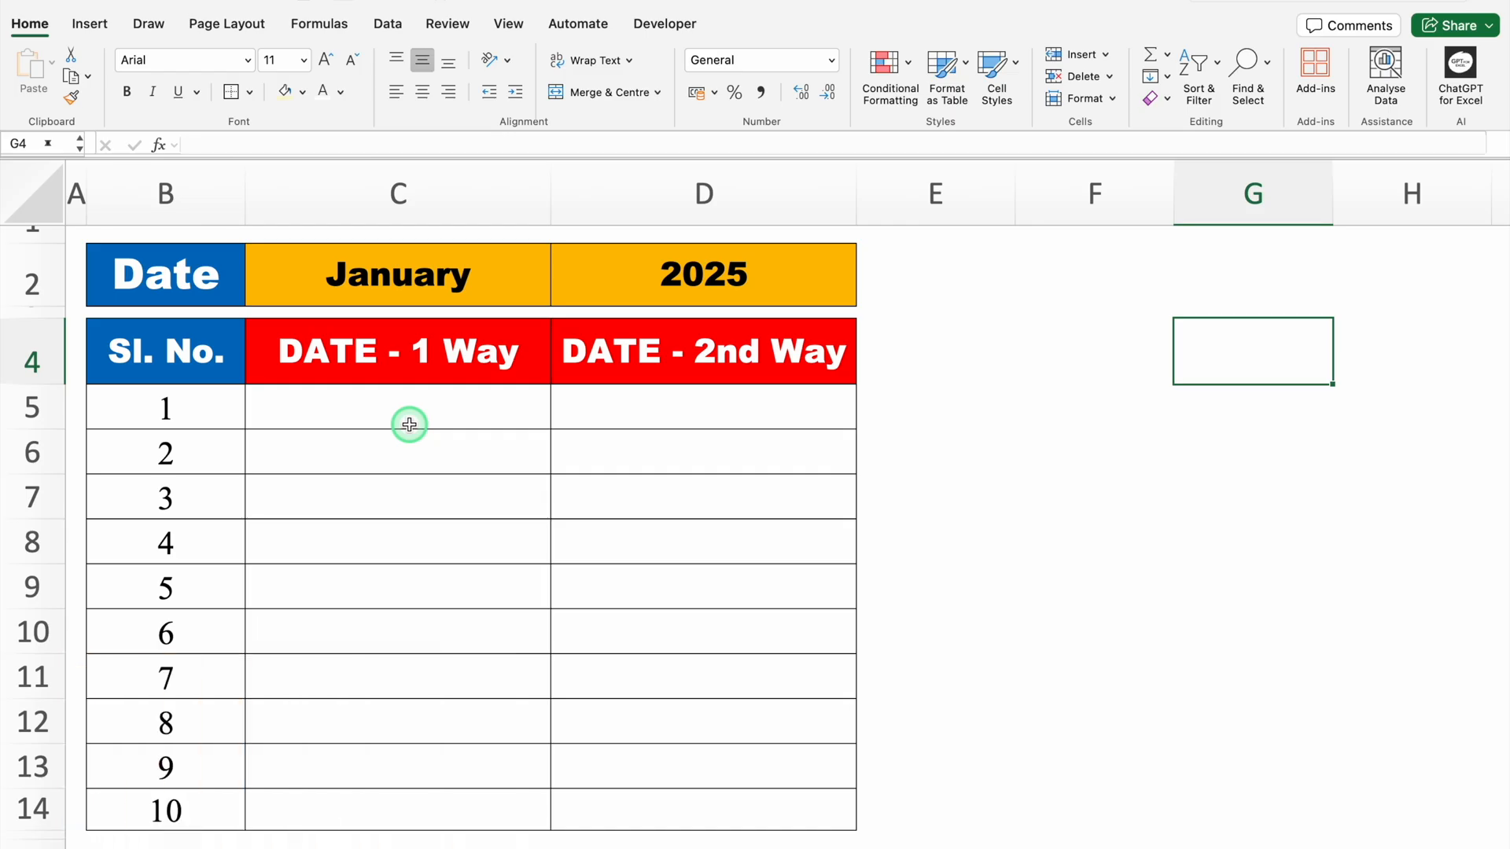
- Enter =DATEVALUE("1"&C2&D2) in cell C5 to build the date from the month and year cells
{"action": "left_click", "coordinate": [417, 413]}
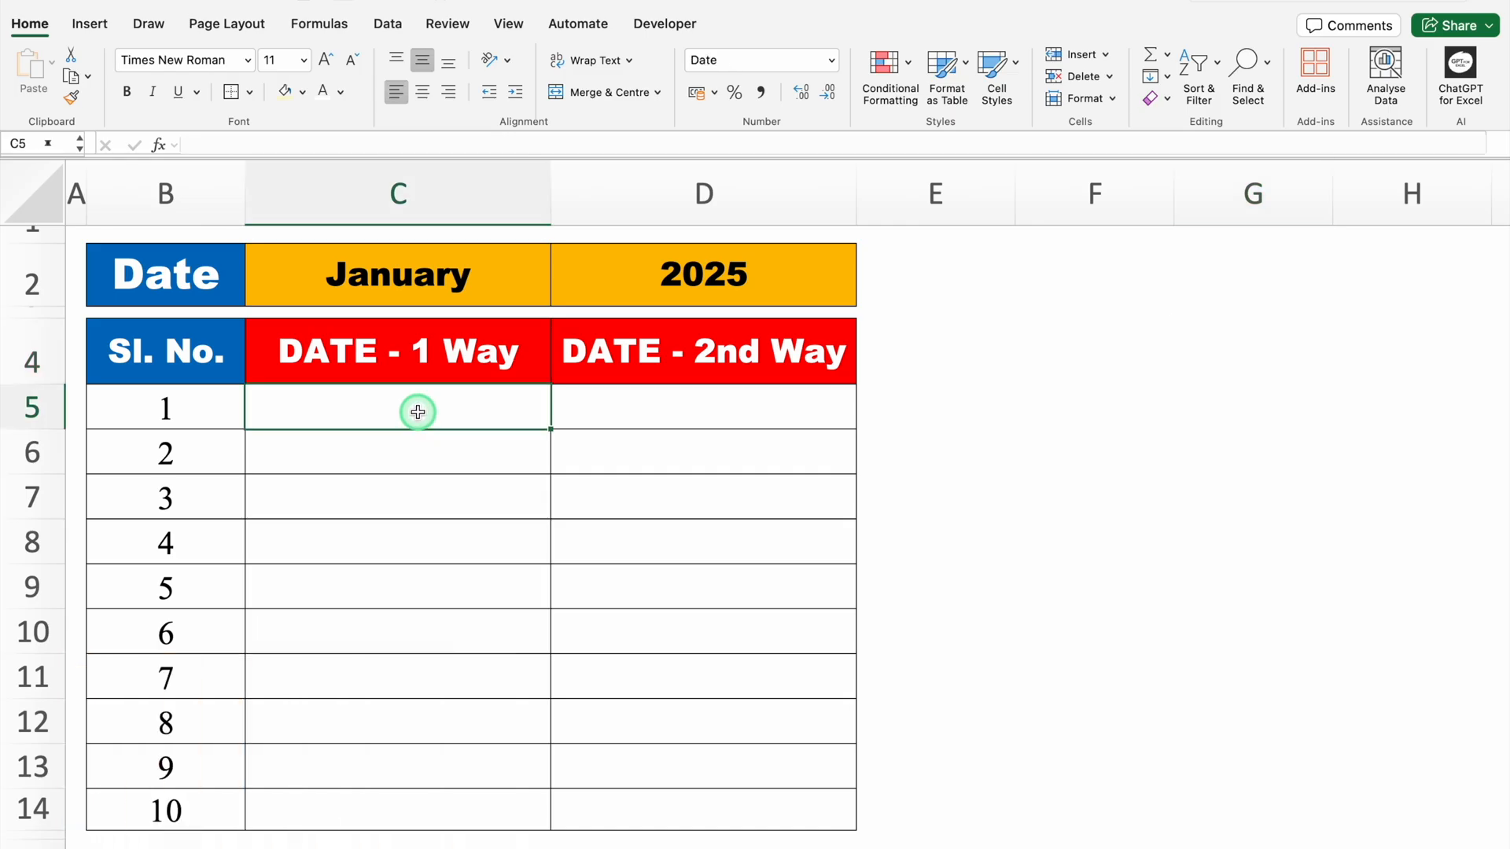
{"action": "type", "text": "="}
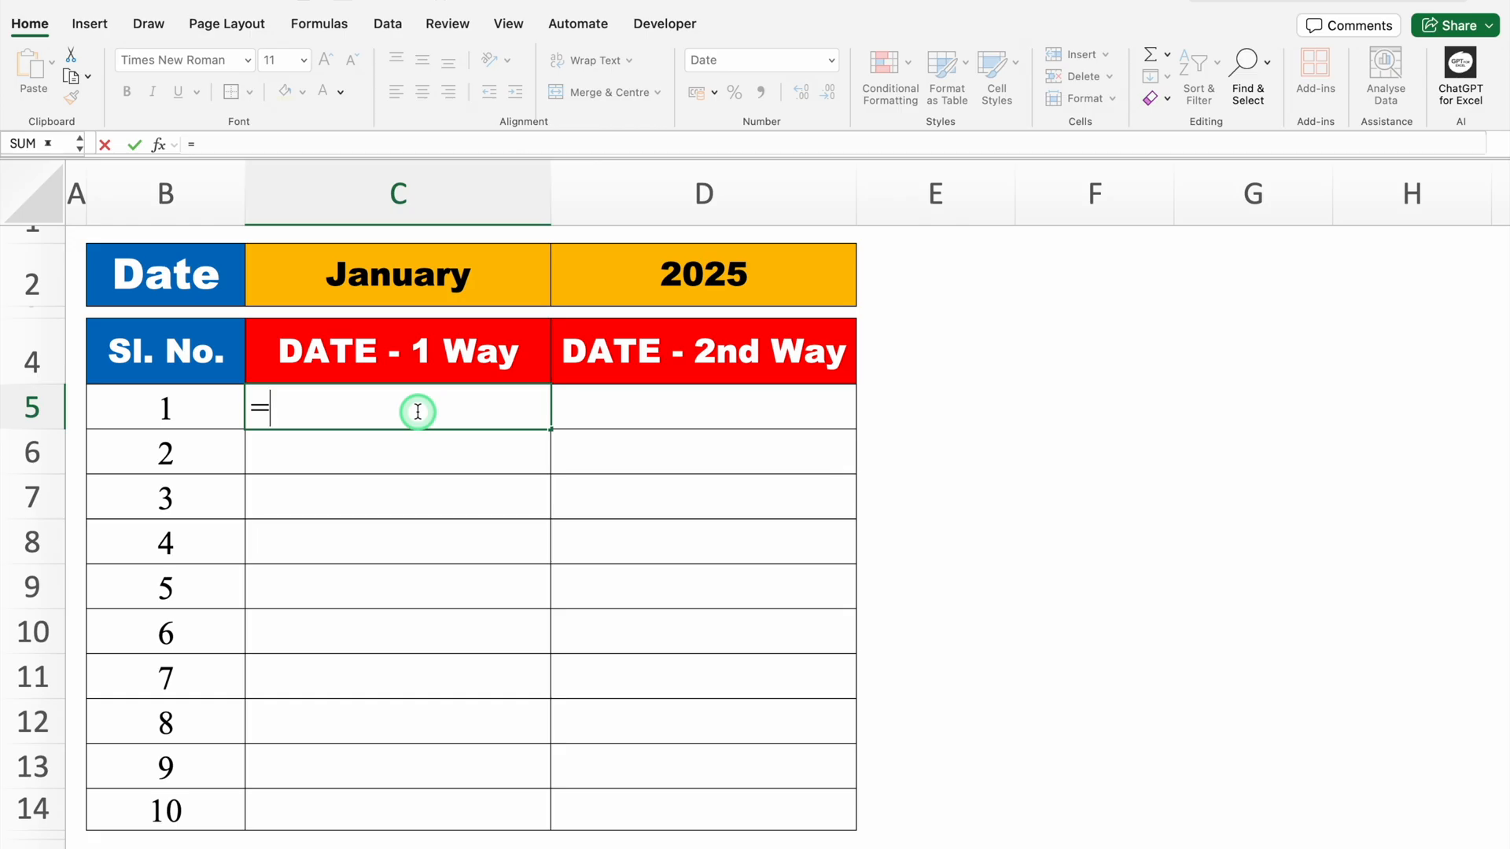
{"action": "type", "text": "DATE"}
{"action": "double_click", "coordinate": [320, 482]}
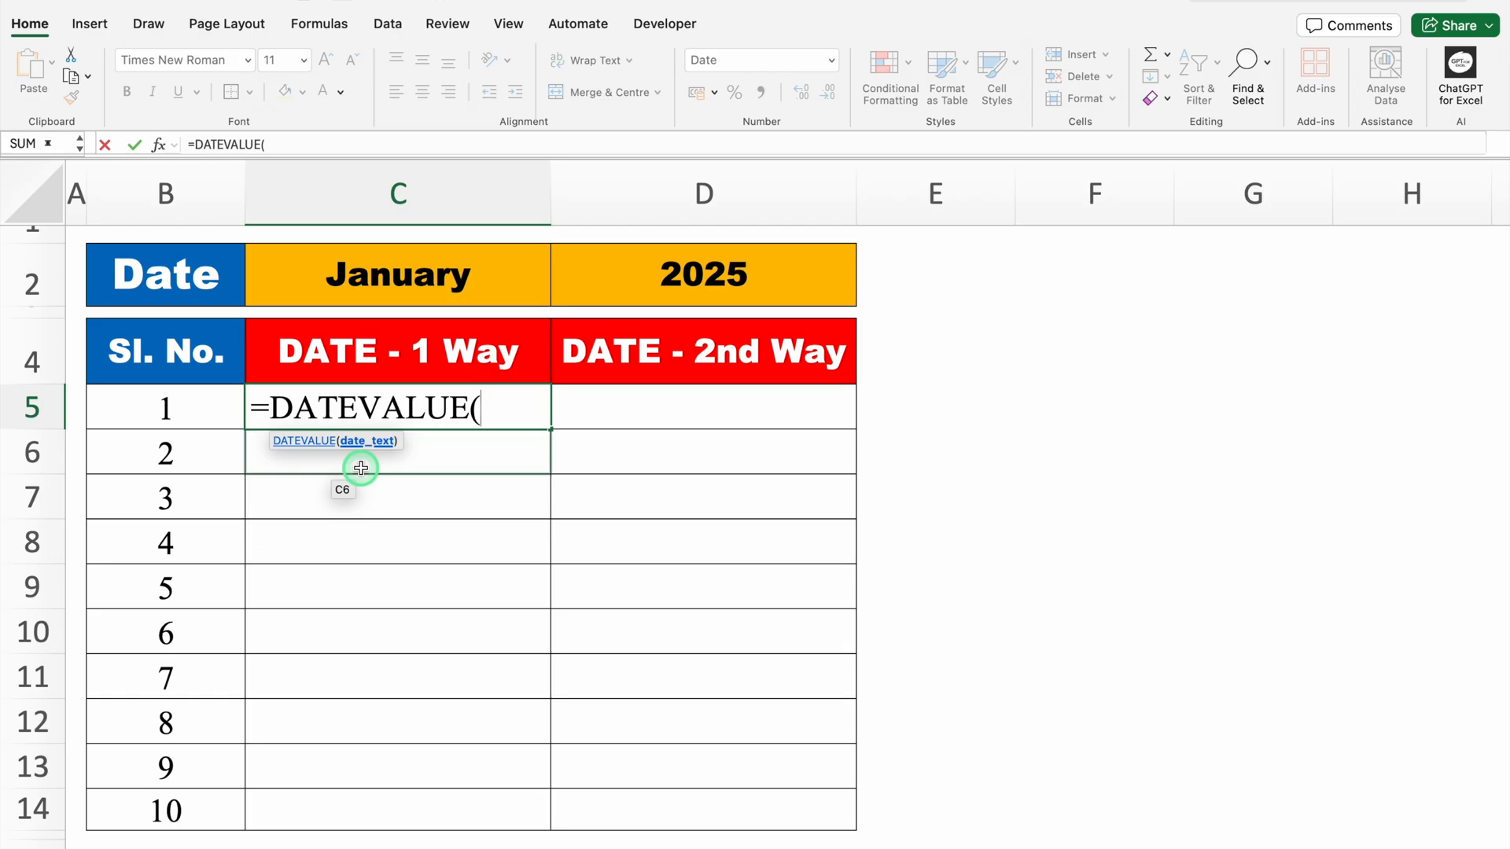
{"action": "type", "text": "\"1\""}
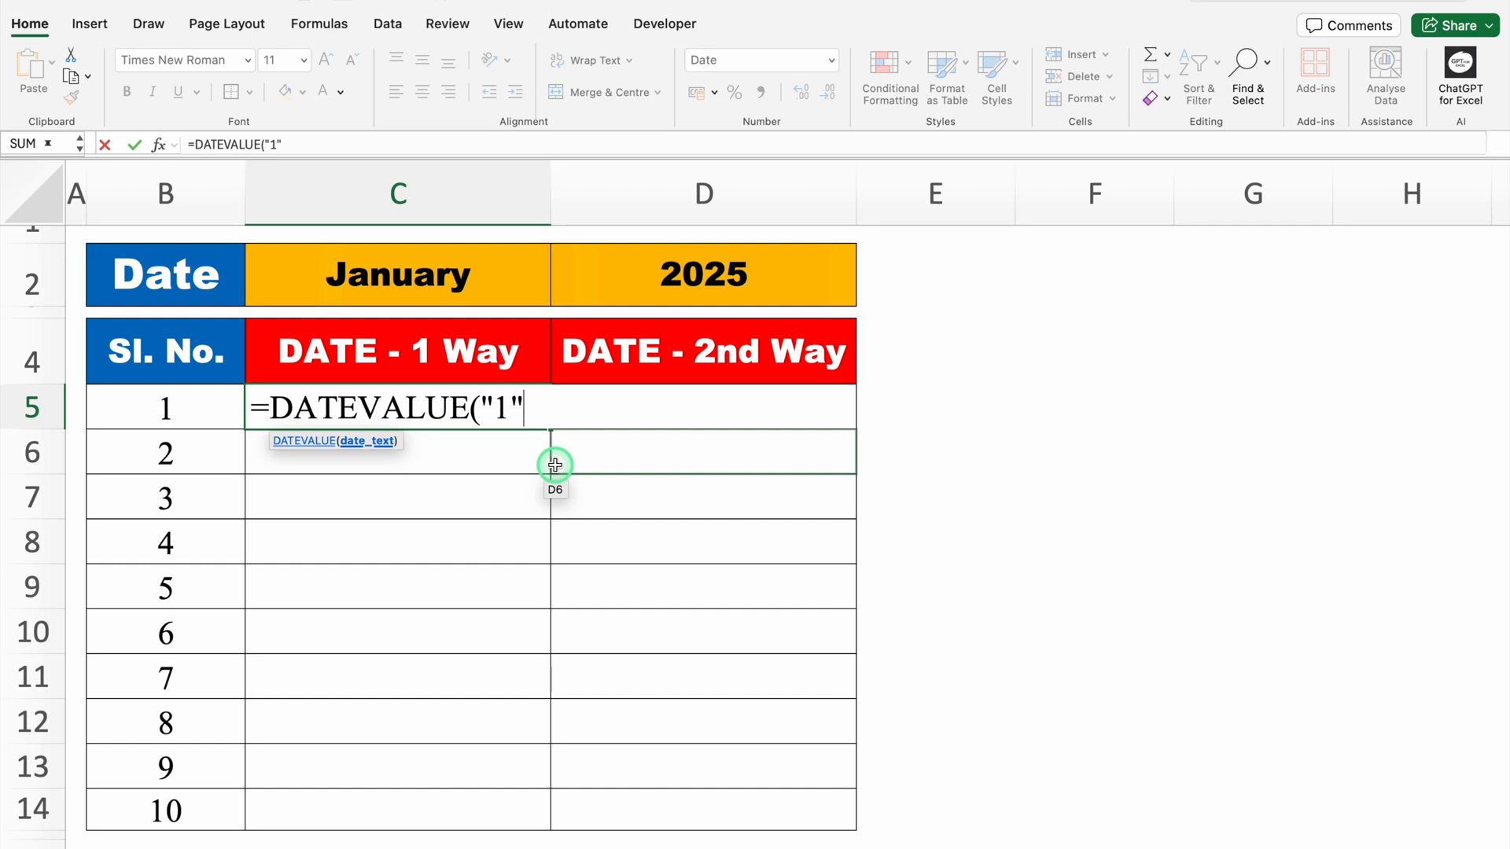
{"action": "type", "text": "&"}
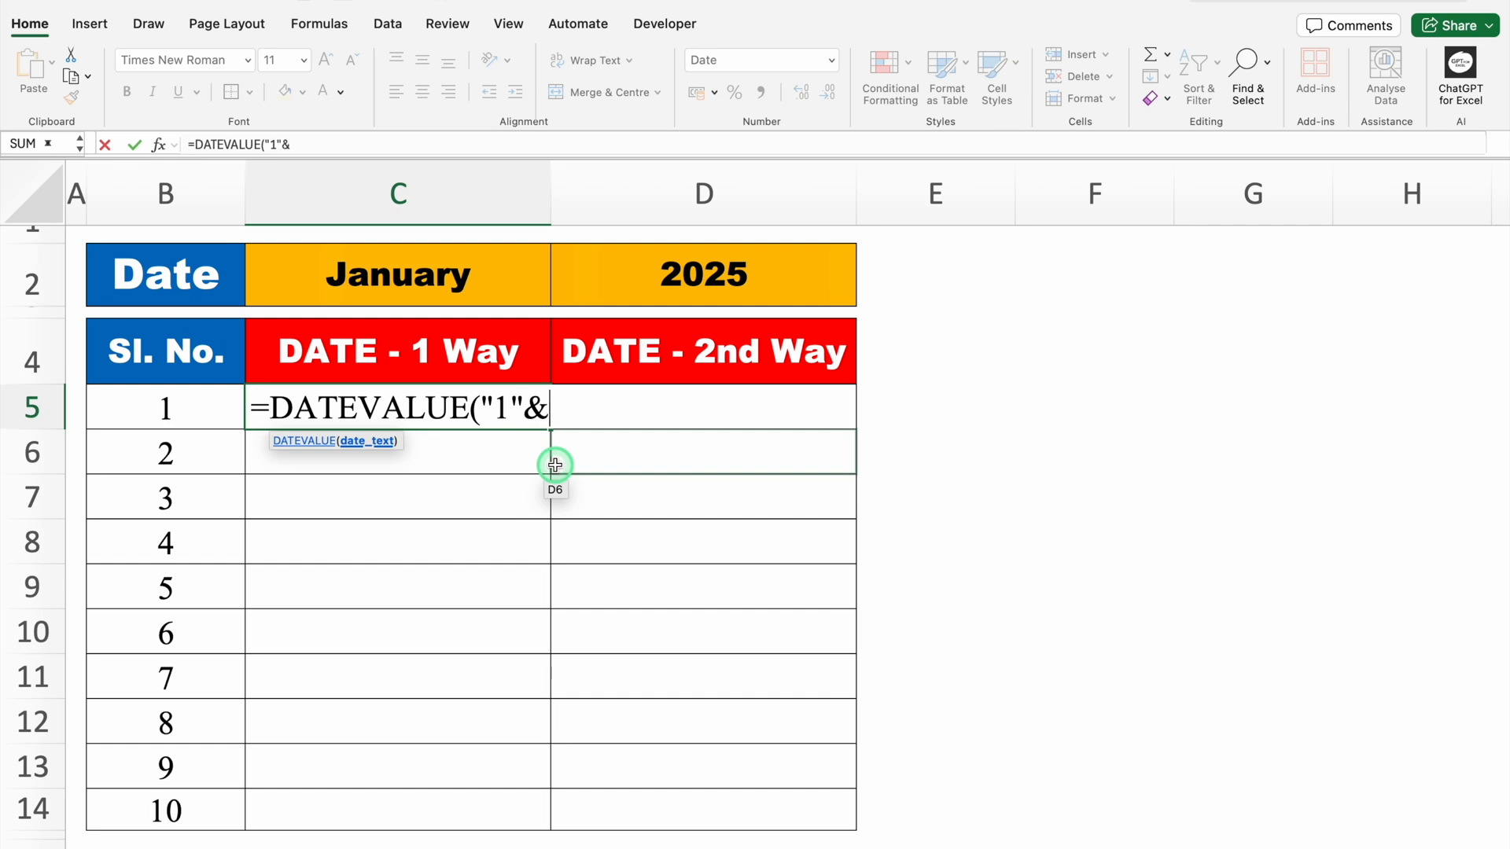
{"action": "left_click", "coordinate": [423, 269]}
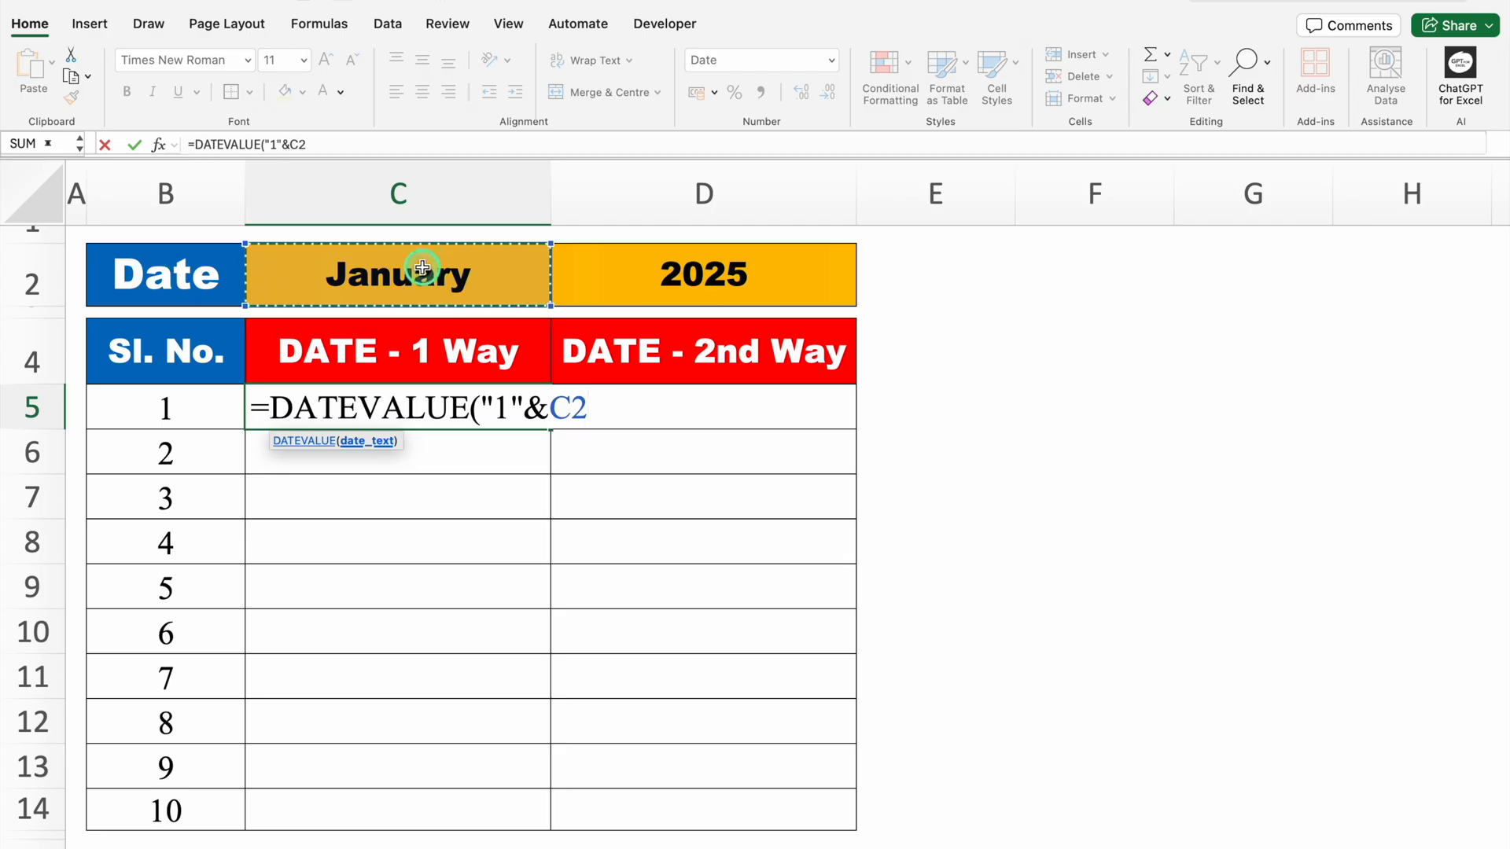
{"action": "type", "text": "&"}
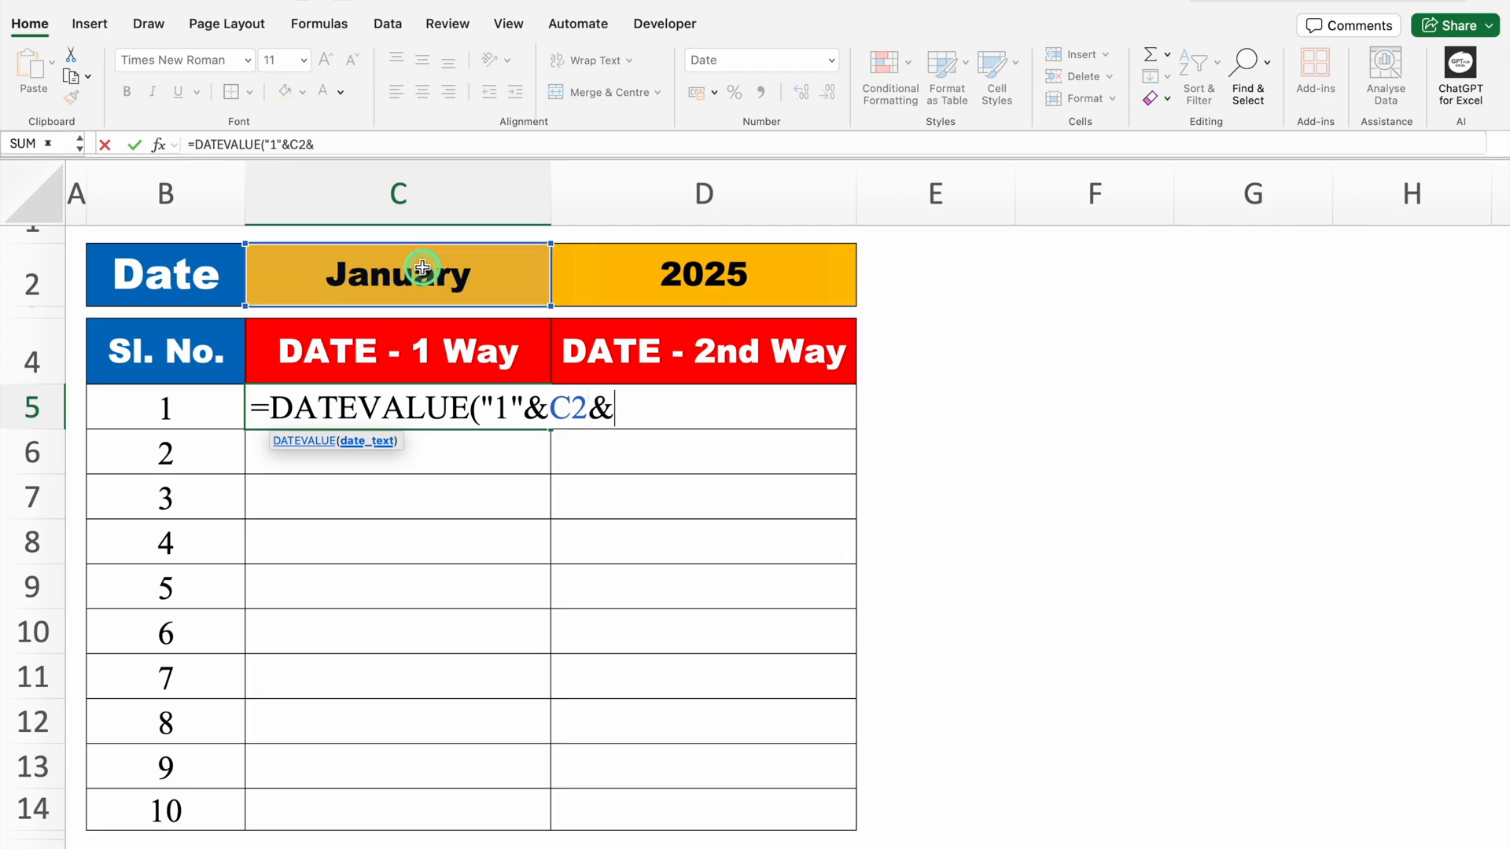
{"action": "left_click", "coordinate": [691, 264]}
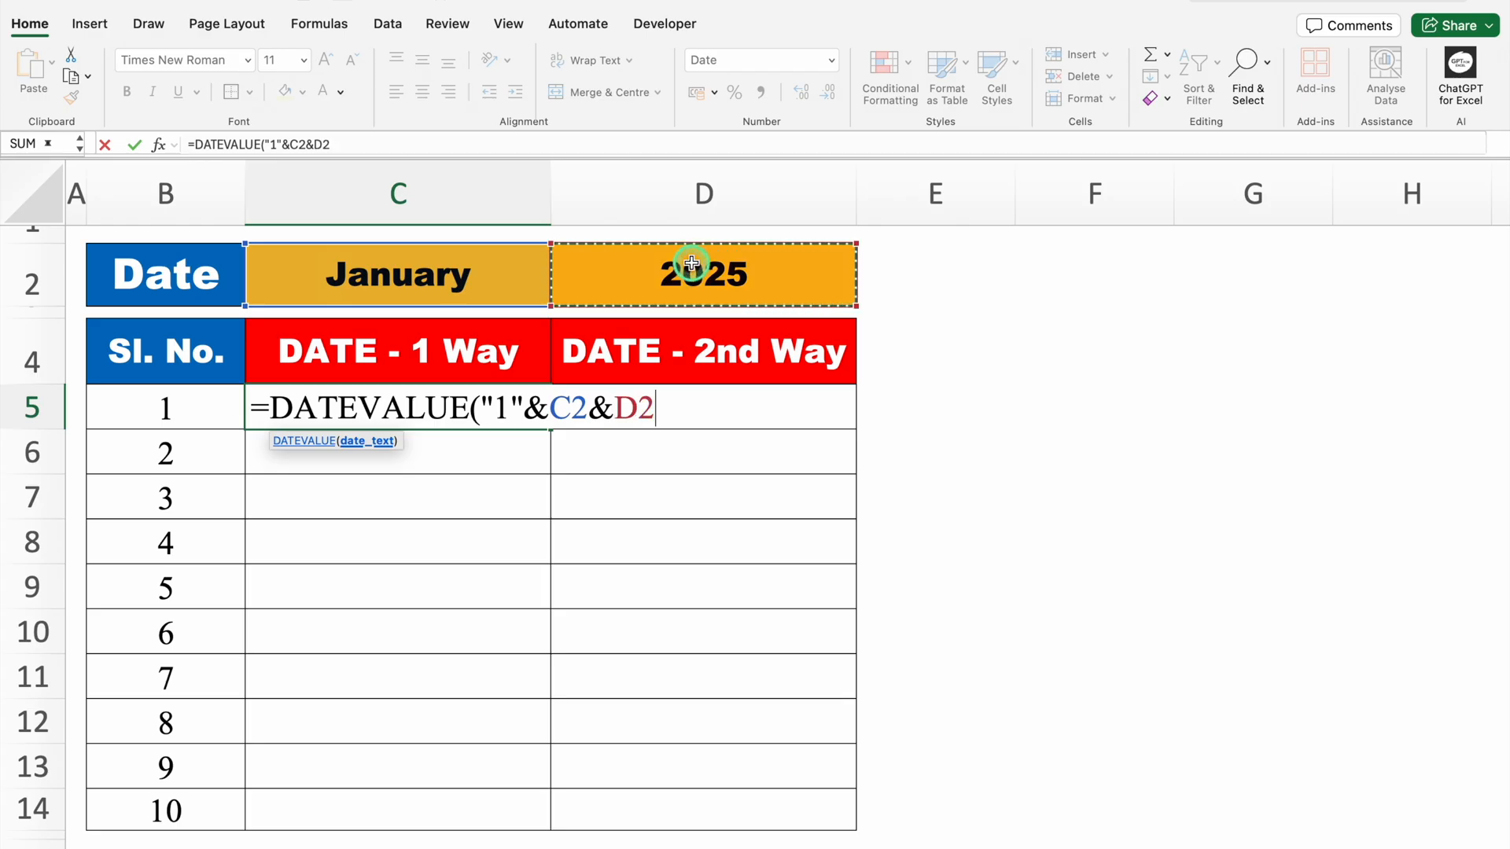
{"action": "type", "text": ")"}
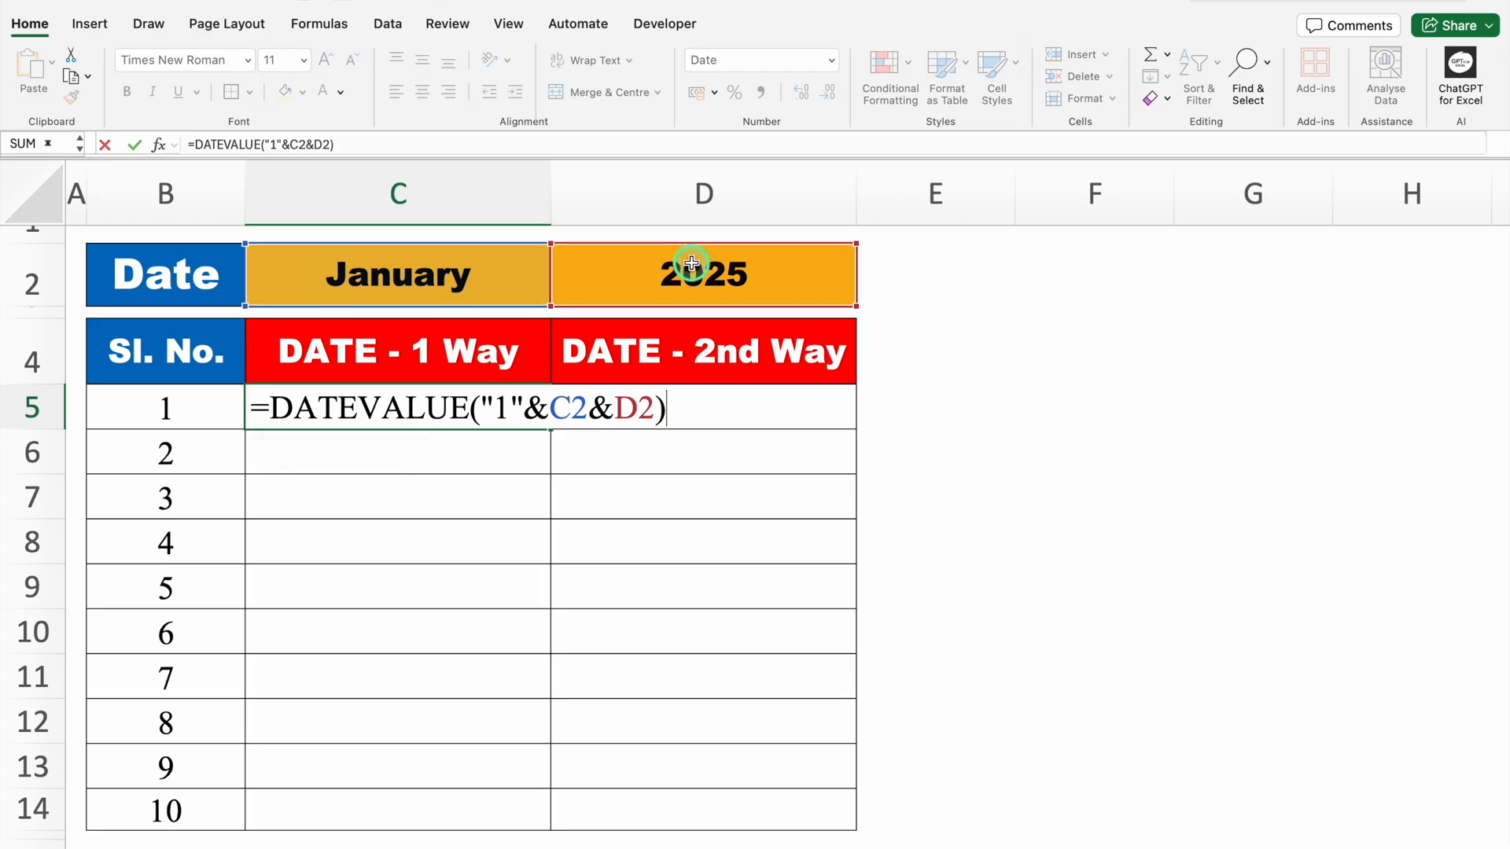
{"action": "key", "text": "Return"}
{"action": "left_click", "coordinate": [514, 423]}
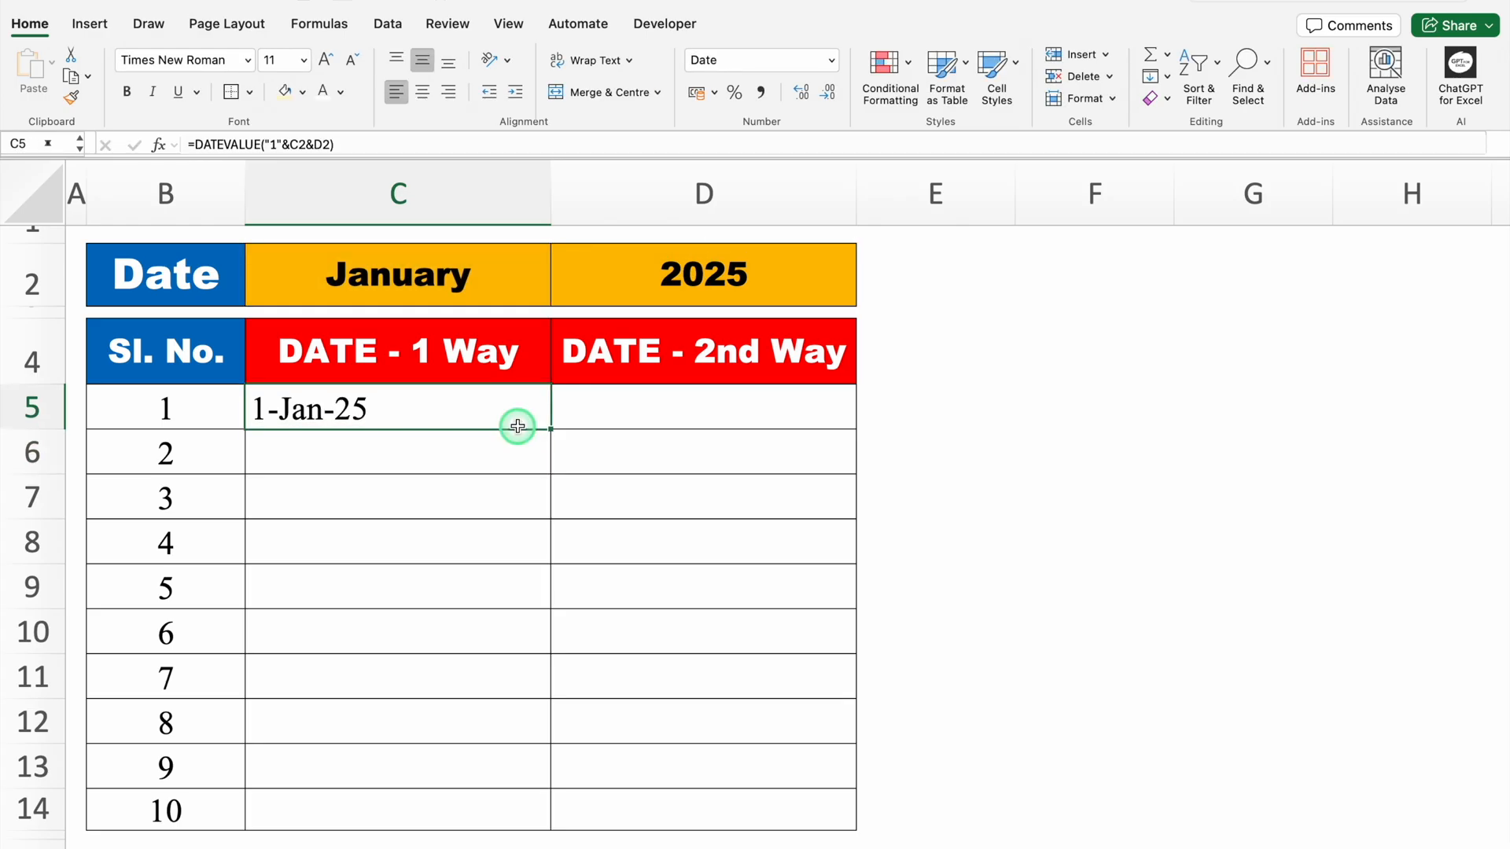
- Change the month in cell C2 to March
{"action": "left_click", "coordinate": [452, 275]}
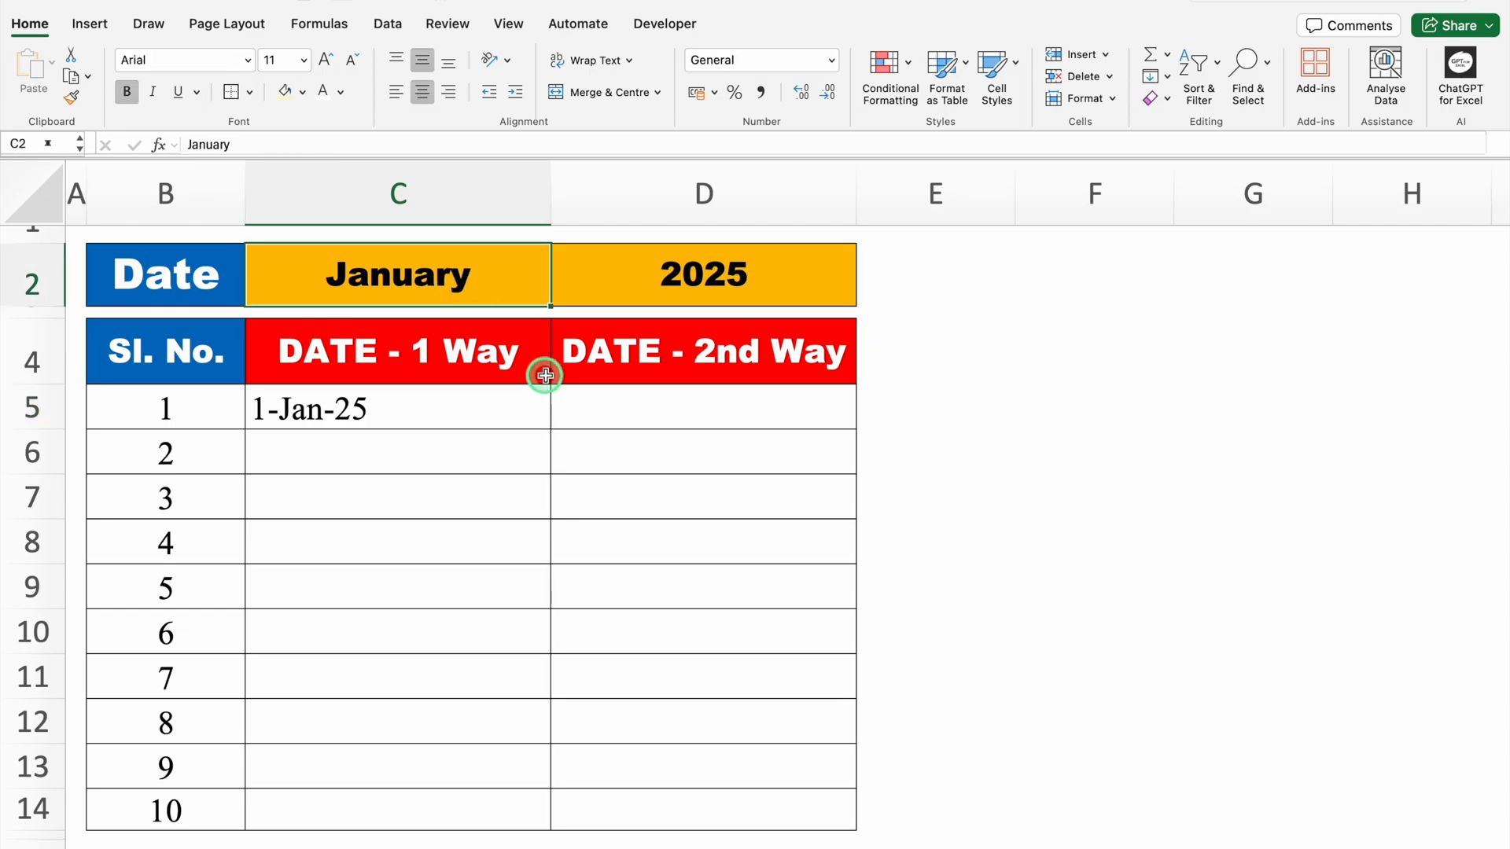
{"action": "type", "text": "March"}
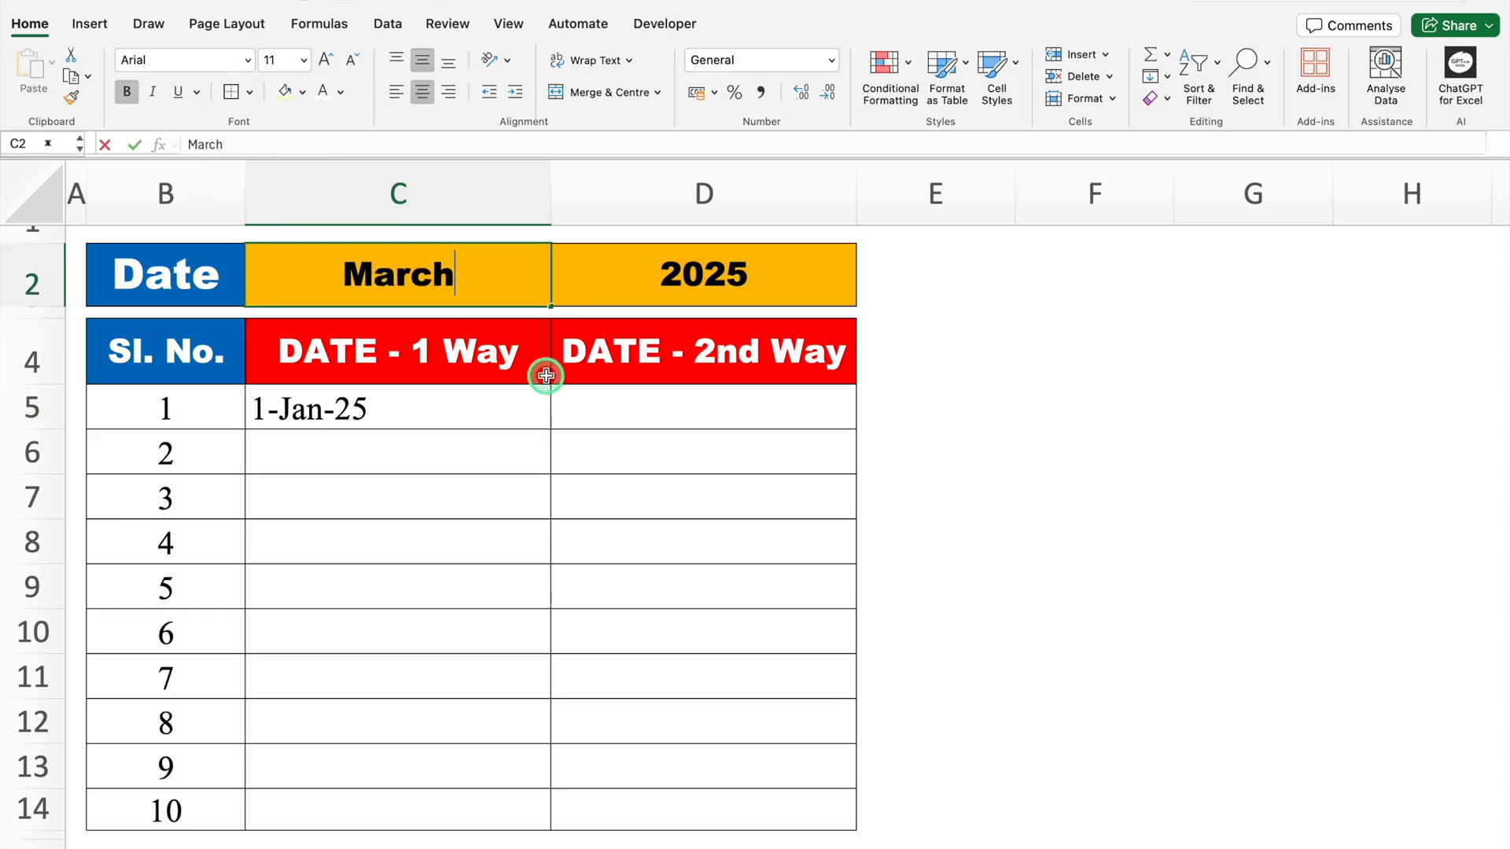
{"action": "key", "text": "Return"}
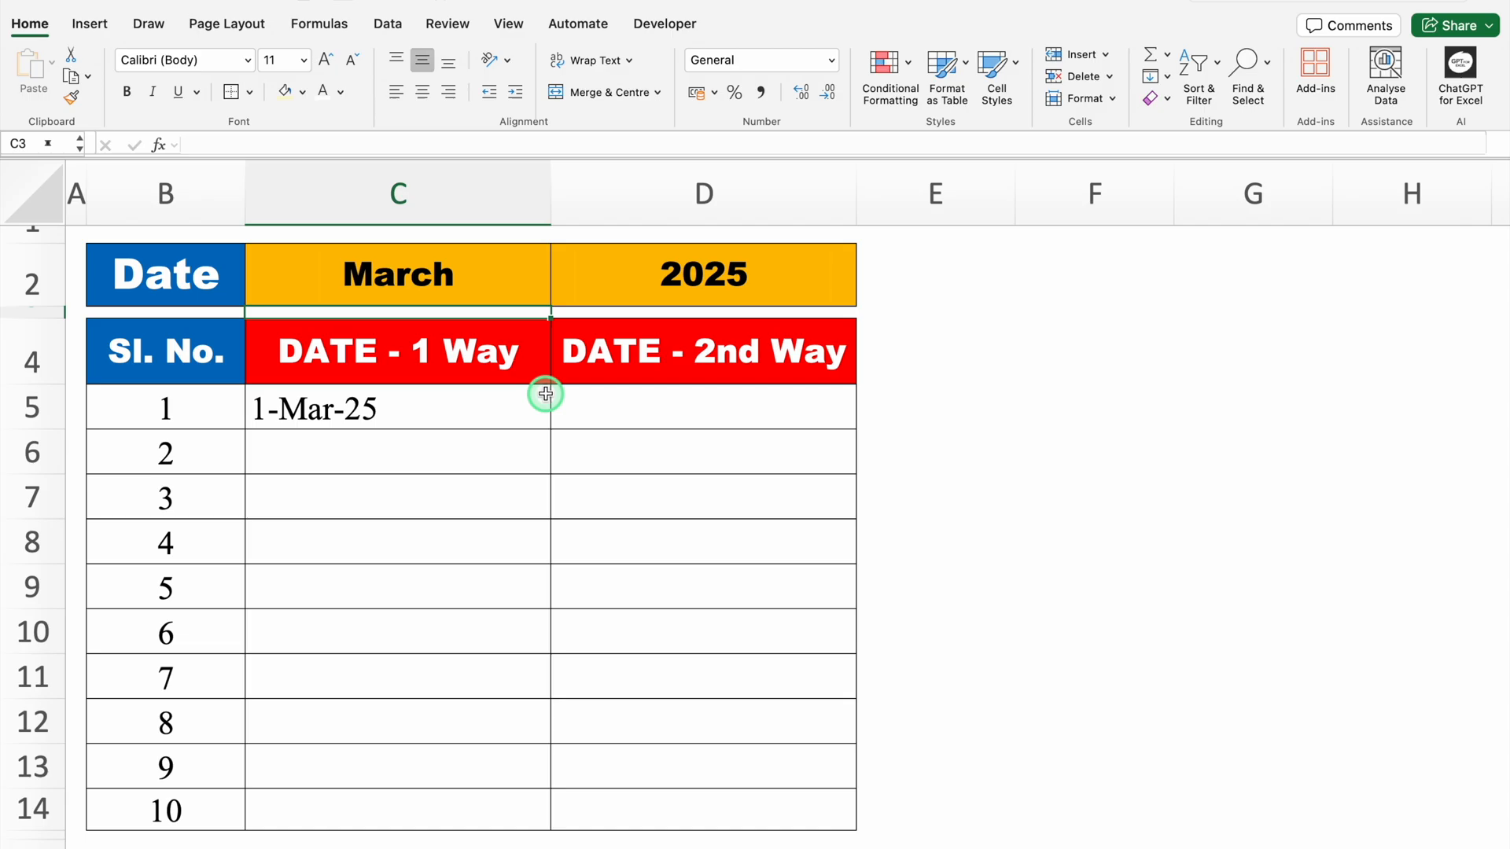
- Enter =DATE(D2,1,1) in cell D5 under DATE - 2nd Way, taking the year from cell D2
{"action": "left_click", "coordinate": [615, 402]}
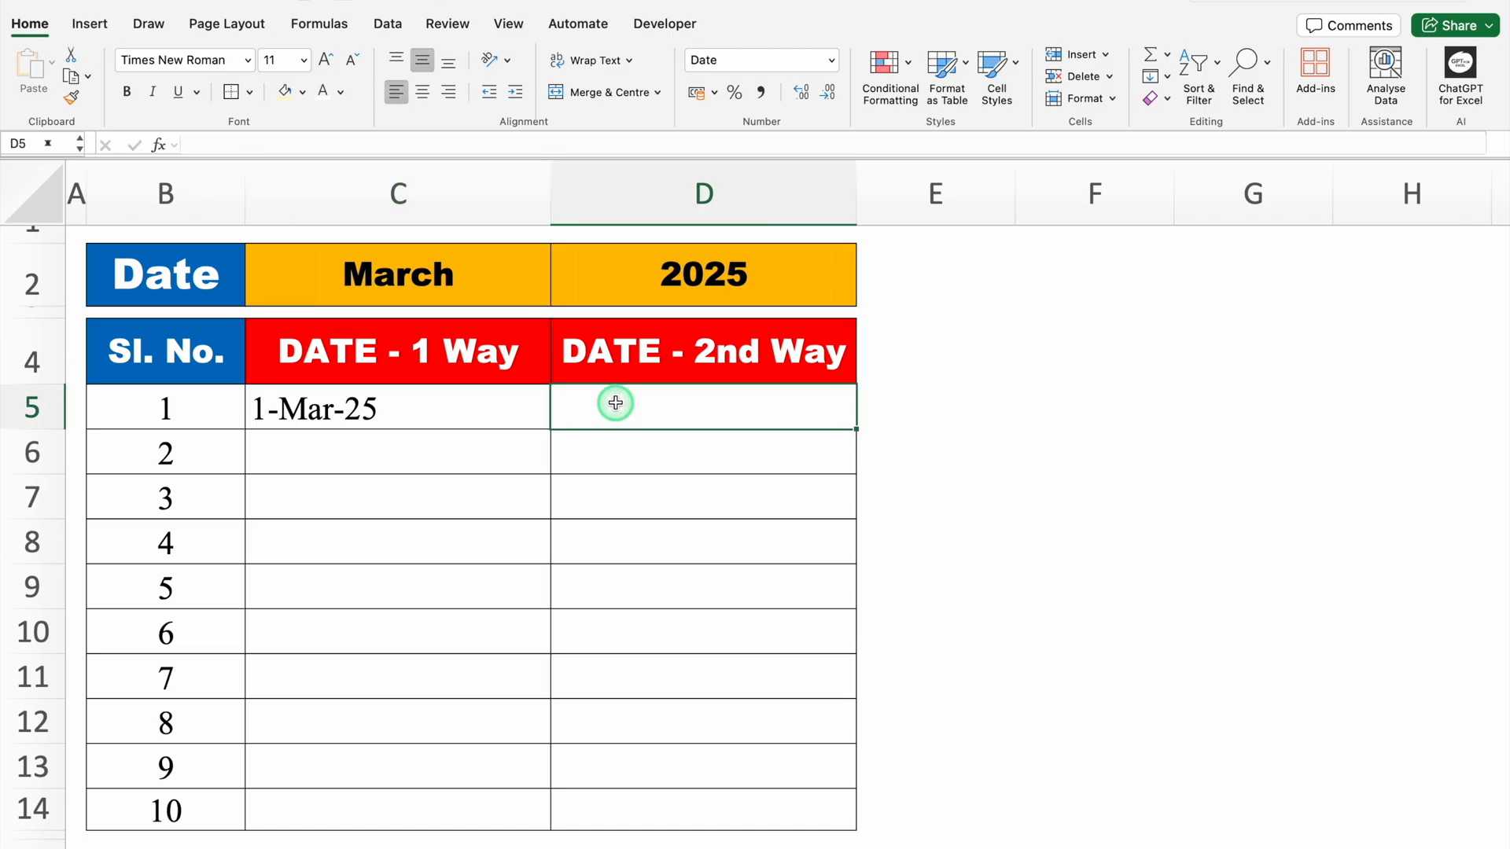
{"action": "type", "text": "="}
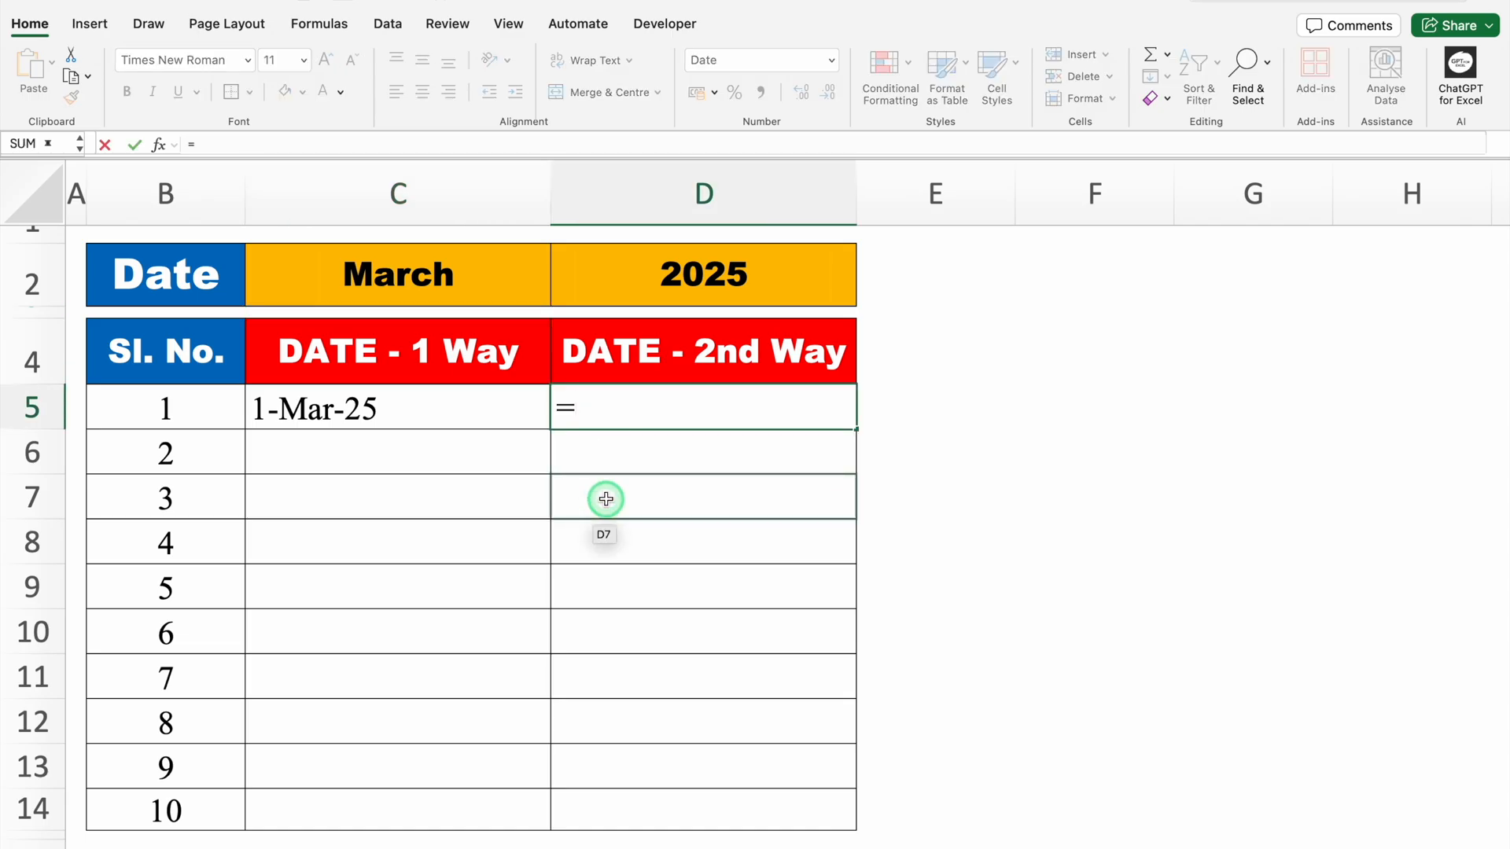
{"action": "type", "text": "DATE("}
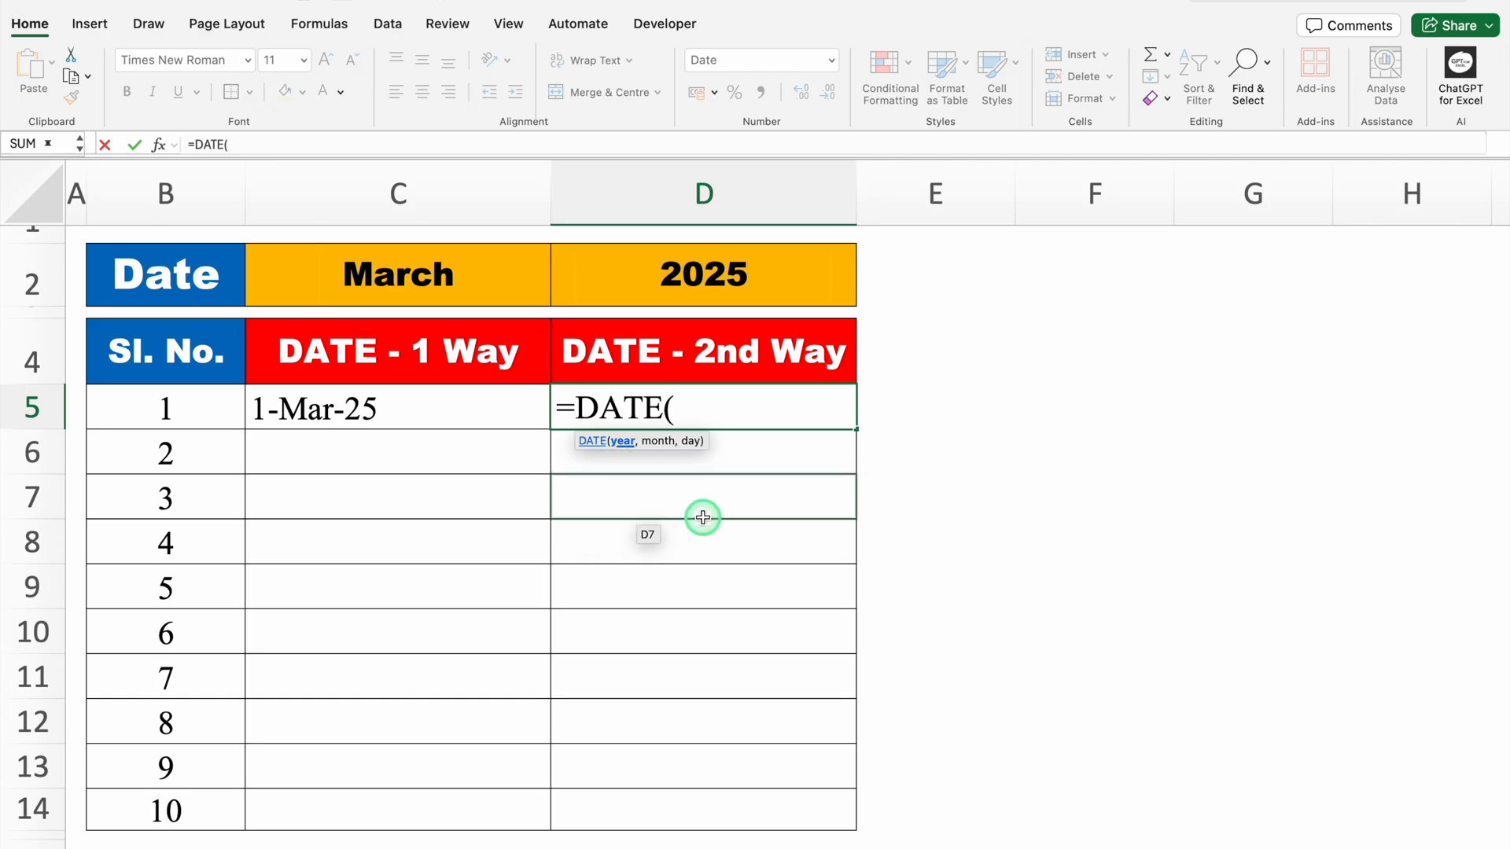
{"action": "left_click", "coordinate": [684, 290]}
{"action": "type", "text": ",1"}
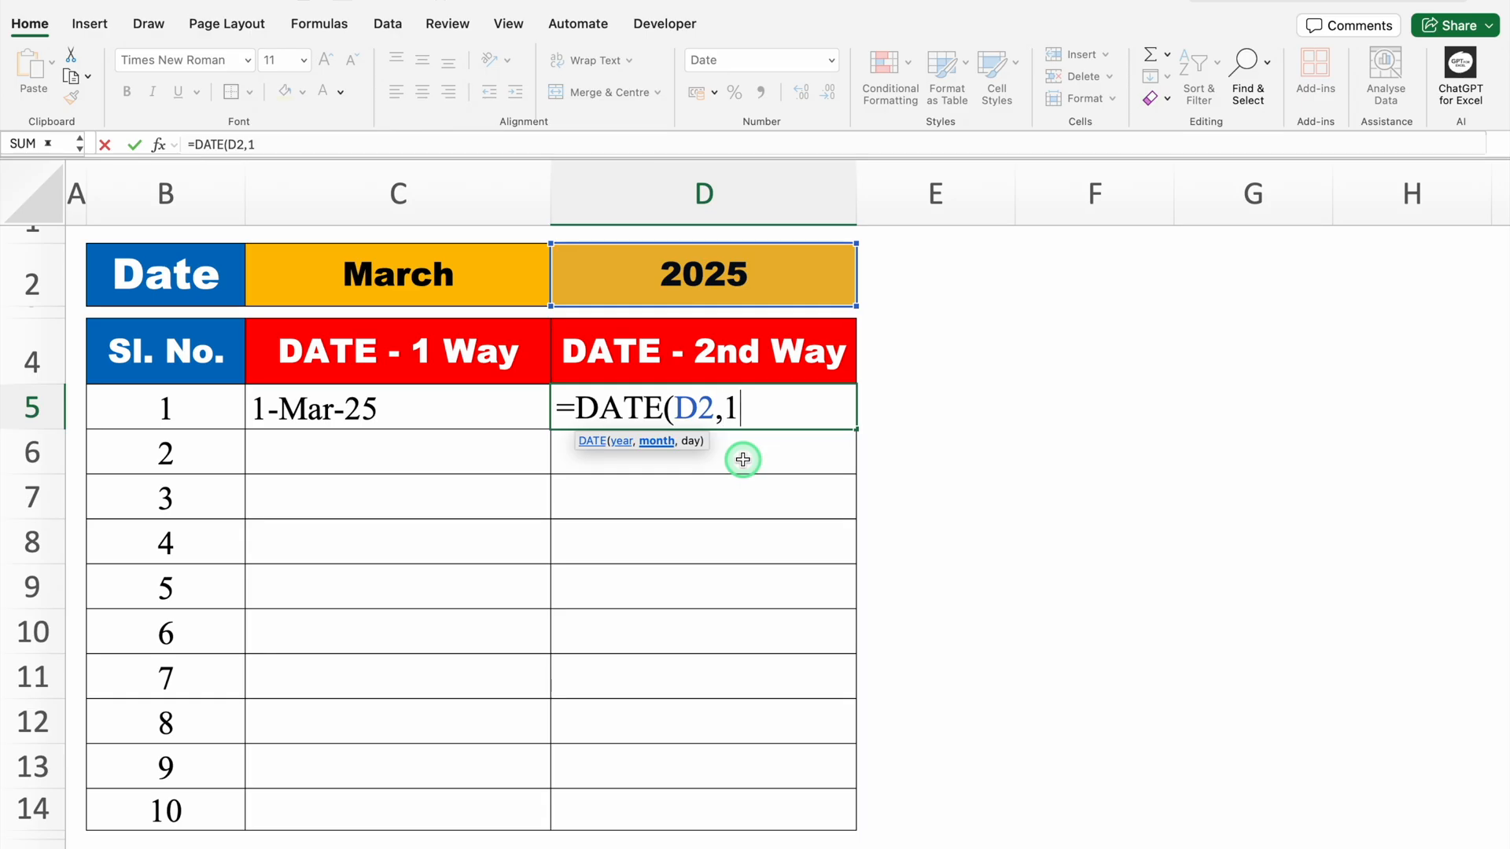
{"action": "type", "text": ",1)"}
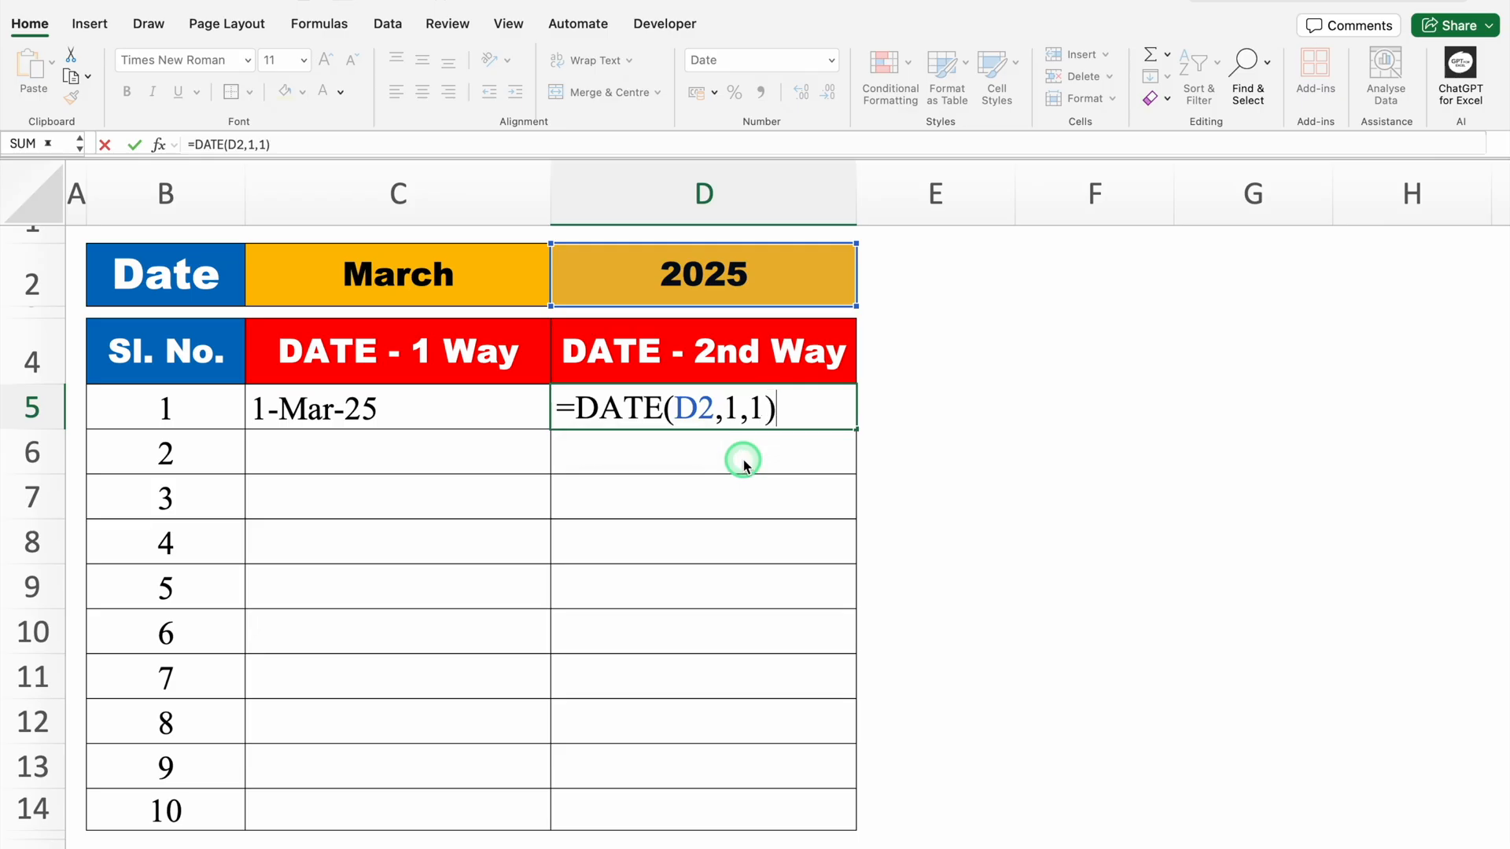
{"action": "key", "text": "Return"}
{"action": "left_click", "coordinate": [717, 401]}
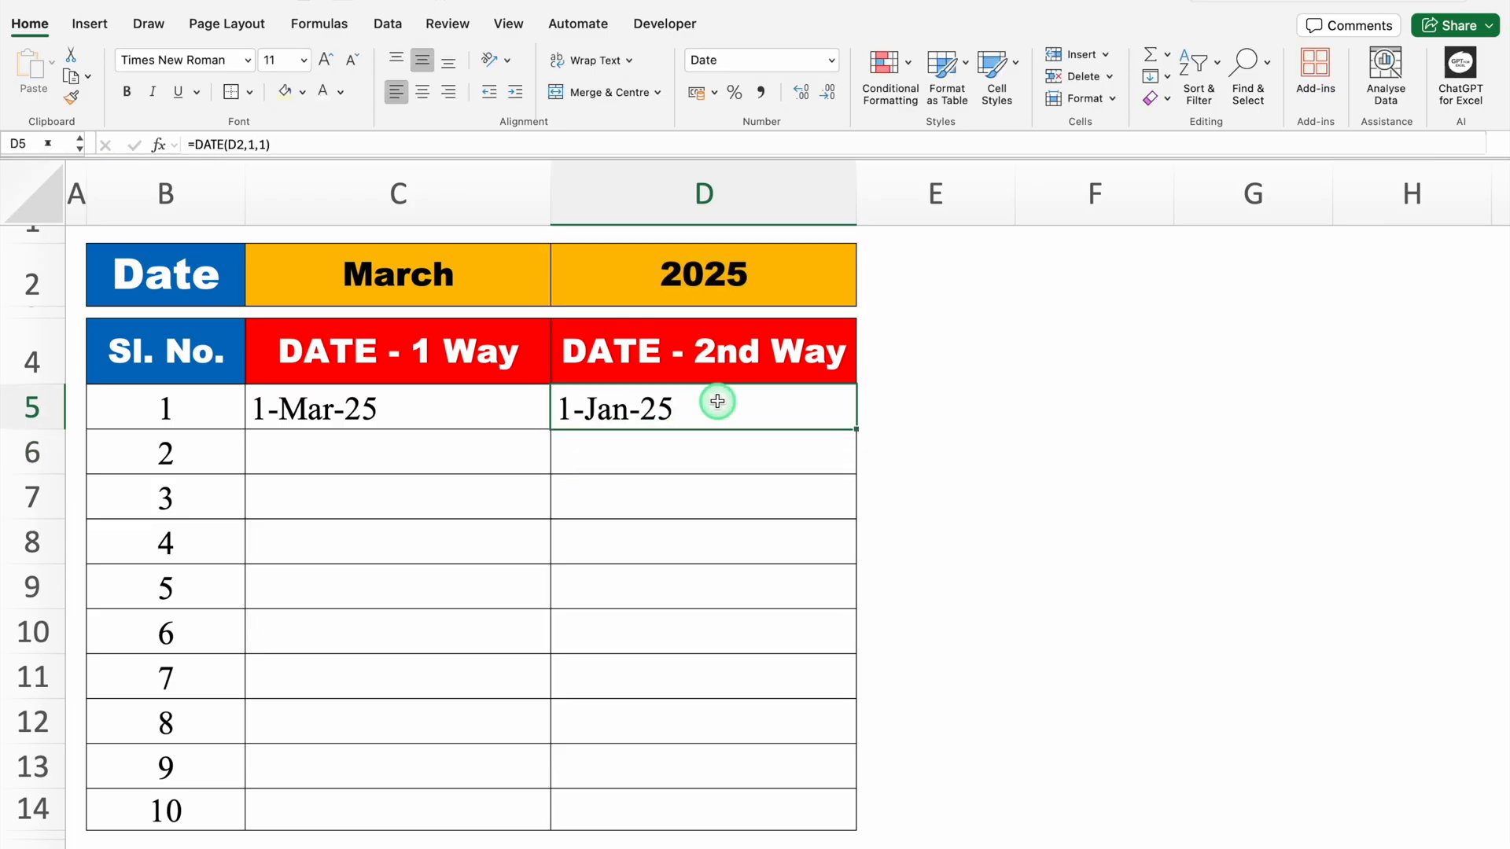
- Set the month argument of the DATE formula in cell D5 to 3
{"action": "double_click", "coordinate": [716, 405]}
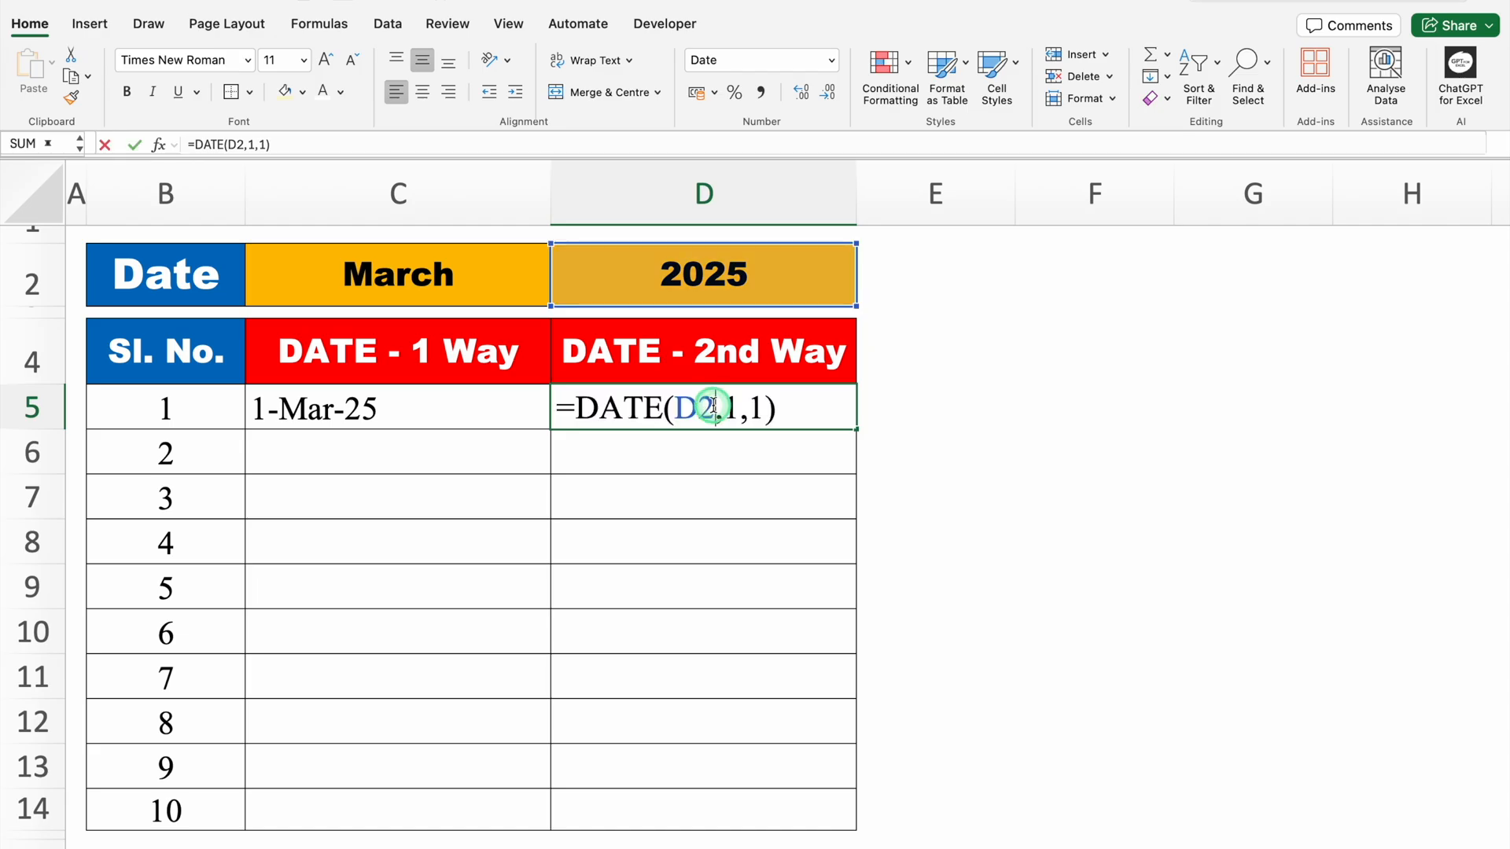
{"action": "left_click", "coordinate": [736, 410]}
{"action": "key", "text": "BackSpace"}
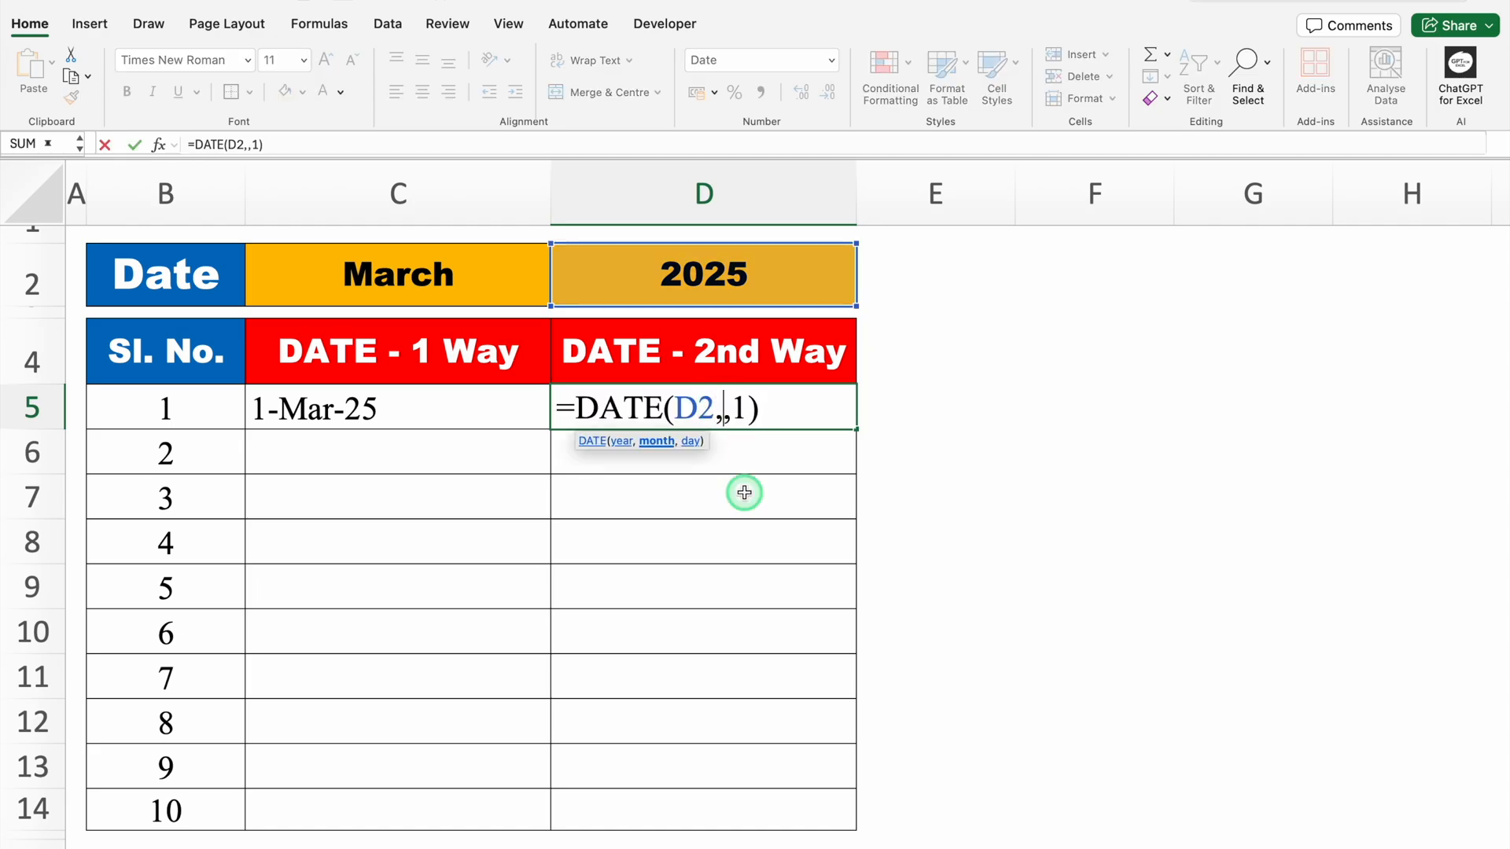
{"action": "type", "text": "3"}
{"action": "key", "text": "Return"}
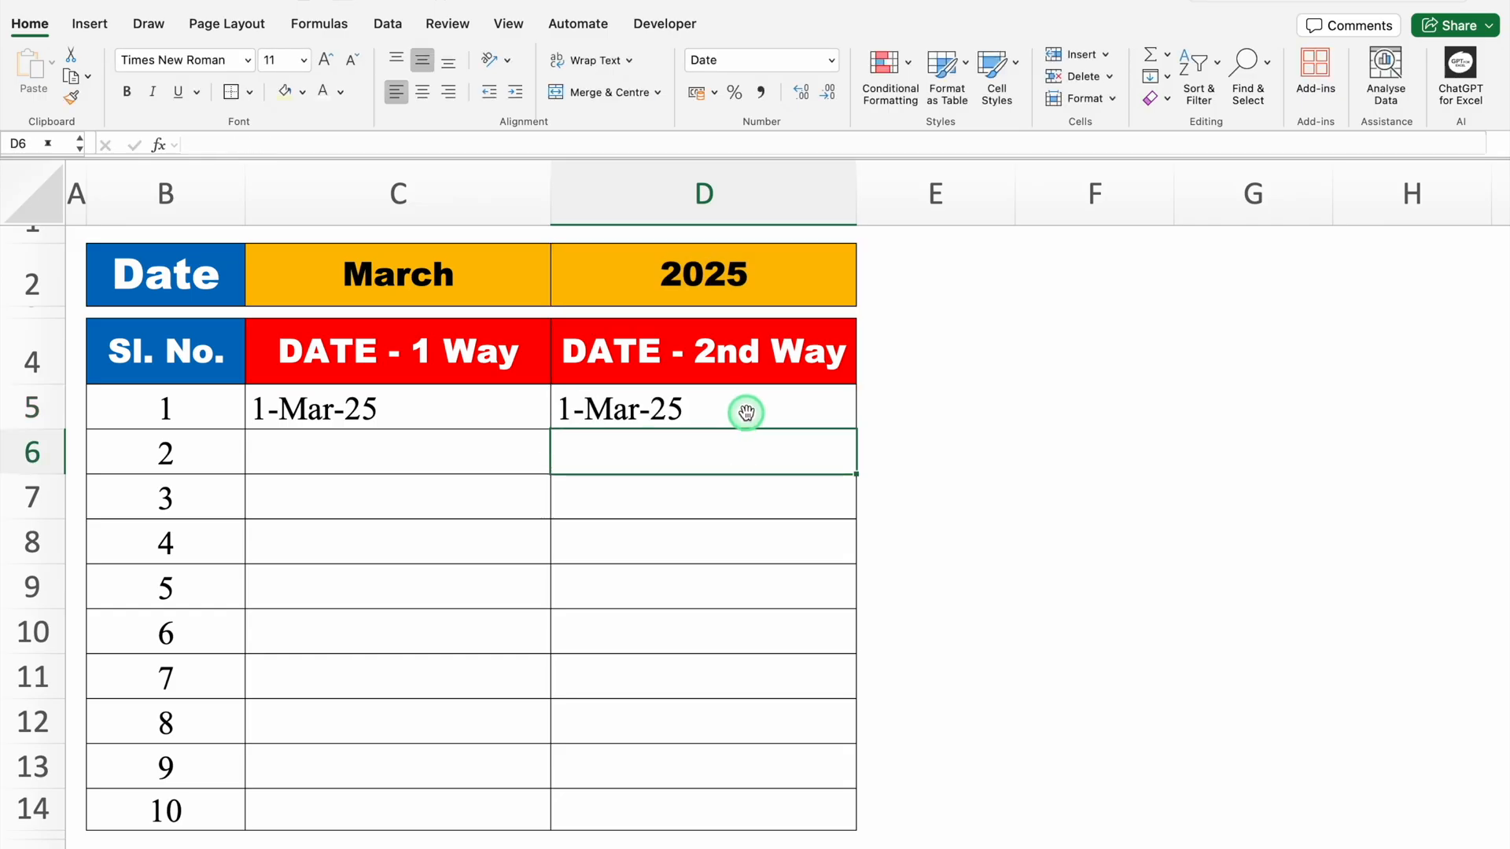
- Set the day argument of the DATE formula in cell D5 to 5
{"action": "double_click", "coordinate": [746, 410]}
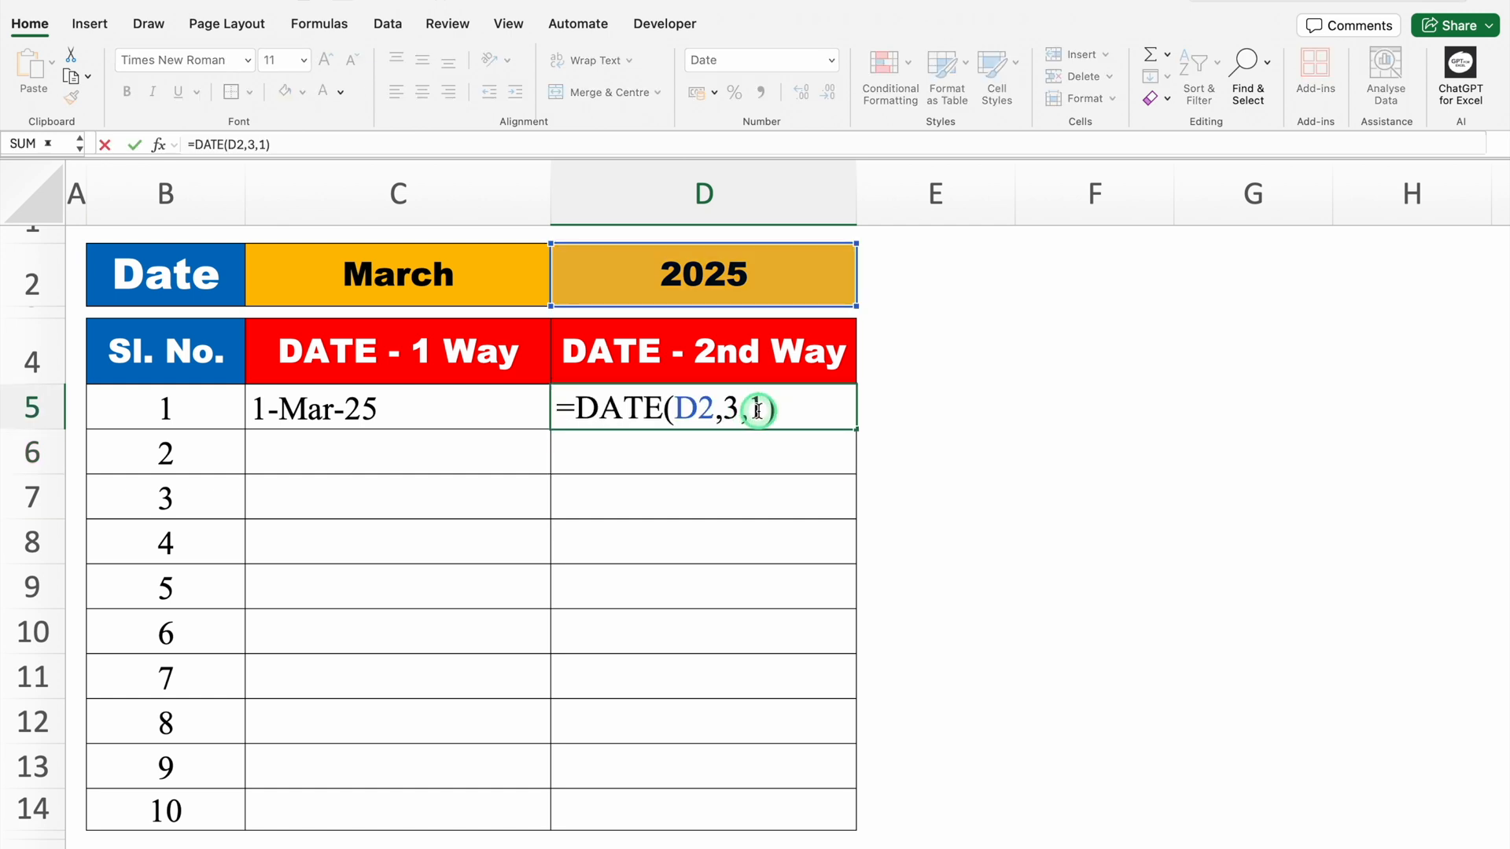
{"action": "left_click", "coordinate": [760, 409]}
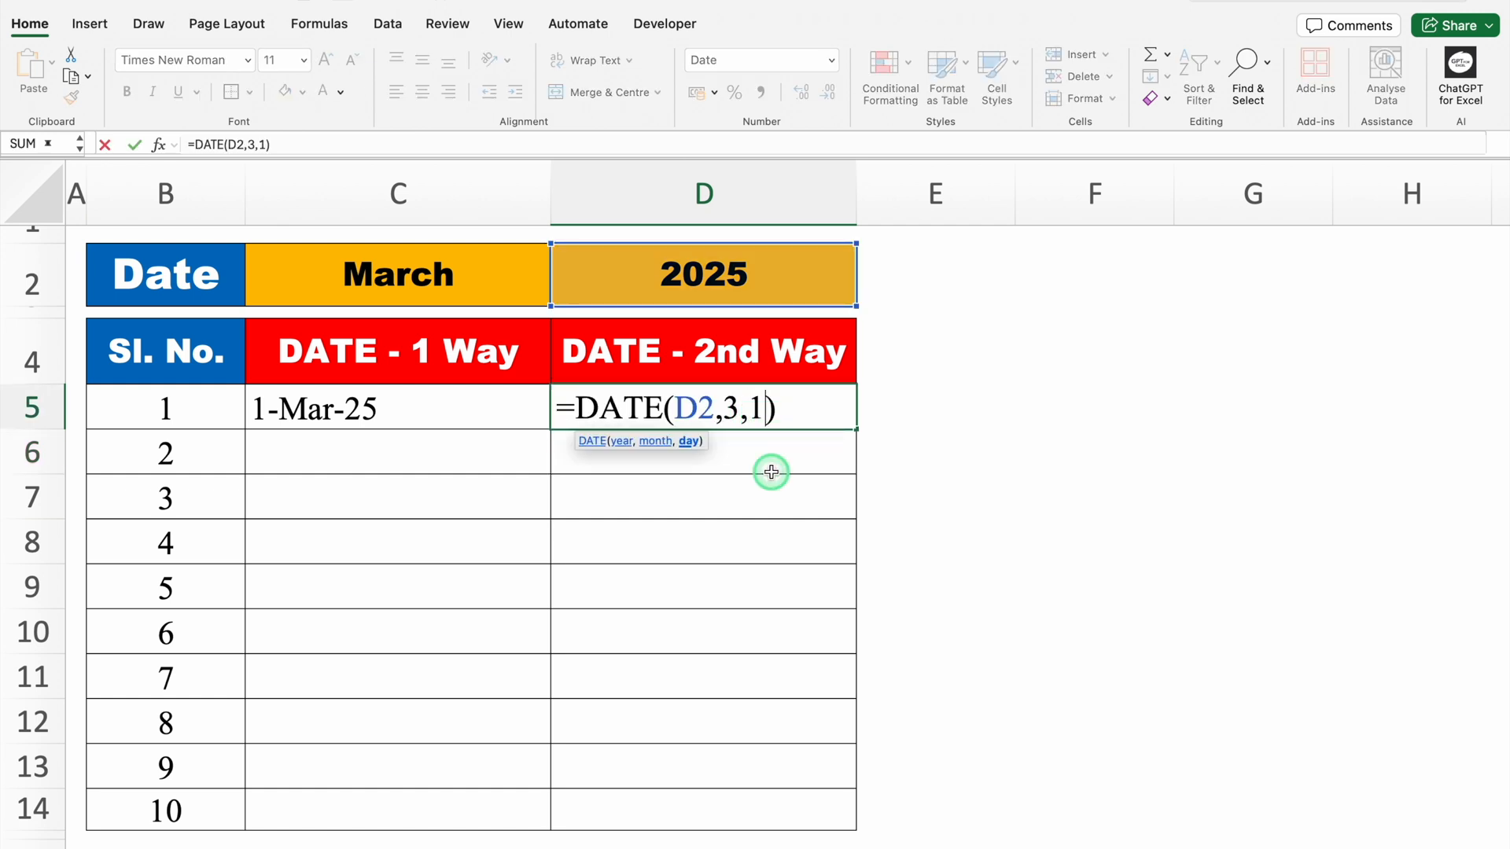
{"action": "key", "text": "BackSpace"}
{"action": "type", "text": "5"}
{"action": "key", "text": "Return"}
{"action": "left_click", "coordinate": [774, 422]}
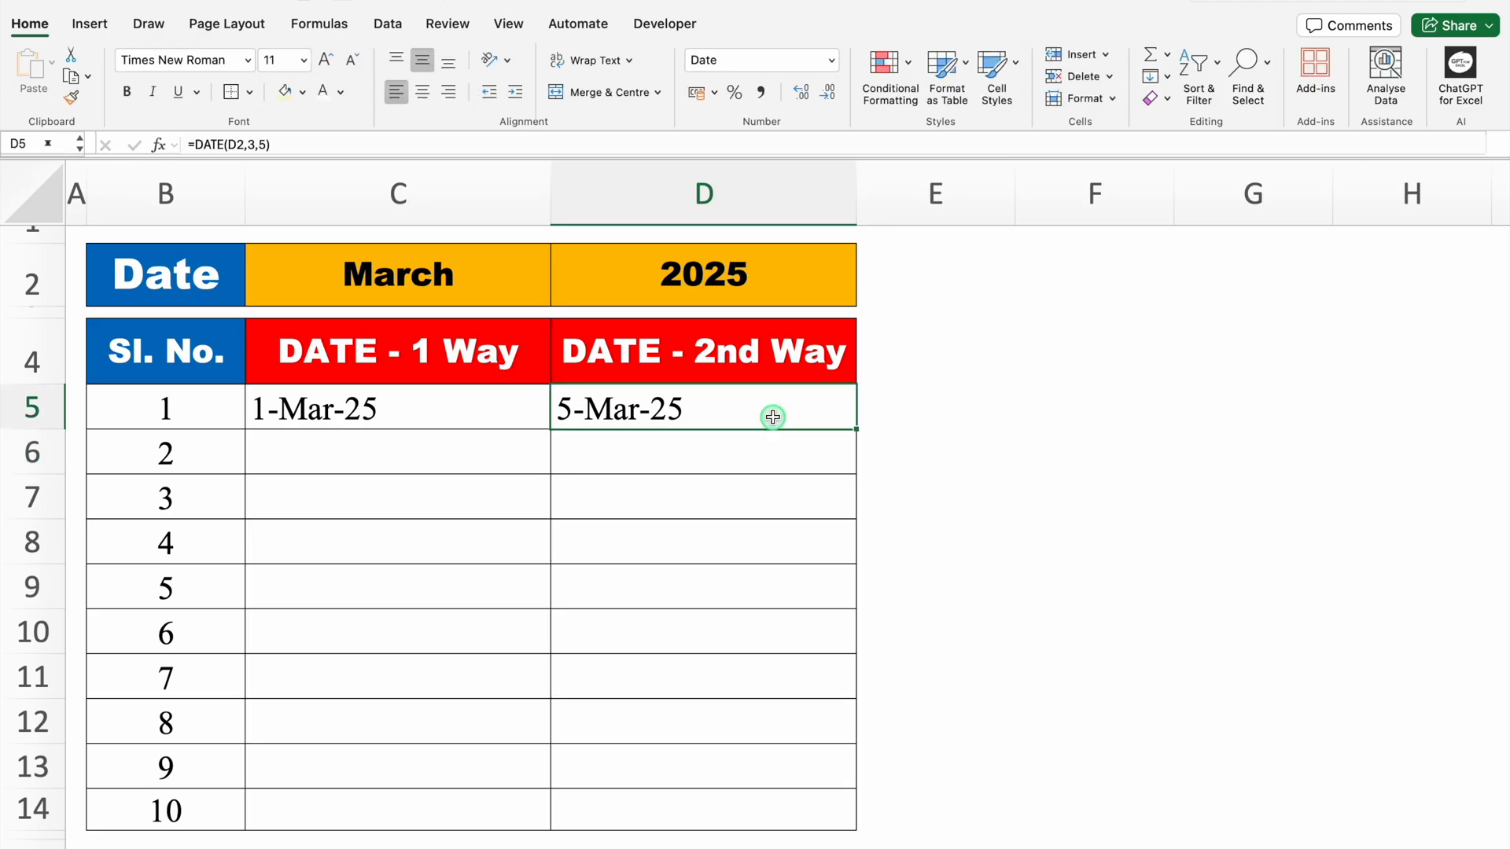
{"action": "left_click", "coordinate": [934, 507]}
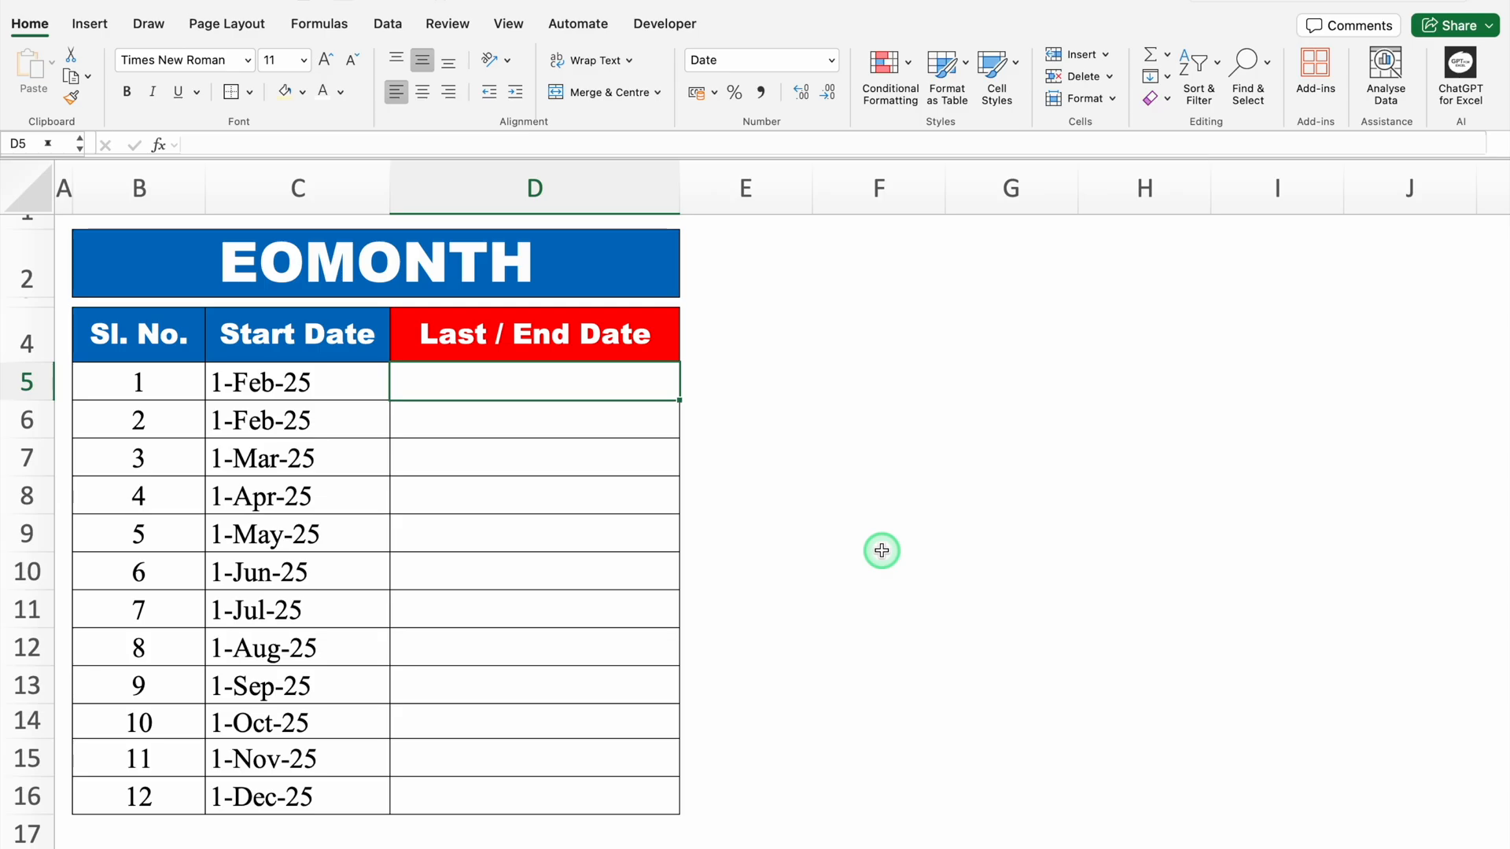
- Enter =EOMONTH(C5,0) in cell D5 of the EOMONTH table to get the start date's month end
{"action": "type", "text": "="}
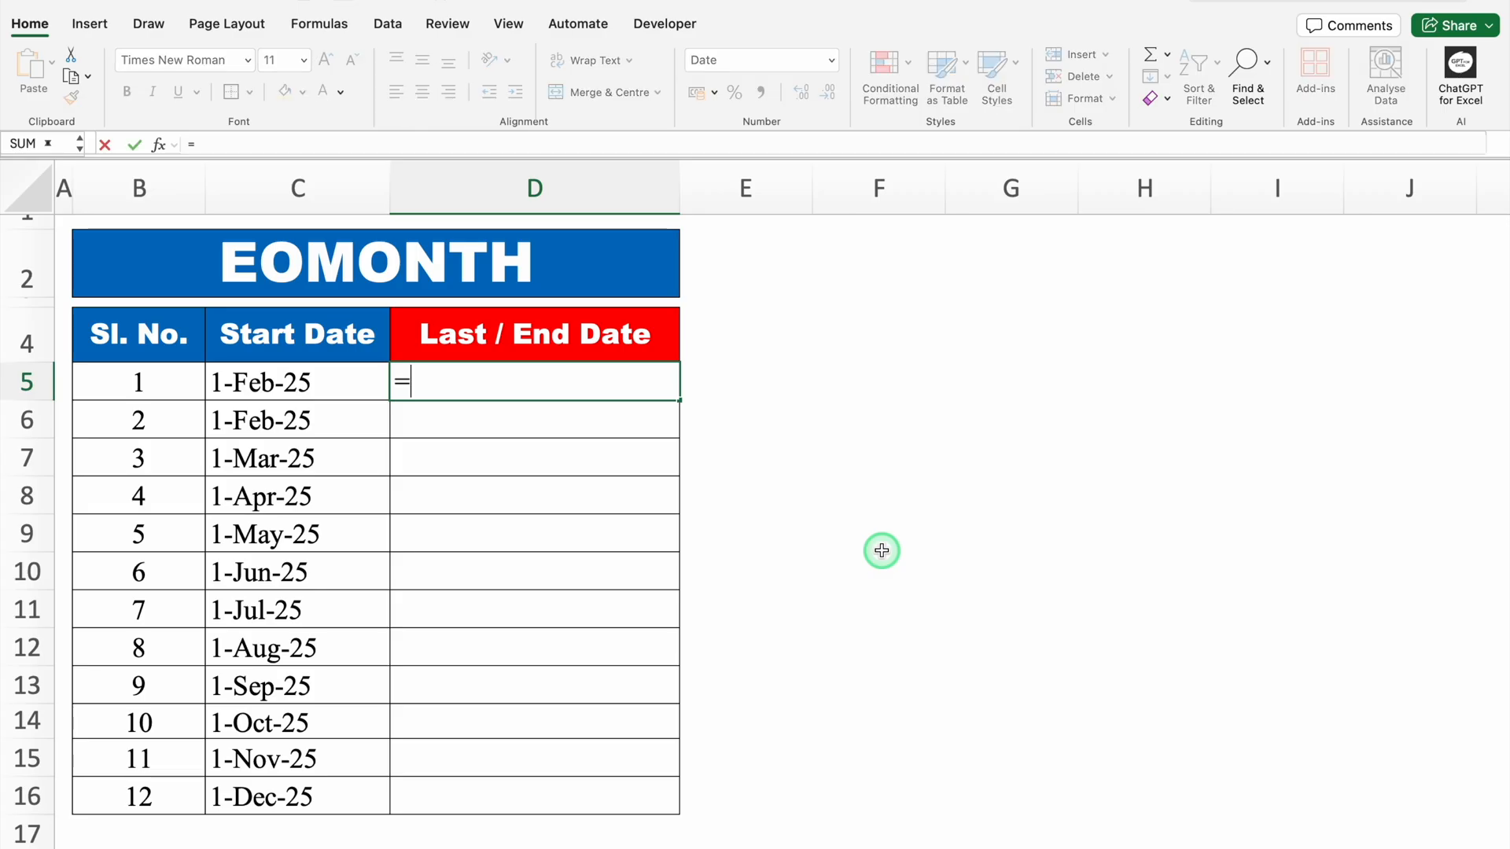
{"action": "type", "text": "EOM"}
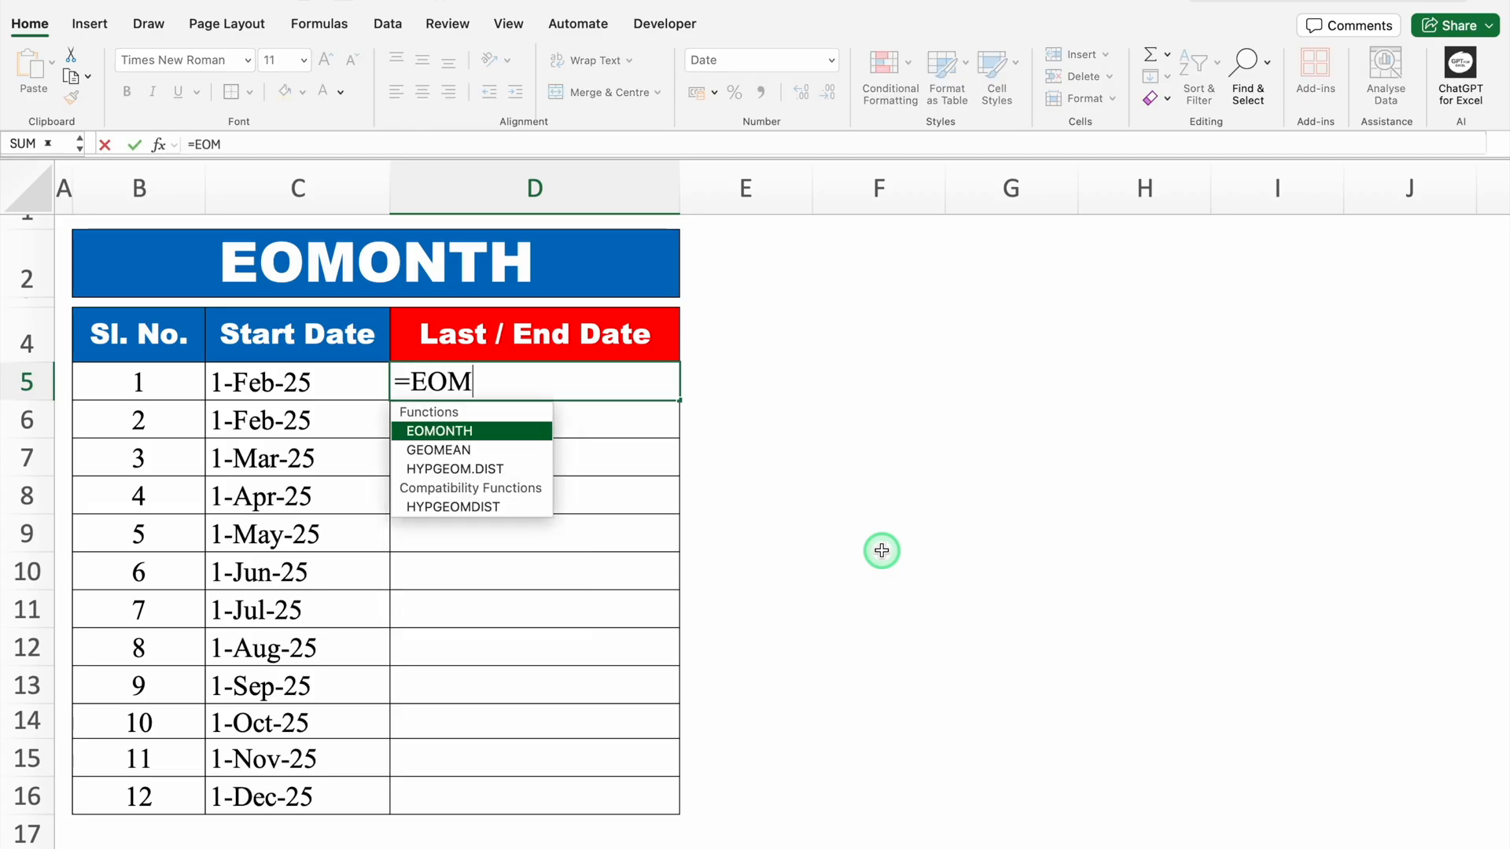
{"action": "double_click", "coordinate": [525, 429]}
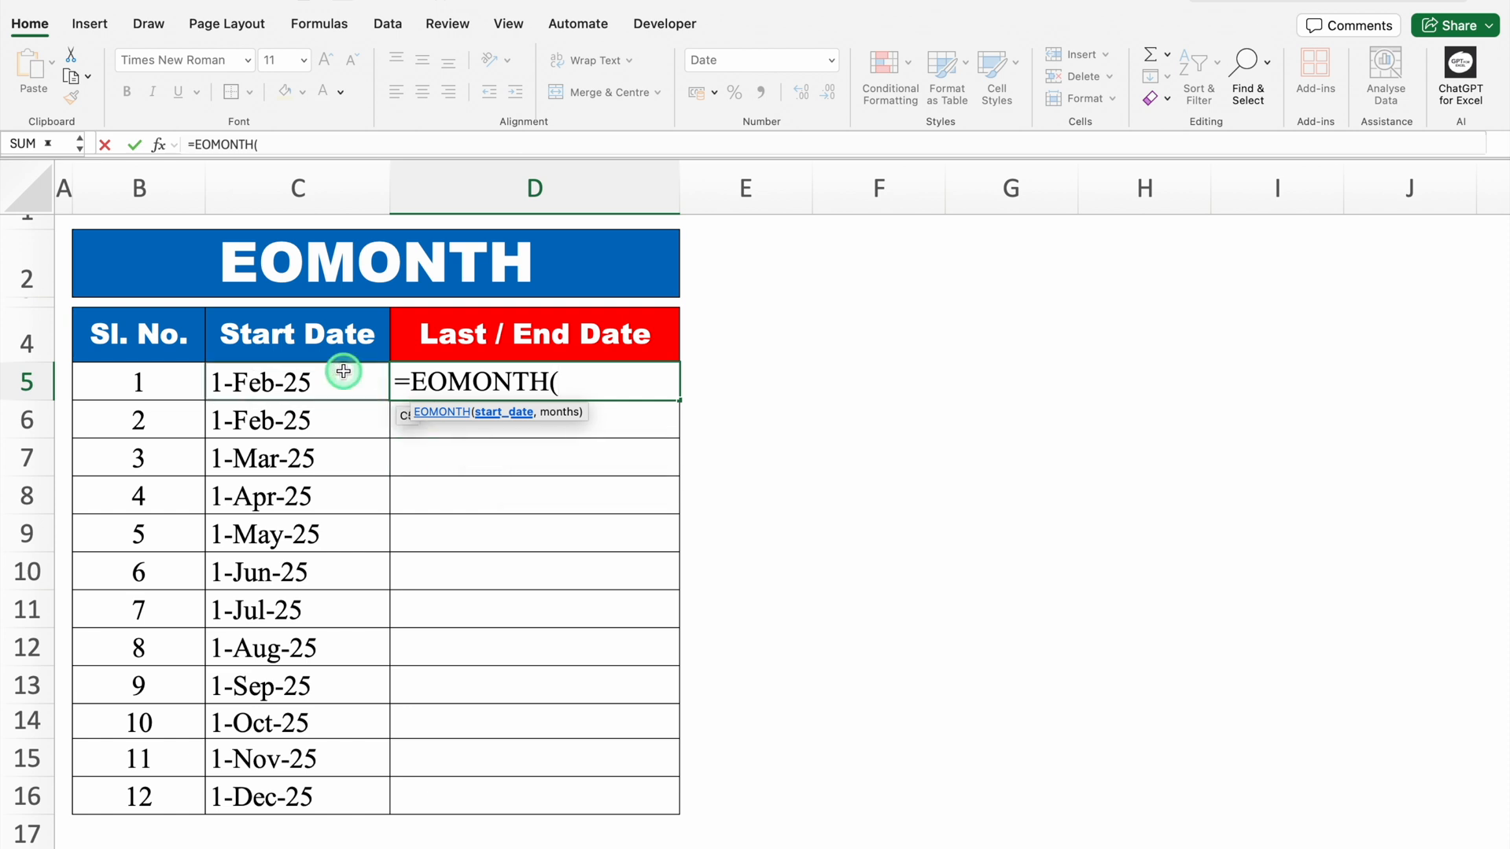
{"action": "left_click", "coordinate": [299, 374]}
{"action": "type", "text": ","}
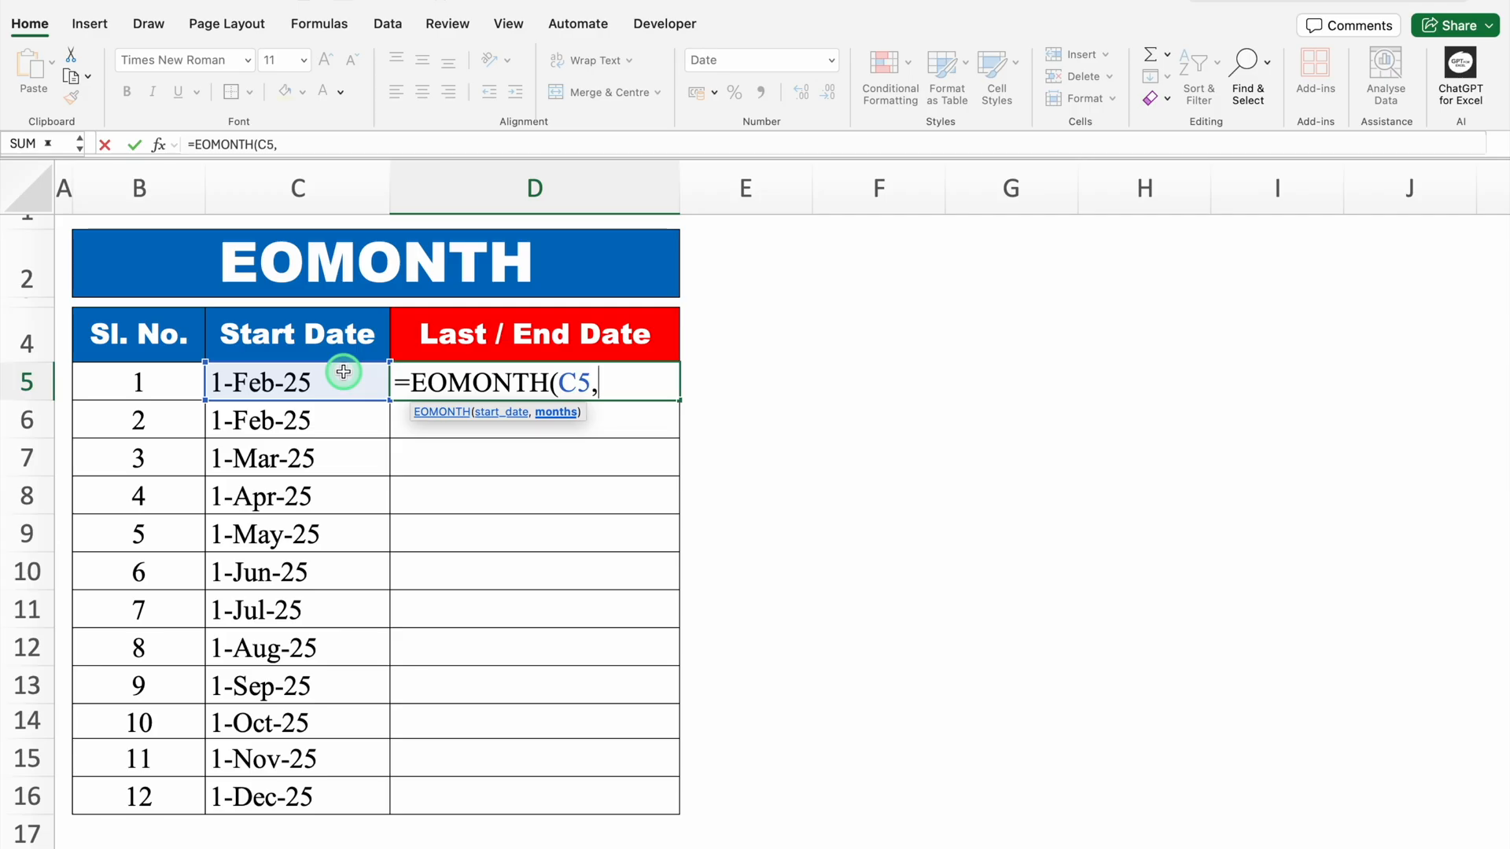
{"action": "type", "text": "0)"}
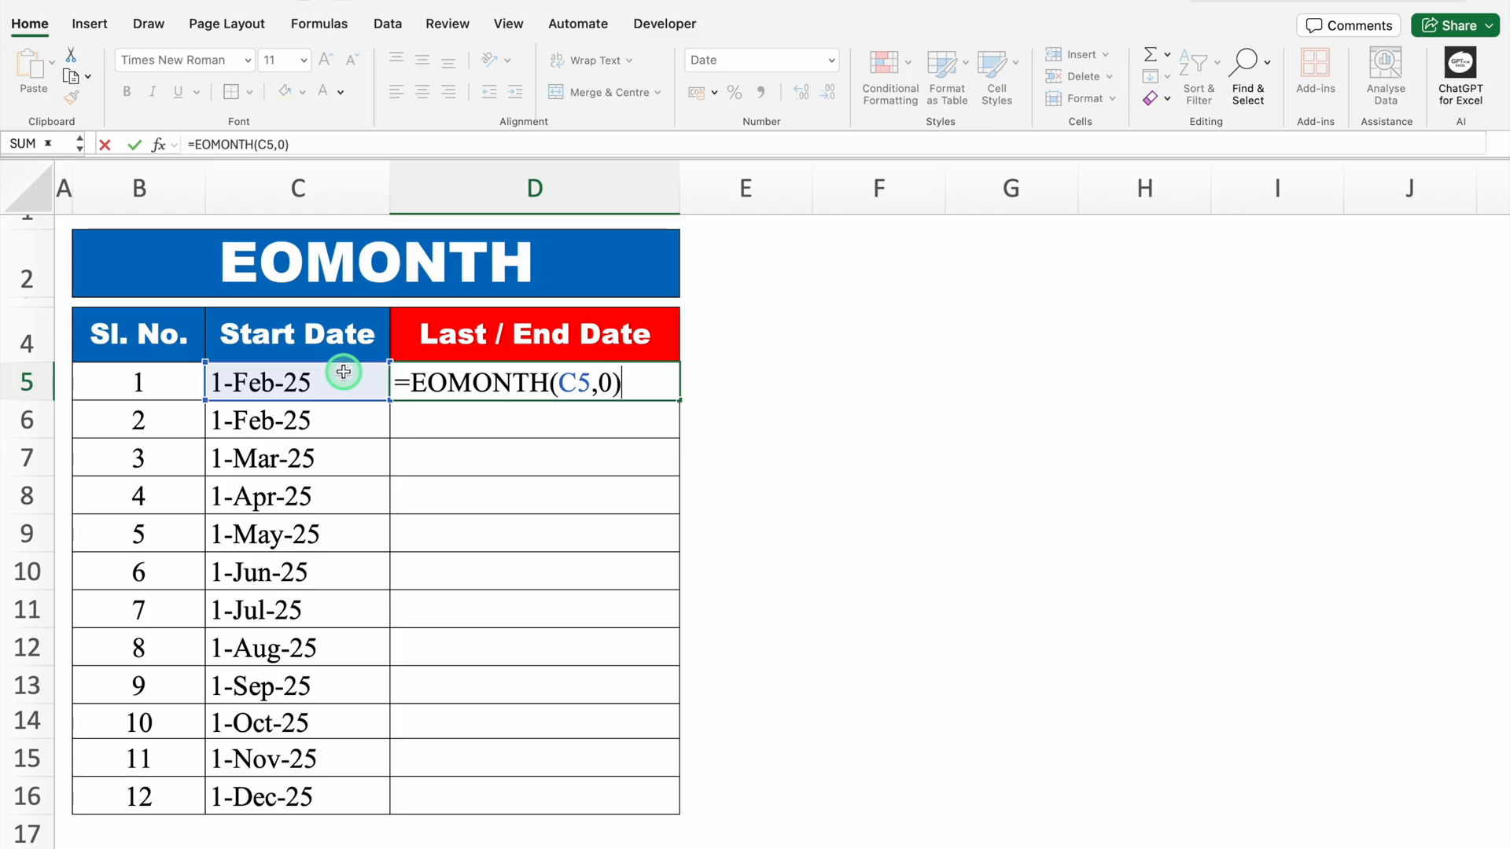
{"action": "key", "text": "Return"}
{"action": "left_click", "coordinate": [595, 387]}
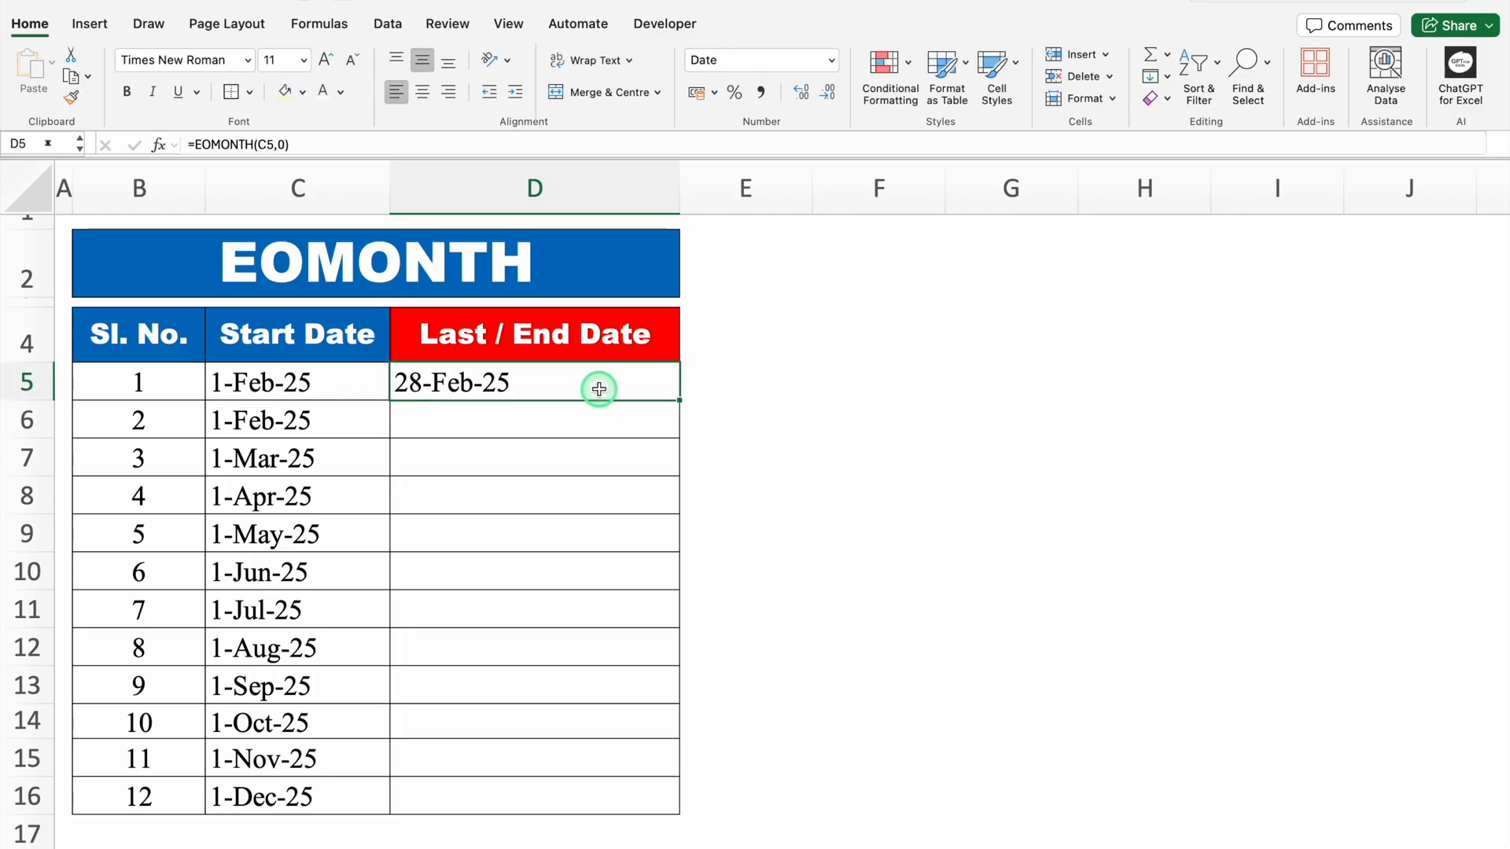
- Fill the EOMONTH formula from D5 down the Last / End Date column to row 16
{"action": "double_click", "coordinate": [674, 401]}
{"action": "left_click", "coordinate": [814, 414]}
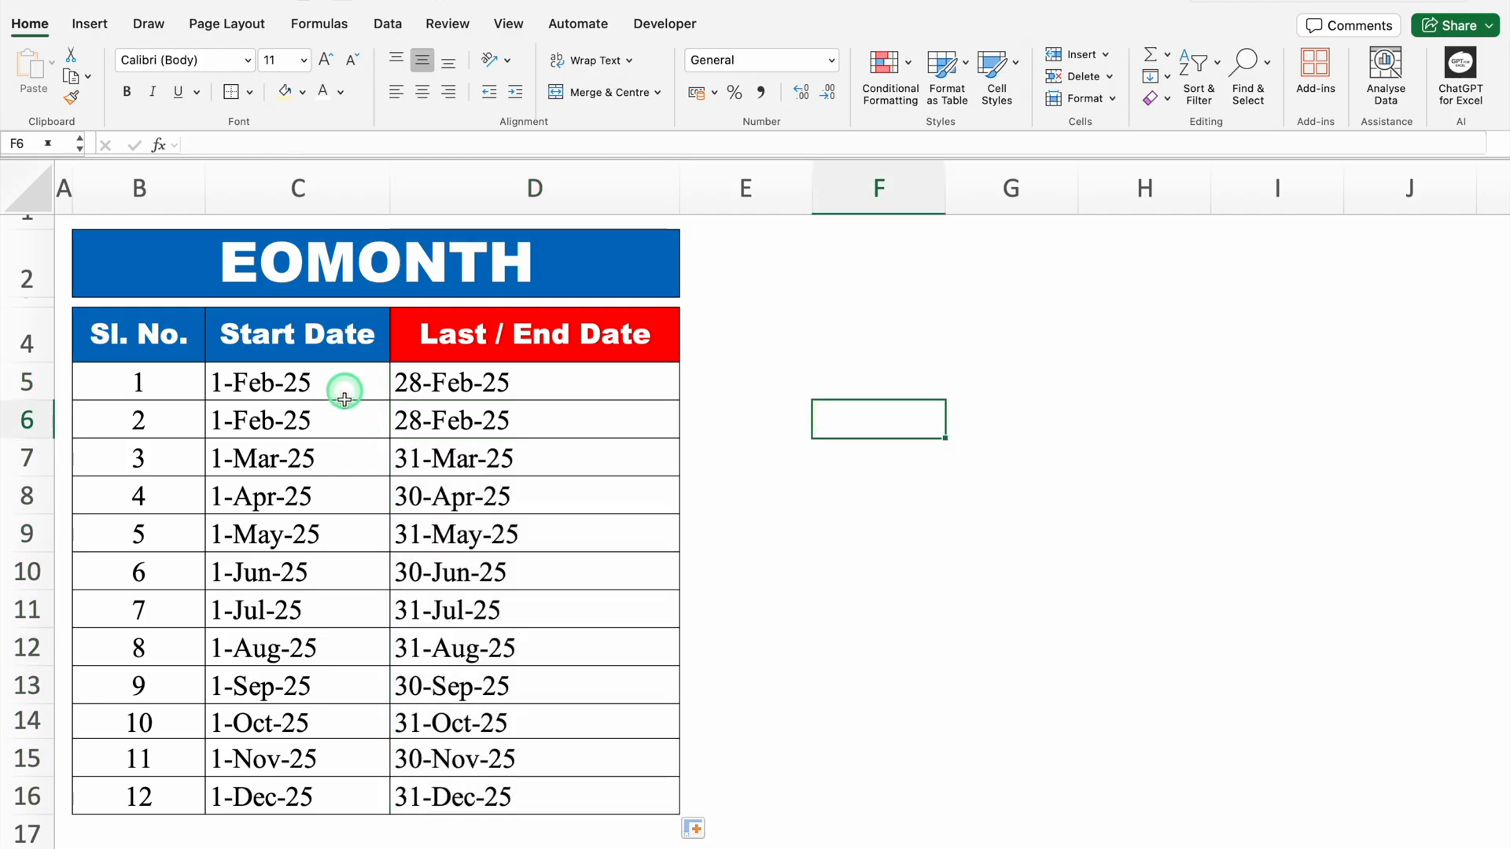
{"action": "left_click", "coordinate": [774, 531]}
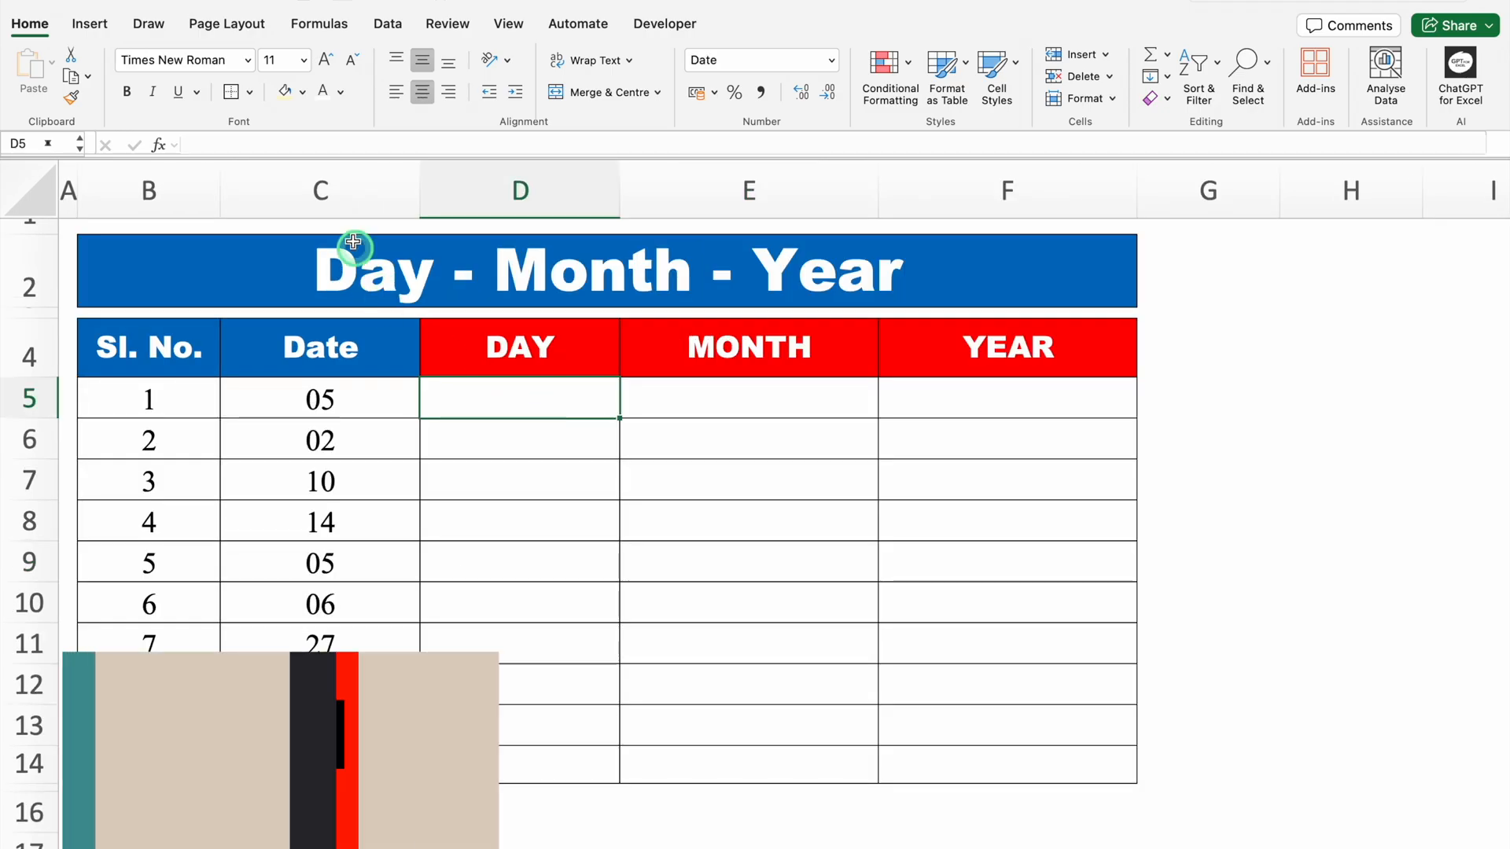
- Check the full date stored in cell C5 of the Date column
{"action": "left_click", "coordinate": [346, 191]}
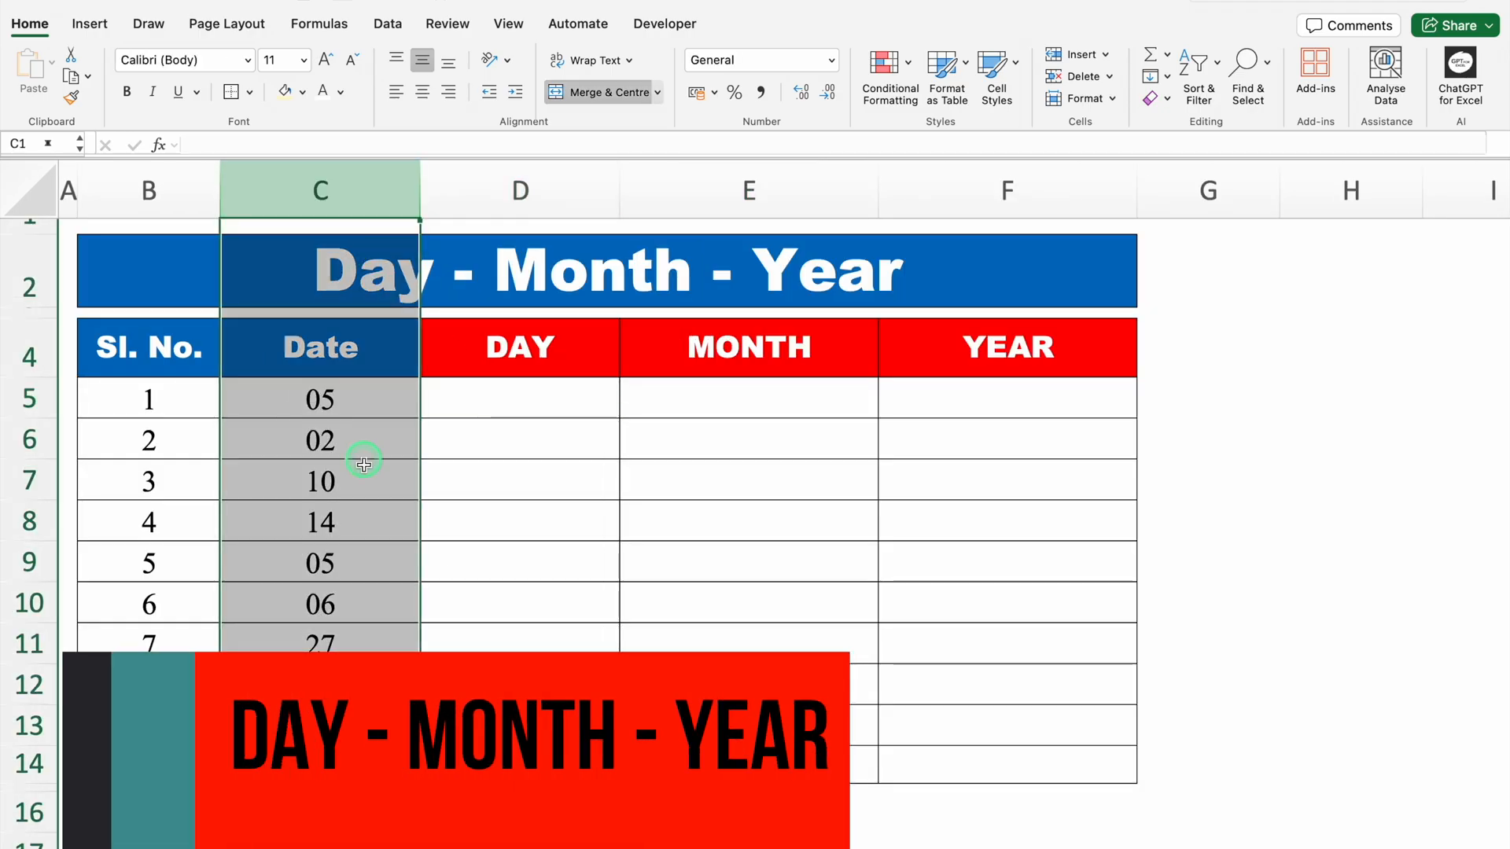
{"action": "left_click", "coordinate": [479, 399]}
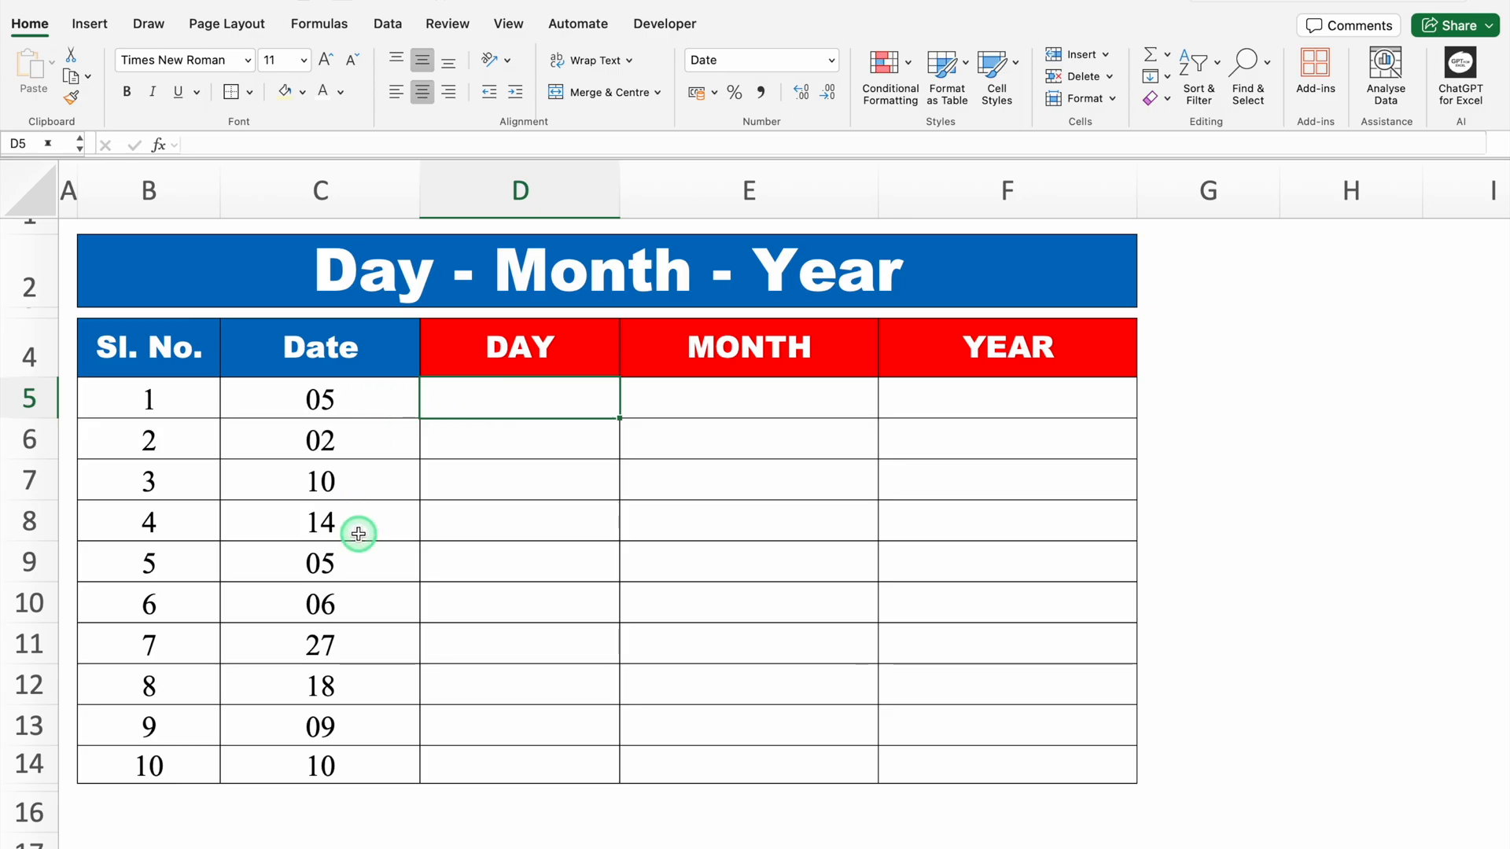
{"action": "left_click", "coordinate": [383, 397]}
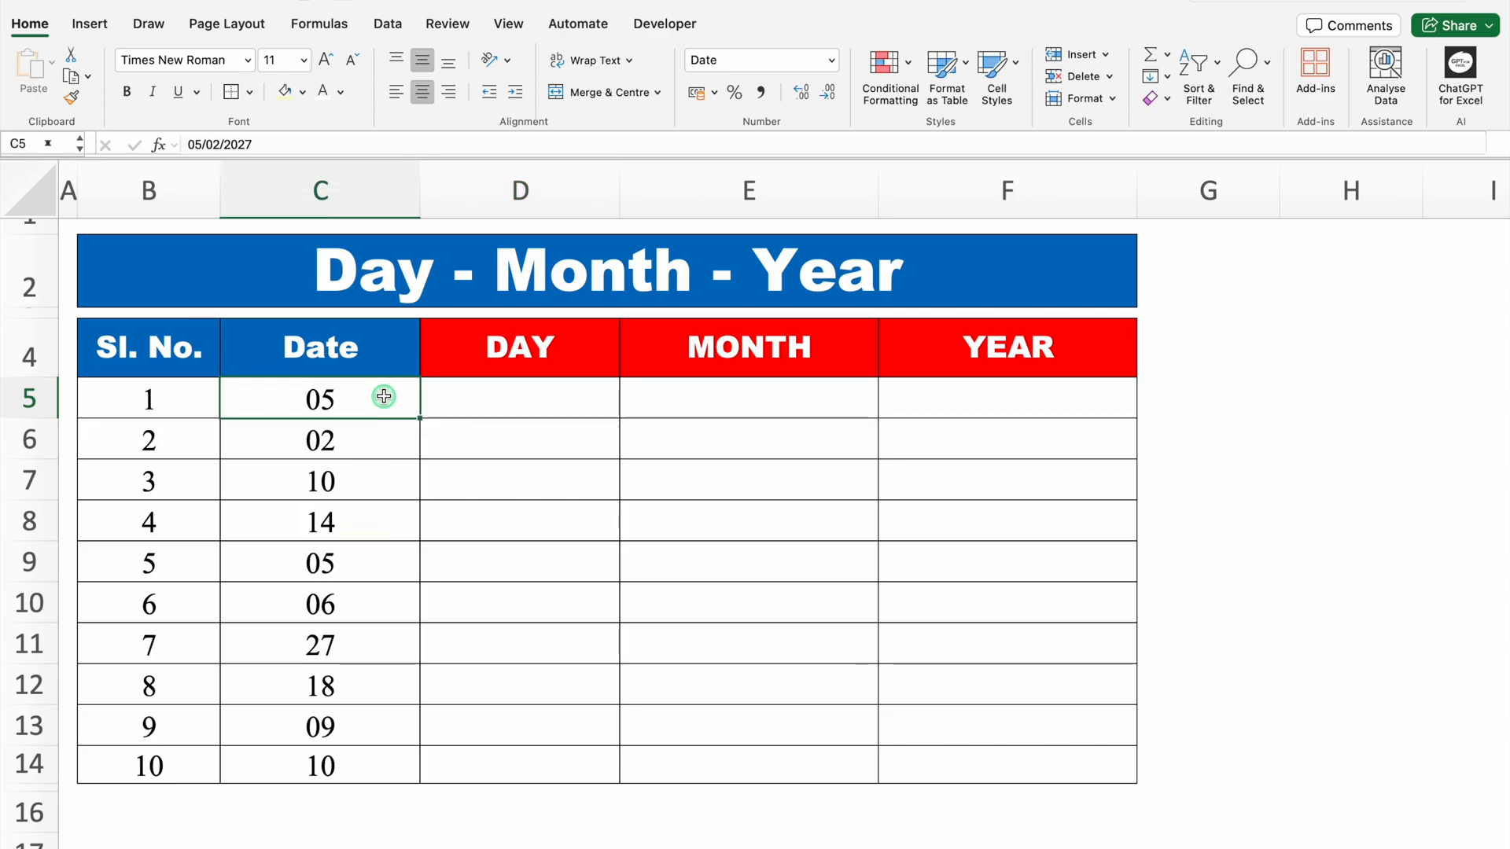
{"action": "double_click", "coordinate": [384, 396]}
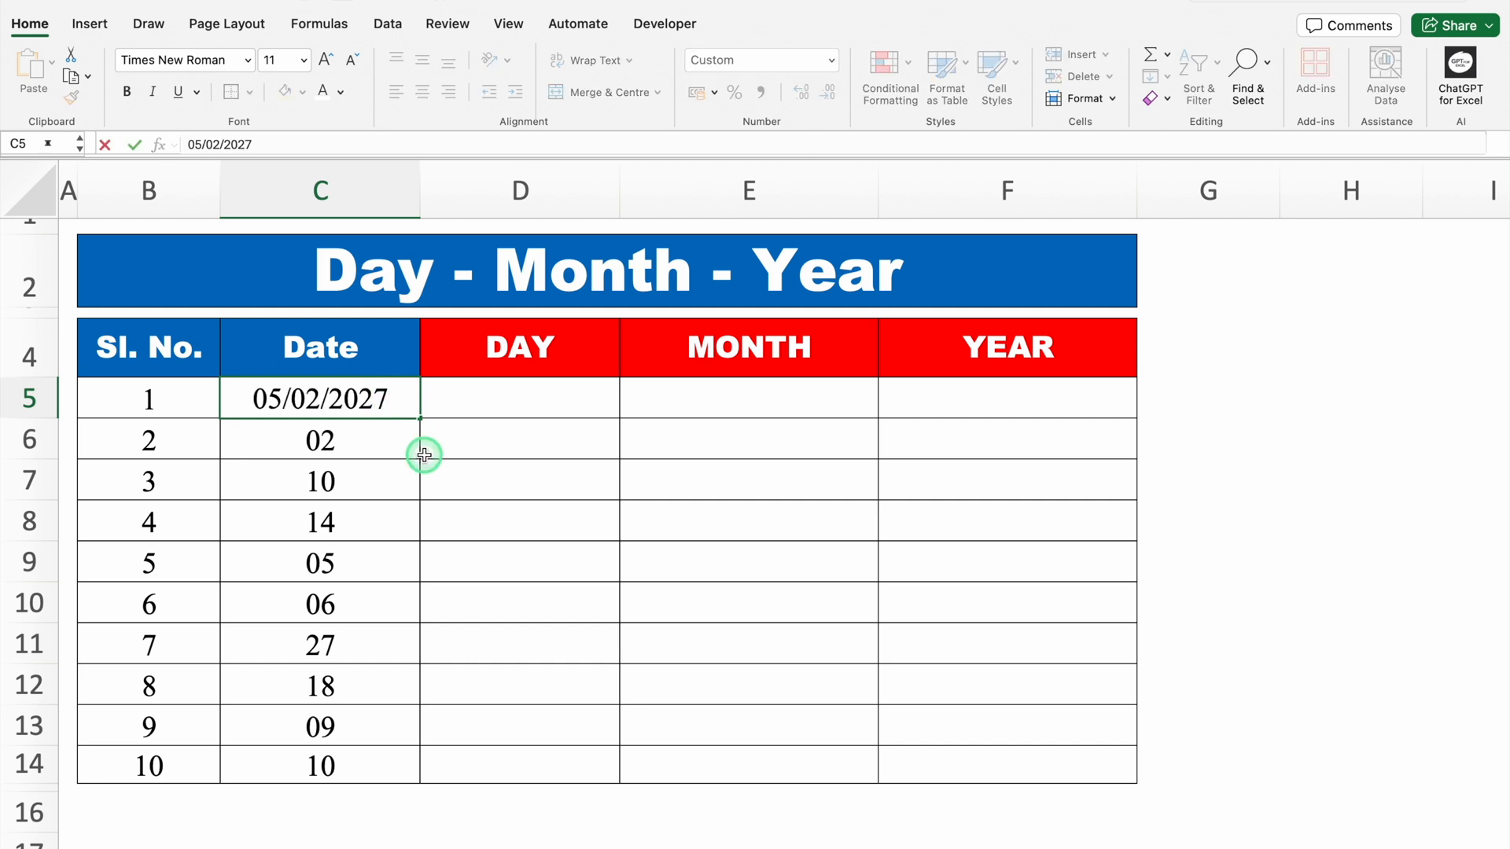
{"action": "key", "text": "Return"}
- Enter =TEXT(C5,DDD) in cell D5 of the DAY column
{"action": "left_click", "coordinate": [516, 393]}
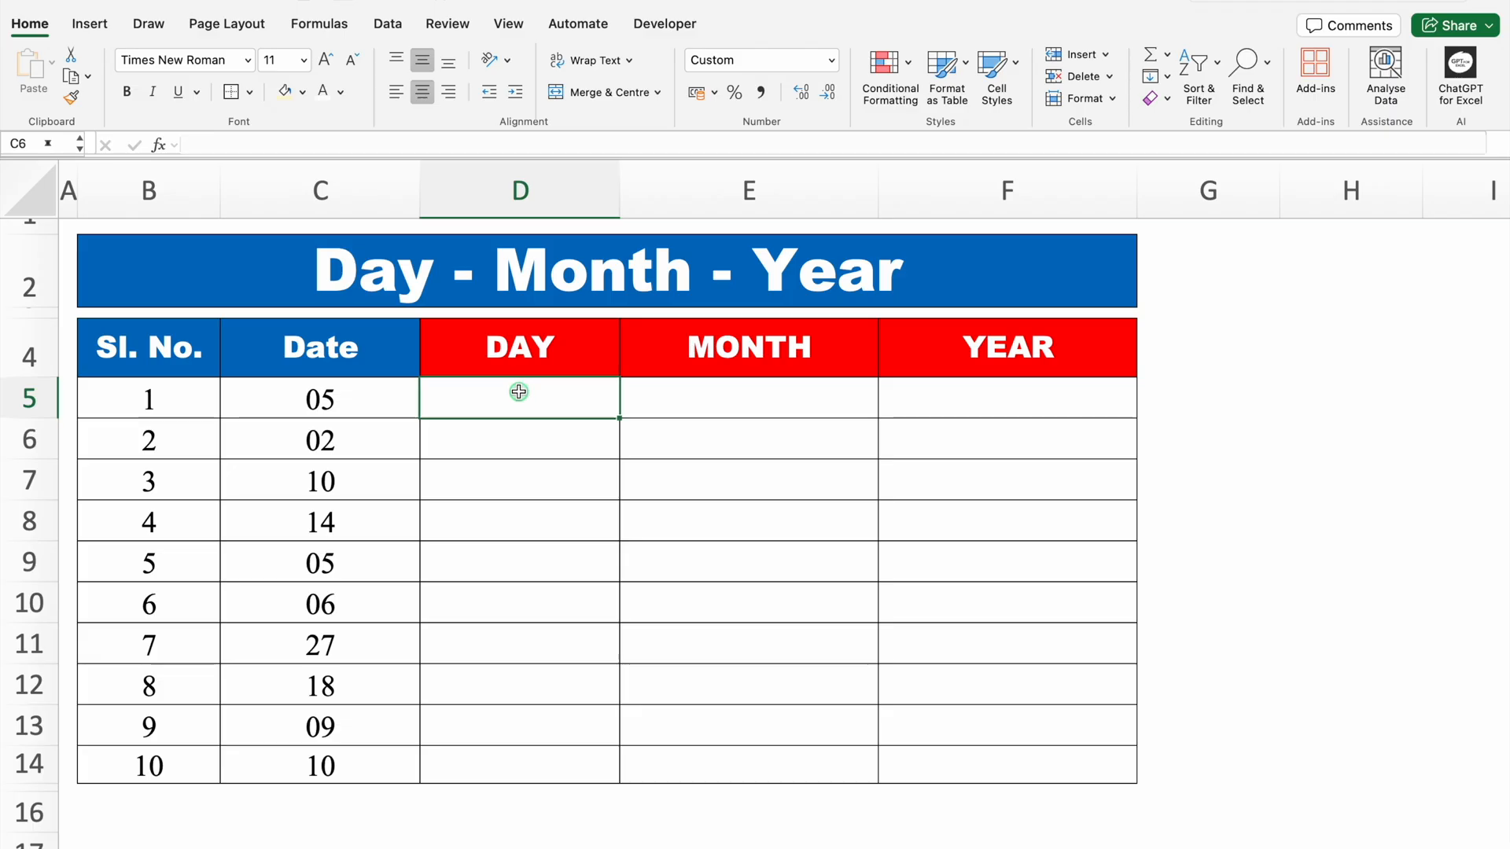
{"action": "type", "text": "=TEXT"}
{"action": "double_click", "coordinate": [505, 486]}
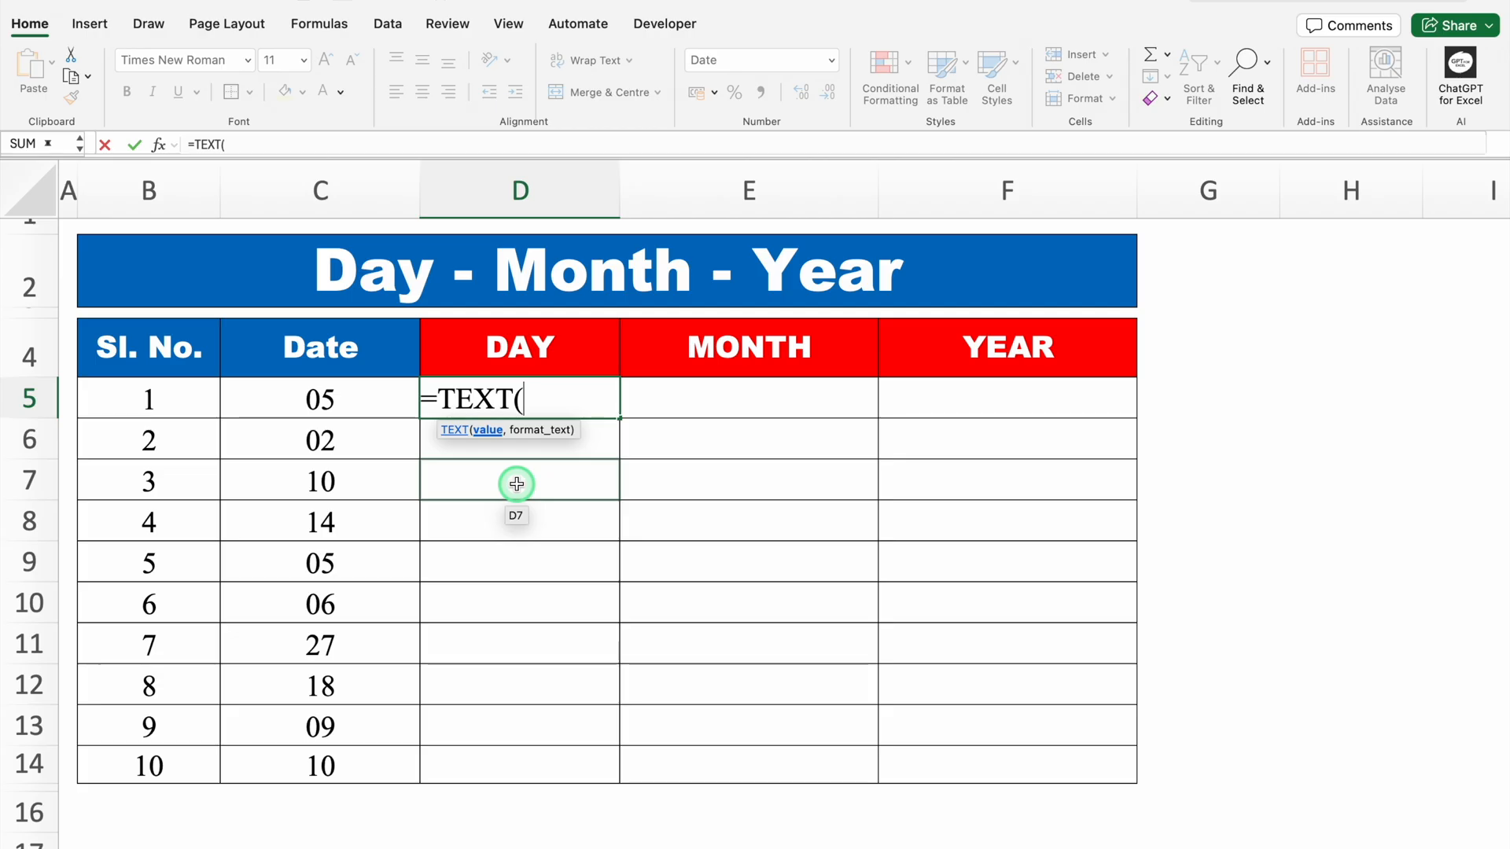
{"action": "left_click", "coordinate": [371, 397]}
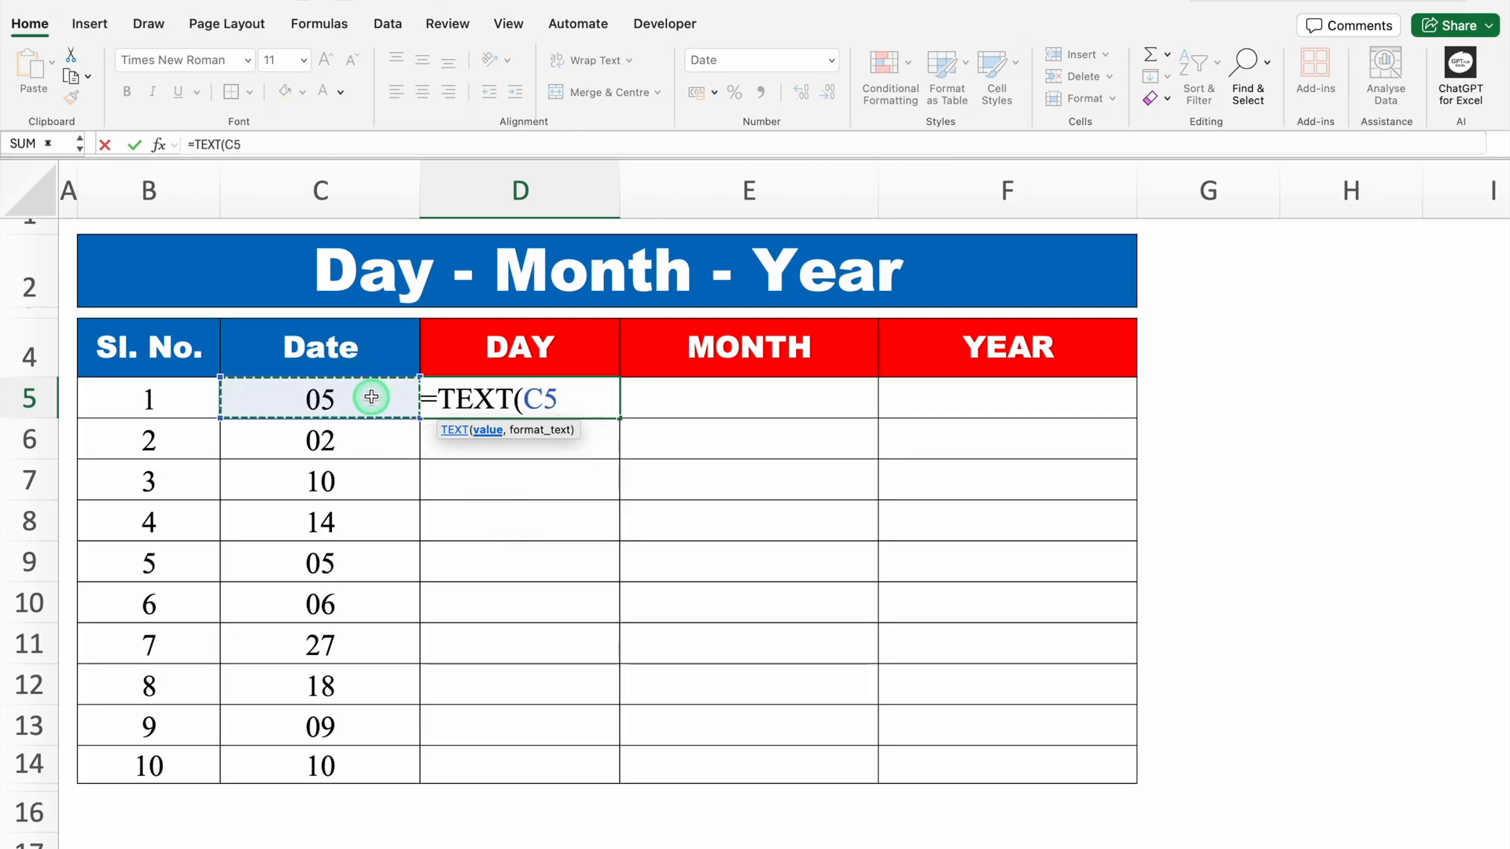
{"action": "type", "text": ","}
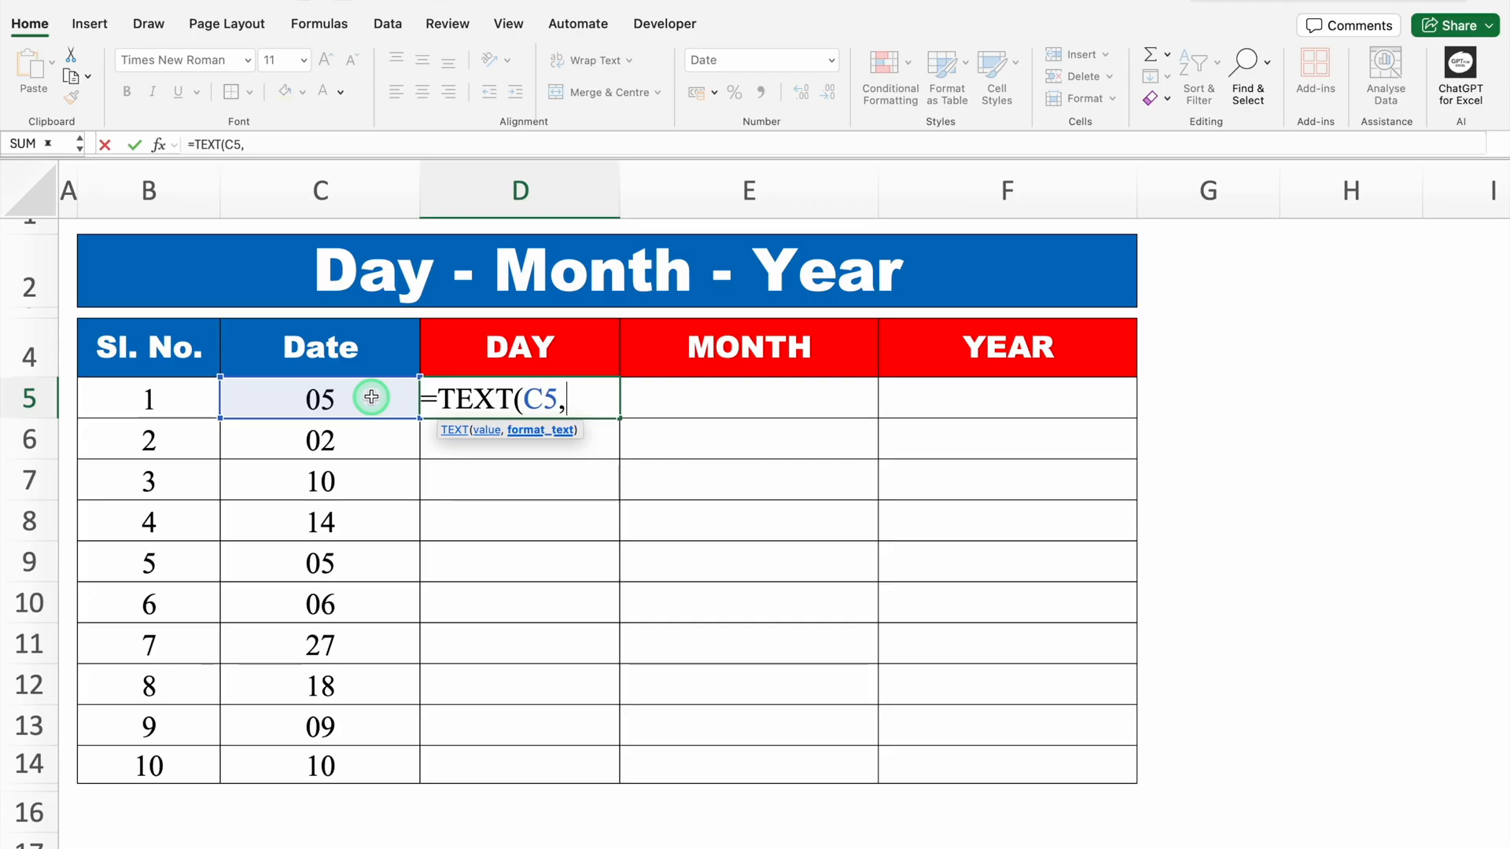
{"action": "type", "text": "DDD"}
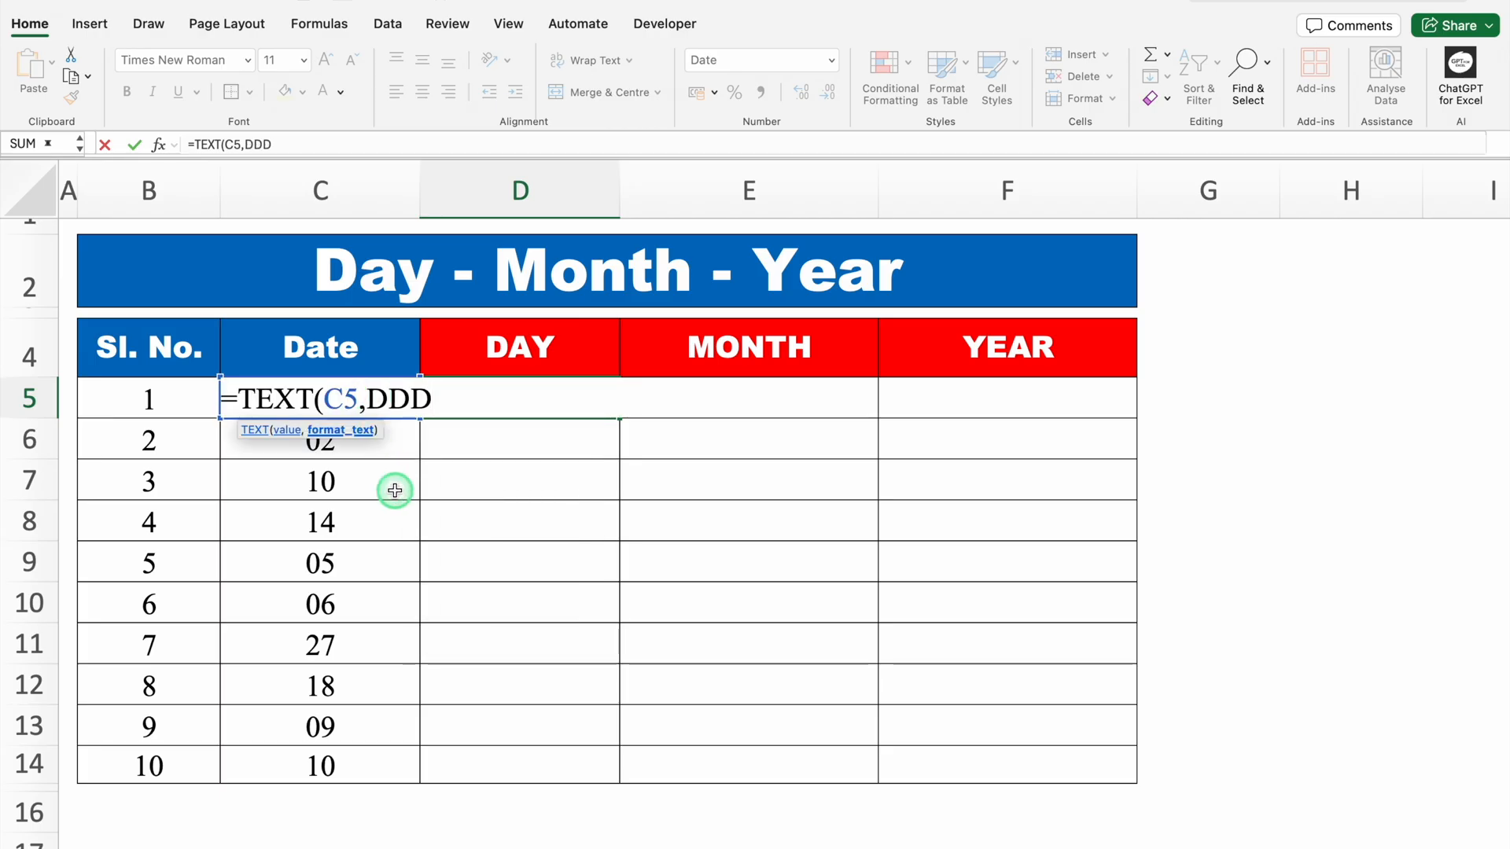
{"action": "type", "text": ")"}
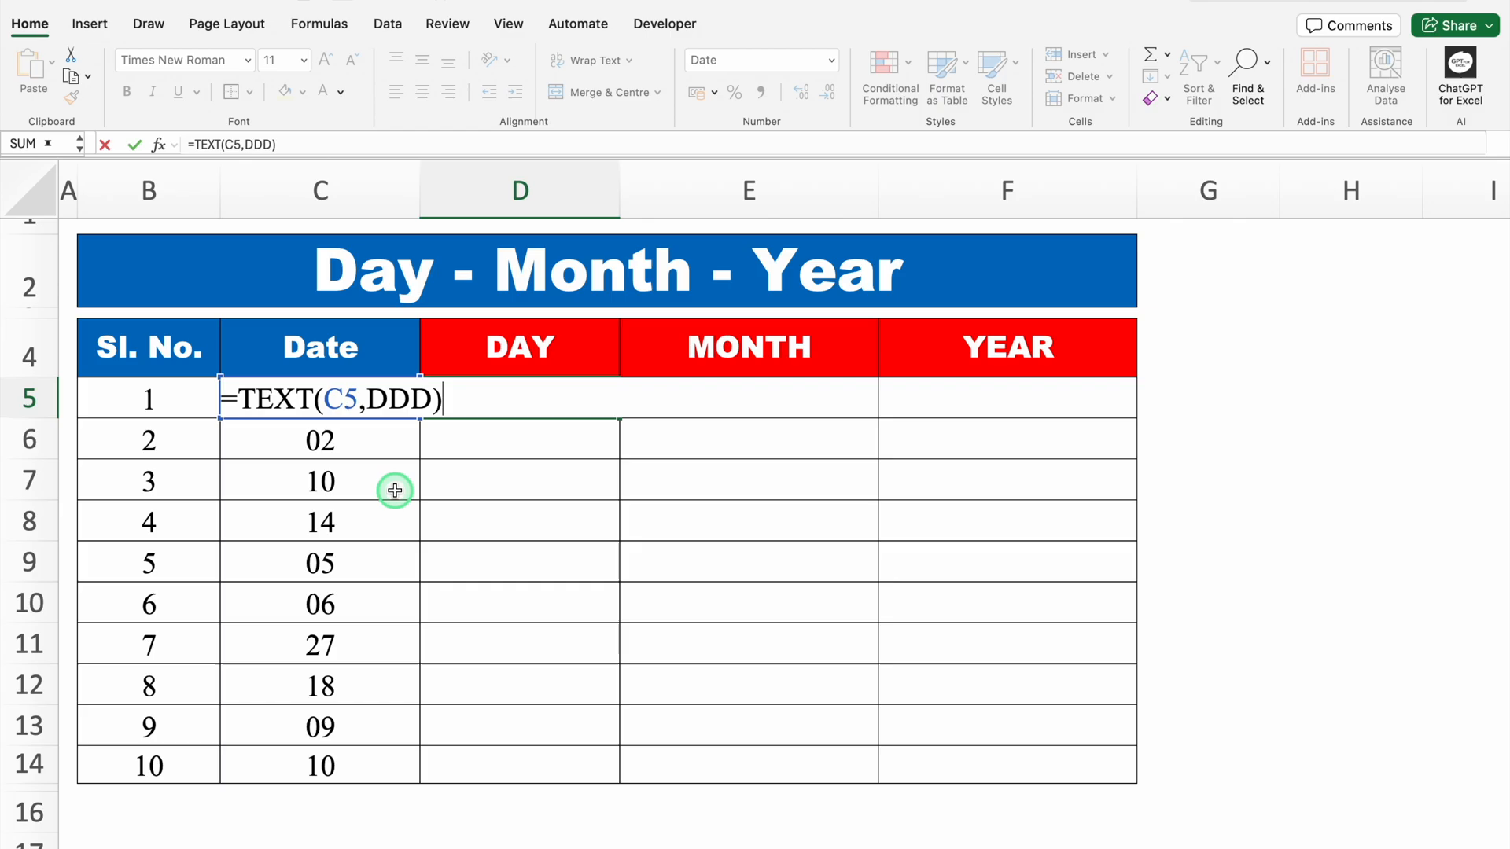
{"action": "key", "text": "Return"}
{"action": "key", "text": "Up"}
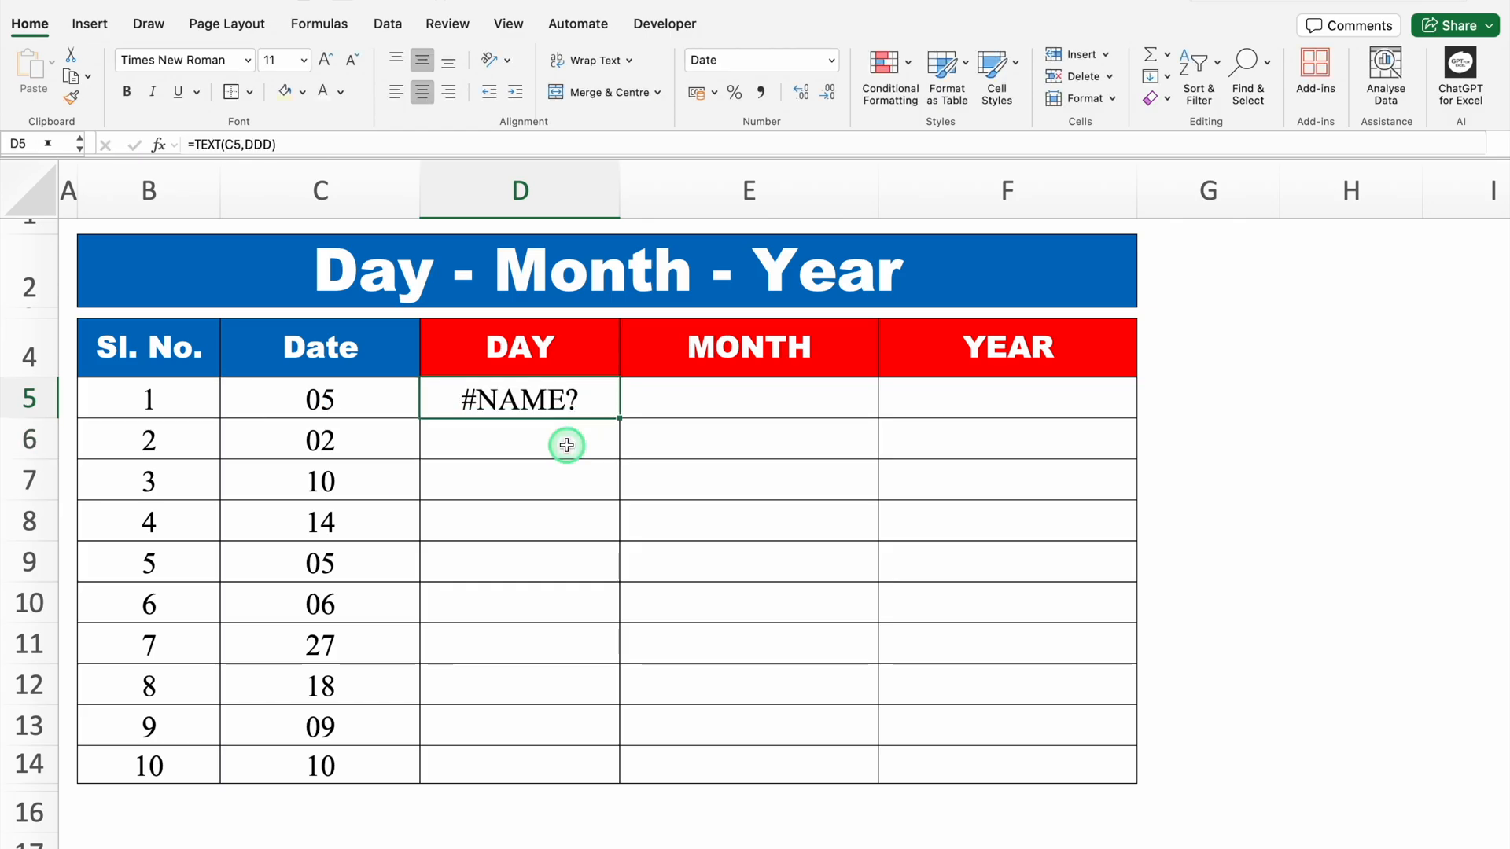
- Enclose the DDD format code in double quotes so the D5 formula reads =TEXT(C5,"DDD")
{"action": "double_click", "coordinate": [571, 394]}
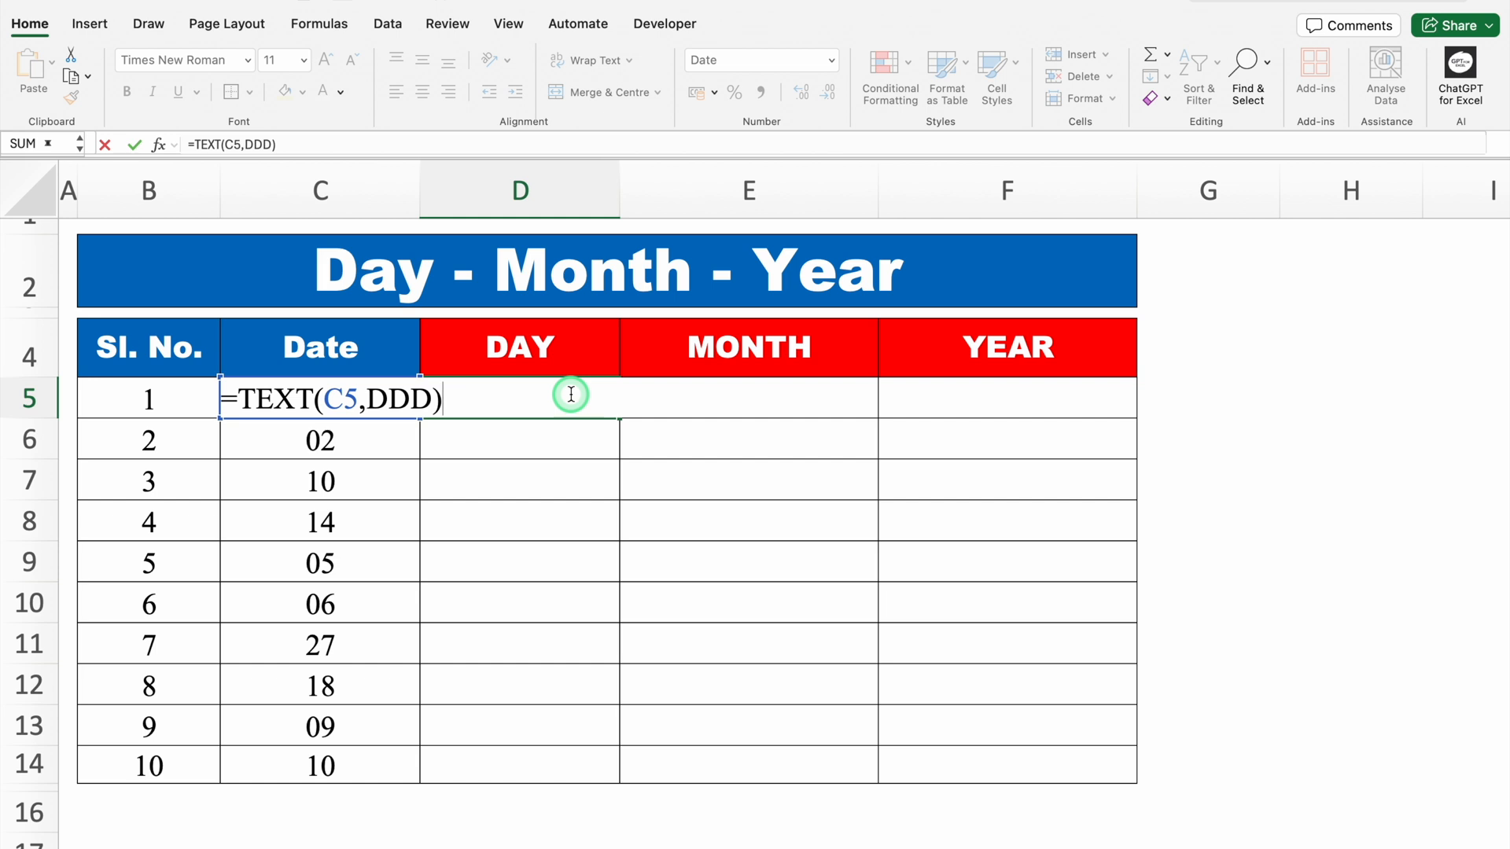
{"action": "left_click", "coordinate": [425, 399]}
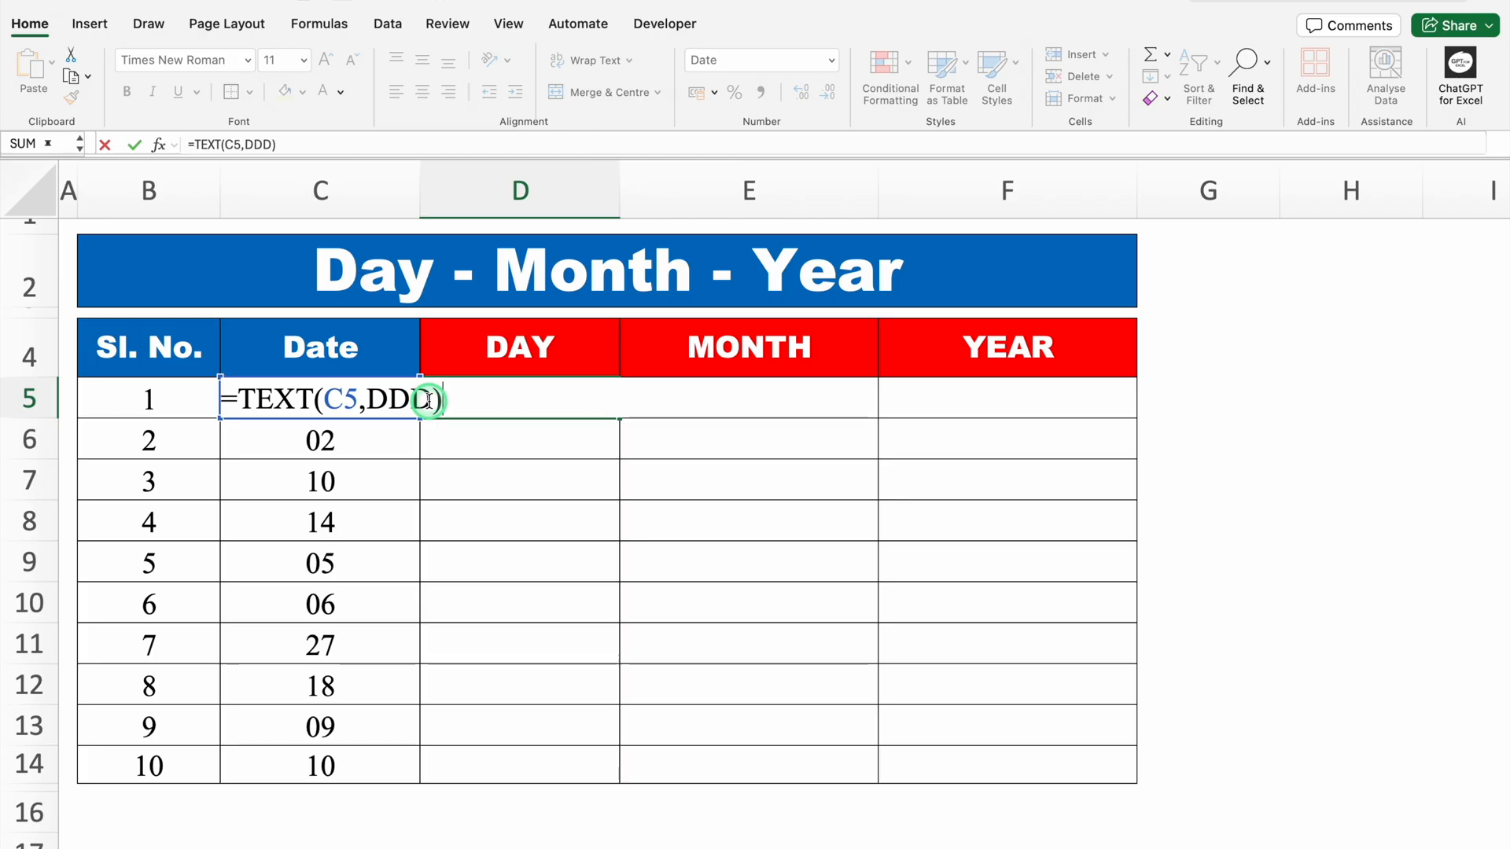
{"action": "left_click", "coordinate": [427, 399]}
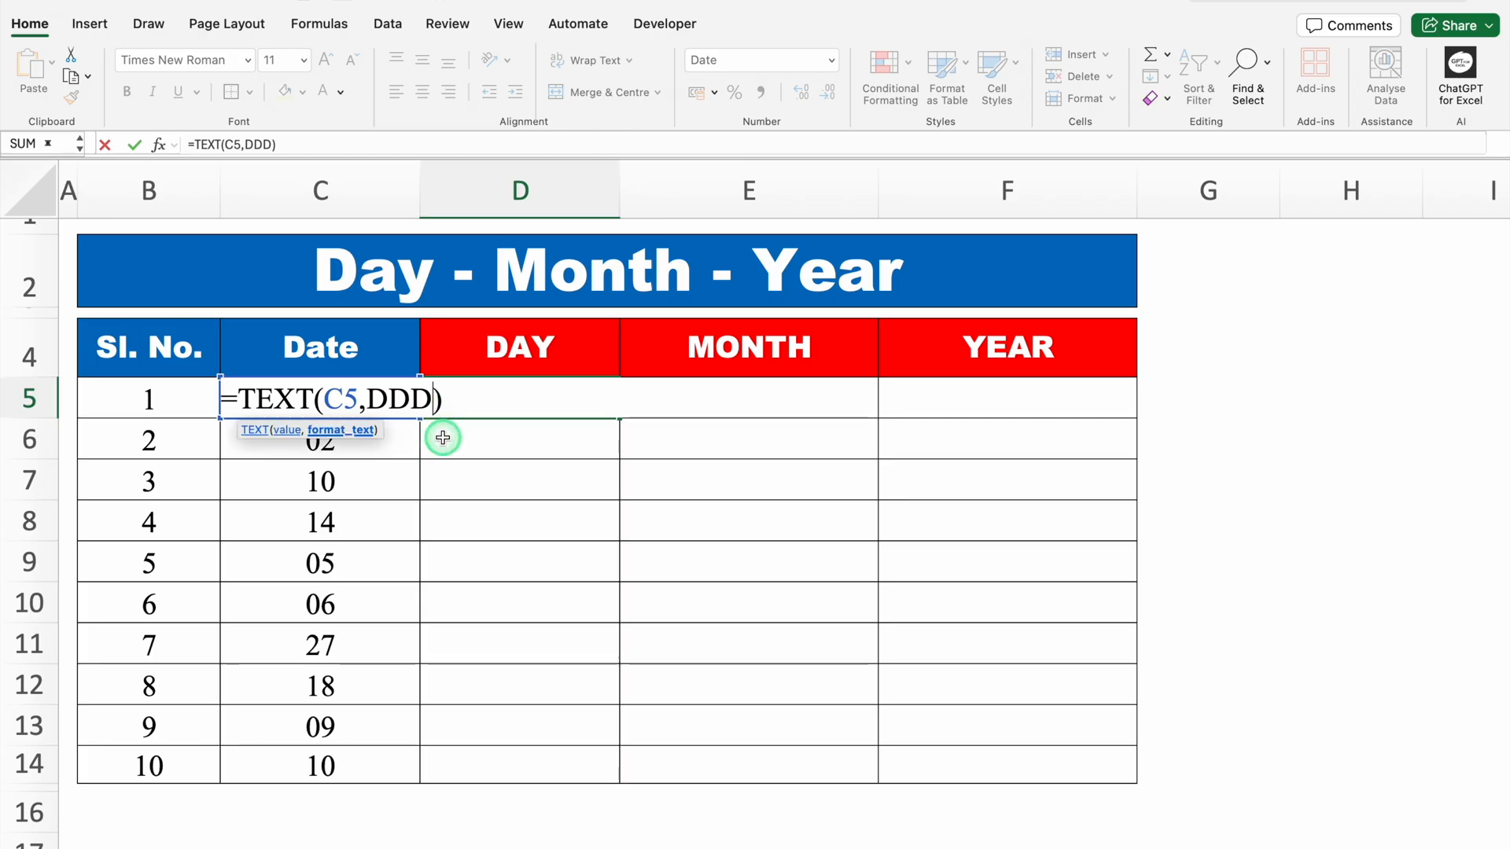
{"action": "type", "text": "\""}
{"action": "left_click", "coordinate": [370, 395]}
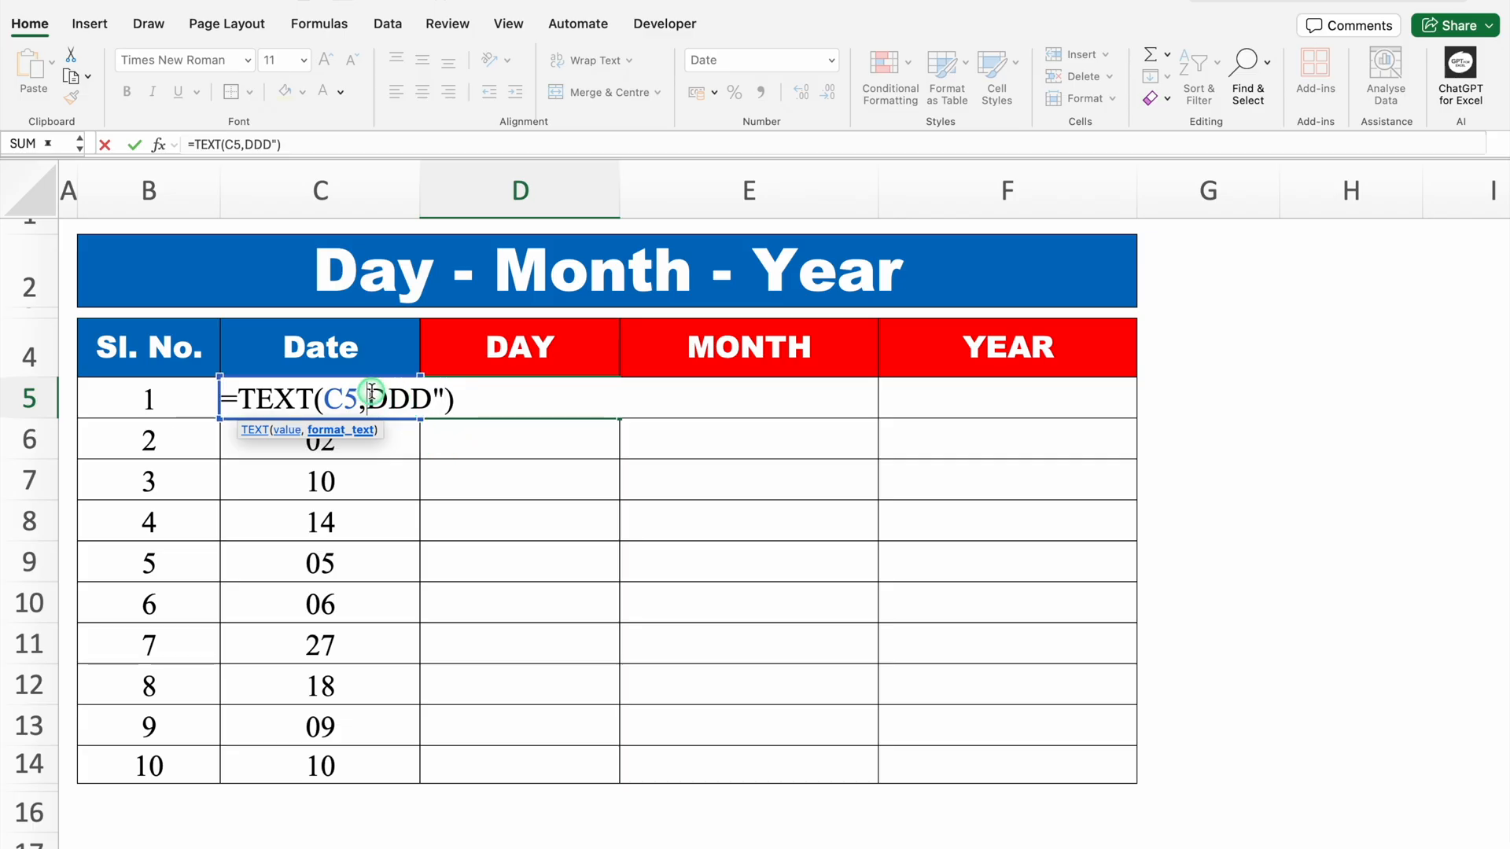
{"action": "type", "text": "\""}
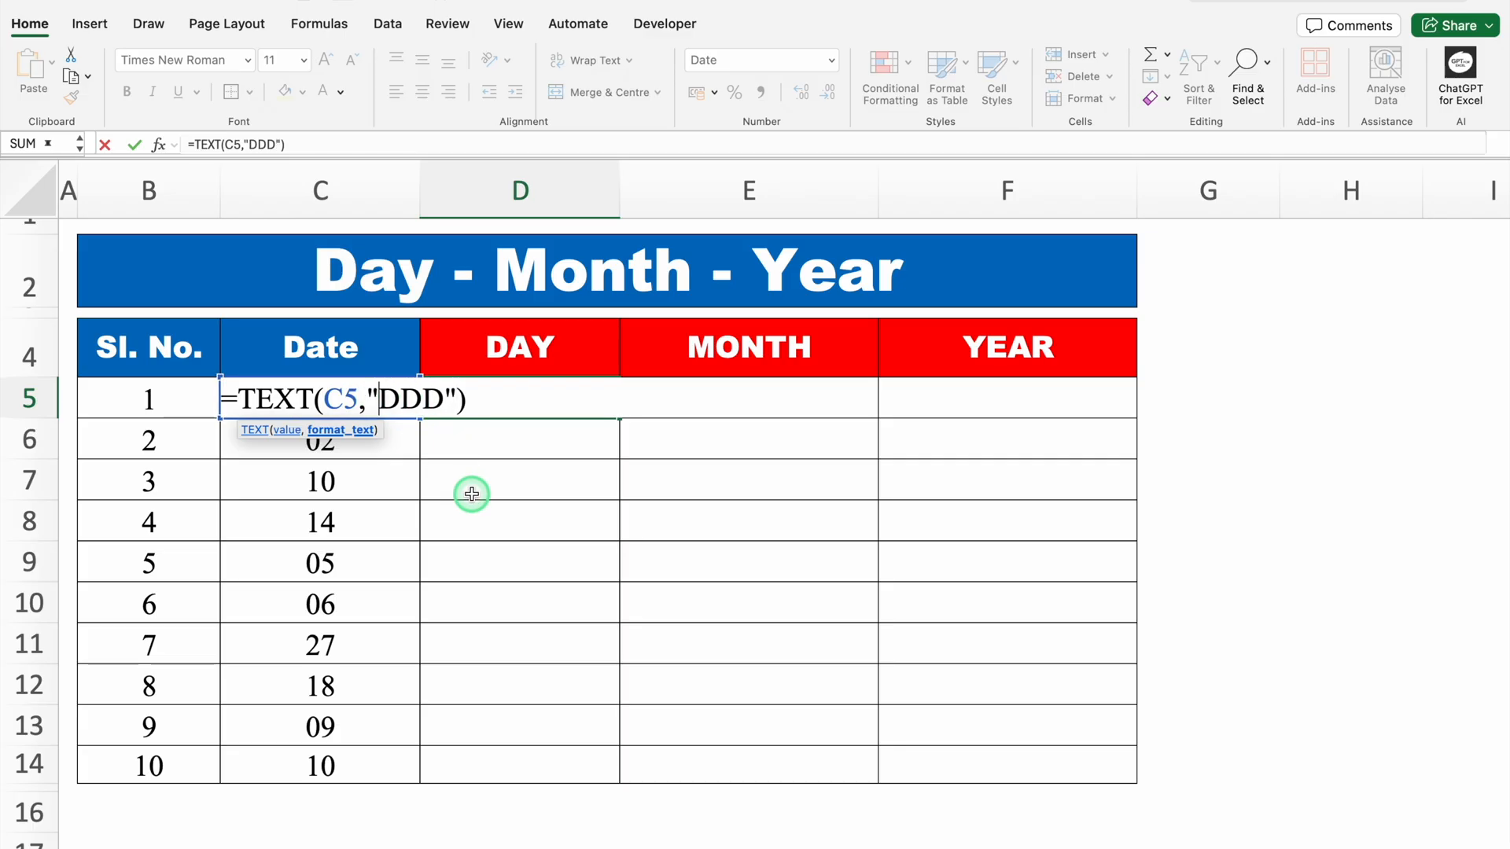
{"action": "key", "text": "Return"}
- Change the format code in the D5 formula to "DDDD" and fill it down the DAY column to row 14
{"action": "left_click", "coordinate": [576, 399]}
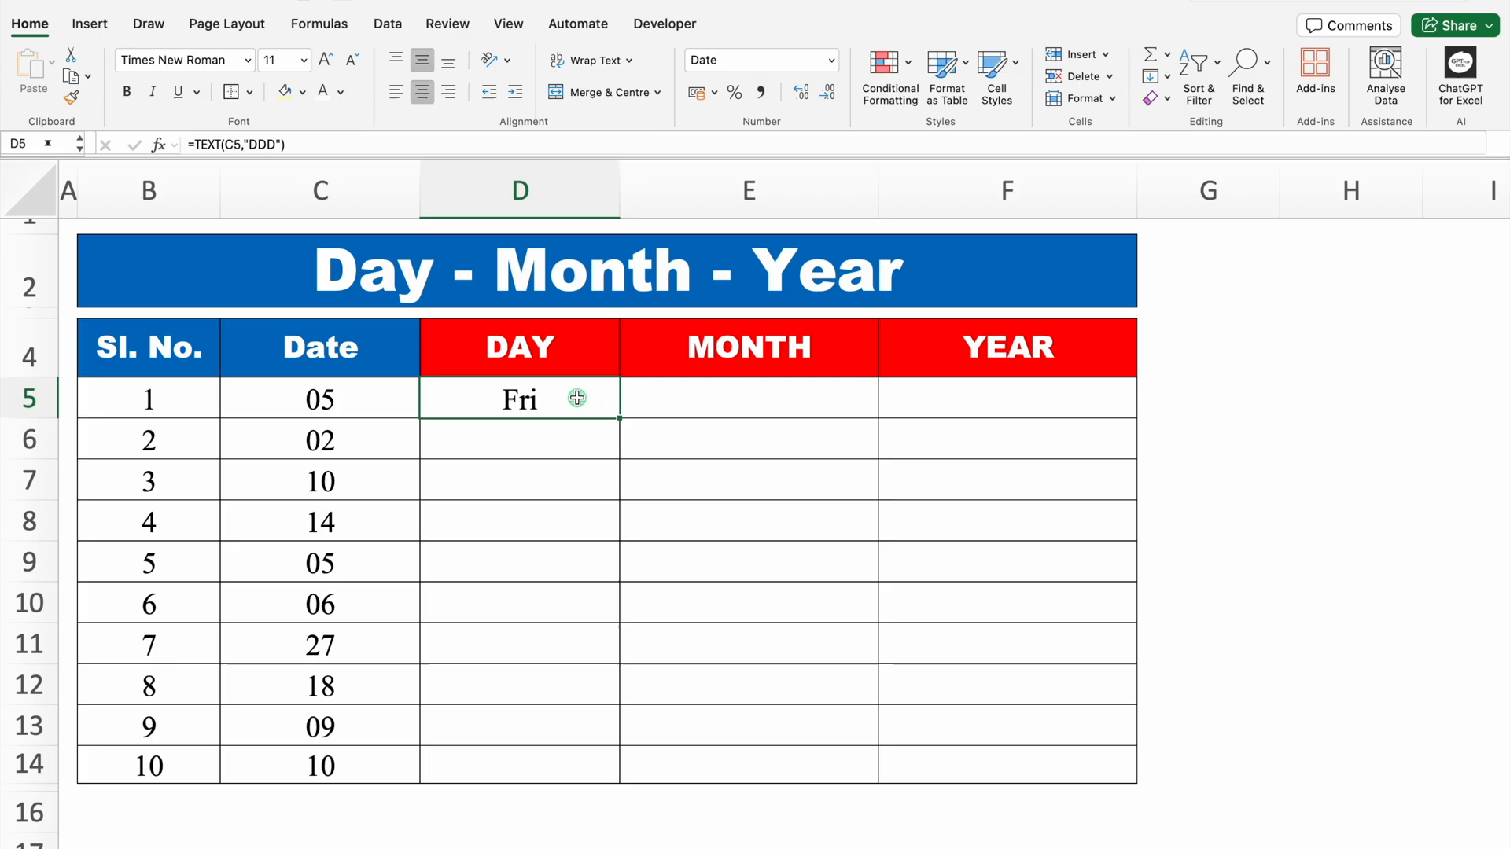
{"action": "double_click", "coordinate": [577, 398]}
{"action": "left_click", "coordinate": [445, 399]}
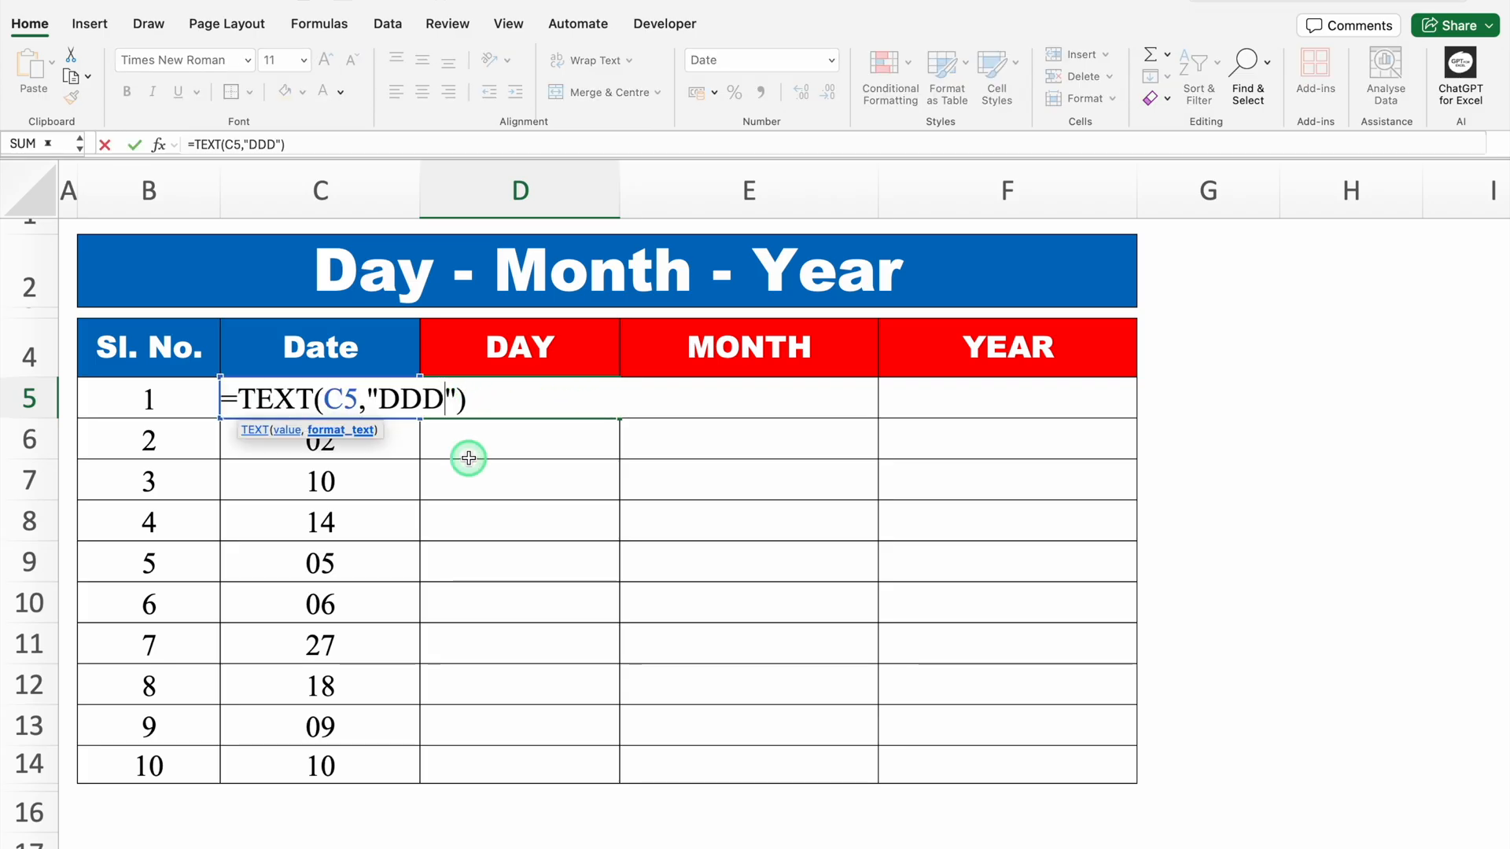
{"action": "type", "text": "D"}
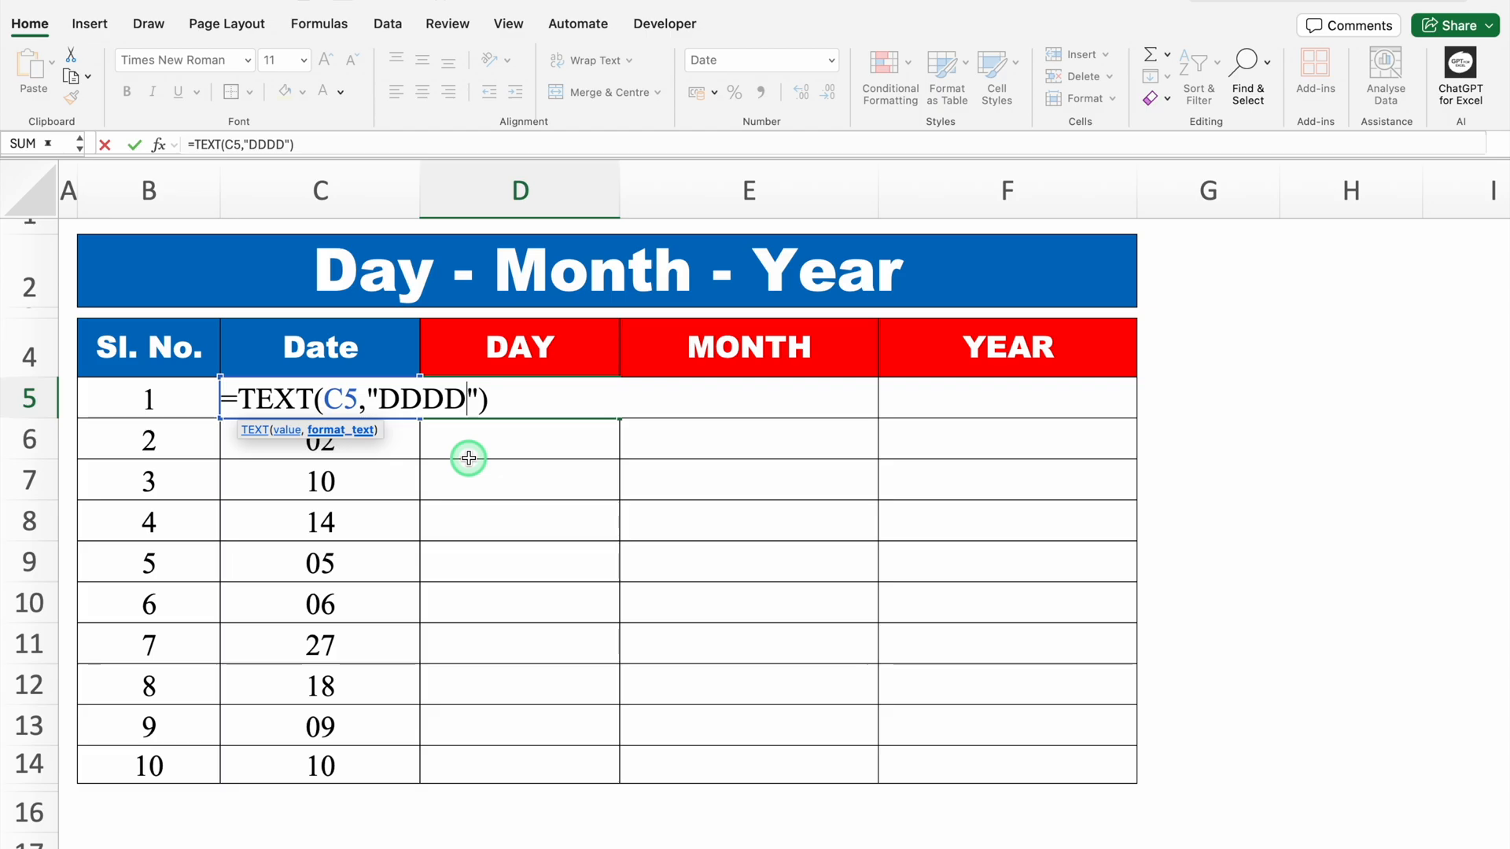
{"action": "key", "text": "Return"}
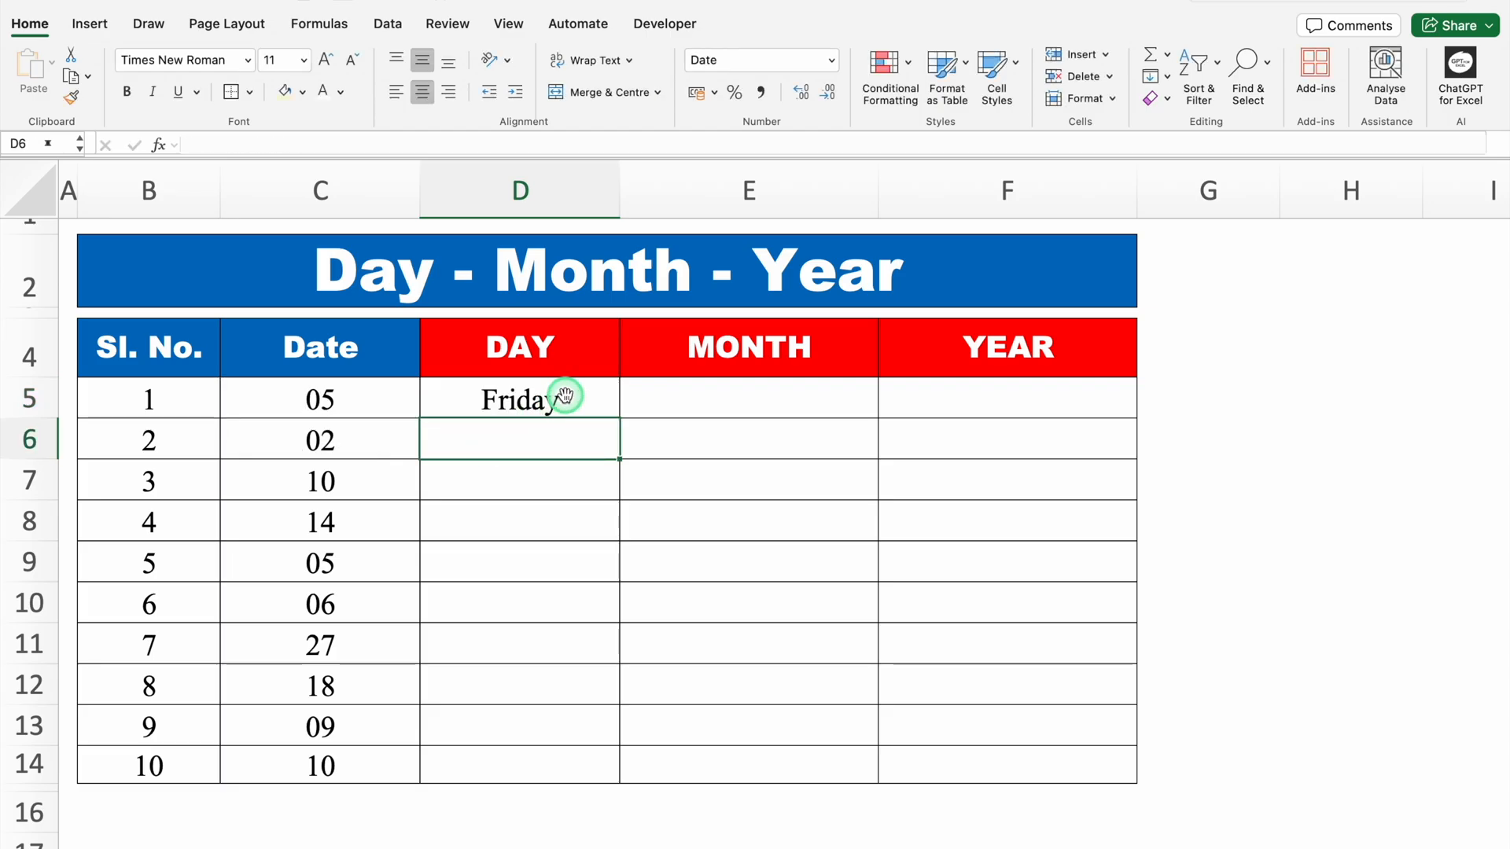
{"action": "left_click", "coordinate": [562, 397]}
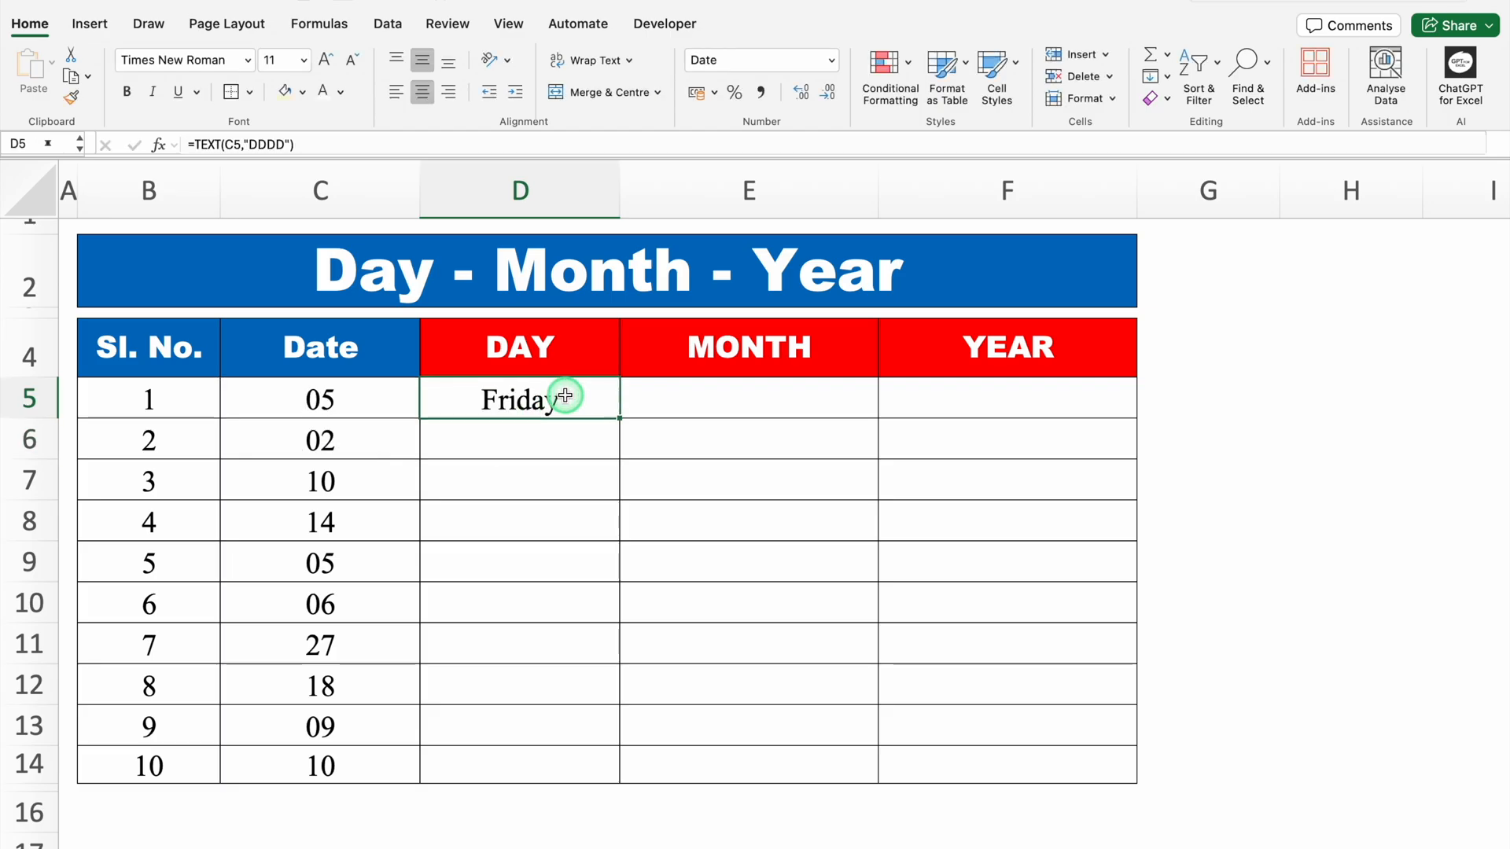
{"action": "double_click", "coordinate": [617, 419]}
- Enter =TEXT(C5,"MMM") in cell E5 of the MONTH column
{"action": "left_click", "coordinate": [709, 396]}
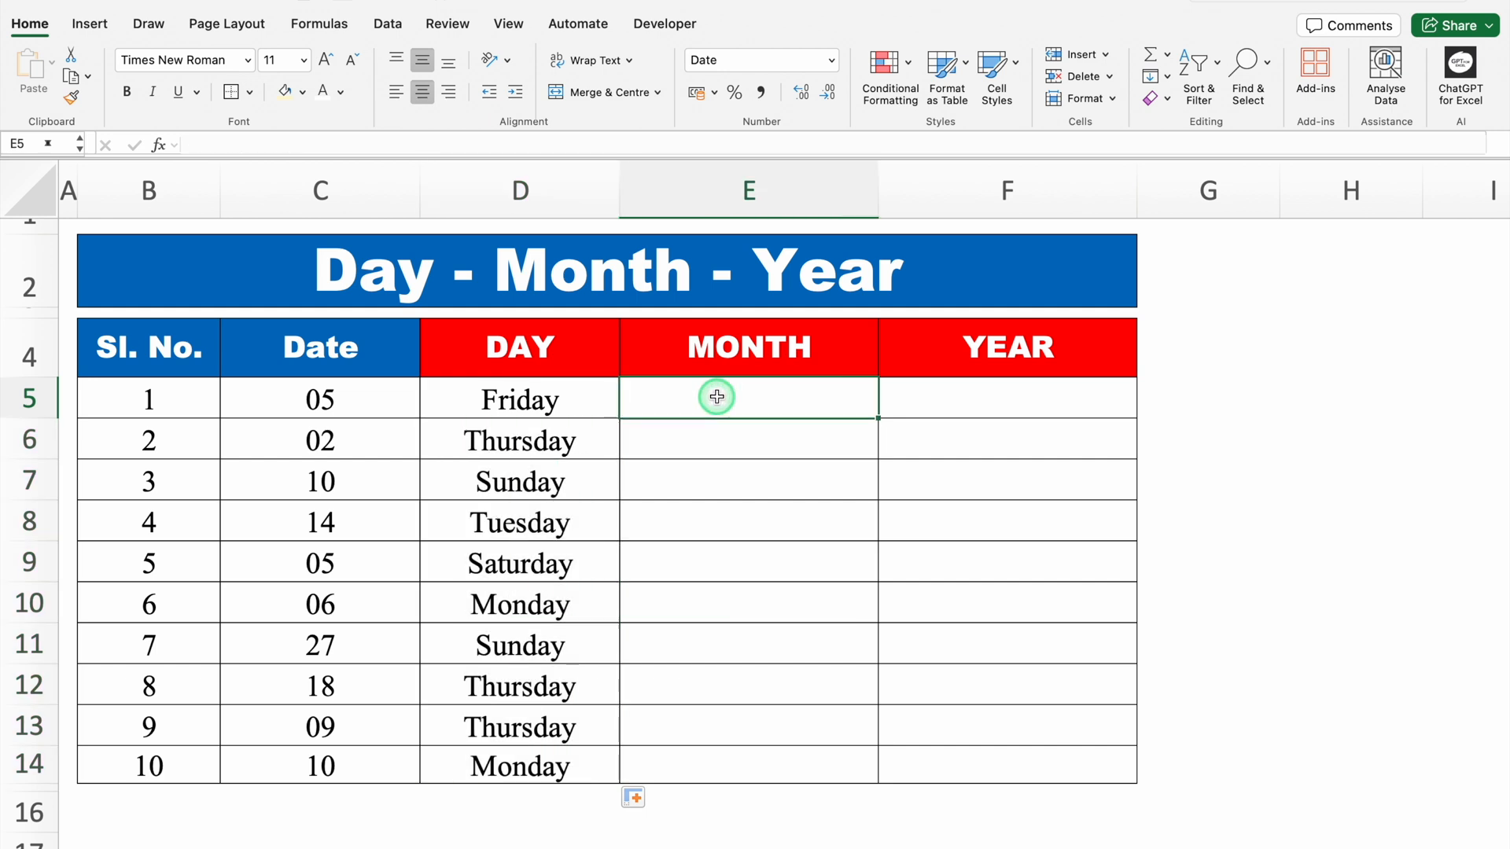
{"action": "type", "text": "=Tex"}
{"action": "double_click", "coordinate": [699, 484]}
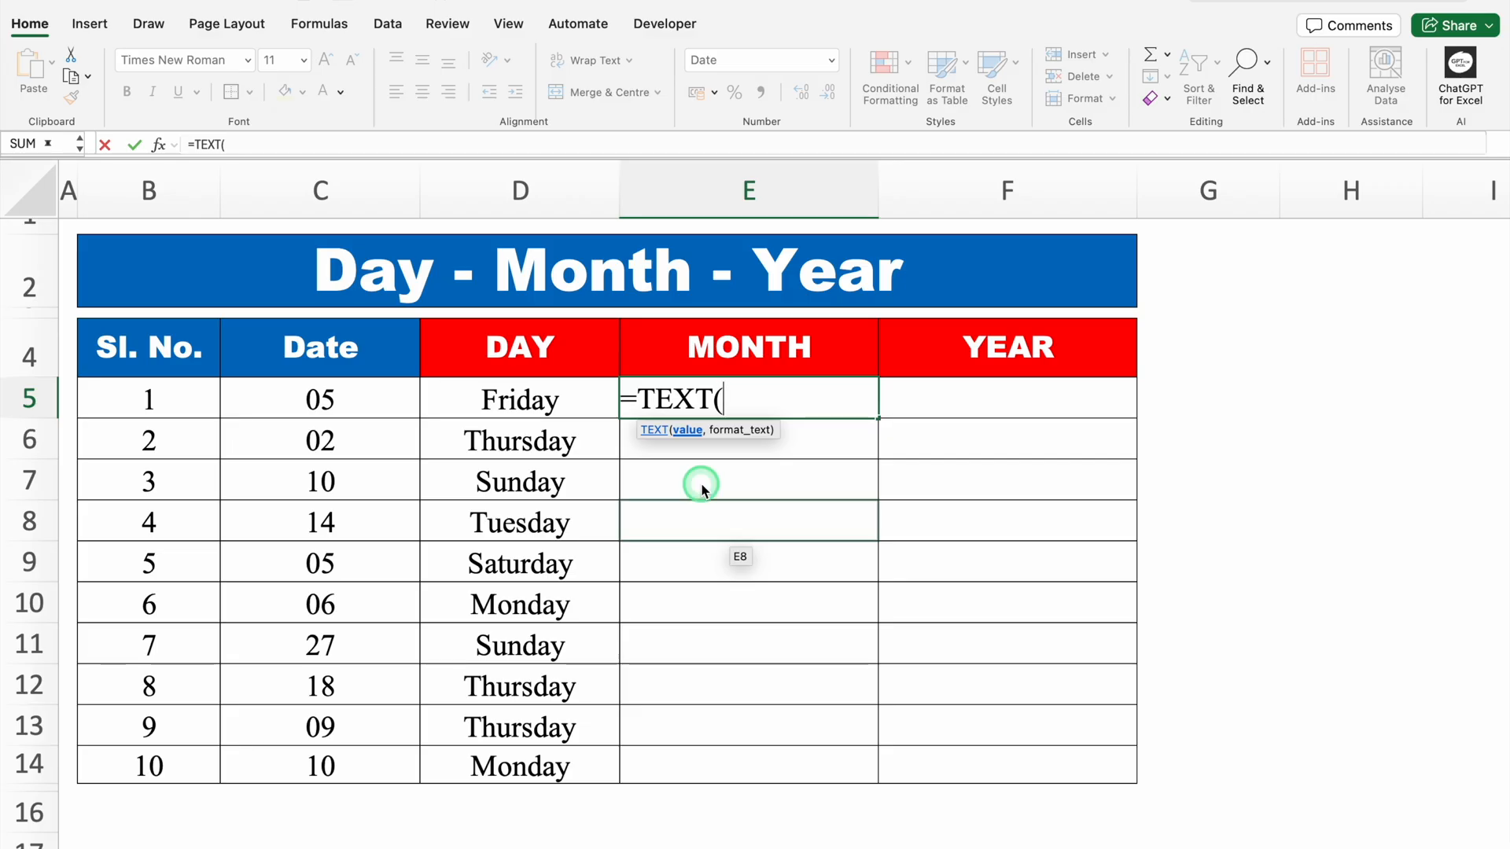
{"action": "left_click", "coordinate": [361, 403]}
{"action": "type", "text": ","}
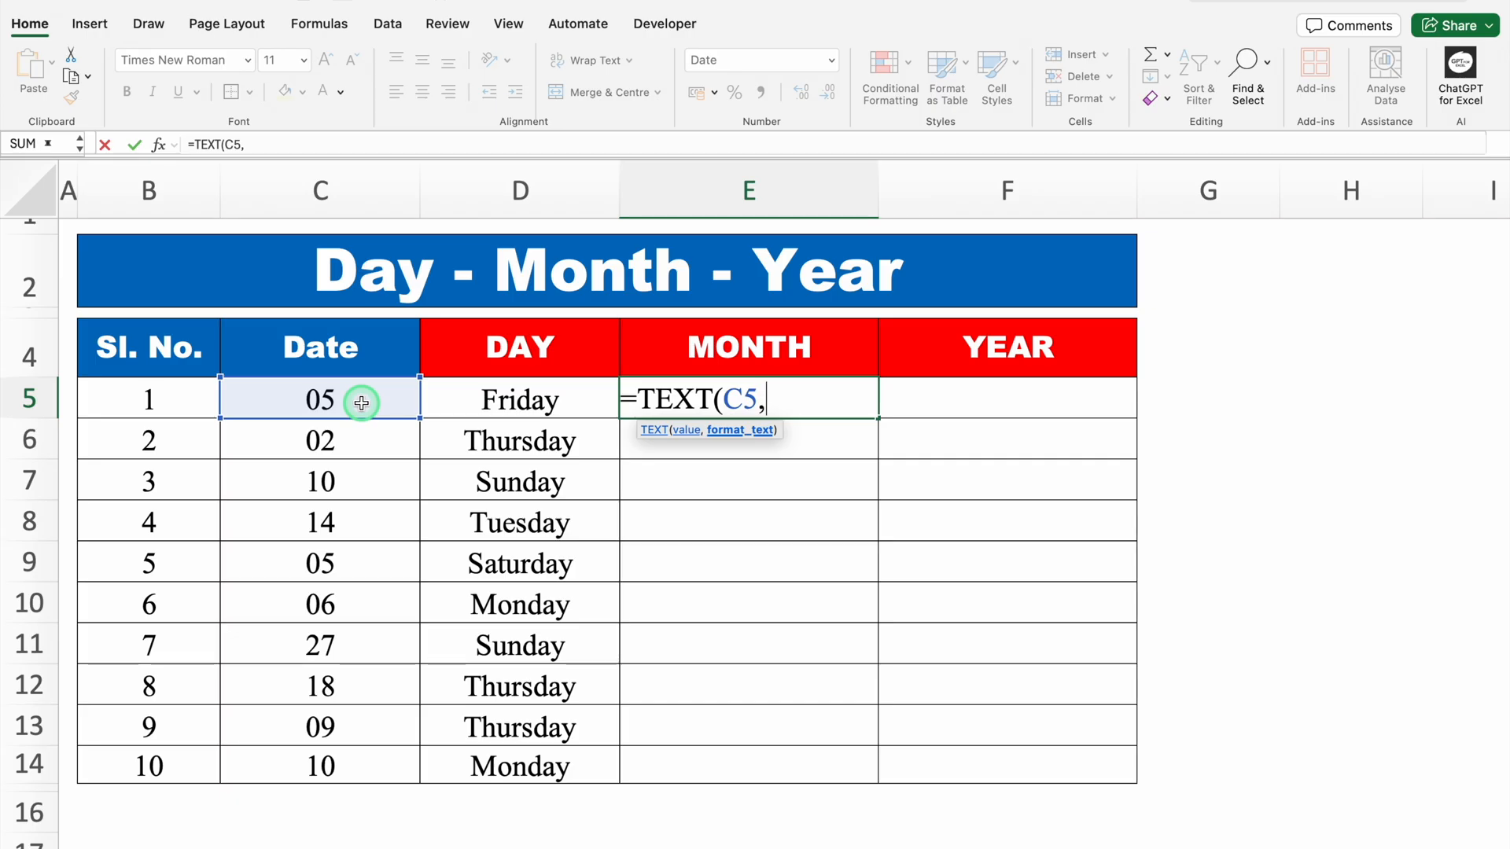
{"action": "type", "text": "\"MMM"}
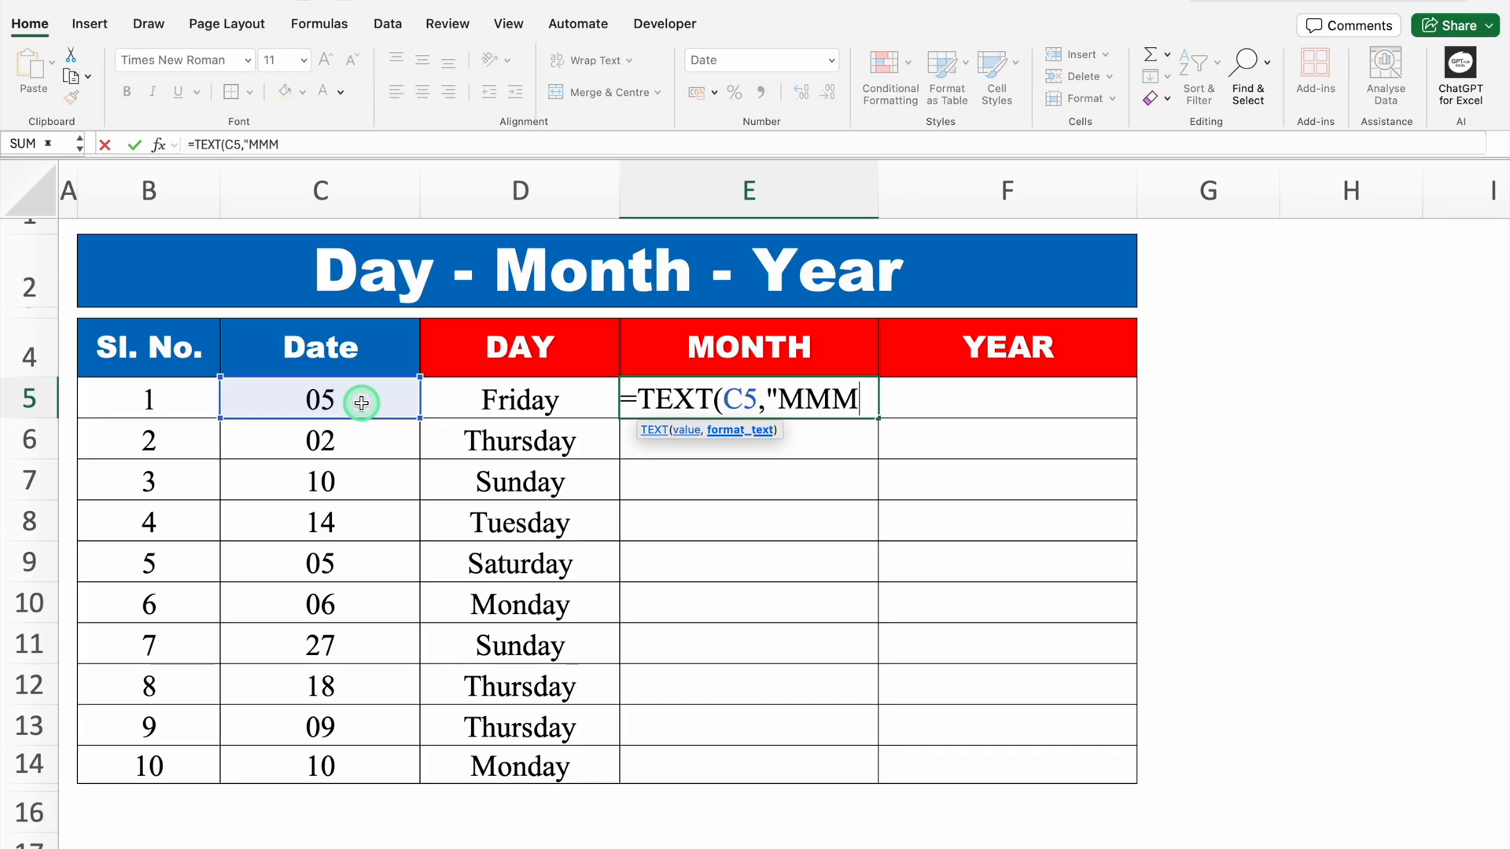
{"action": "type", "text": "\")"}
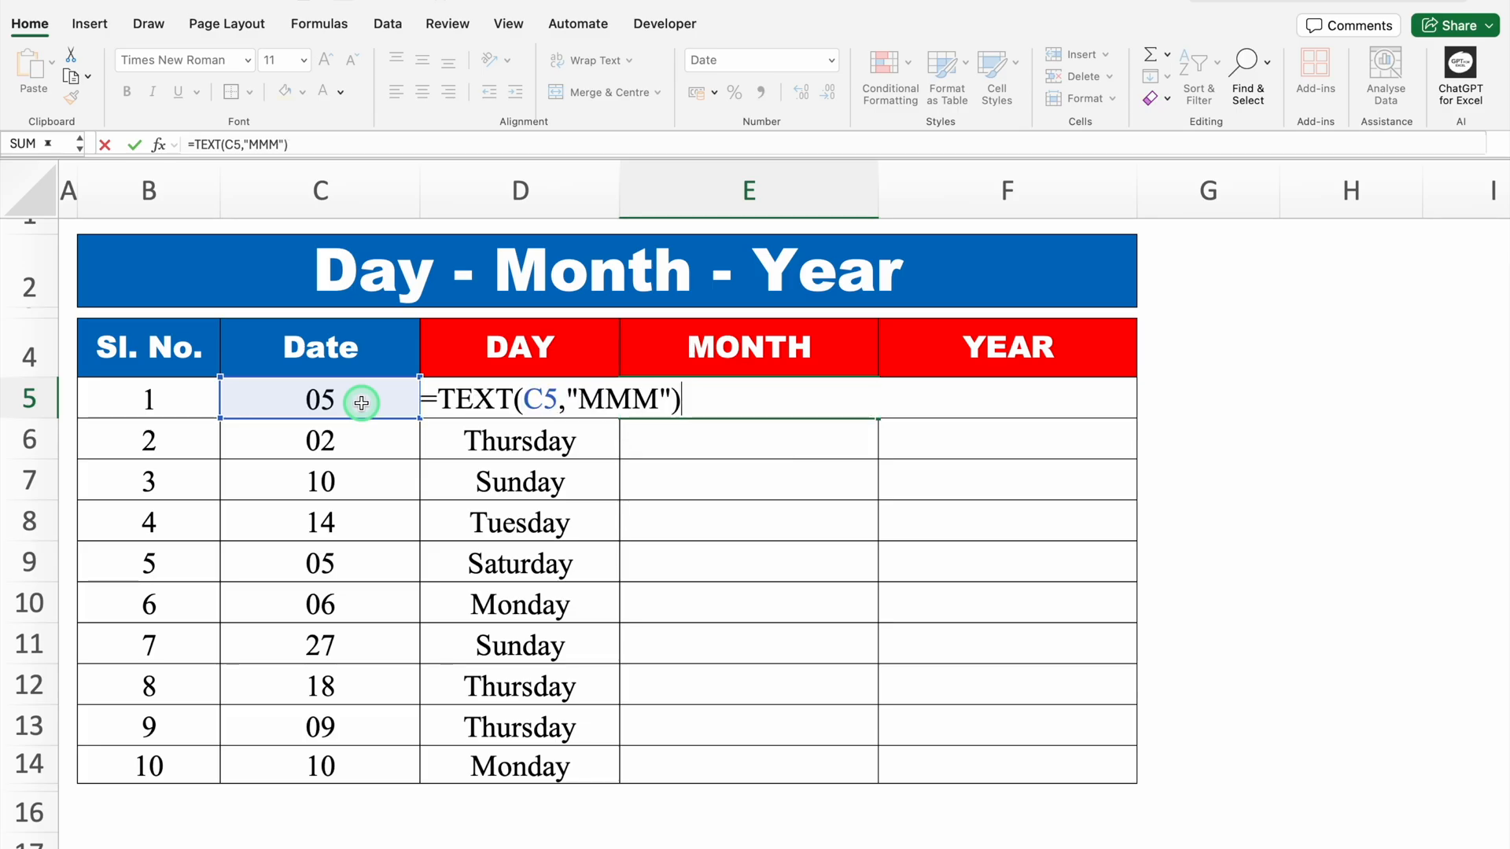
{"action": "key", "text": "Return"}
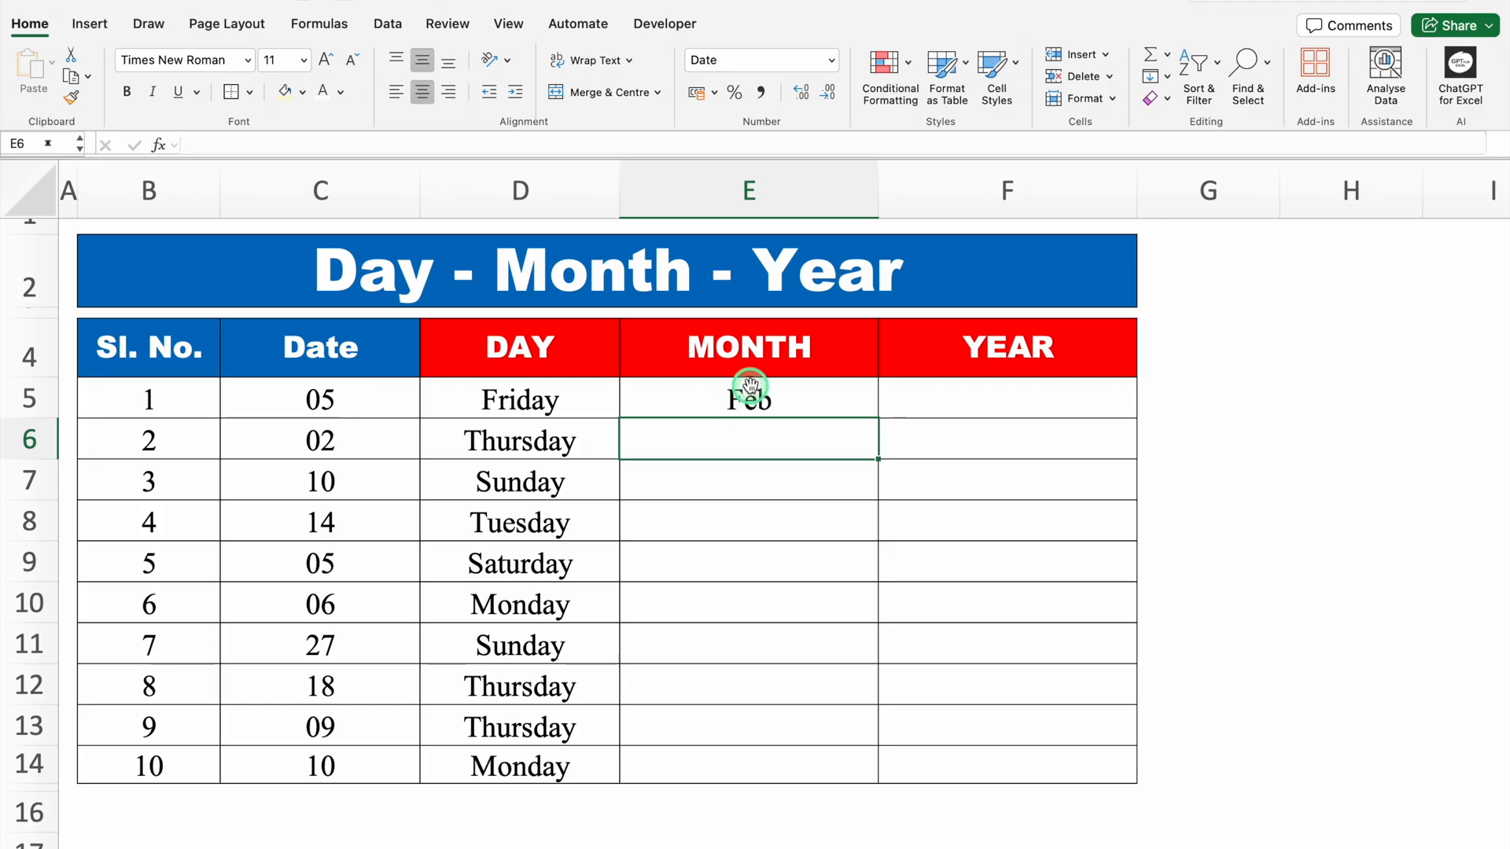
- Change the format code in the E5 formula to "MMMM" and fill it down the MONTH column to row 14
{"action": "left_click", "coordinate": [751, 393]}
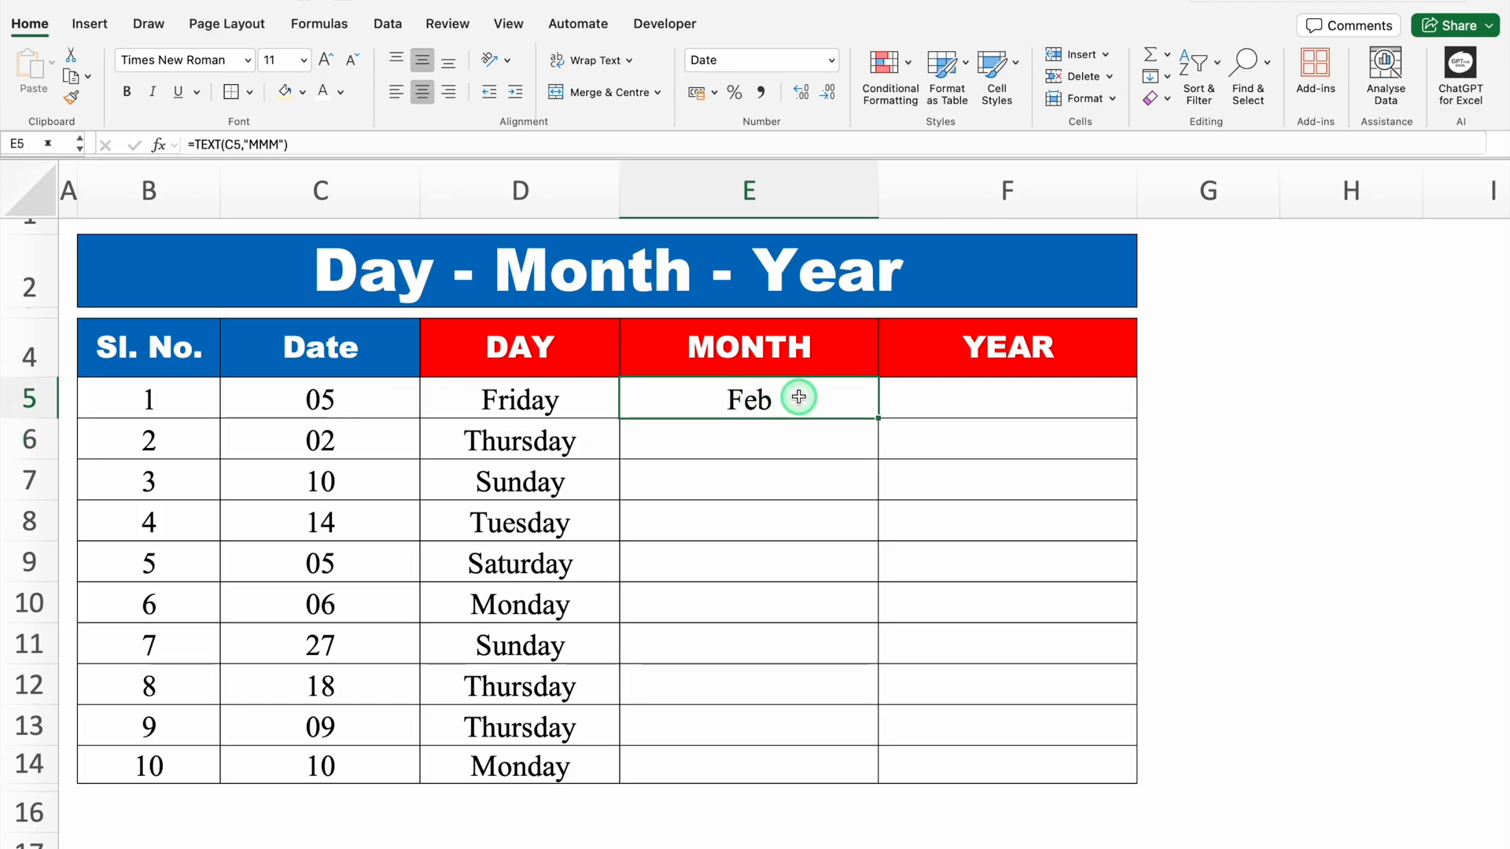
{"action": "double_click", "coordinate": [799, 397]}
{"action": "left_click", "coordinate": [659, 395]}
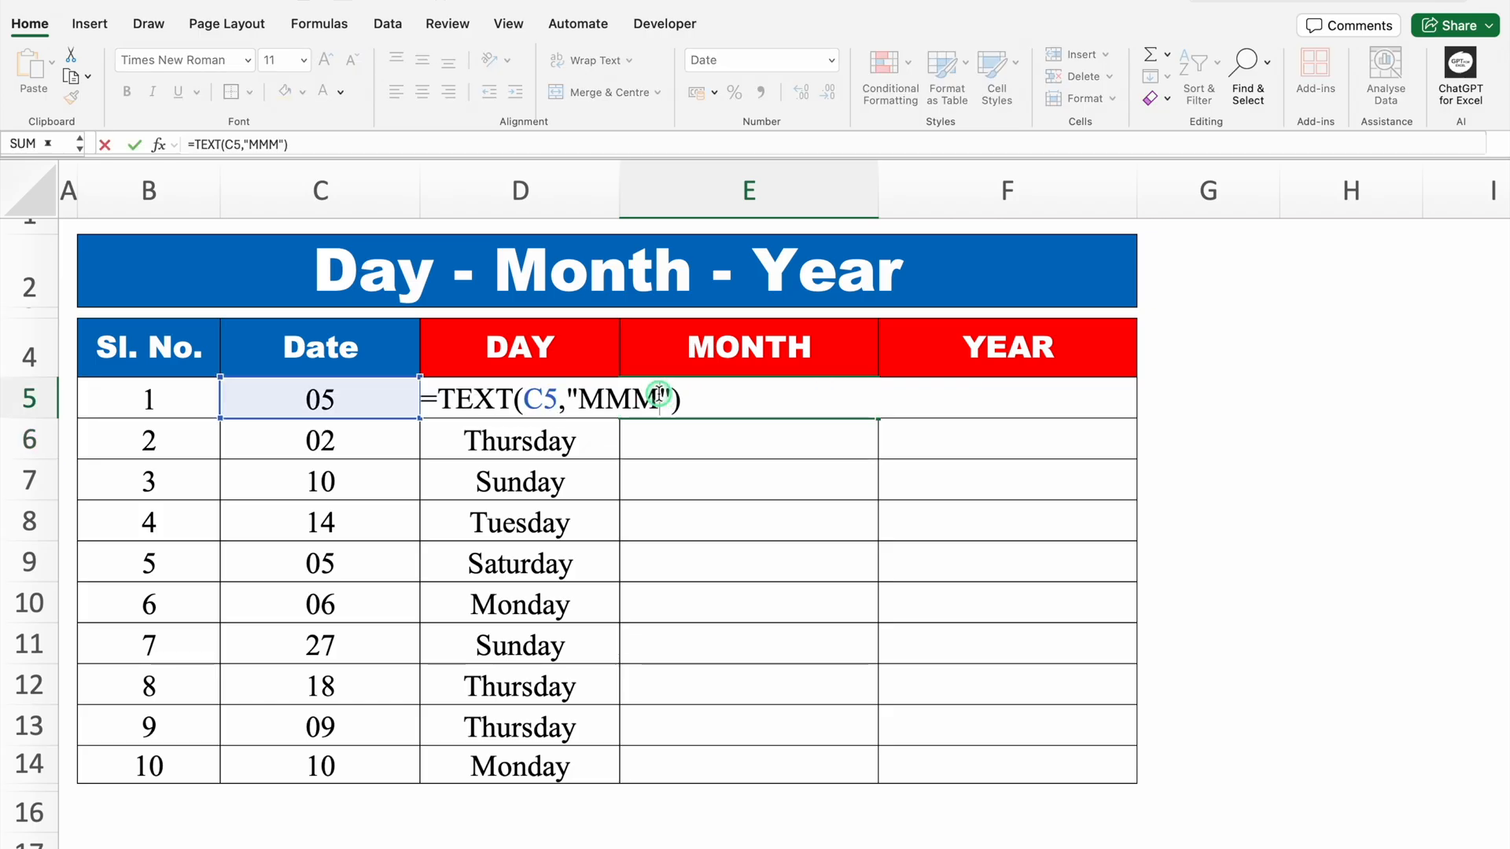
{"action": "type", "text": "M"}
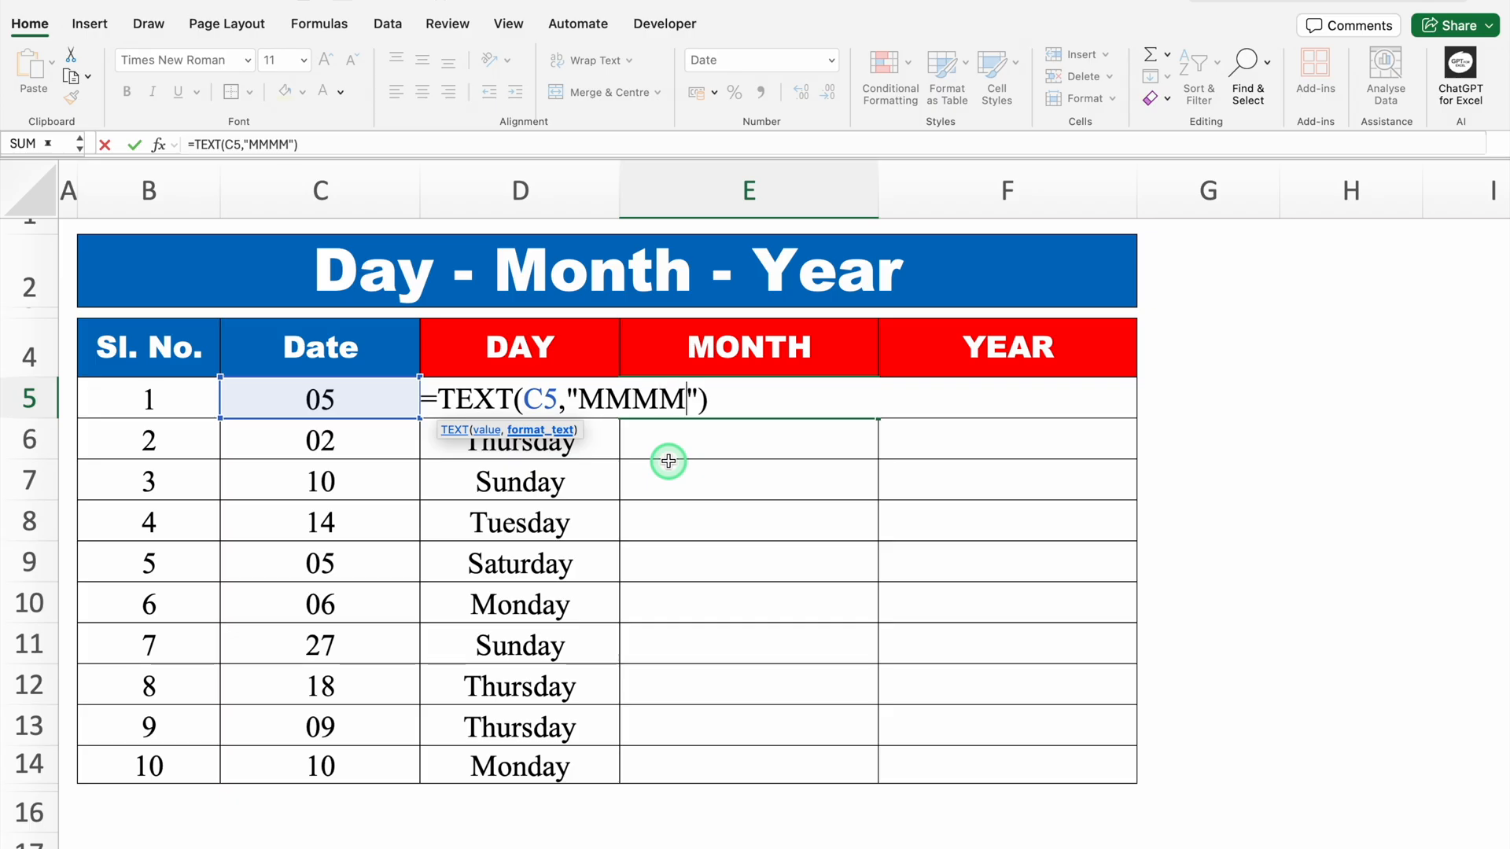
{"action": "key", "text": "Return"}
{"action": "left_click", "coordinate": [814, 392]}
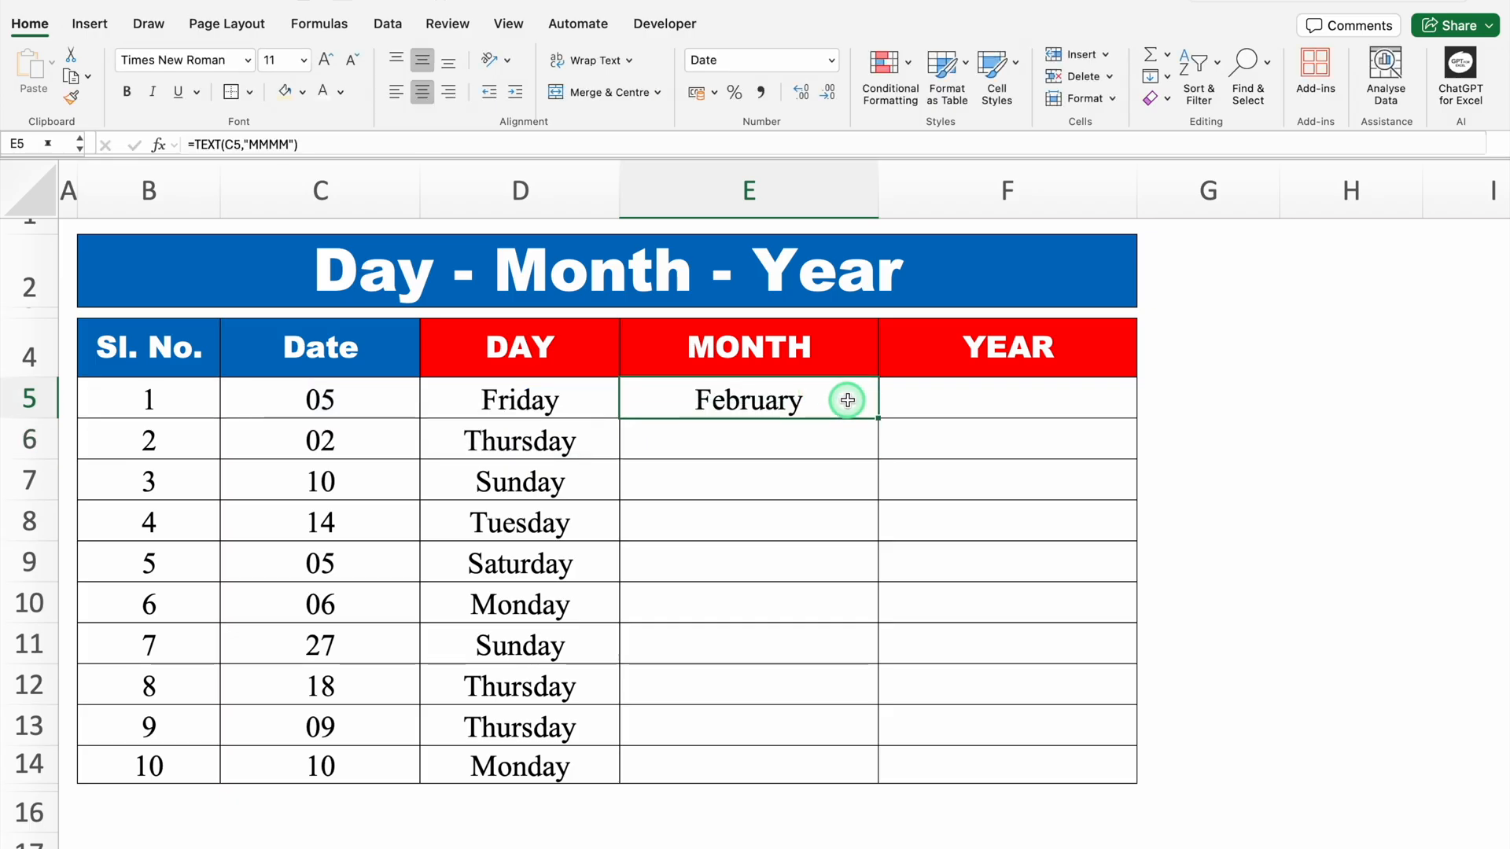
{"action": "double_click", "coordinate": [877, 417]}
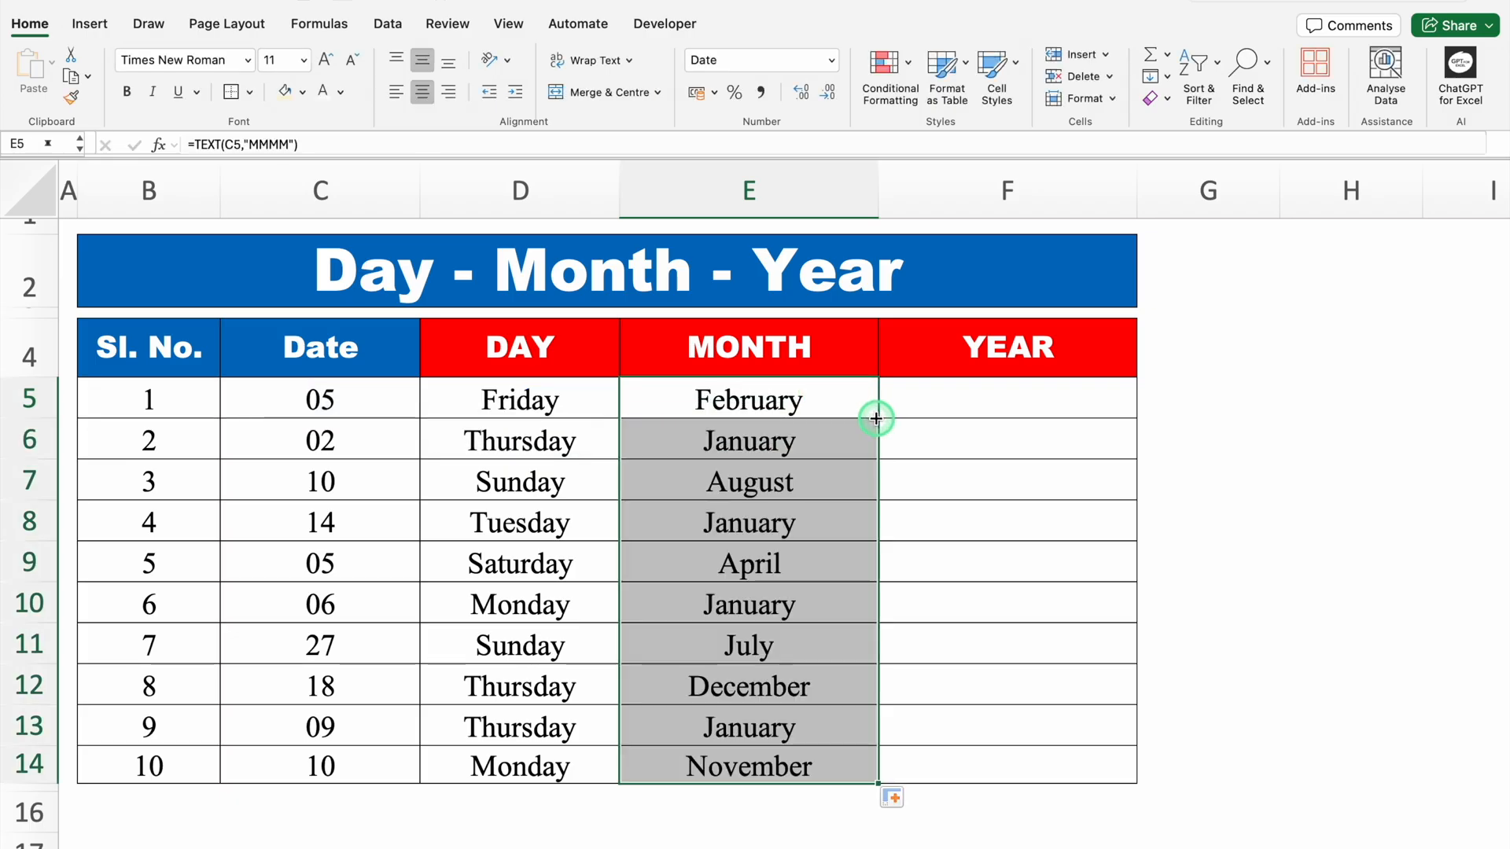
- Enter =TEXT(C5,"YYY") in cell F5 of the YEAR column
{"action": "left_click", "coordinate": [957, 401]}
{"action": "type", "text": "="}
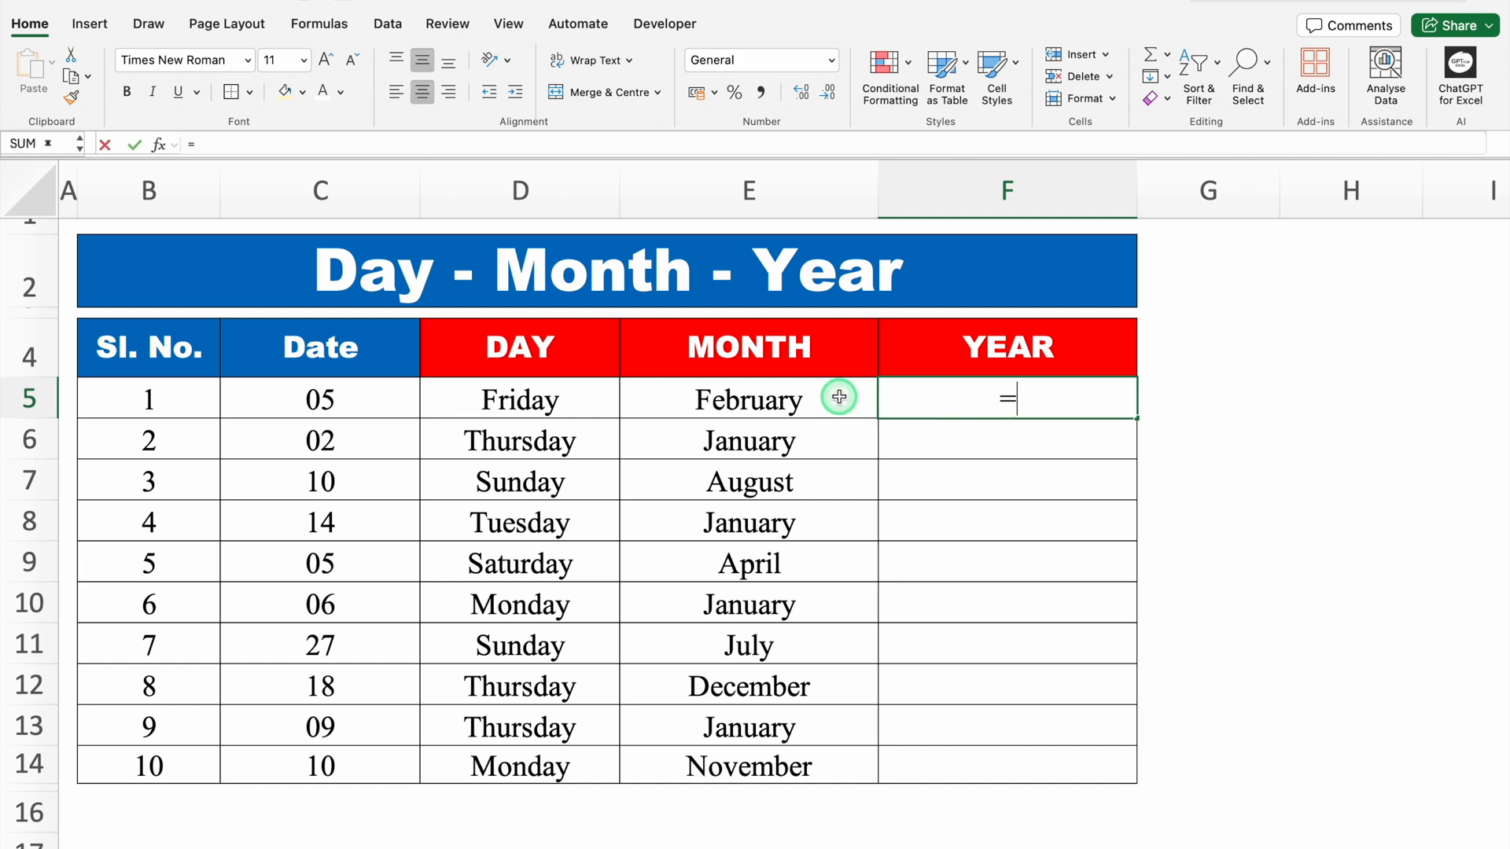
{"action": "type", "text": "Text"}
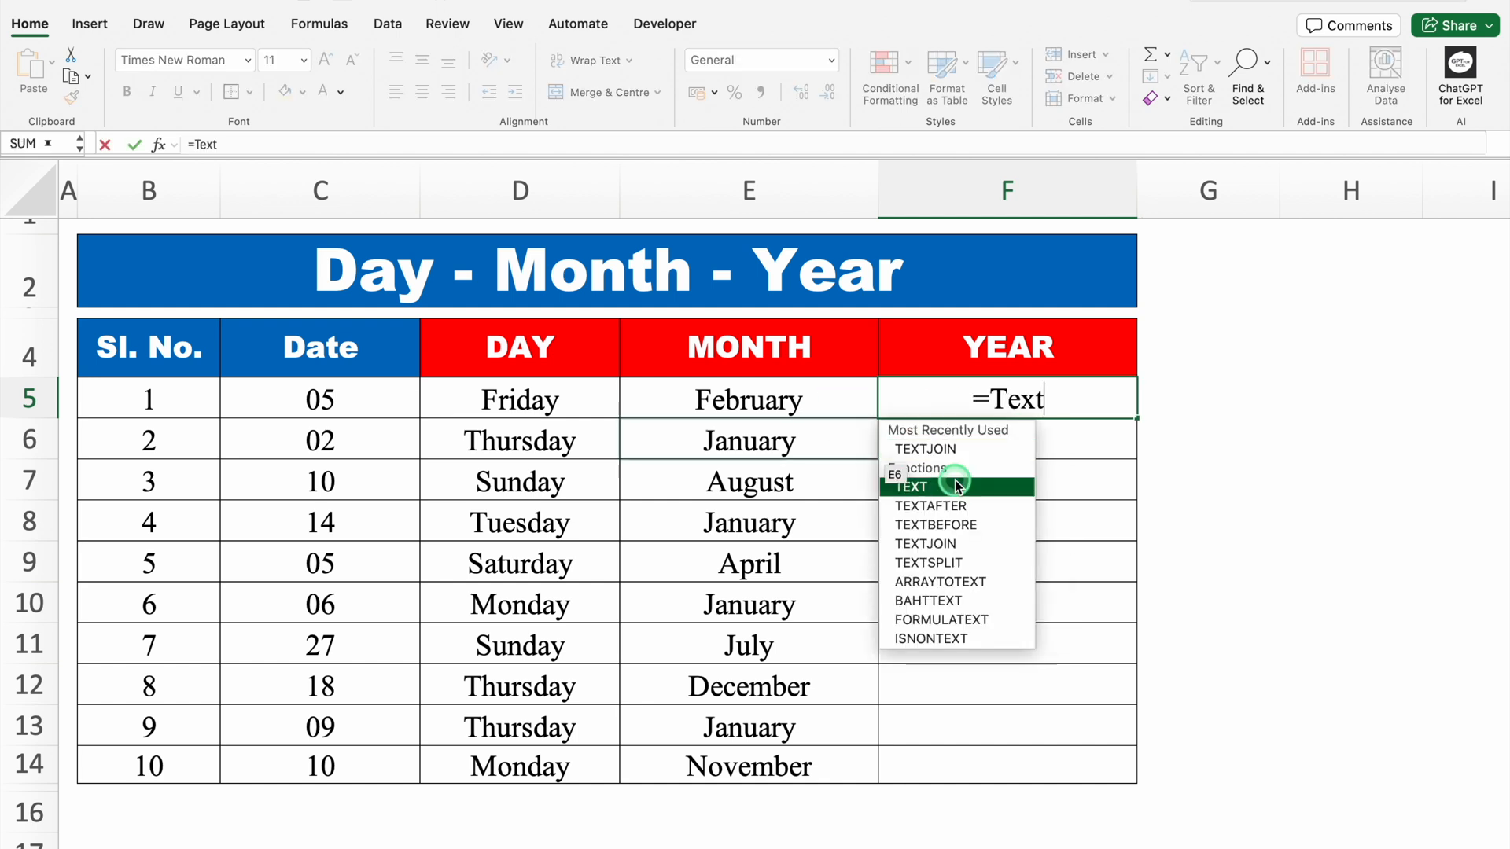
{"action": "double_click", "coordinate": [955, 479]}
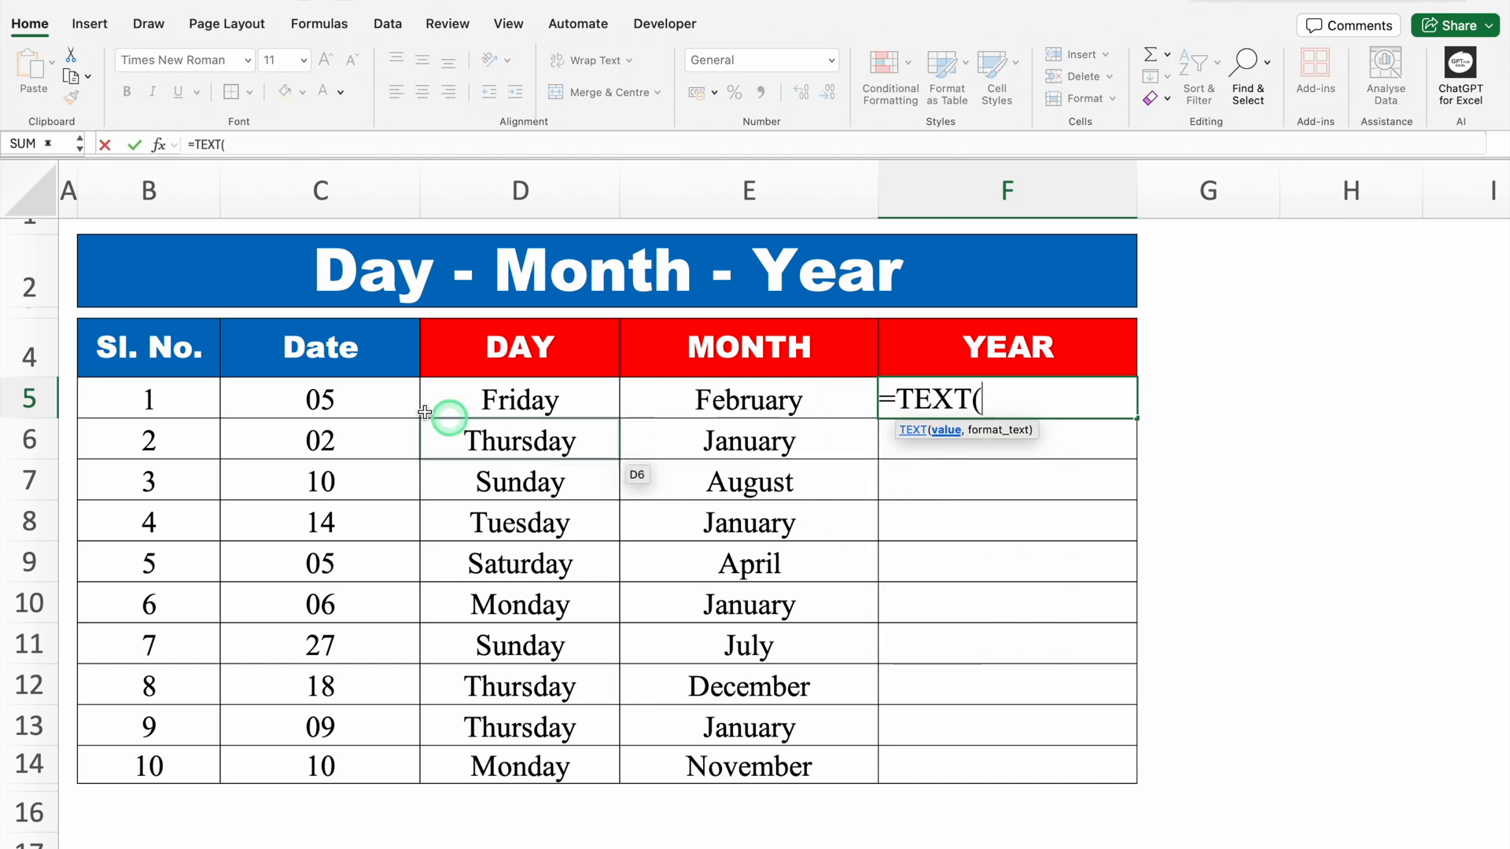
{"action": "left_click", "coordinate": [348, 401]}
{"action": "type", "text": ","}
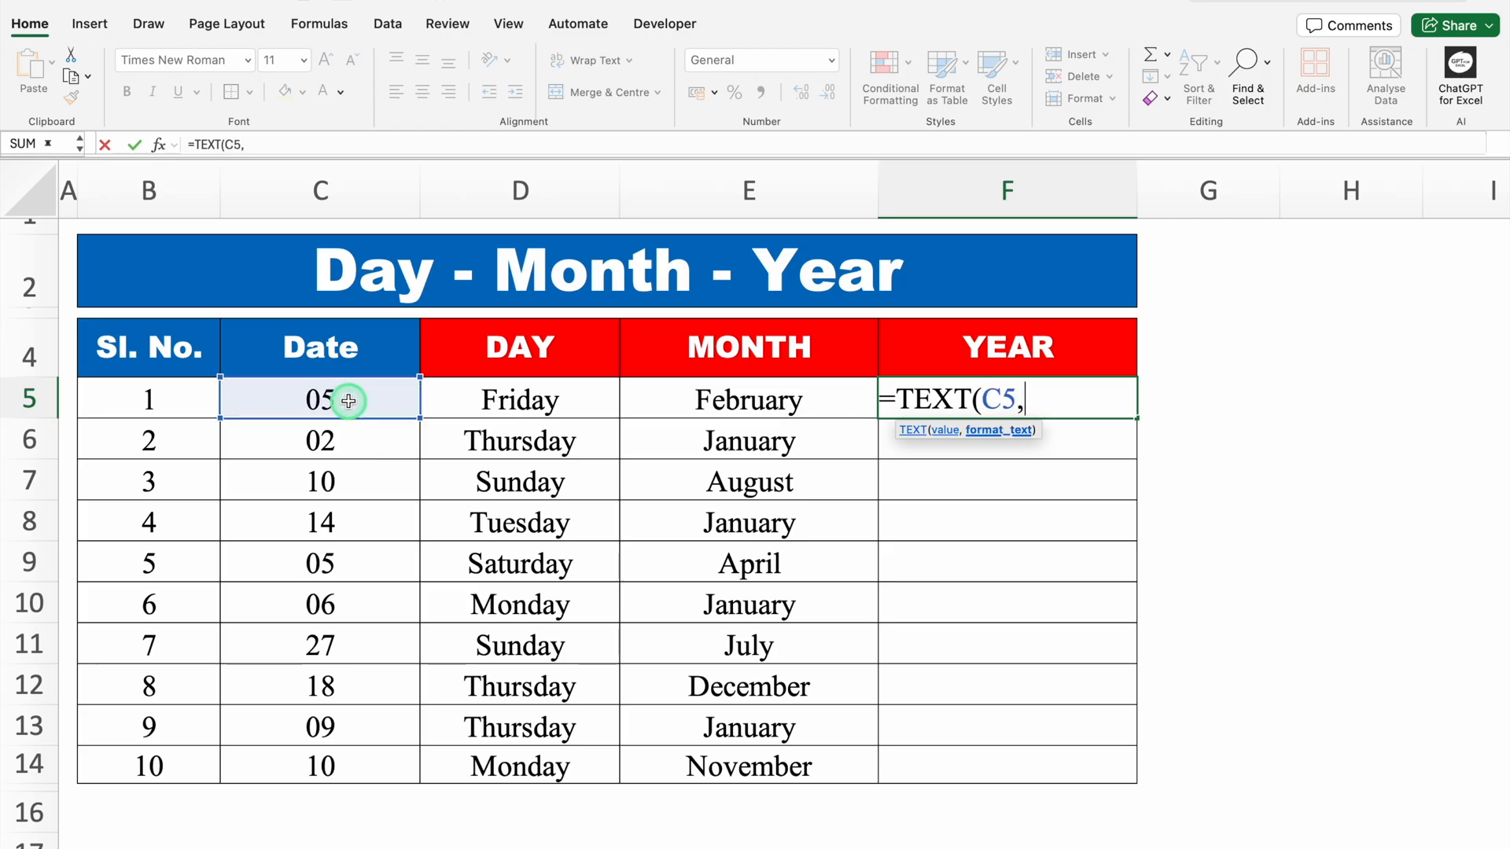
{"action": "type", "text": "\"YYY"}
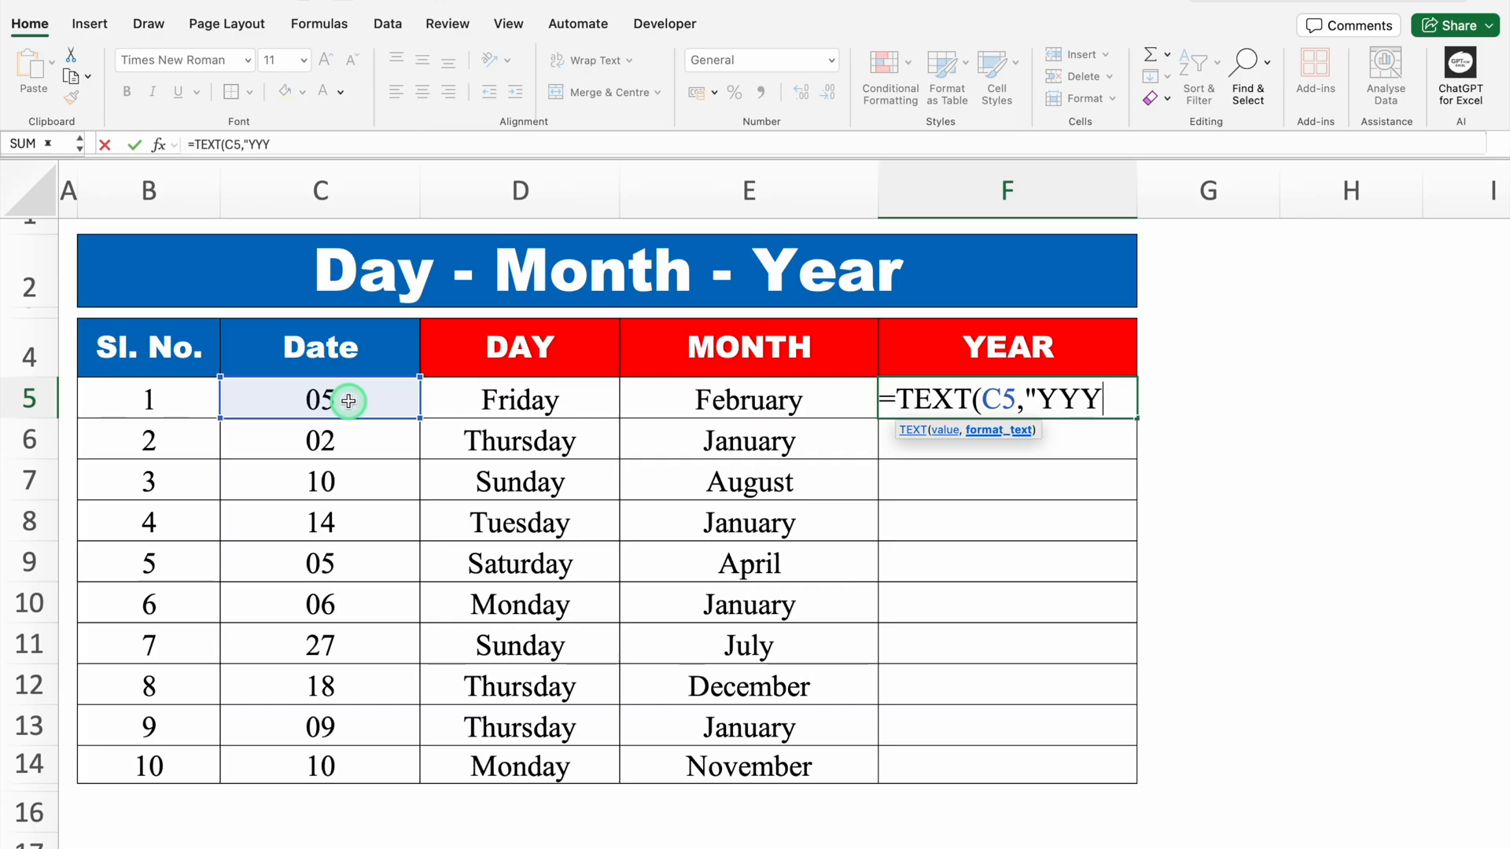
{"action": "type", "text": "\")"}
{"action": "key", "text": "Return"}
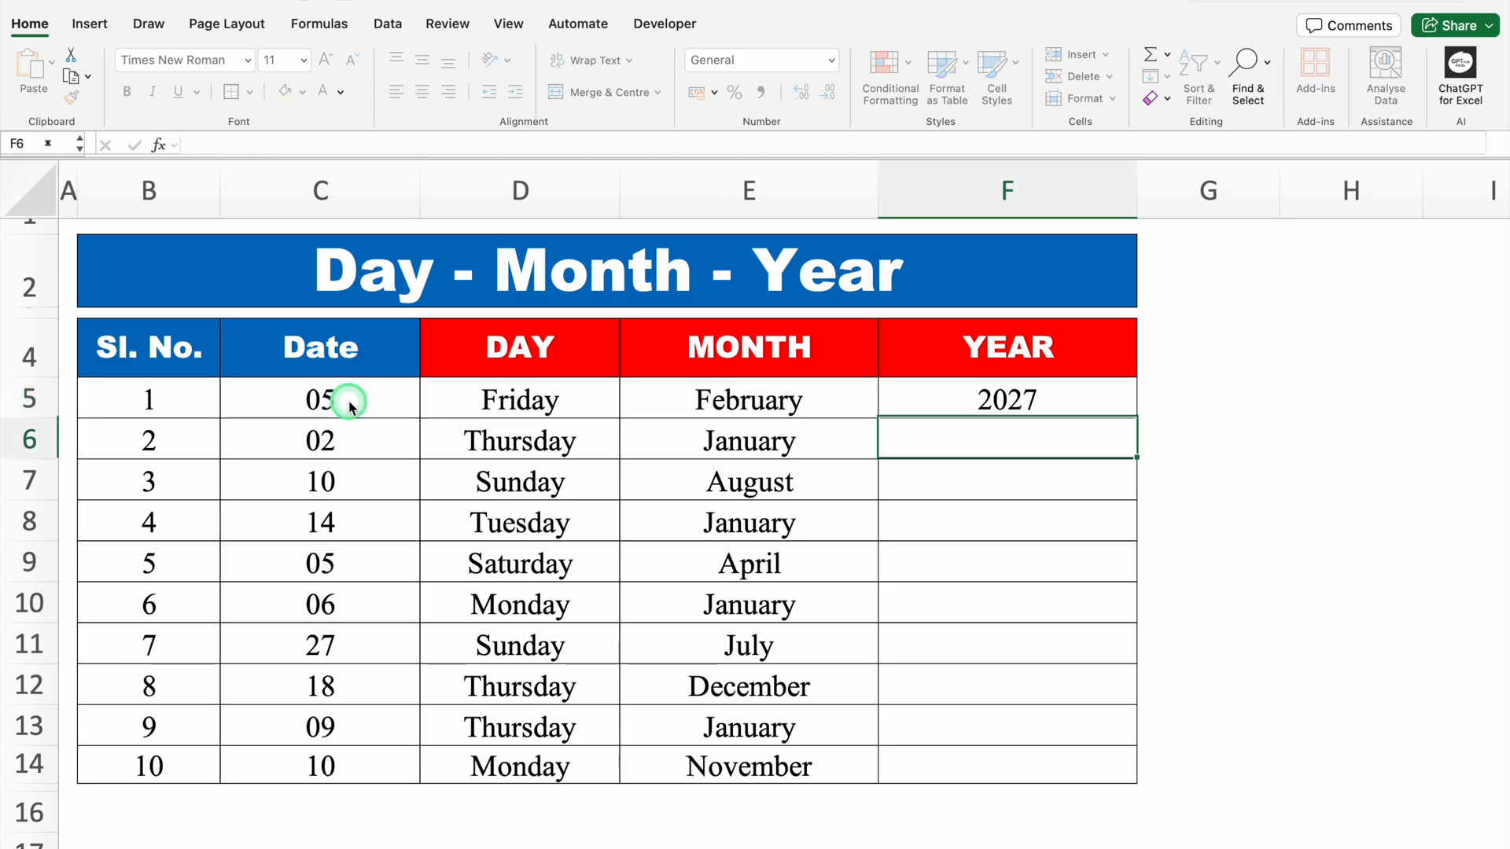
- Fill the F5 formula down the rest of the YEAR column
{"action": "left_click", "coordinate": [1062, 405]}
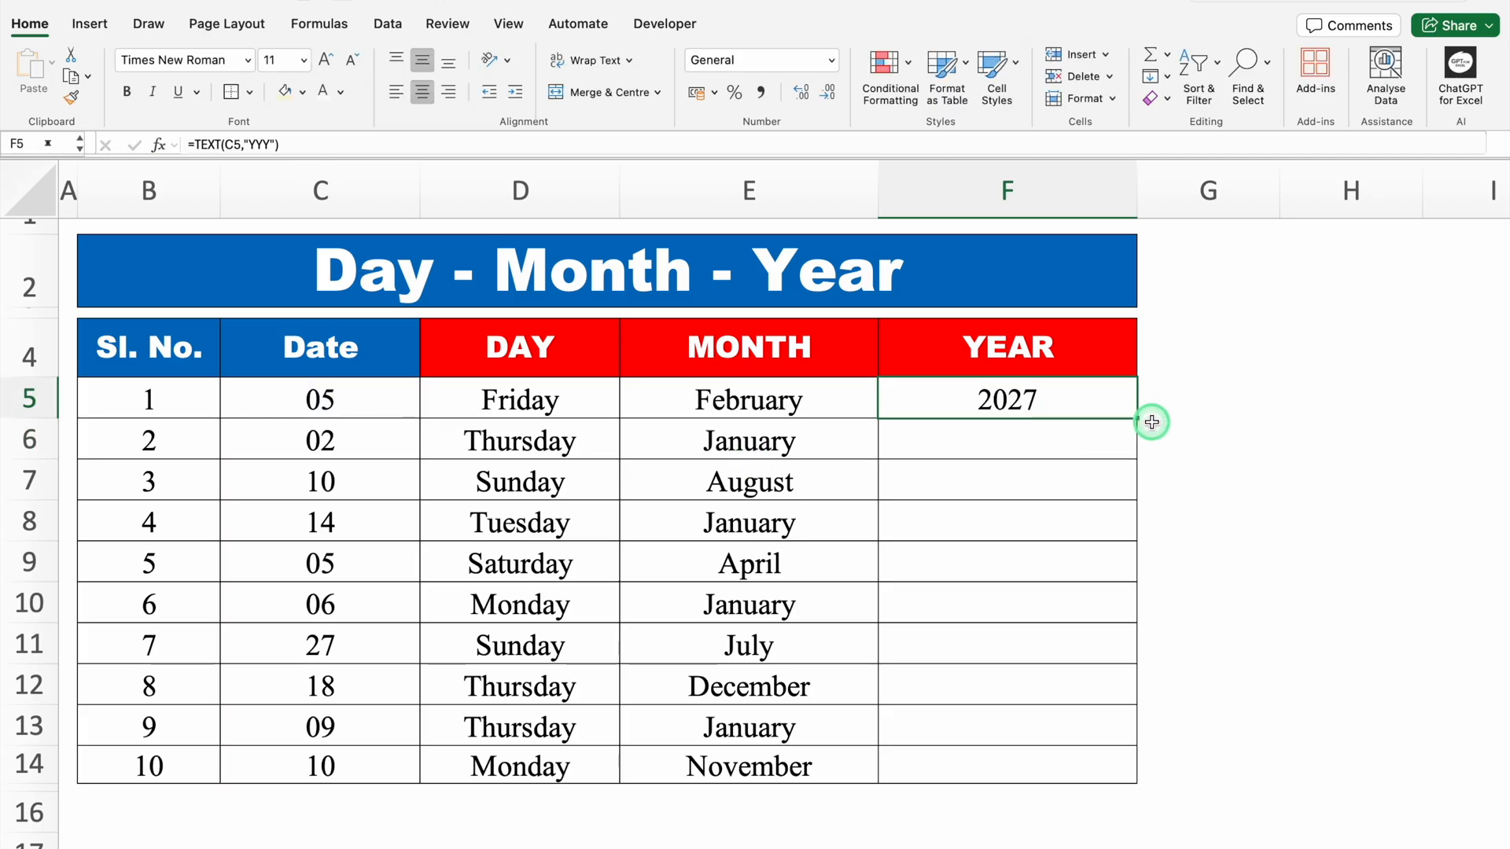
{"action": "double_click", "coordinate": [1136, 418]}
{"action": "left_click", "coordinate": [1209, 425]}
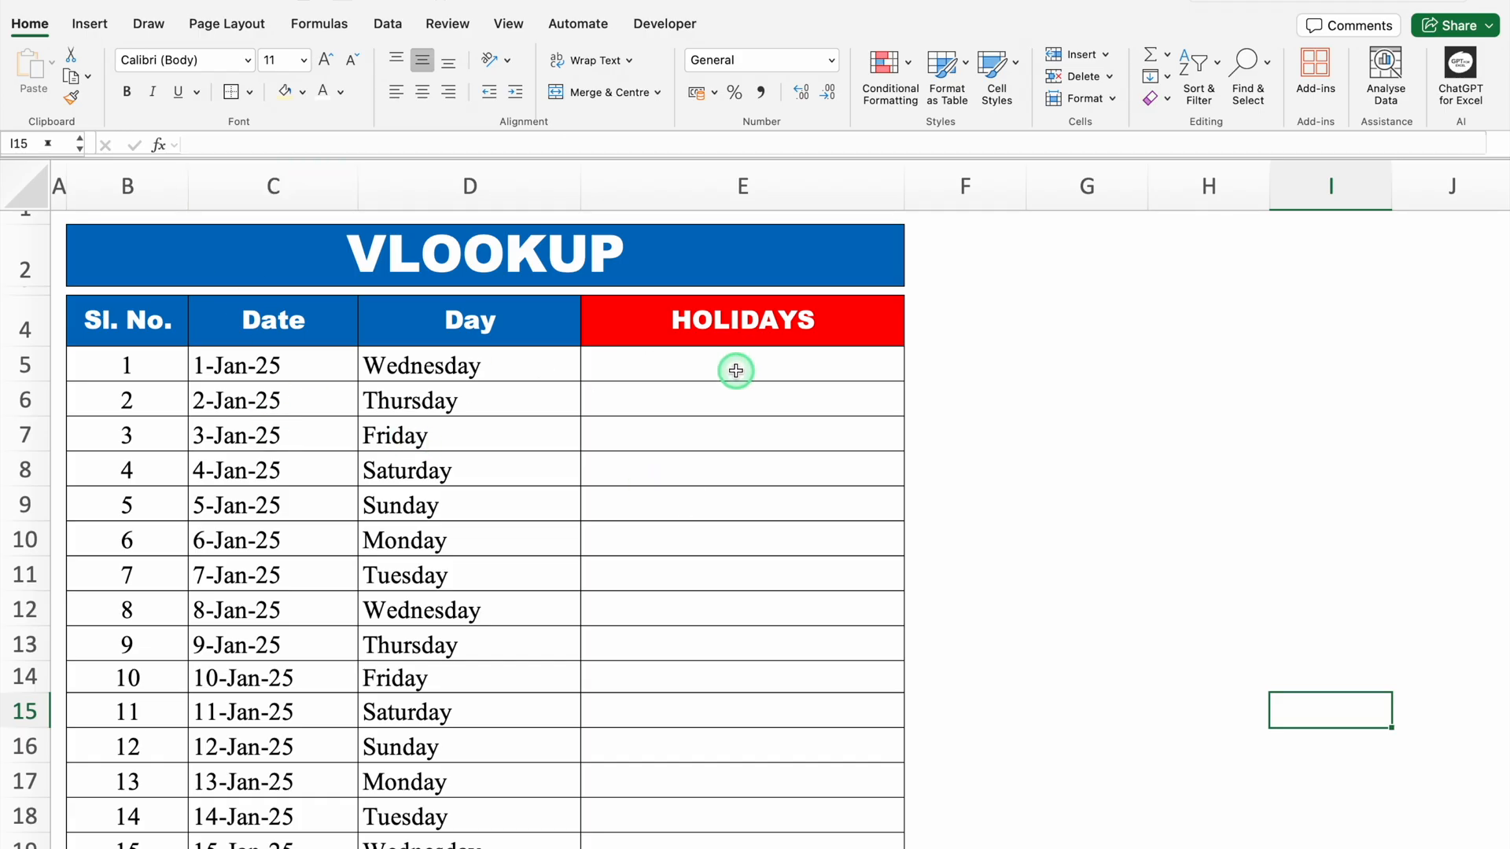
- Start a VLOOKUP formula in E5 of the HOLIDAYS column with C5 as lookup value, and go to the Settings sheet for the table array
{"action": "left_click", "coordinate": [700, 375]}
{"action": "type", "text": "=VL"}
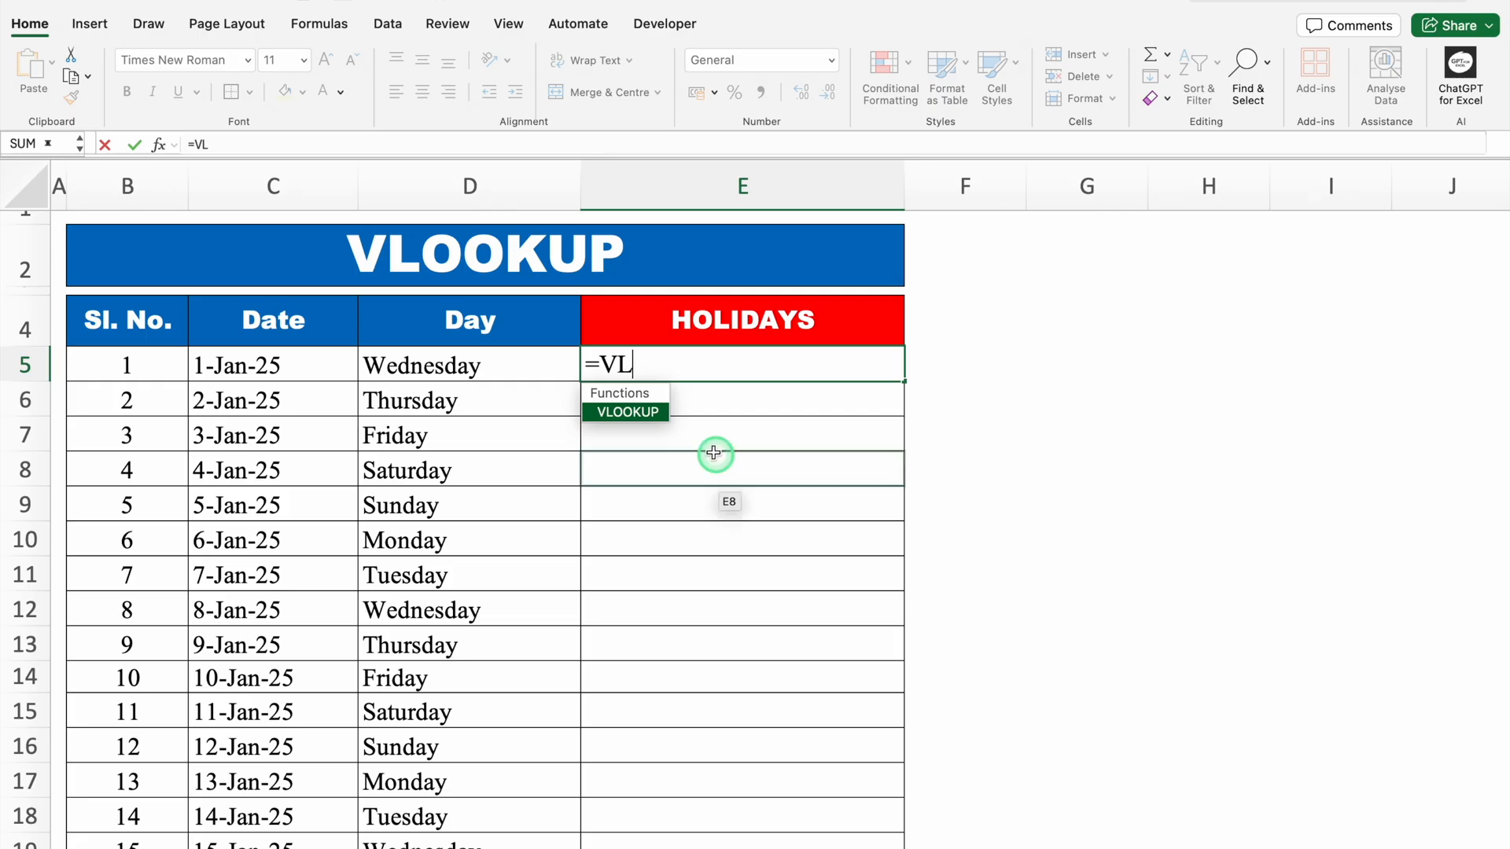
{"action": "key", "text": "Tab"}
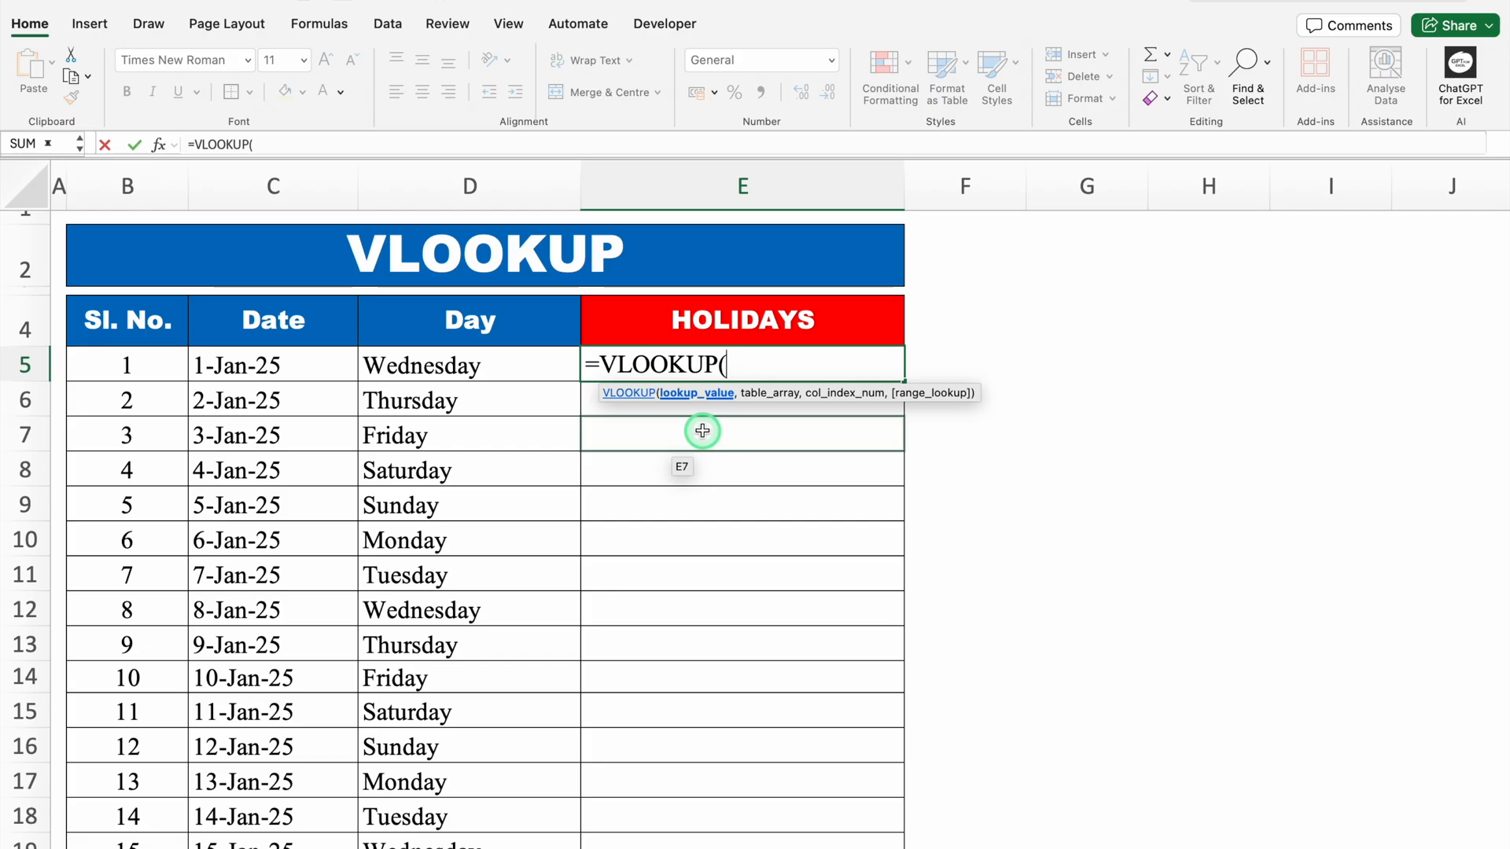
{"action": "left_click", "coordinate": [310, 358]}
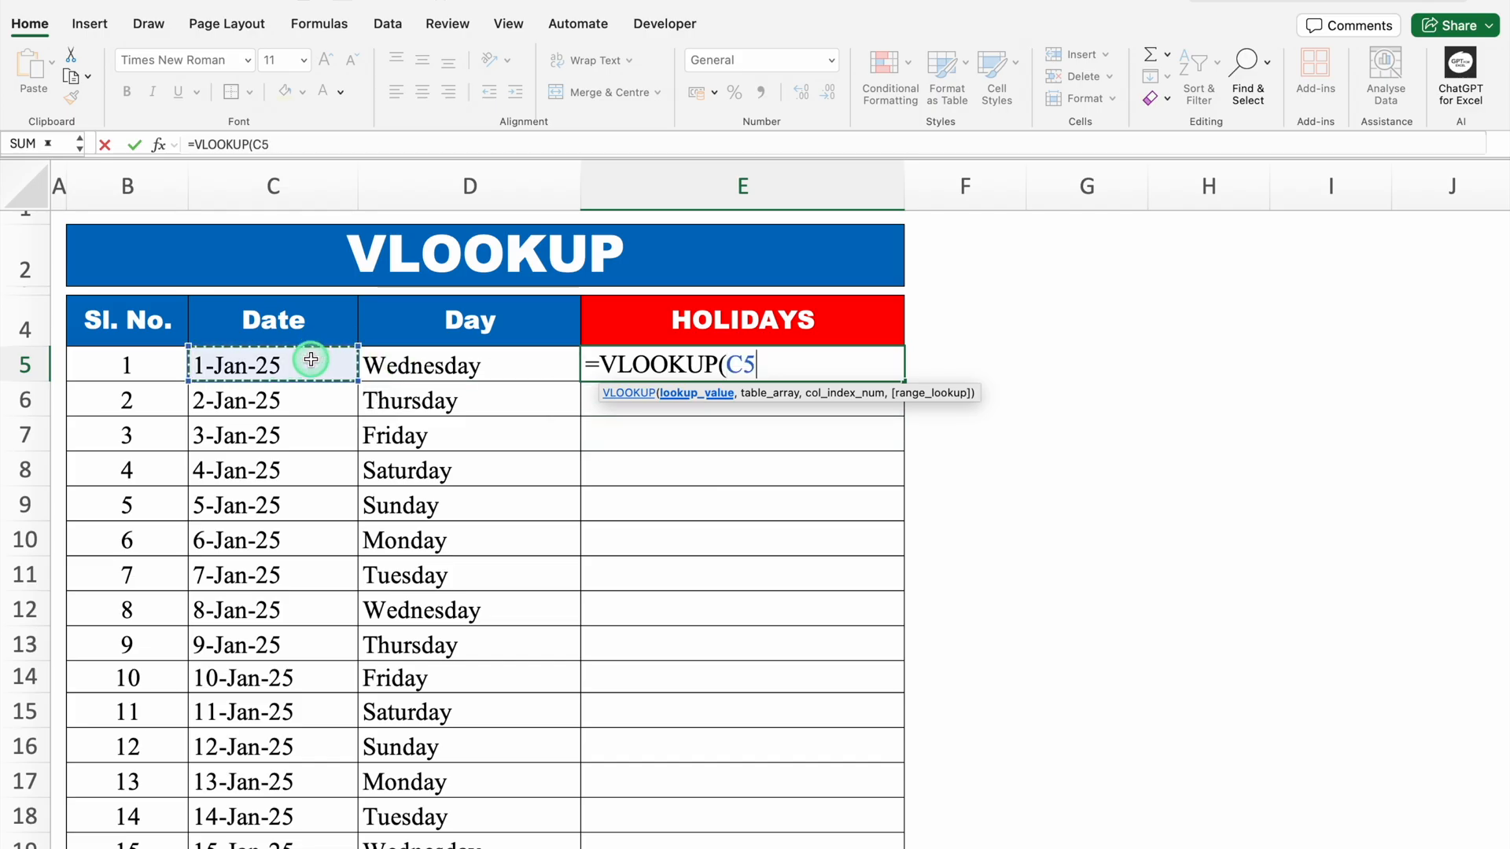
{"action": "type", "text": ","}
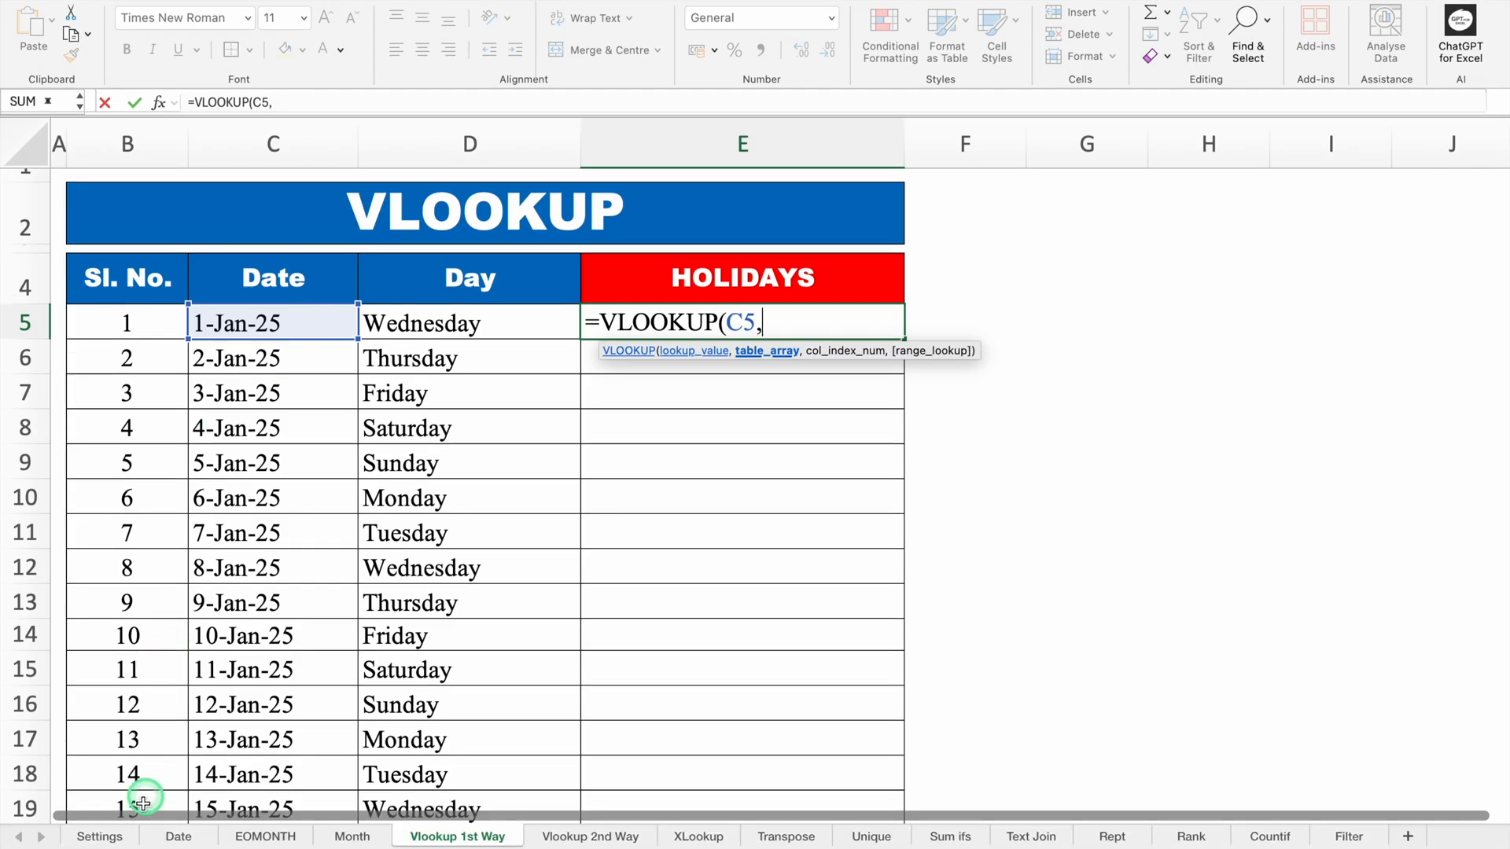
{"action": "left_click", "coordinate": [99, 836]}
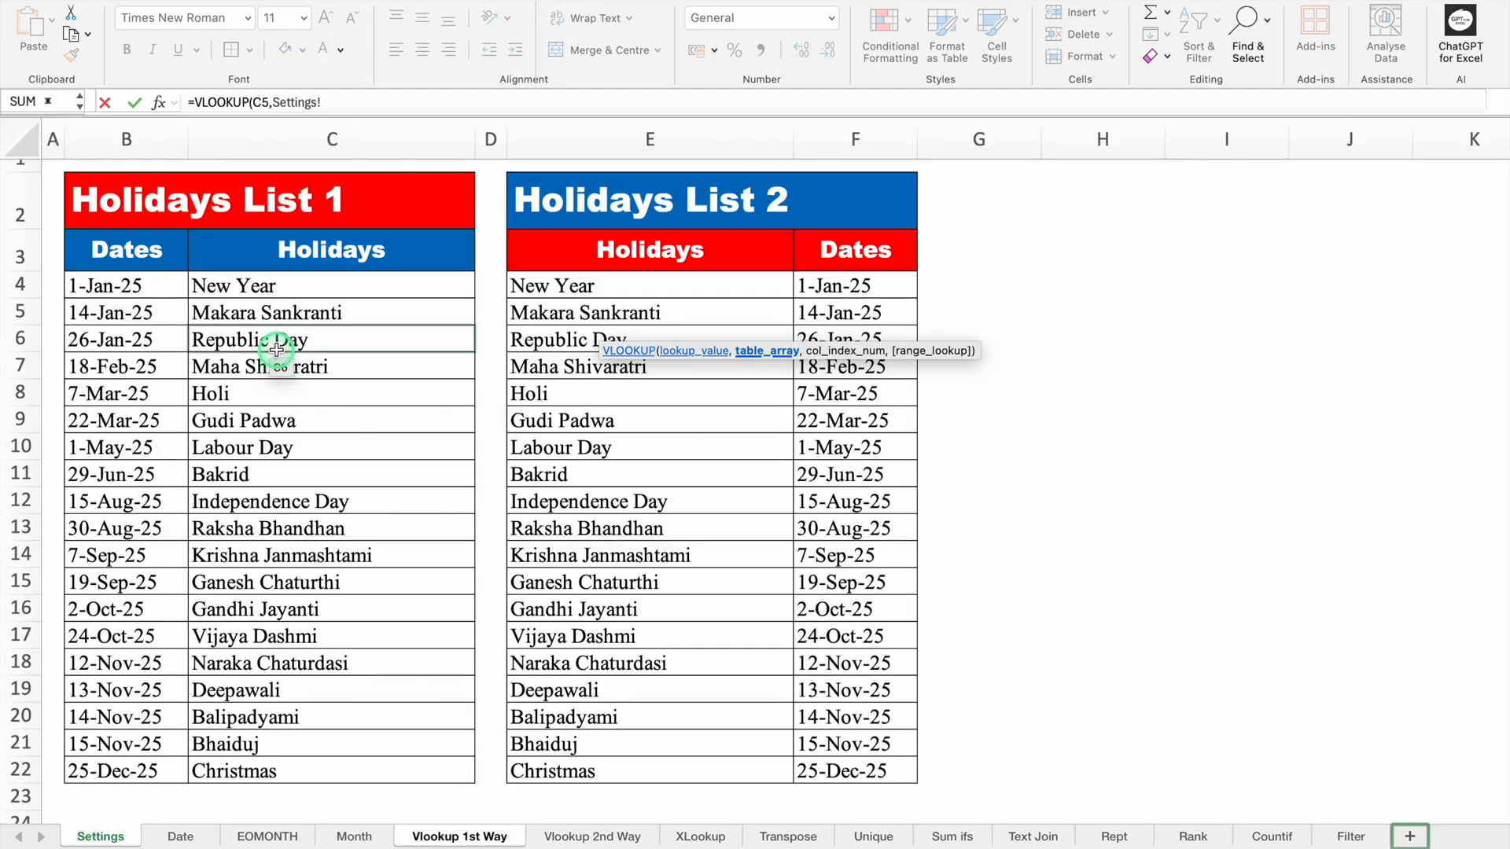
- Compare the order of the Dates and Holidays columns in Holidays List 1 and Holidays List 2
{"action": "left_click", "coordinate": [666, 297]}
{"action": "left_click", "coordinate": [274, 317]}
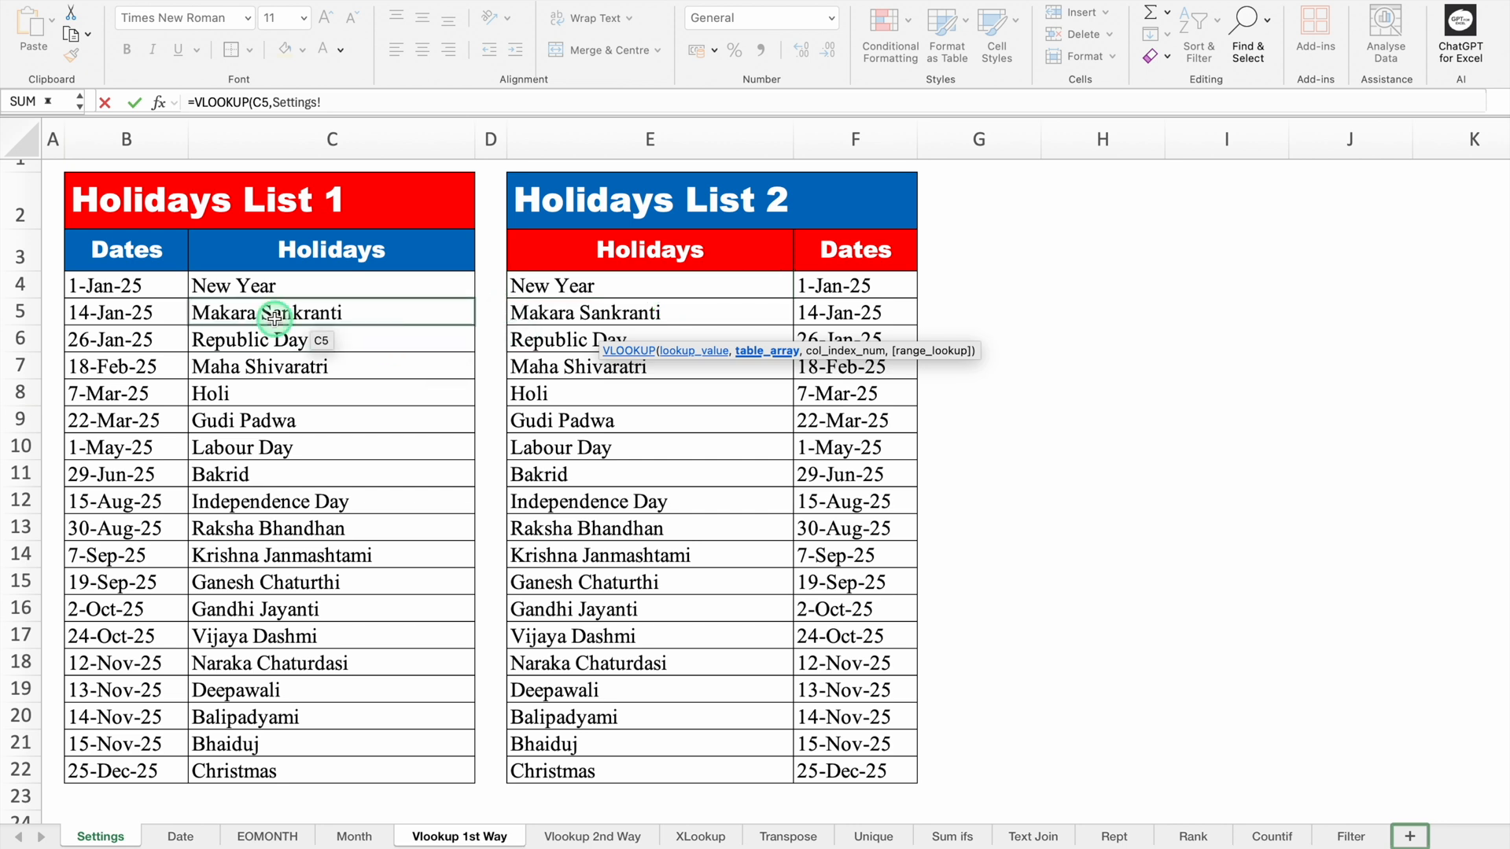
{"action": "left_click", "coordinate": [144, 359]}
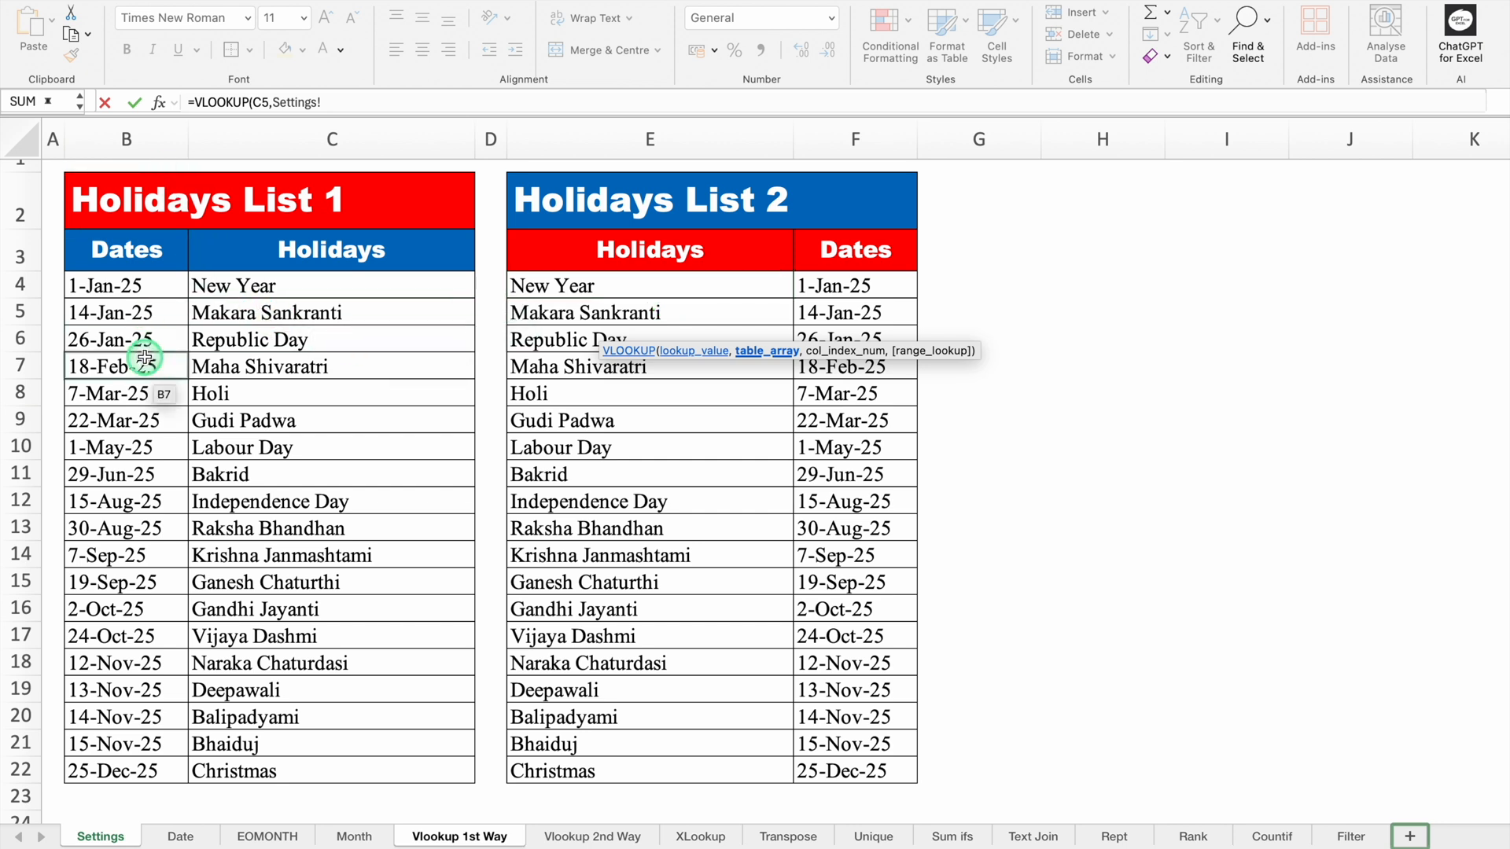
{"action": "left_click", "coordinate": [742, 255]}
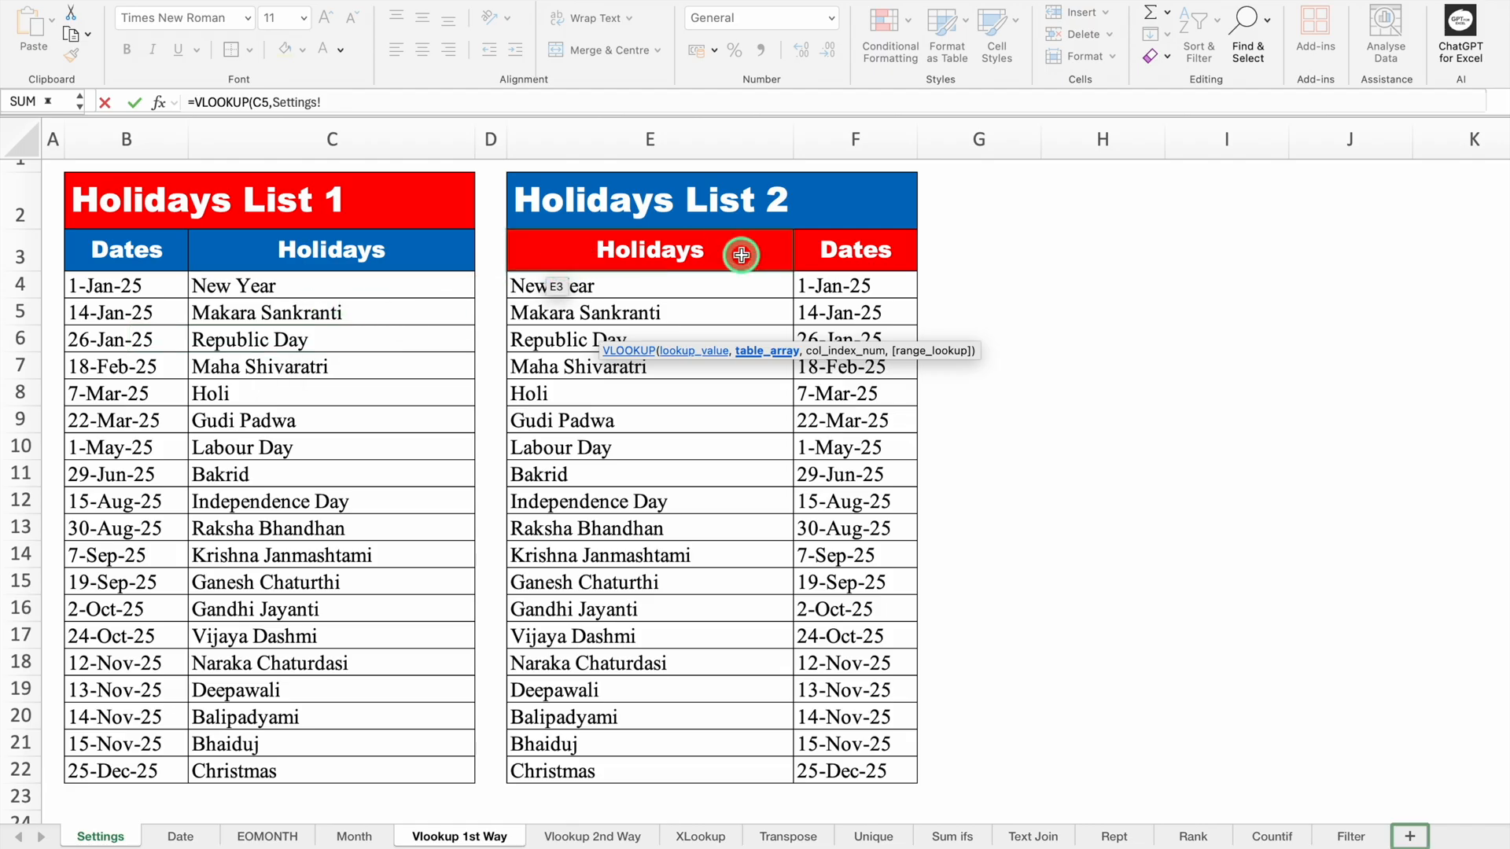
{"action": "left_click", "coordinate": [846, 227]}
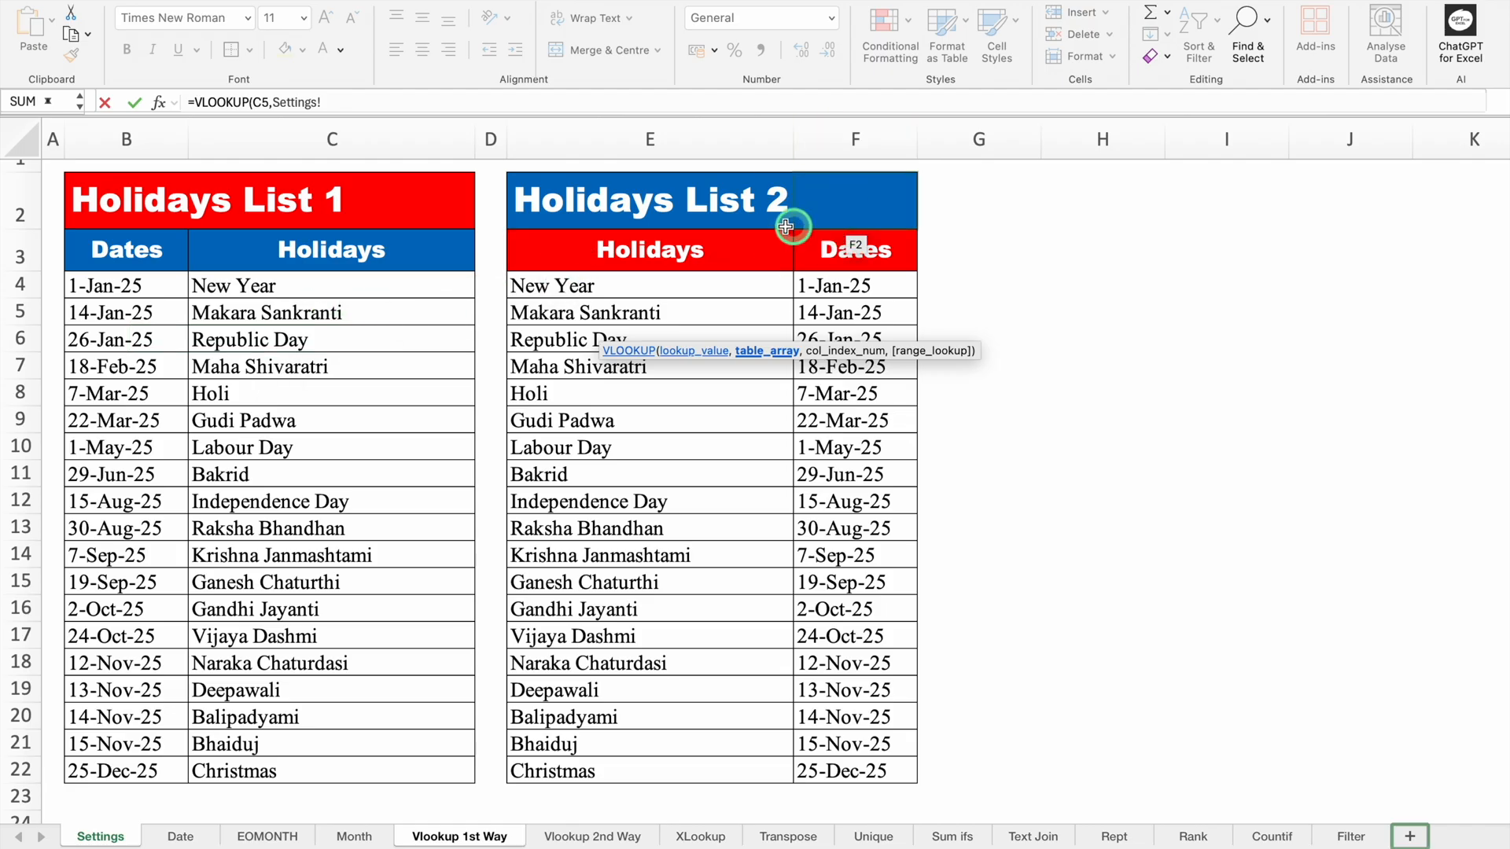
{"action": "left_click", "coordinate": [699, 235]}
{"action": "left_click", "coordinate": [133, 290]}
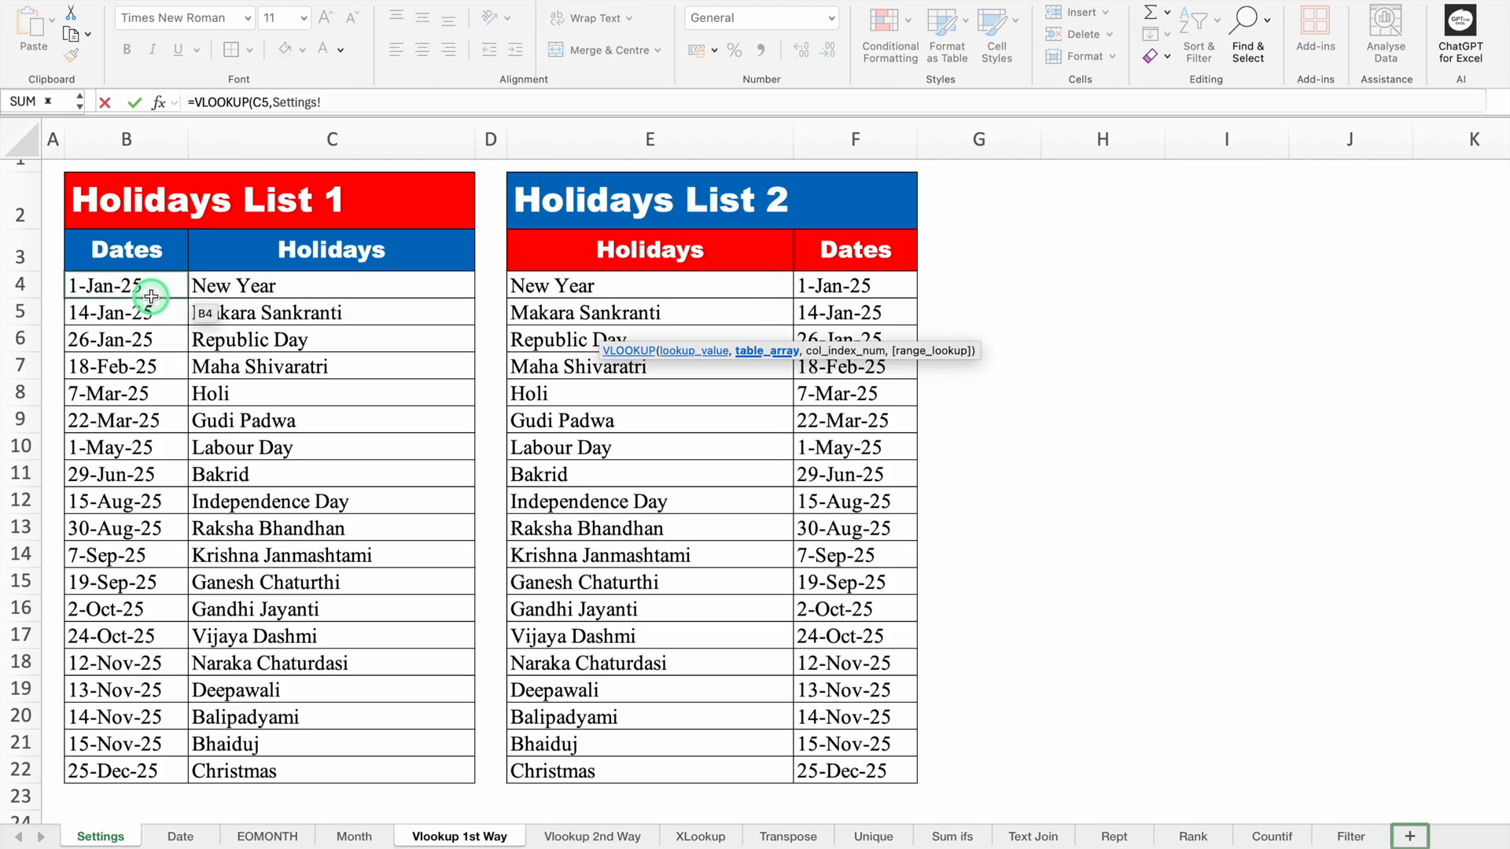
{"action": "left_click", "coordinate": [760, 375]}
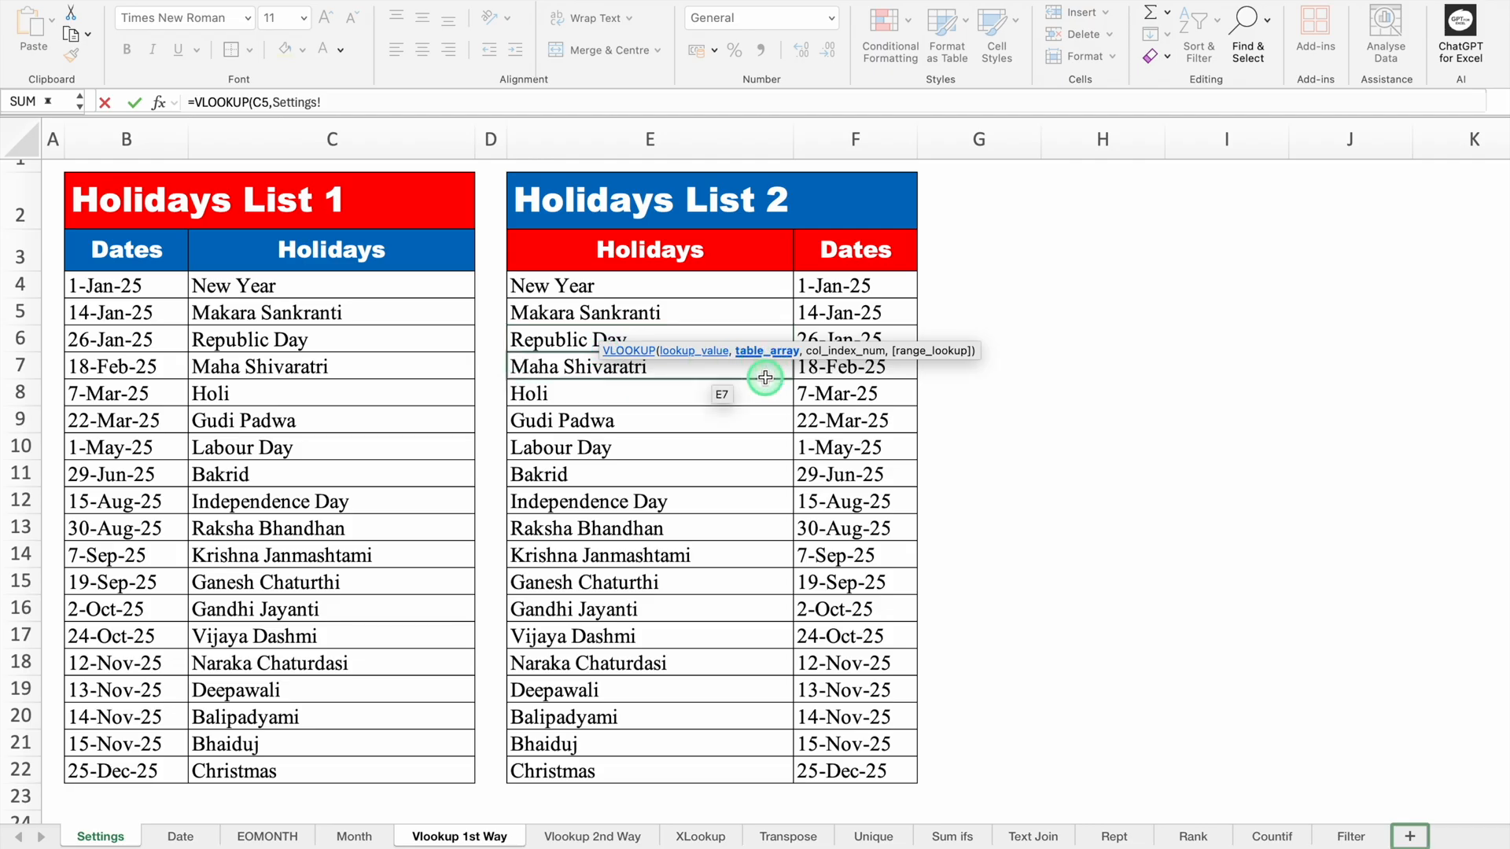
- Set the VLOOKUP table array to the absolute range Settings!$B:$C and the column index number to 2
{"action": "left_click", "coordinate": [119, 138]}
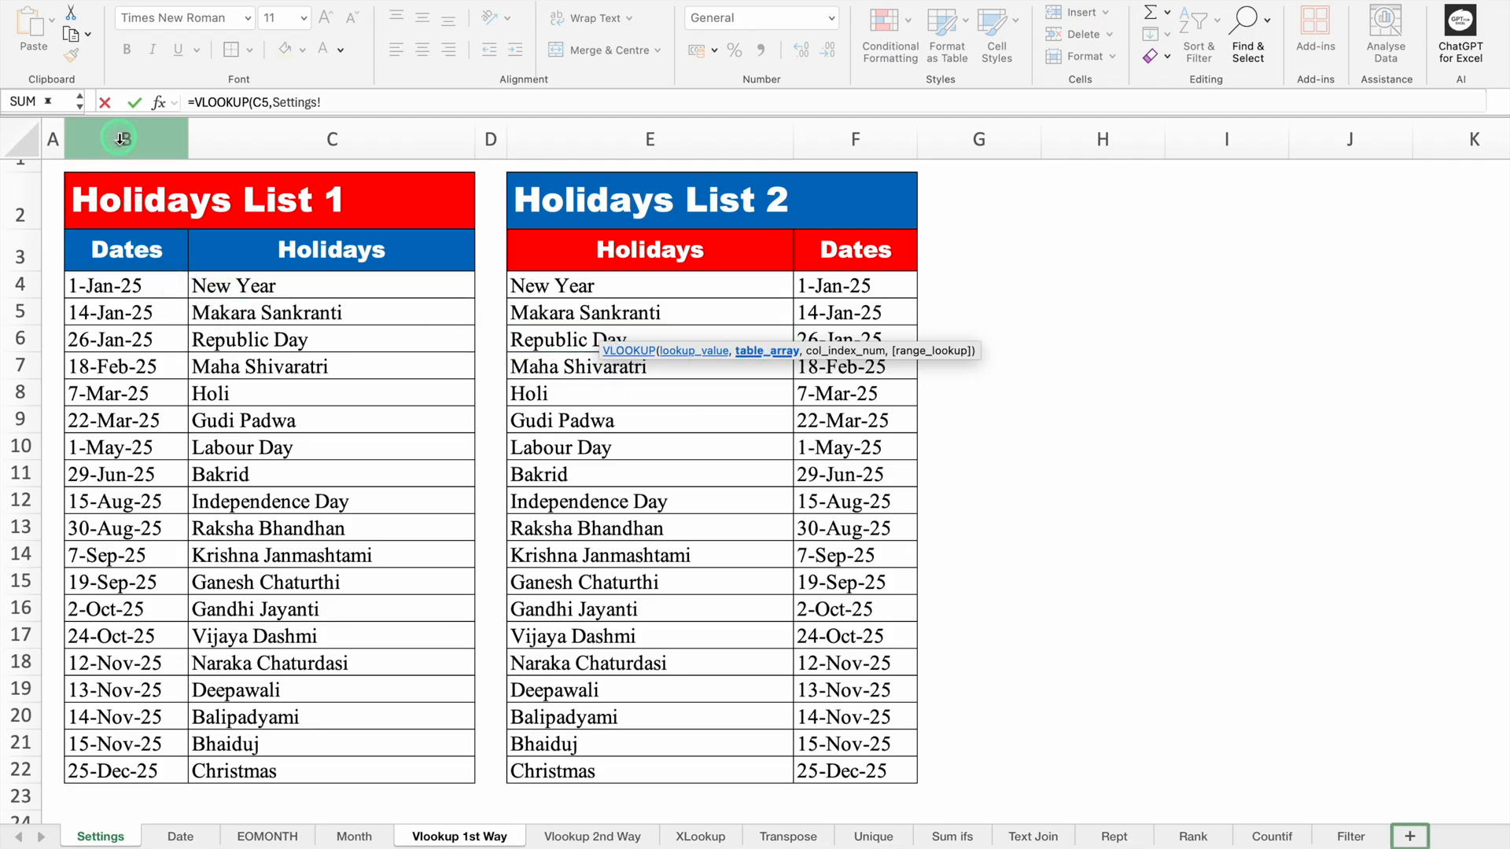
{"action": "left_click_drag", "start_coordinate": [120, 136], "coordinate": [286, 151]}
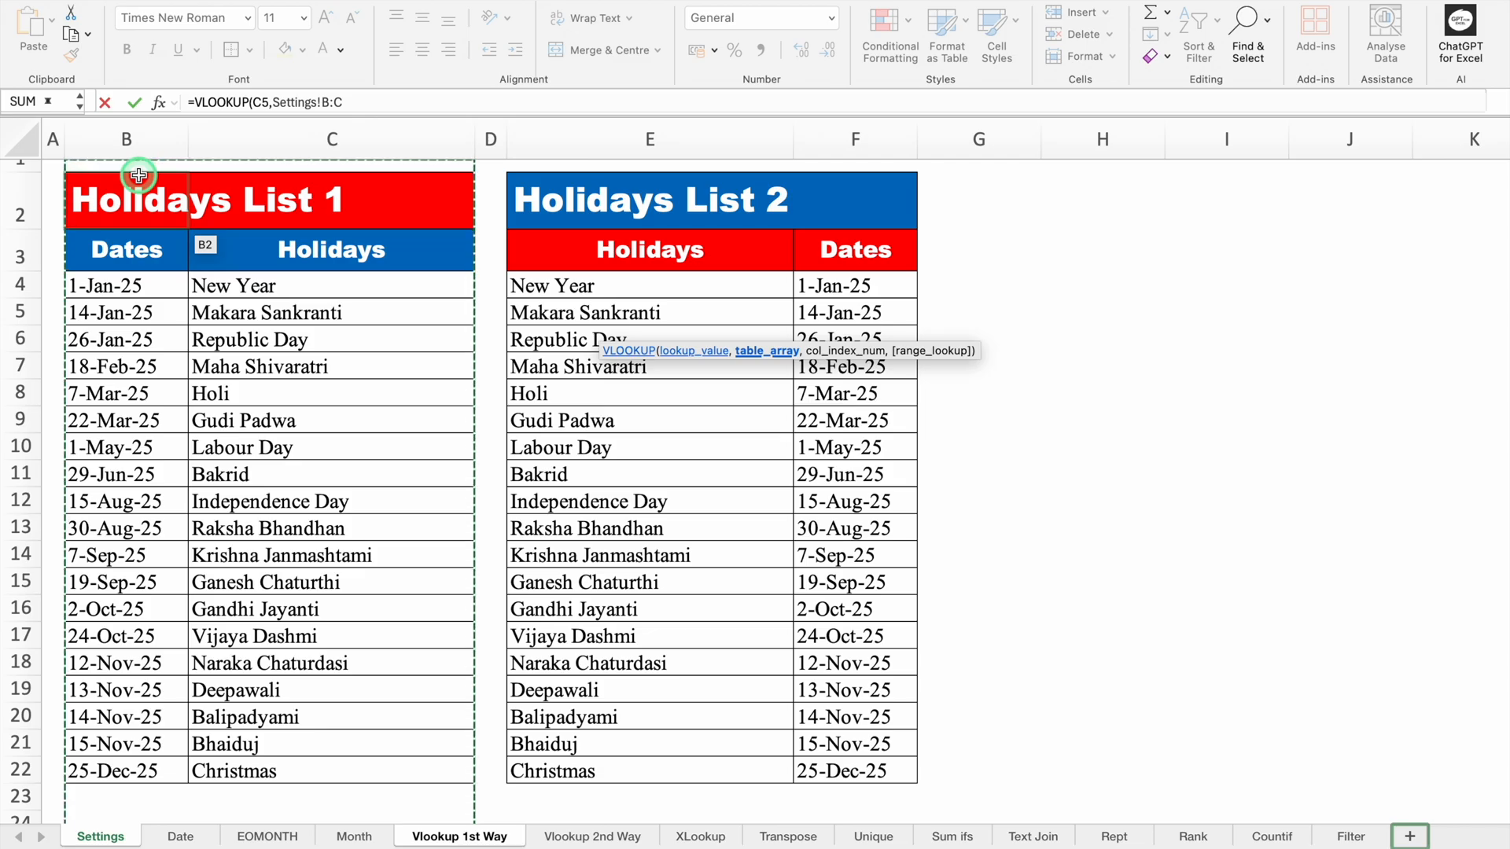
{"action": "key", "text": "F4"}
{"action": "type", "text": ",2"}
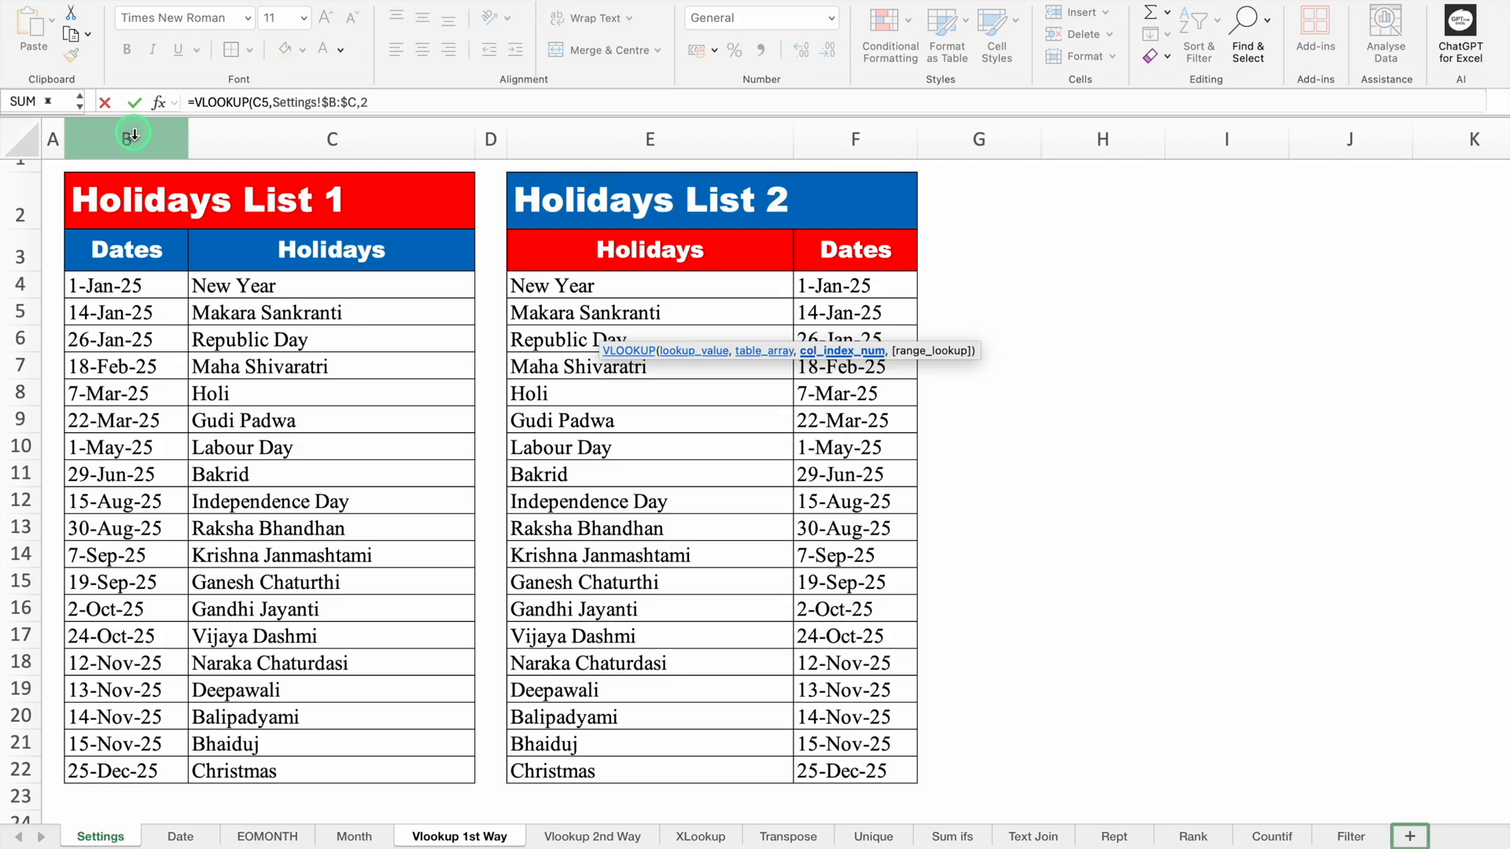
- Choose FALSE (exact match) as the range lookup and complete the formula as =VLOOKUP(C5,Settings!$B:$C,2,FALSE)
{"action": "type", "text": ","}
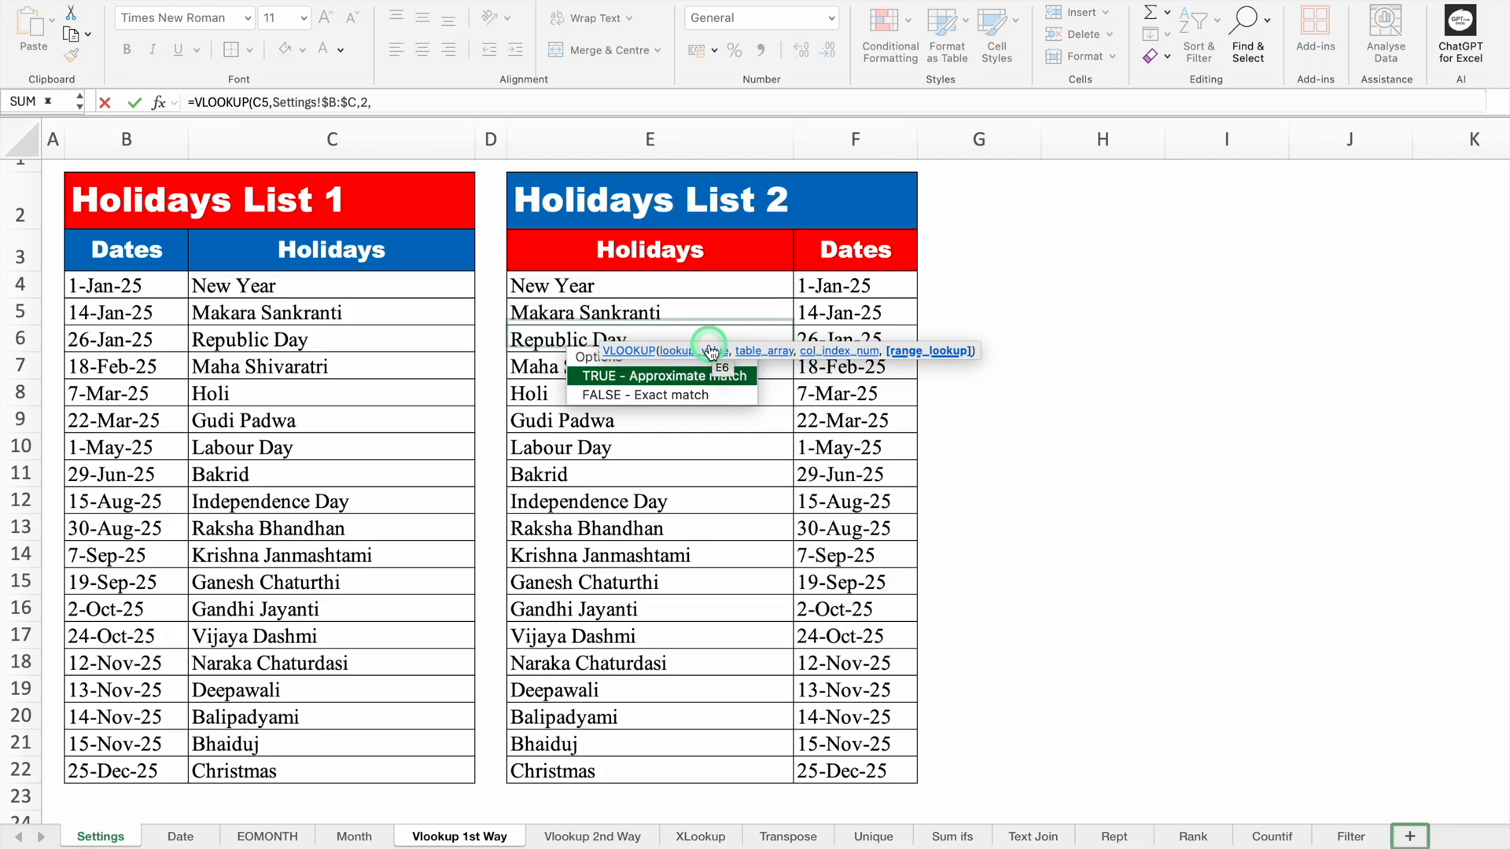
{"action": "left_click", "coordinate": [725, 400]}
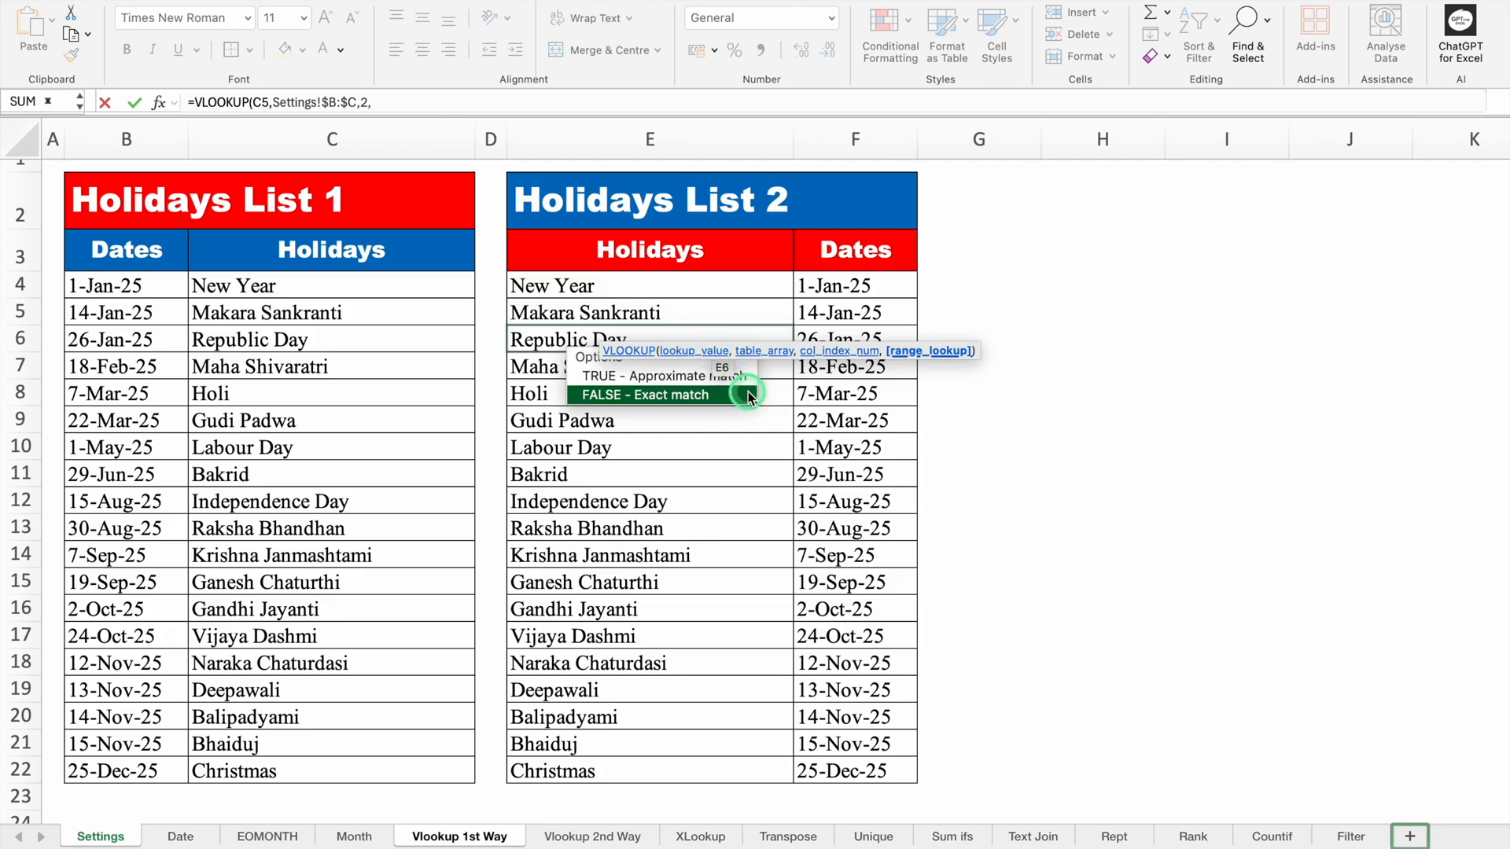
{"action": "left_click", "coordinate": [747, 376]}
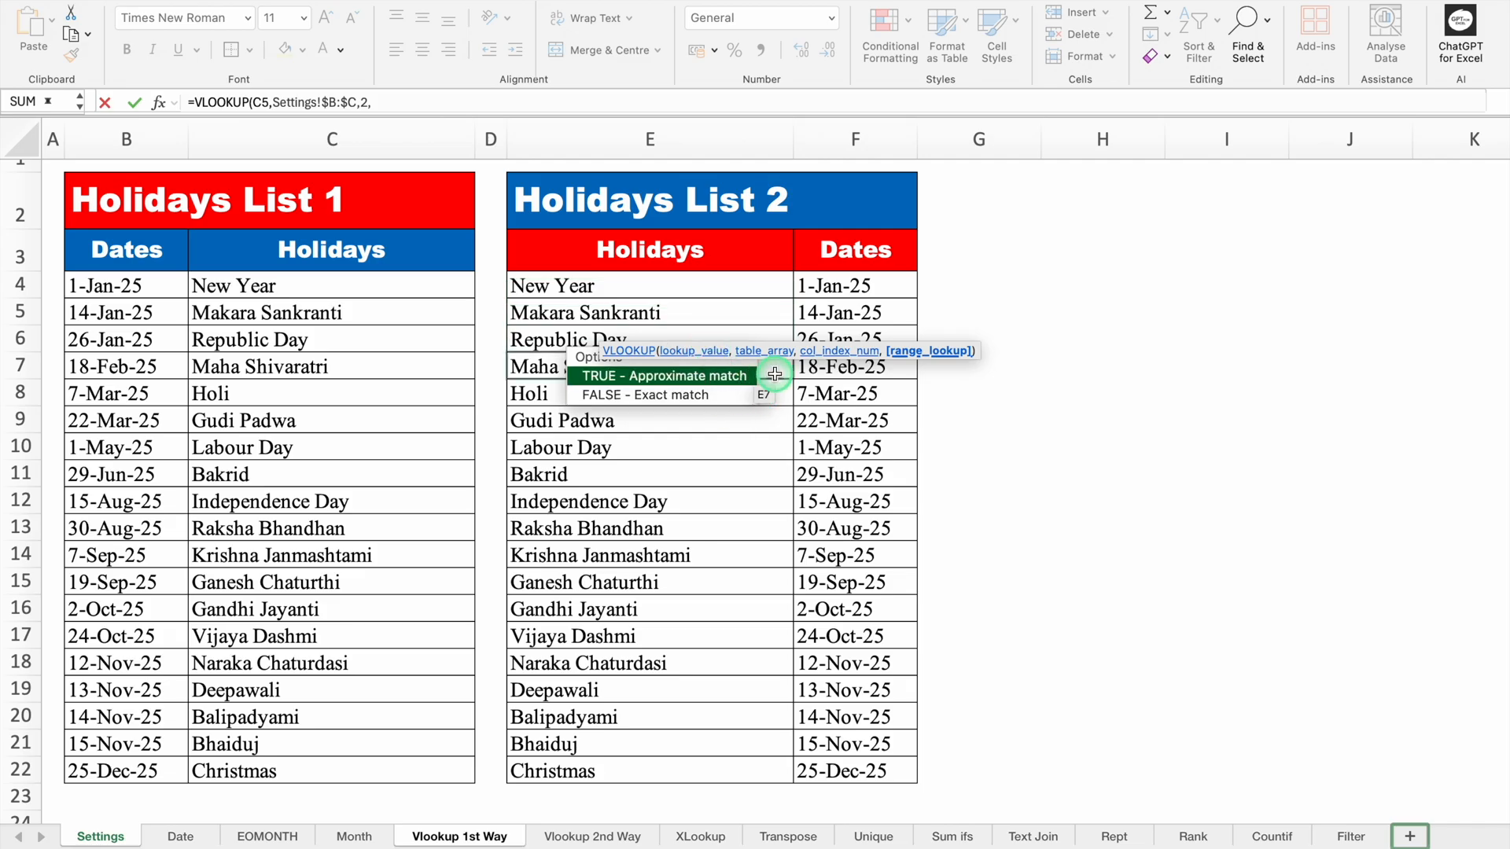
{"action": "left_click", "coordinate": [750, 396]}
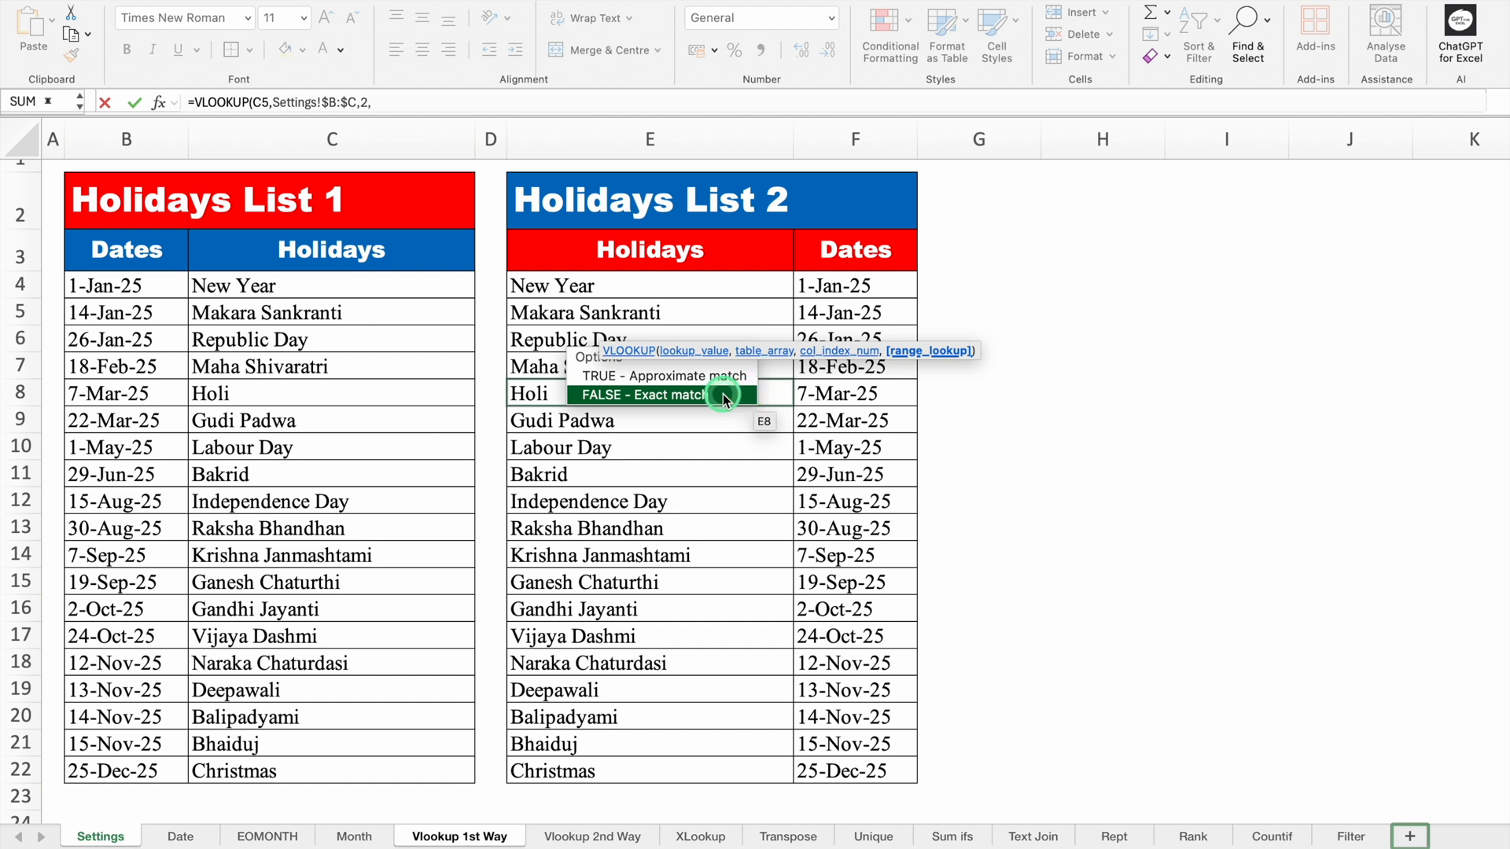
{"action": "double_click", "coordinate": [724, 395]}
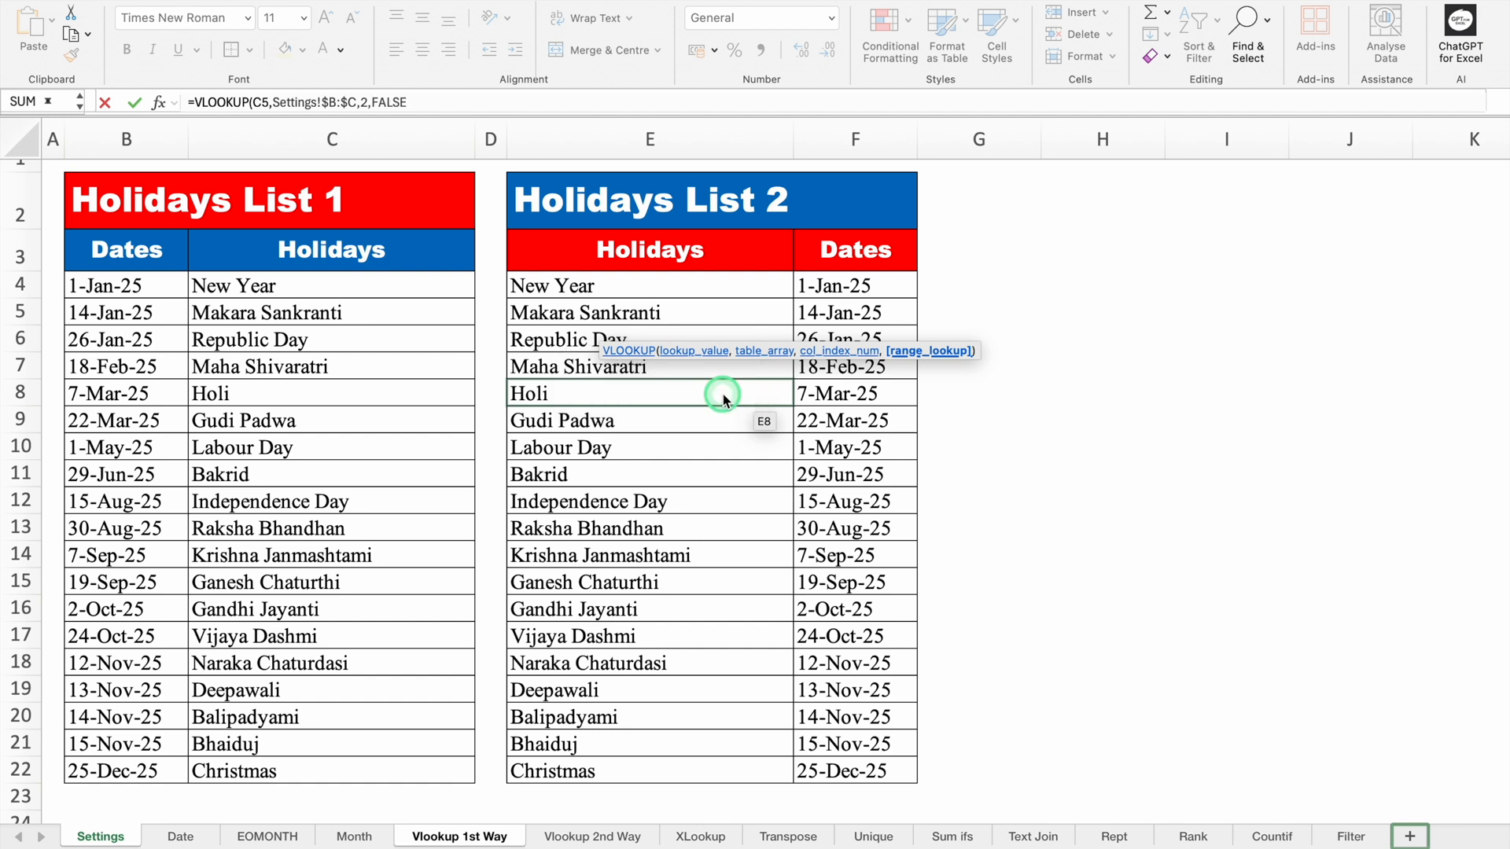
{"action": "type", "text": ")"}
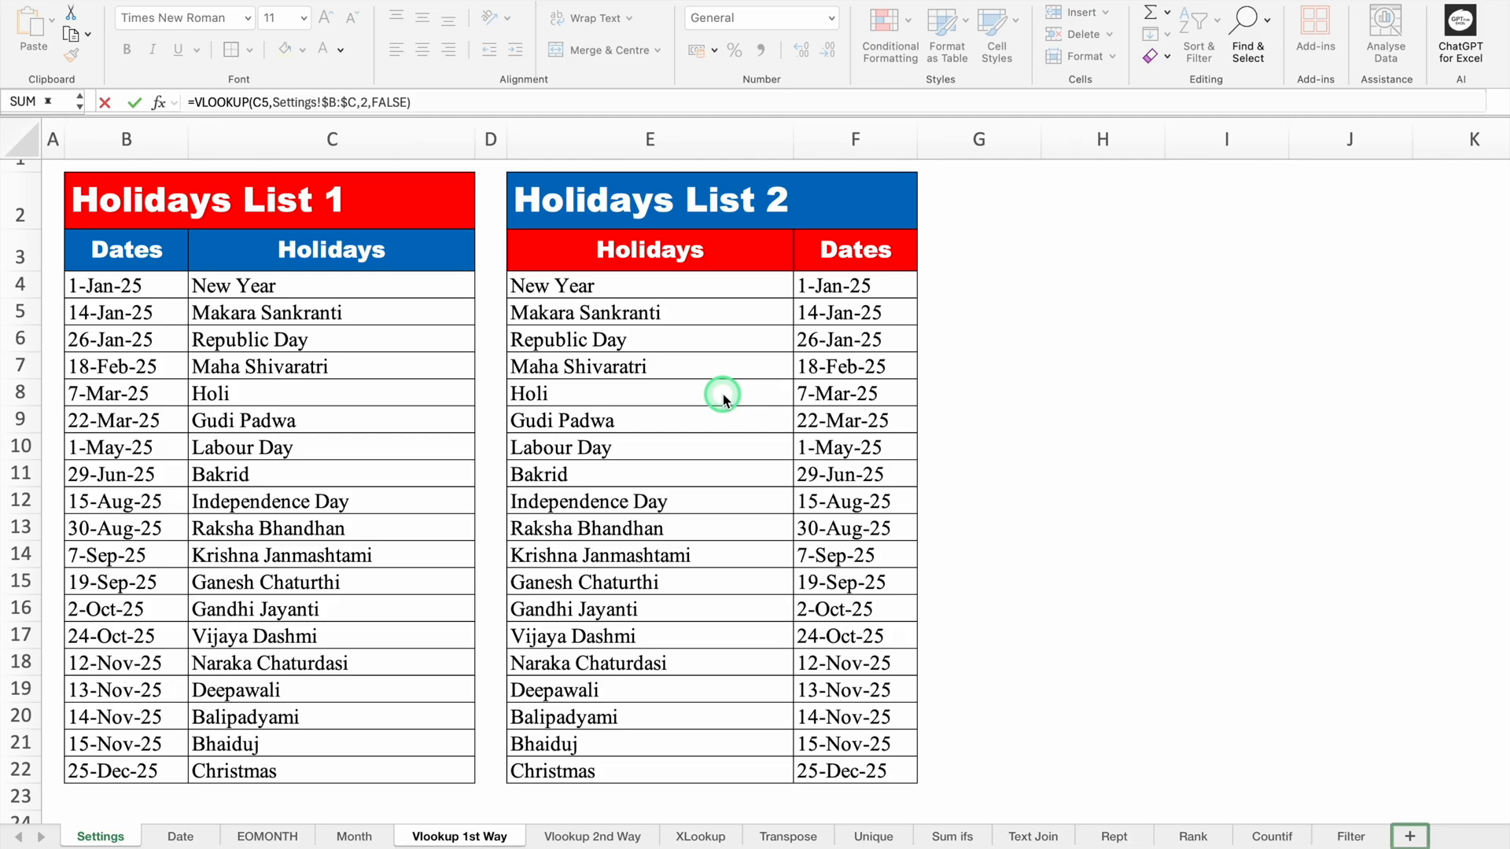
{"action": "key", "text": "Return"}
- Fill the VLOOKUP formula from E5 down to E10 and check the results against the Day column
{"action": "left_click", "coordinate": [770, 320]}
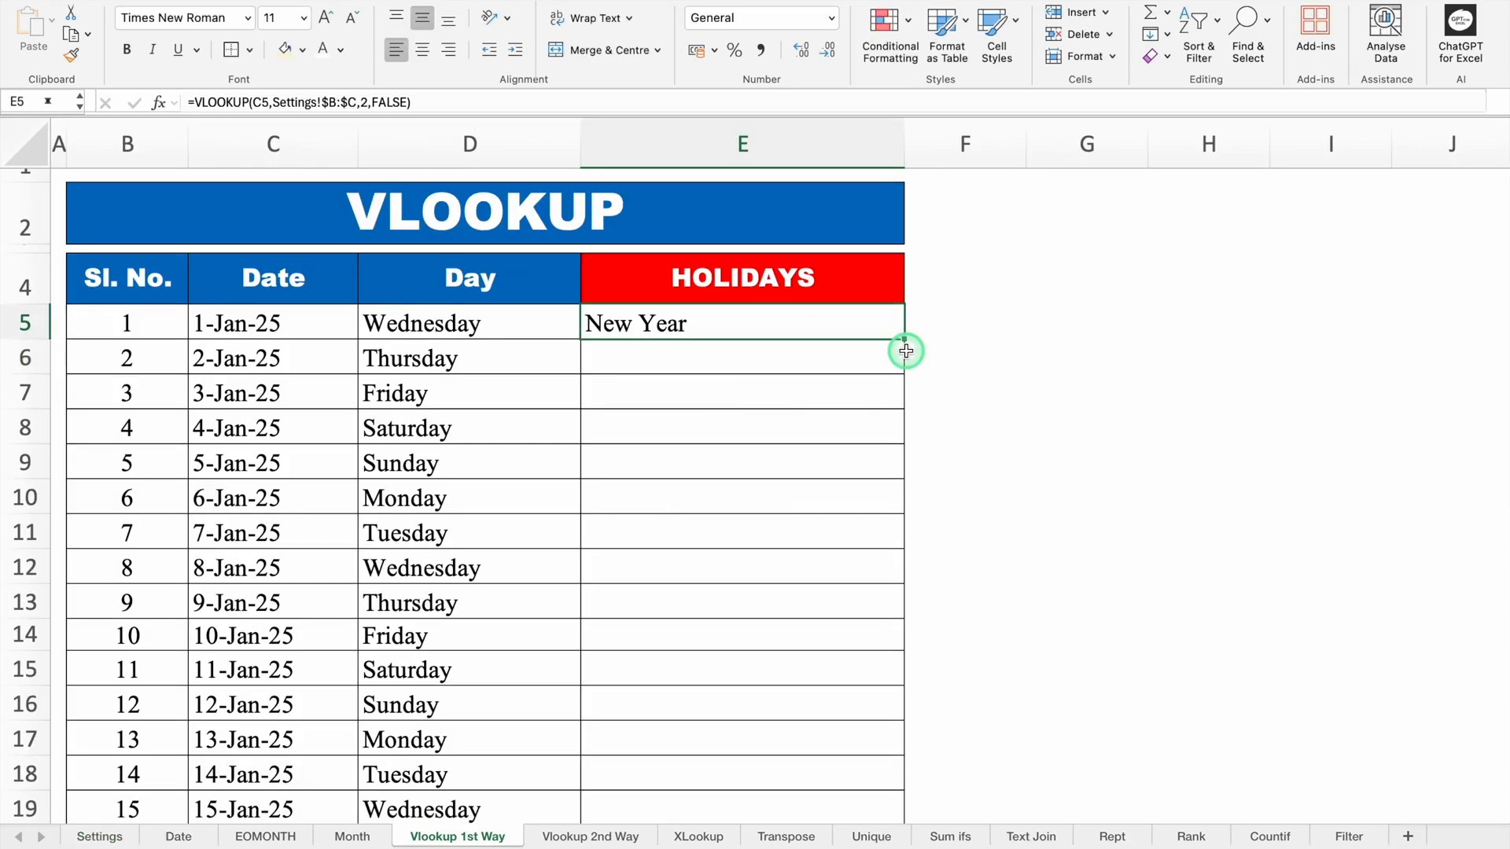
{"action": "left_click_drag", "start_coordinate": [900, 445], "coordinate": [901, 517]}
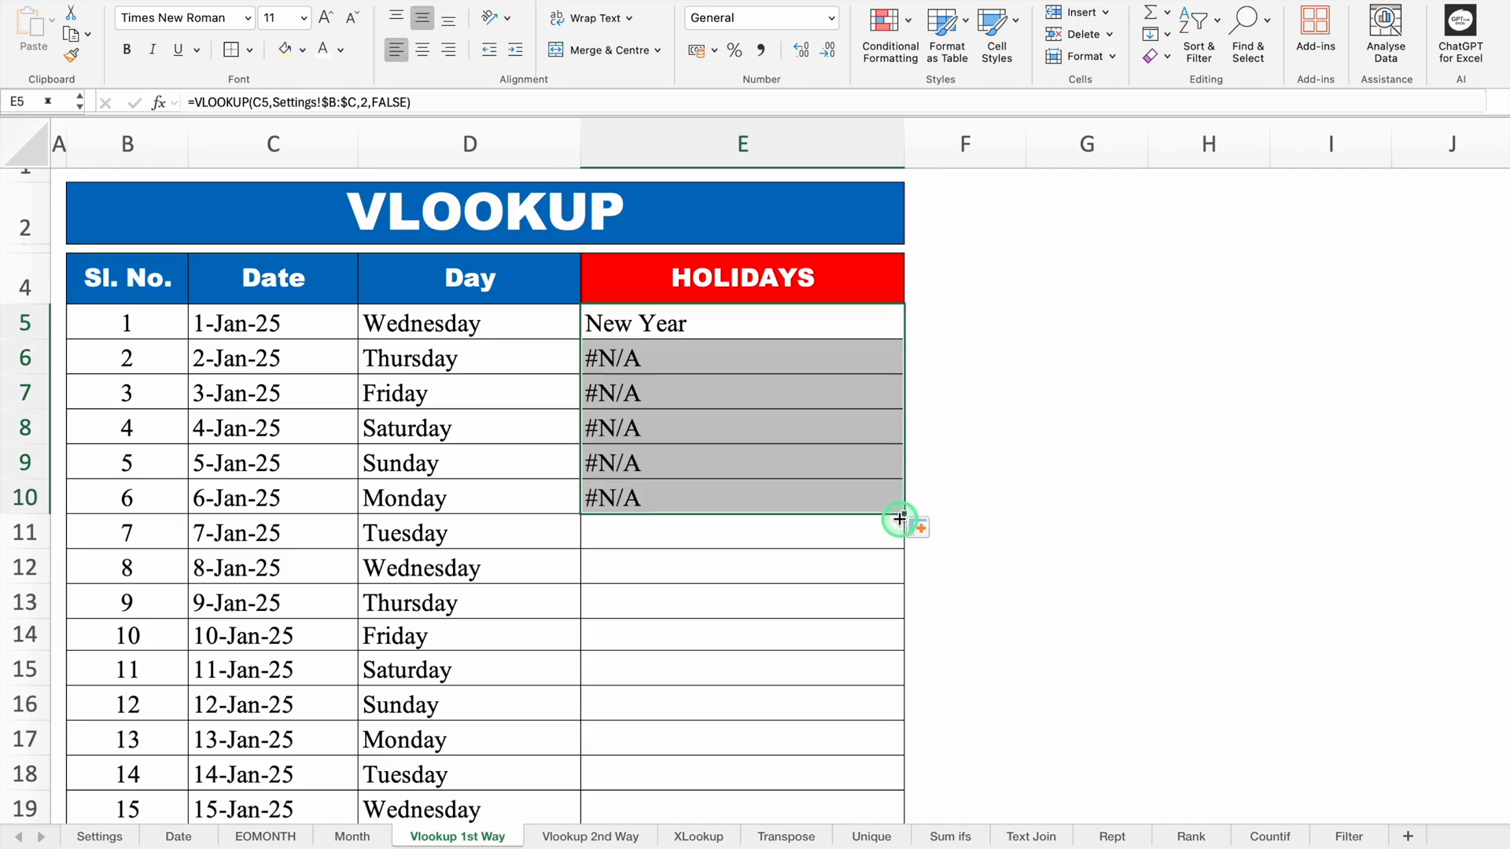
{"action": "left_click", "coordinate": [748, 371]}
{"action": "left_click", "coordinate": [746, 388]}
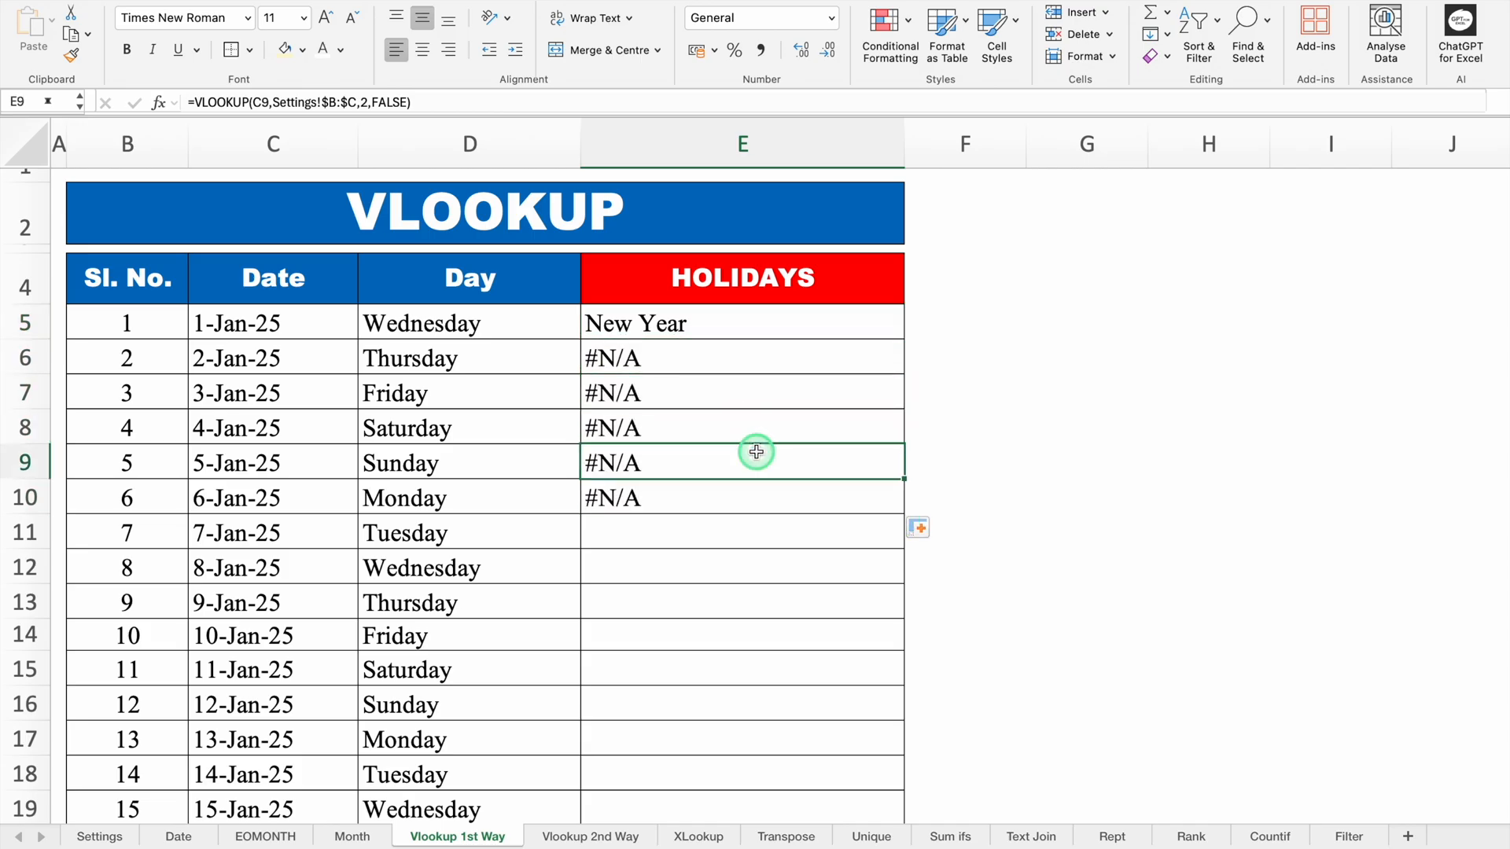
{"action": "left_click", "coordinate": [493, 348]}
{"action": "left_click", "coordinate": [500, 393]}
{"action": "left_click", "coordinate": [507, 496]}
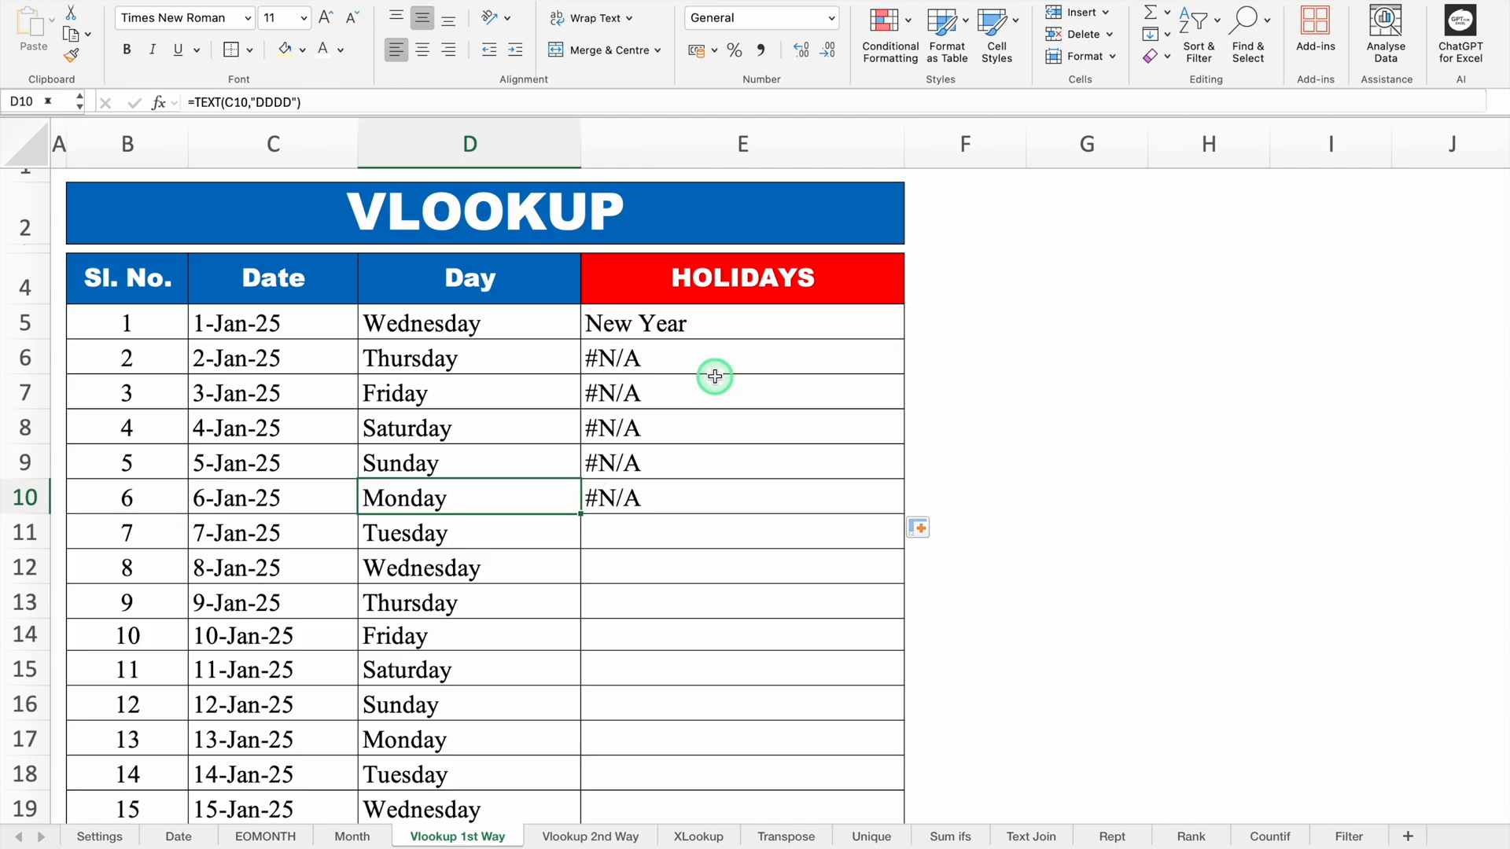
- Wrap the VLOOKUP in E5 in IFERROR with an empty string as the error value: =IFERROR(VLOOKUP(C5,Settings!$B:$C,2,FALSE),"")
{"action": "double_click", "coordinate": [686, 324]}
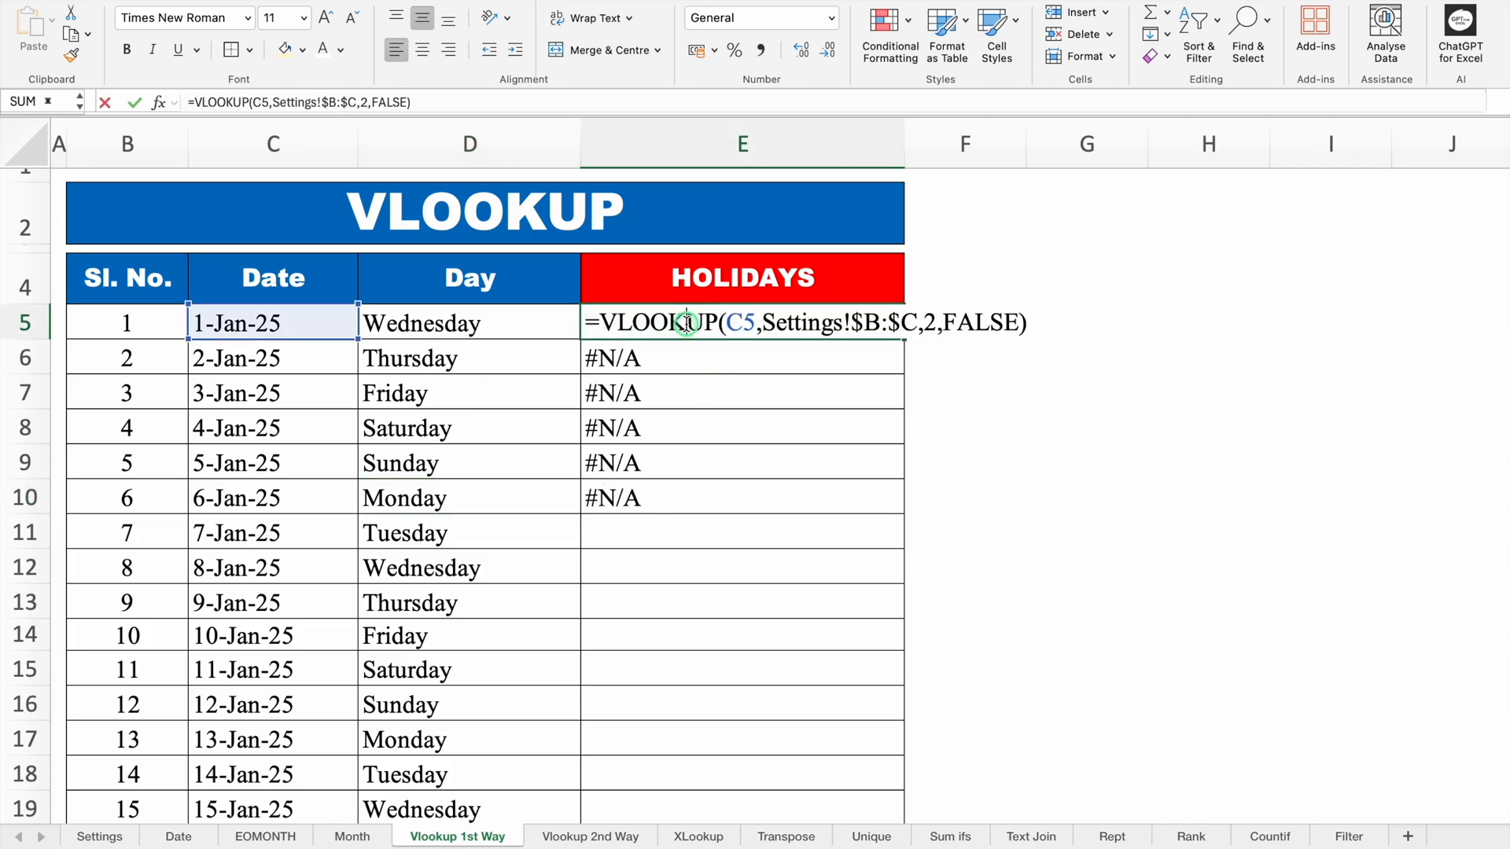
{"action": "left_click", "coordinate": [602, 322]}
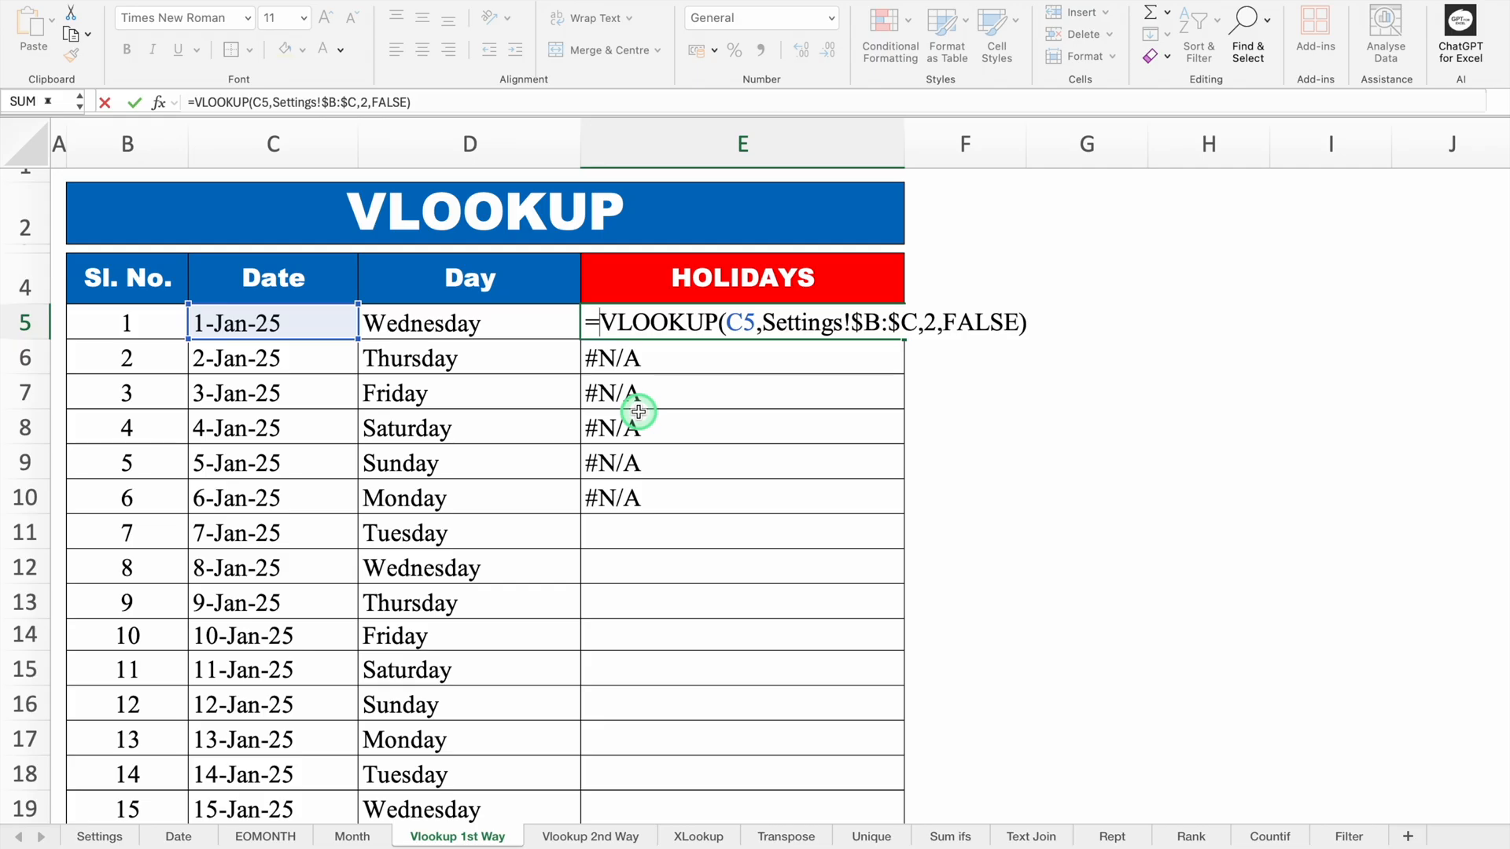
{"action": "type", "text": "IFER"}
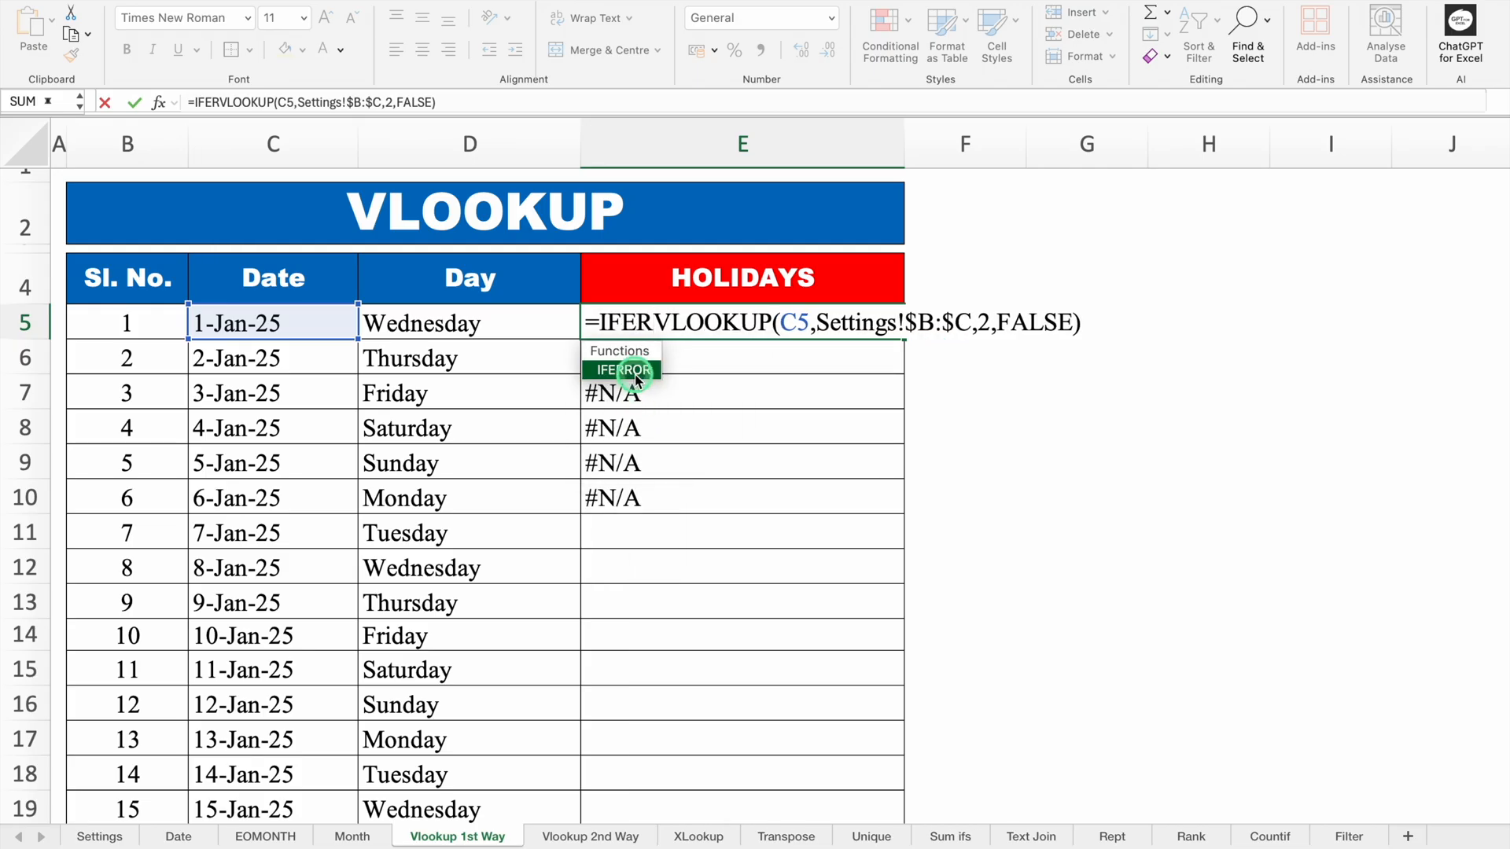
{"action": "double_click", "coordinate": [635, 374]}
{"action": "left_click", "coordinate": [1139, 324]}
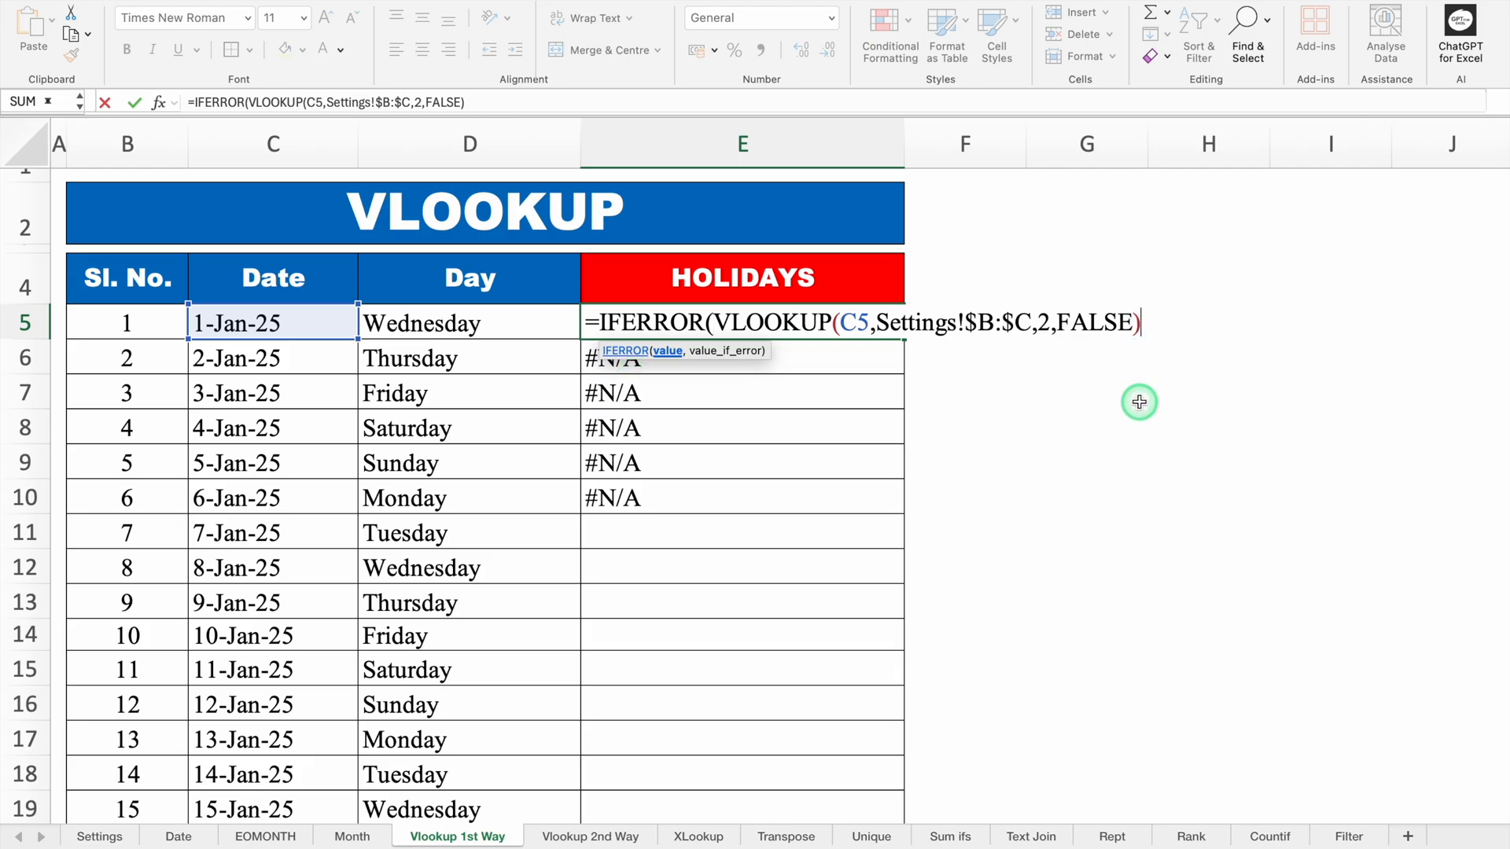
{"action": "type", "text": ",\"\""}
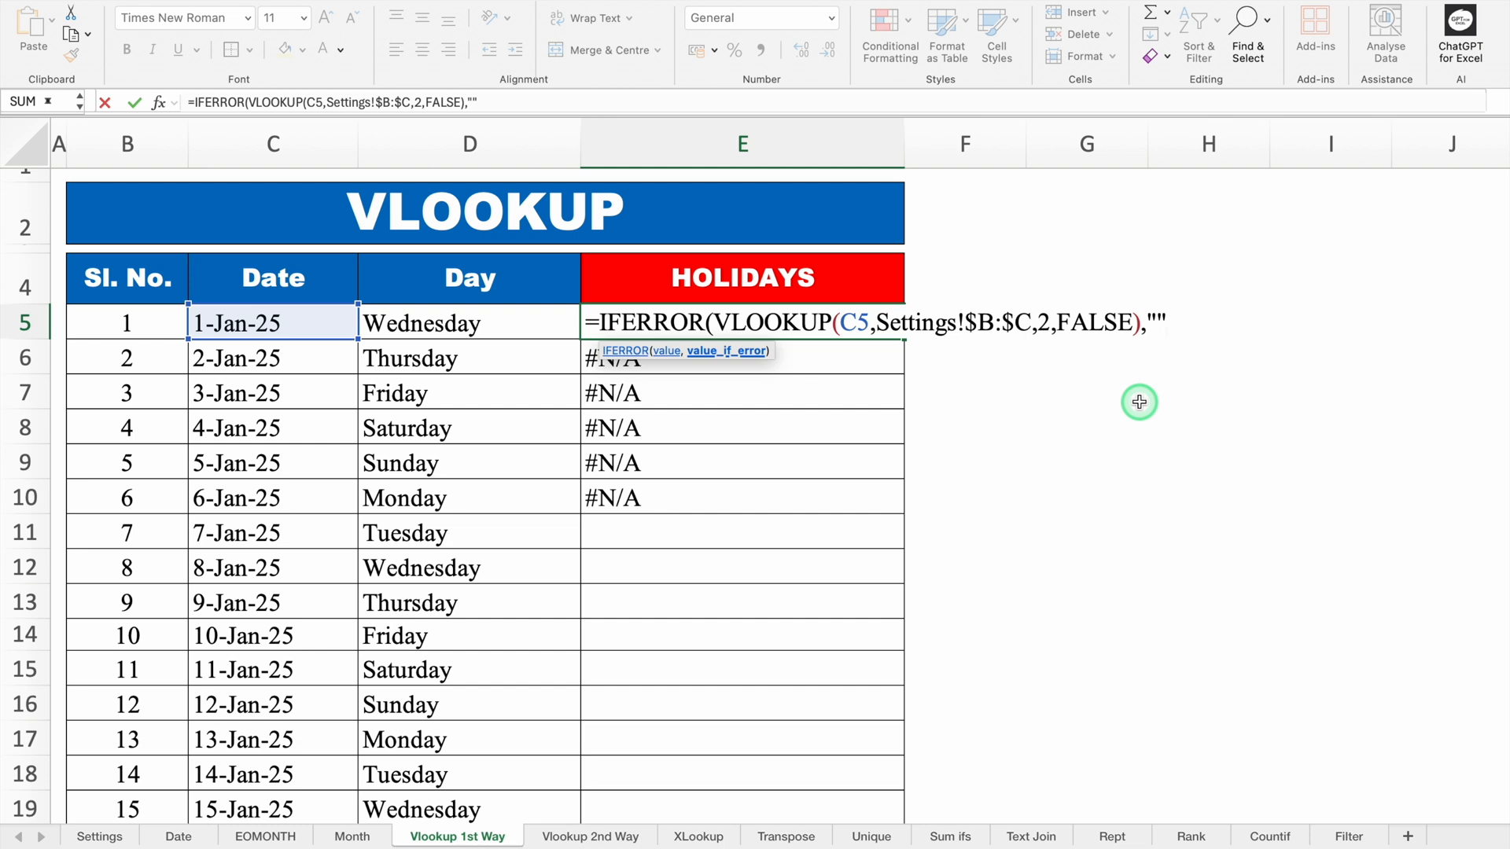
{"action": "type", "text": ")"}
{"action": "key", "text": "Return"}
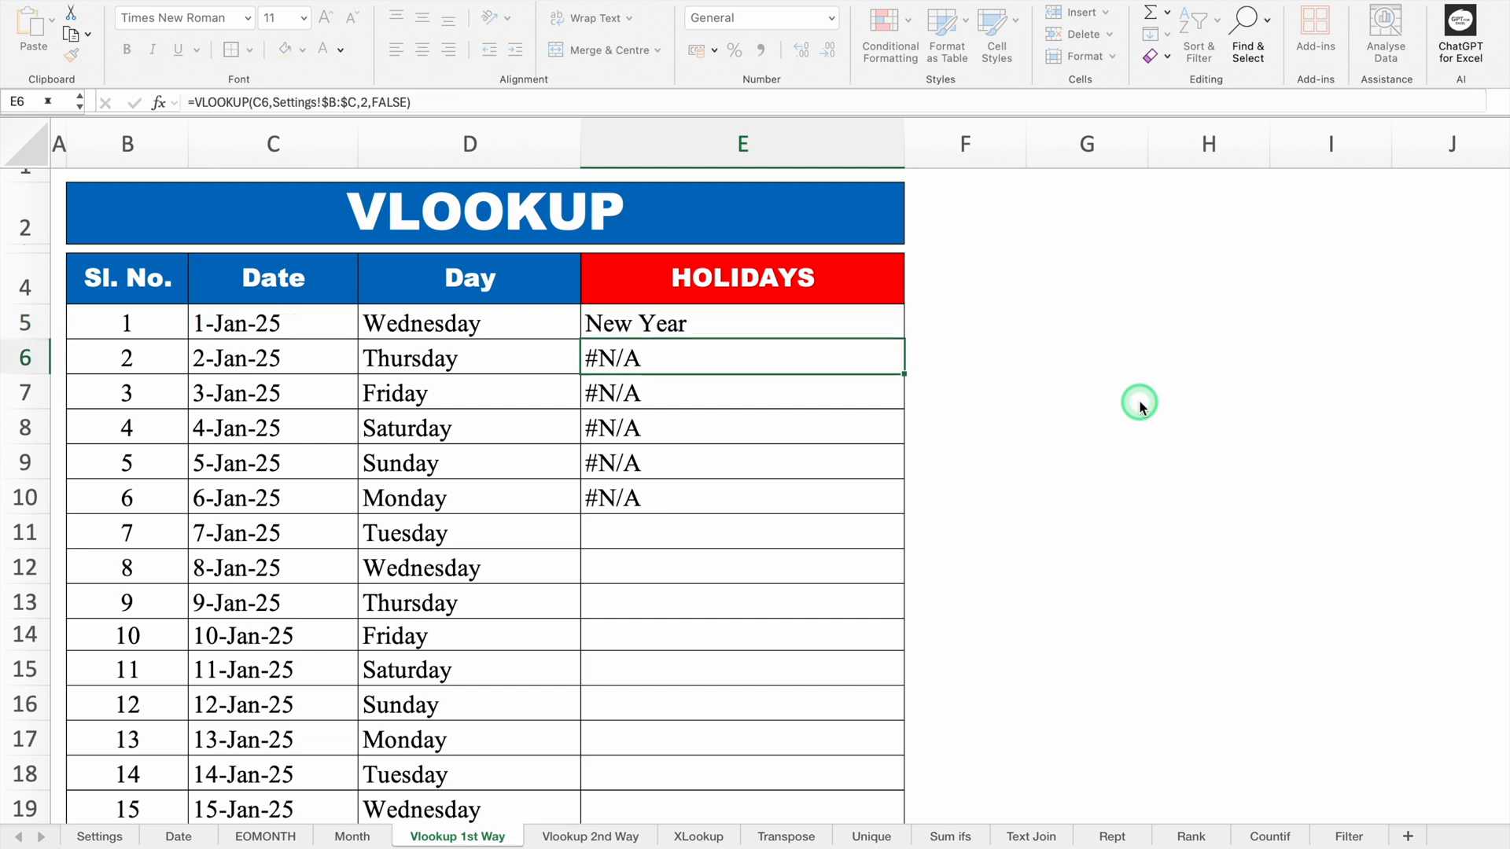
- Fill the IFERROR formula from E5 down the HOLIDAYS column and check the results
{"action": "left_click", "coordinate": [900, 334]}
{"action": "left_click_drag", "start_coordinate": [904, 340], "coordinate": [903, 586]}
{"action": "double_click", "coordinate": [904, 585]}
{"action": "mouse_move", "coordinate": [1502, 266]}
{"action": "left_mouse_down"}
{"action": "mouse_move", "coordinate": [1501, 609]}
{"action": "mouse_move", "coordinate": [1502, 327]}
{"action": "mouse_move", "coordinate": [1485, 247]}
{"action": "left_mouse_up"}
{"action": "left_click", "coordinate": [1326, 355]}
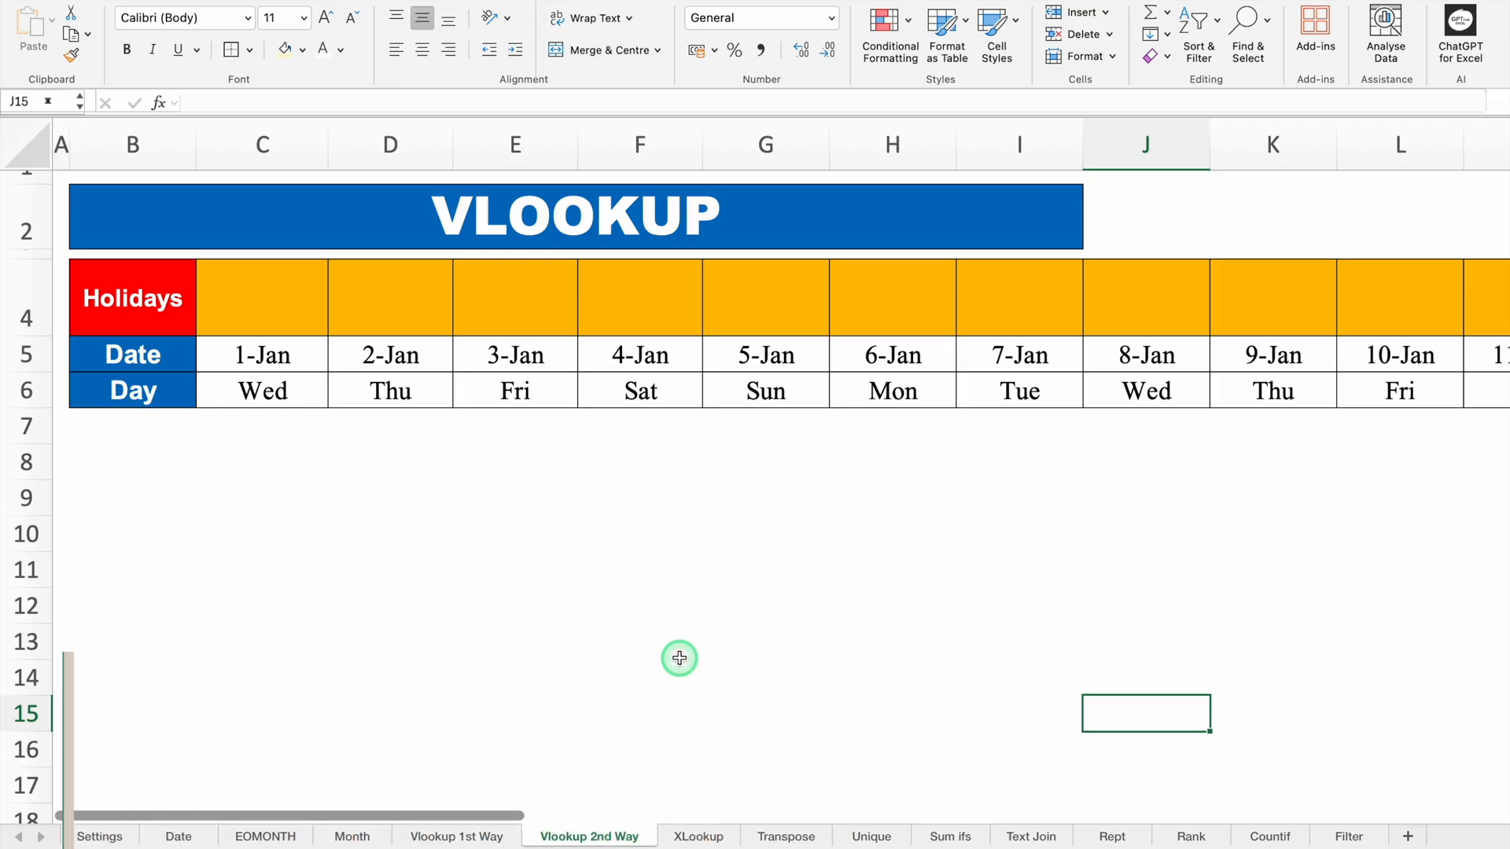
- Widen column C on the Vlookup 2nd Way sheet and start a VLOOKUP in C4 with C5 as the lookup value
{"action": "left_click", "coordinate": [289, 286]}
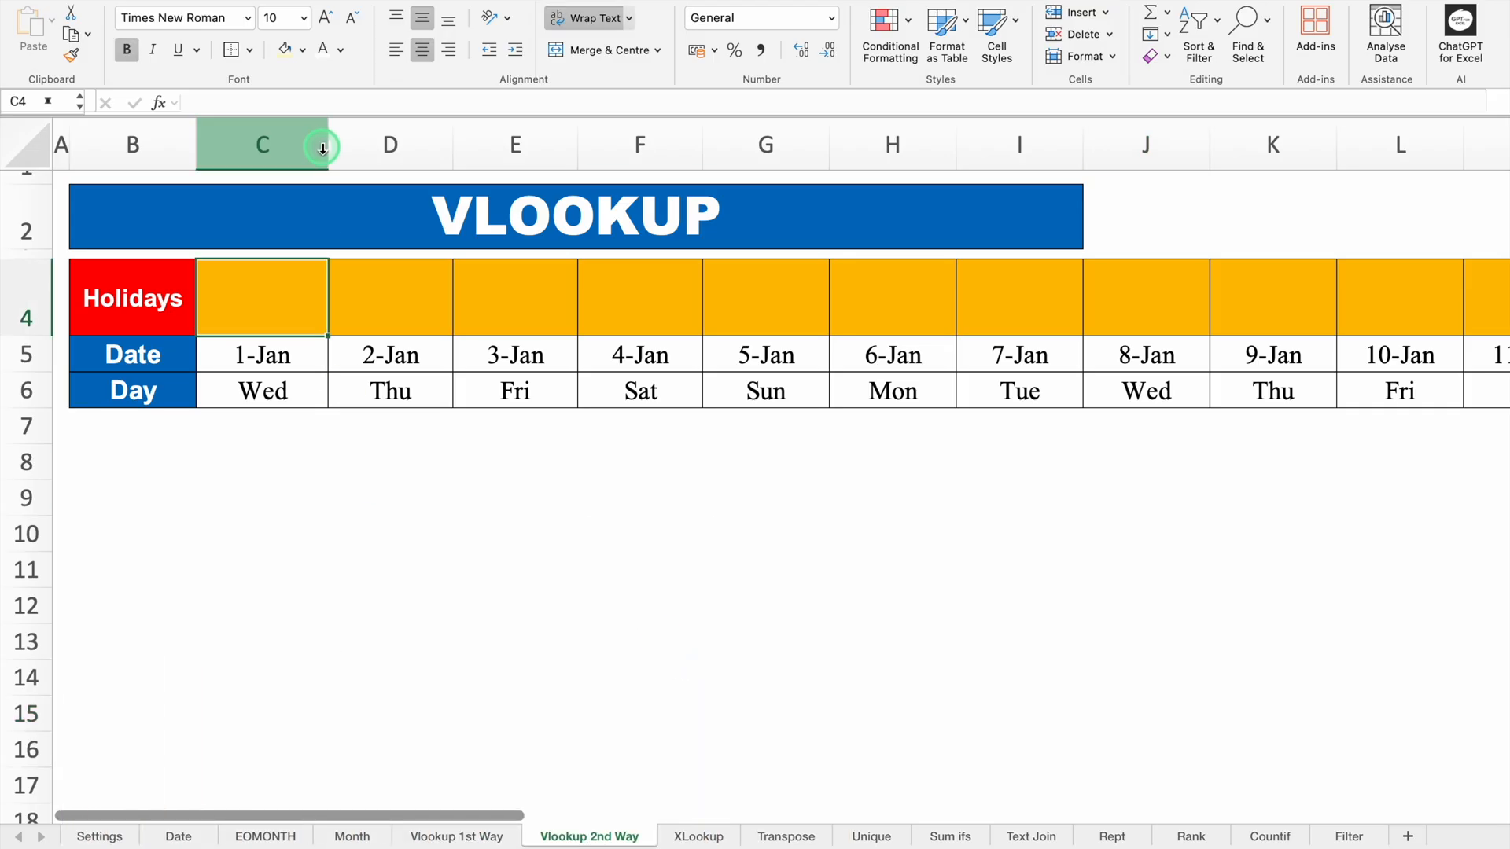
{"action": "left_click_drag", "start_coordinate": [327, 144], "coordinate": [596, 192]}
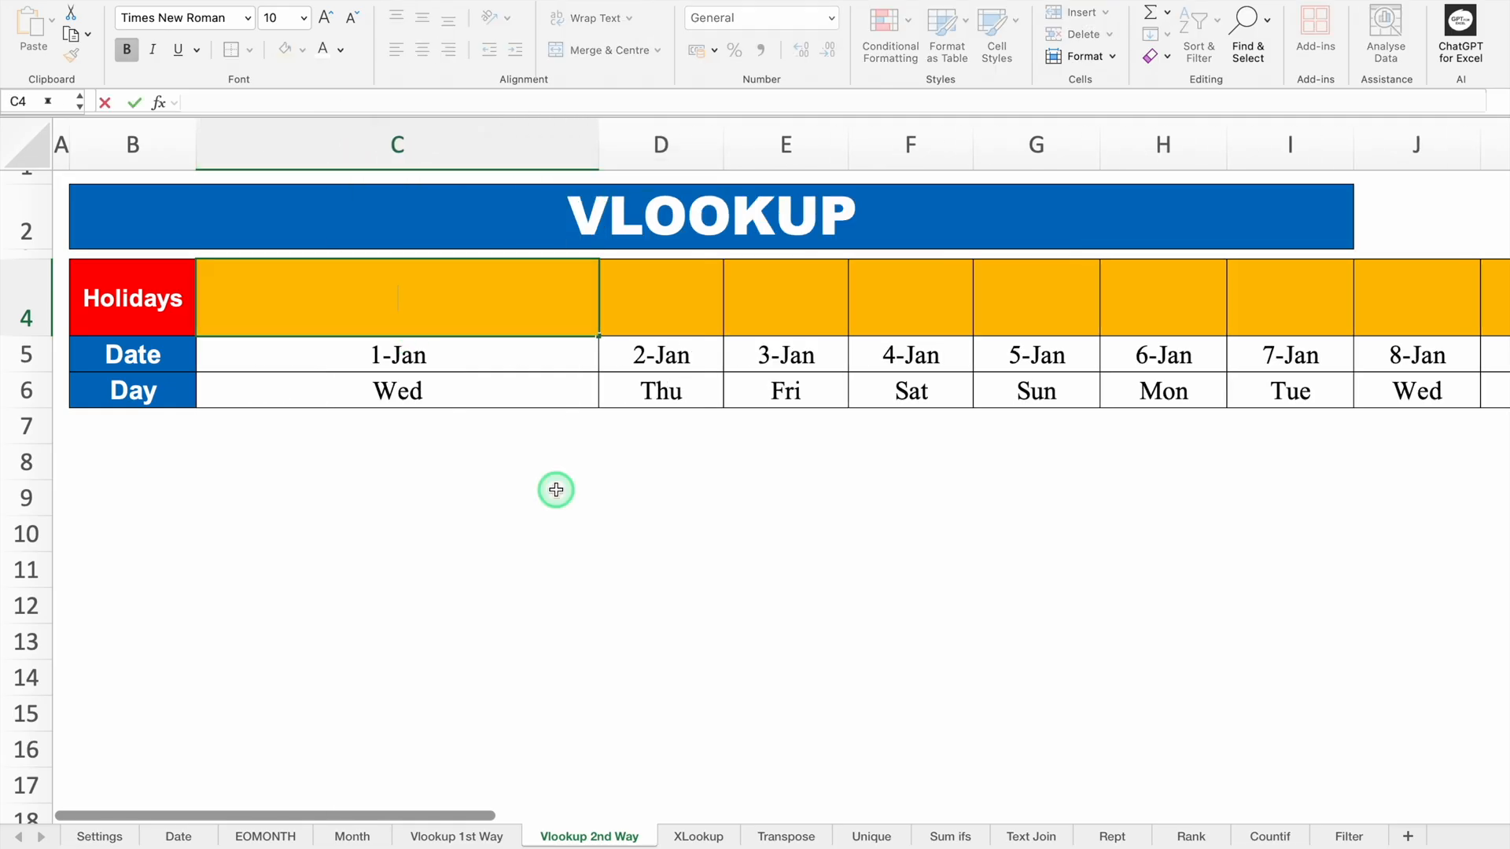
{"action": "type", "text": "=VL"}
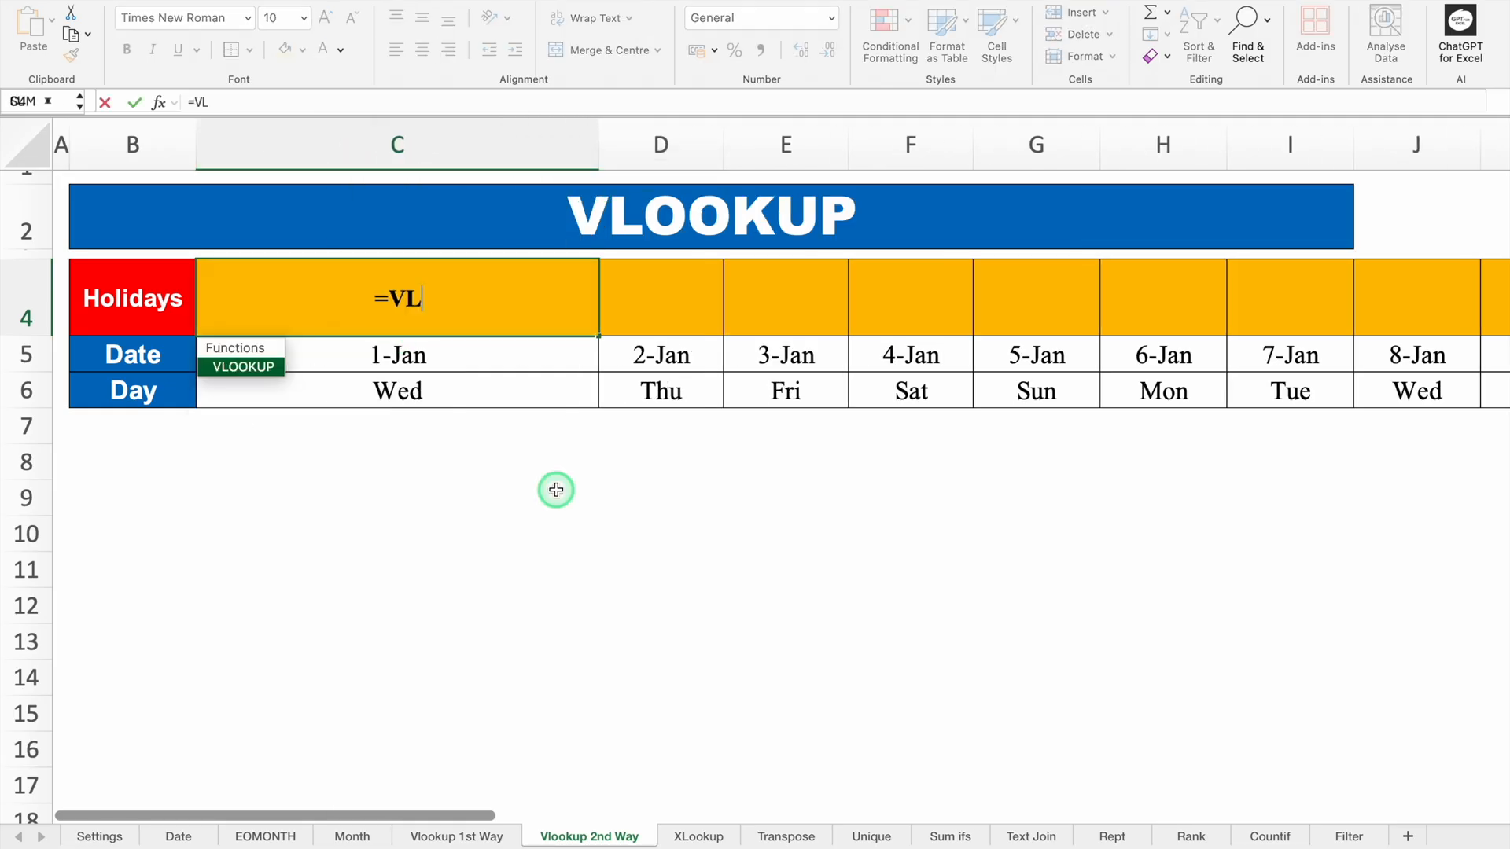
{"action": "double_click", "coordinate": [253, 367]}
{"action": "left_click_drag", "start_coordinate": [388, 357], "coordinate": [394, 473]}
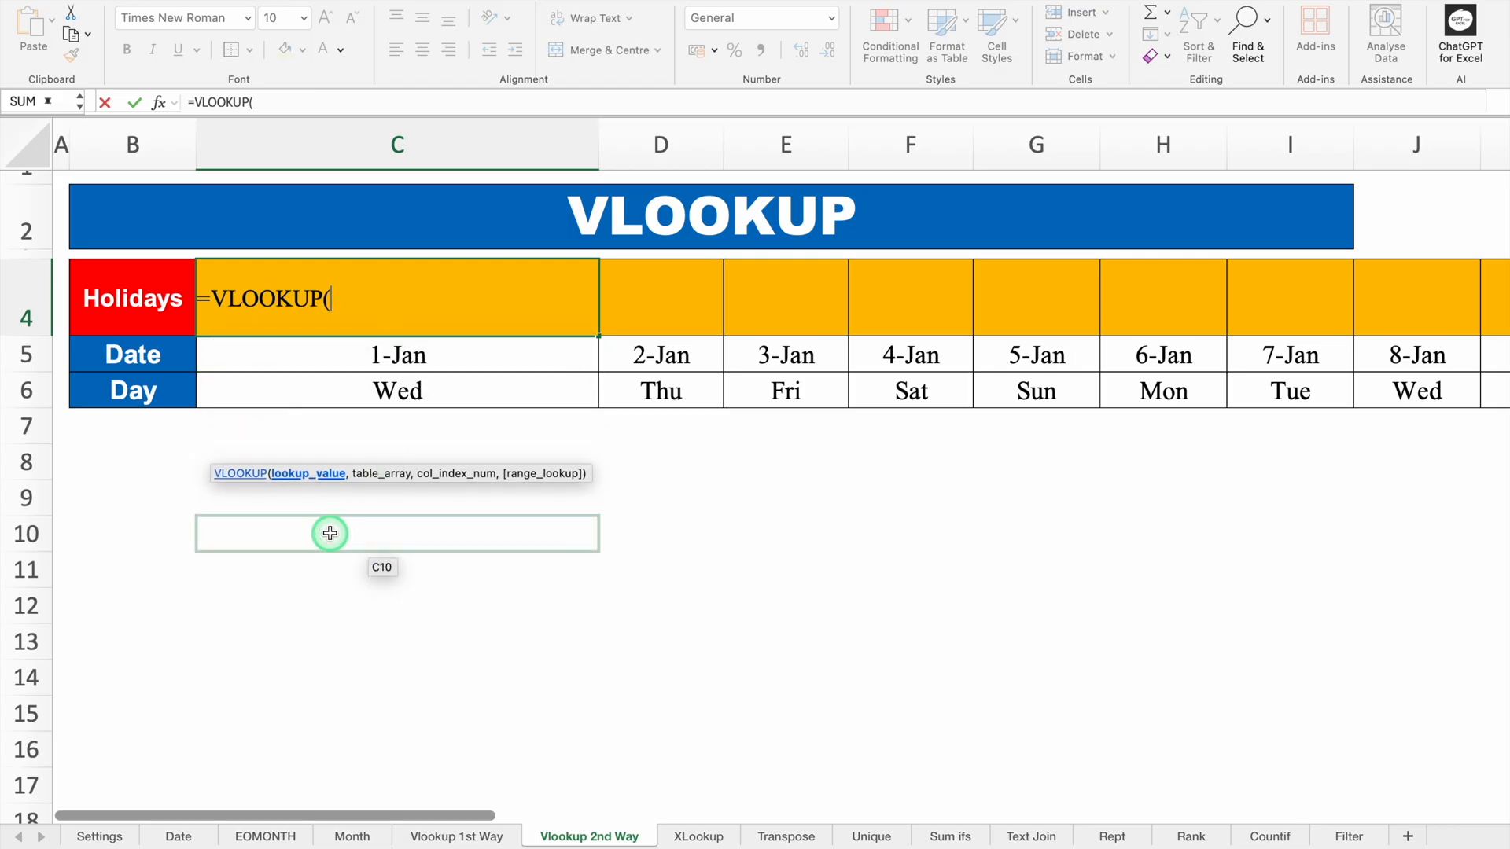
{"action": "left_click", "coordinate": [397, 358]}
{"action": "type", "text": ","}
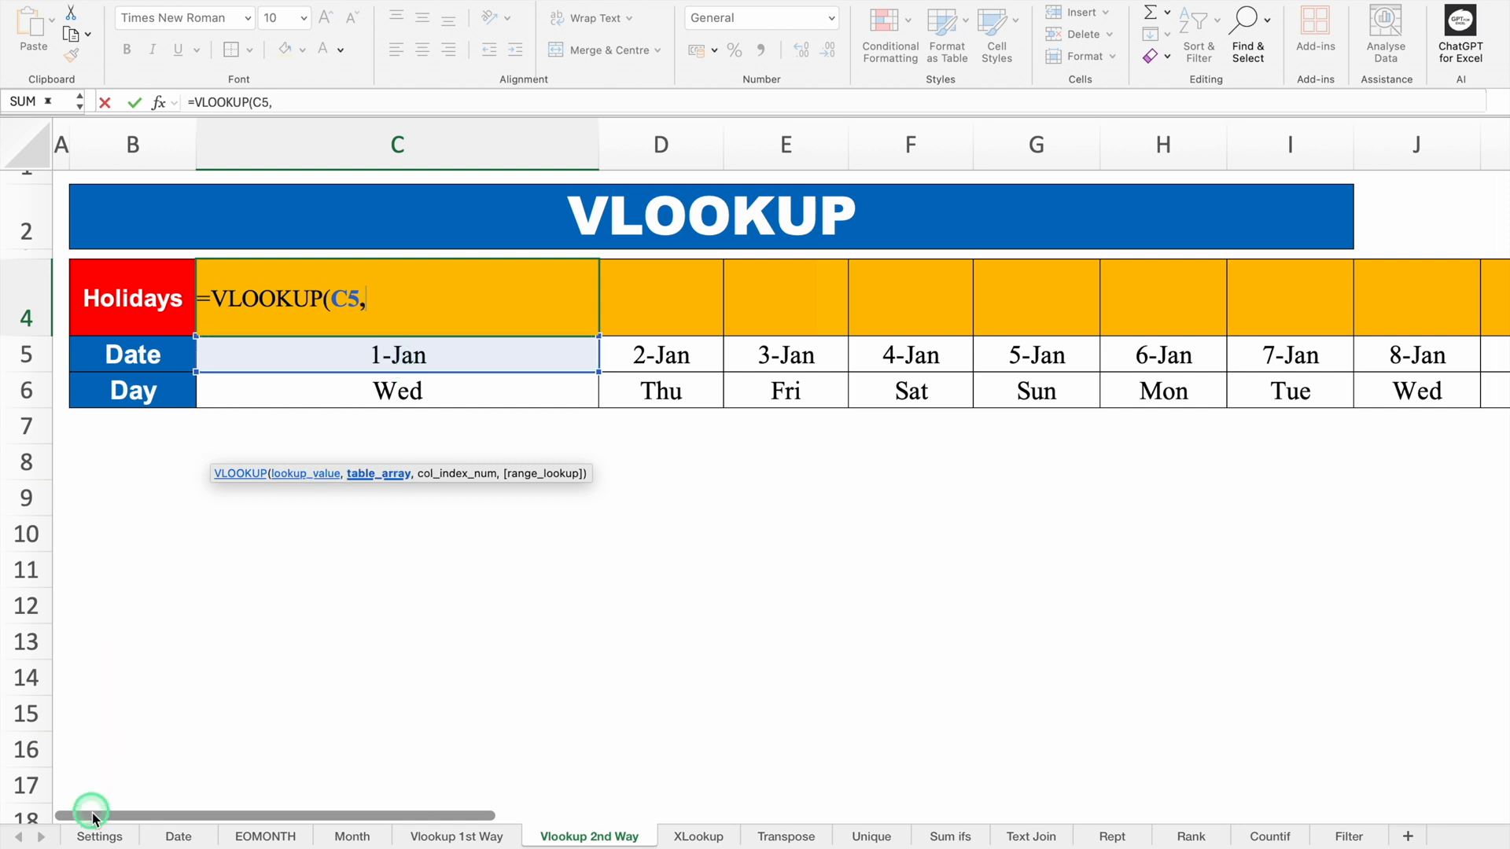
- Set the table array of the VLOOKUP in C4 to the absolute columns Settings!$B:$C
{"action": "left_click", "coordinate": [96, 838]}
{"action": "left_click", "coordinate": [141, 139]}
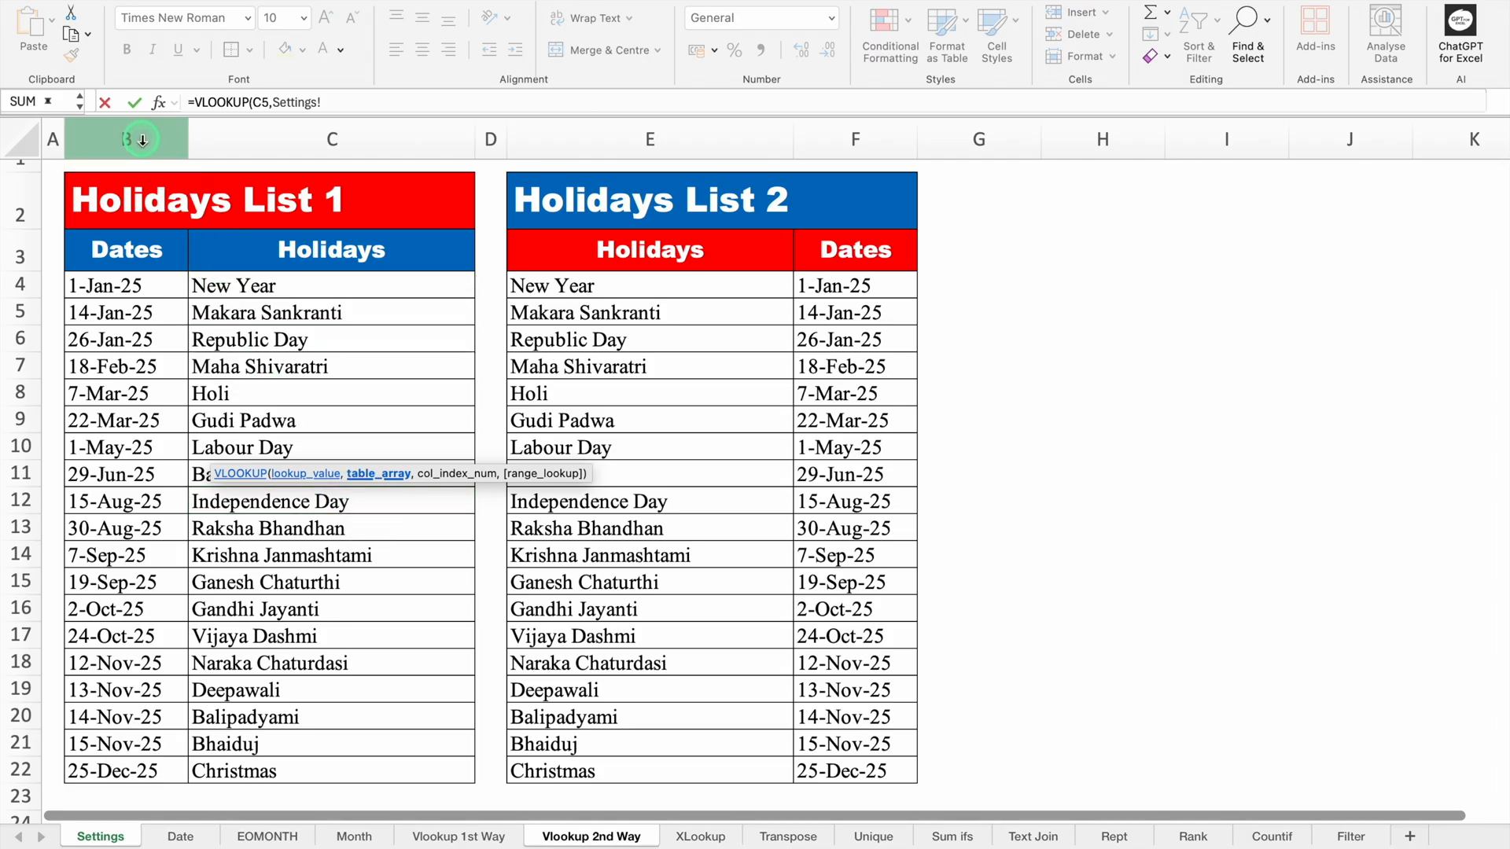
{"action": "left_click_drag", "start_coordinate": [142, 139], "coordinate": [347, 156]}
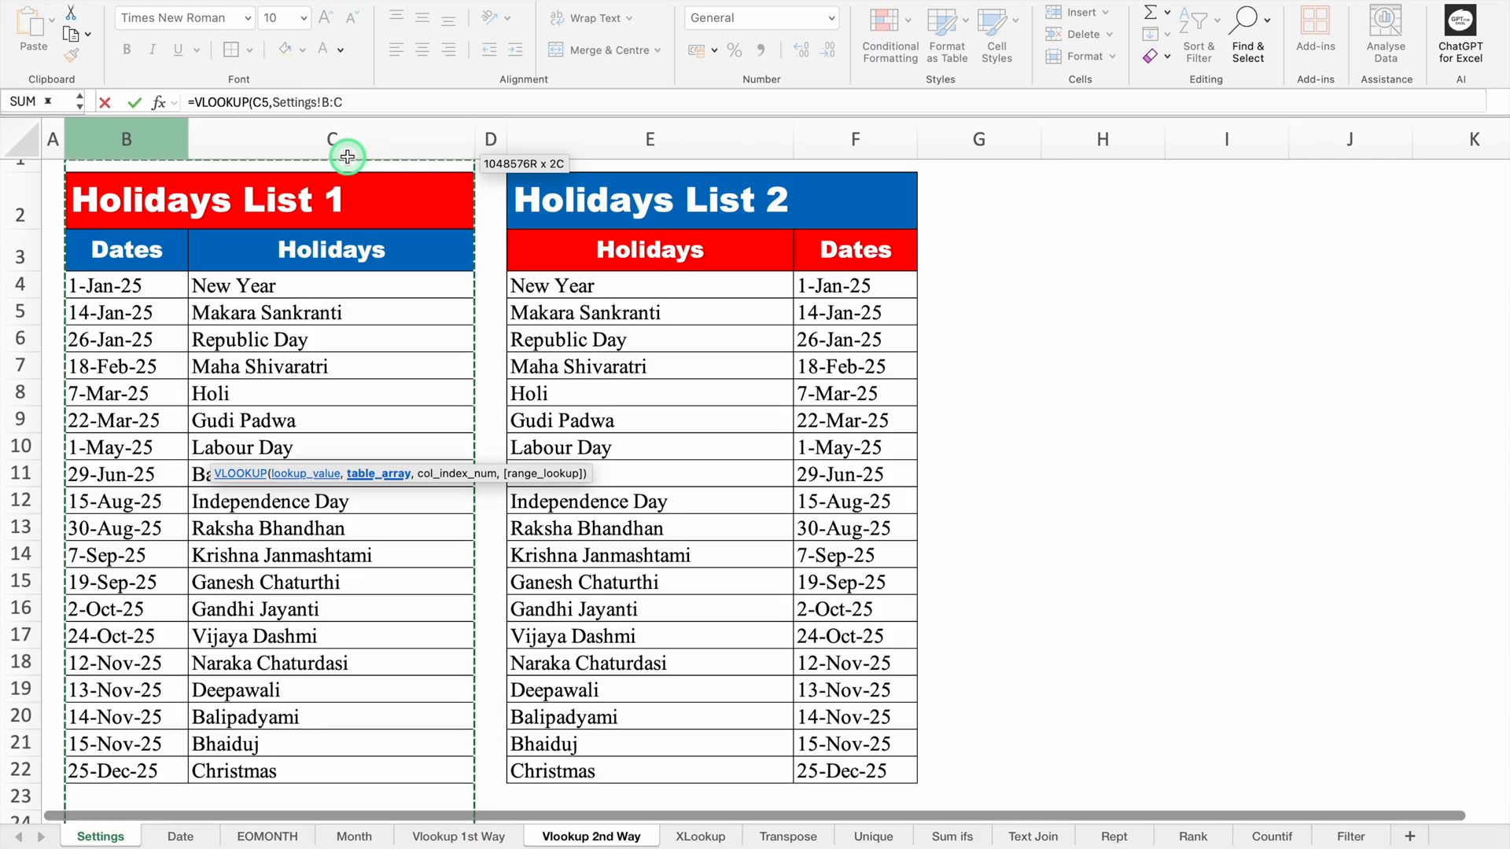
{"action": "key", "text": "F4"}
{"action": "type", "text": ","}
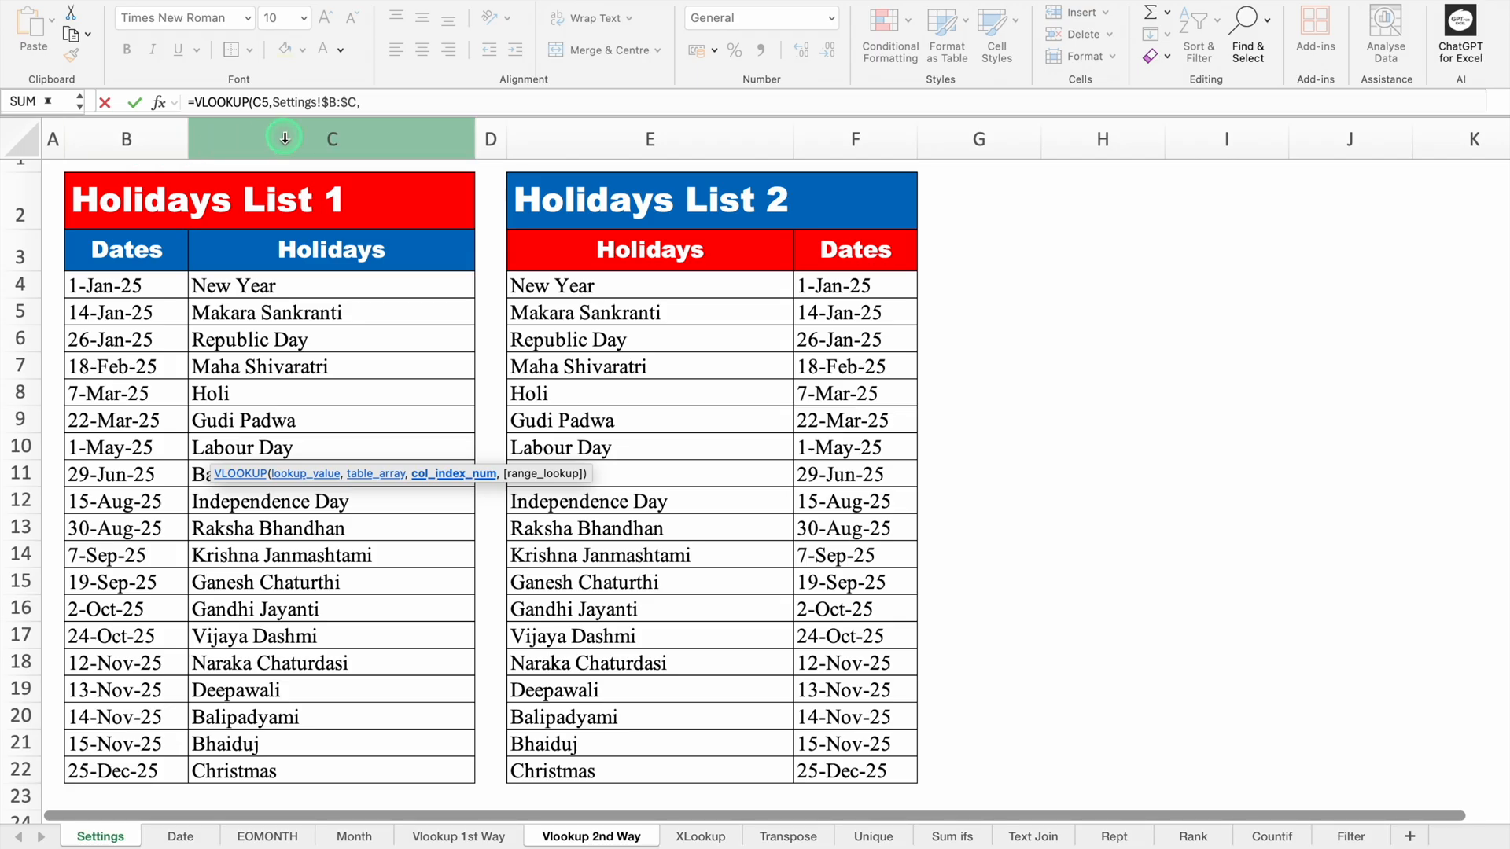
- Complete the formula with column index 2 and range lookup 0 as =VLOOKUP(C5,Settings!$B:$C,2,0), and fill it across to E4
{"action": "type", "text": "2,"}
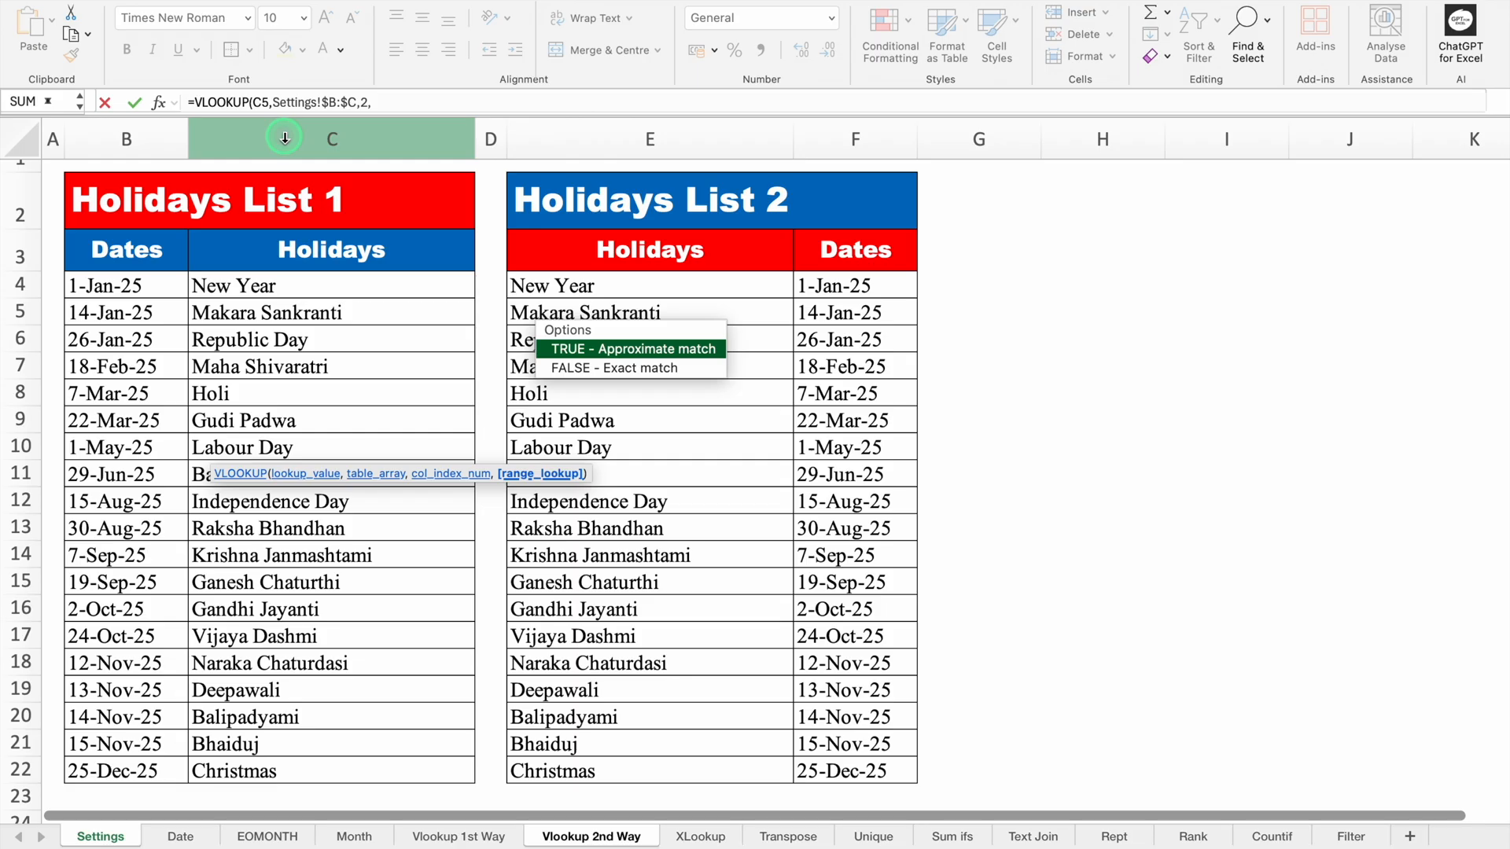
{"action": "type", "text": "0"}
{"action": "type", "text": ")"}
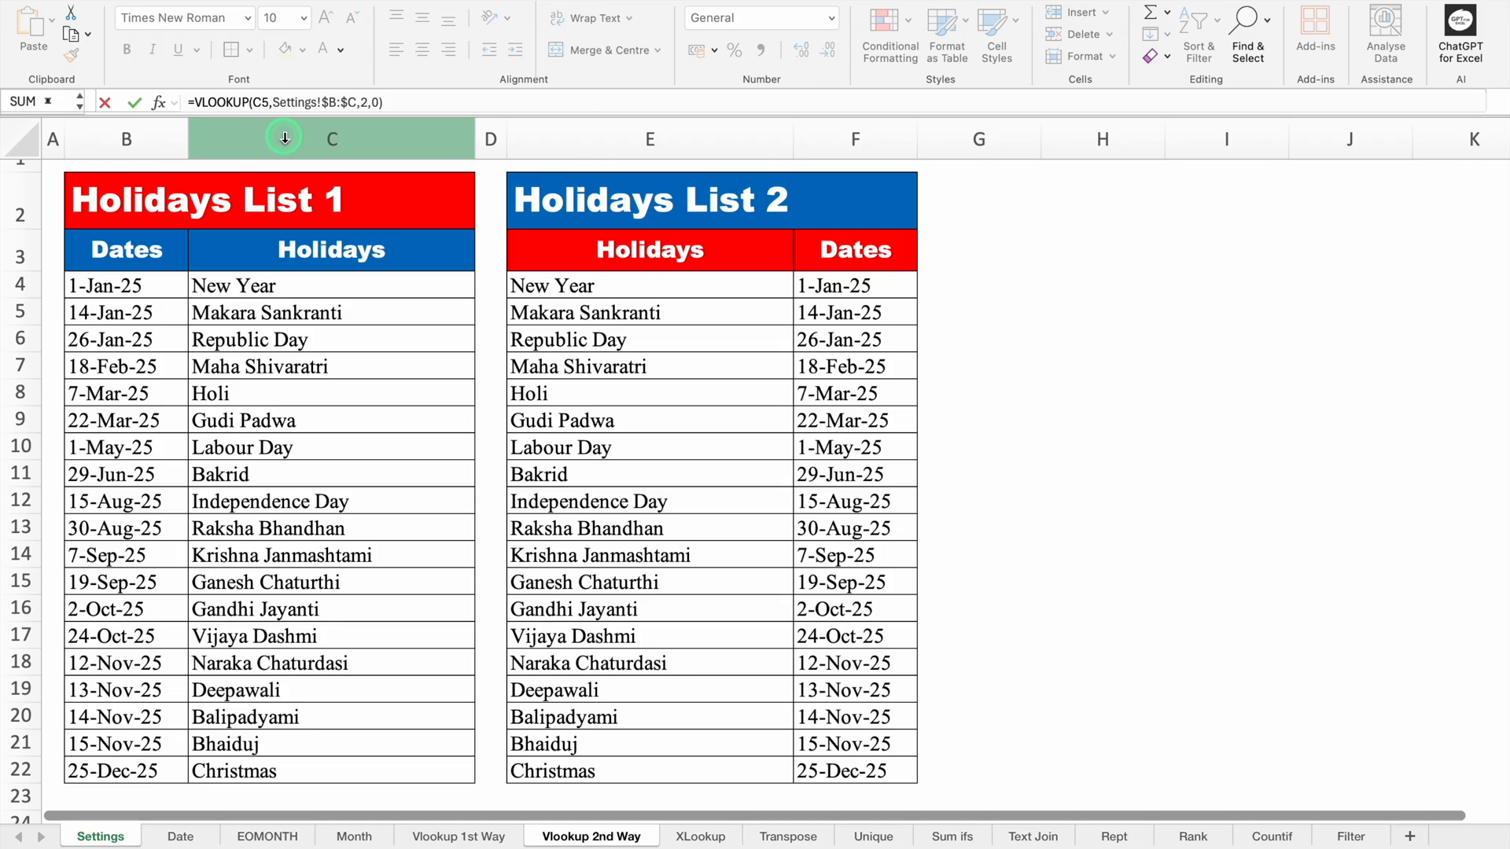
{"action": "key", "text": "Return"}
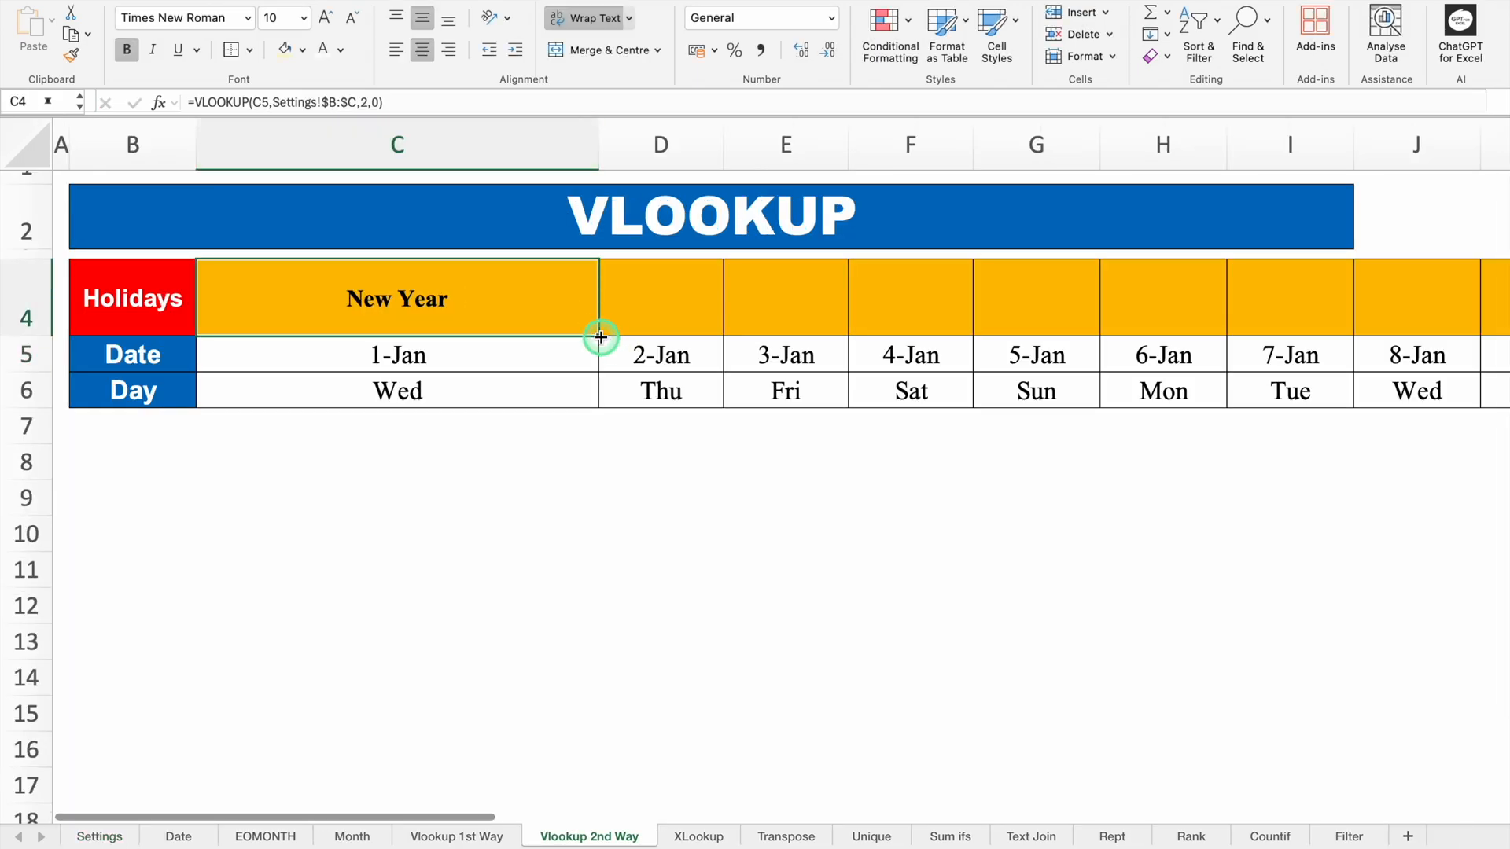
{"action": "left_click_drag", "start_coordinate": [600, 336], "coordinate": [890, 341]}
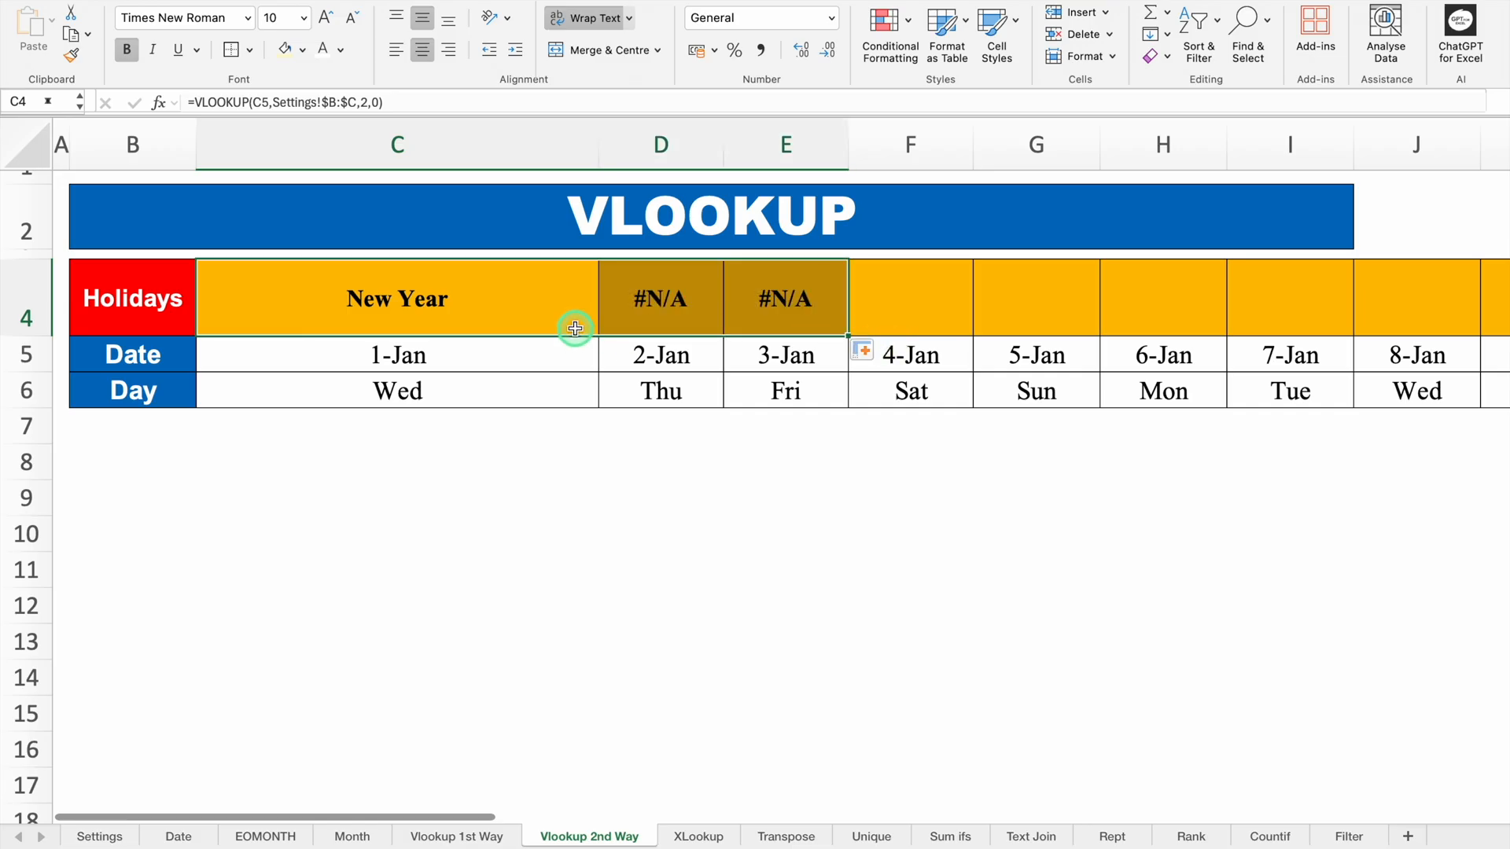
- Wrap the C4 formula in IFERROR with an empty string as the error value: =IFERROR(VLOOKUP(C5,Settings!$B:$C,2,0),"")
{"action": "left_click", "coordinate": [557, 308]}
{"action": "double_click", "coordinate": [473, 299]}
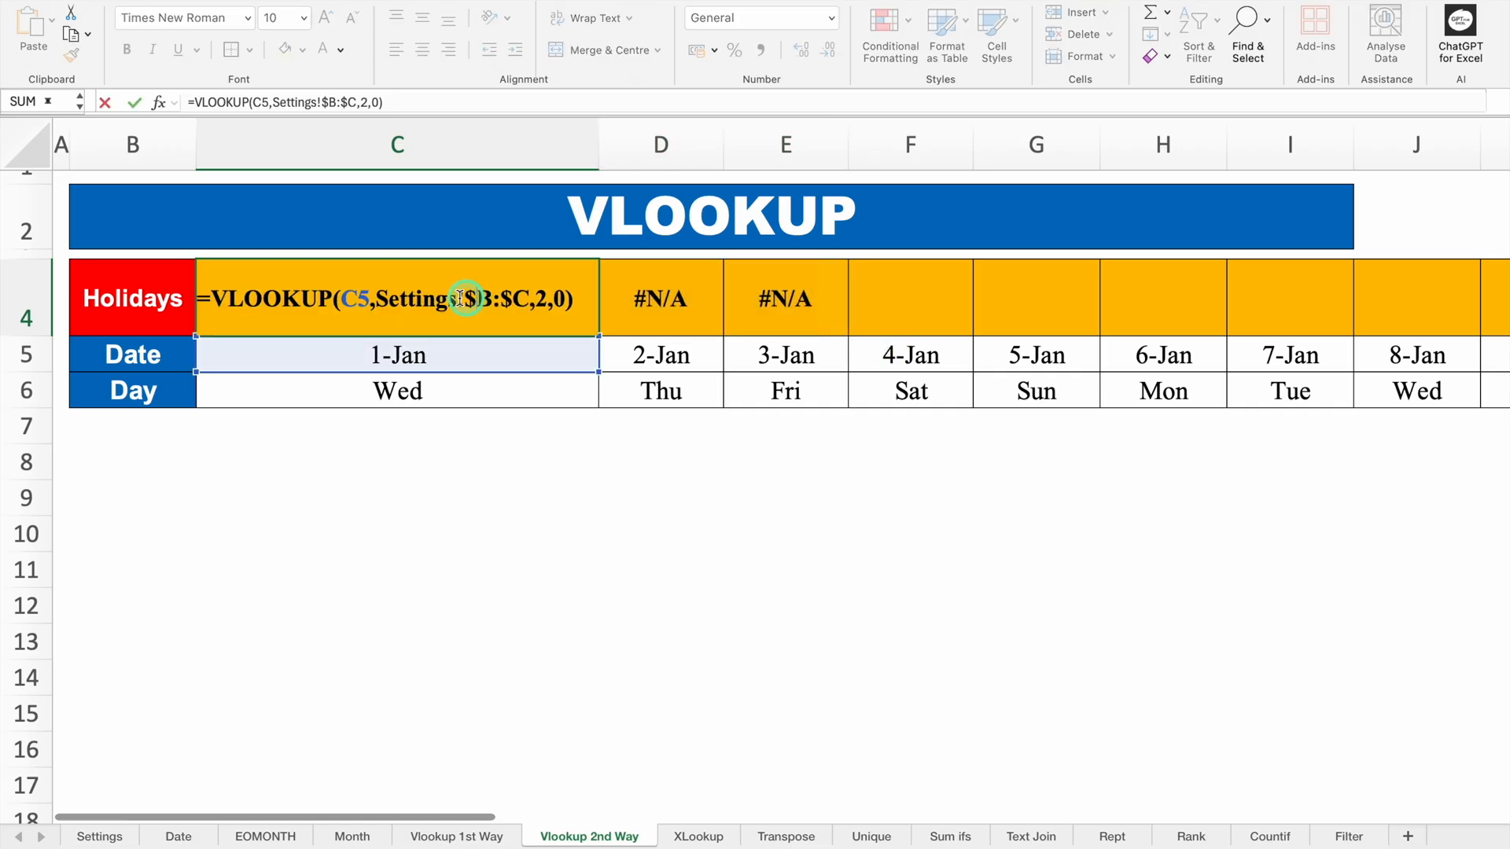
{"action": "left_click", "coordinate": [210, 298]}
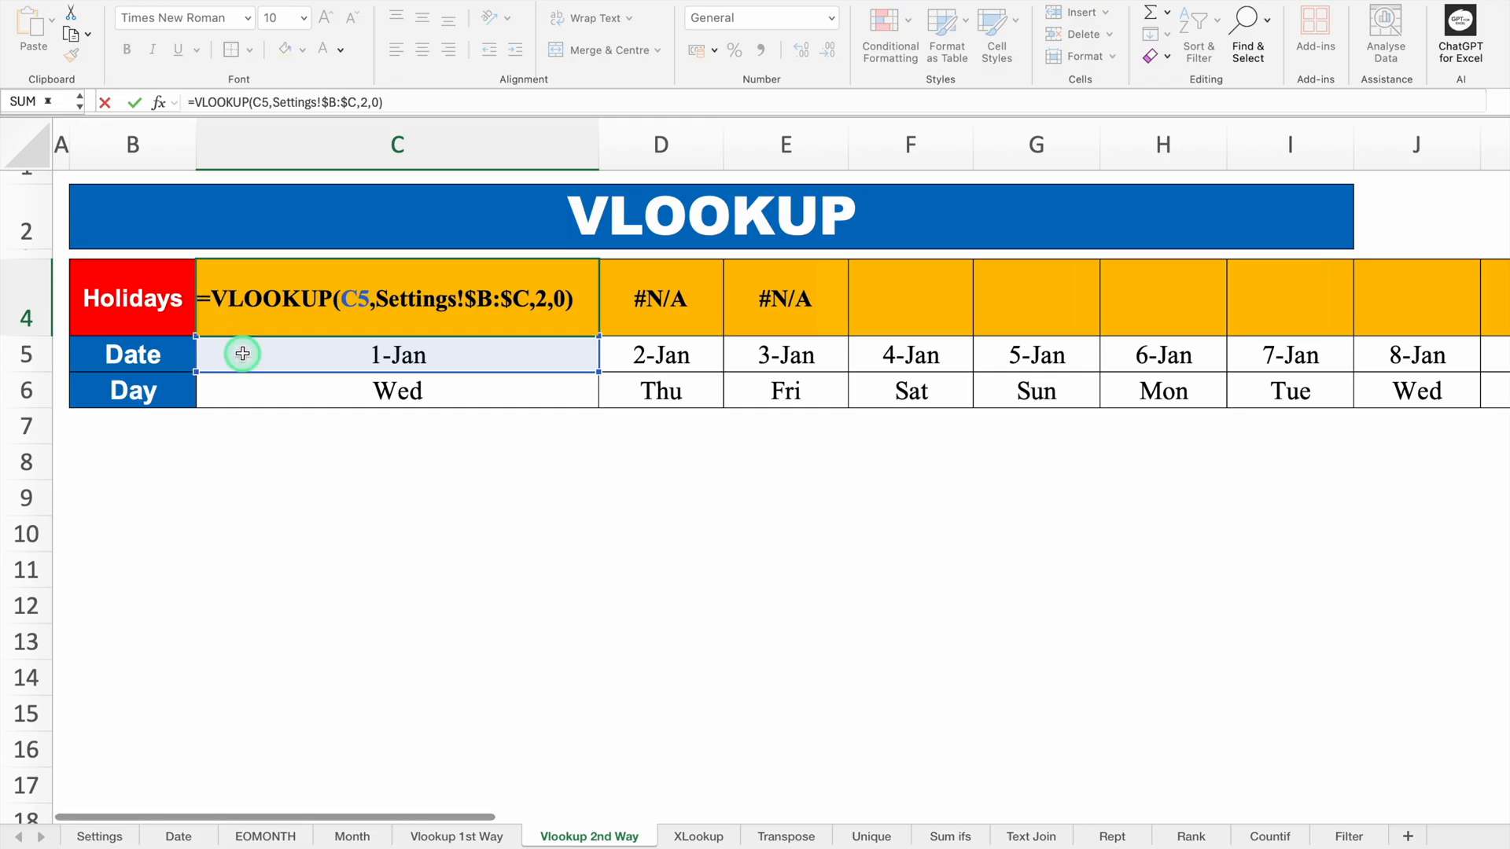
{"action": "type", "text": "IFERROR("}
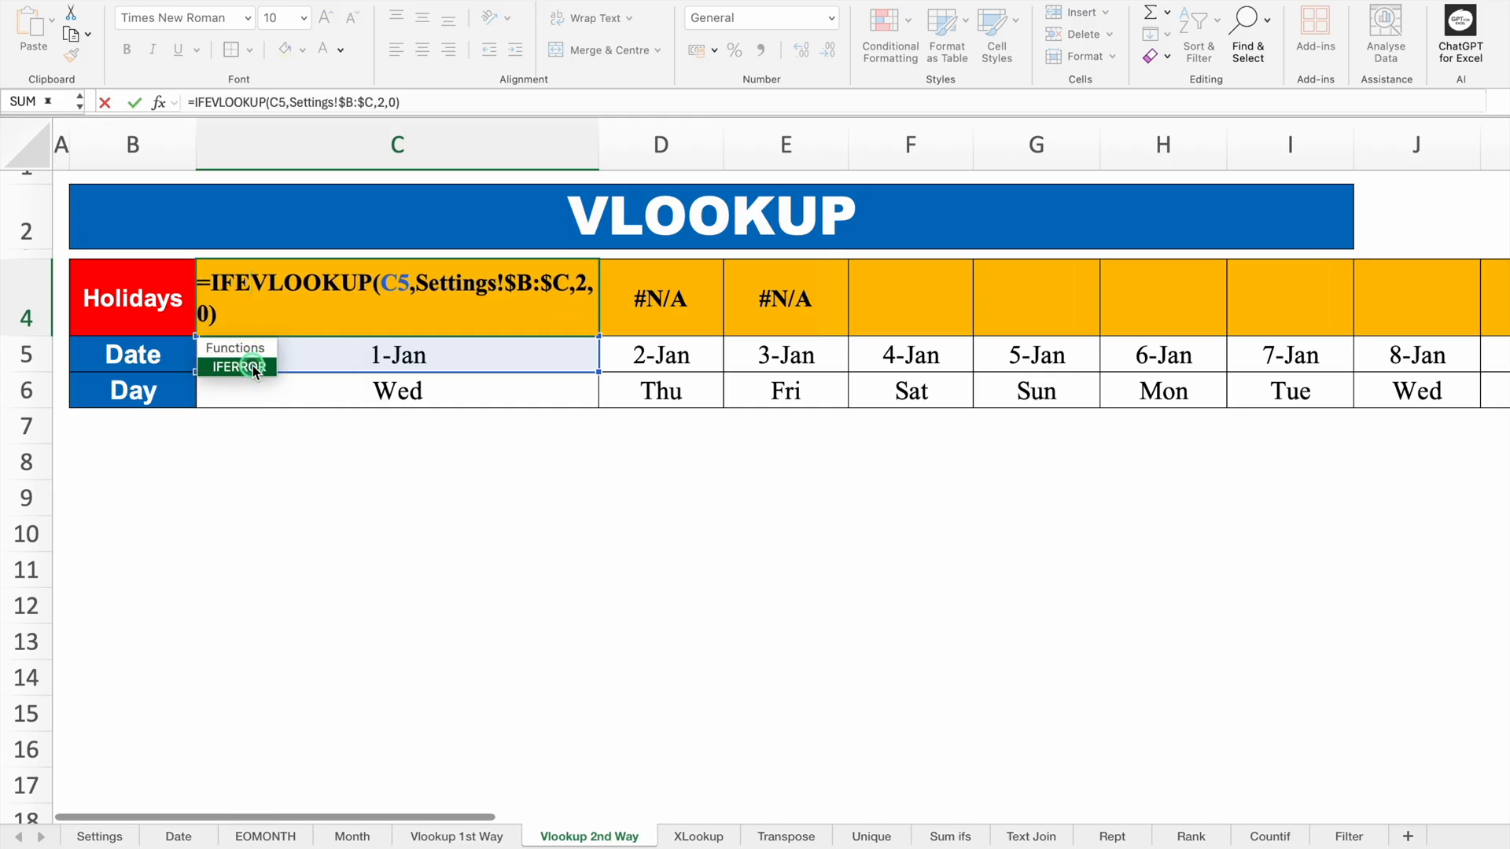
{"action": "left_click", "coordinate": [330, 315]}
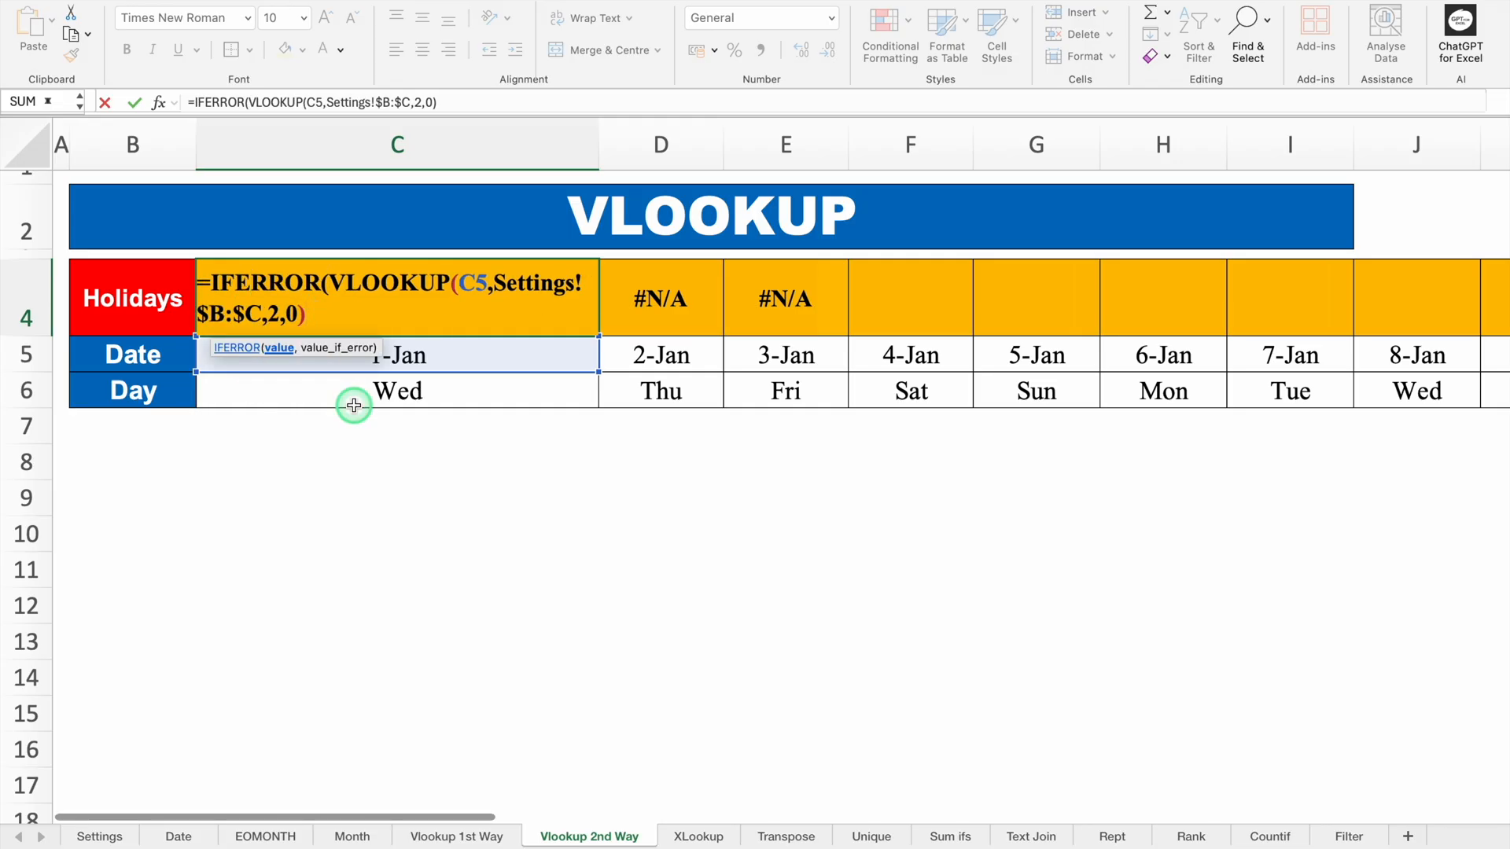
{"action": "type", "text": ",\"\""}
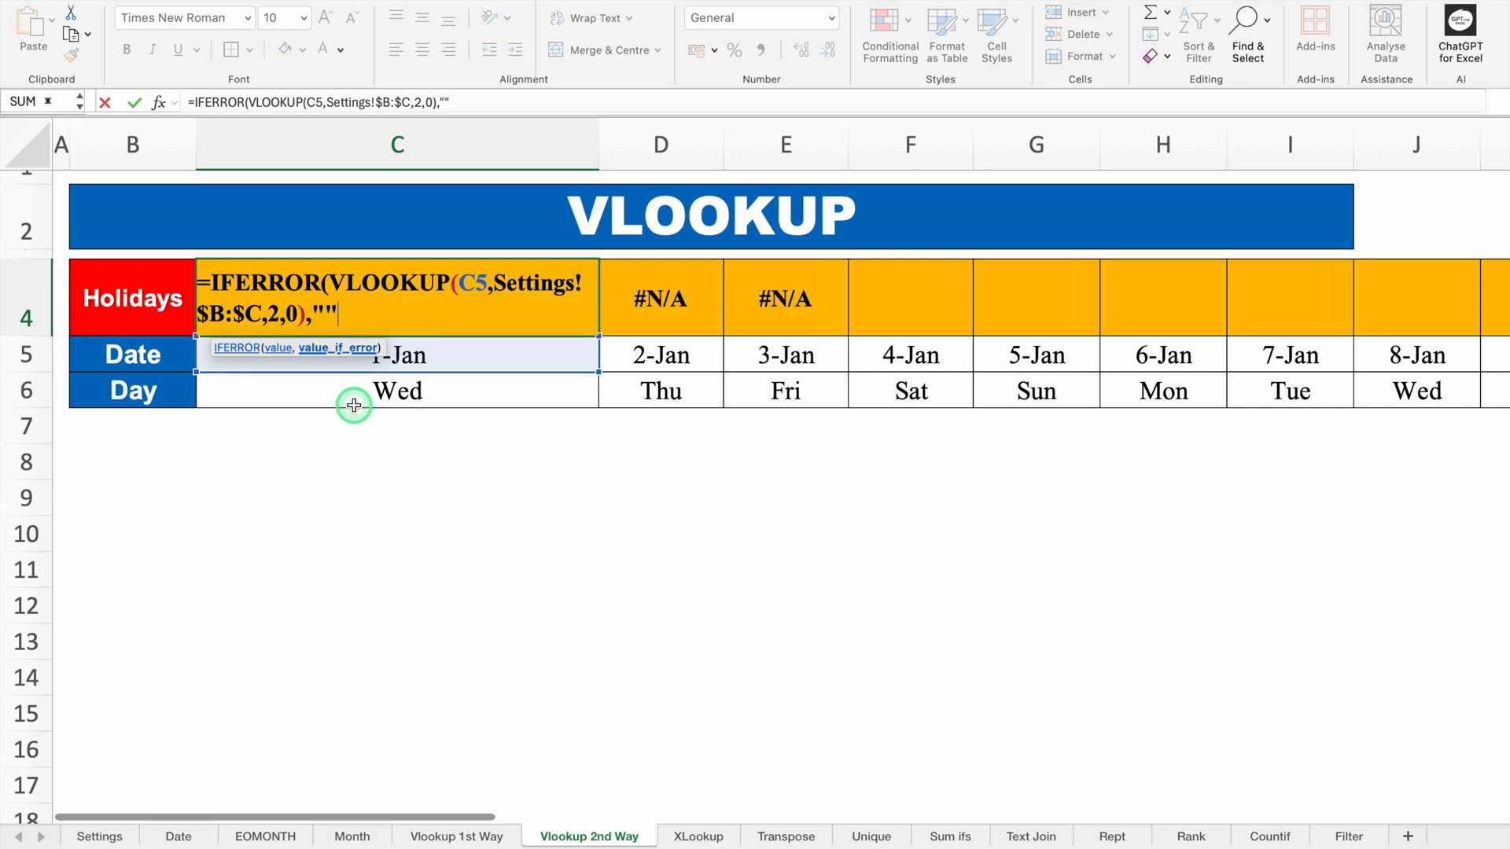
{"action": "type", "text": ")"}
{"action": "key", "text": "Return"}
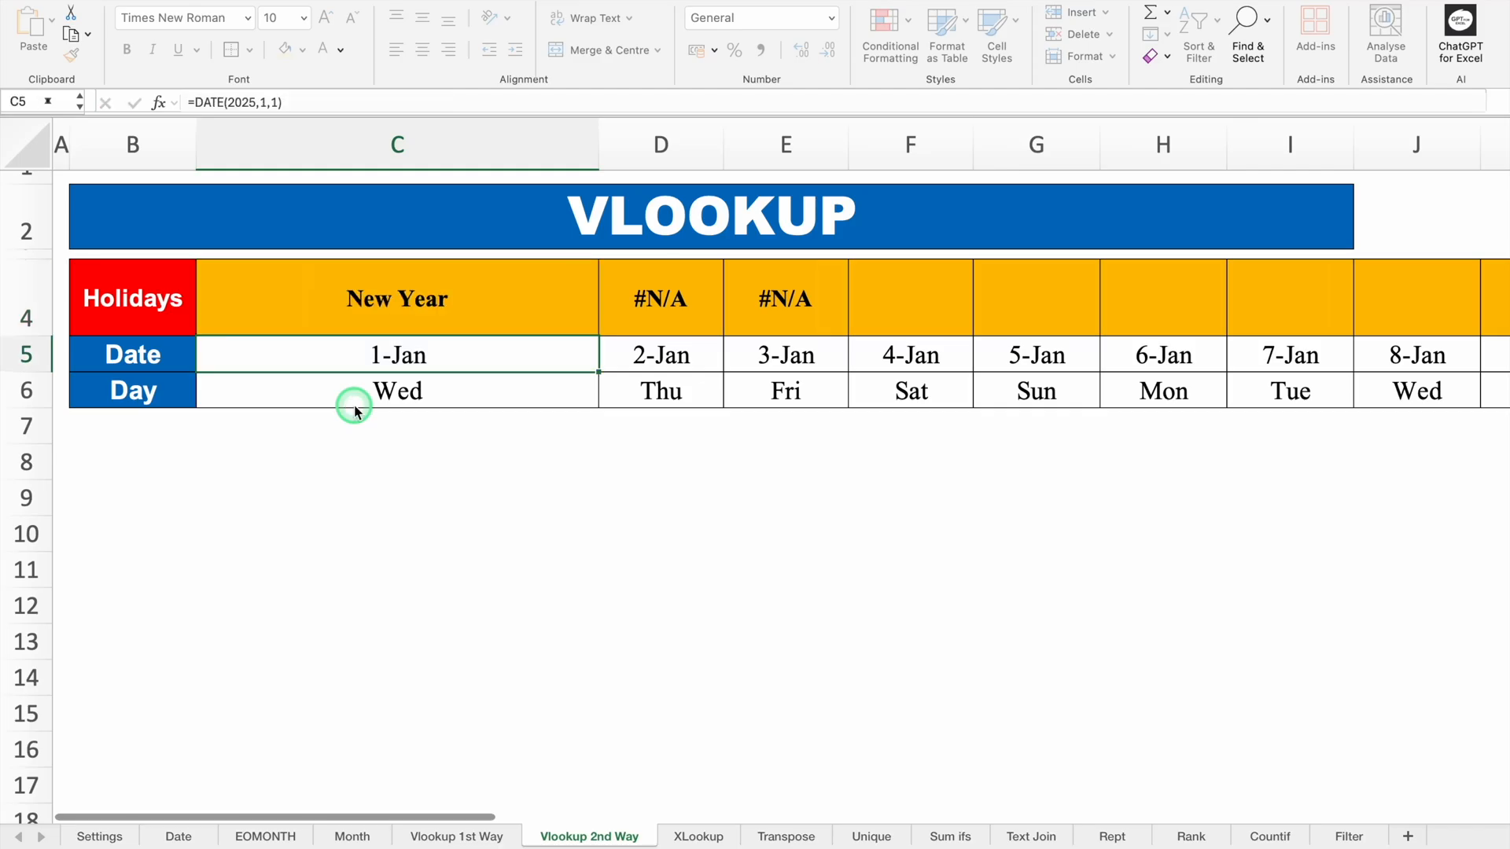
- Fill the IFERROR formula from C4 across the Holidays row to 31-Jan and review the row
{"action": "left_click", "coordinate": [550, 322]}
{"action": "left_click_drag", "start_coordinate": [599, 336], "coordinate": [1348, 354]}
{"action": "left_click", "coordinate": [1011, 536]}
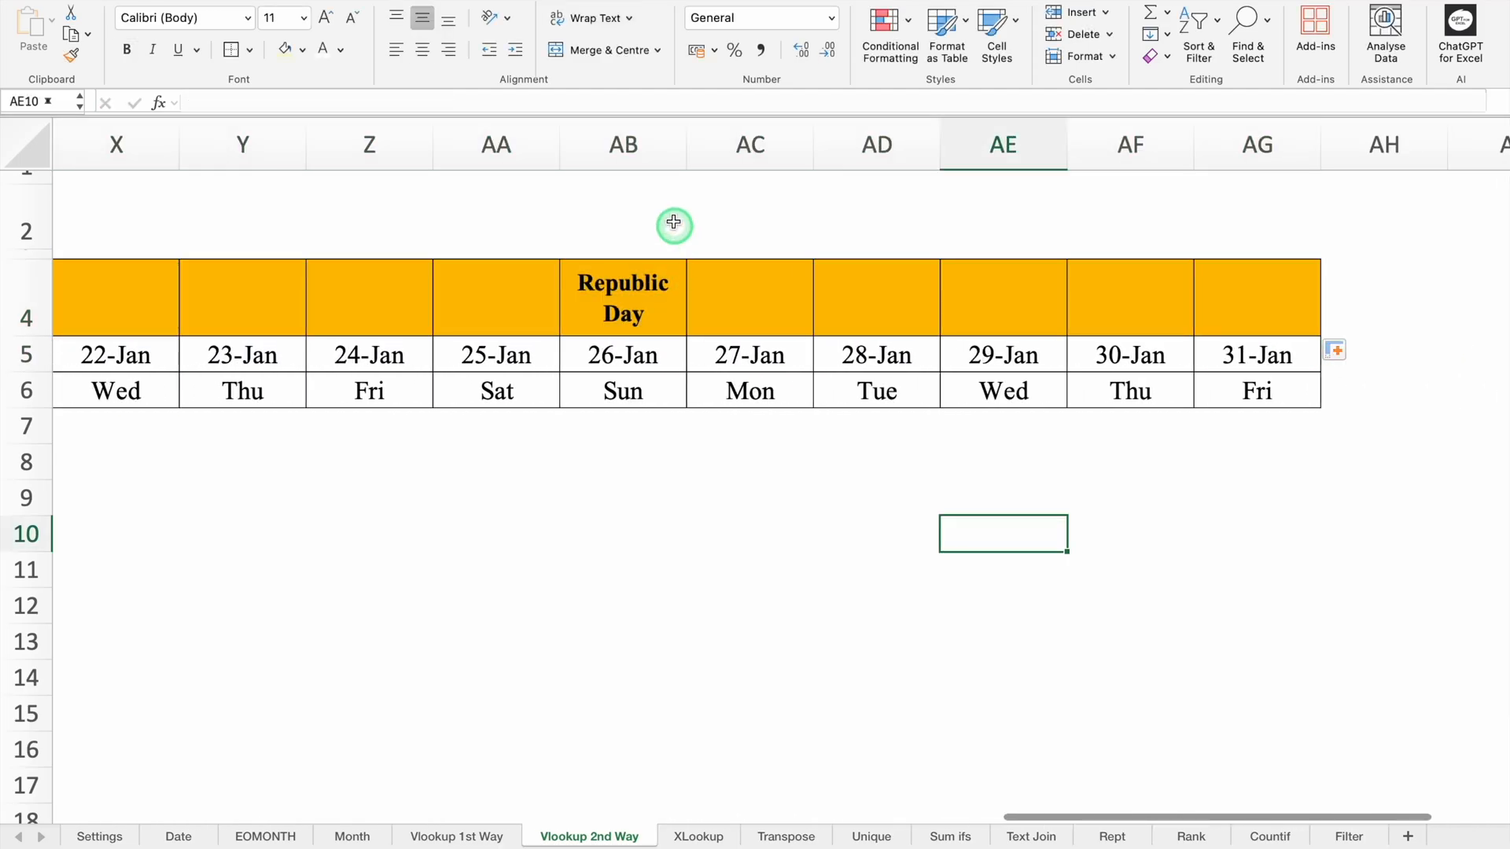
{"action": "left_click_drag", "start_coordinate": [1245, 810], "coordinate": [74, 735]}
{"action": "left_click", "coordinate": [270, 559]}
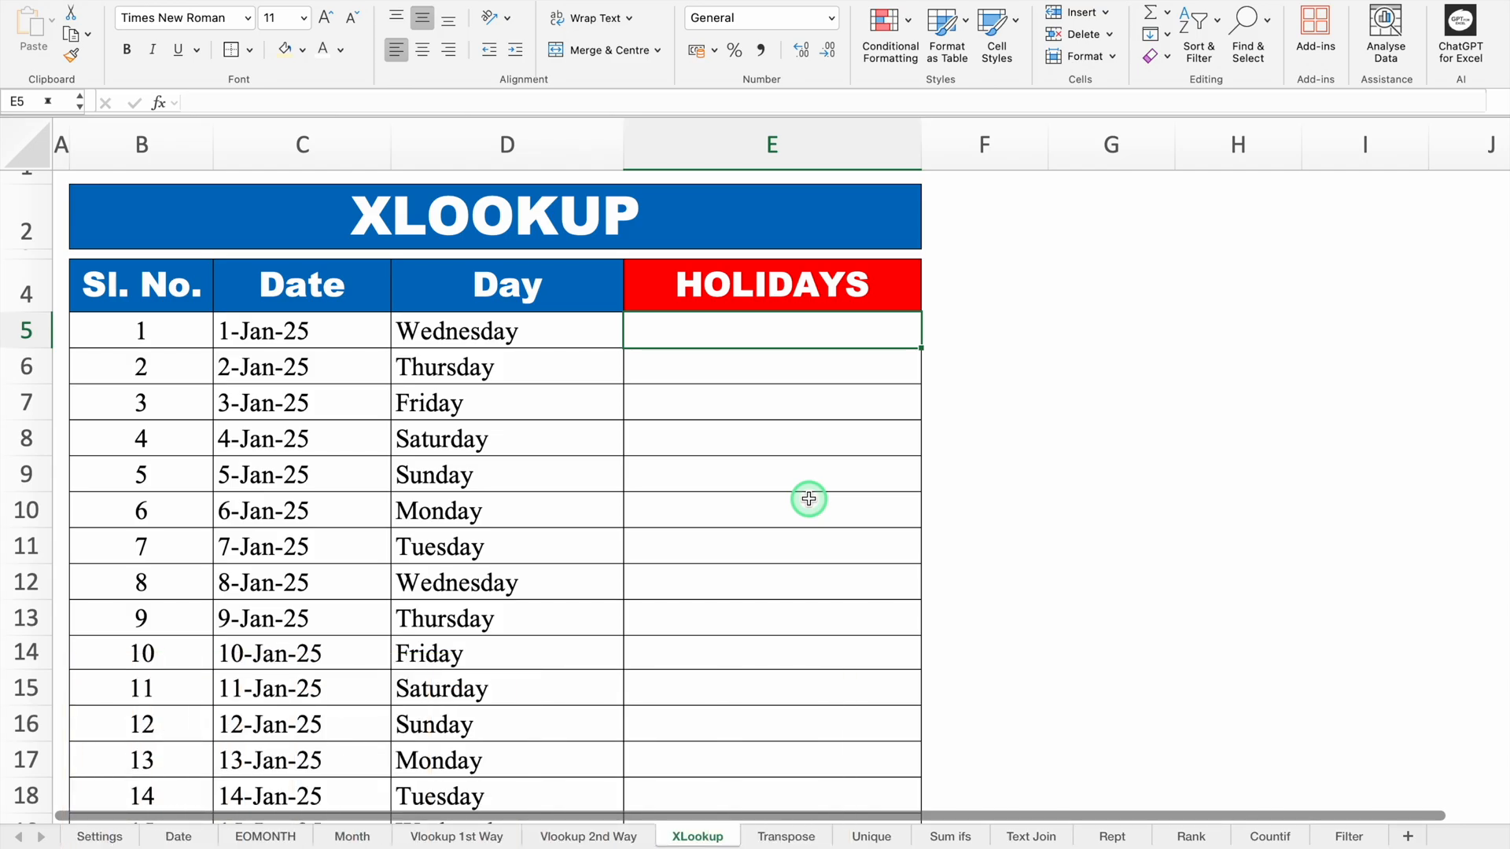
- Start an XLOOKUP formula in E5 of the XLookup sheet with C5 as the lookup value
{"action": "type", "text": "="}
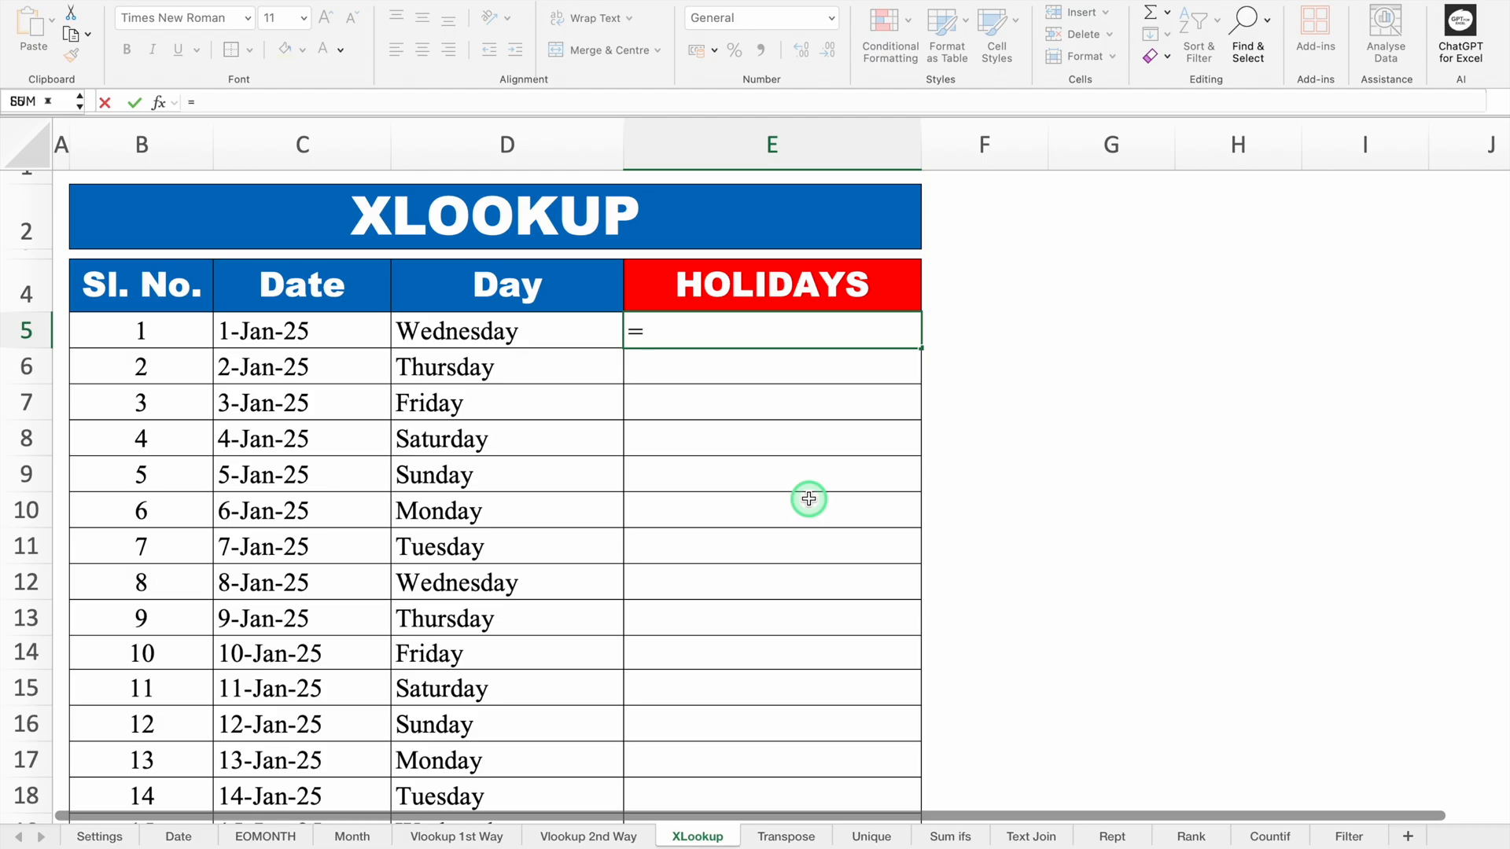
{"action": "type", "text": "XL"}
{"action": "double_click", "coordinate": [671, 379]}
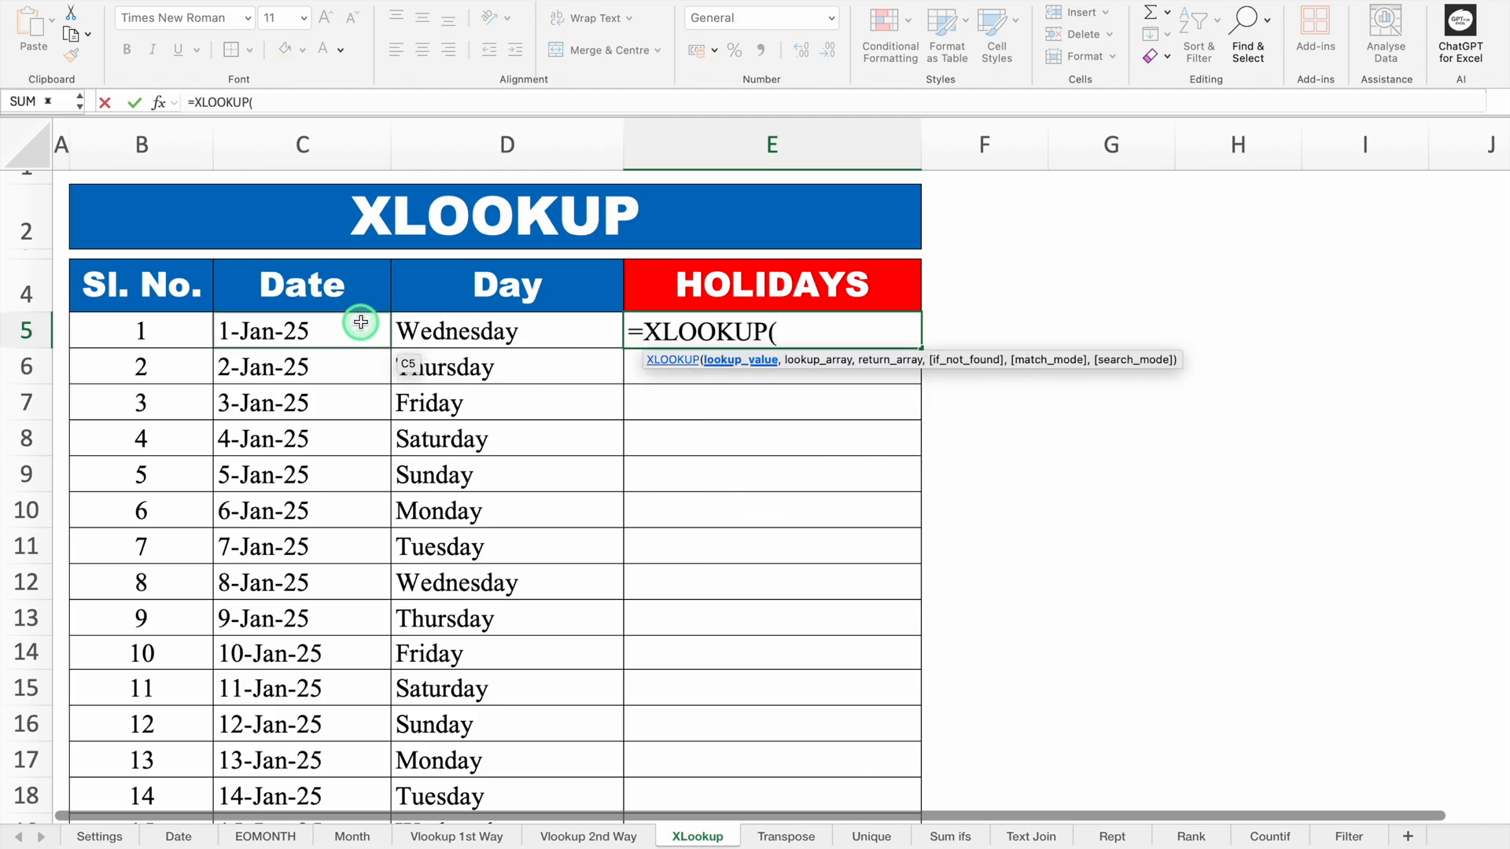
{"action": "left_click", "coordinate": [315, 328]}
{"action": "type", "text": ","}
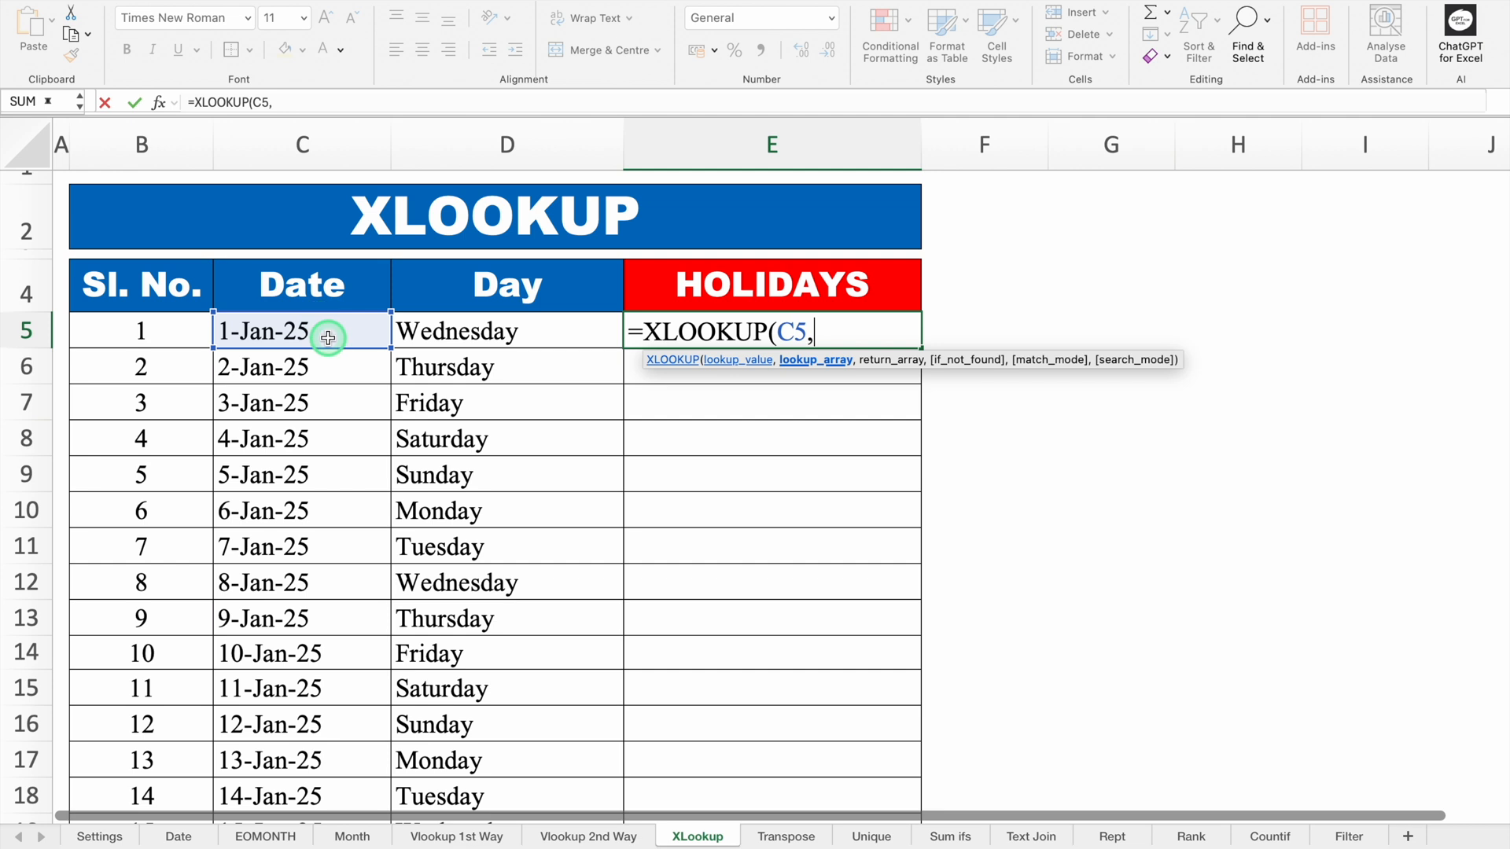
- Set the XLOOKUP lookup array to the Dates column of Holidays List 2 as the absolute range Settings!$F:$F
{"action": "left_click", "coordinate": [102, 835]}
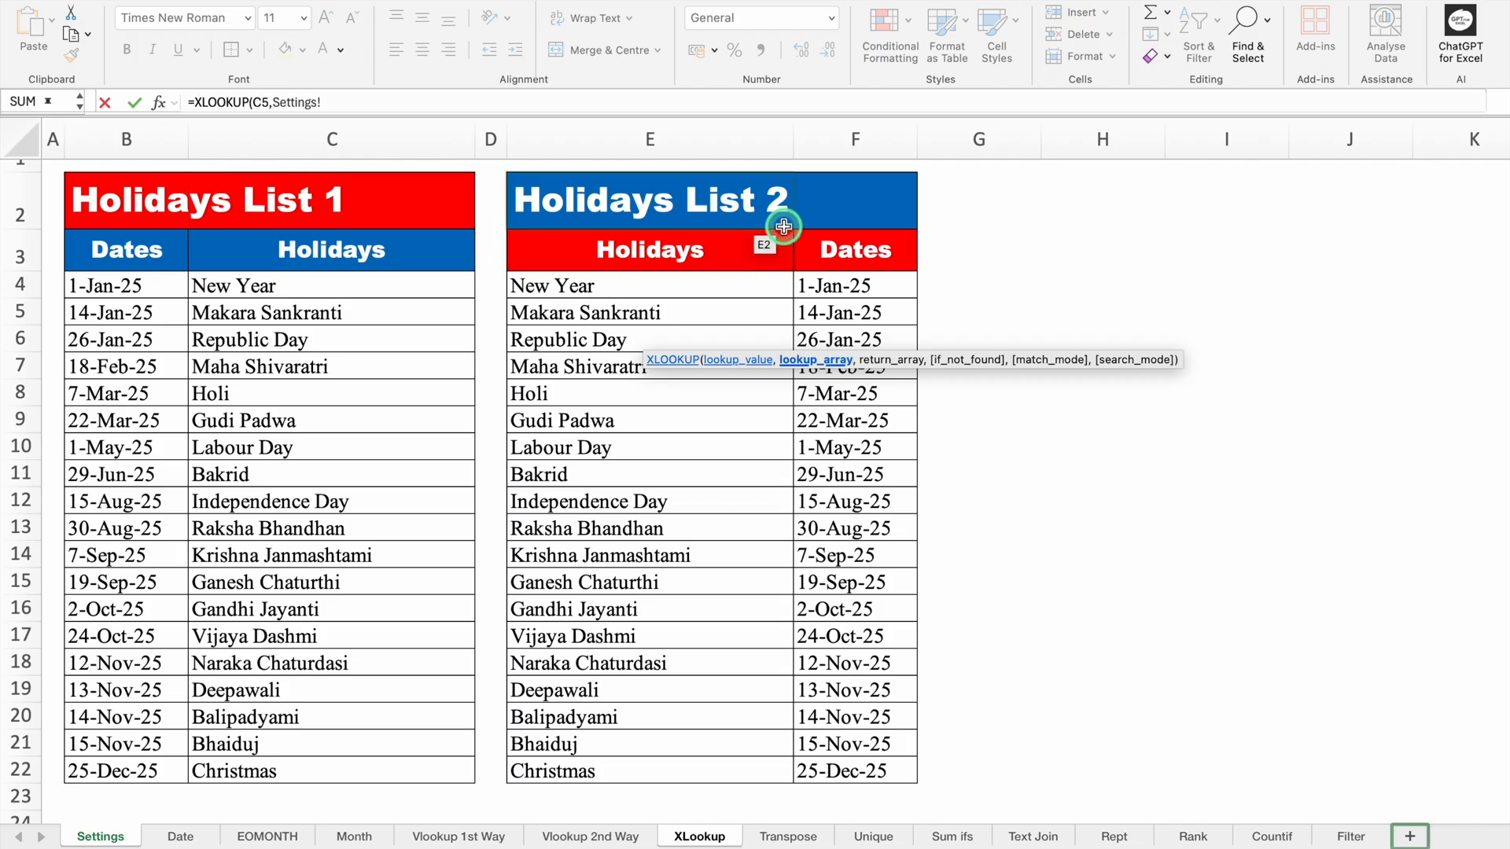
{"action": "left_click", "coordinate": [863, 130]}
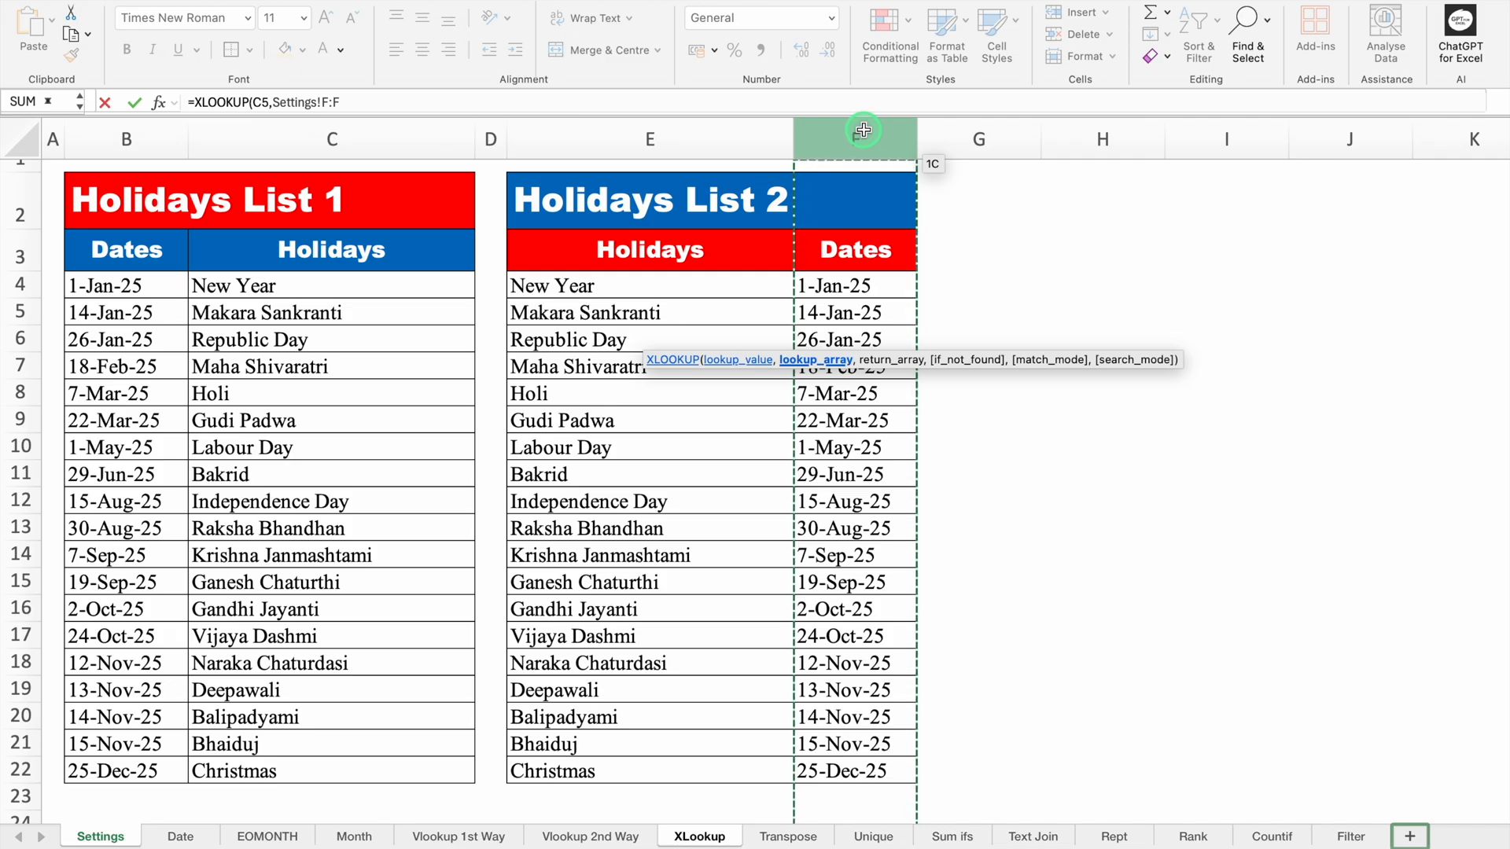
{"action": "key", "text": "F4"}
{"action": "type", "text": ","}
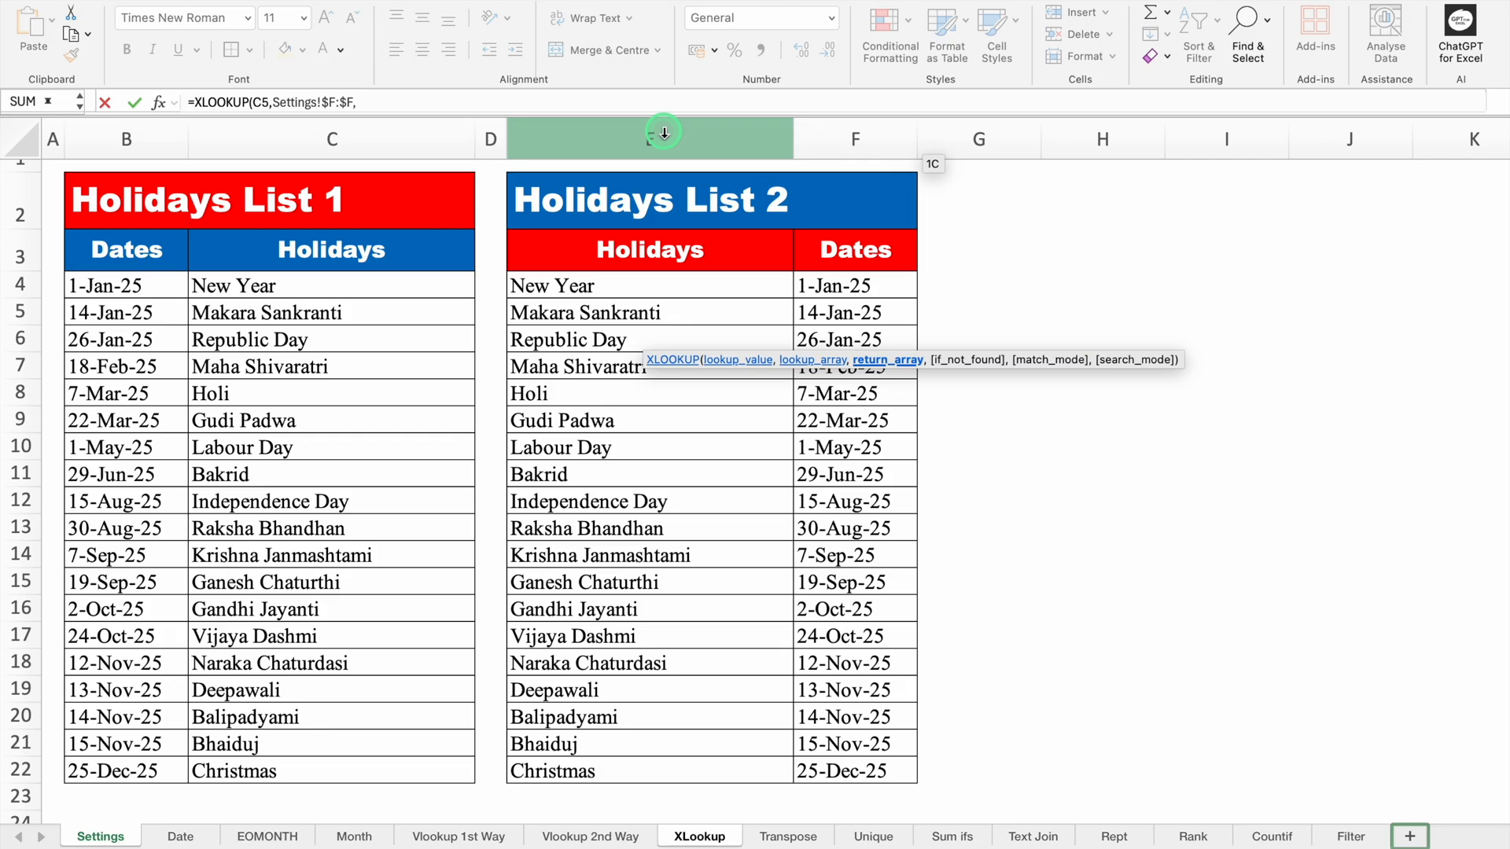
- Set the XLOOKUP return array to the absolute column Settings!$C:$C and the if_not_found argument to an empty string
{"action": "left_click", "coordinate": [301, 128]}
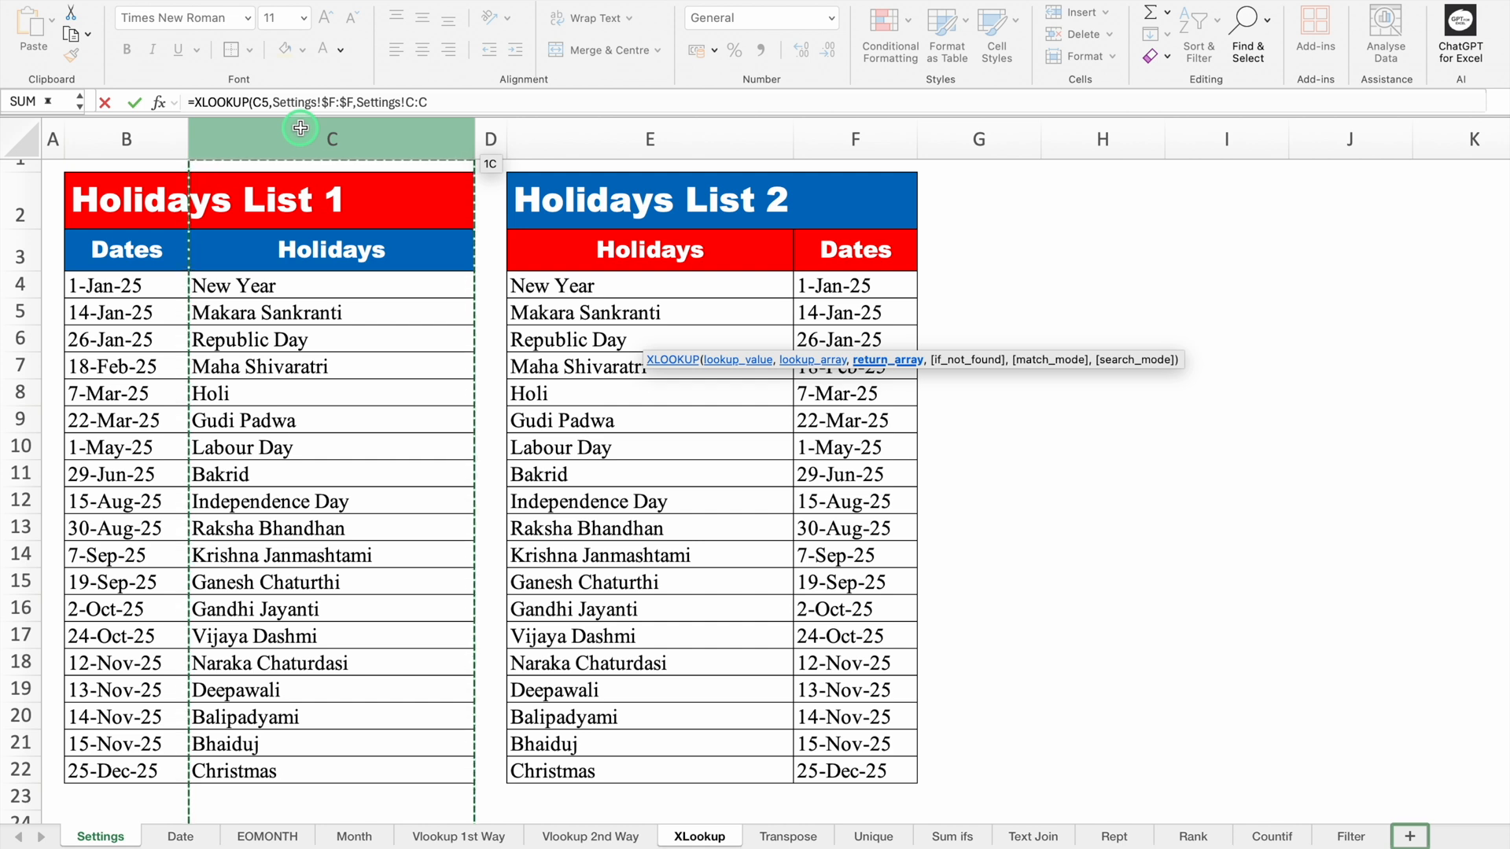
{"action": "key", "text": "F4"}
{"action": "type", "text": ","}
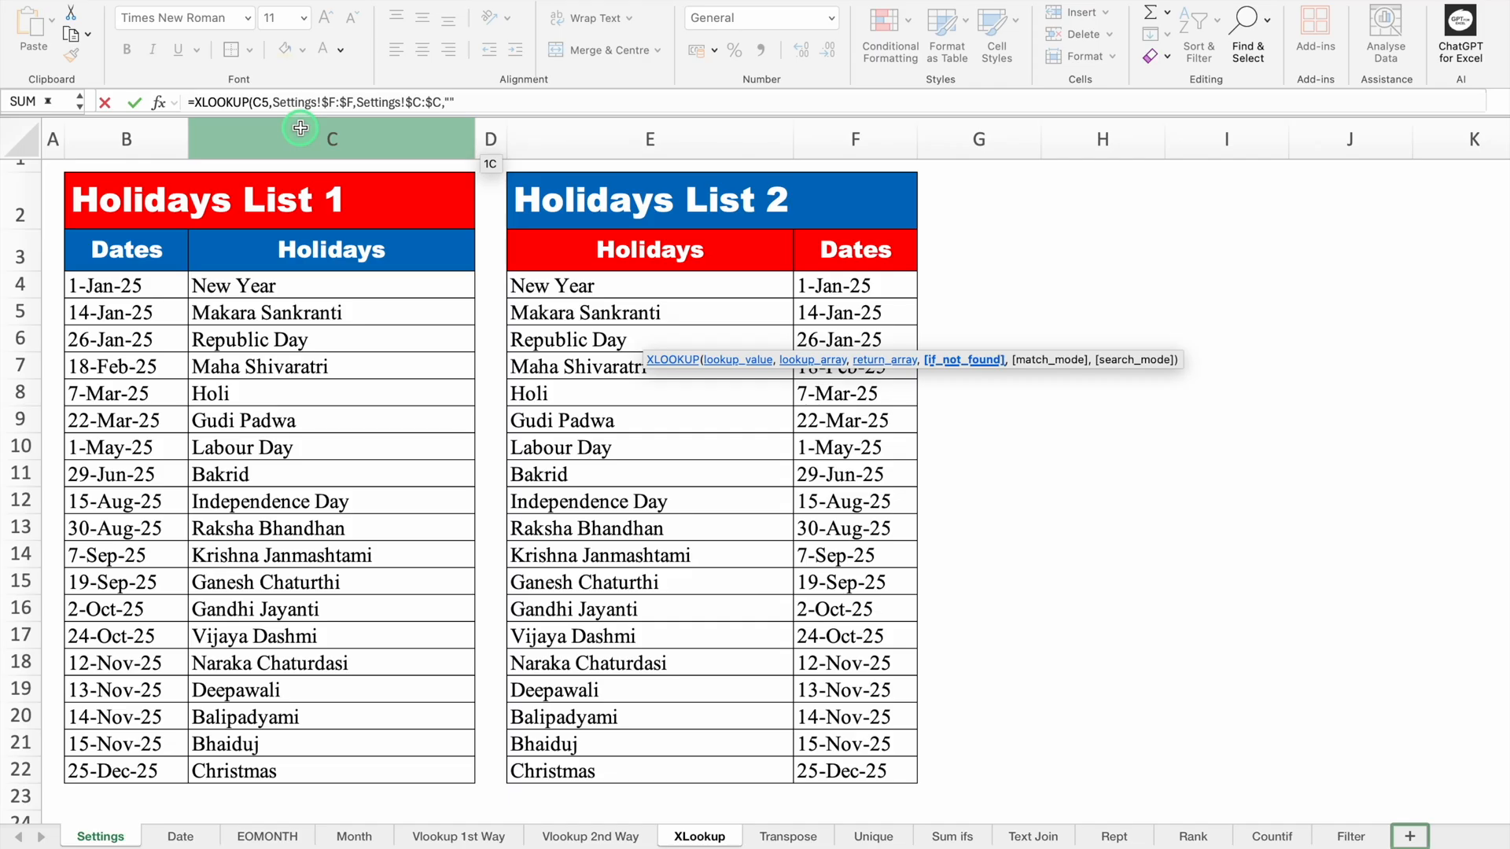
- Complete the XLOOKUP formula in E5, fill it down the HOLIDAYS column and review the filled rows
{"action": "type", "text": ")"}
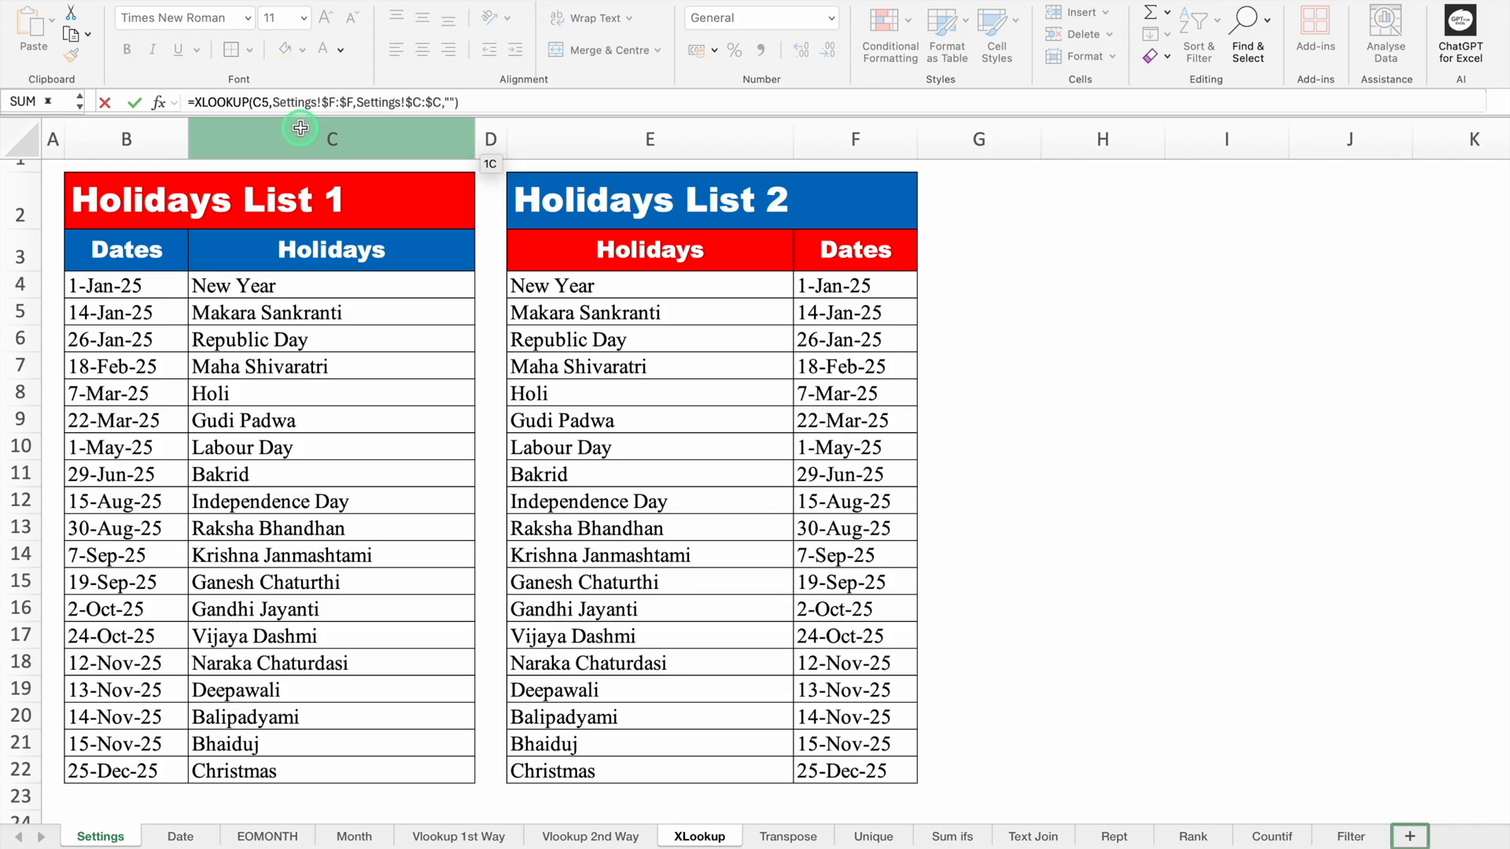
{"action": "key", "text": "Return"}
{"action": "left_click", "coordinate": [785, 330]}
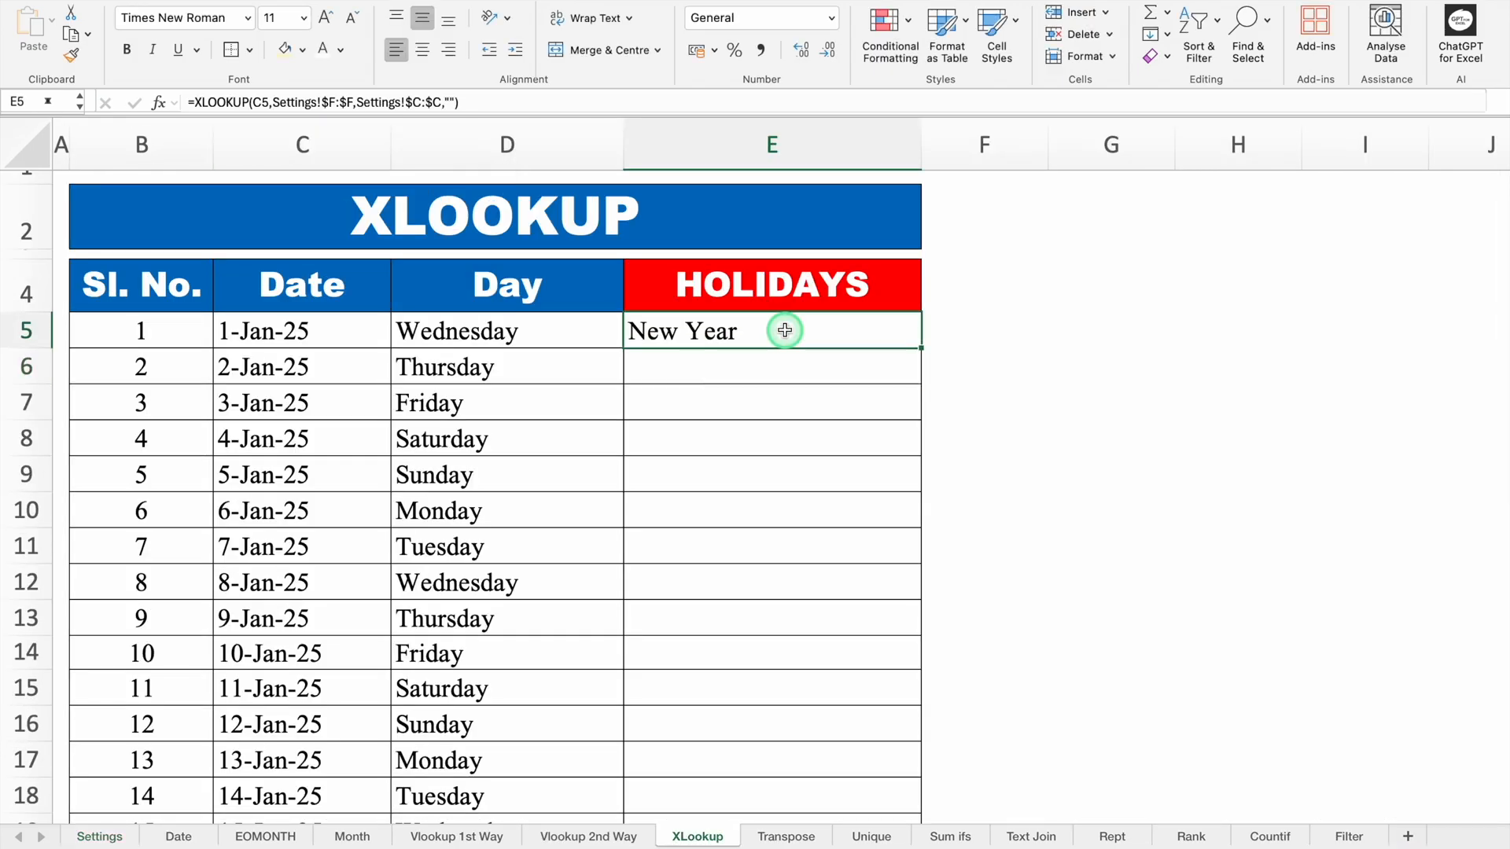
{"action": "double_click", "coordinate": [919, 351]}
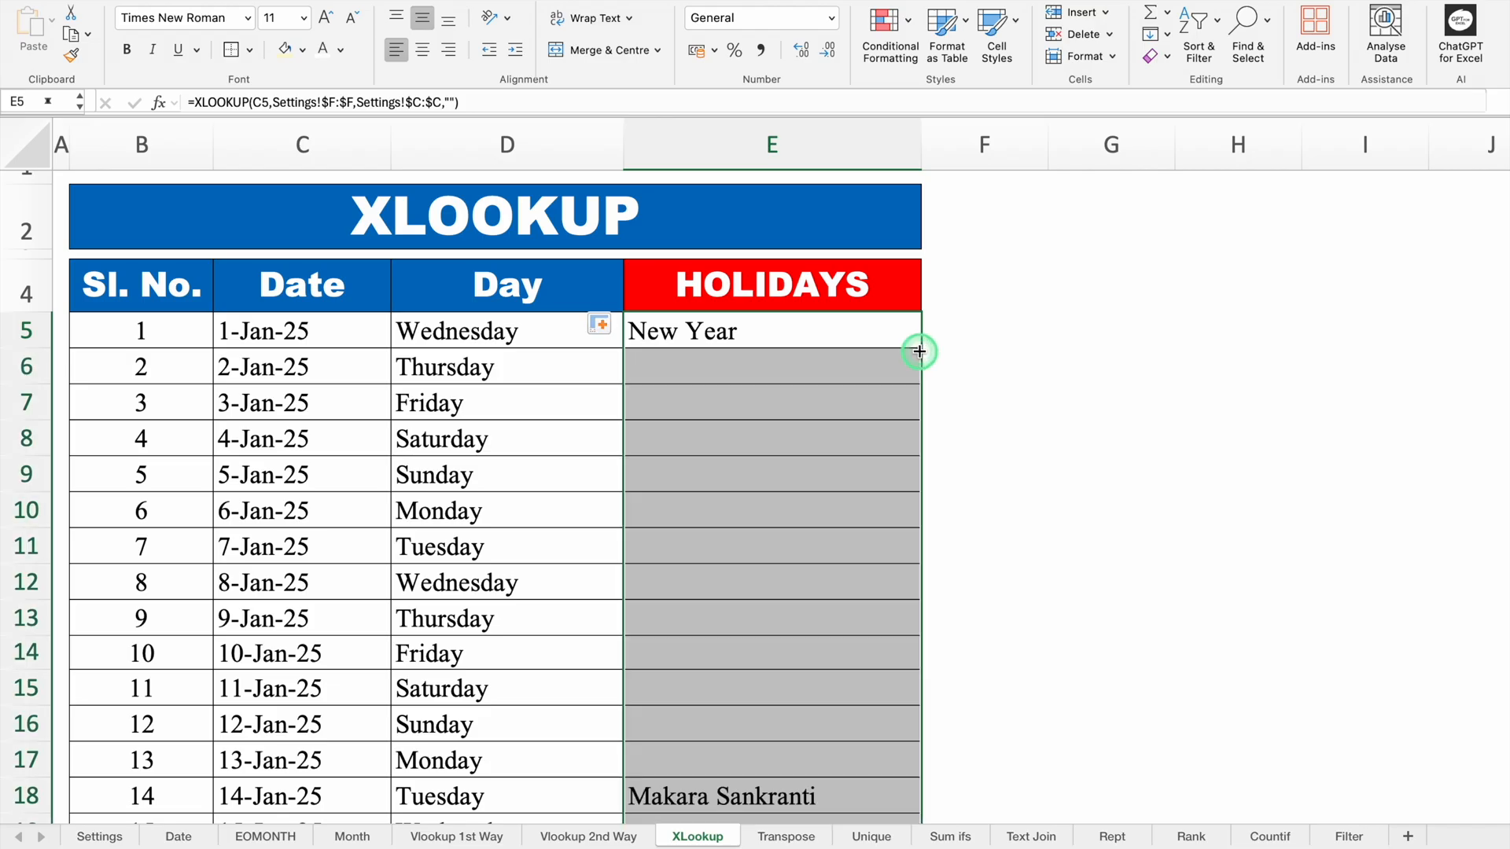
{"action": "left_click", "coordinate": [1003, 361]}
{"action": "left_click", "coordinate": [865, 373]}
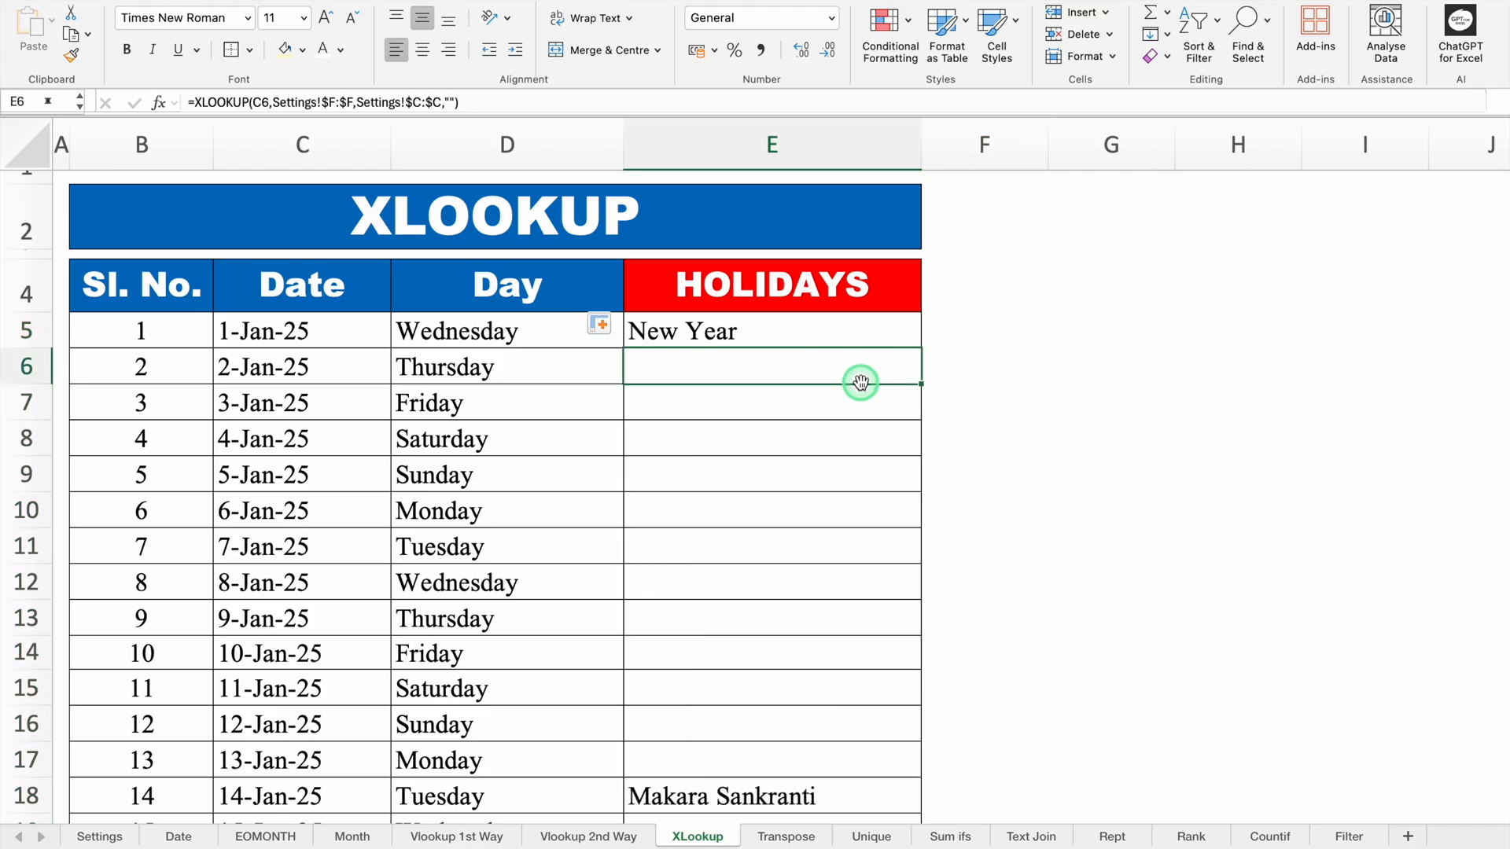
{"action": "left_click_drag", "start_coordinate": [1502, 252], "coordinate": [1500, 202]}
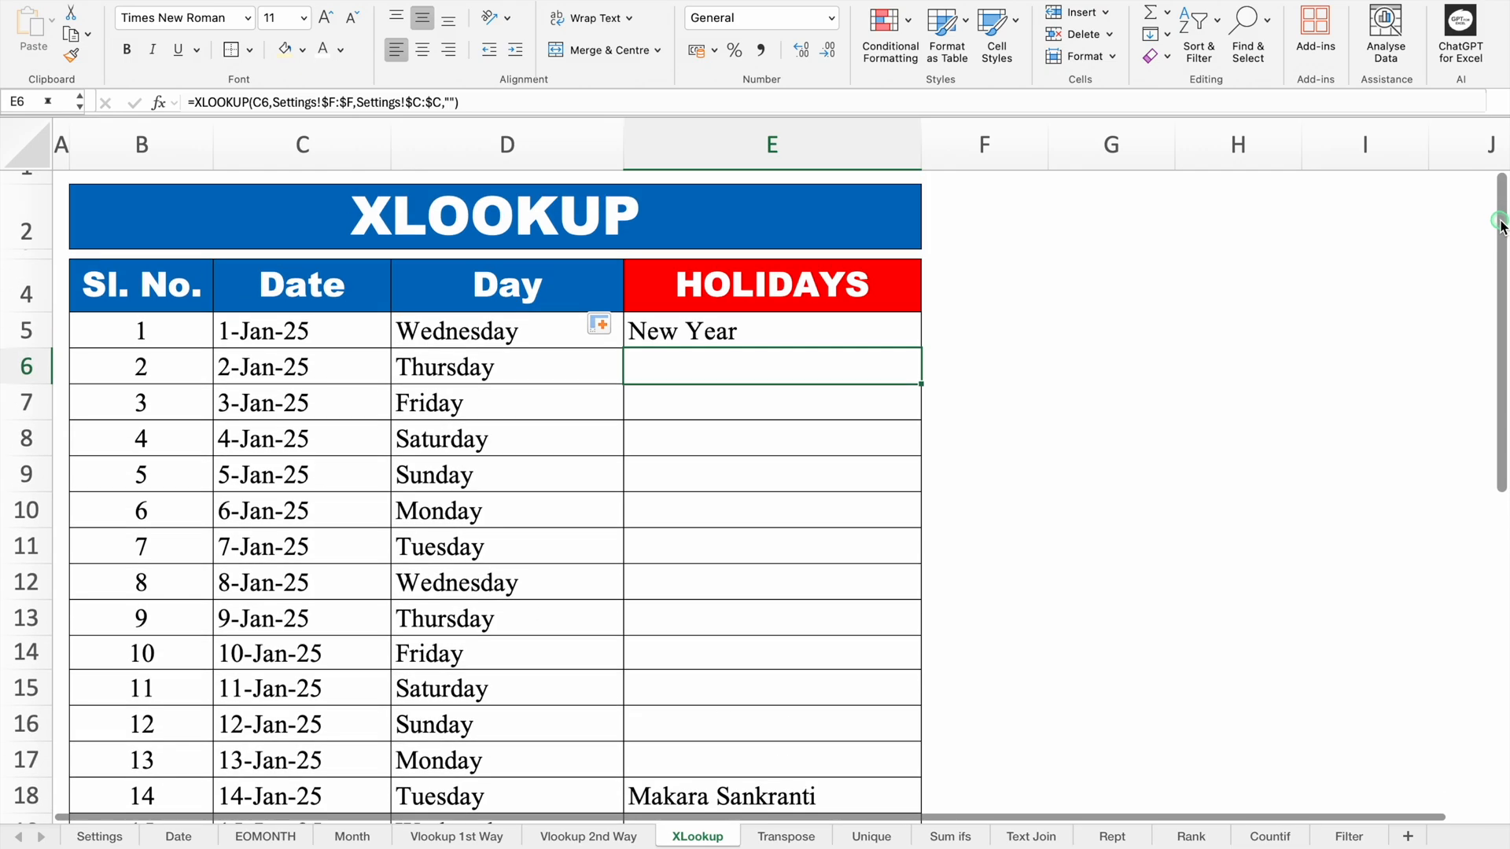
{"action": "left_click", "coordinate": [1298, 330]}
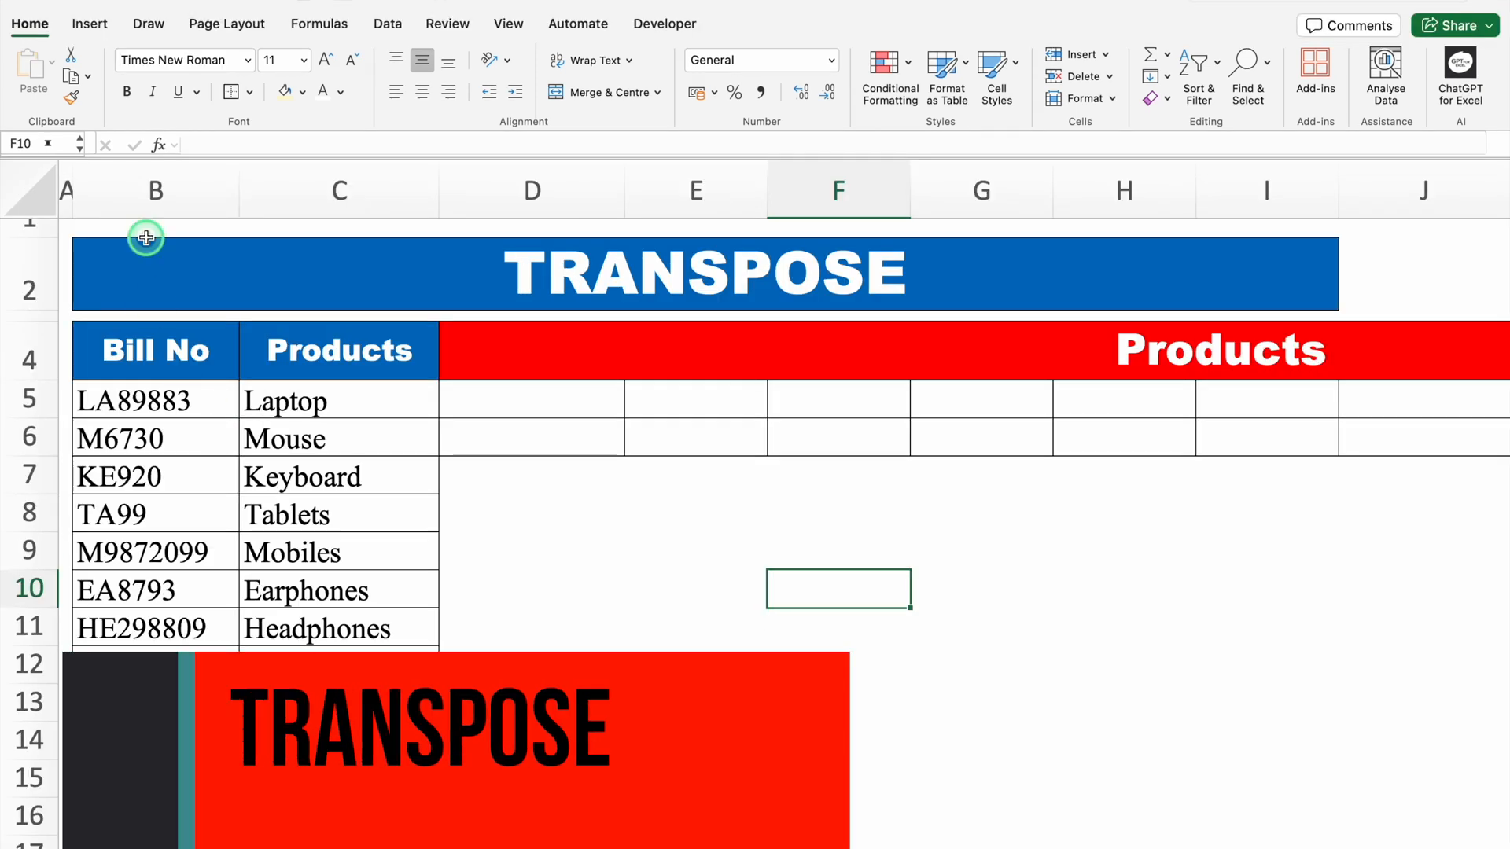
- Enter =TRANSPOSE(B5:B14) in D5 of the Transpose sheet to lay the bill numbers out in a row
{"action": "left_click", "coordinate": [149, 179]}
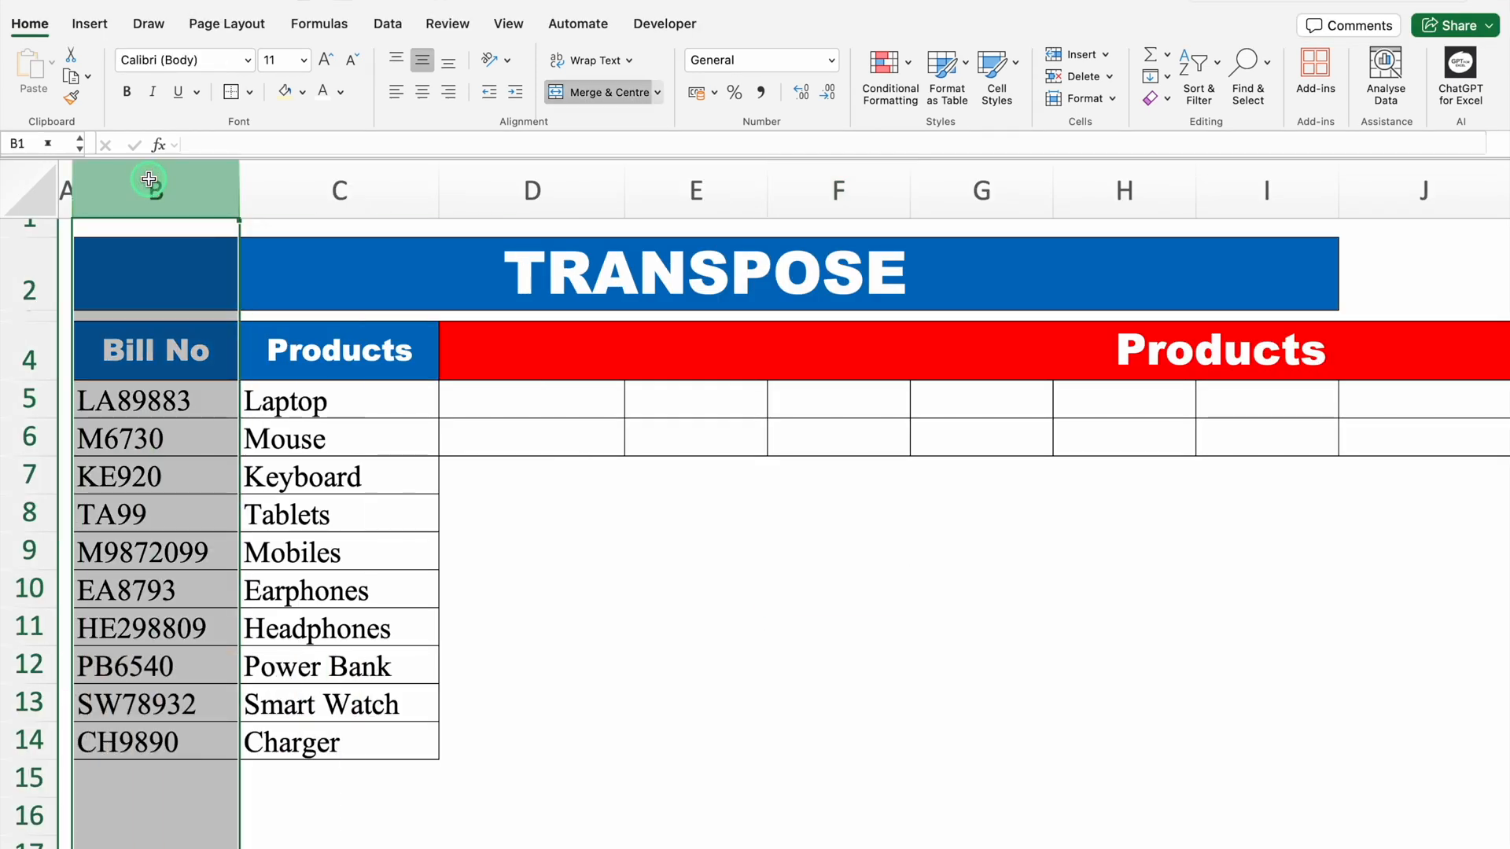
{"action": "left_click_drag", "start_coordinate": [150, 179], "coordinate": [353, 187]}
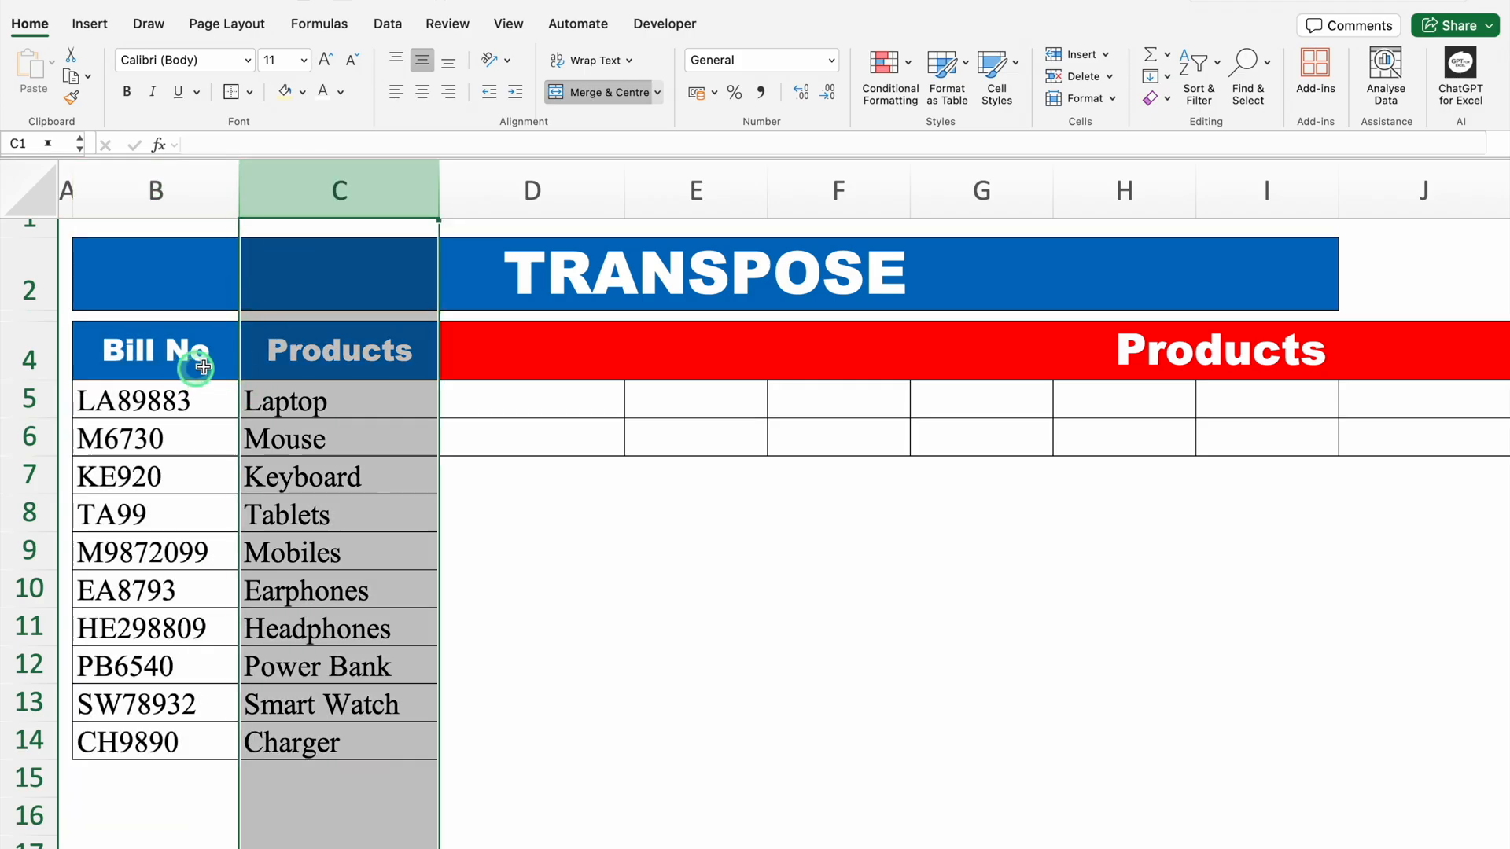
{"action": "left_click", "coordinate": [493, 404]}
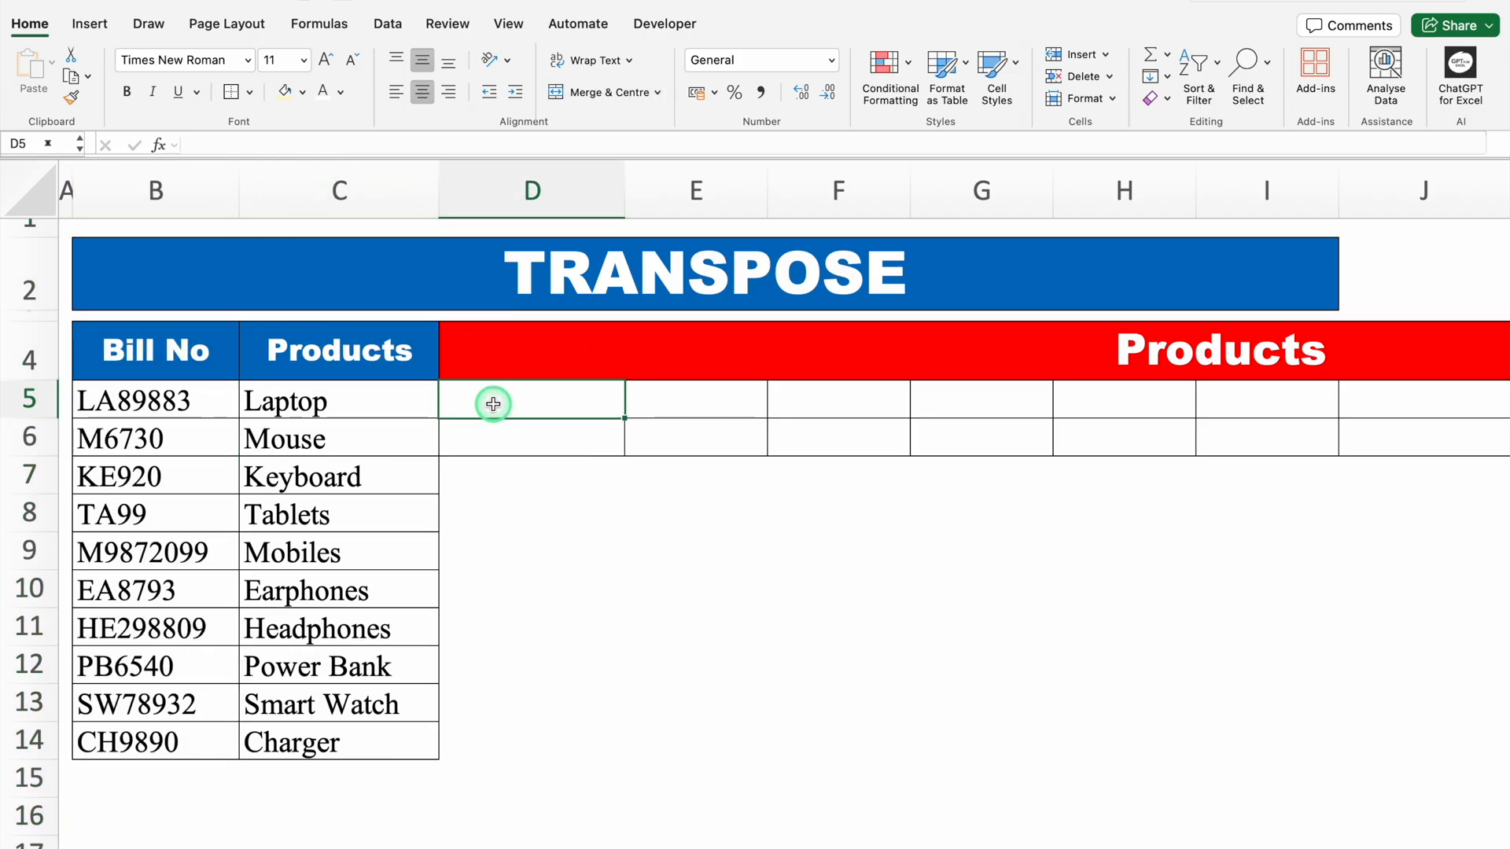
{"action": "type", "text": "="}
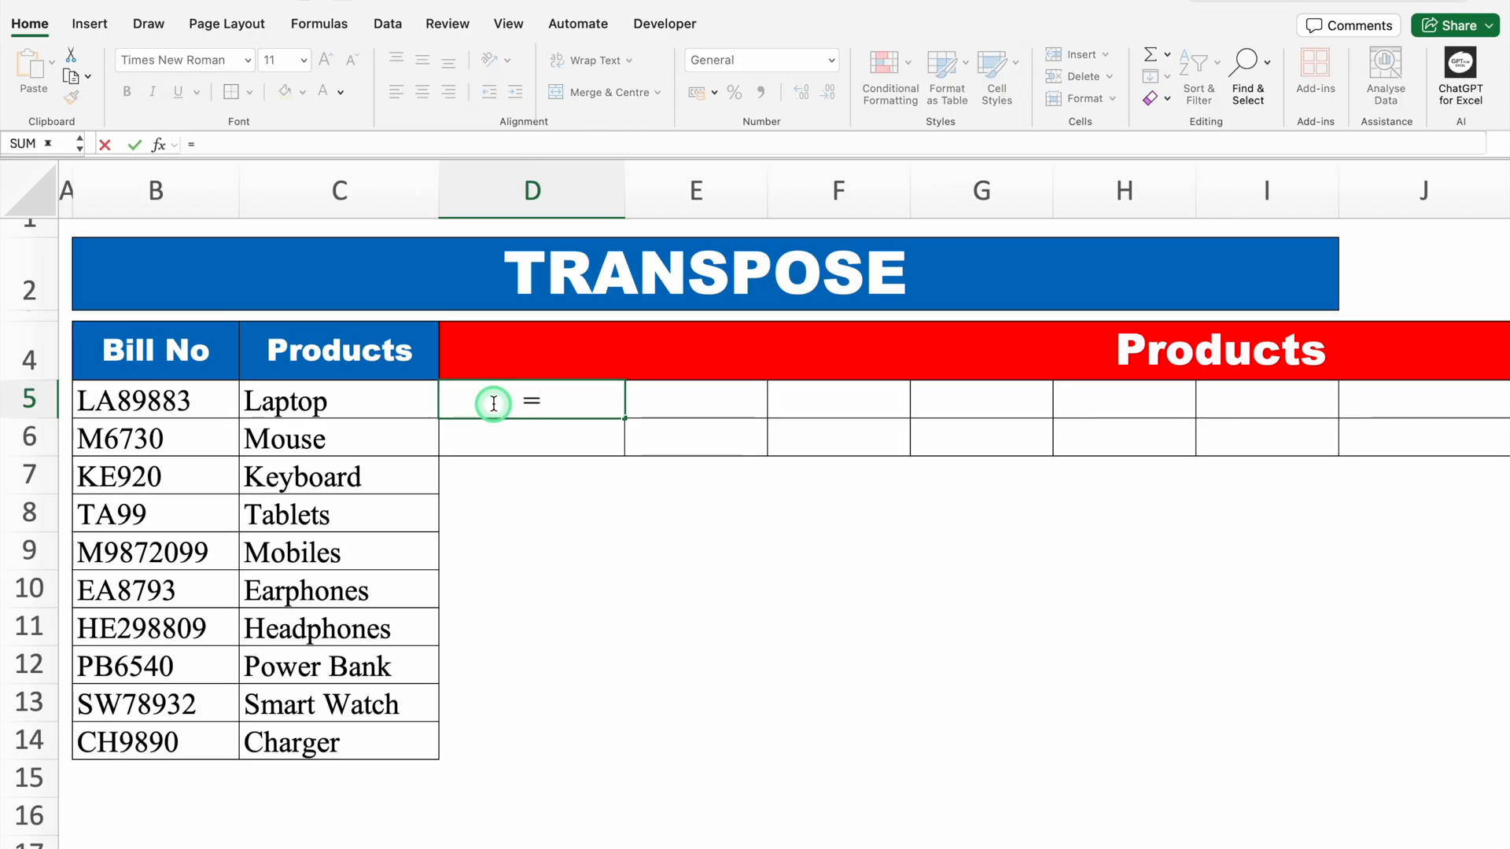
{"action": "type", "text": "TRANS"}
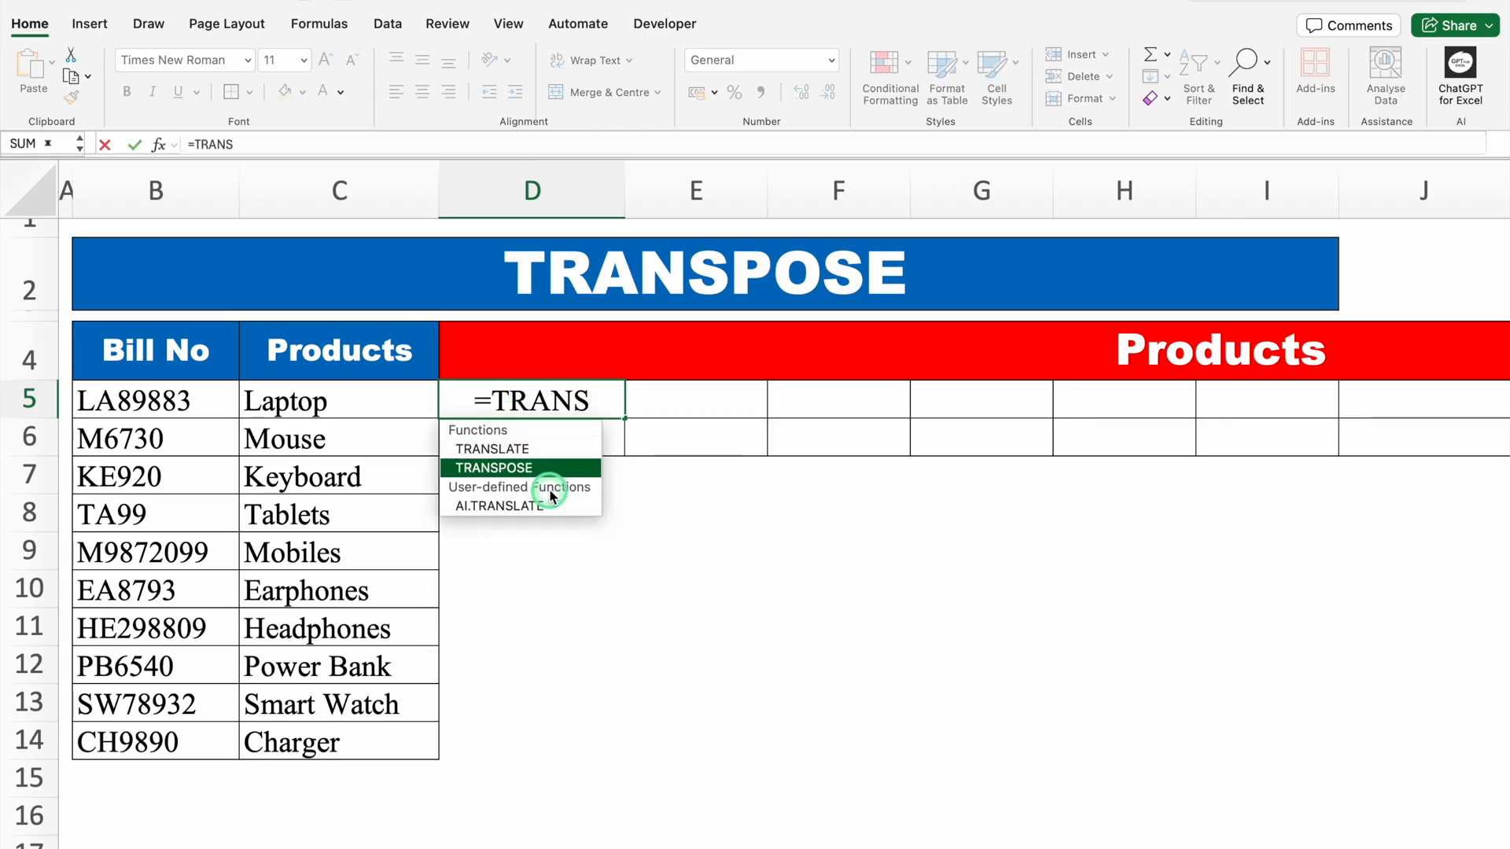
{"action": "double_click", "coordinate": [547, 478]}
{"action": "left_click", "coordinate": [423, 437]}
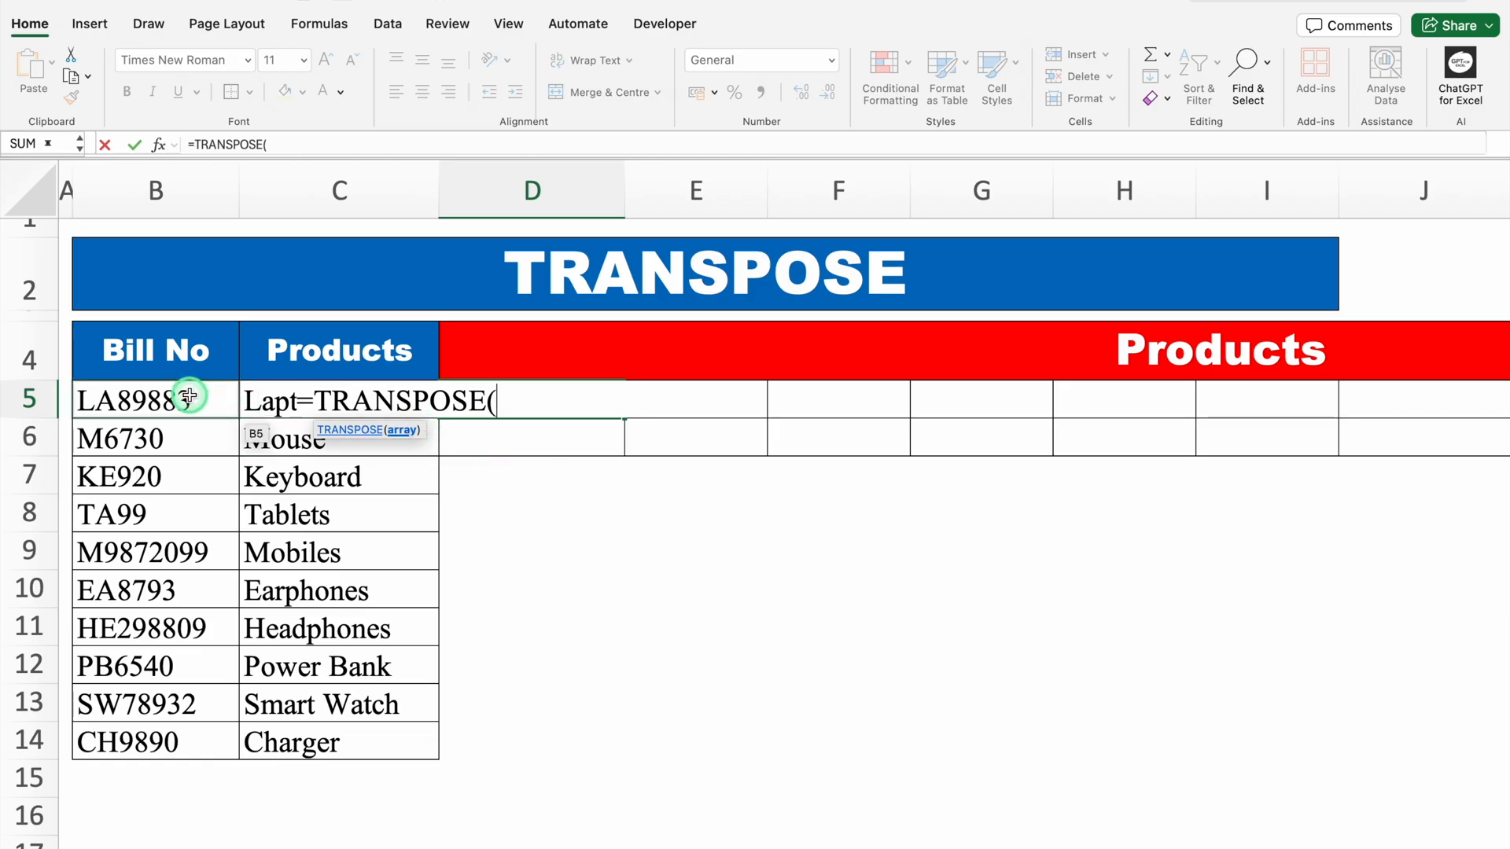
{"action": "left_click_drag", "start_coordinate": [188, 396], "coordinate": [186, 743]}
{"action": "type", "text": ")"}
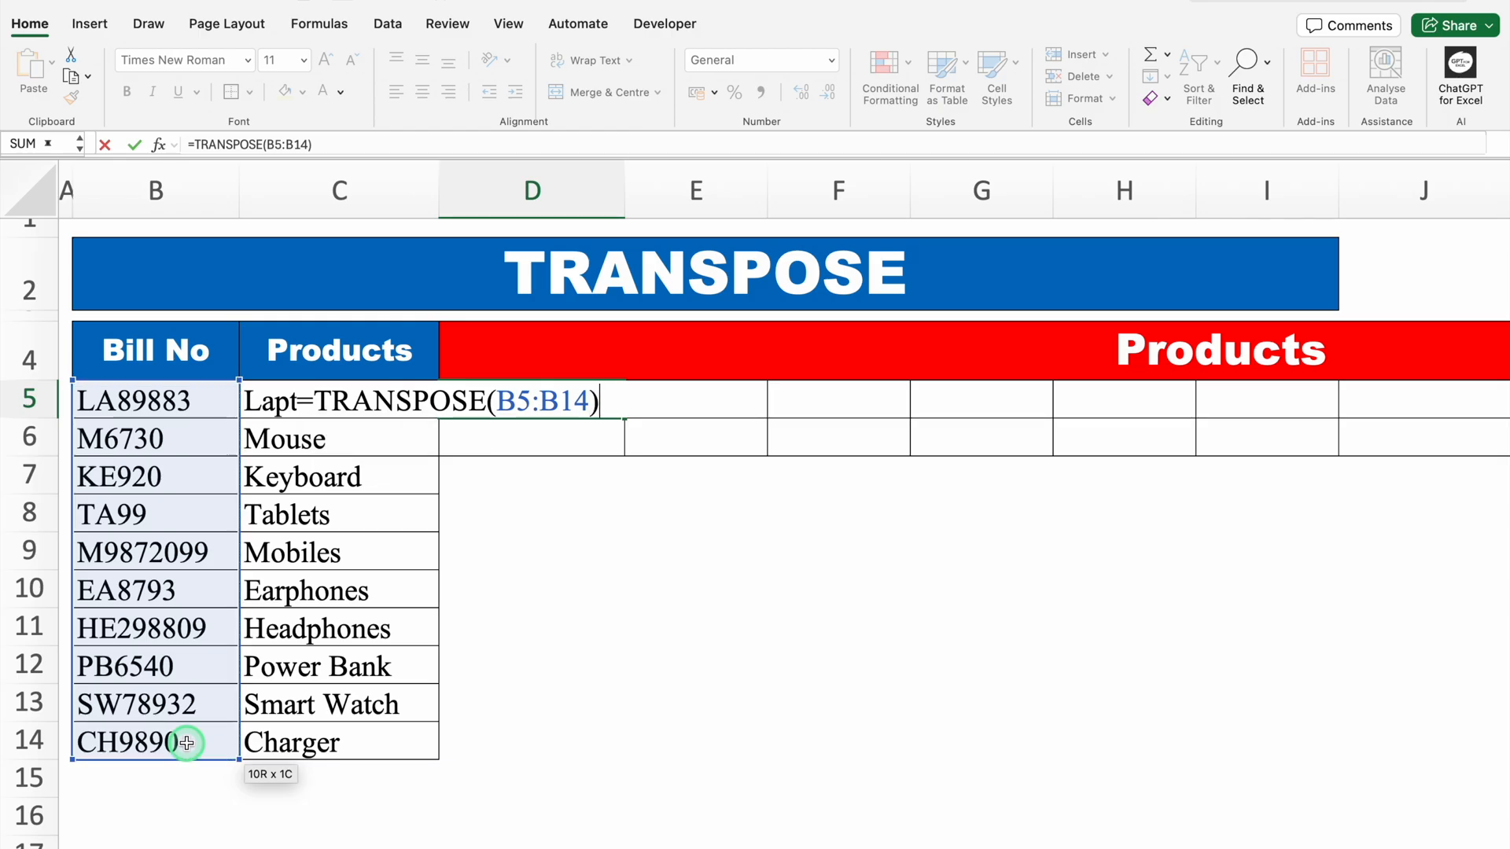
{"action": "key", "text": "Return"}
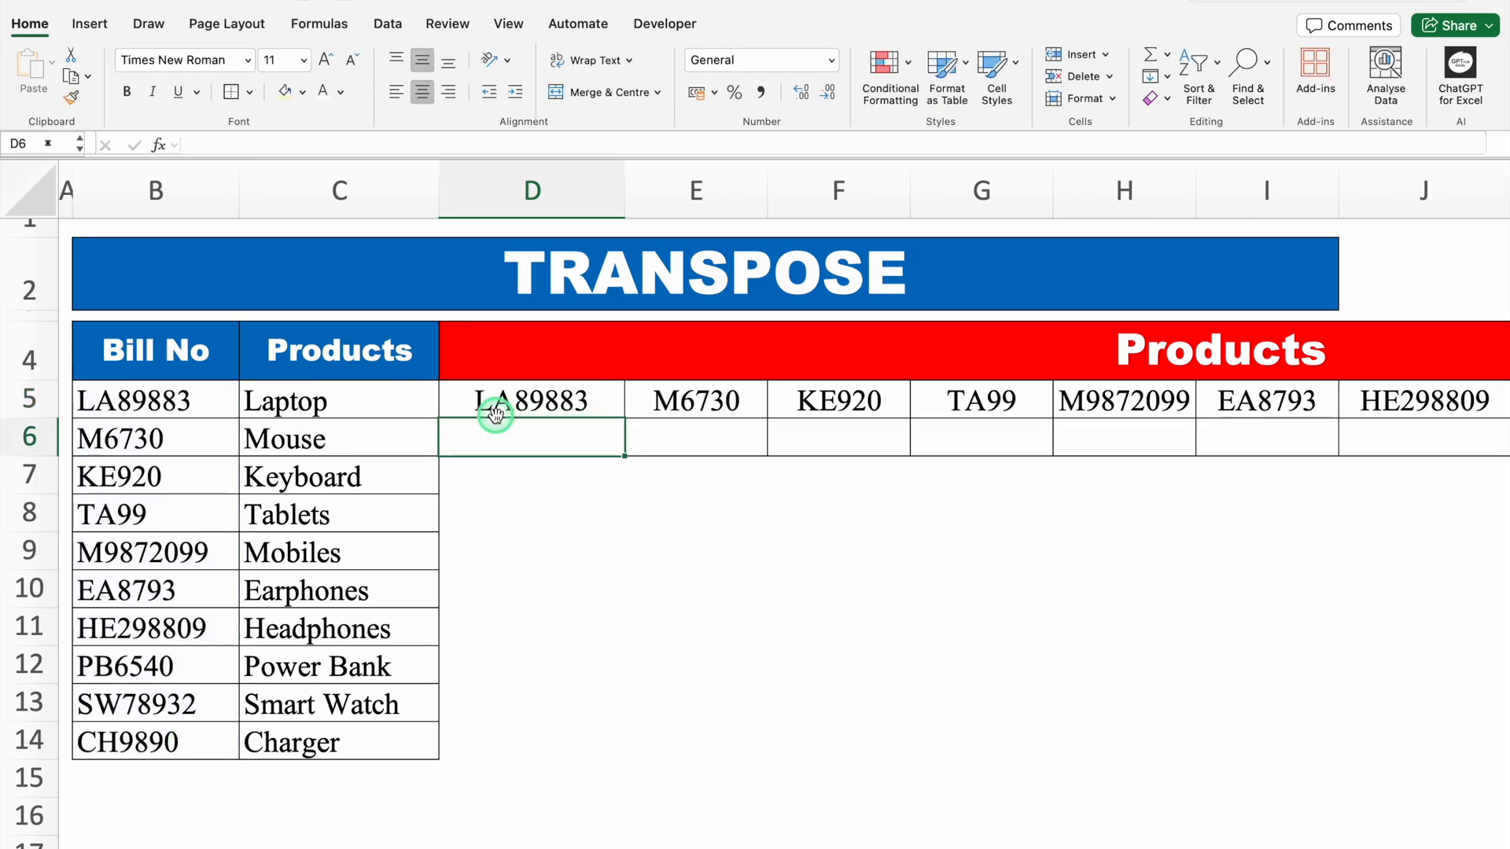
- Try filling the TRANSPOSE formula from D5 down into row 6, and undo the fill
{"action": "left_click", "coordinate": [391, 389]}
{"action": "left_click", "coordinate": [537, 405]}
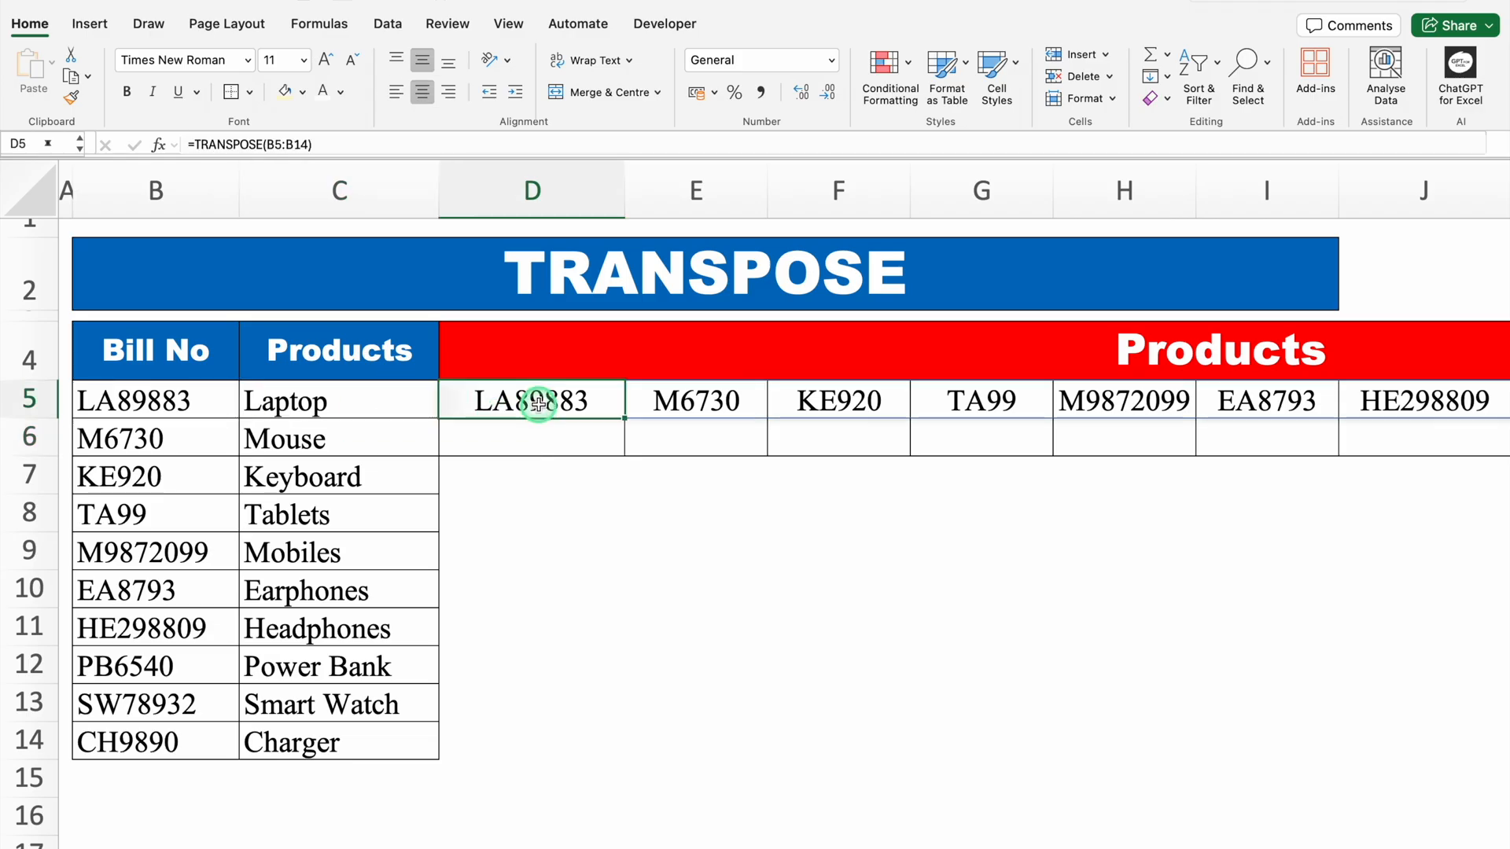
{"action": "left_click_drag", "start_coordinate": [625, 417], "coordinate": [627, 458]}
{"action": "left_click", "coordinate": [655, 512]}
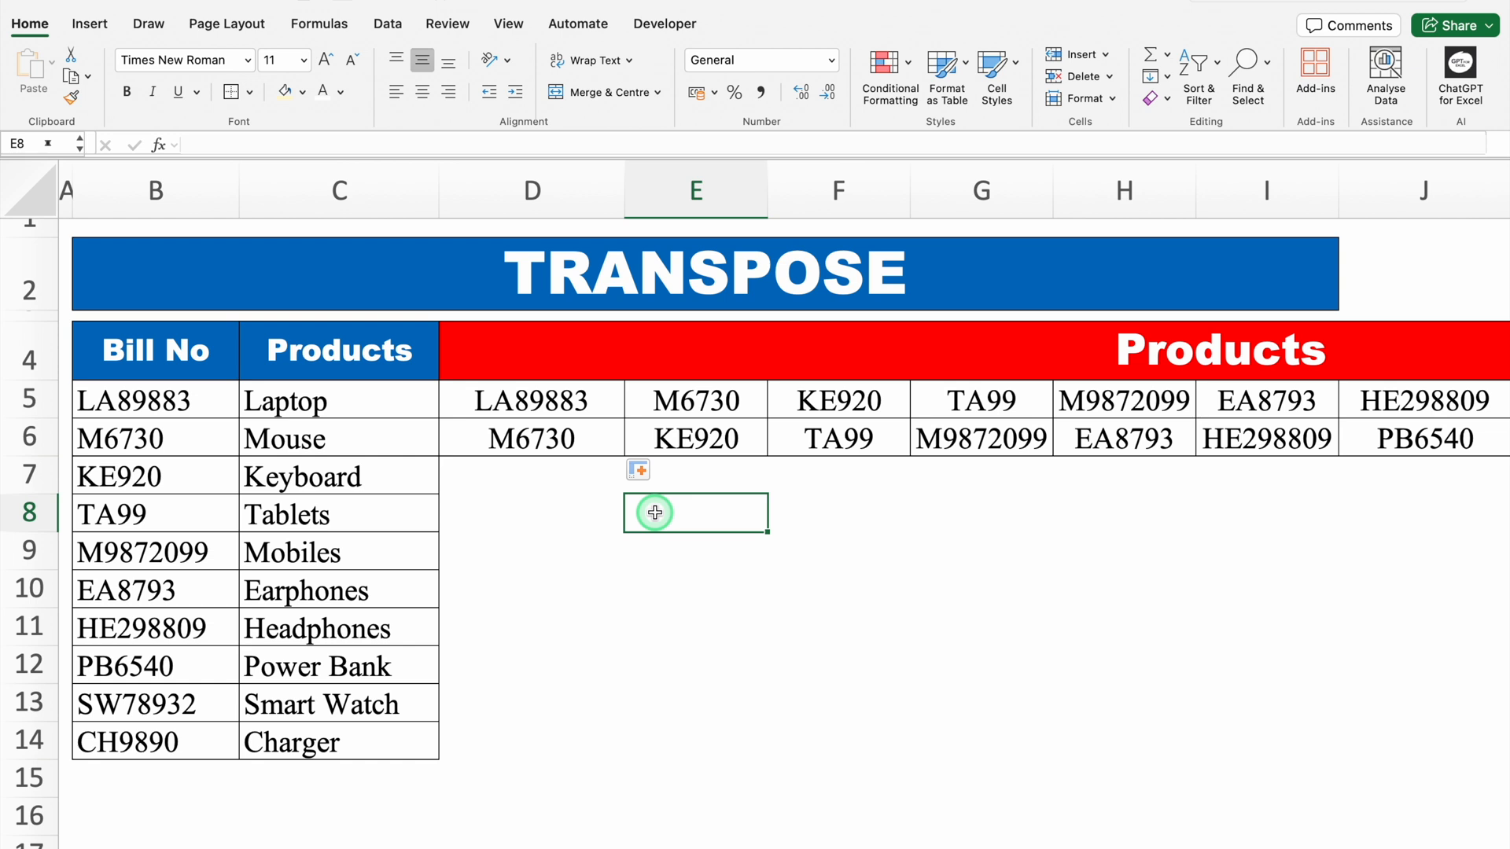
{"action": "key", "text": "super+z"}
{"action": "left_click", "coordinate": [551, 437]}
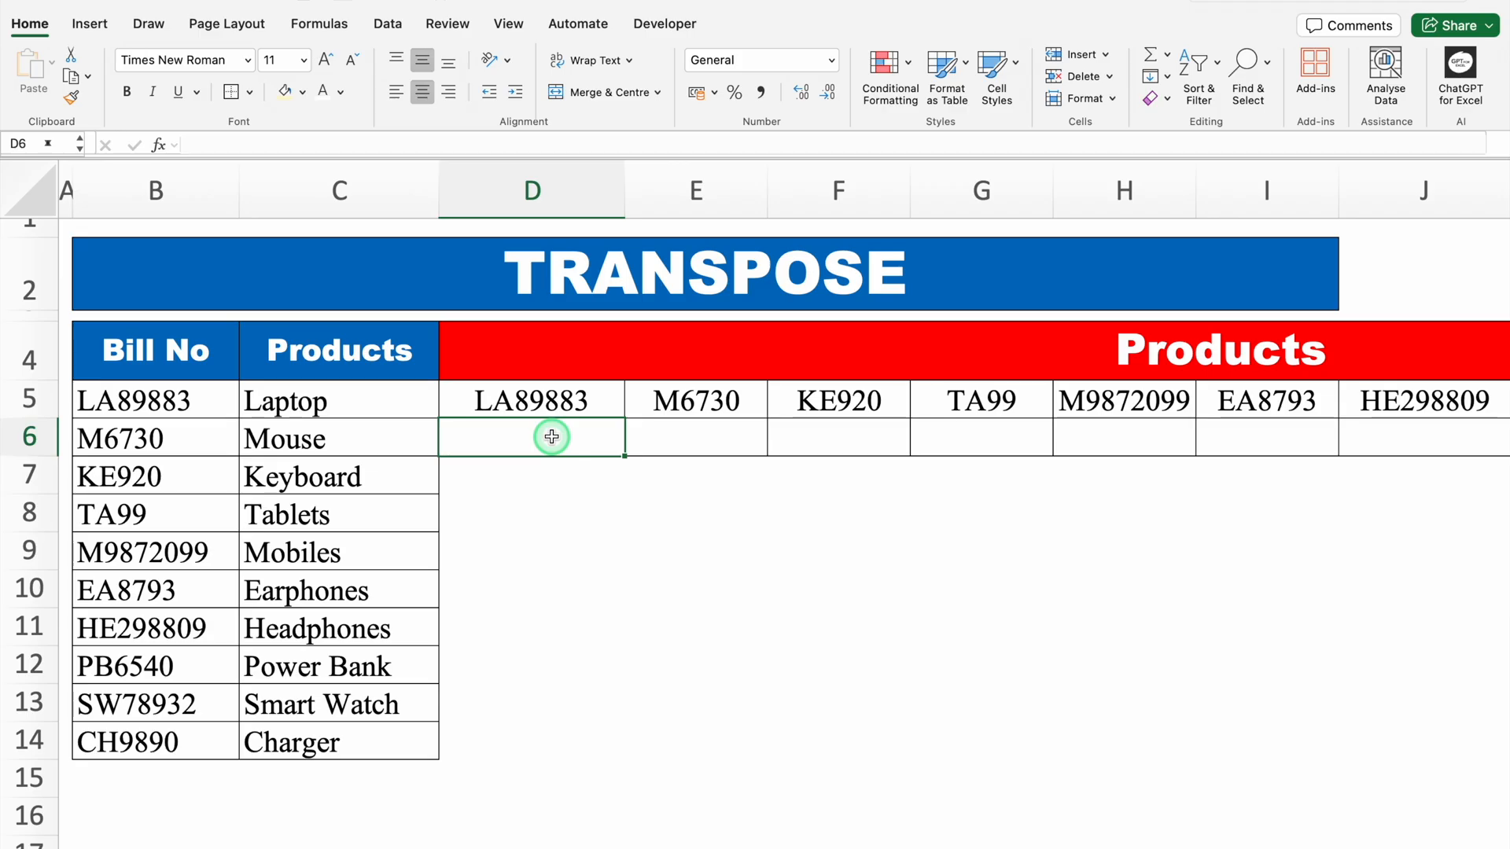
- Replace the formula in D5 with =TRANSPOSE(B5:C14) to transpose both the bill numbers and the products
{"action": "left_click", "coordinate": [539, 401]}
{"action": "key", "text": "Delete"}
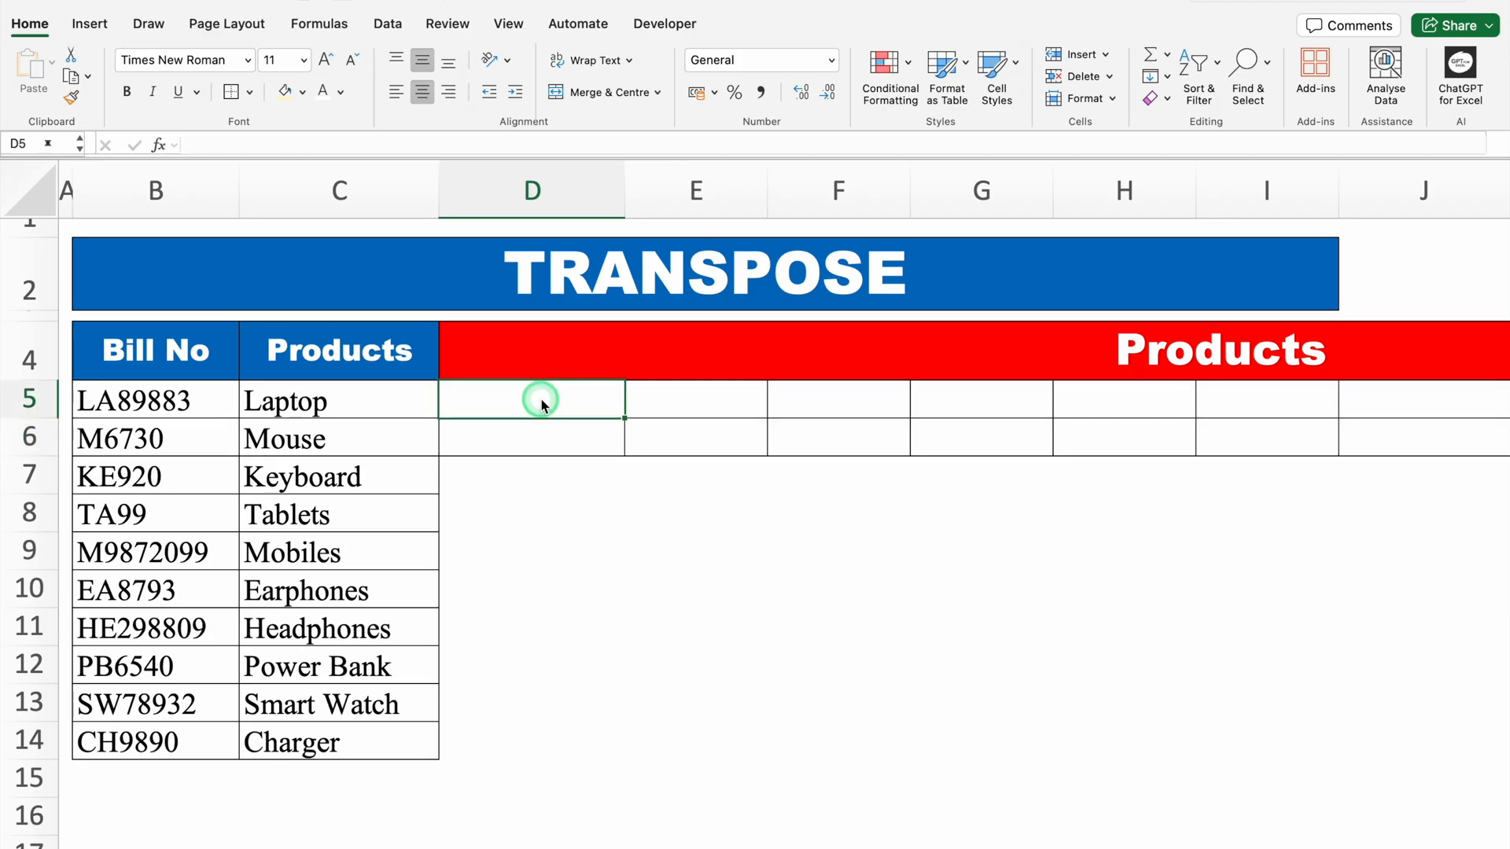
{"action": "type", "text": "=TRANS"}
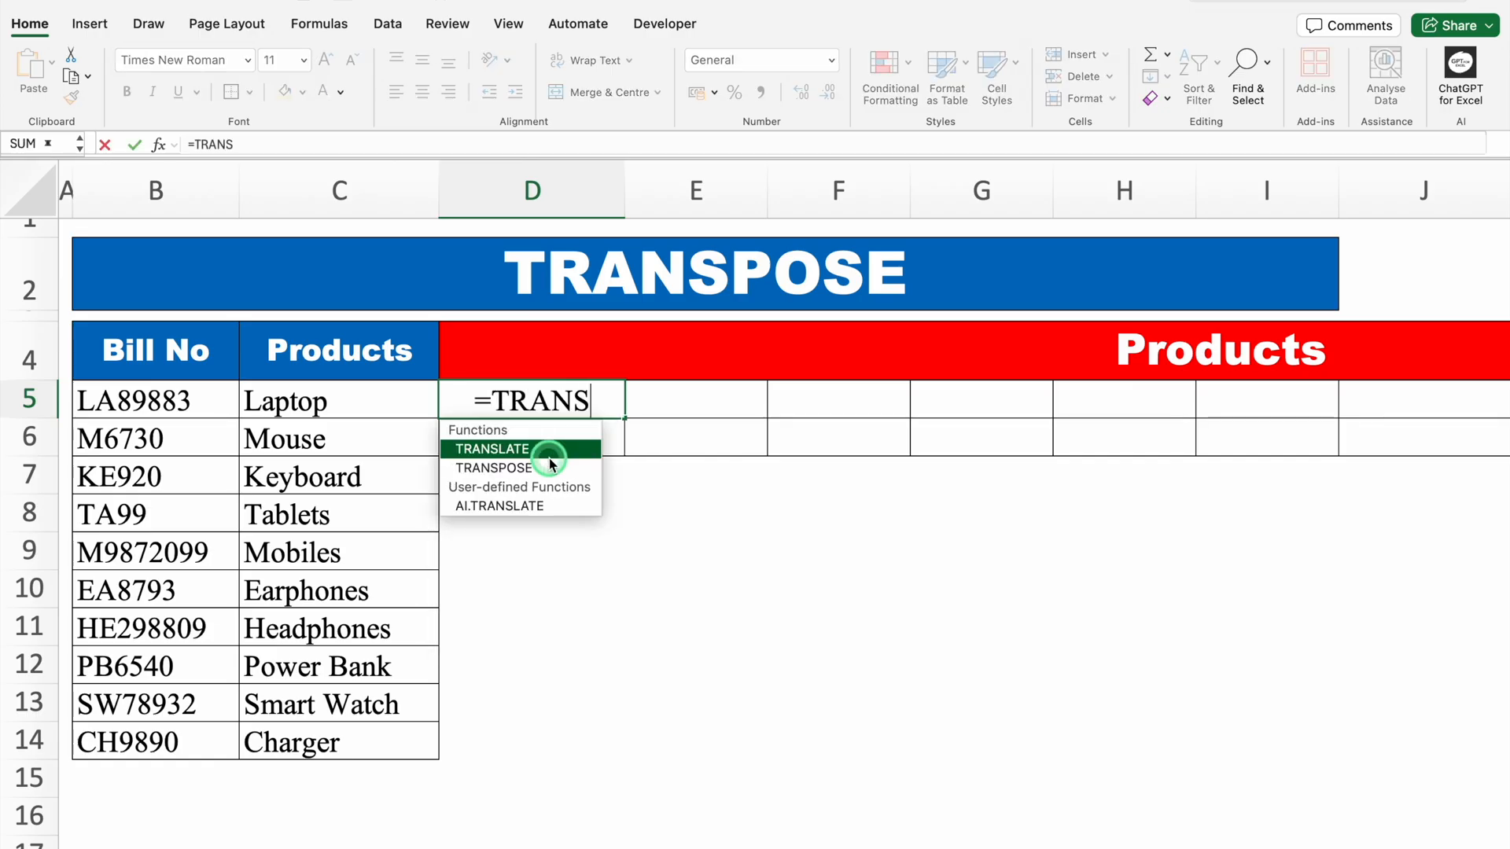
{"action": "left_click", "coordinate": [549, 468]}
{"action": "double_click", "coordinate": [550, 468]}
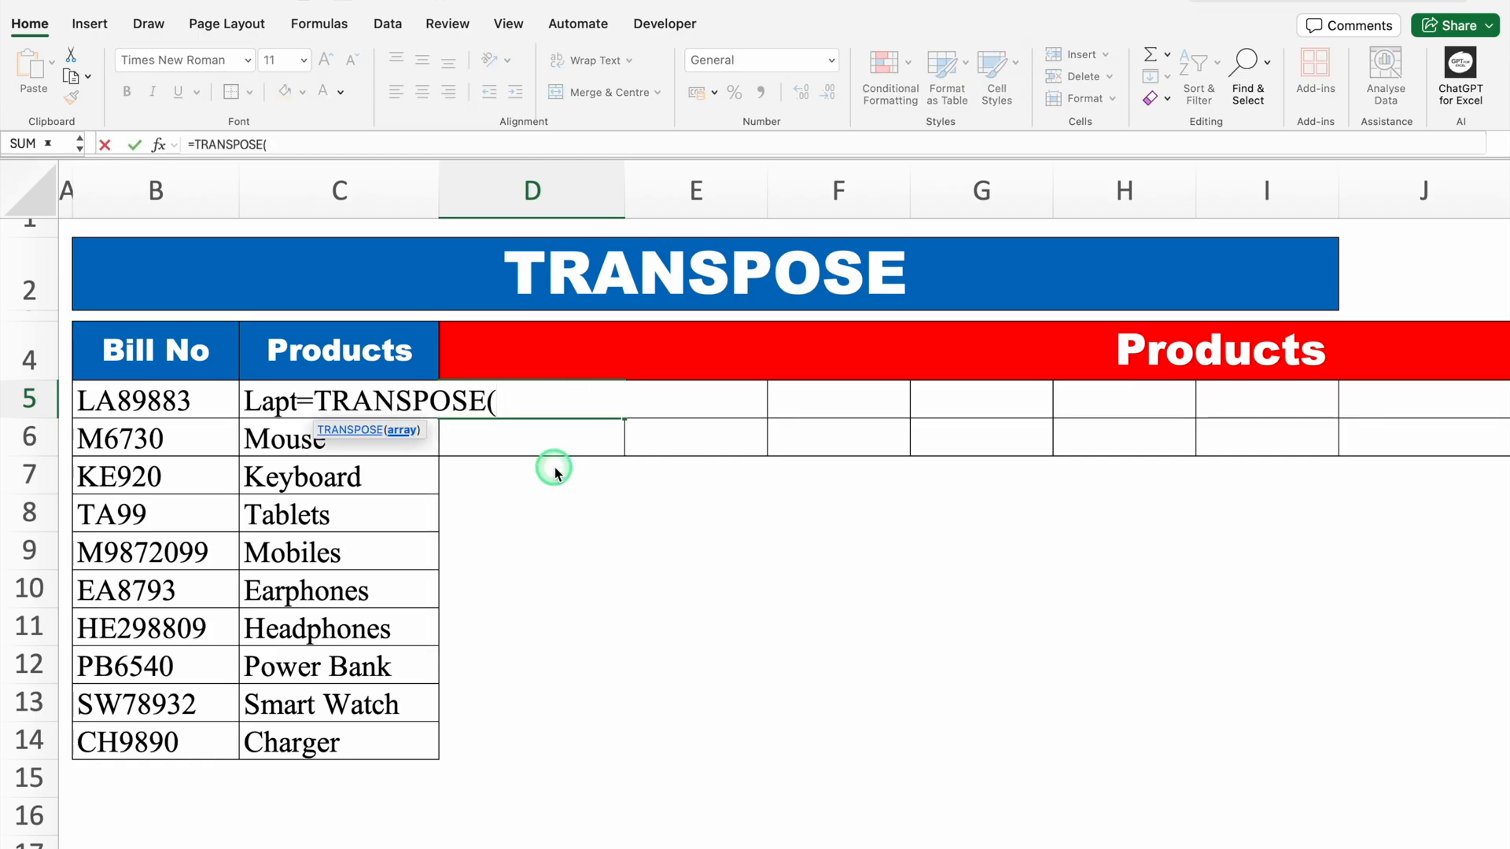
{"action": "left_click", "coordinate": [180, 399]}
{"action": "left_click_drag", "start_coordinate": [180, 399], "coordinate": [296, 726]}
{"action": "type", "text": ")"}
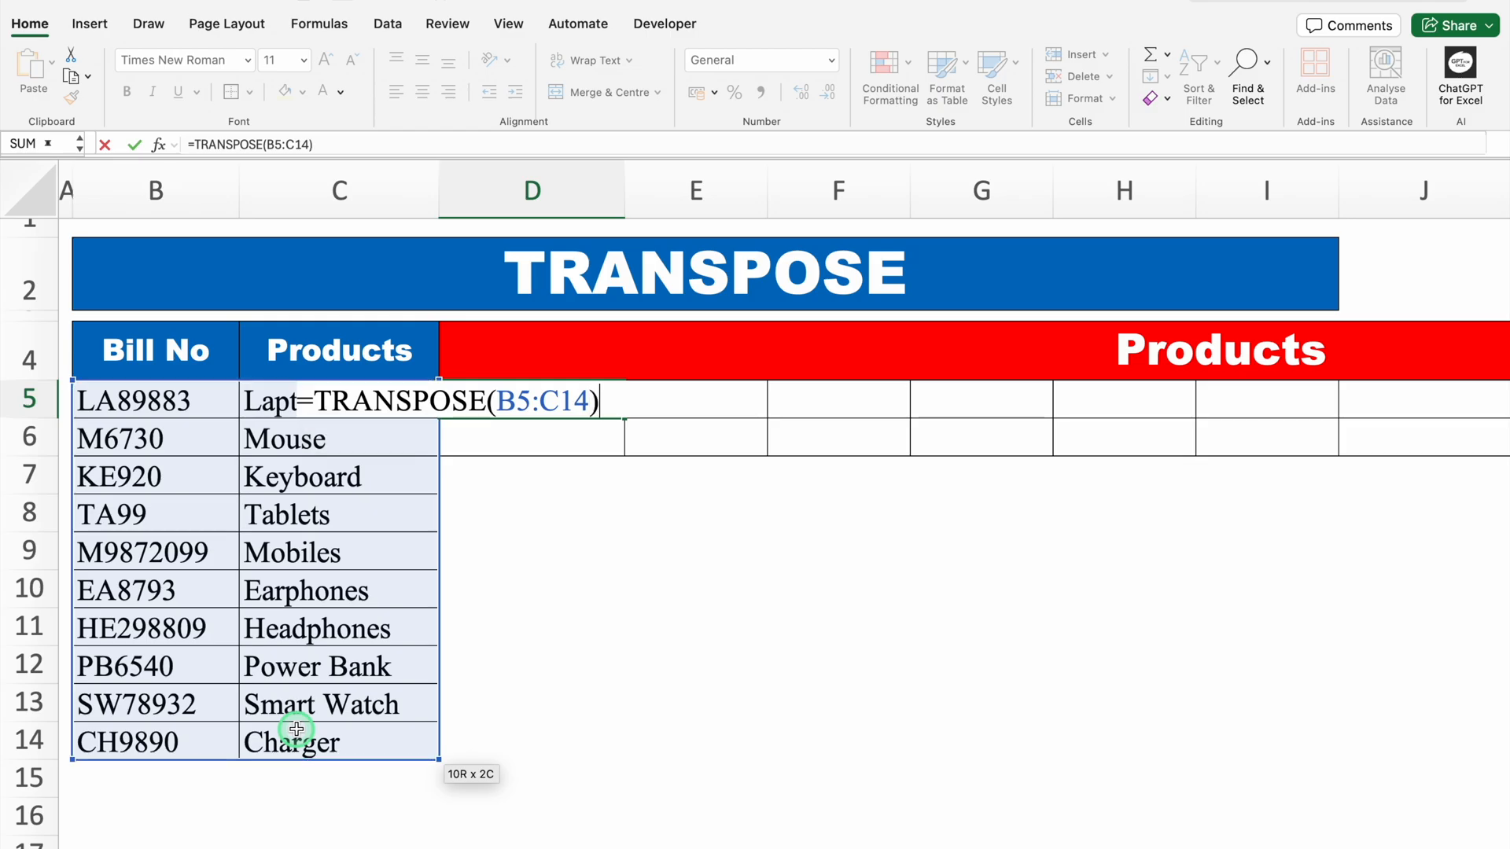
{"action": "key", "text": "Return"}
{"action": "left_click", "coordinate": [589, 645]}
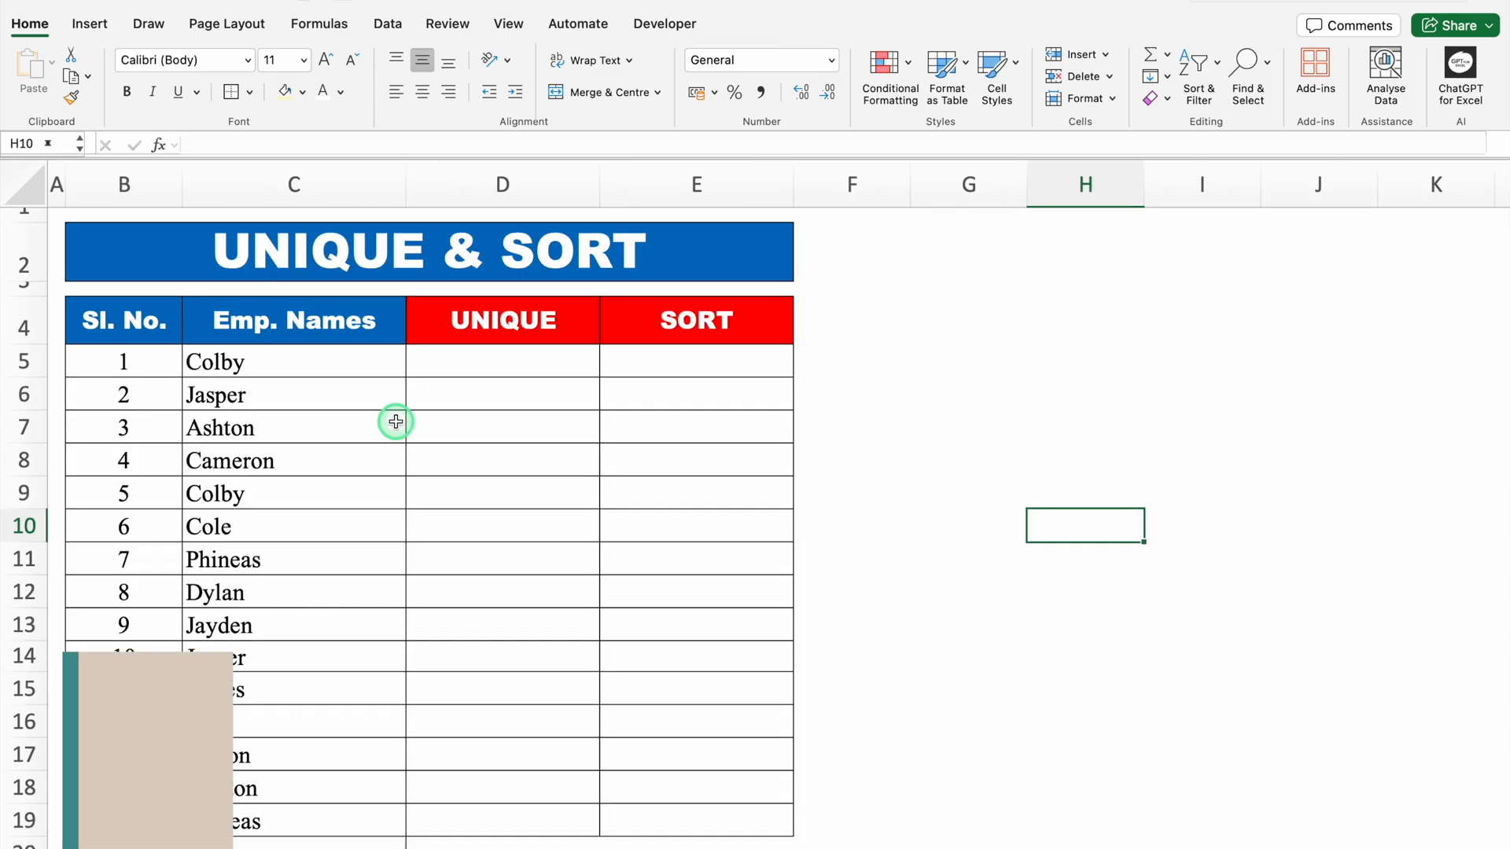
- Highlight duplicate values in the Emp. Names column of the Unique sheet from C5 down, using Light Red Fill with Dark Red Text
{"action": "left_click", "coordinate": [297, 181]}
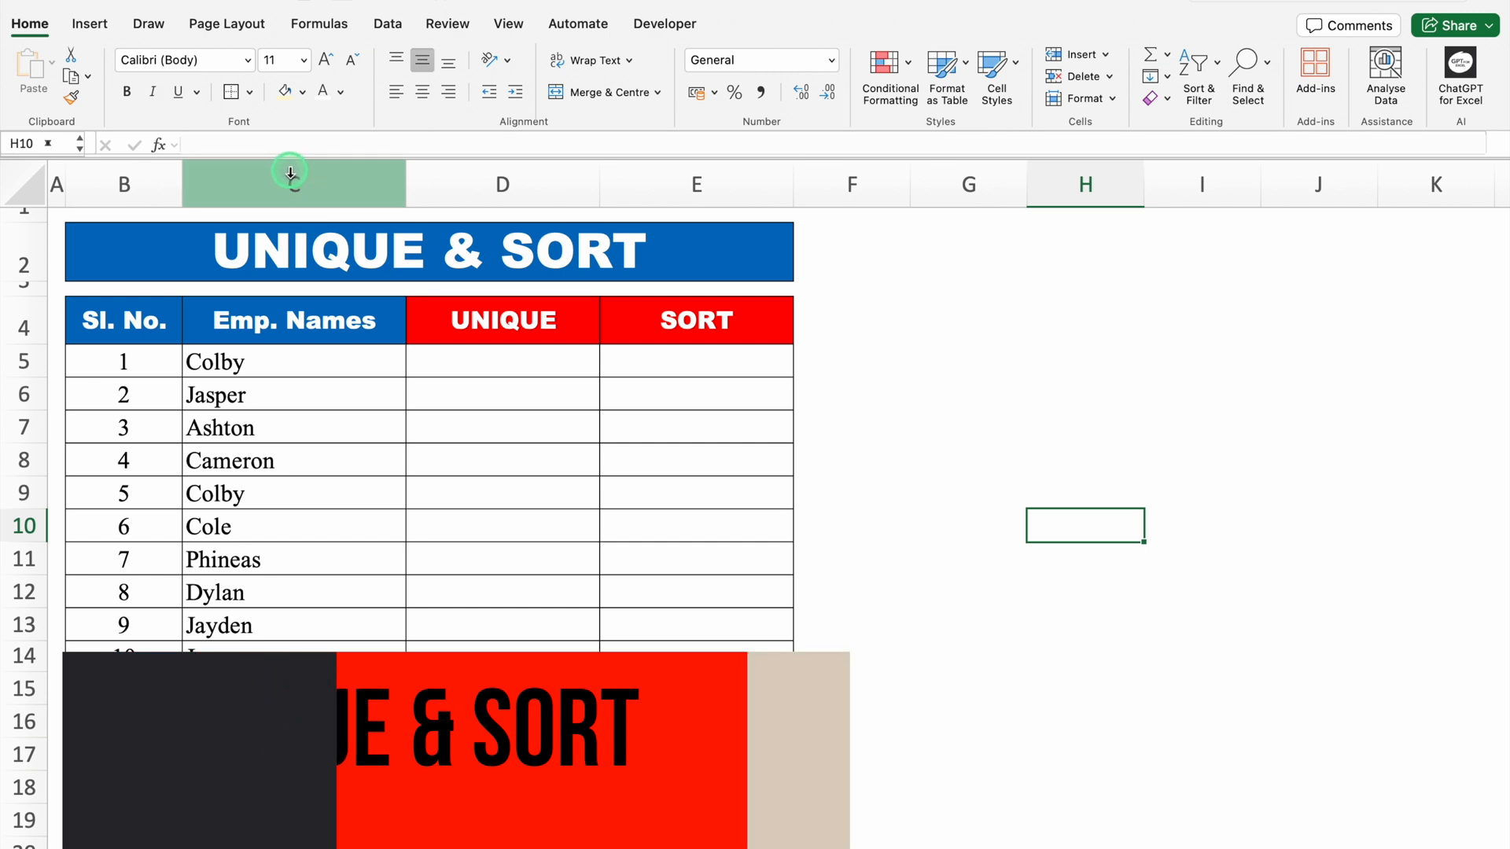
{"action": "left_click_drag", "start_coordinate": [1501, 274], "coordinate": [1496, 212]}
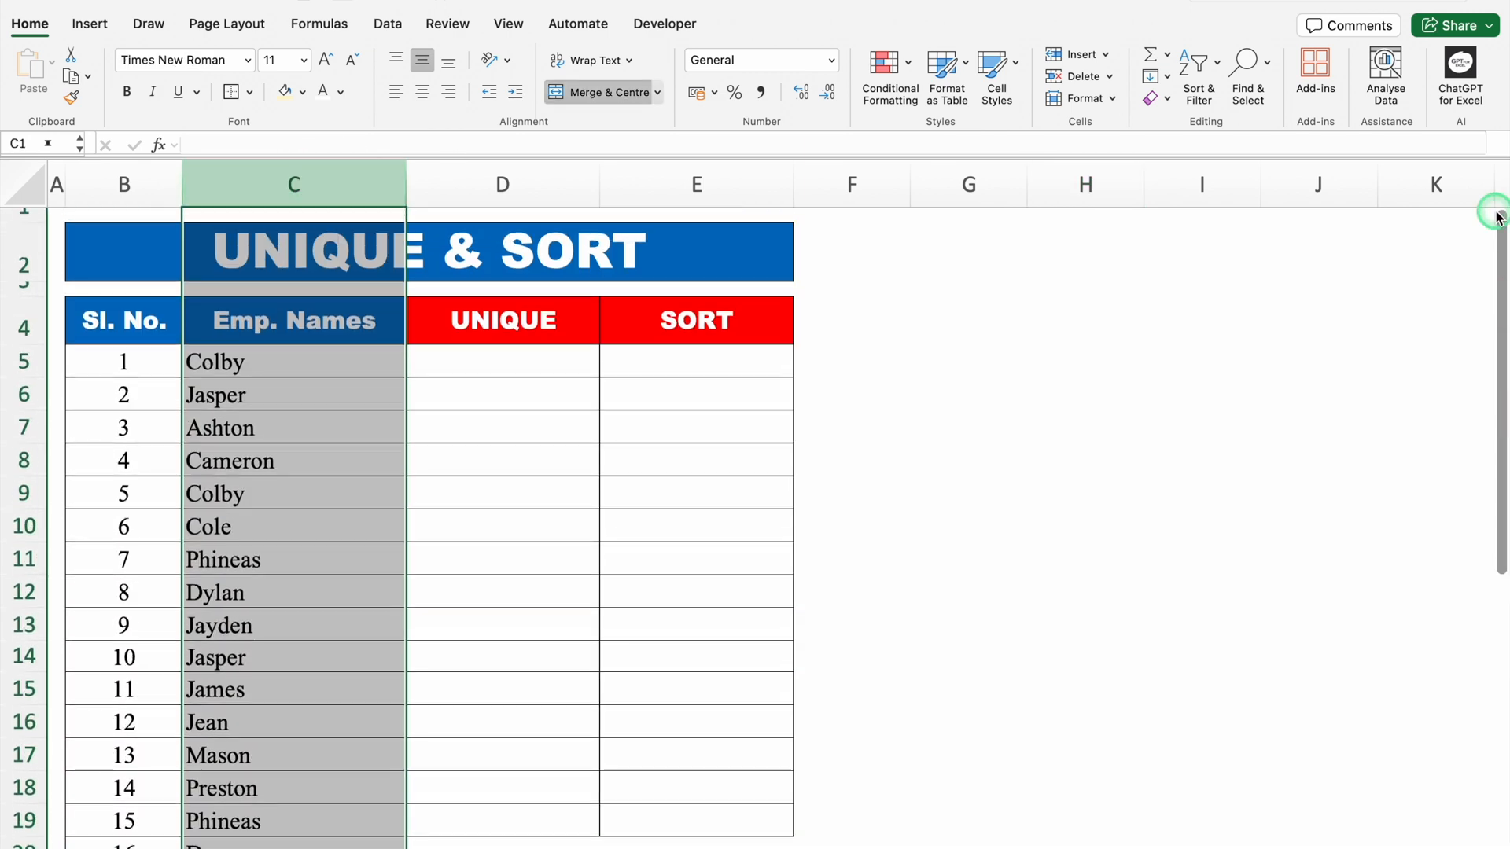
{"action": "left_click", "coordinate": [509, 362]}
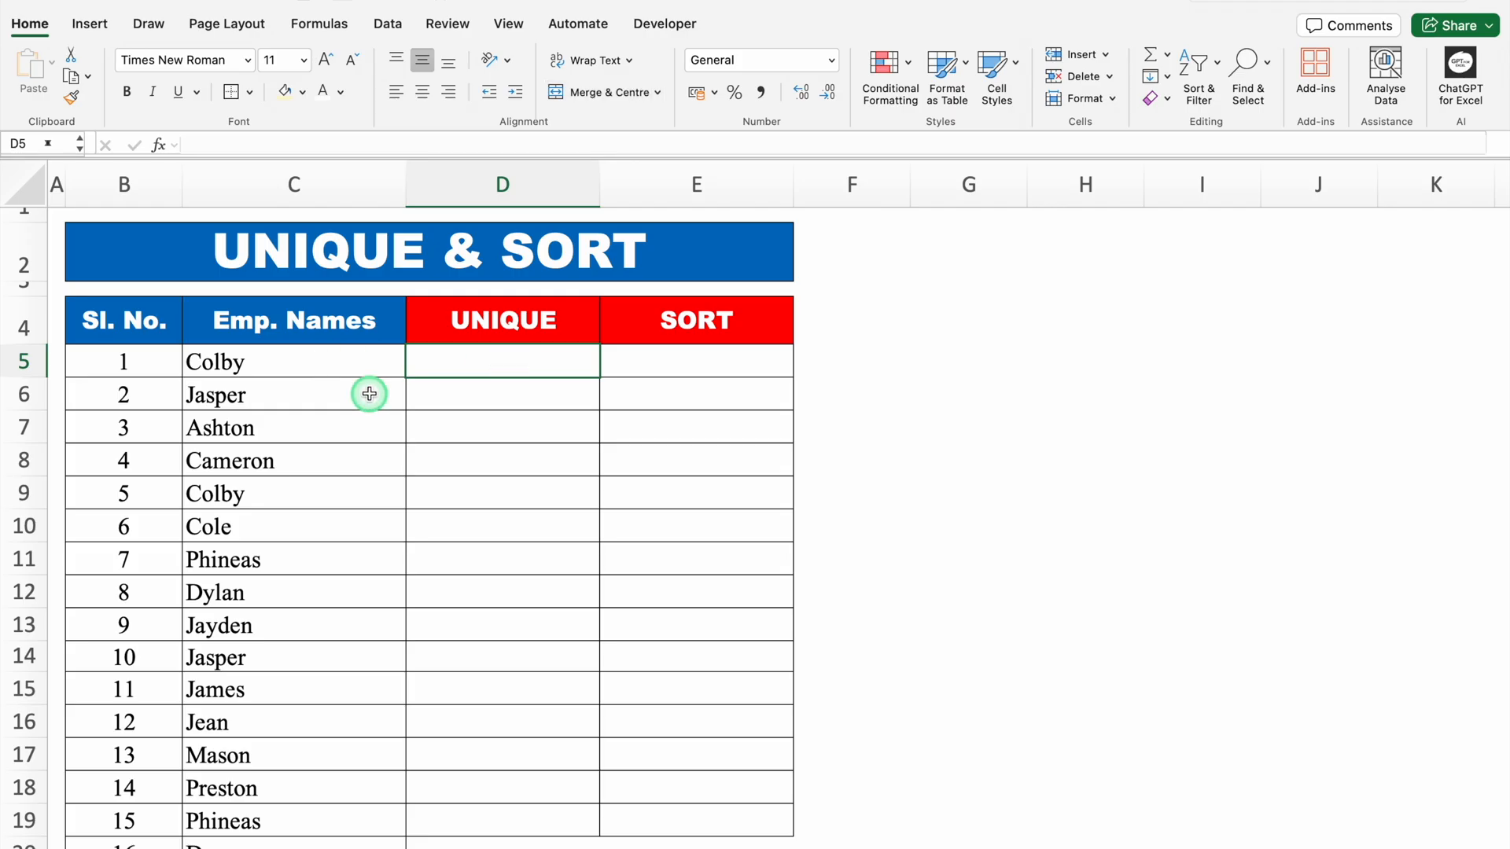
{"action": "left_click", "coordinate": [319, 364]}
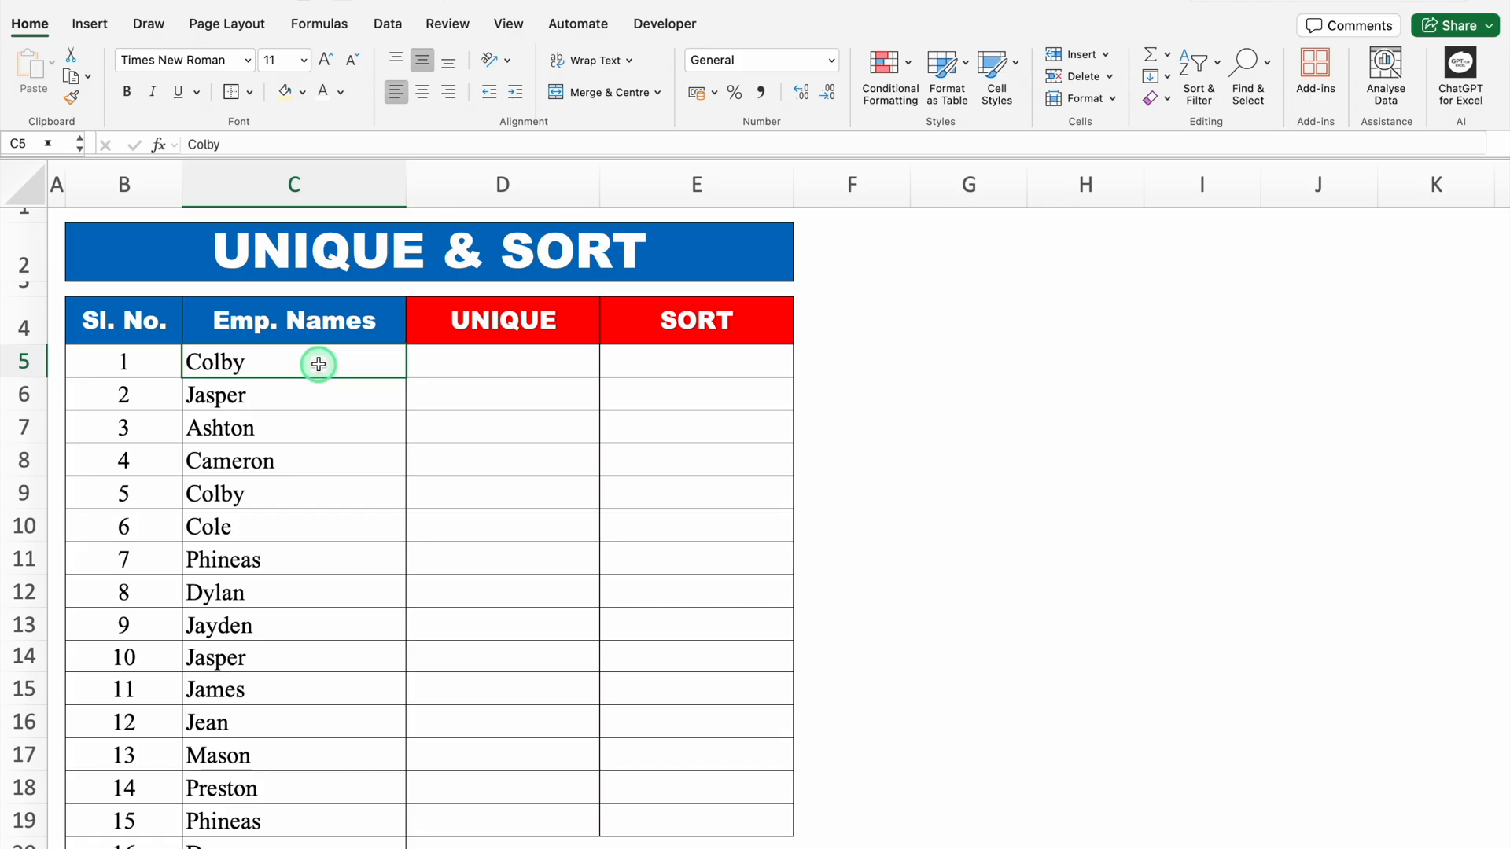
{"action": "key", "text": "ctrl+shift+Down"}
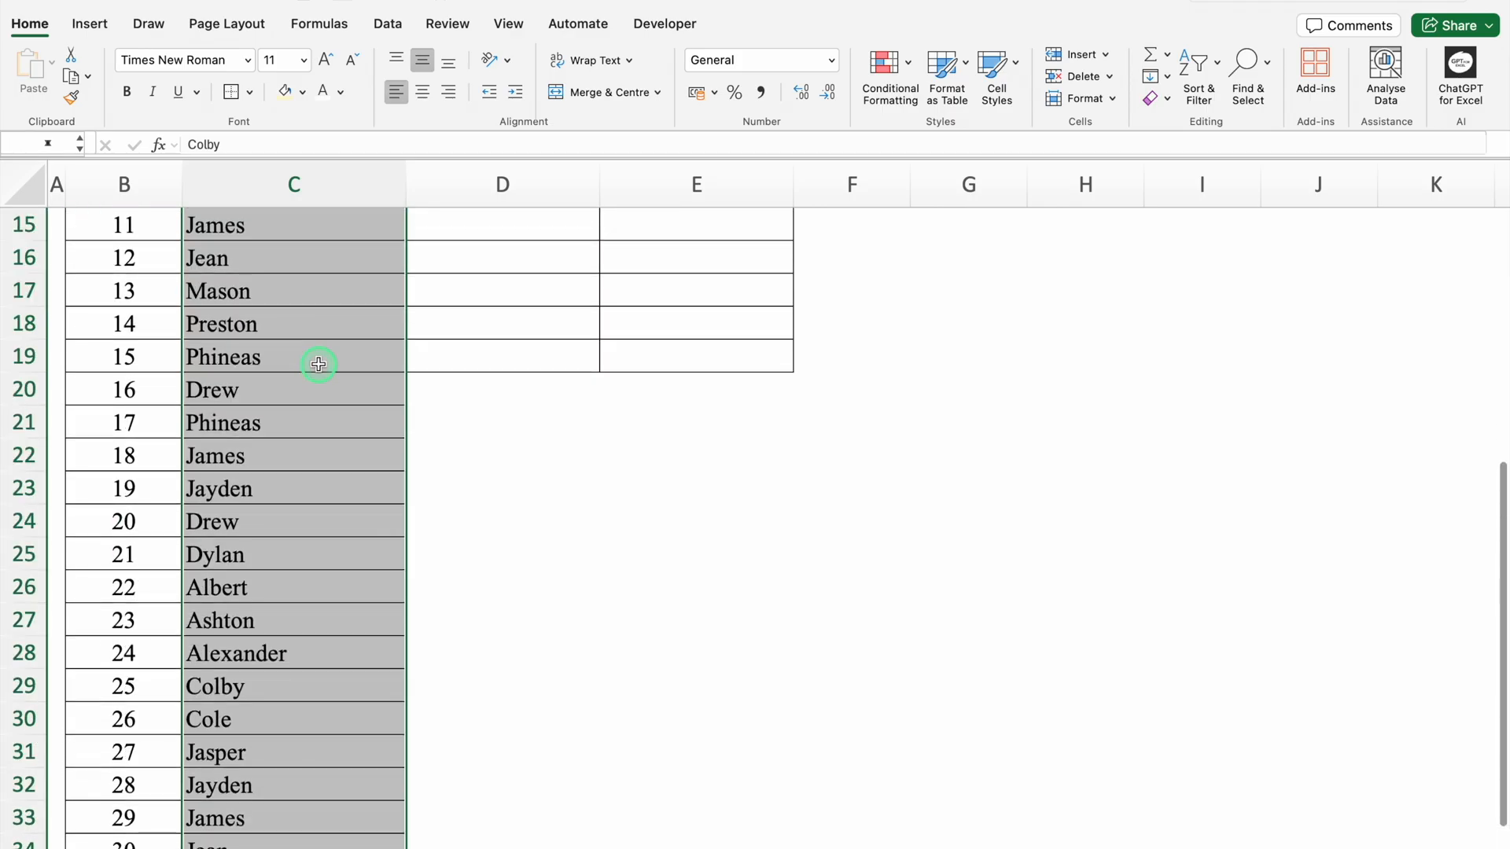
{"action": "scroll", "coordinate": [319, 364], "scroll_direction": "up", "scroll_amount": 5}
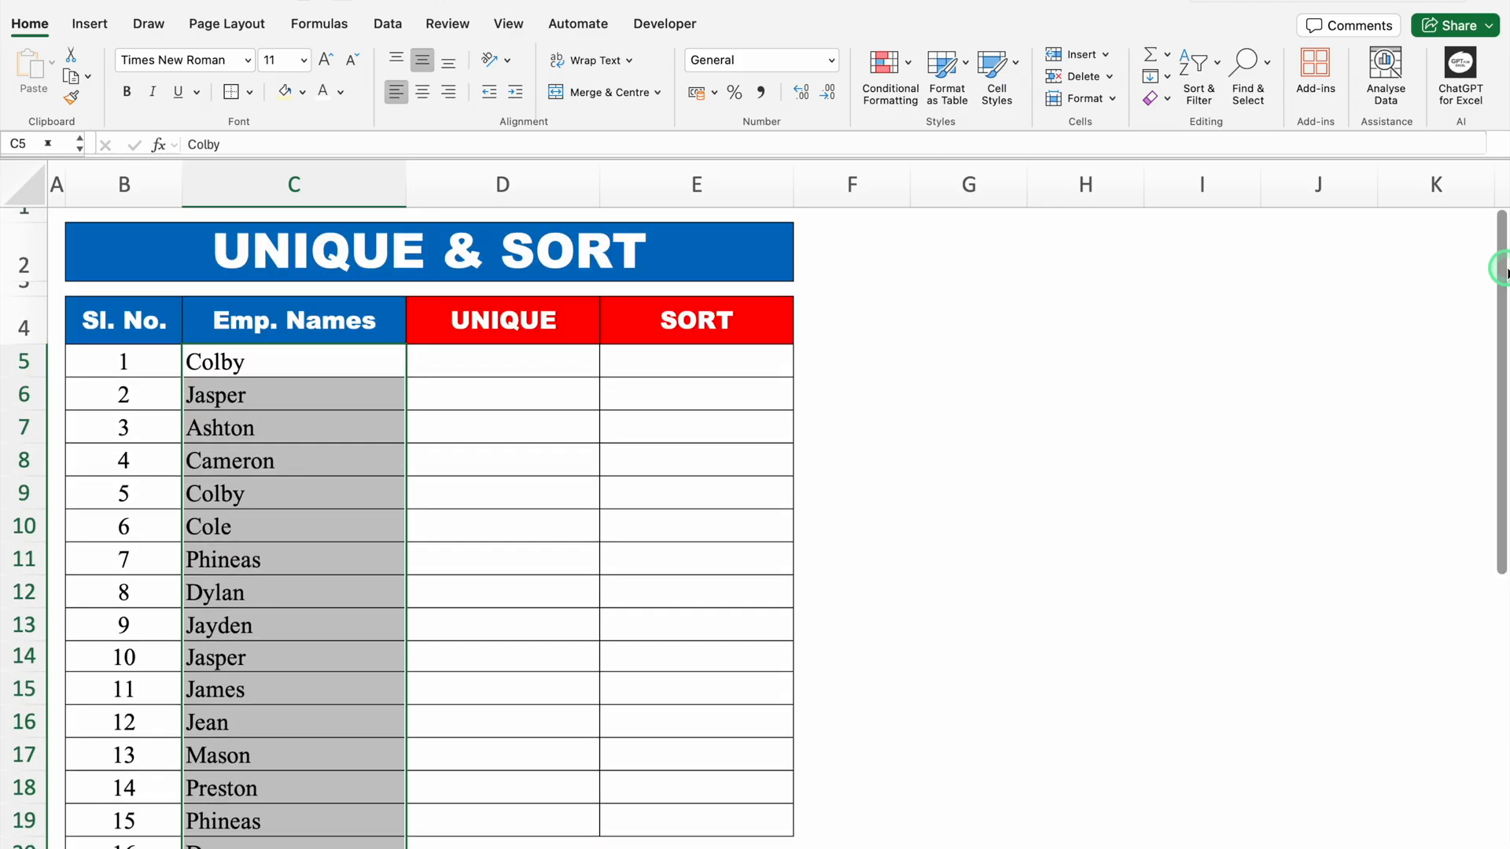
{"action": "left_click", "coordinate": [891, 63]}
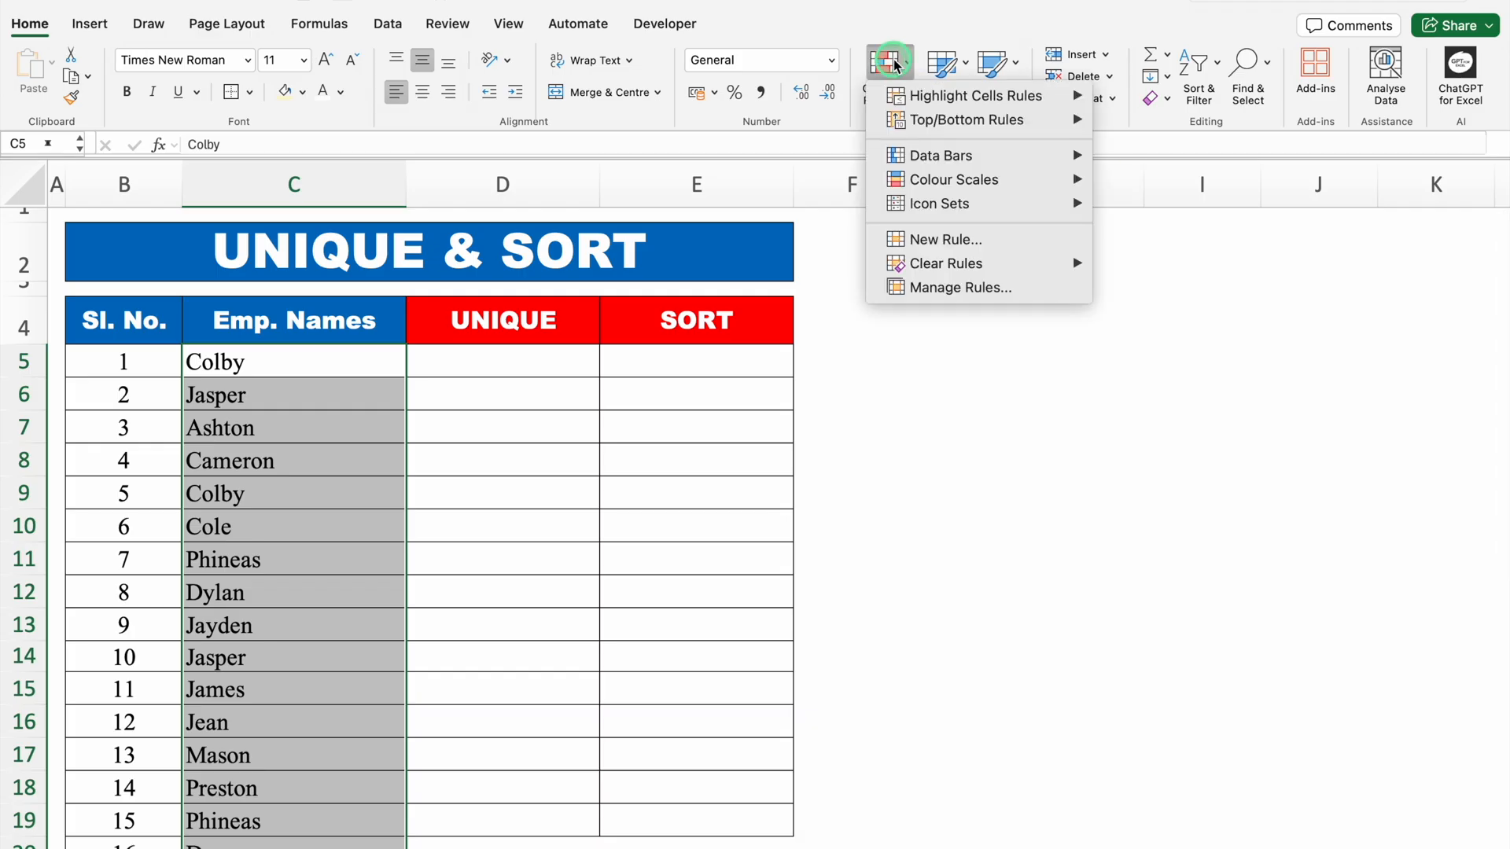
{"action": "mouse_move", "coordinate": [999, 95]}
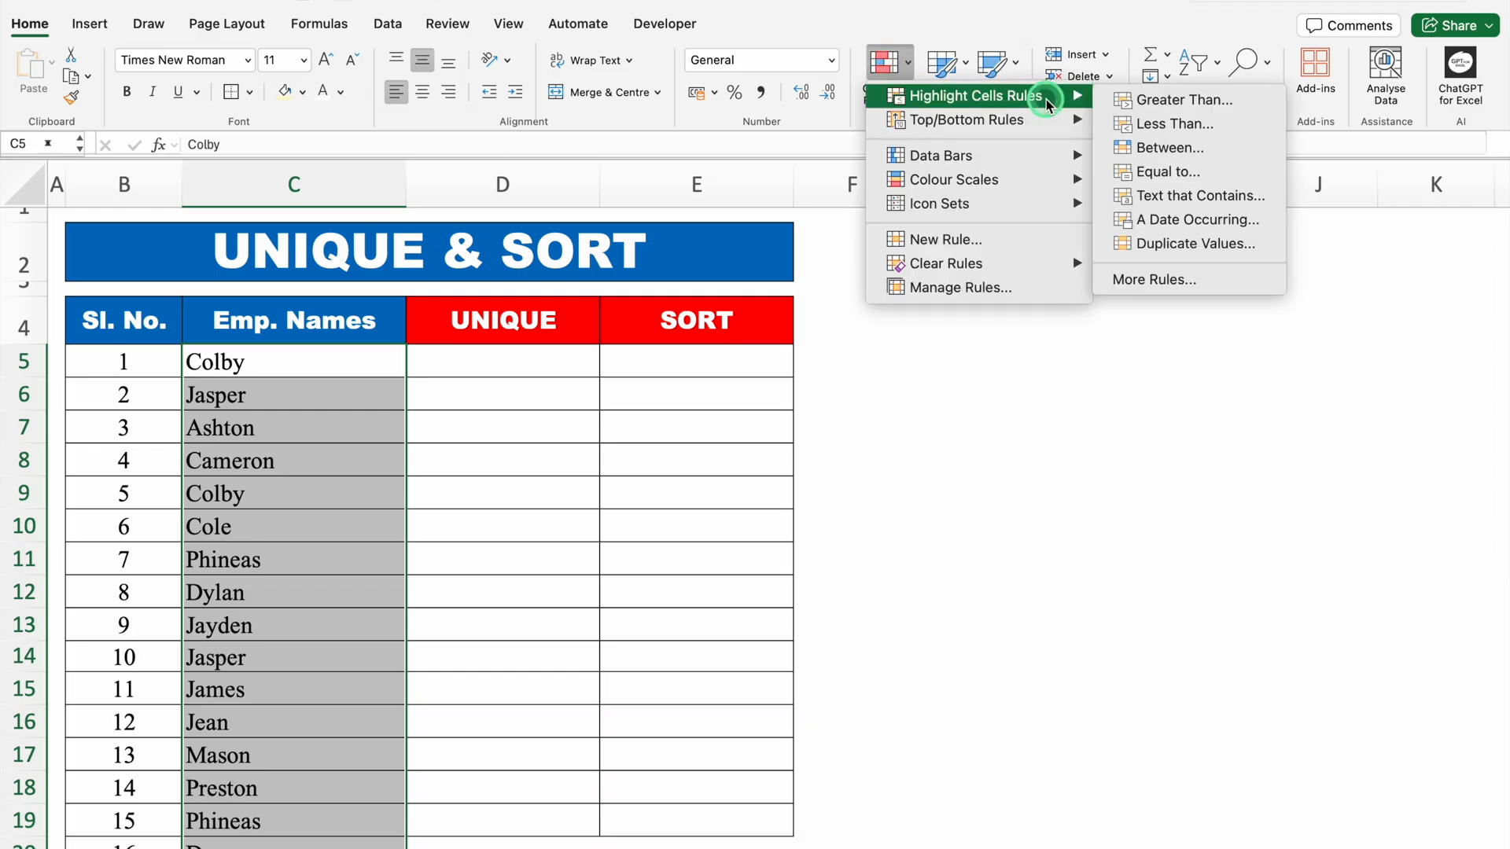
{"action": "left_click", "coordinate": [1209, 247]}
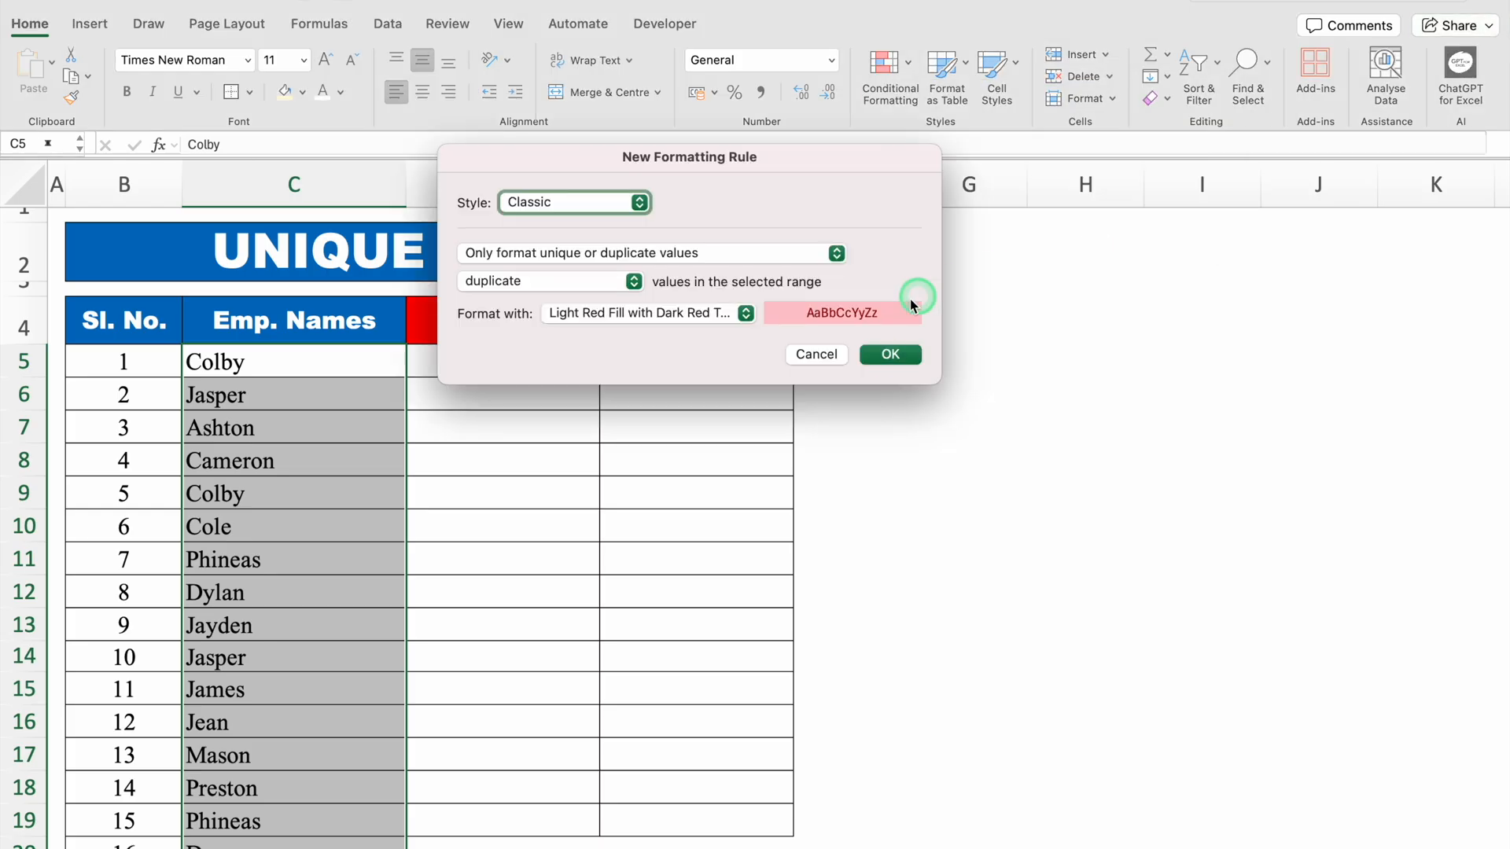
{"action": "left_click", "coordinate": [884, 355]}
{"action": "left_click", "coordinate": [961, 482]}
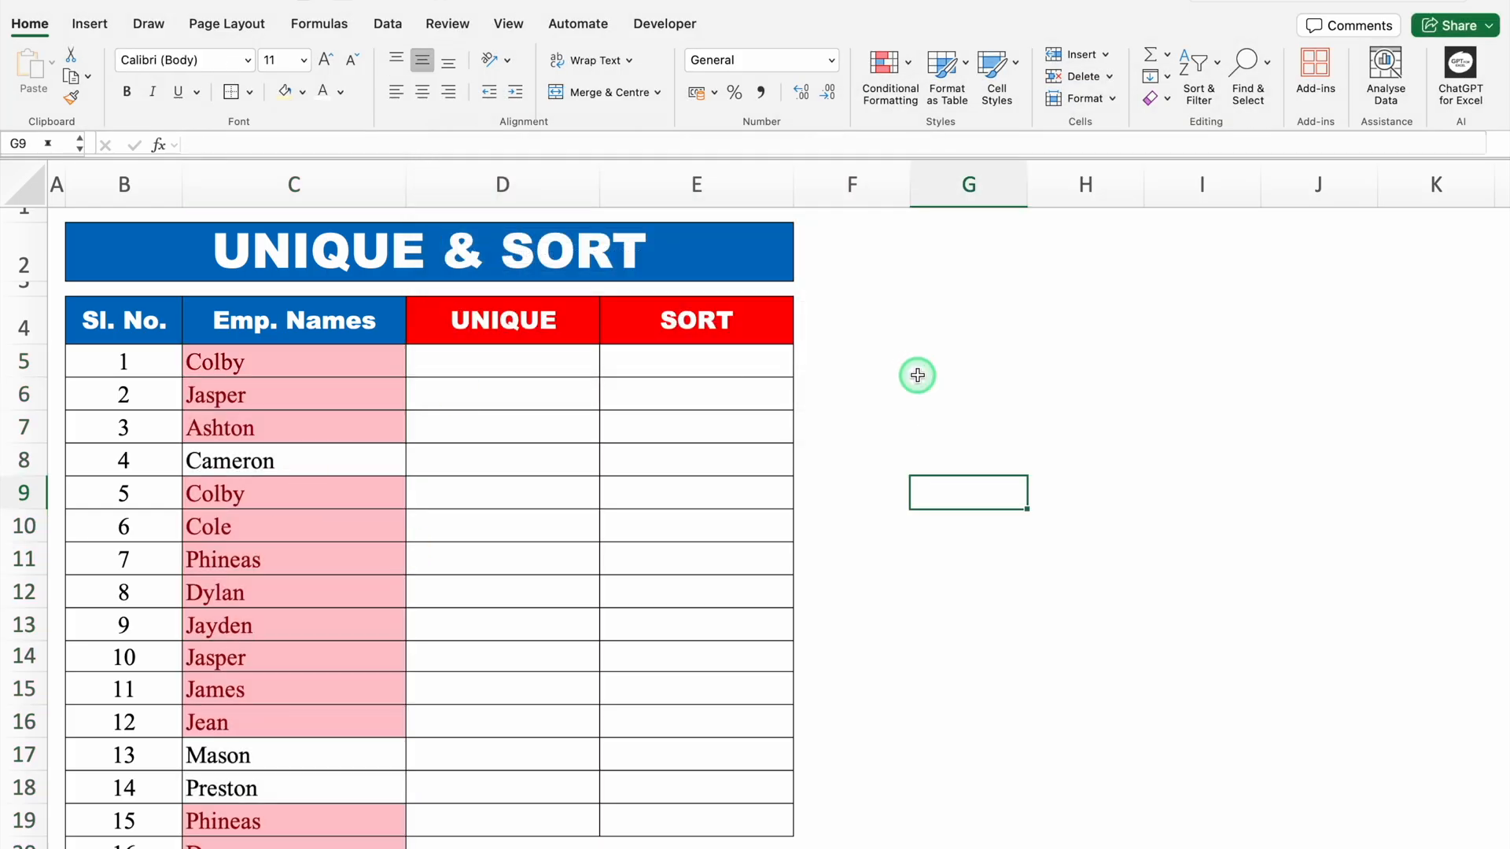
{"action": "scroll", "coordinate": [1500, 330], "scroll_direction": "down", "scroll_amount": 1}
{"action": "mouse_move", "coordinate": [1499, 332]}
{"action": "left_mouse_down"}
{"action": "mouse_move", "coordinate": [1500, 550]}
{"action": "mouse_move", "coordinate": [1494, 321]}
{"action": "left_mouse_up"}
- Enter =UNIQUE(C5:C34) in D5 to list each employee name once in the UNIQUE column
{"action": "left_click", "coordinate": [526, 358]}
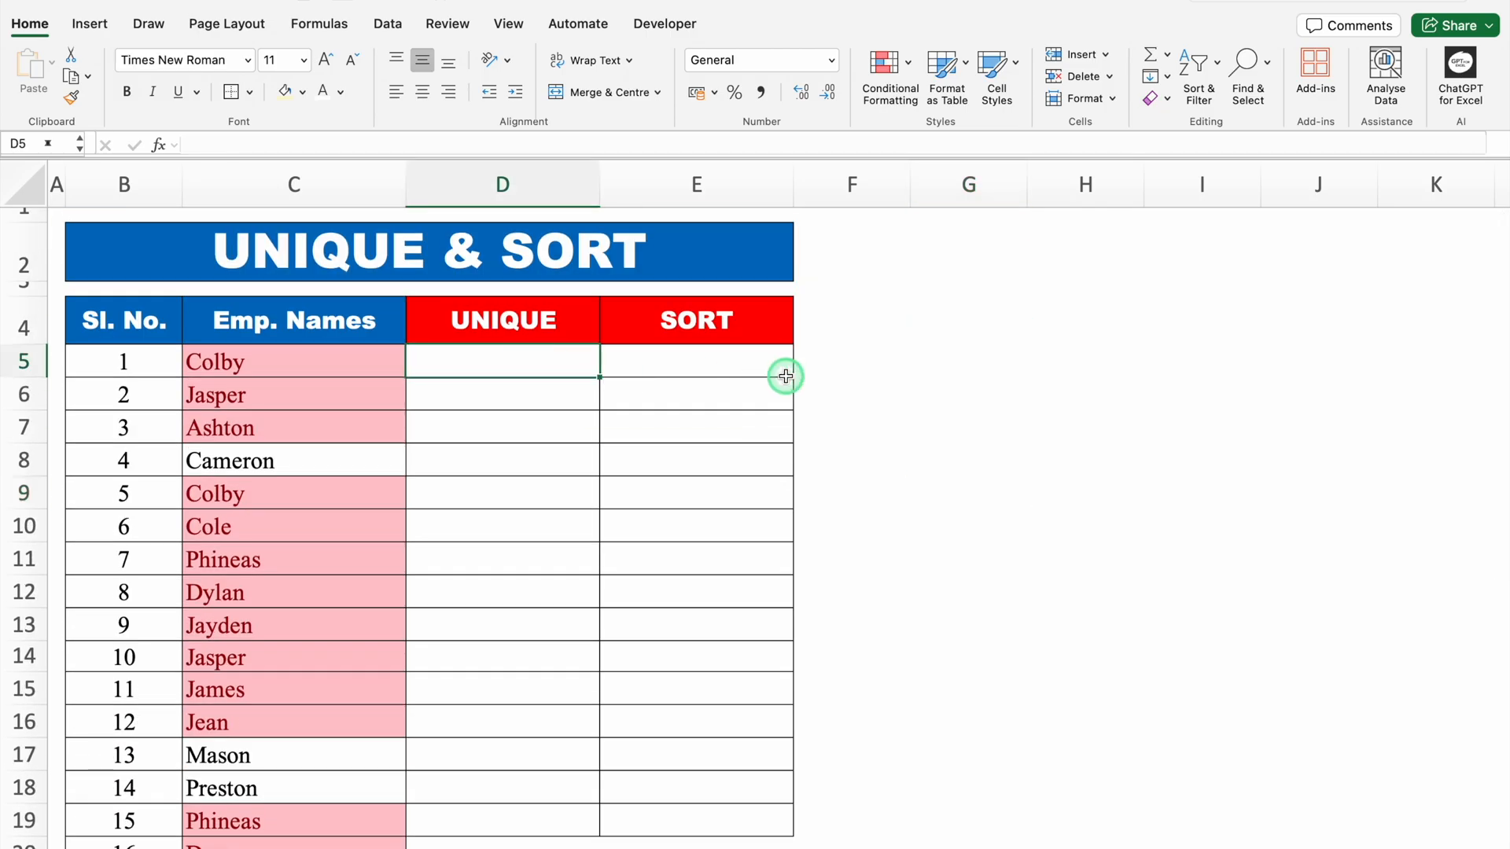
{"action": "type", "text": "=UN"}
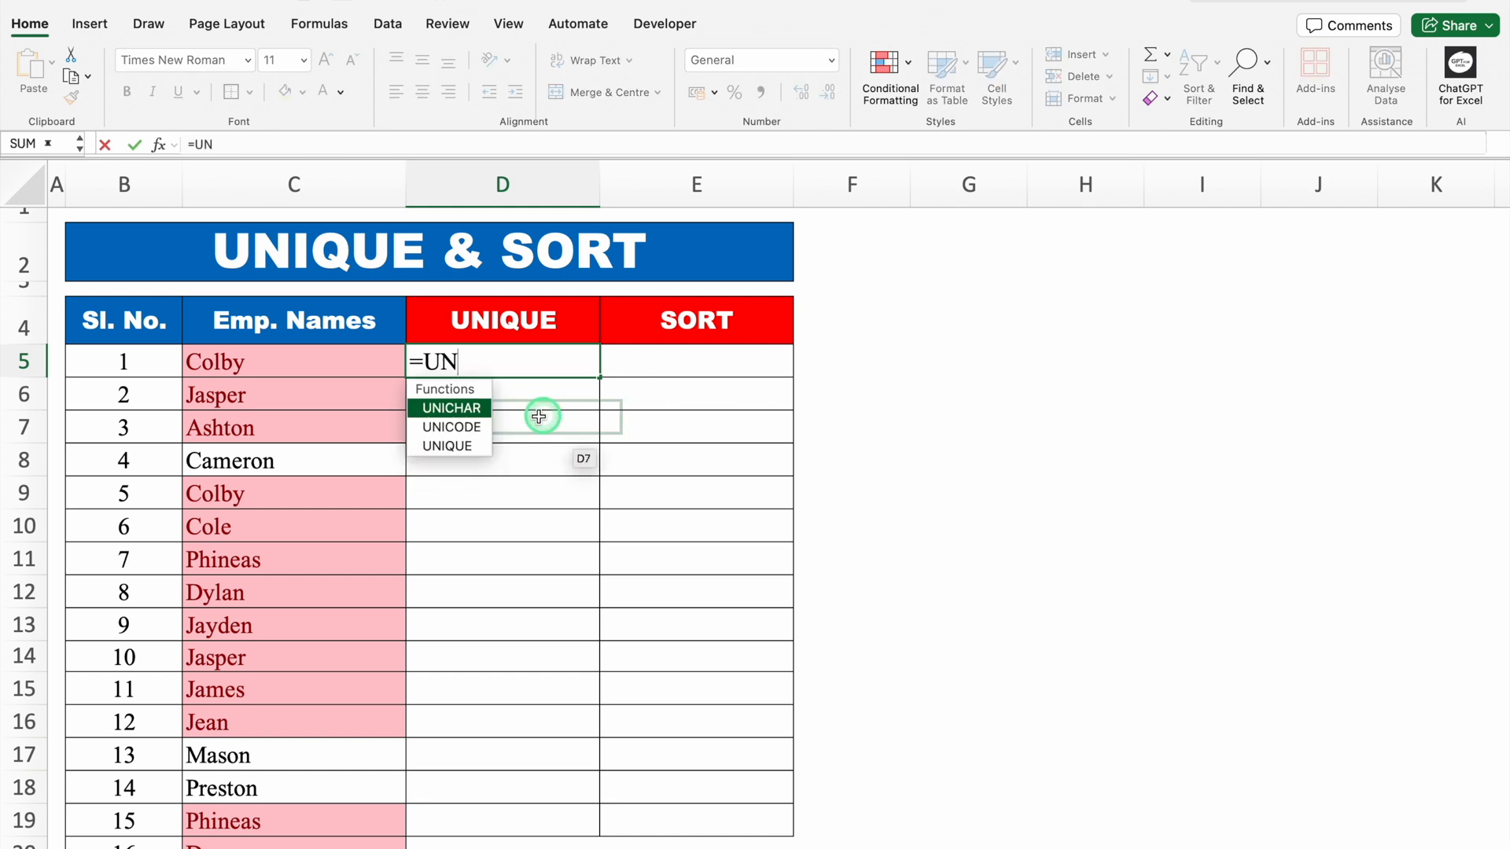
{"action": "double_click", "coordinate": [462, 447]}
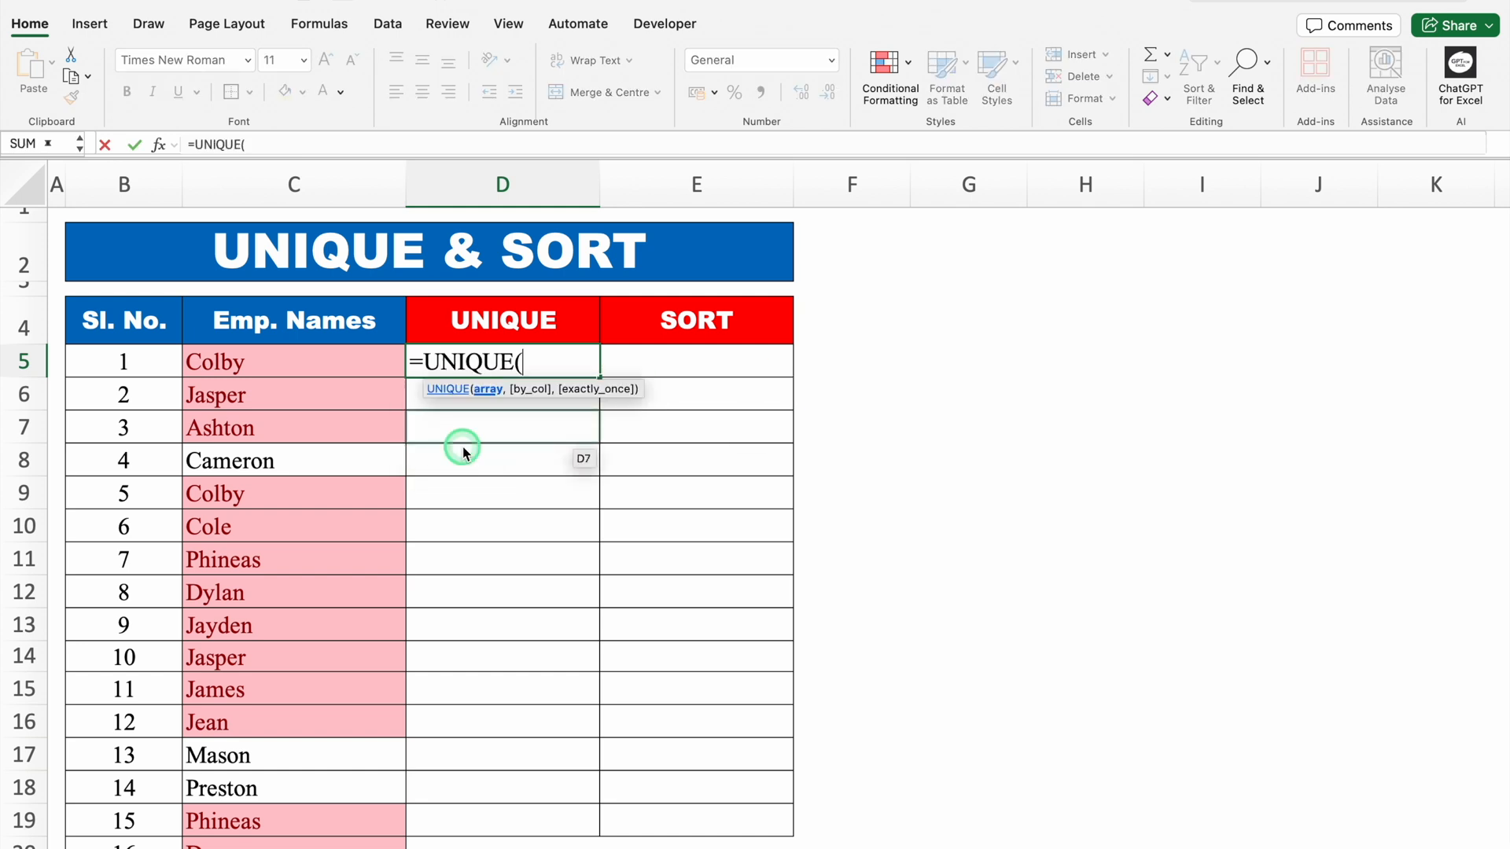
{"action": "left_click", "coordinate": [342, 364]}
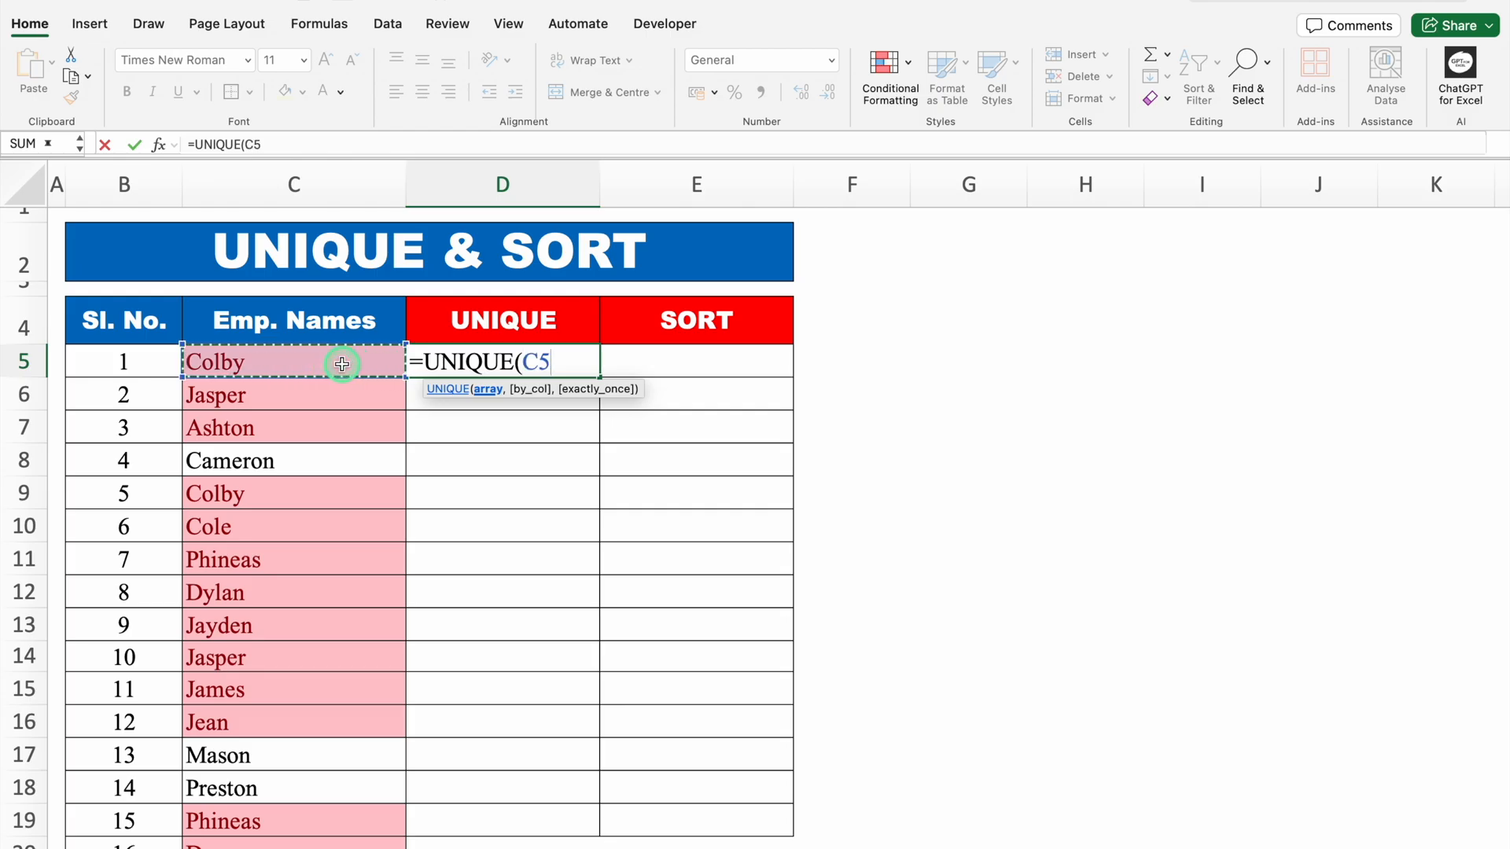
{"action": "key", "text": "ctrl+shift+Down"}
{"action": "left_click_drag", "start_coordinate": [1503, 567], "coordinate": [1500, 275]}
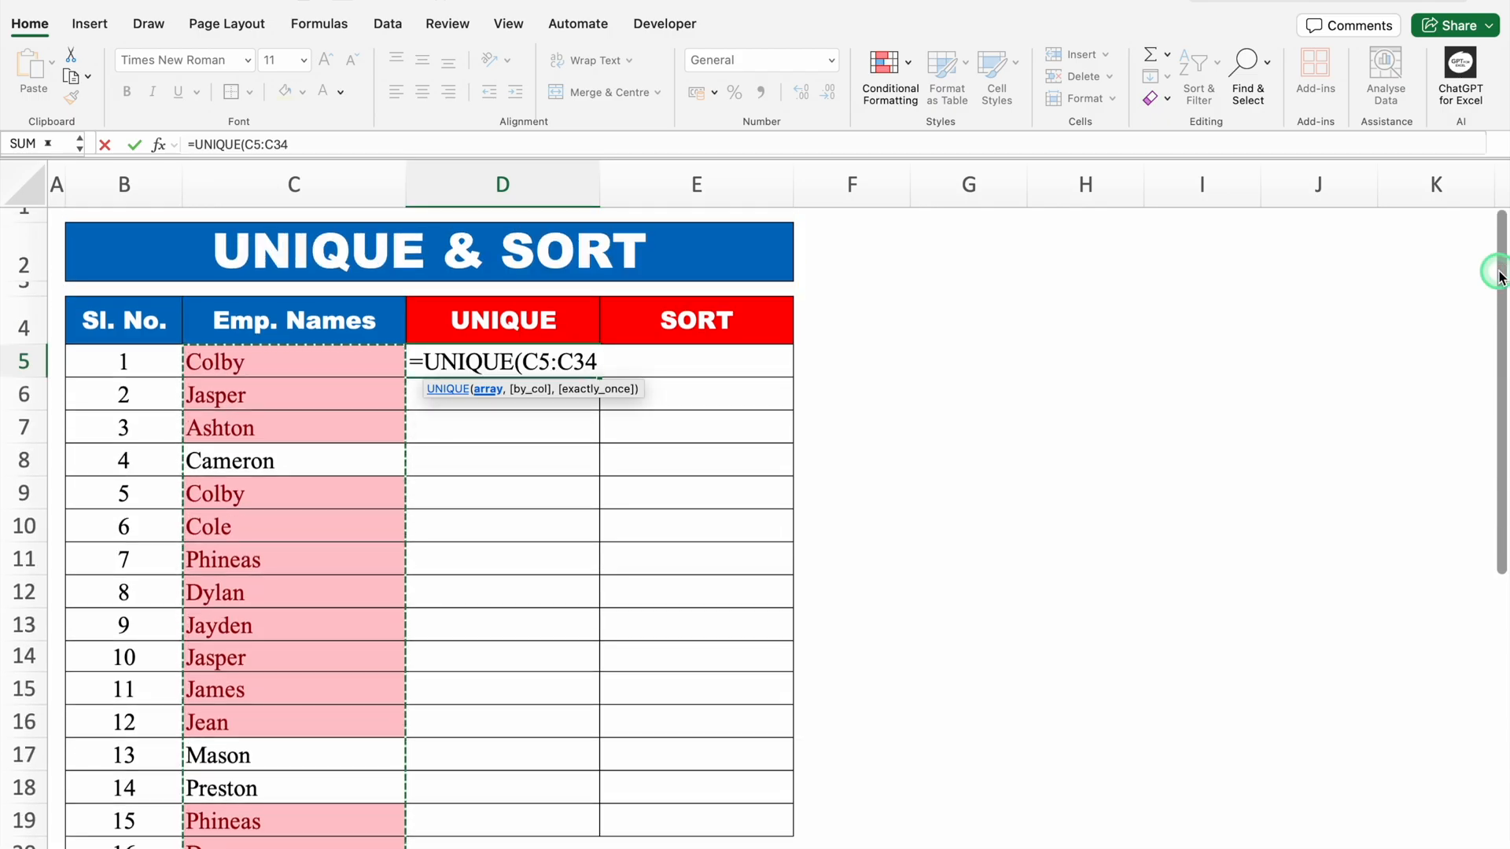
{"action": "type", "text": ")"}
{"action": "key", "text": "Return"}
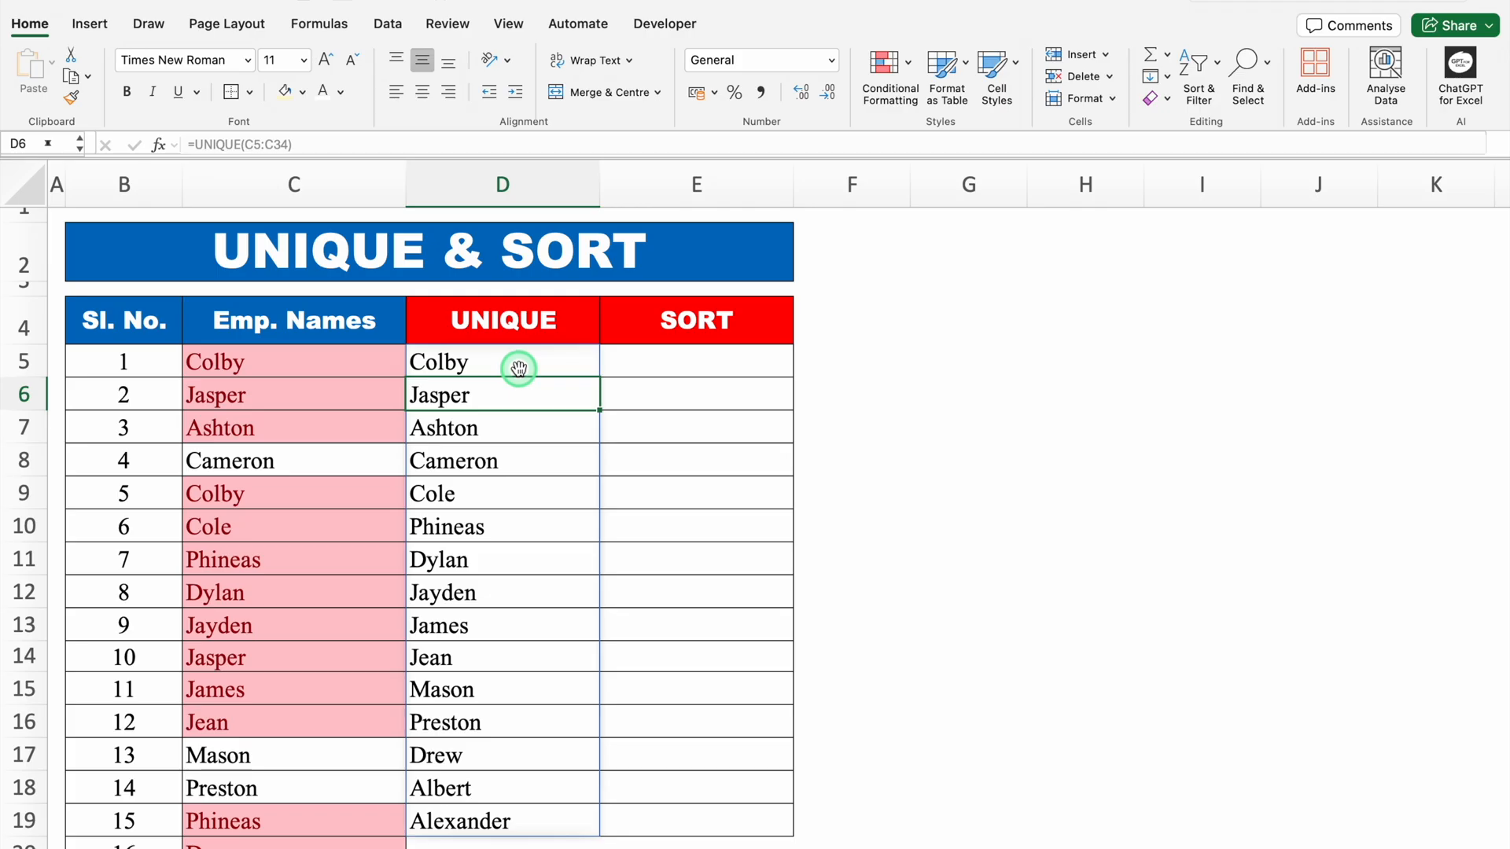
- Copy the UNIQUE formula text from D5 and paste it into E5 of the SORT column
{"action": "left_click", "coordinate": [519, 368]}
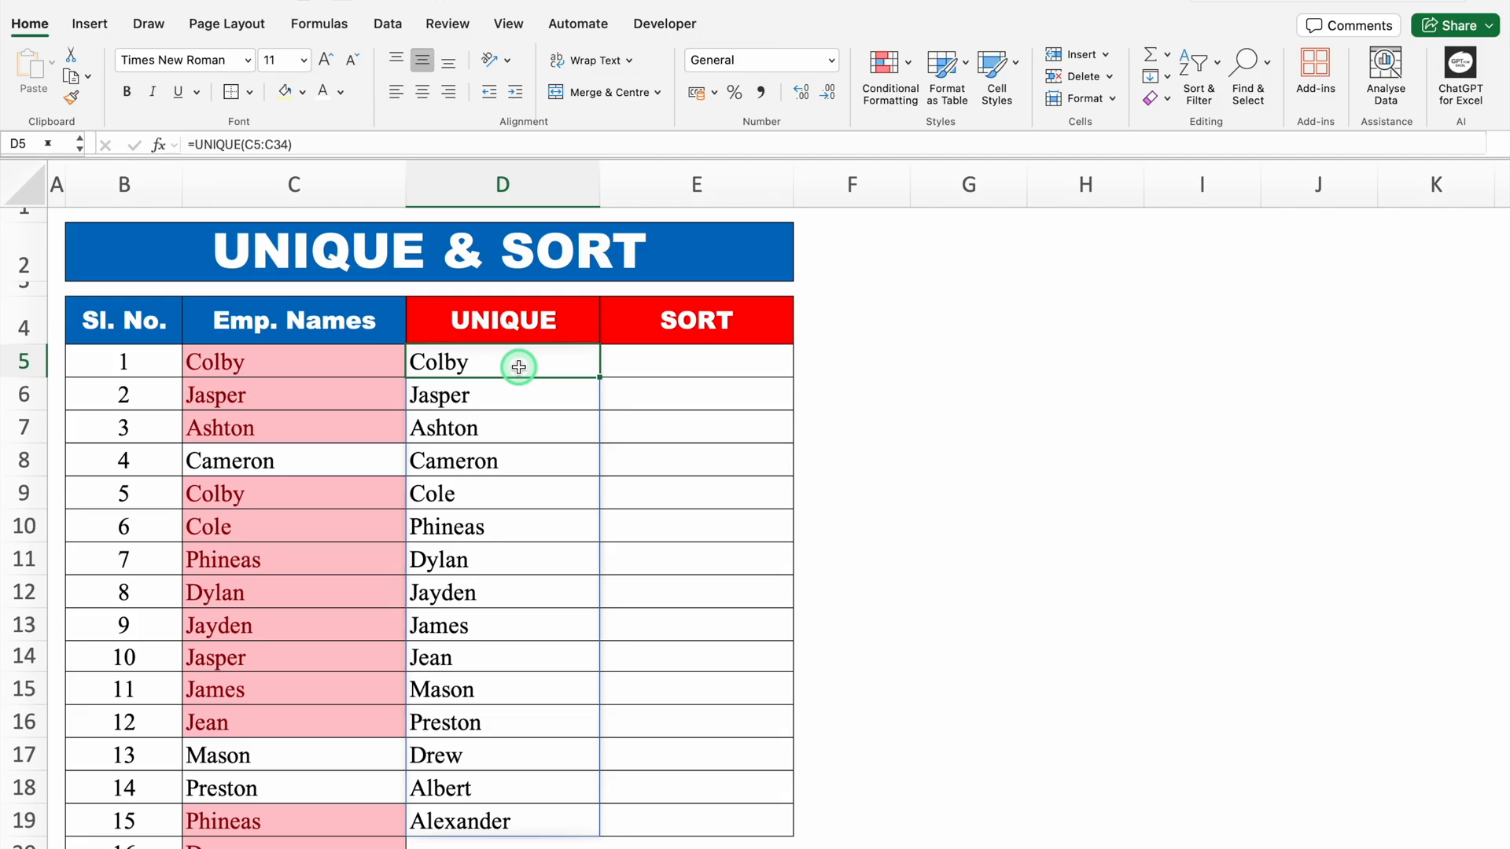
{"action": "double_click", "coordinate": [519, 367]}
{"action": "left_click_drag", "start_coordinate": [621, 363], "coordinate": [399, 360]}
{"action": "key", "text": "super+c"}
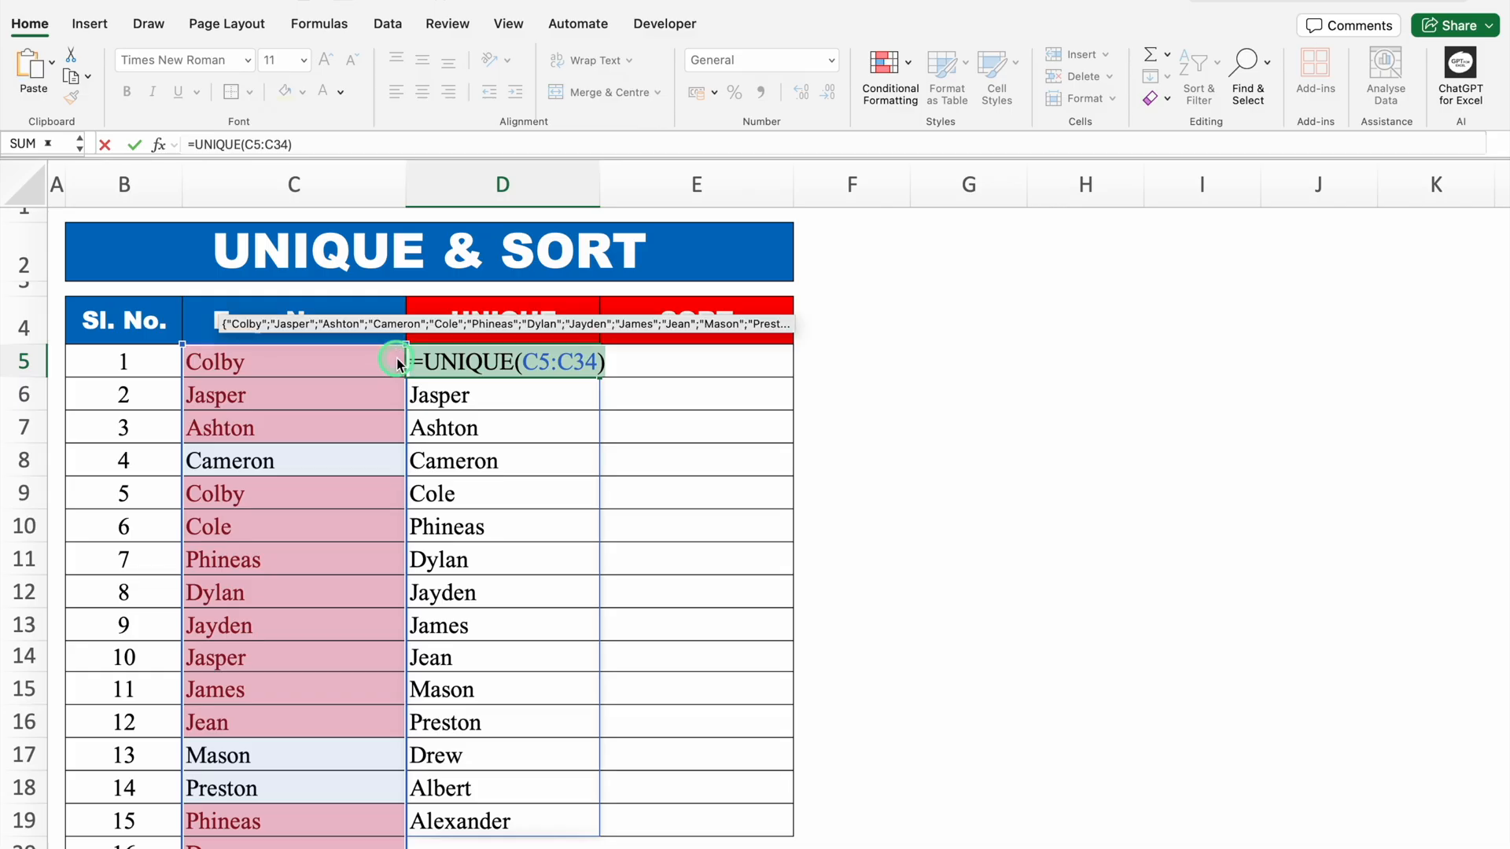
{"action": "key", "text": "Return"}
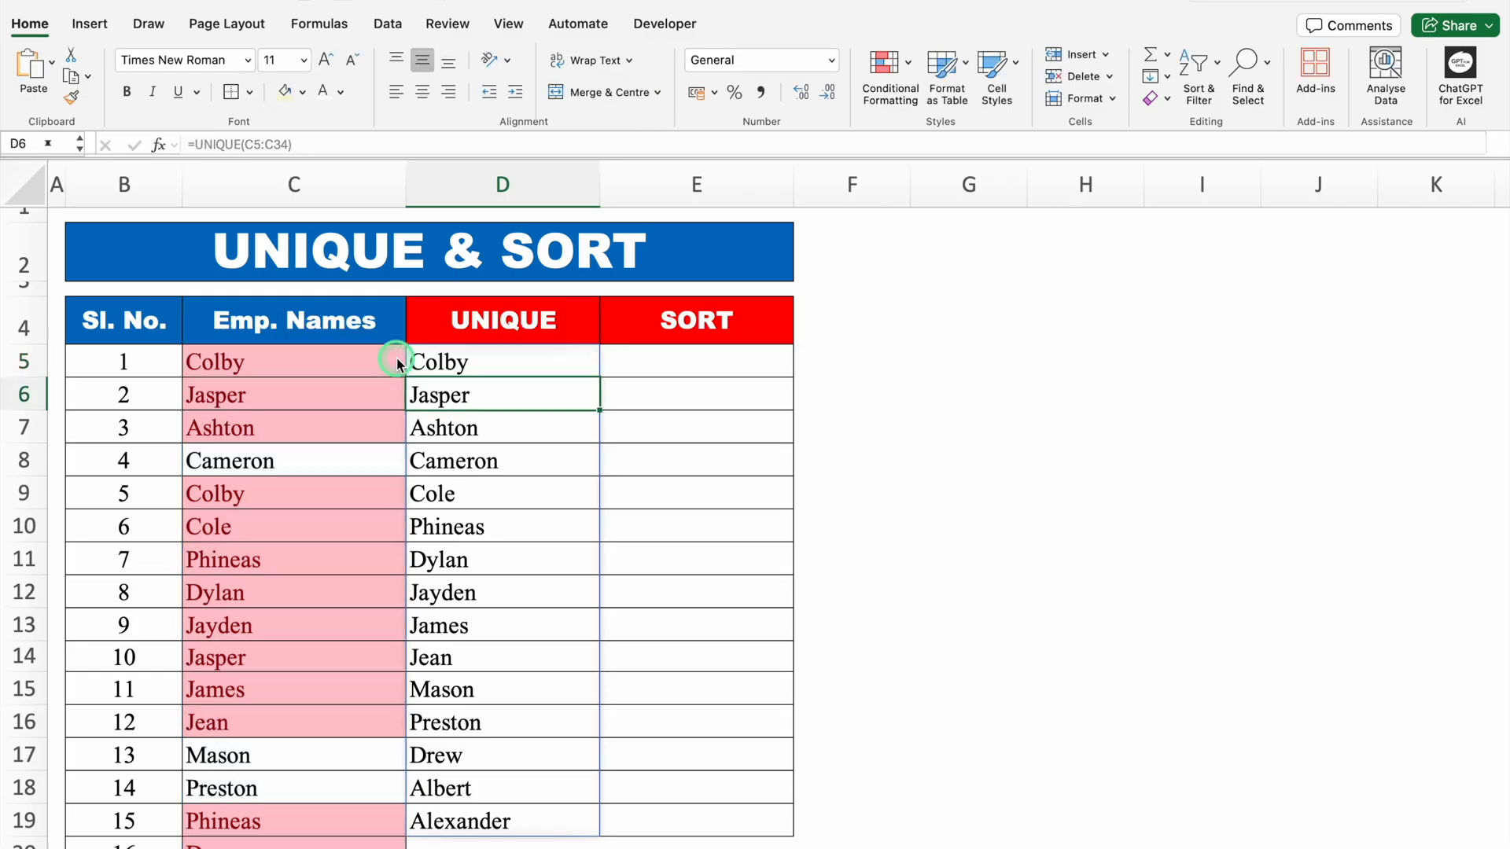
{"action": "left_click", "coordinate": [702, 361]}
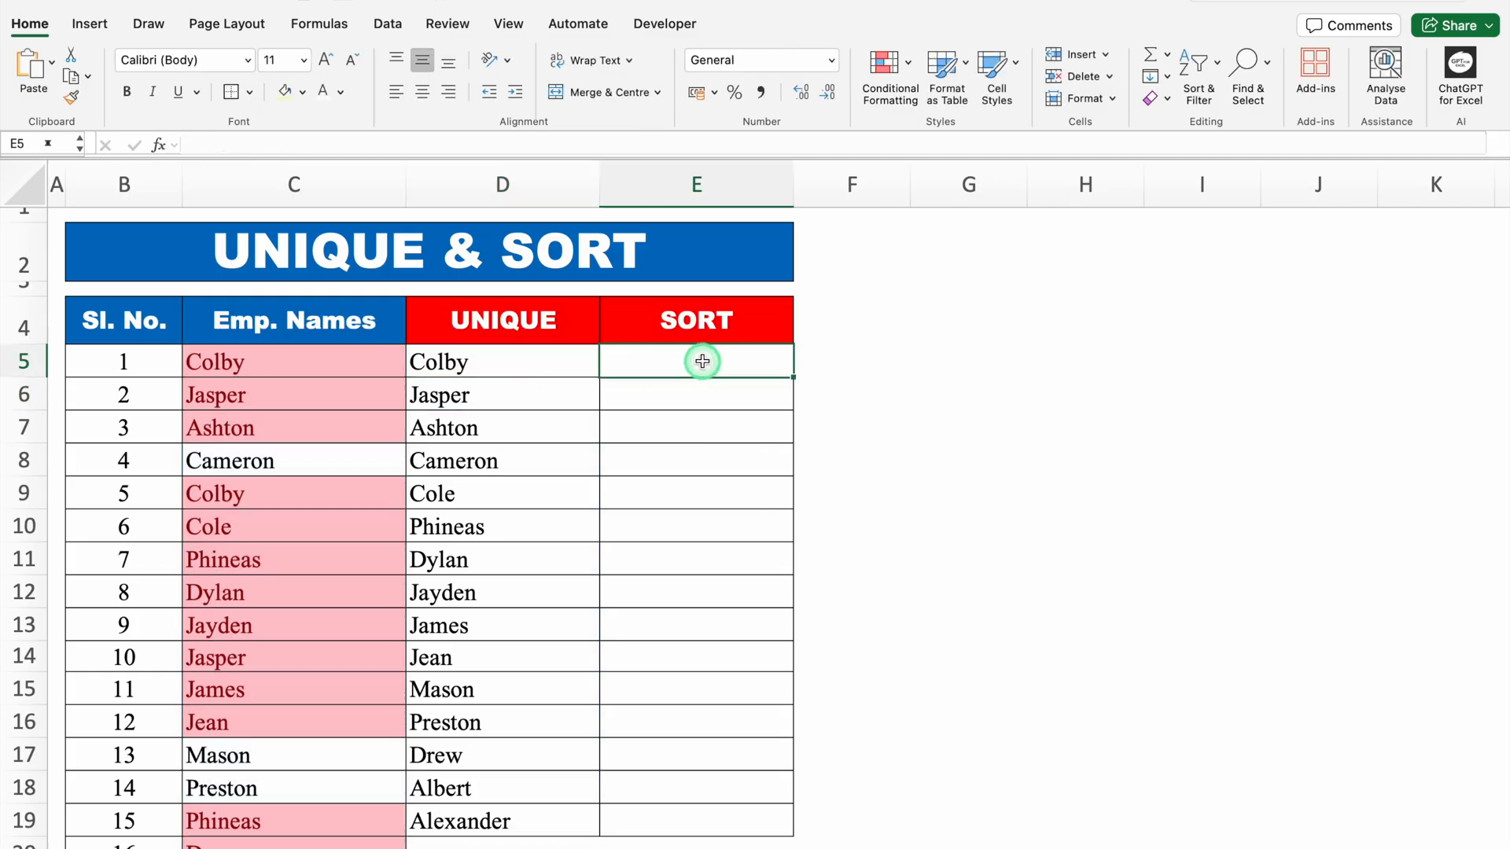
{"action": "double_click", "coordinate": [702, 360]}
{"action": "key", "text": "super+v"}
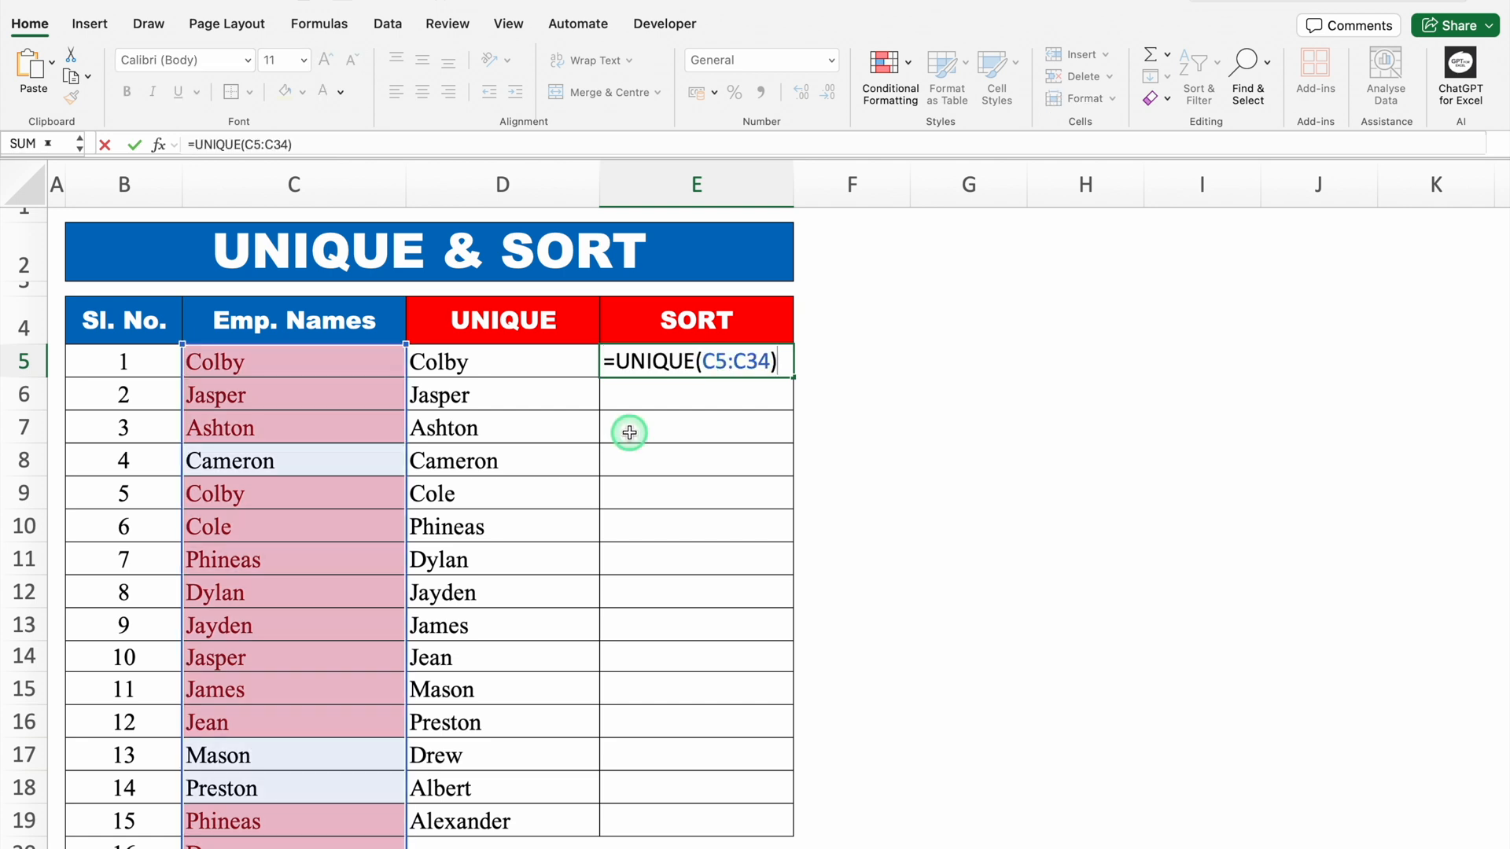
- Wrap the formula in E5 in SORT so it reads =SORT(UNIQUE(C5:C34))
{"action": "left_click", "coordinate": [616, 359]}
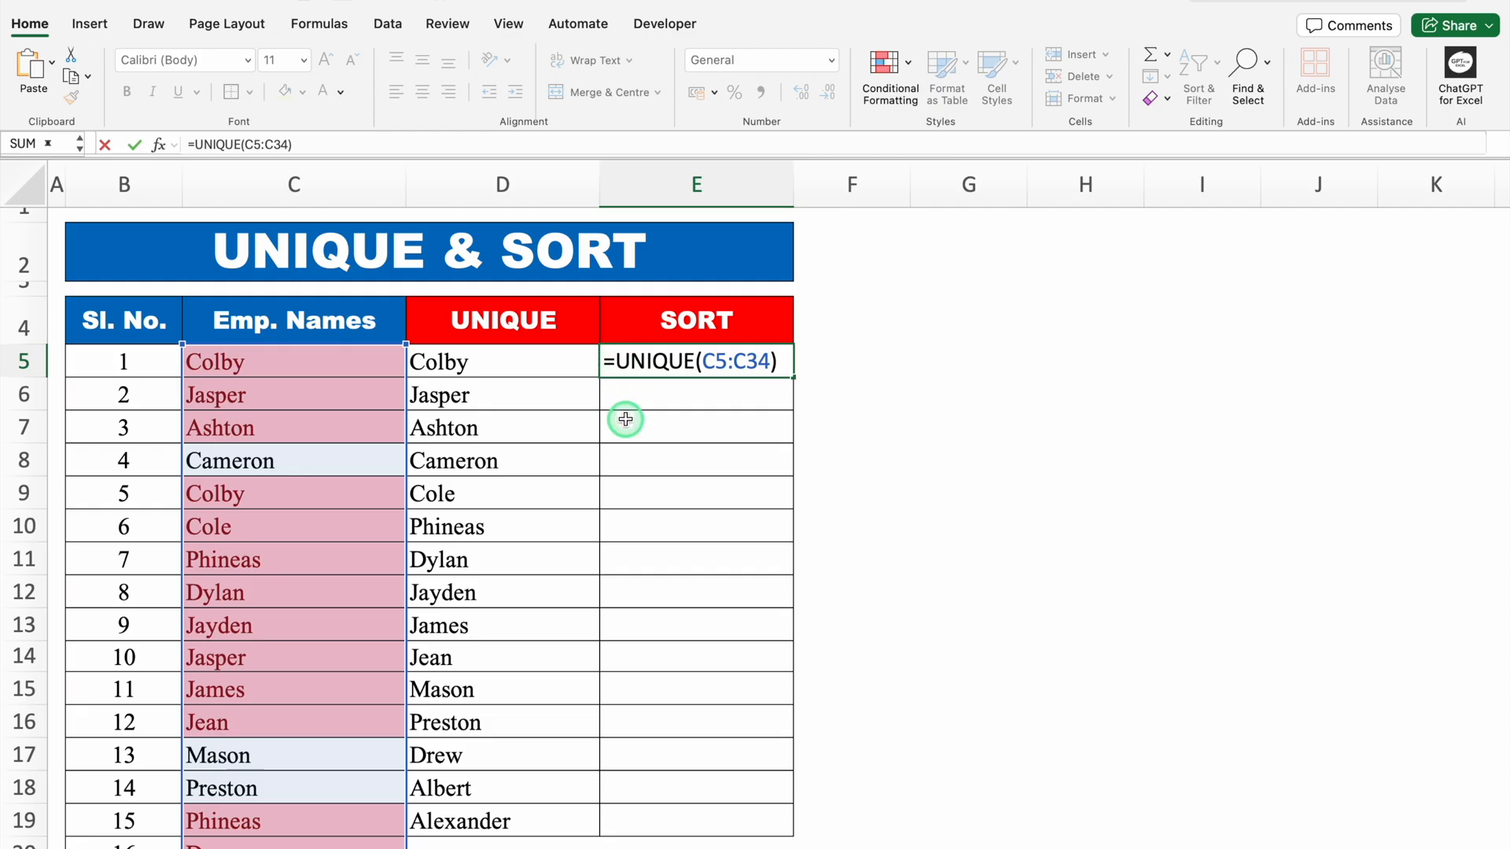
{"action": "type", "text": "SORT"}
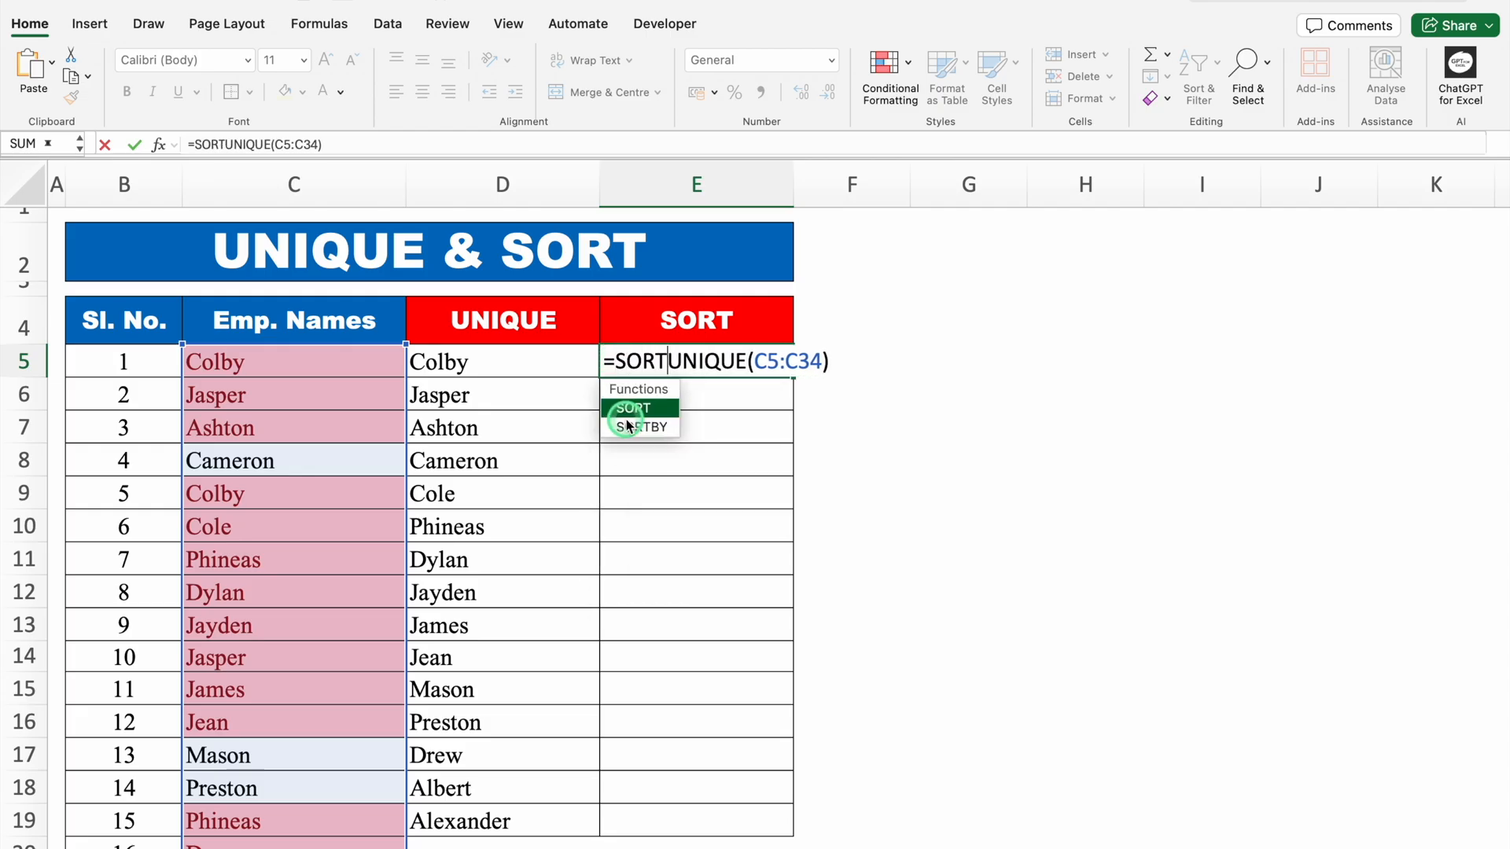
{"action": "double_click", "coordinate": [629, 409]}
{"action": "left_click", "coordinate": [842, 362]}
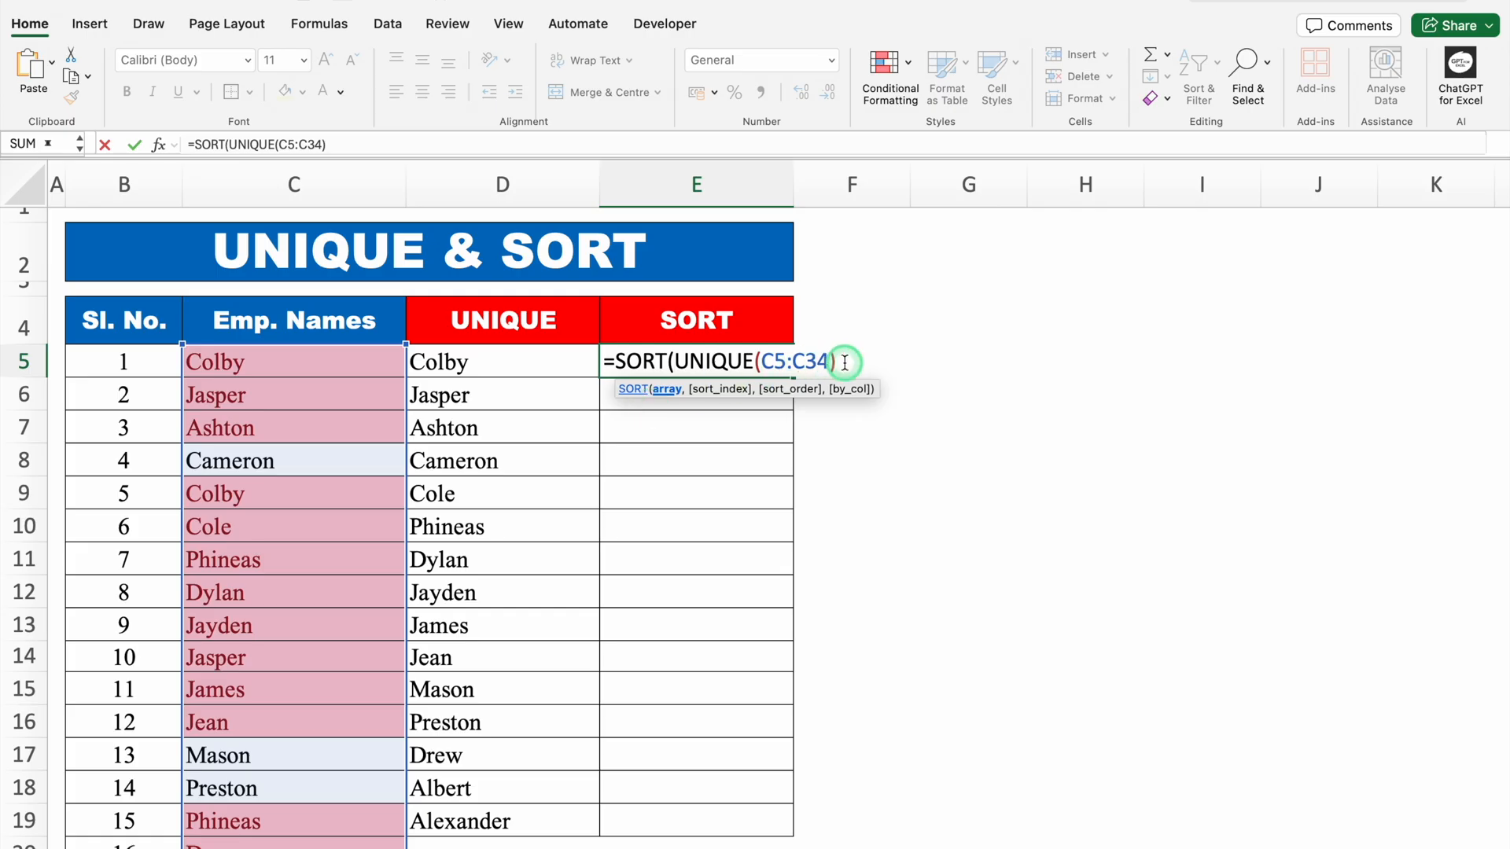
{"action": "type", "text": ")"}
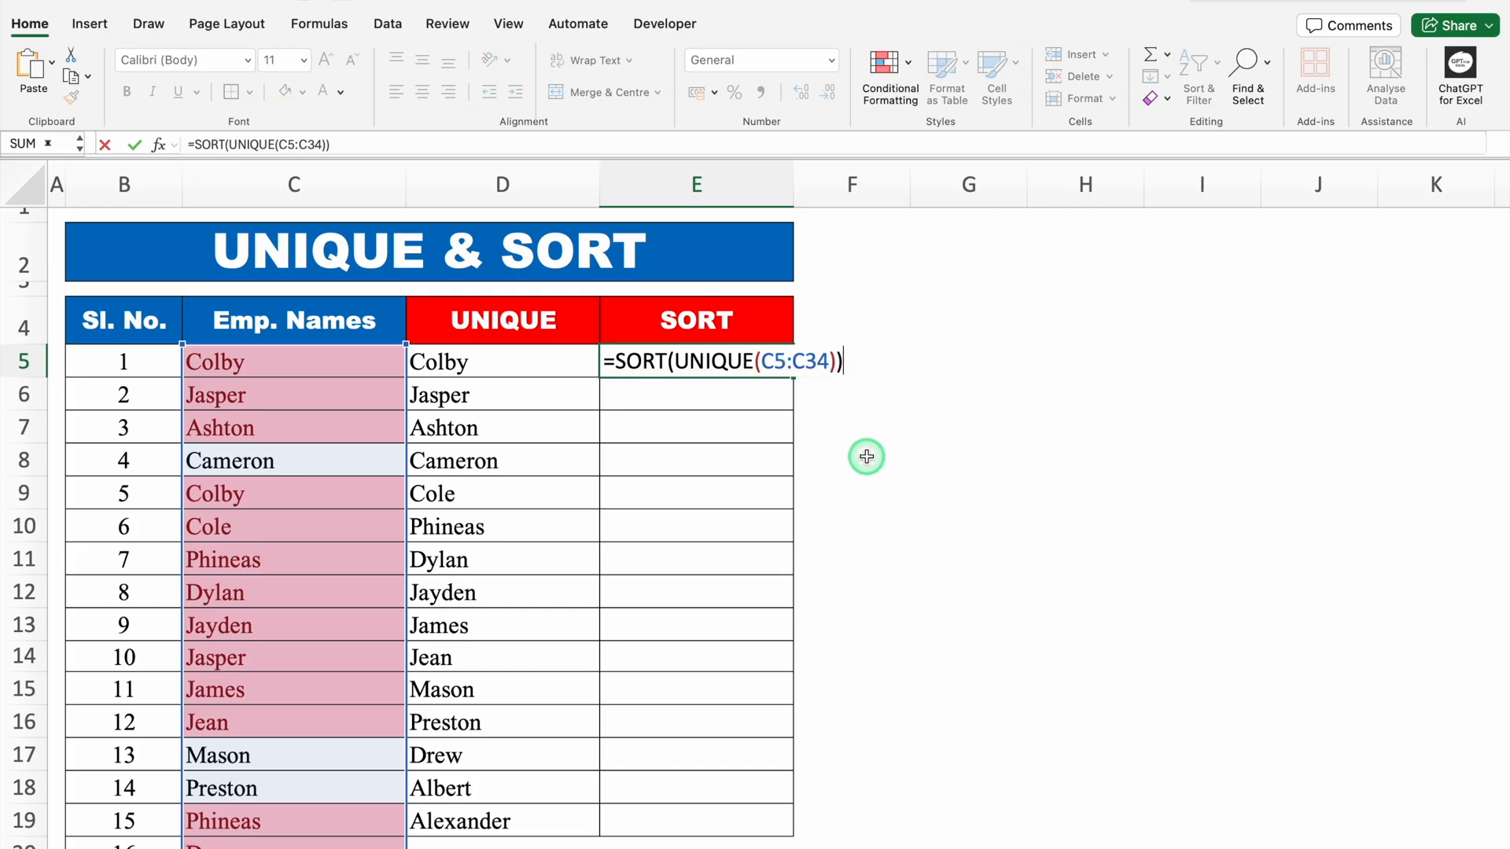
{"action": "key", "text": "Return"}
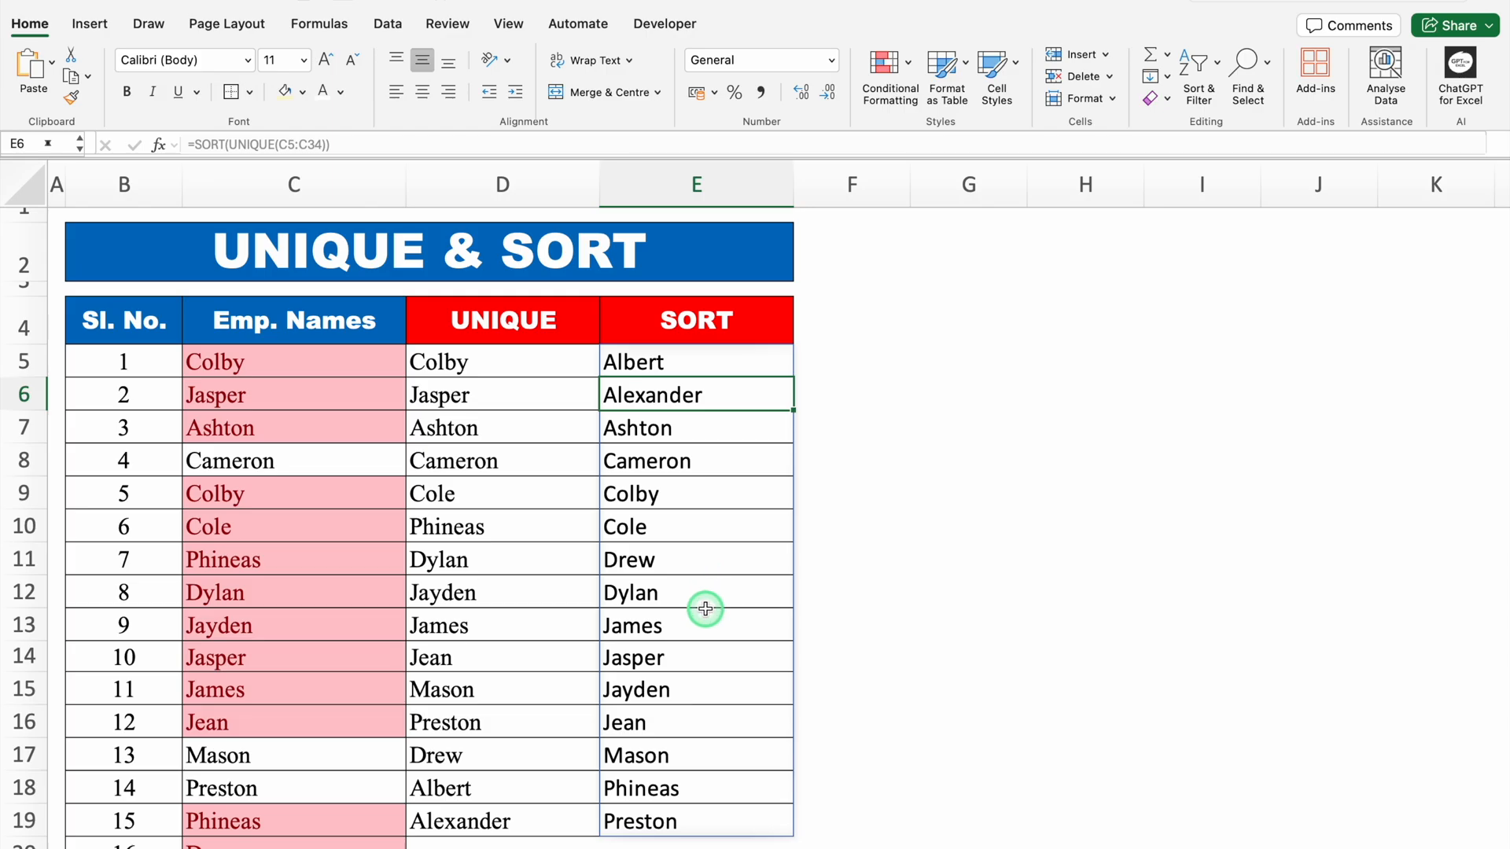
{"action": "left_click", "coordinate": [877, 559]}
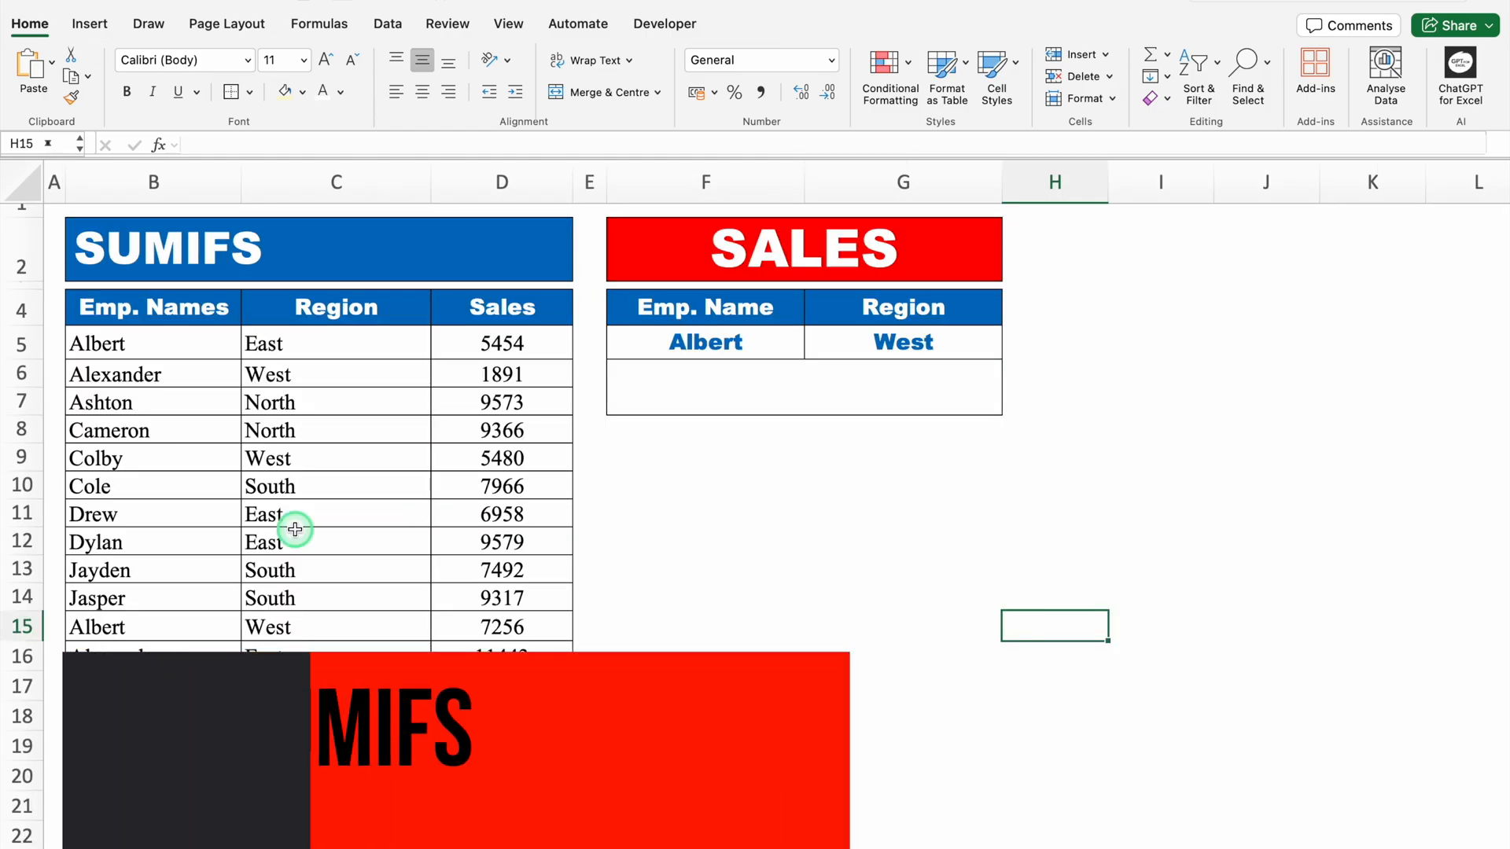
- Examine the SUMIFS sheet's Emp. Names, Region and Sales columns and the choices offered for Emp. Name in F5 and Region in G5
{"action": "left_click", "coordinate": [182, 179]}
{"action": "left_click", "coordinate": [303, 176]}
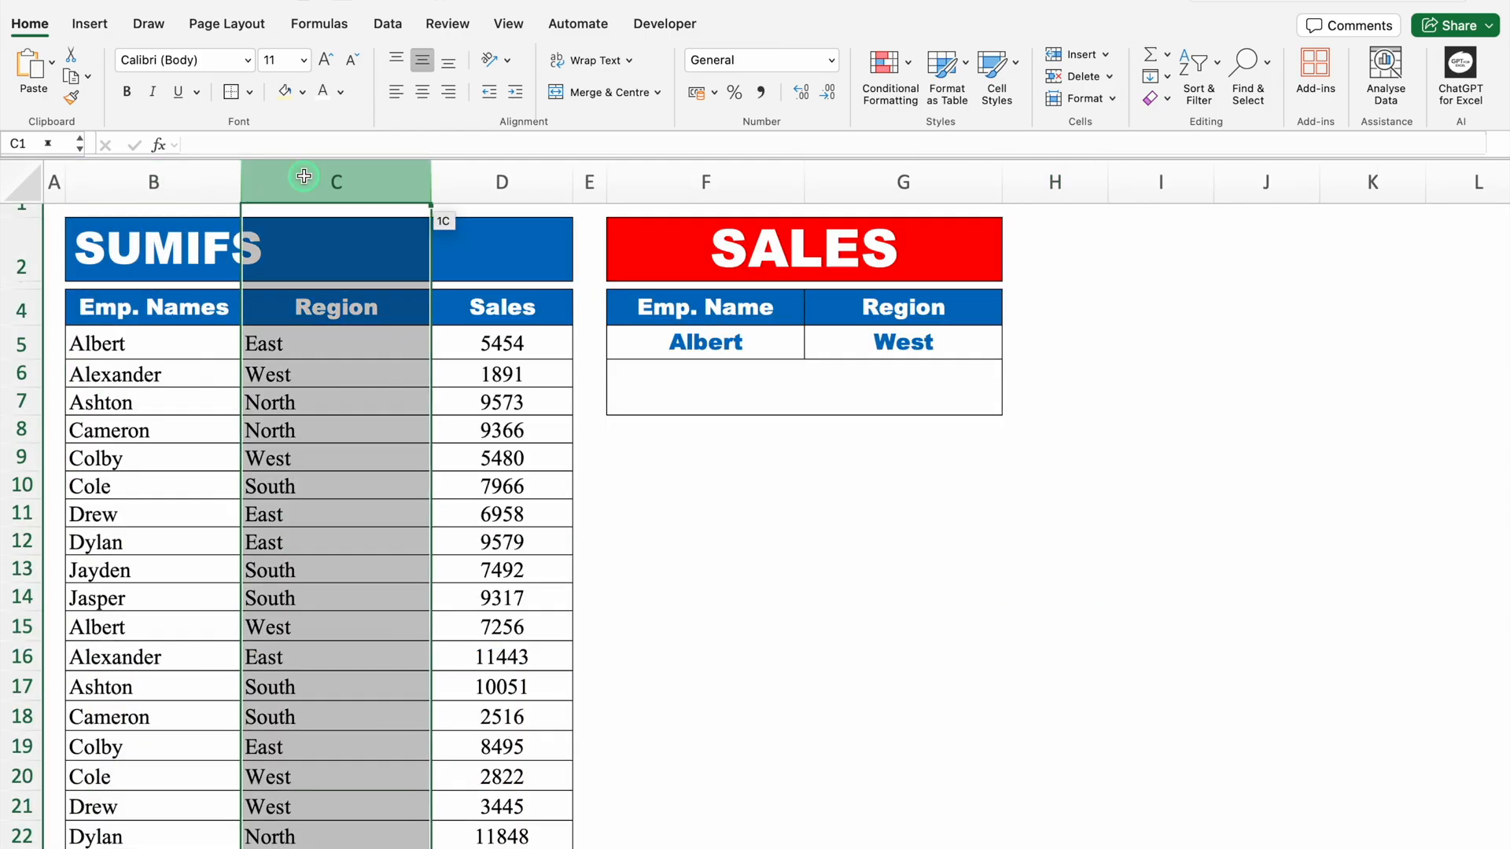
{"action": "left_click", "coordinate": [503, 180]}
{"action": "left_click", "coordinate": [751, 452]}
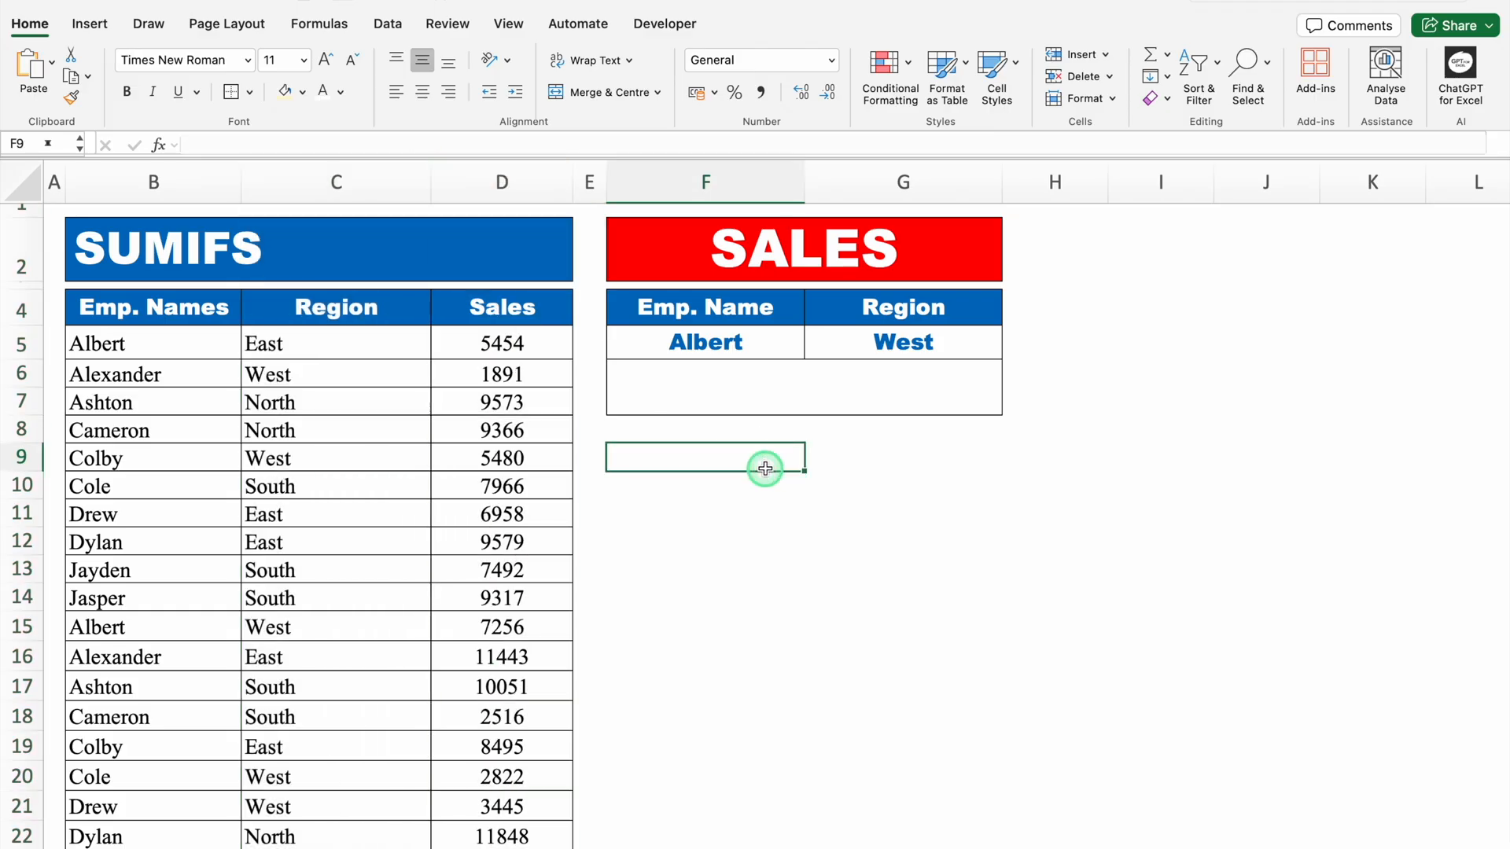
{"action": "left_click", "coordinate": [746, 390]}
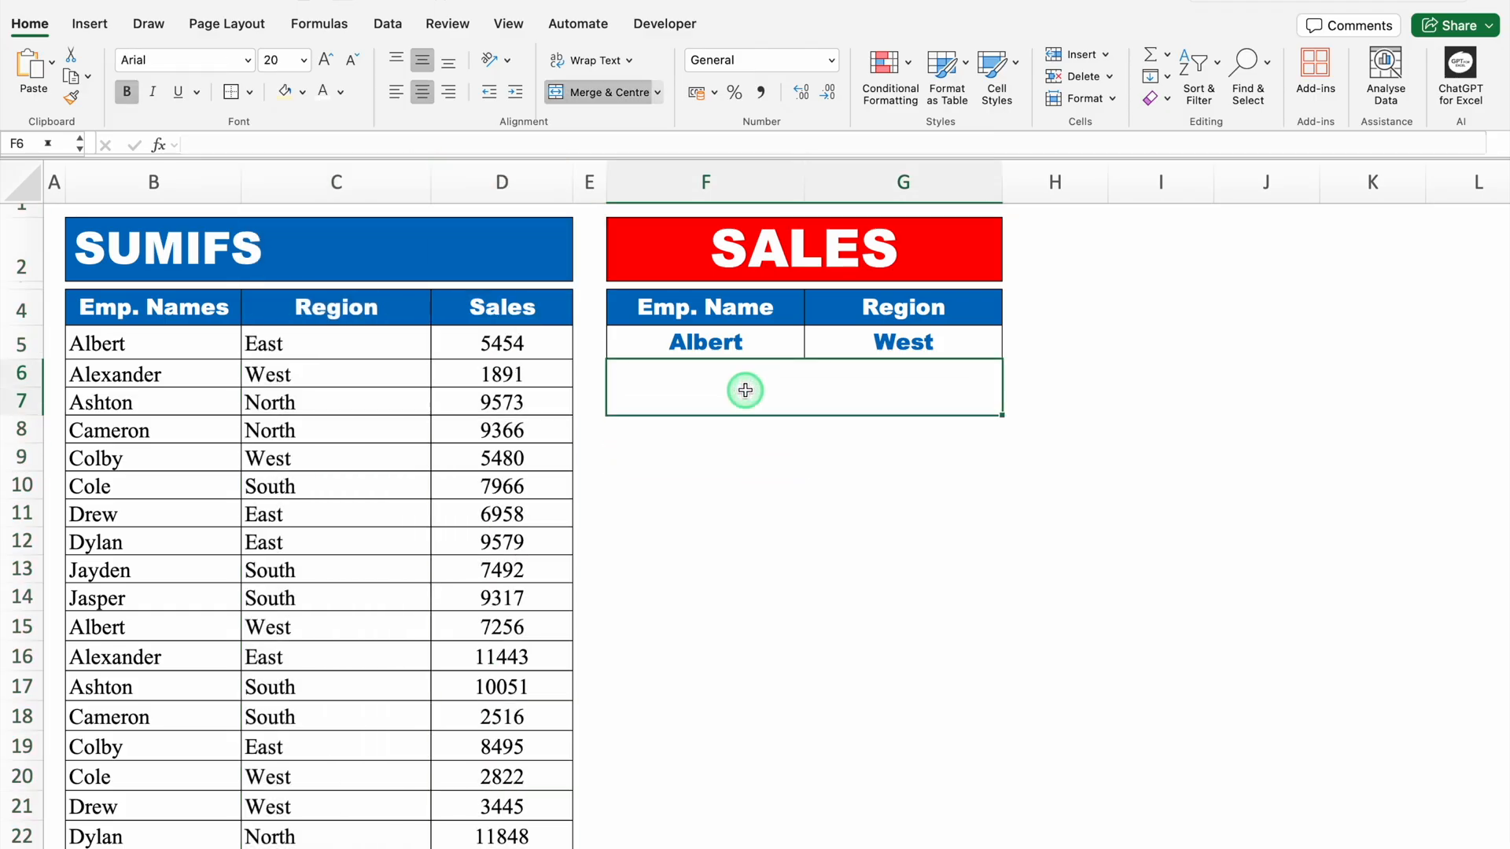
{"action": "left_click", "coordinate": [743, 339]}
{"action": "left_click", "coordinate": [878, 338]}
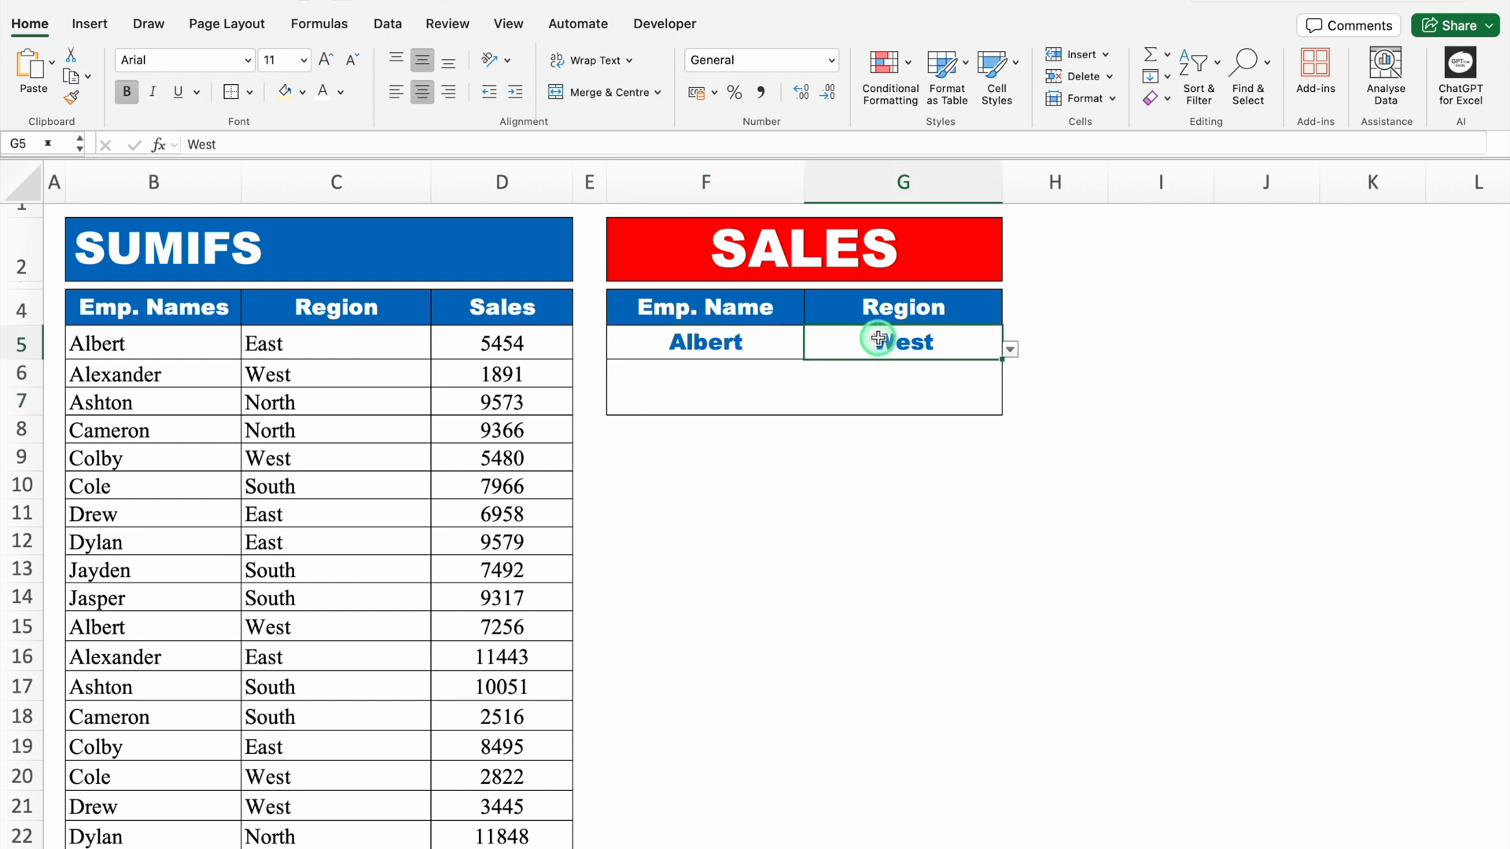
{"action": "left_click", "coordinate": [754, 340]}
{"action": "left_click", "coordinate": [811, 347]}
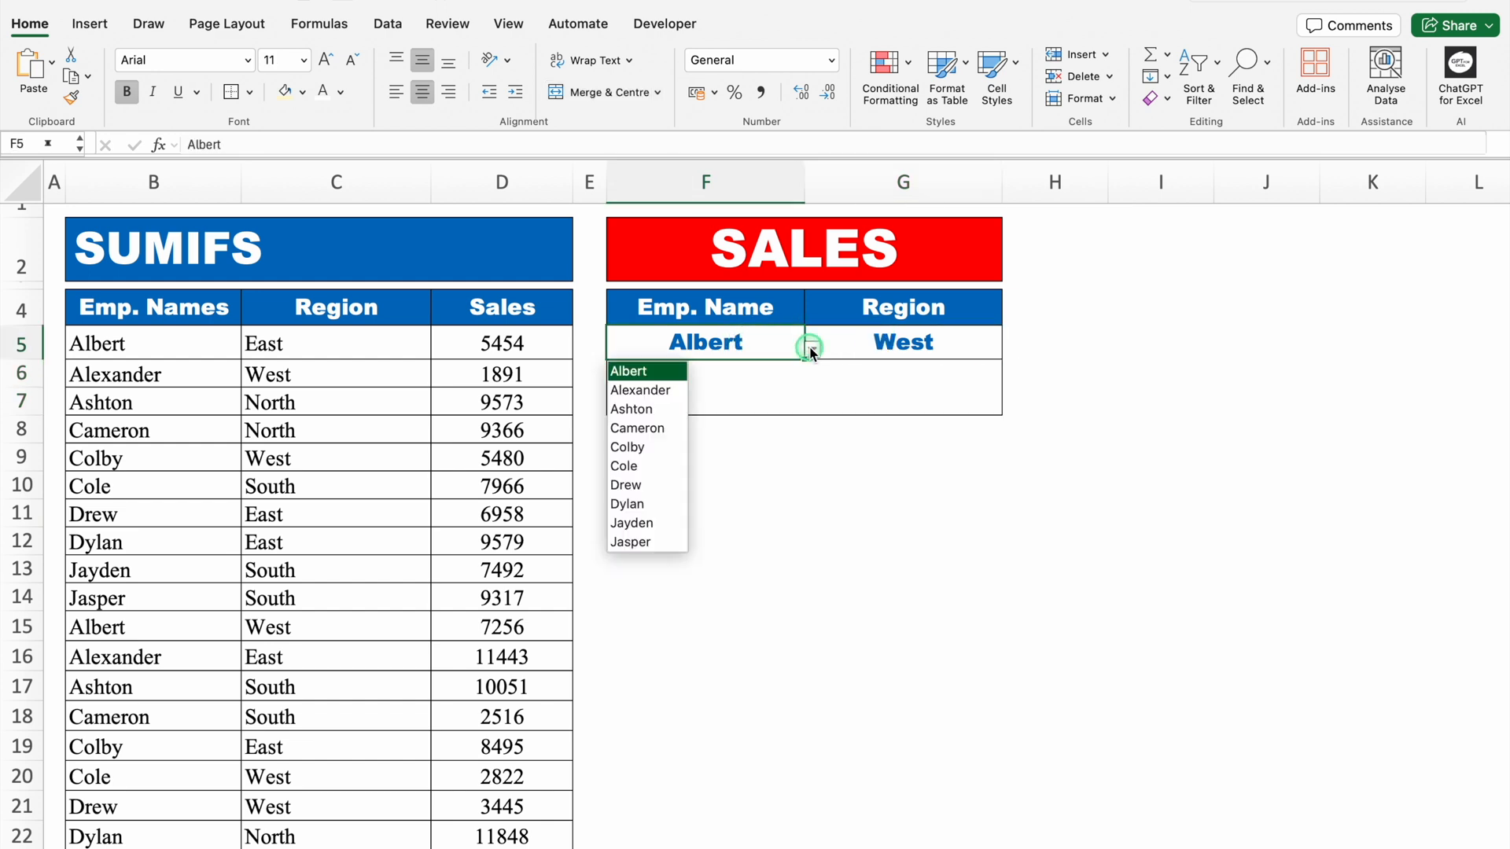
{"action": "left_click", "coordinate": [768, 342]}
{"action": "left_click", "coordinate": [894, 340]}
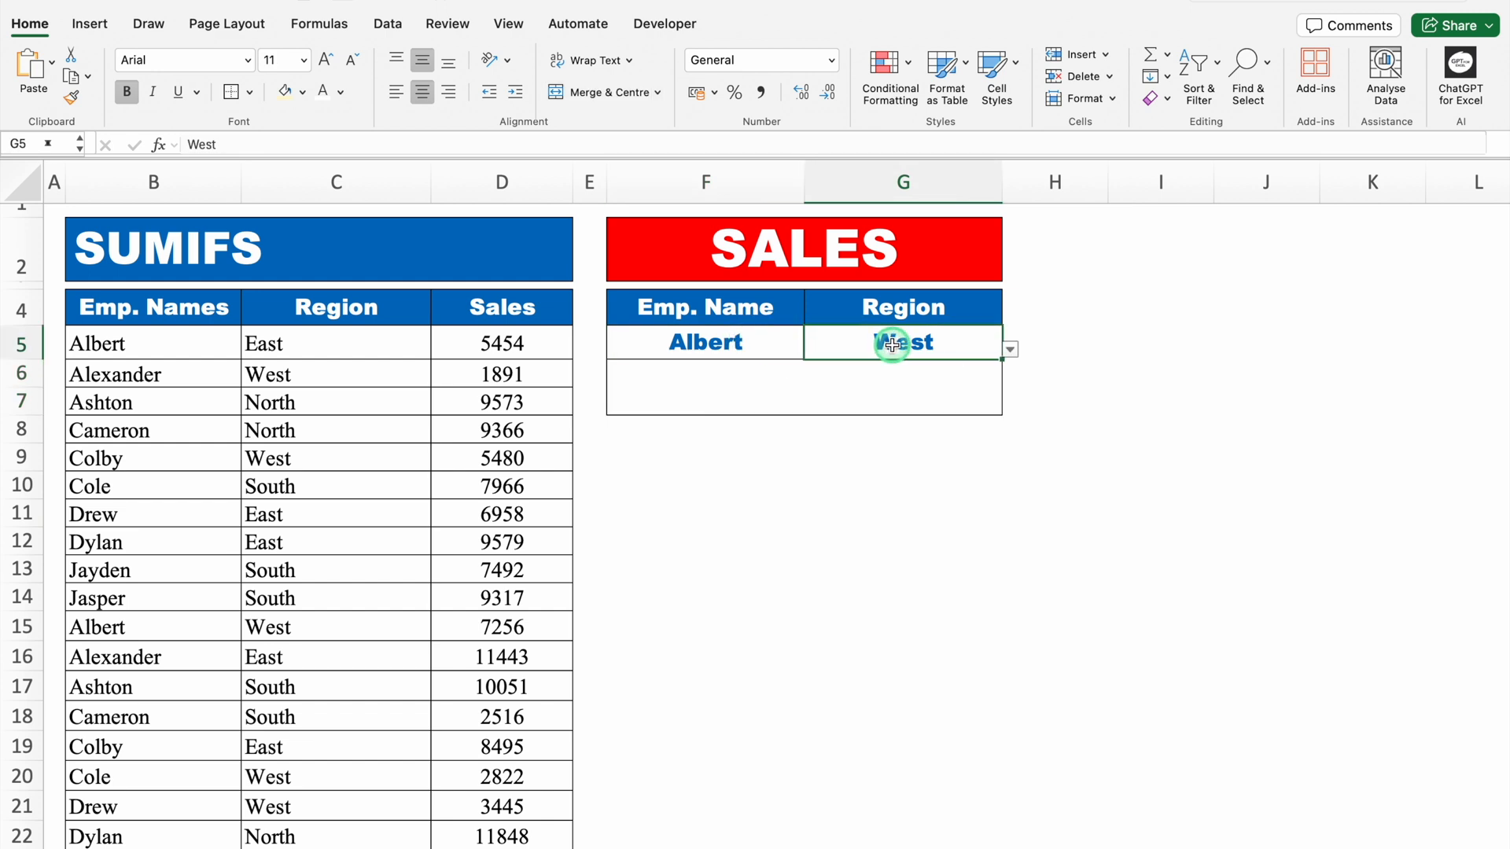
{"action": "left_click", "coordinate": [1010, 351]}
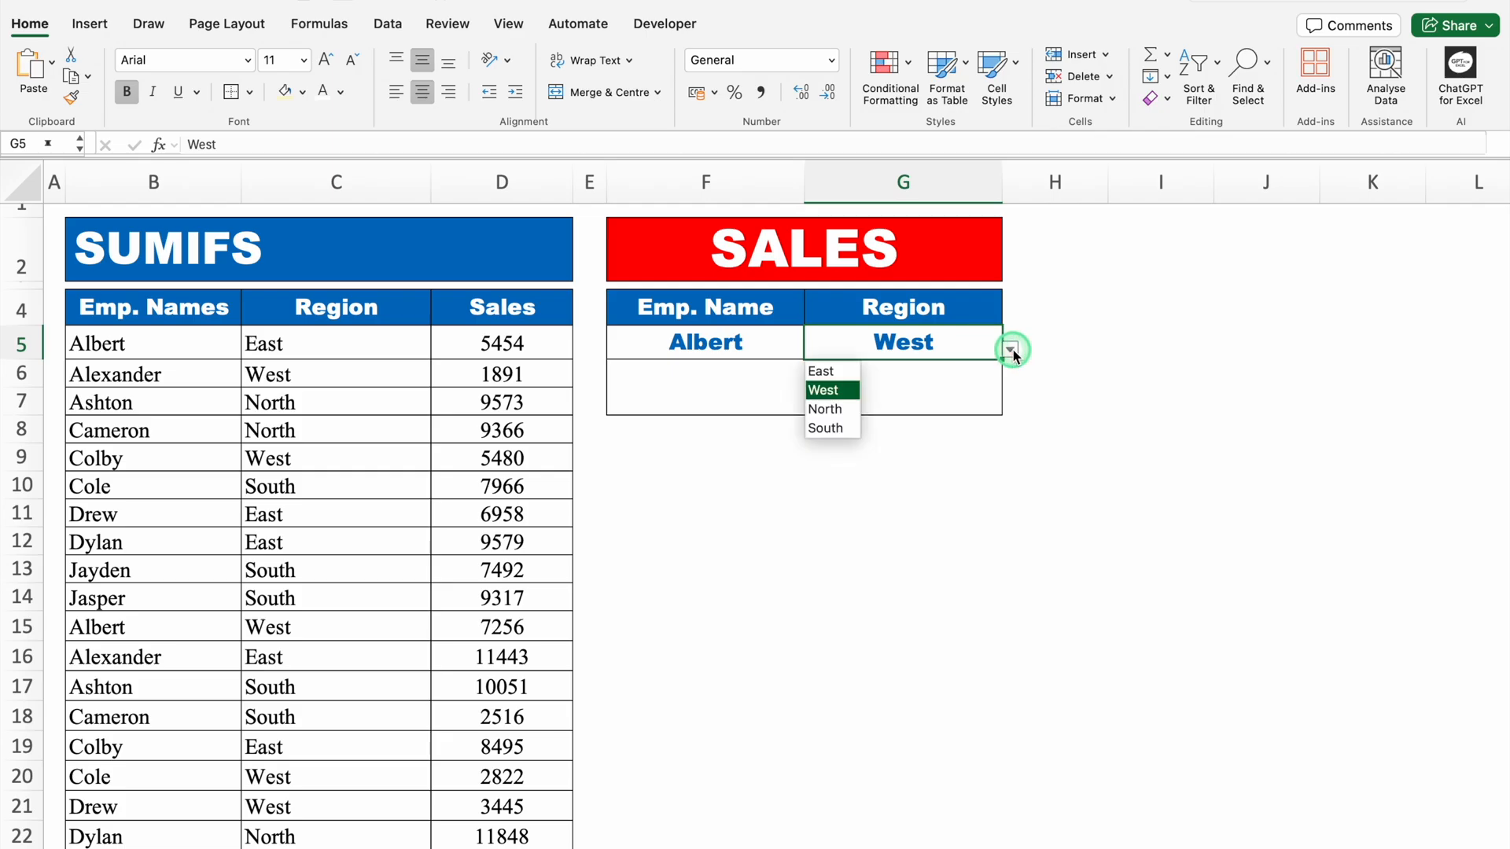
{"action": "left_click", "coordinate": [825, 457]}
- Begin a SUMIFS formula in F6 that sums column D, with column B matched to the employee name in F5 as first criterion
{"action": "left_click", "coordinate": [786, 400]}
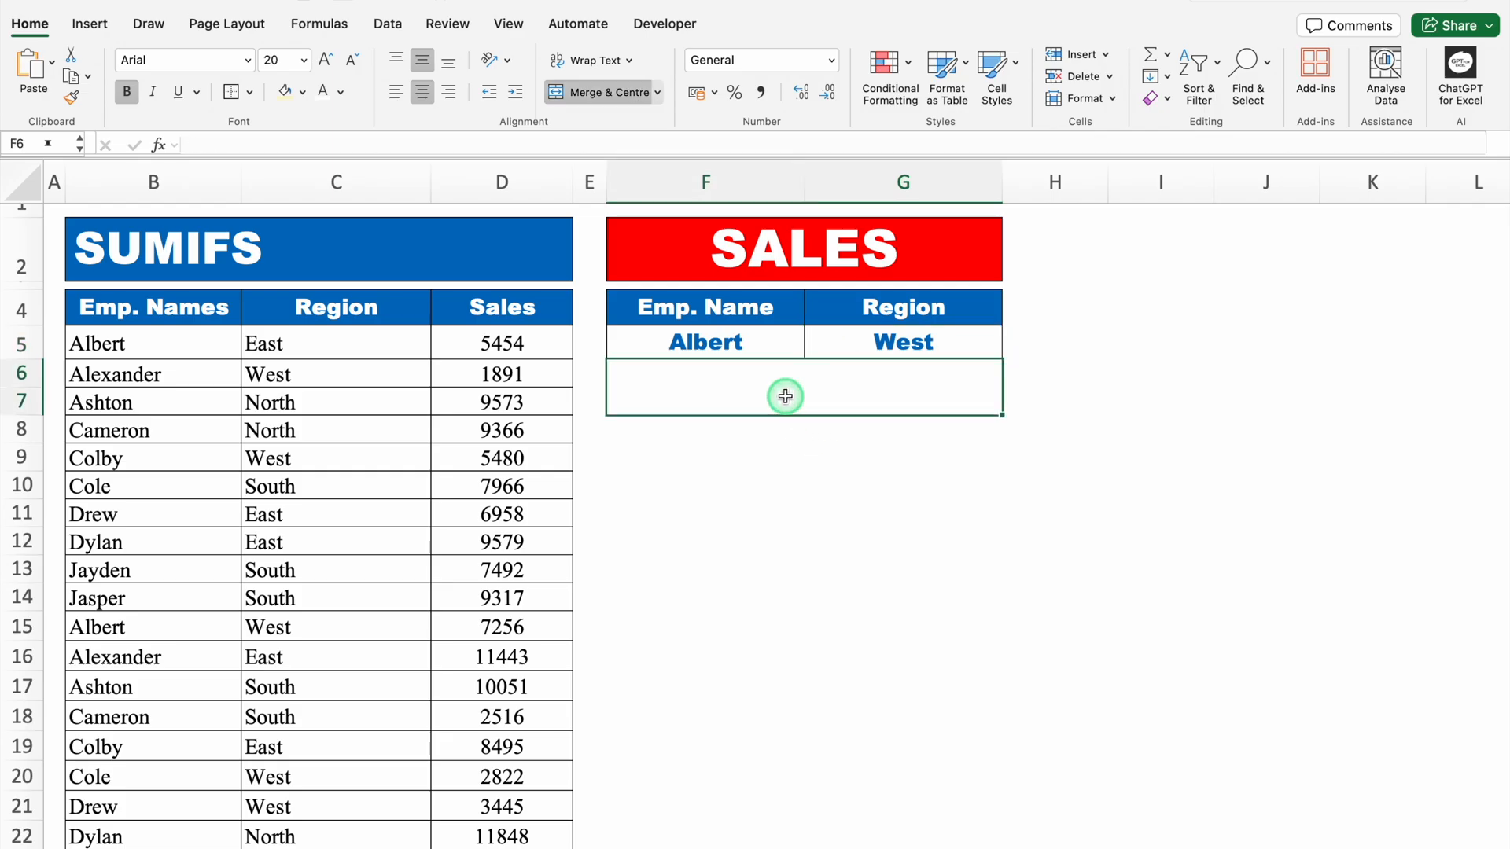
{"action": "type", "text": "=SUMIFS"}
{"action": "double_click", "coordinate": [667, 420]}
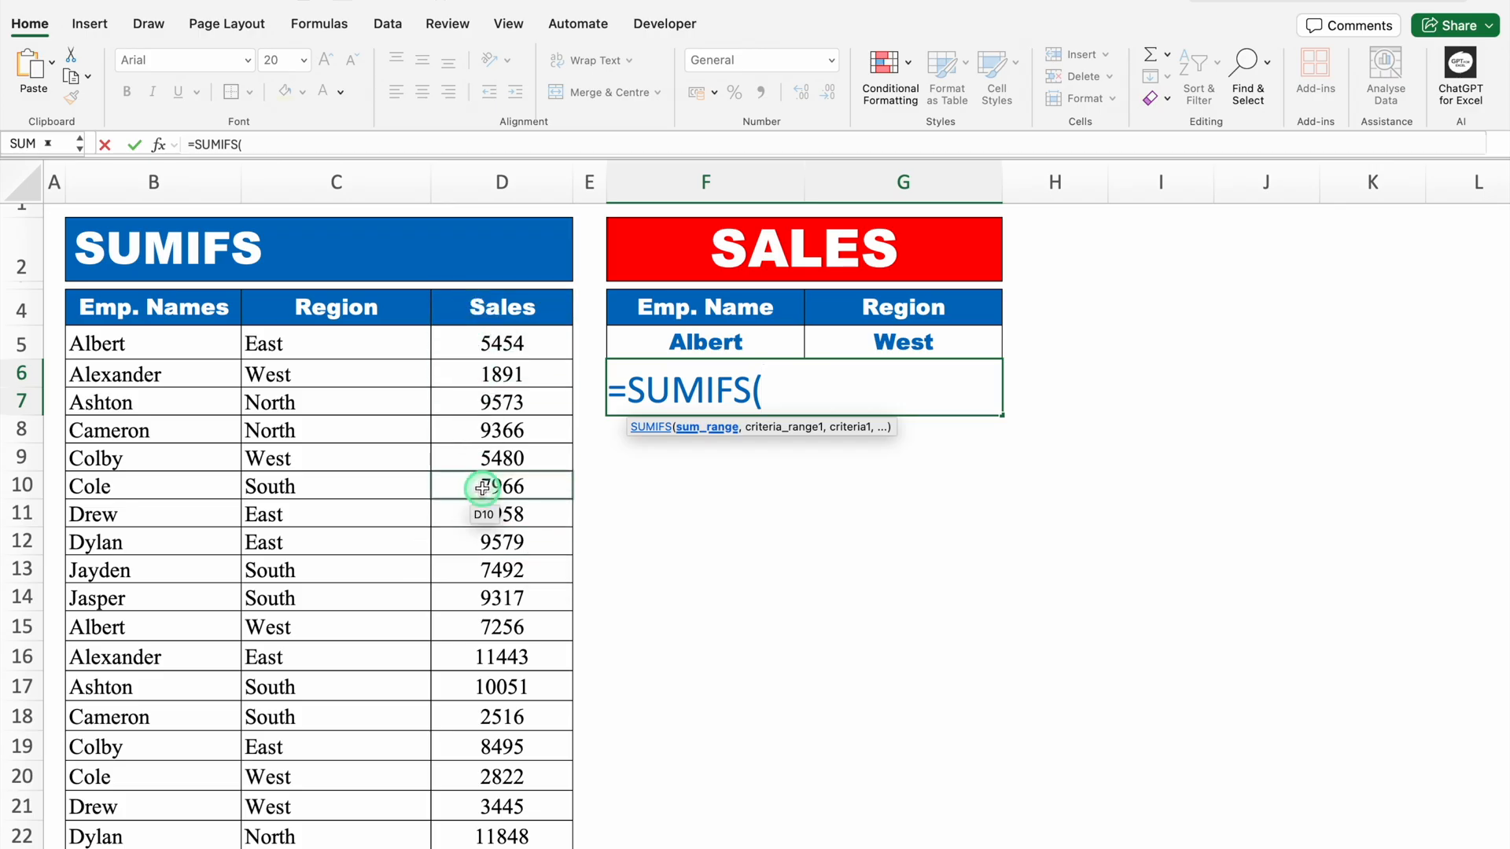
{"action": "left_click", "coordinate": [504, 184]}
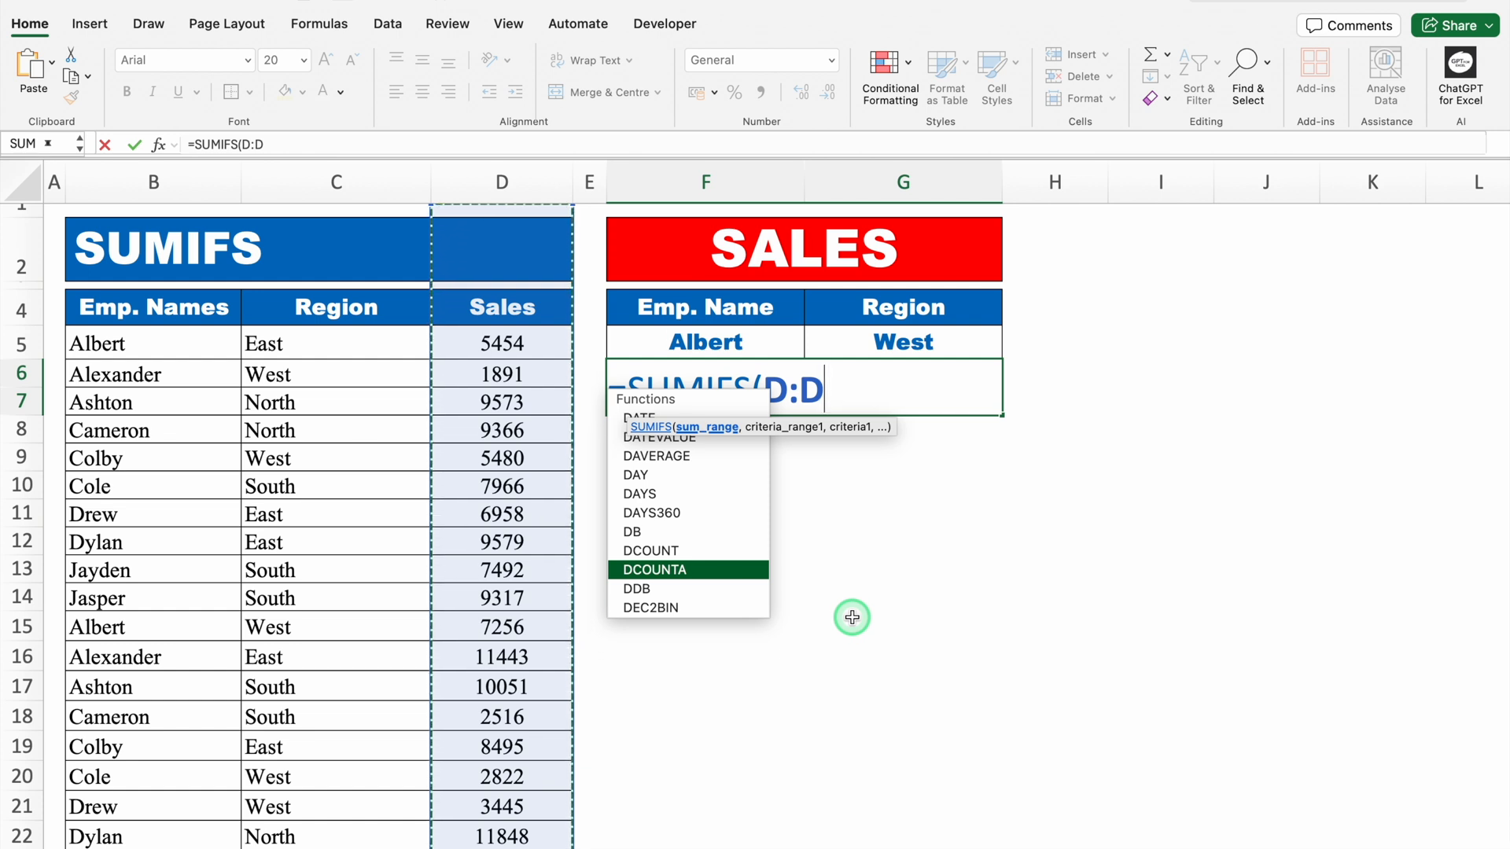
{"action": "type", "text": ","}
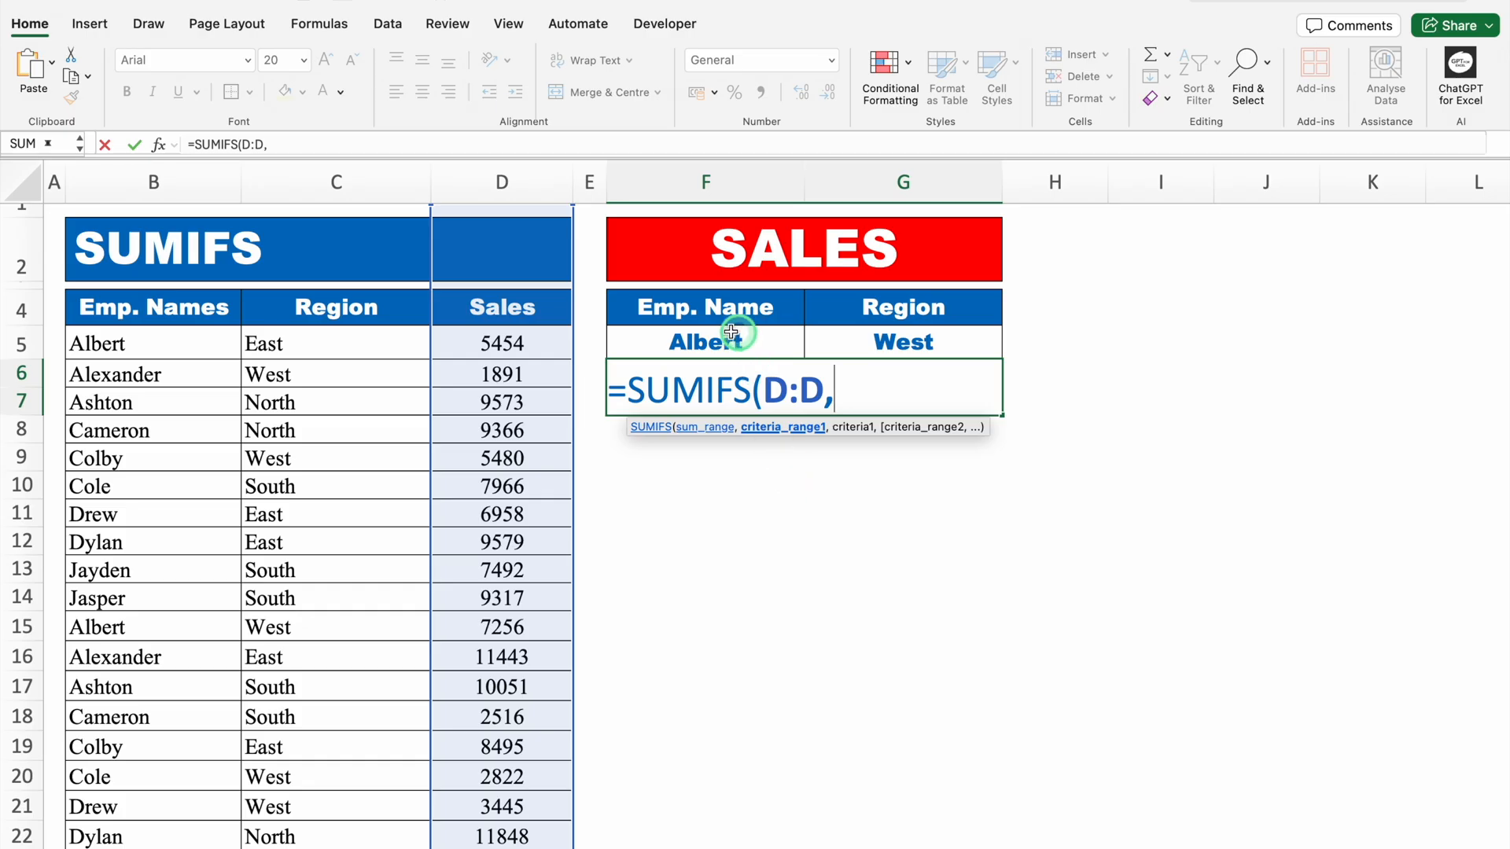
{"action": "left_click", "coordinate": [165, 183]}
{"action": "type", "text": ","}
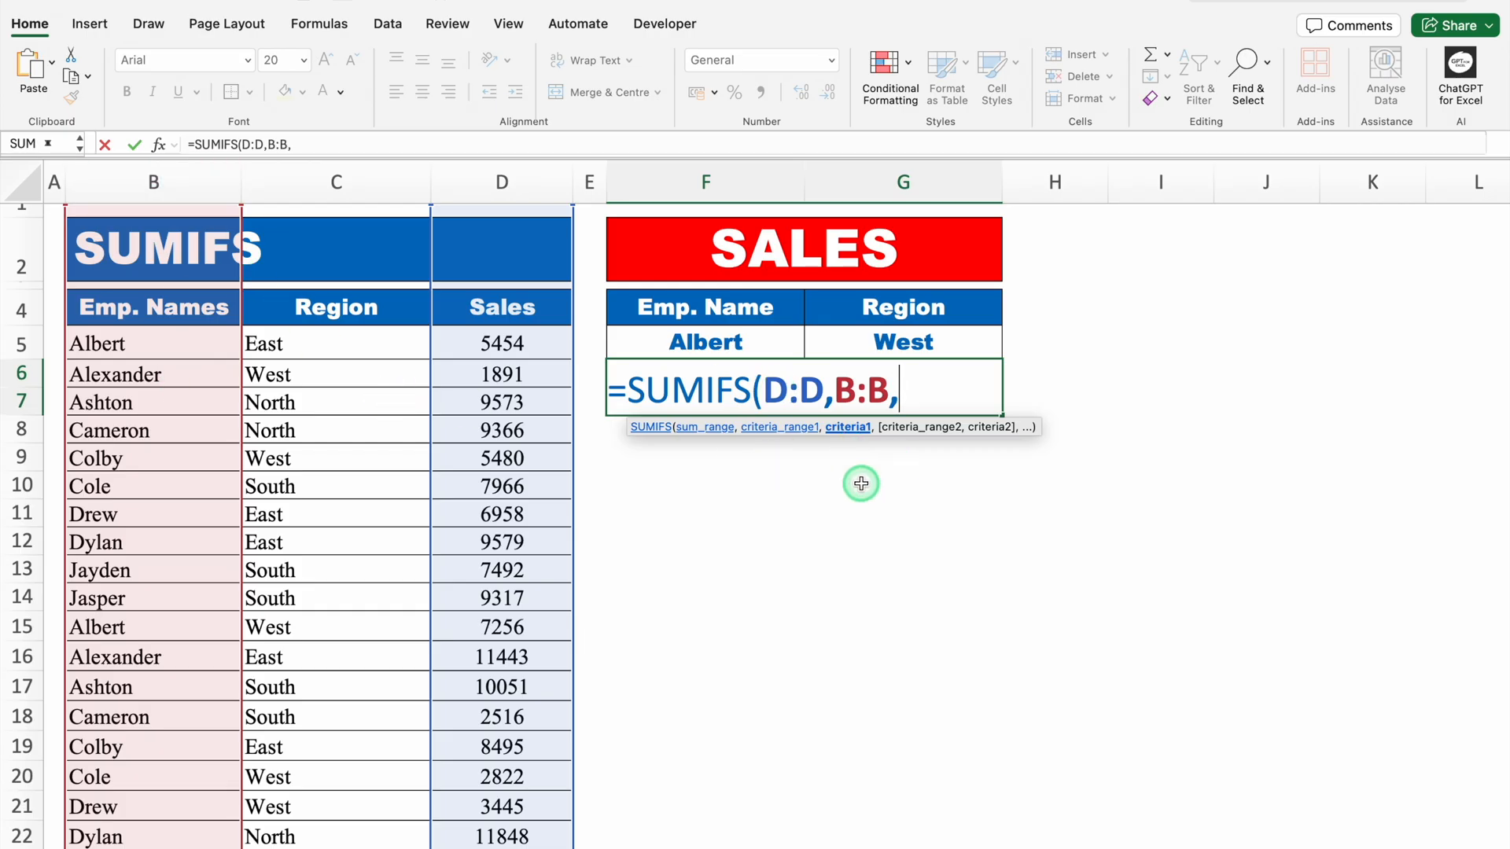
{"action": "left_click", "coordinate": [754, 342]}
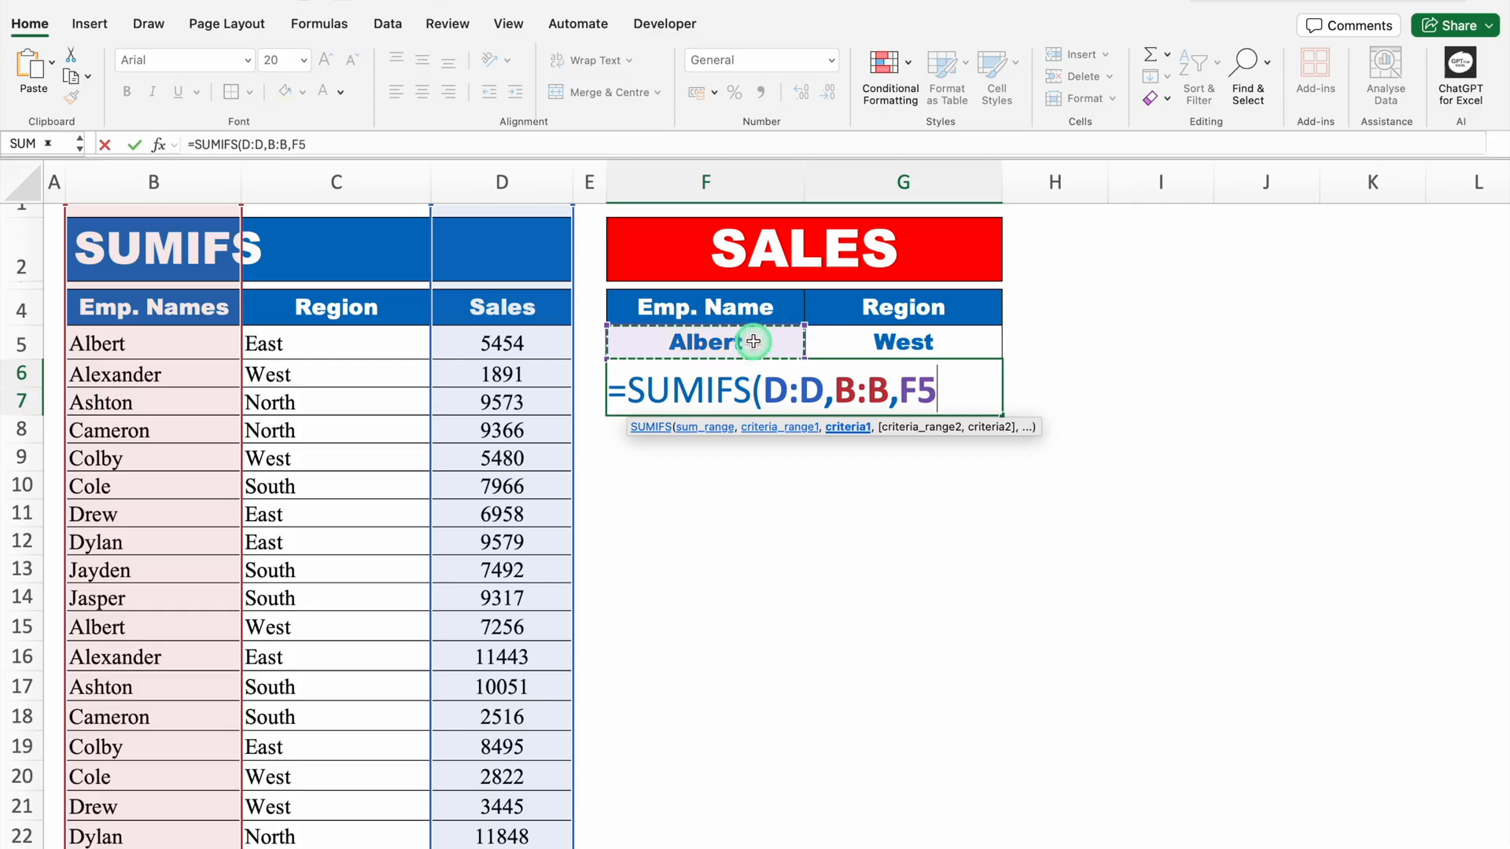
{"action": "type", "text": ","}
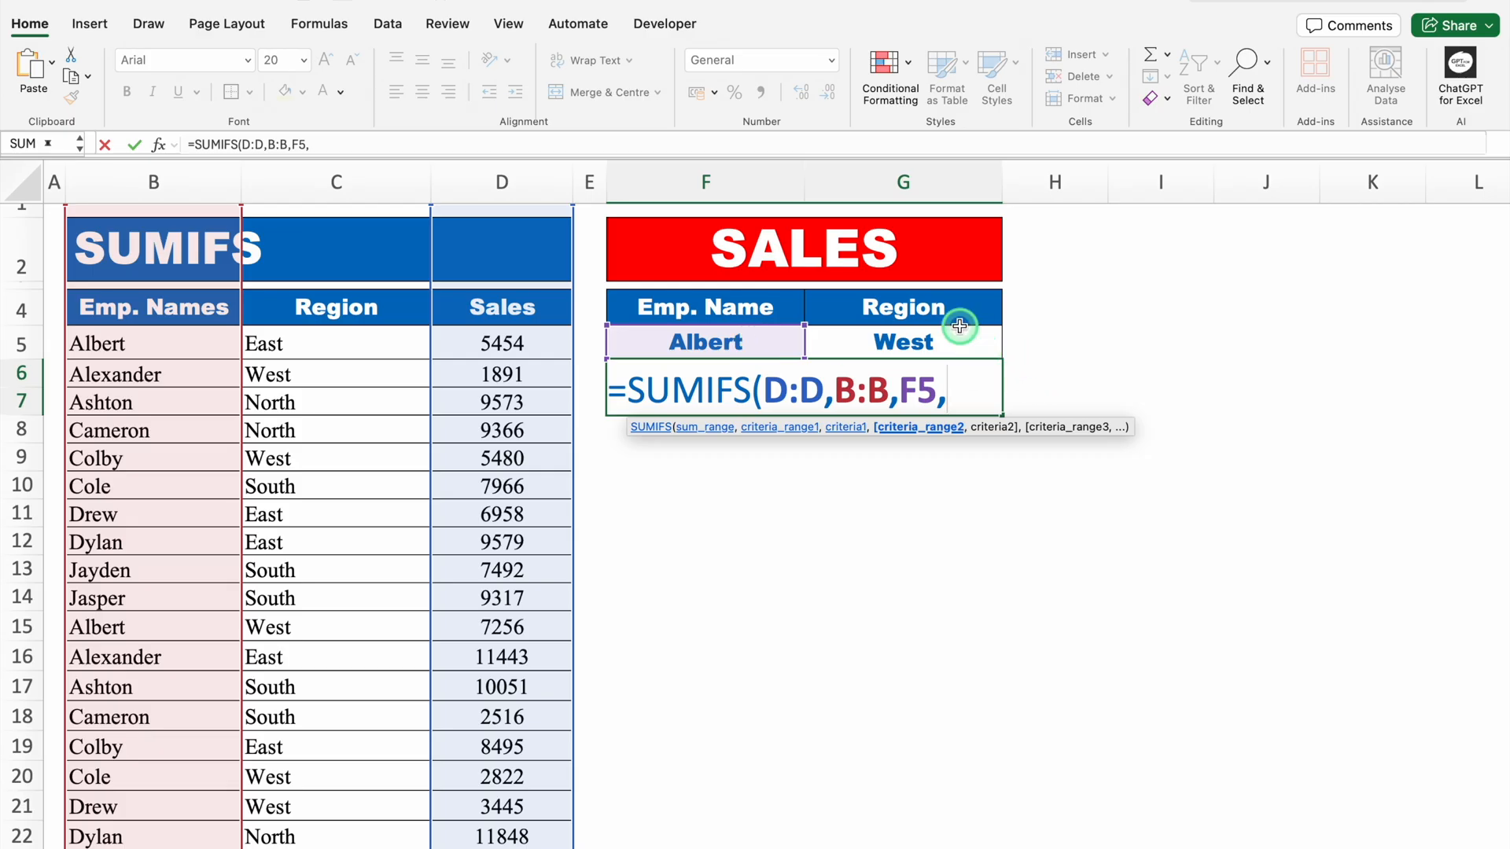
- Add column C matched to the region in G5 as second criterion, completing =SUMIFS(D:D,B:B,F5,C:C,G5) in F6
{"action": "left_click", "coordinate": [348, 181]}
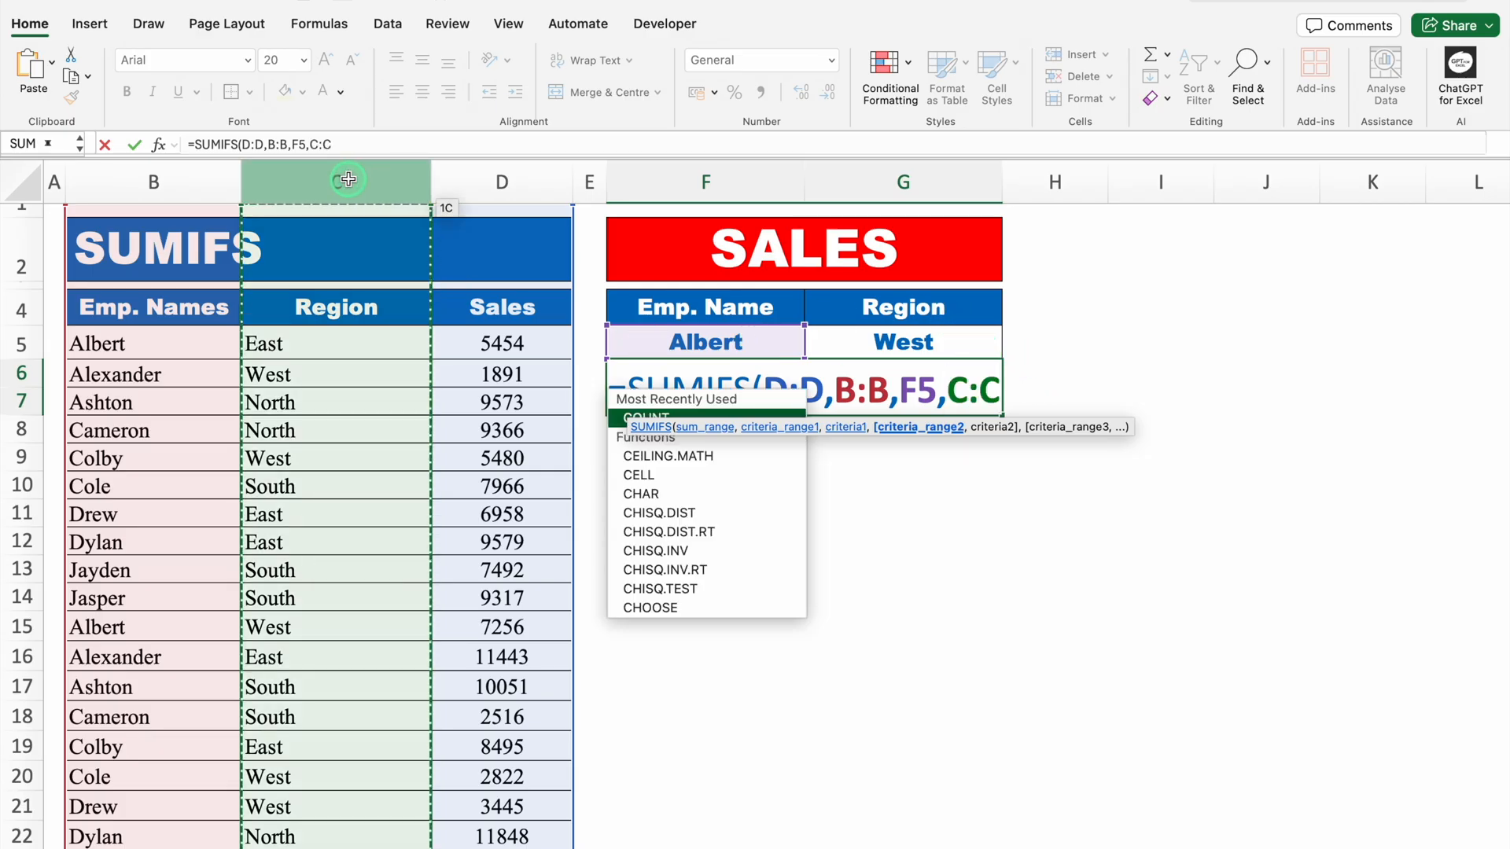
{"action": "type", "text": ","}
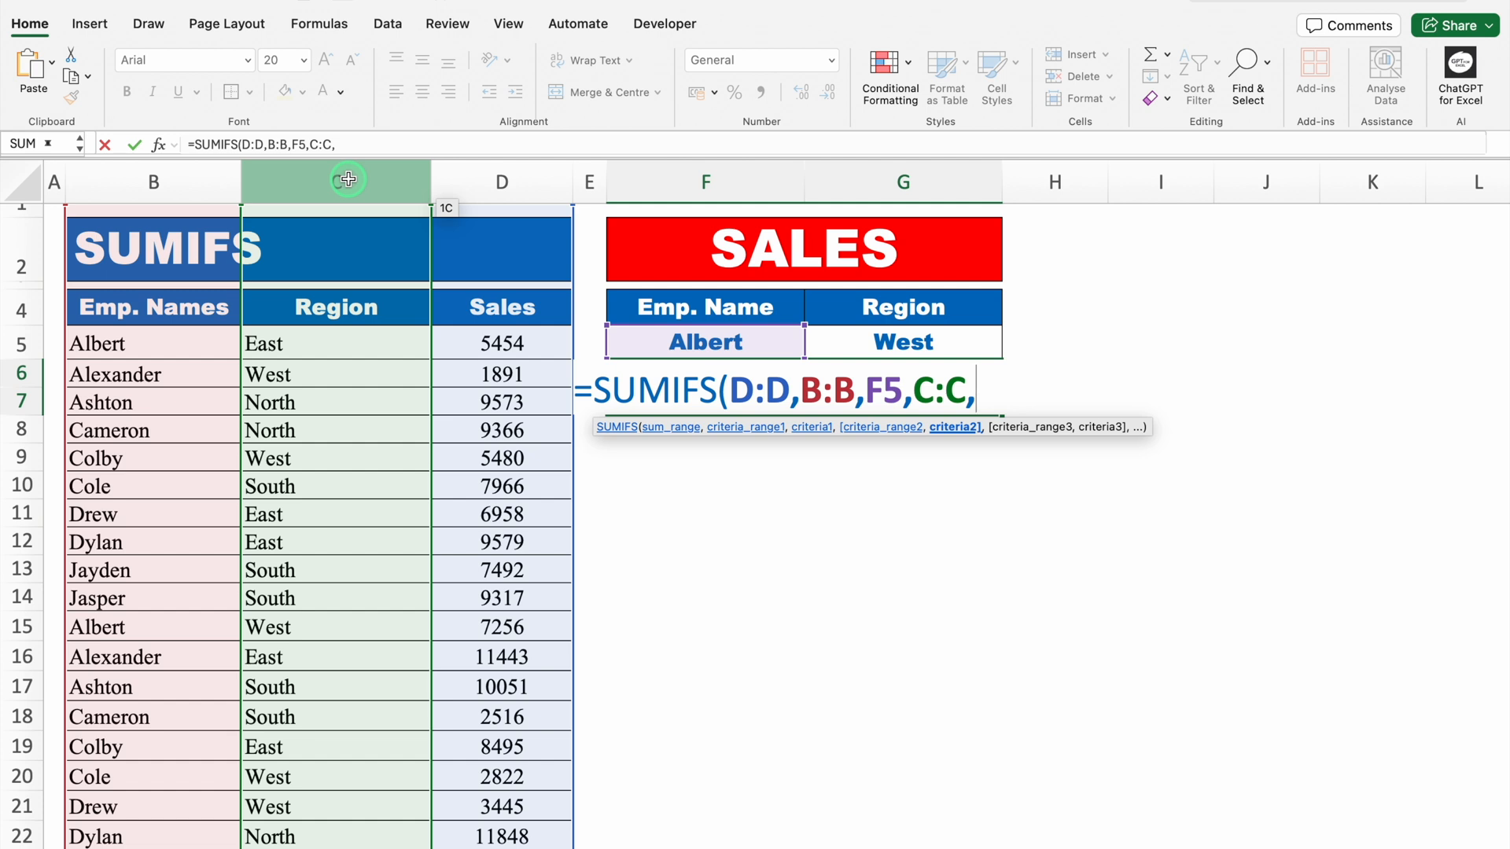
{"action": "left_click", "coordinate": [905, 341]}
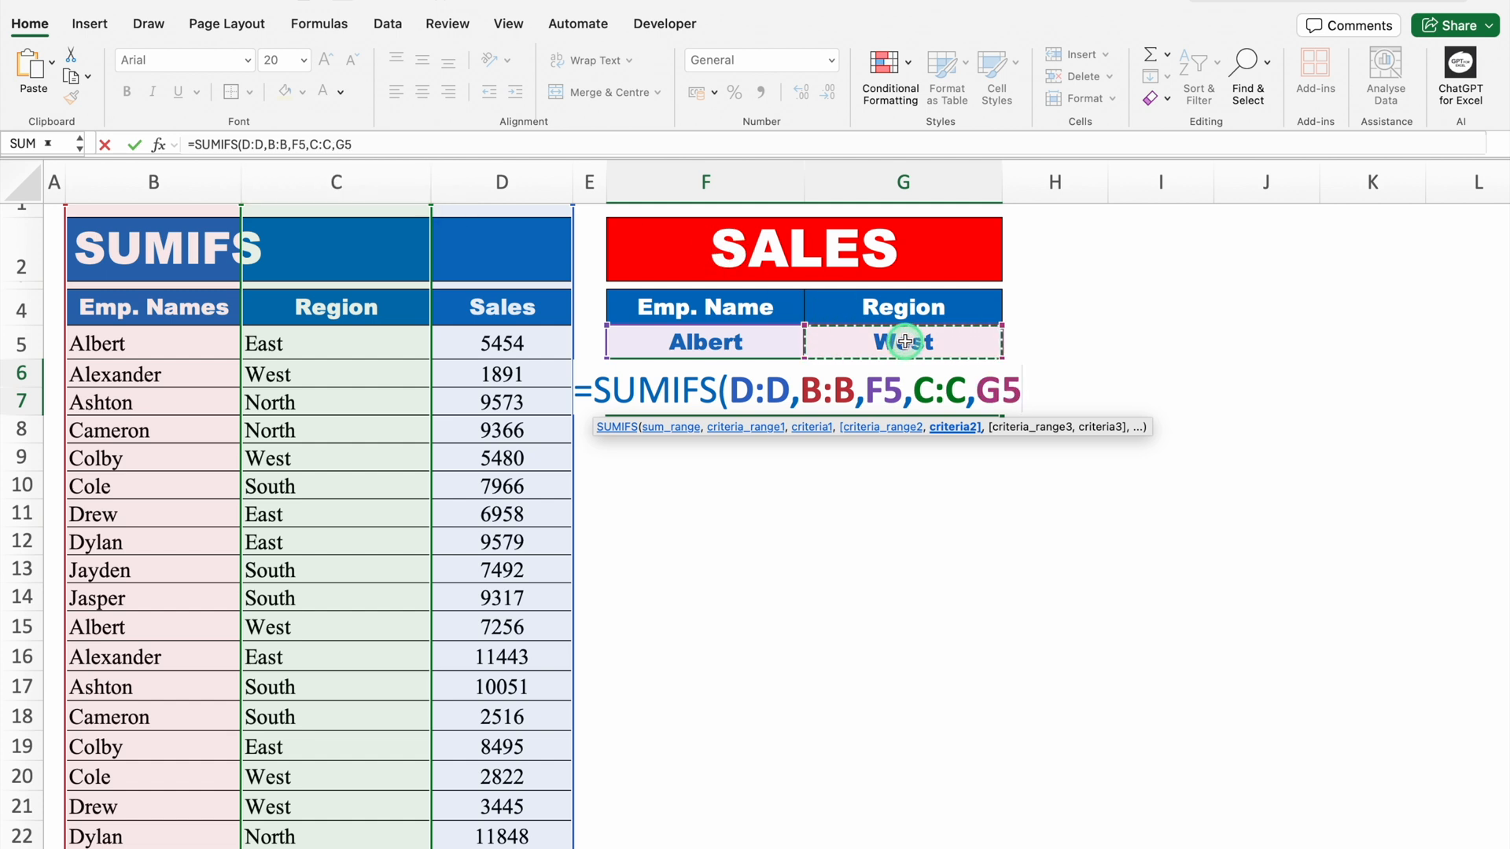
{"action": "type", "text": ")"}
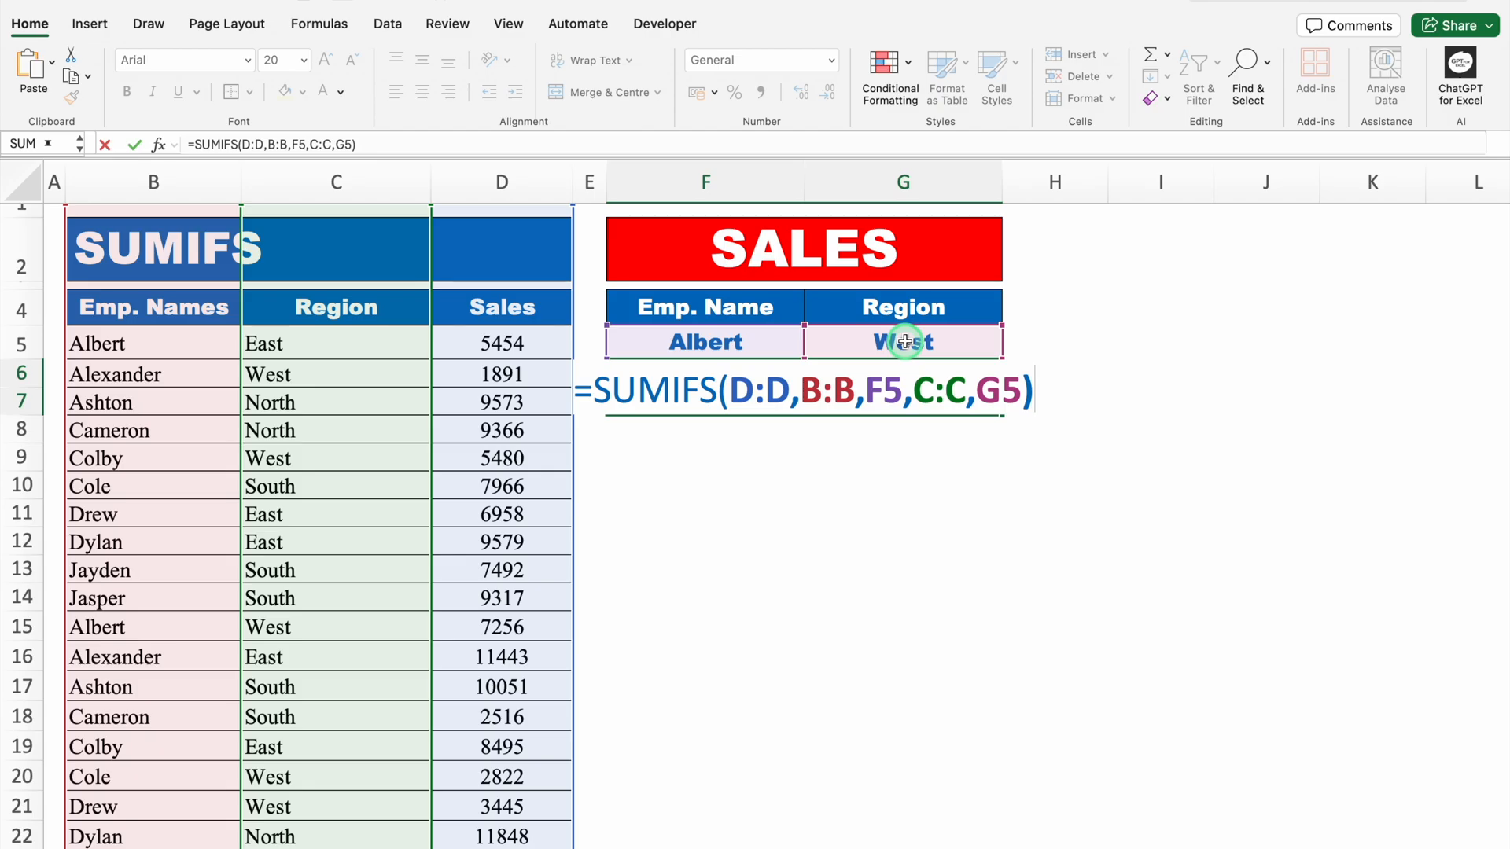
{"action": "key", "text": "Return"}
{"action": "left_click", "coordinate": [881, 489]}
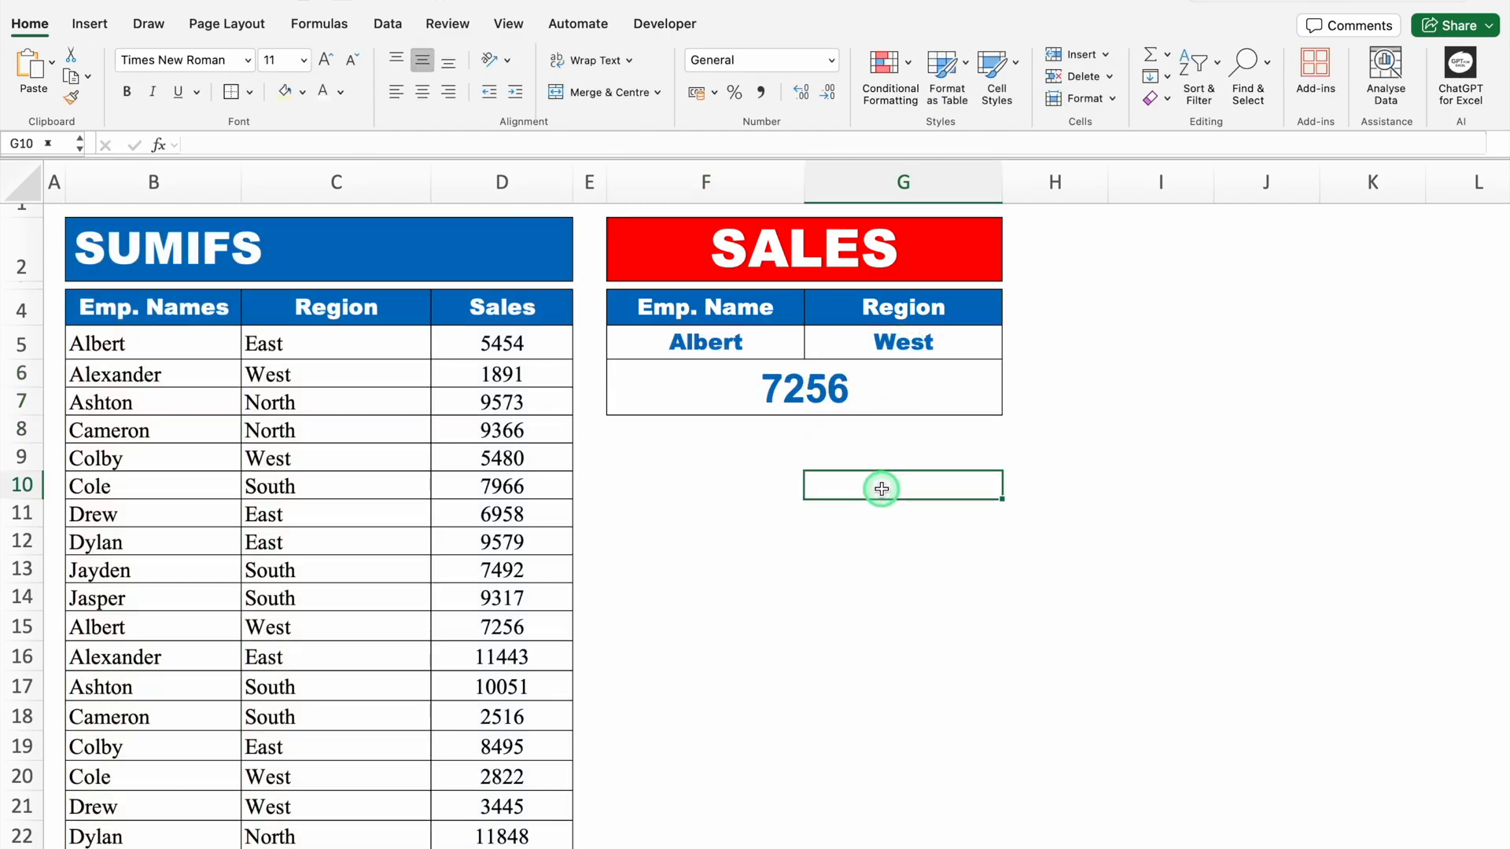
- Try South as the region in G5 and undo that choice
{"action": "left_click", "coordinate": [766, 340]}
{"action": "left_click", "coordinate": [895, 343]}
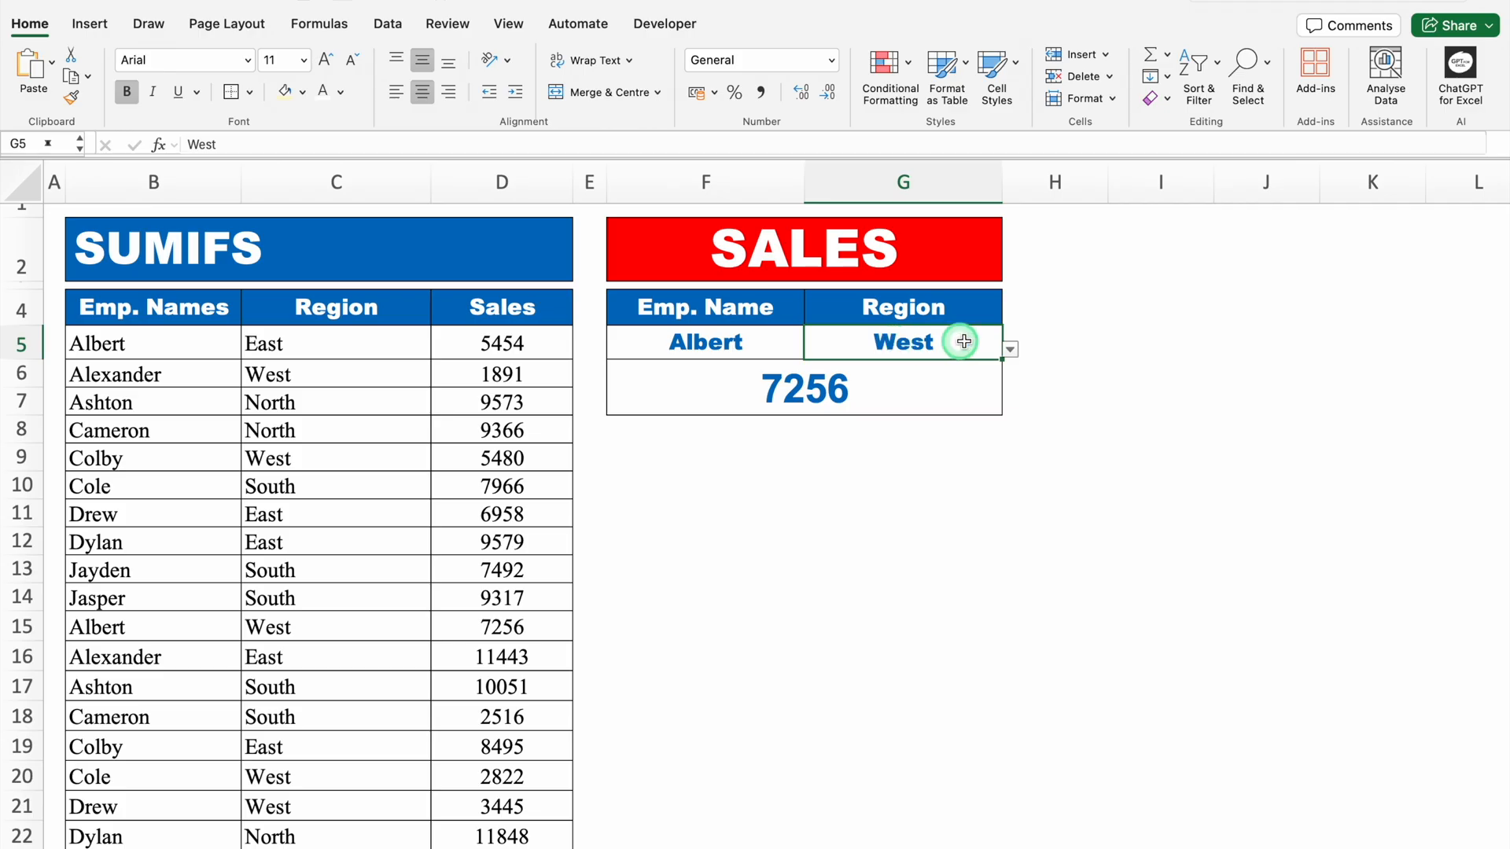
{"action": "left_click", "coordinate": [1010, 350]}
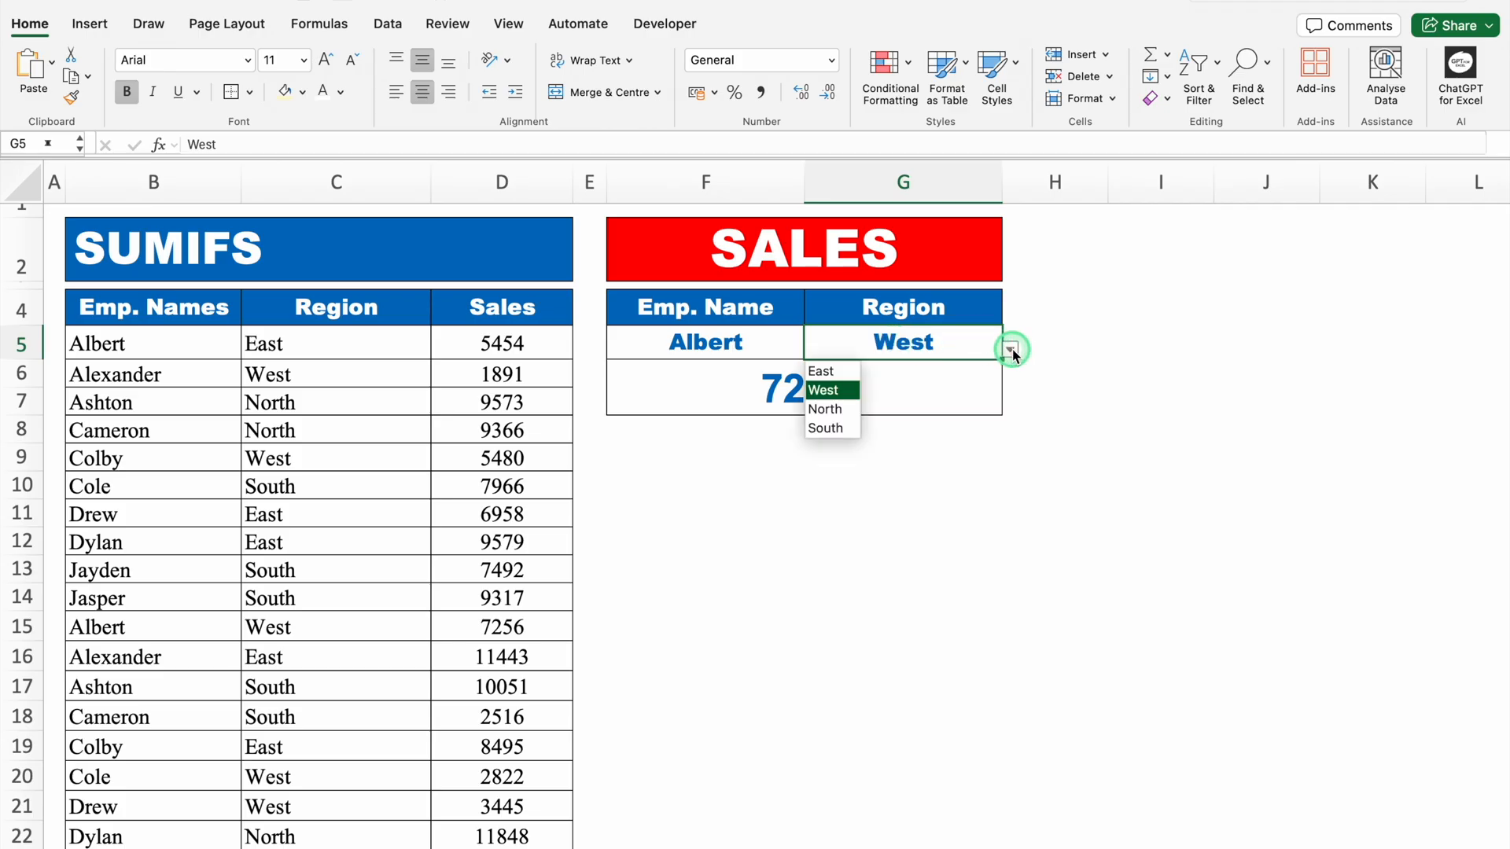
{"action": "left_click", "coordinate": [824, 428]}
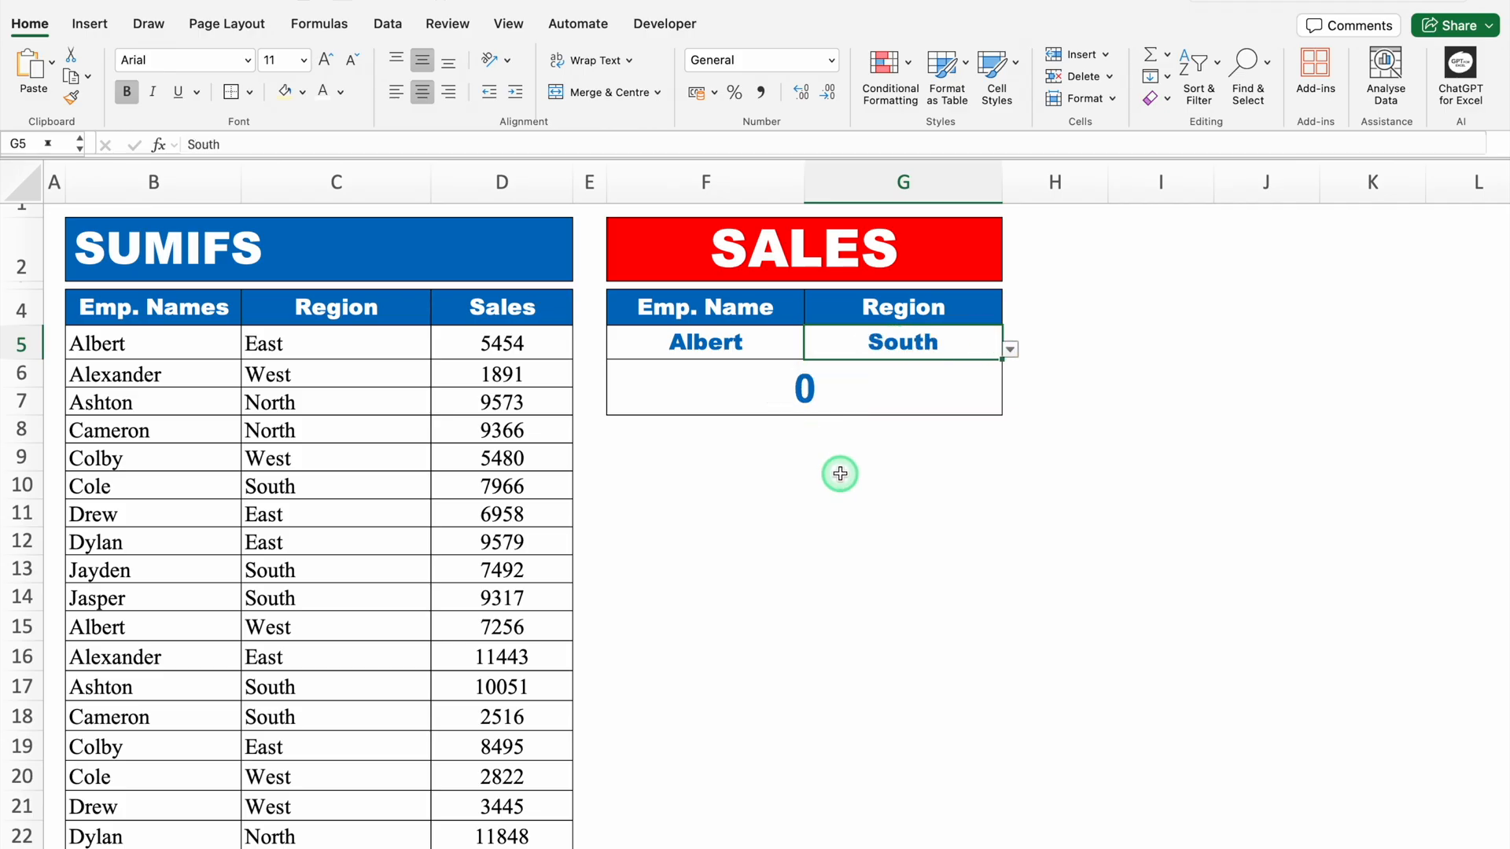
{"action": "key", "text": "ctrl+z"}
- Set the Region in G5 to East and the Emp. Name in F5 to the employee listed in B12
{"action": "left_click", "coordinate": [1010, 350]}
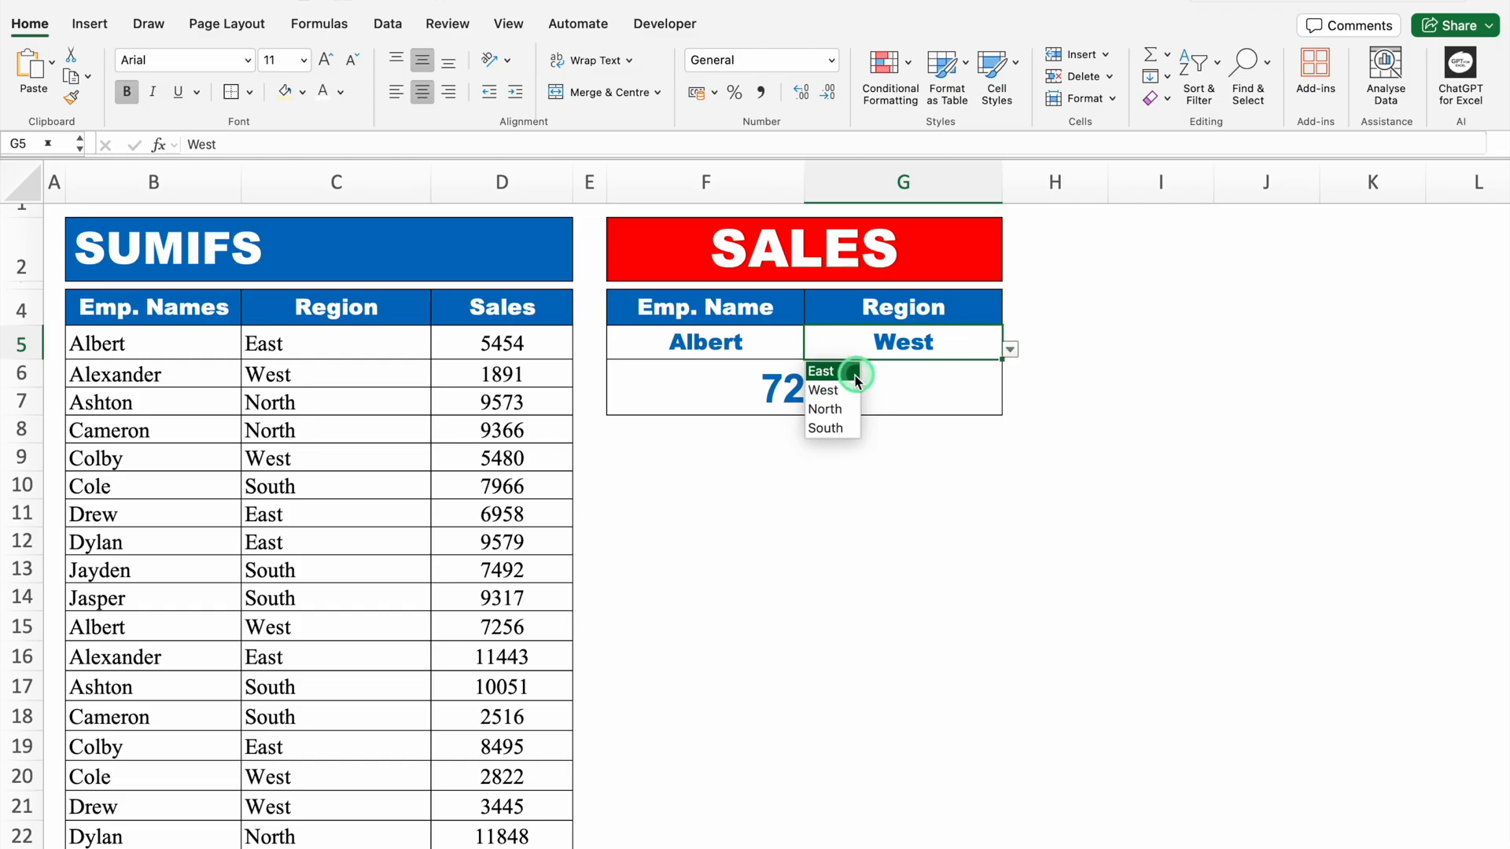
{"action": "left_click", "coordinate": [855, 379]}
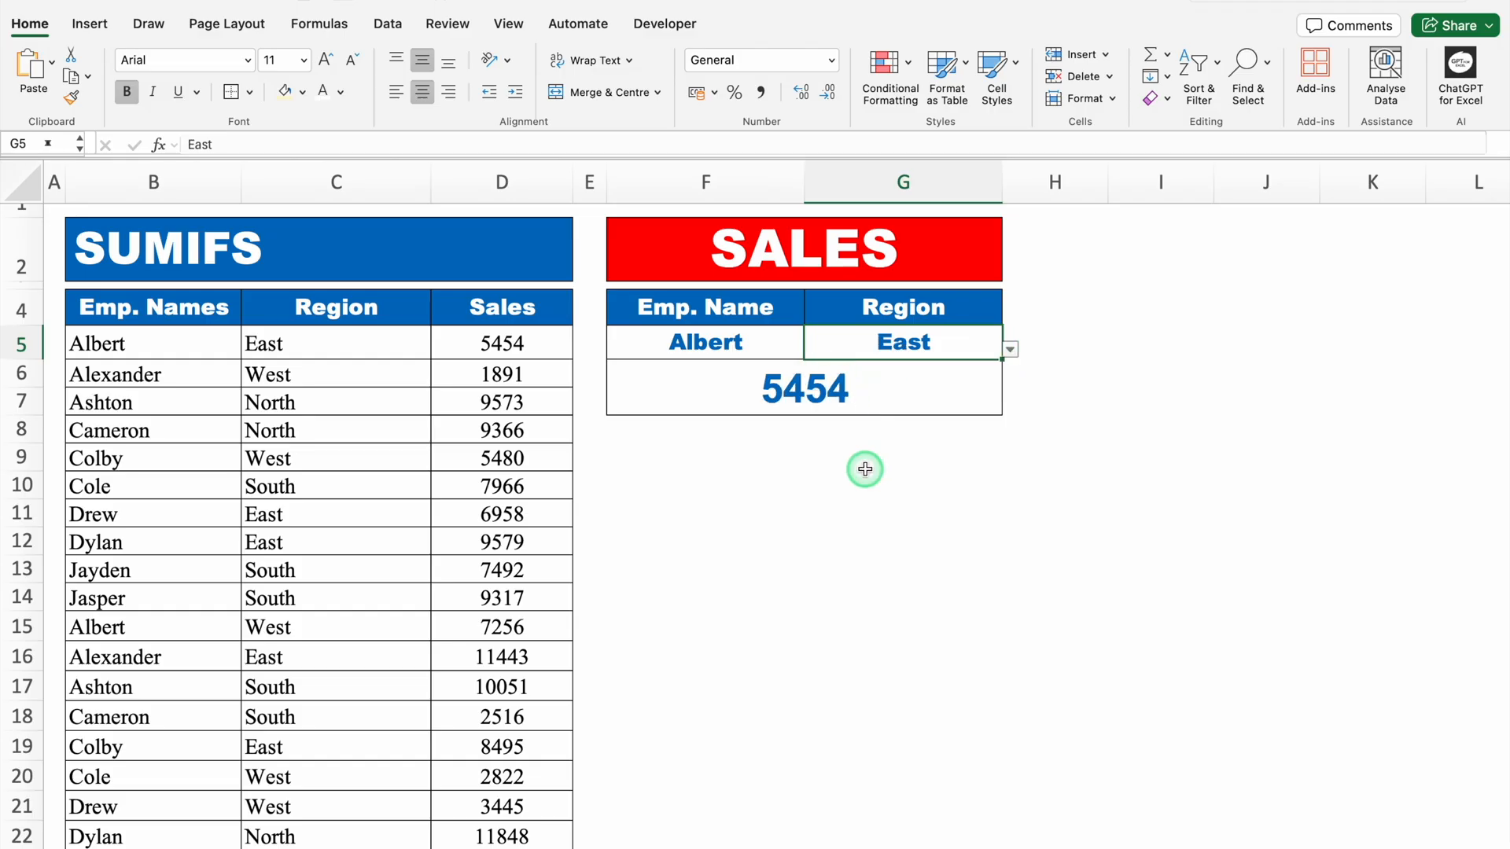
{"action": "left_click", "coordinate": [745, 343]}
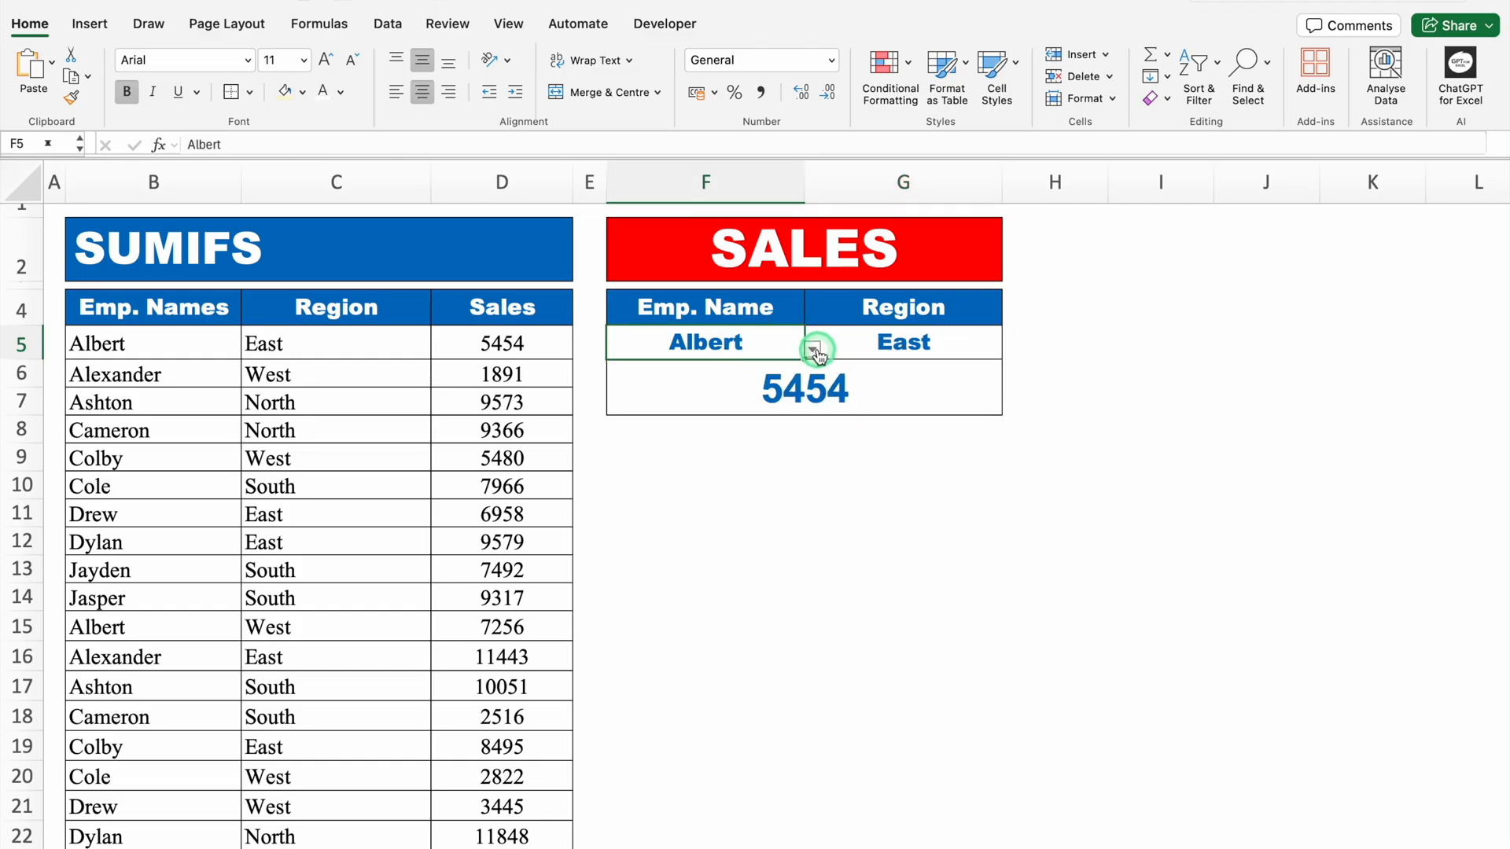
{"action": "left_click", "coordinate": [814, 350]}
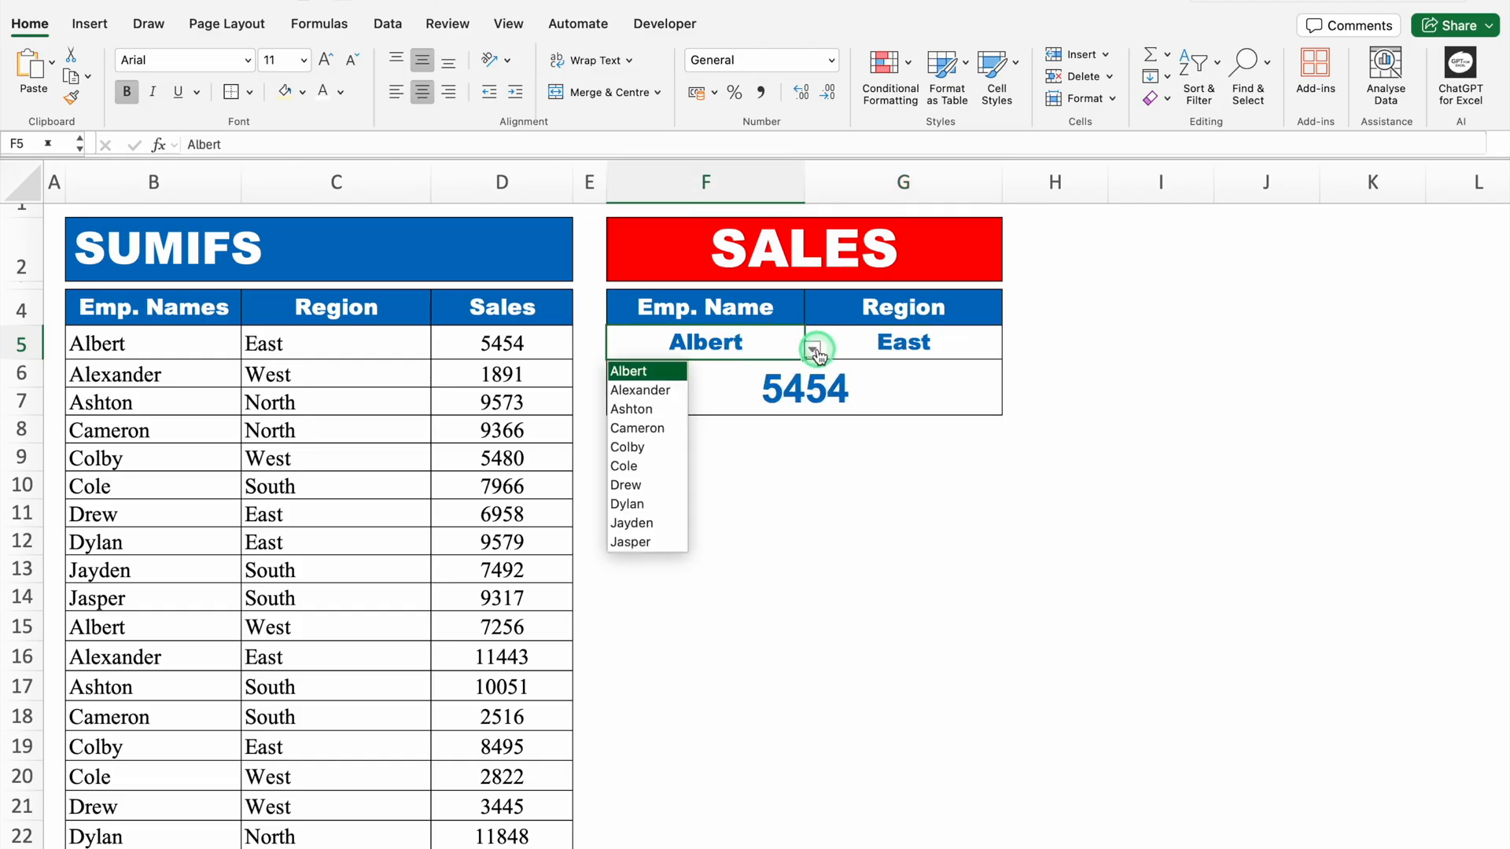
{"action": "left_click", "coordinate": [642, 504]}
{"action": "left_click", "coordinate": [742, 524]}
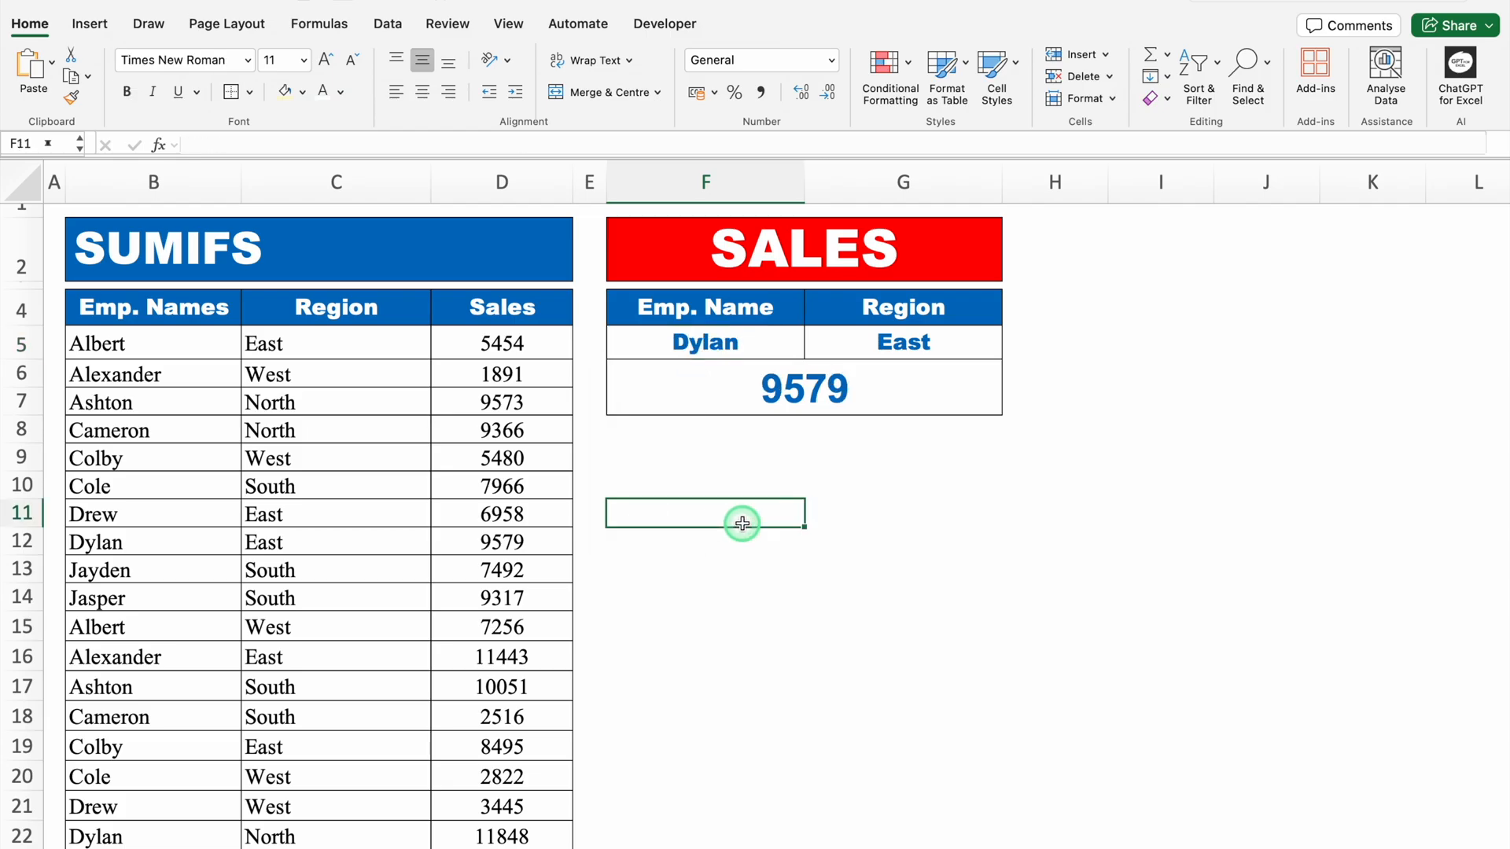
- Format the SUMIFS result in F6 as Currency with 0 decimal places and the ₹ symbol
{"action": "left_click", "coordinate": [803, 393]}
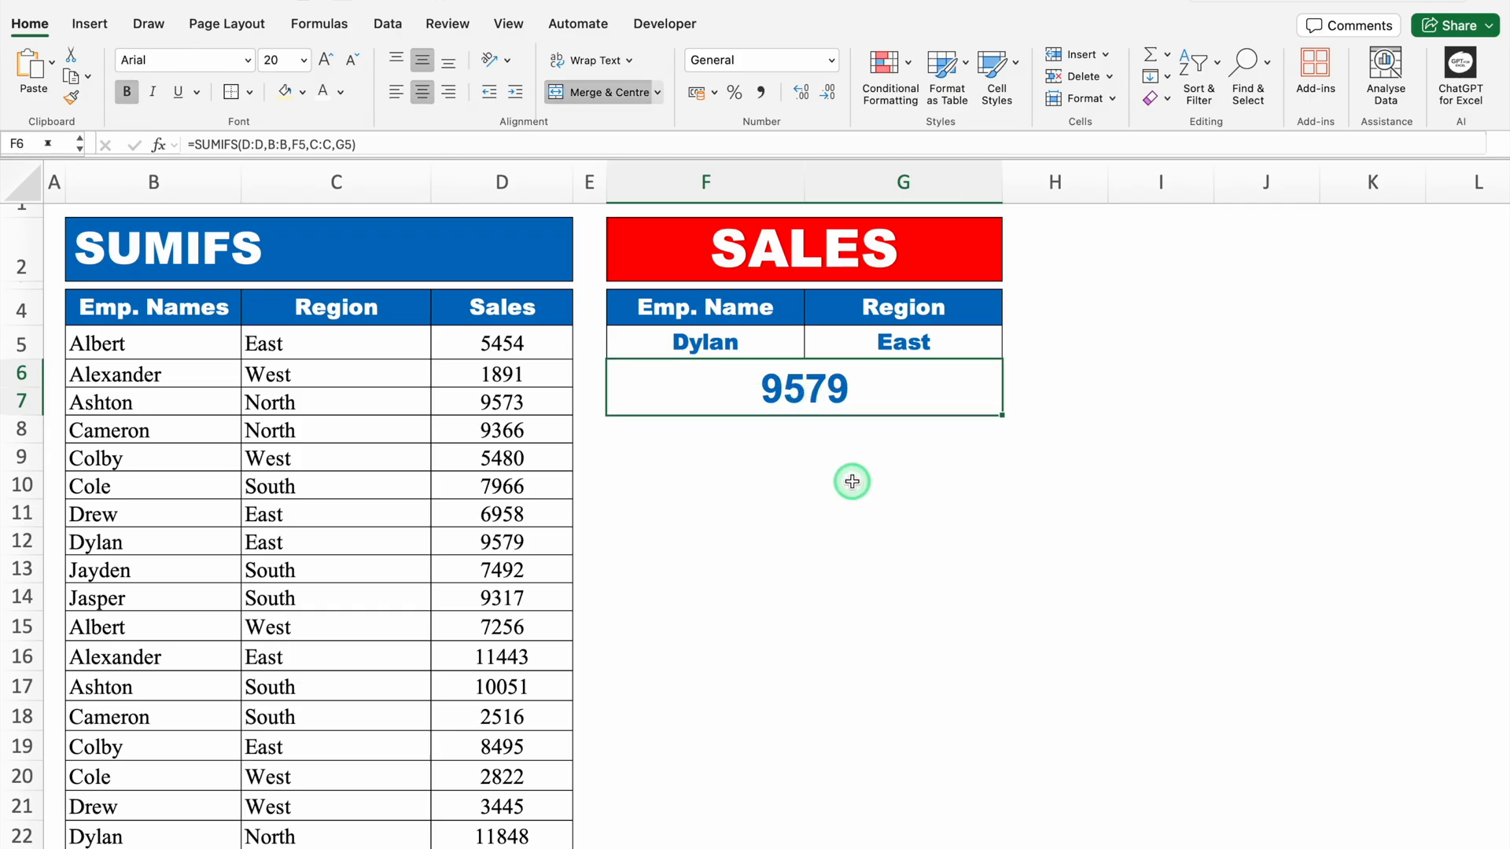
{"action": "key", "text": "super+1"}
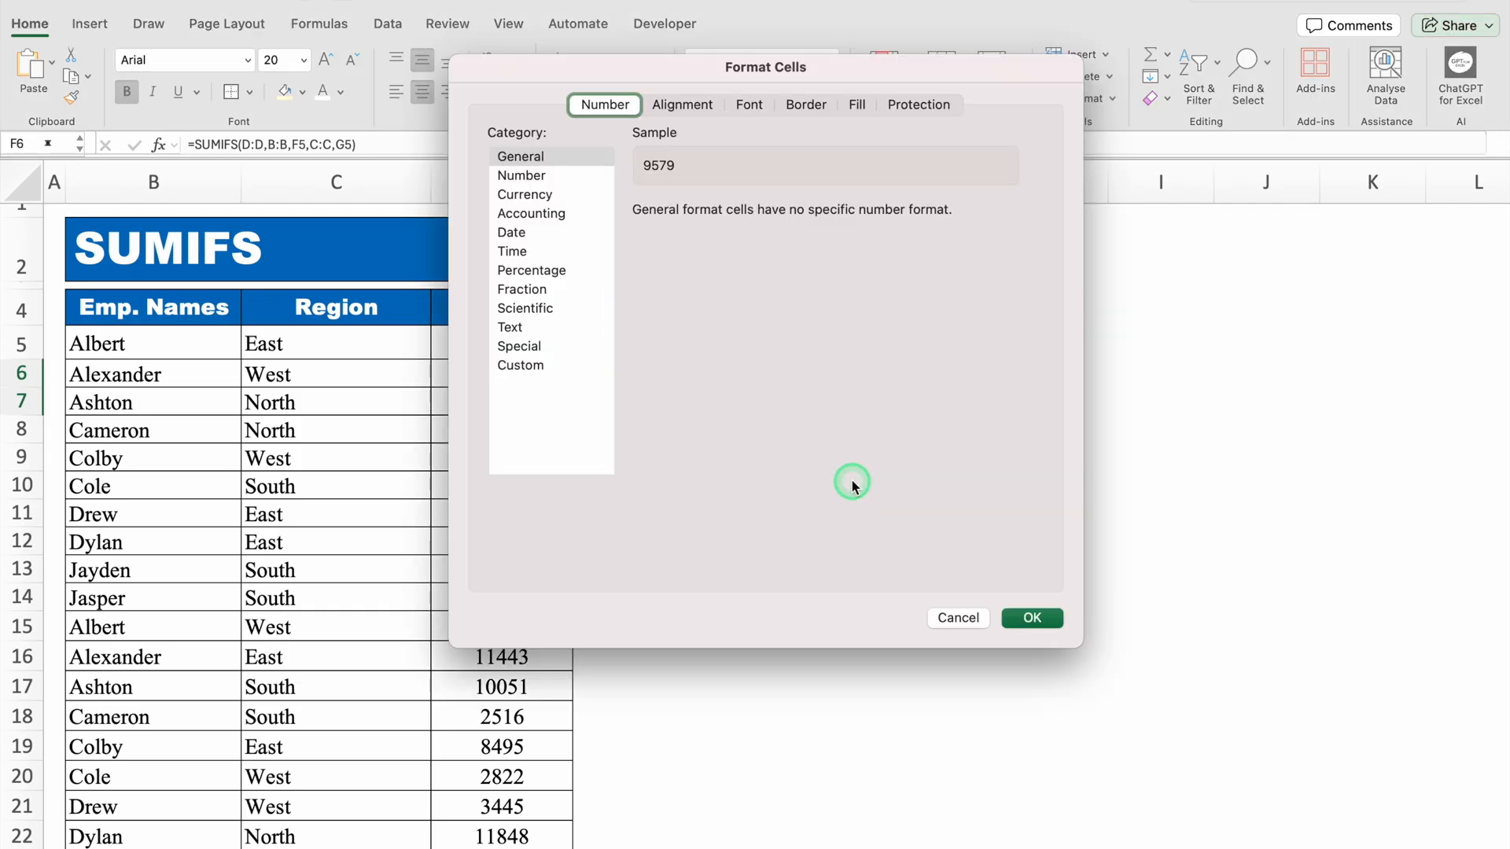
{"action": "left_click", "coordinate": [525, 195]}
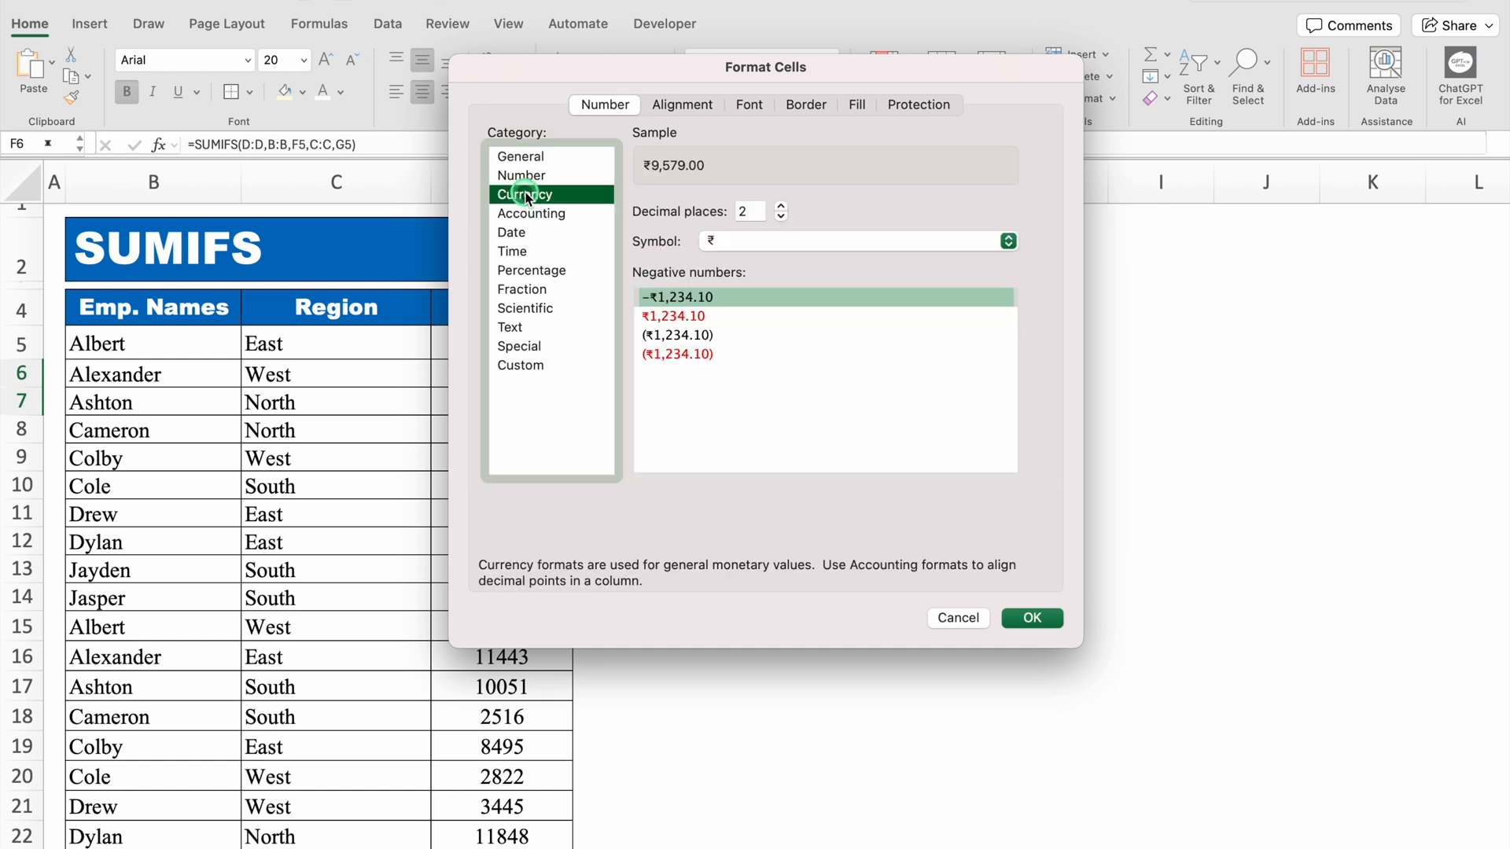
{"action": "left_click", "coordinate": [782, 217]}
{"action": "left_click", "coordinate": [782, 217]}
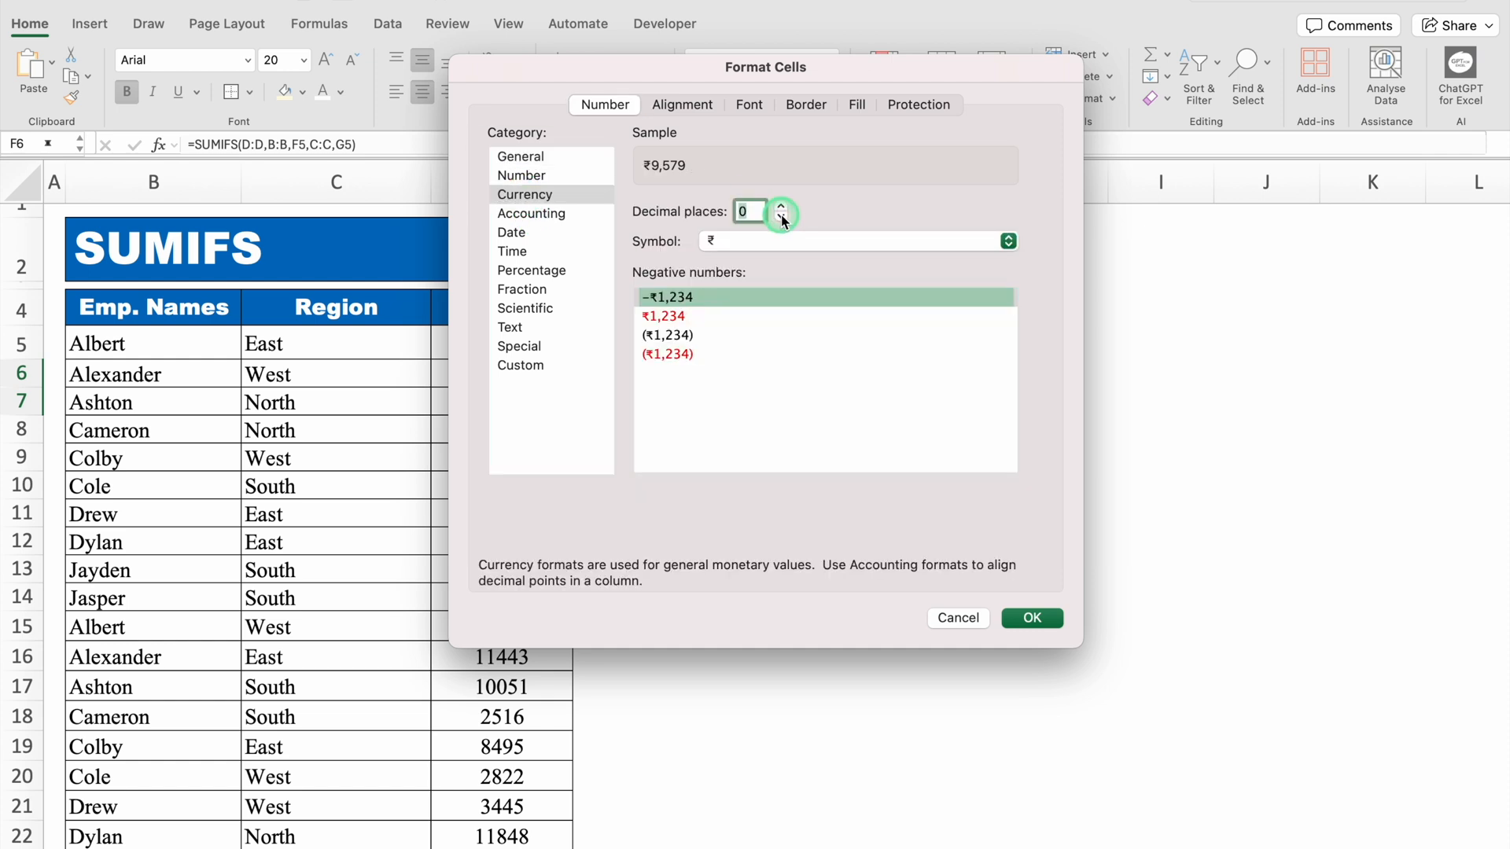
{"action": "left_click", "coordinate": [1010, 244]}
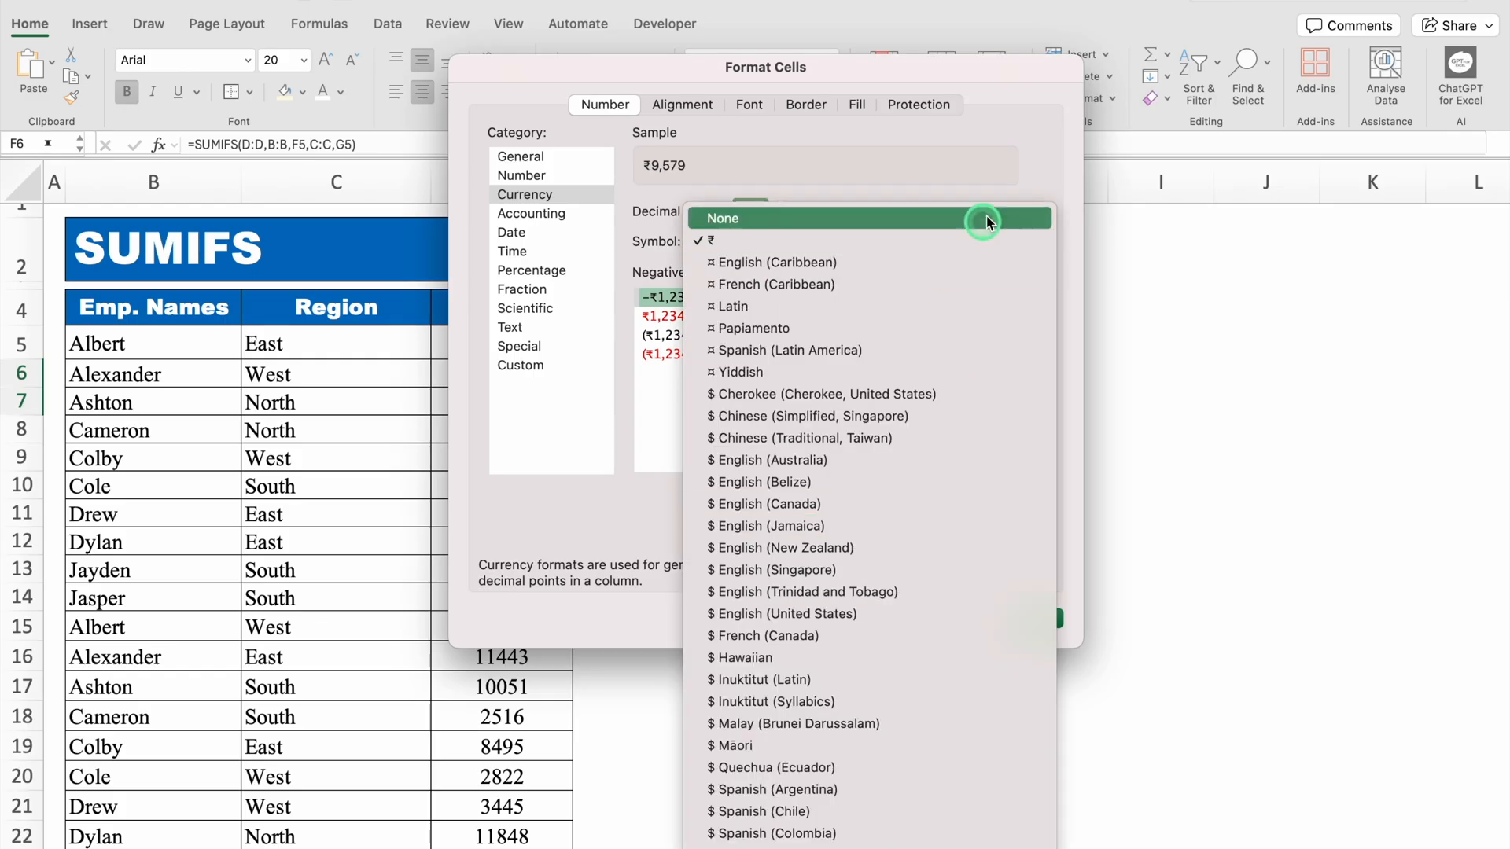
{"action": "left_click", "coordinate": [1034, 182]}
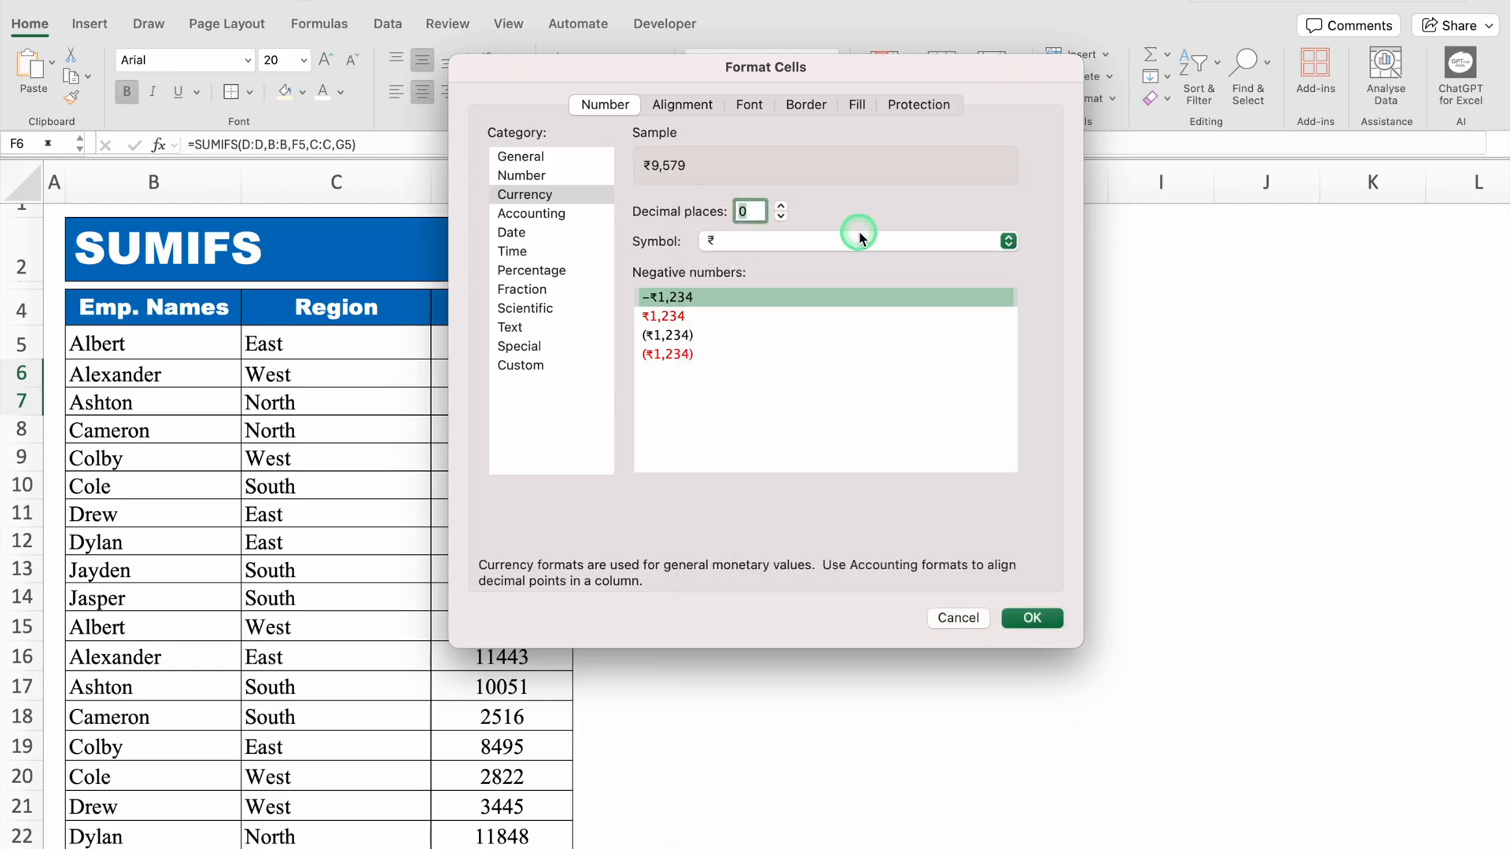
{"action": "left_click", "coordinate": [1035, 616]}
{"action": "left_click", "coordinate": [1133, 600]}
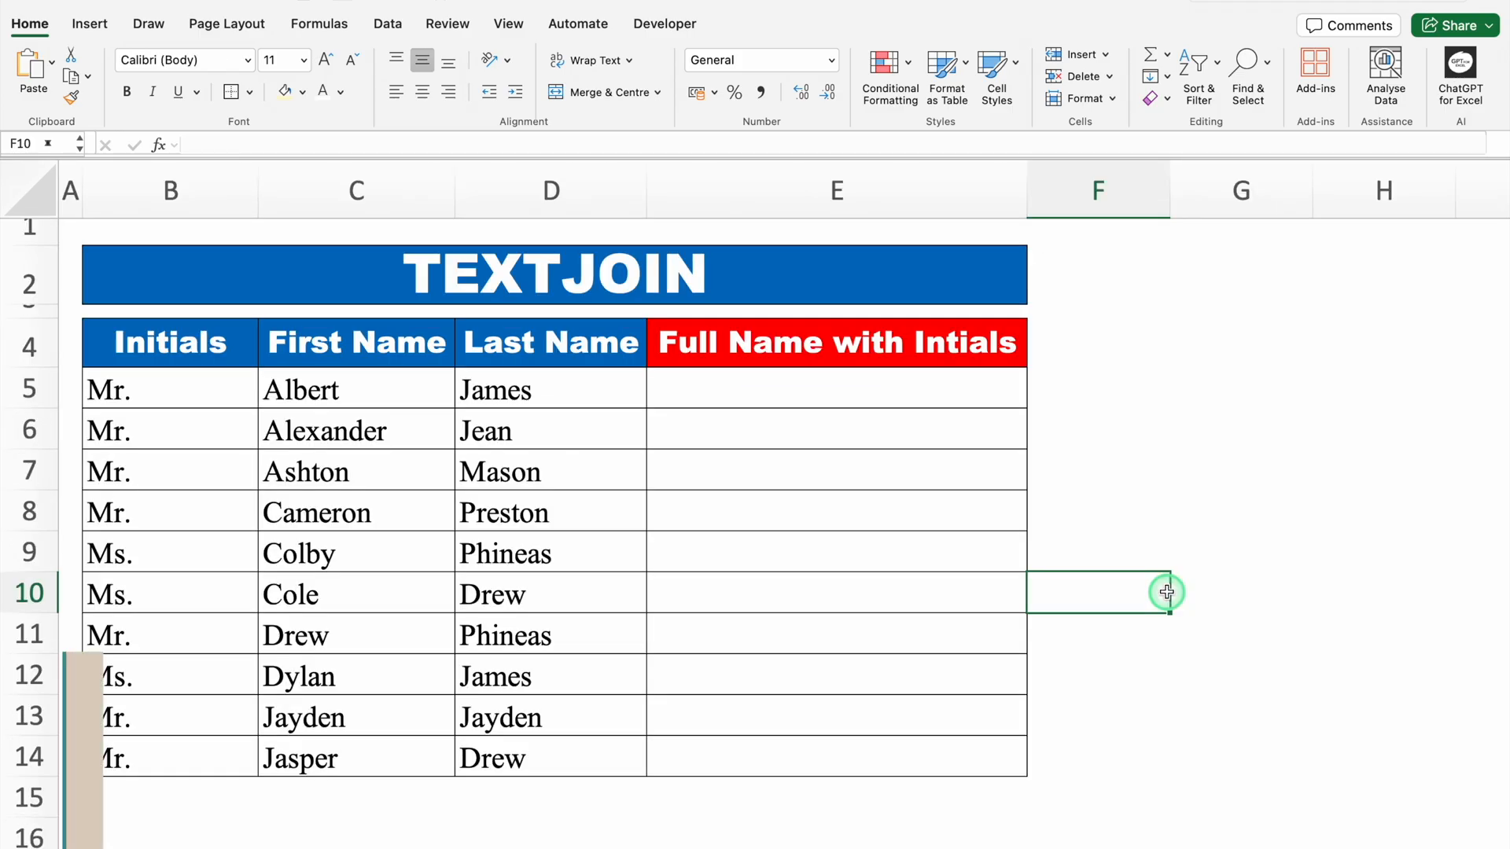
{"action": "left_click", "coordinate": [214, 184]}
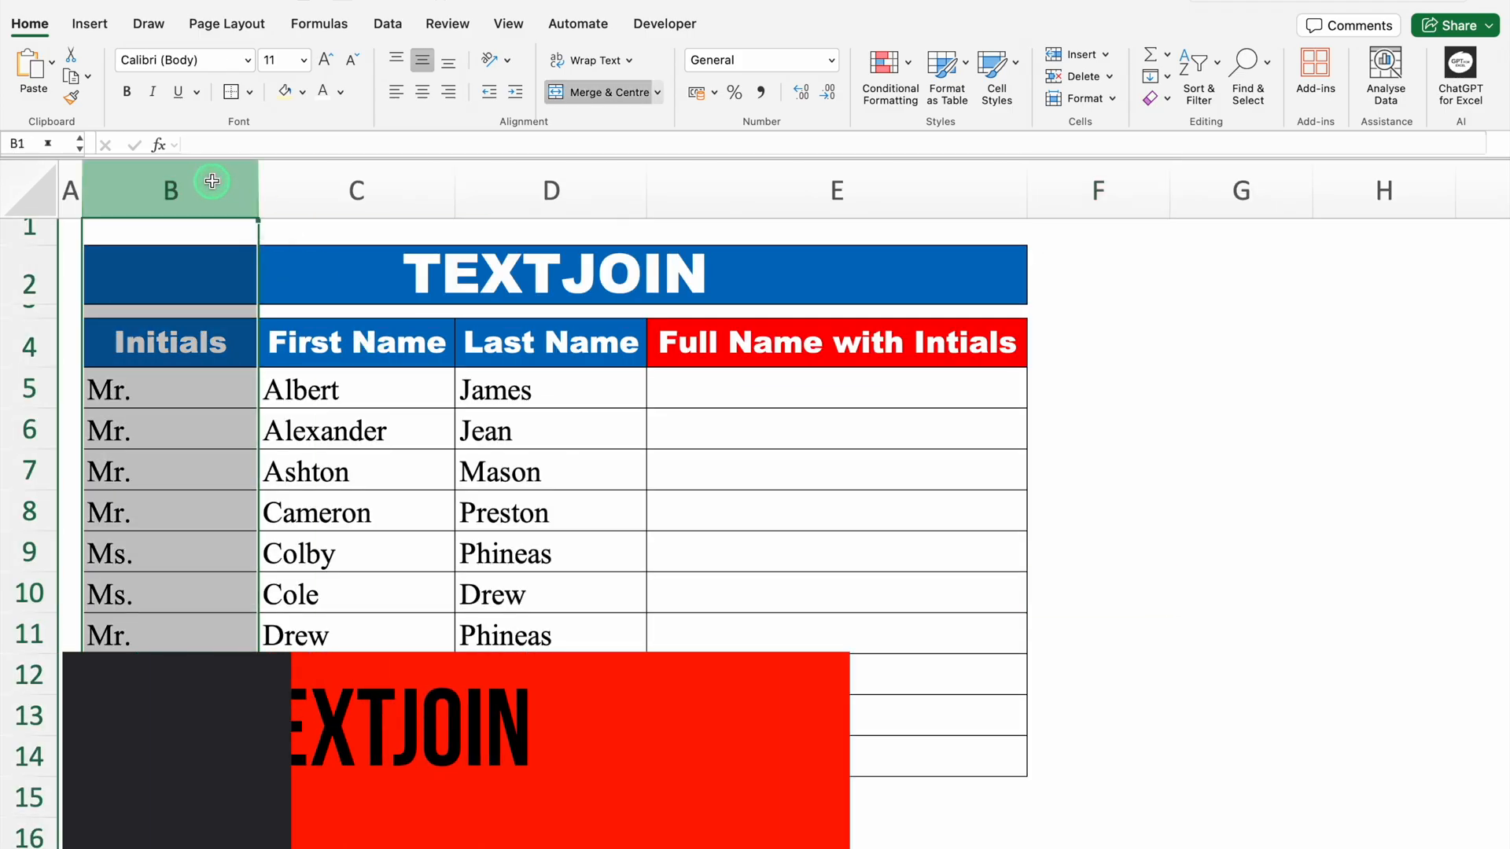
{"action": "left_click", "coordinate": [392, 176]}
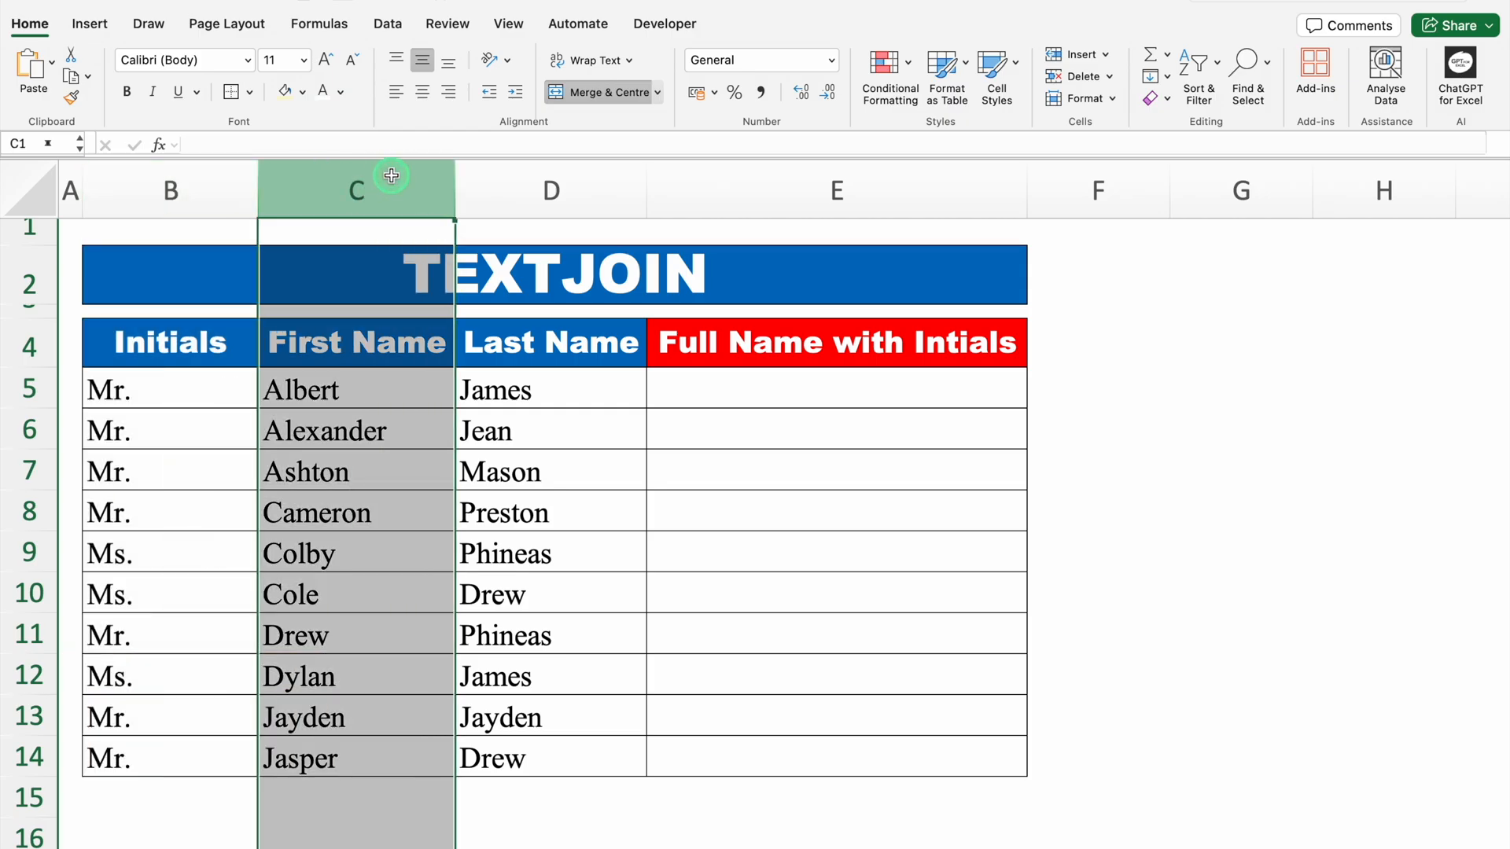
{"action": "left_click", "coordinate": [521, 193]}
- Start a TEXTJOIN formula in E5 with a space as delimiter and TRUE to ignore empty cells
{"action": "left_click", "coordinate": [757, 384]}
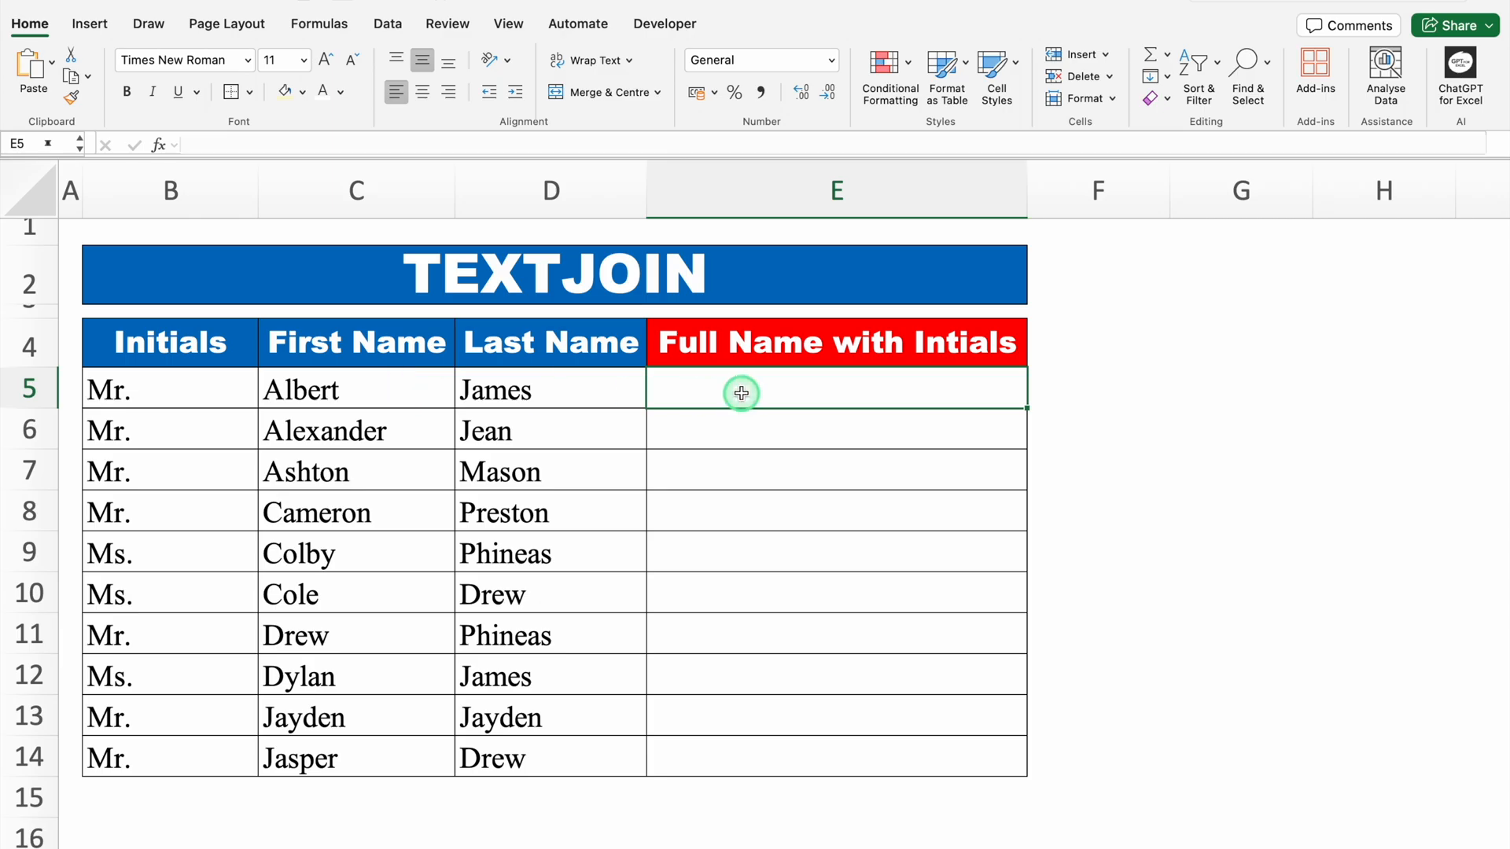
{"action": "type", "text": "="}
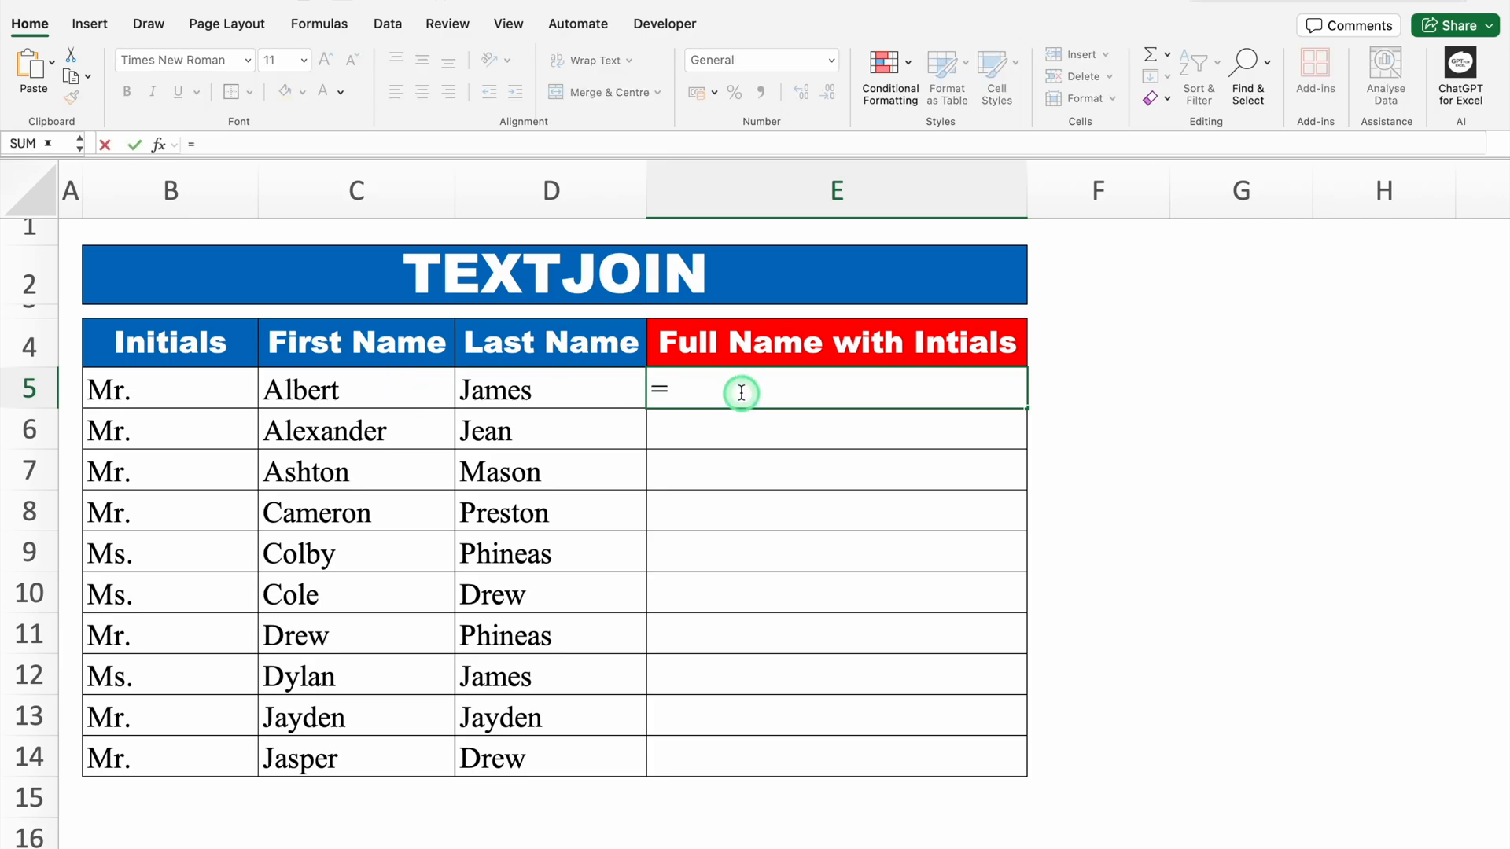
{"action": "type", "text": "TEXTJ"}
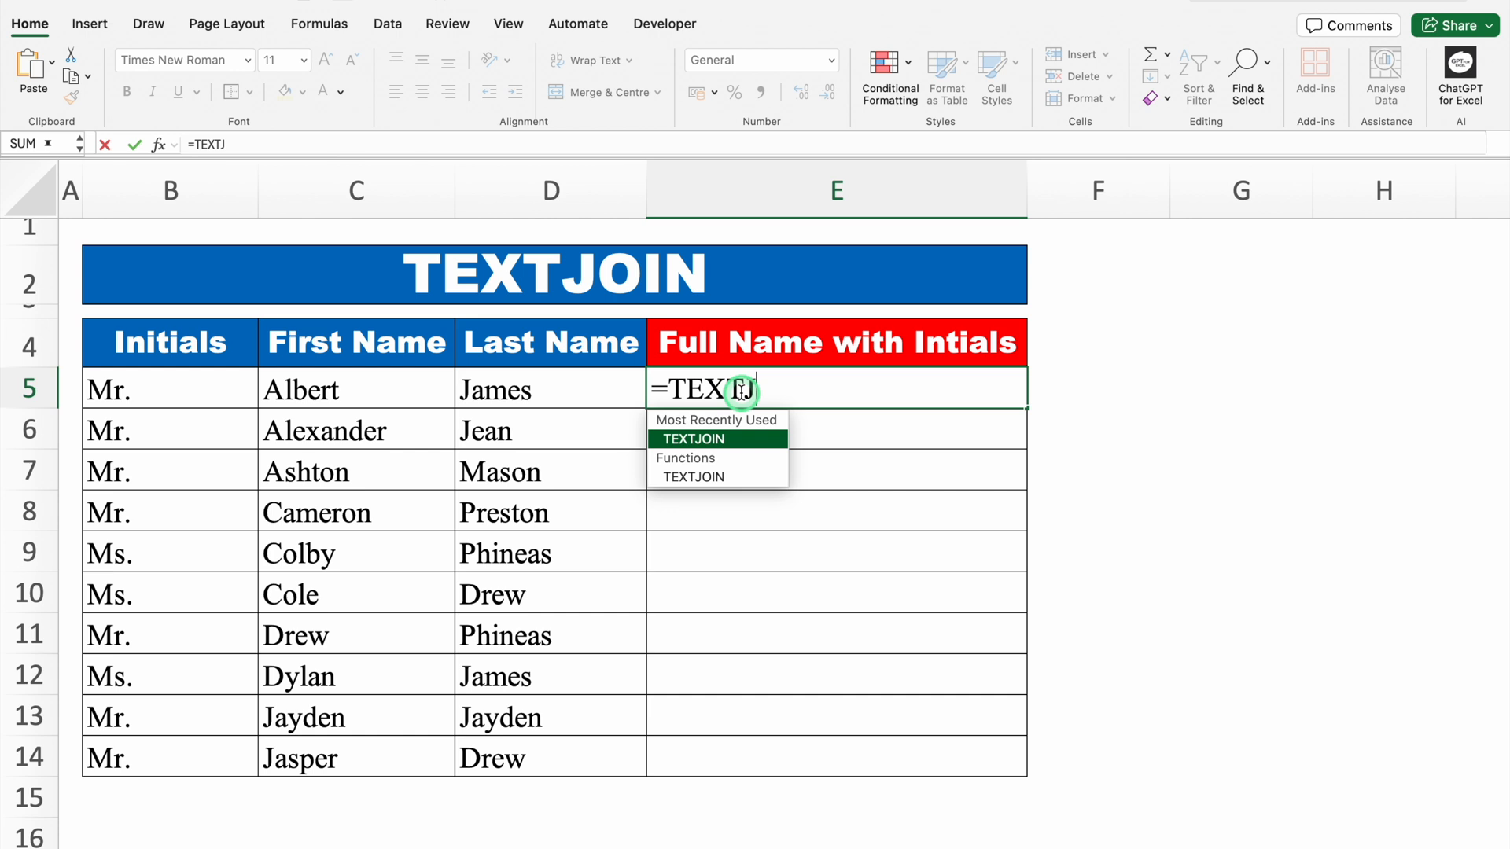
{"action": "double_click", "coordinate": [744, 441]}
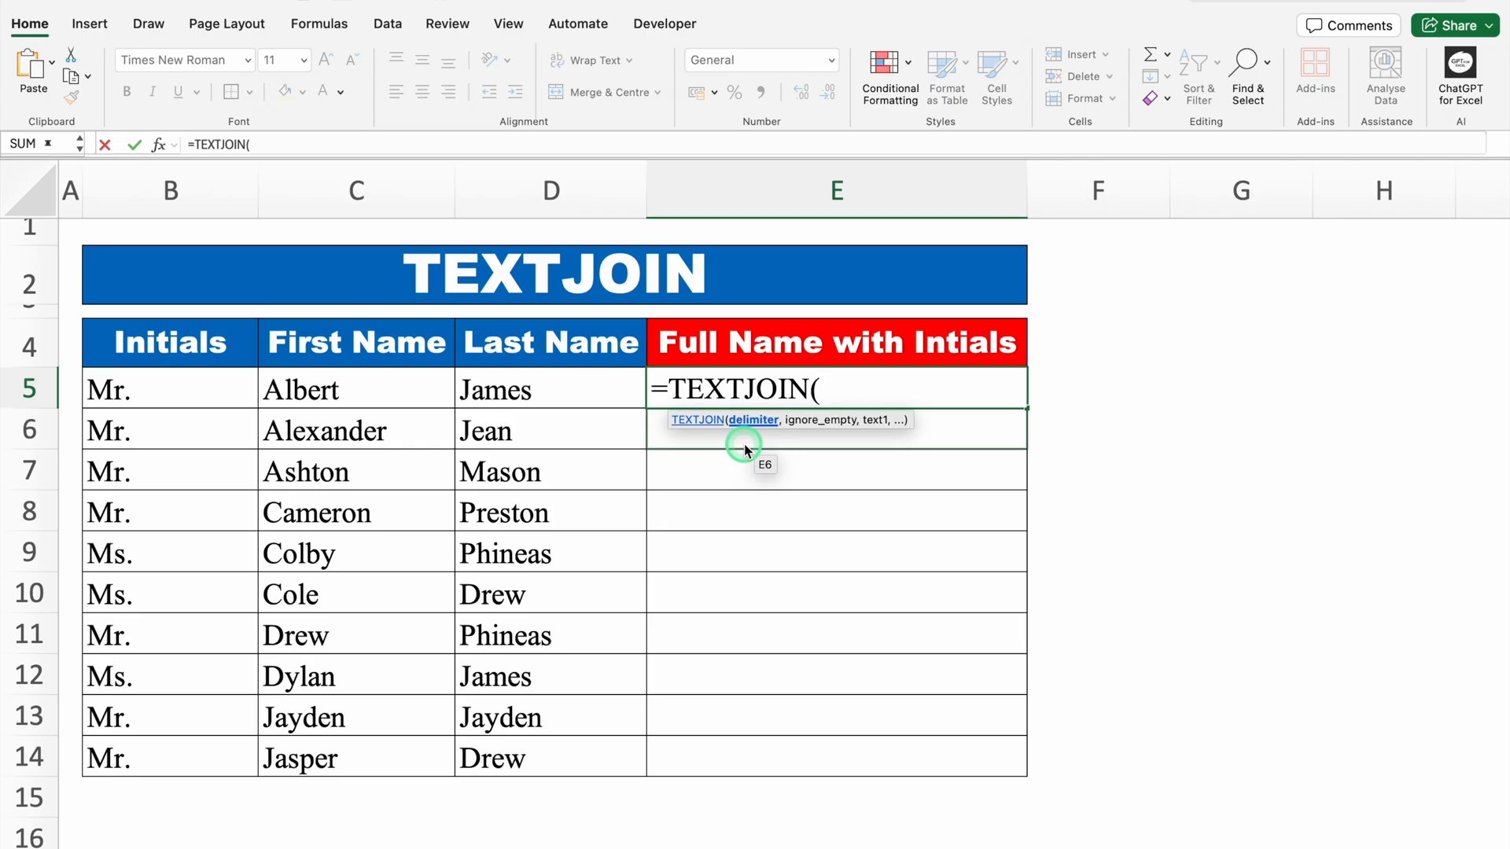
{"action": "type", "text": "\" \","}
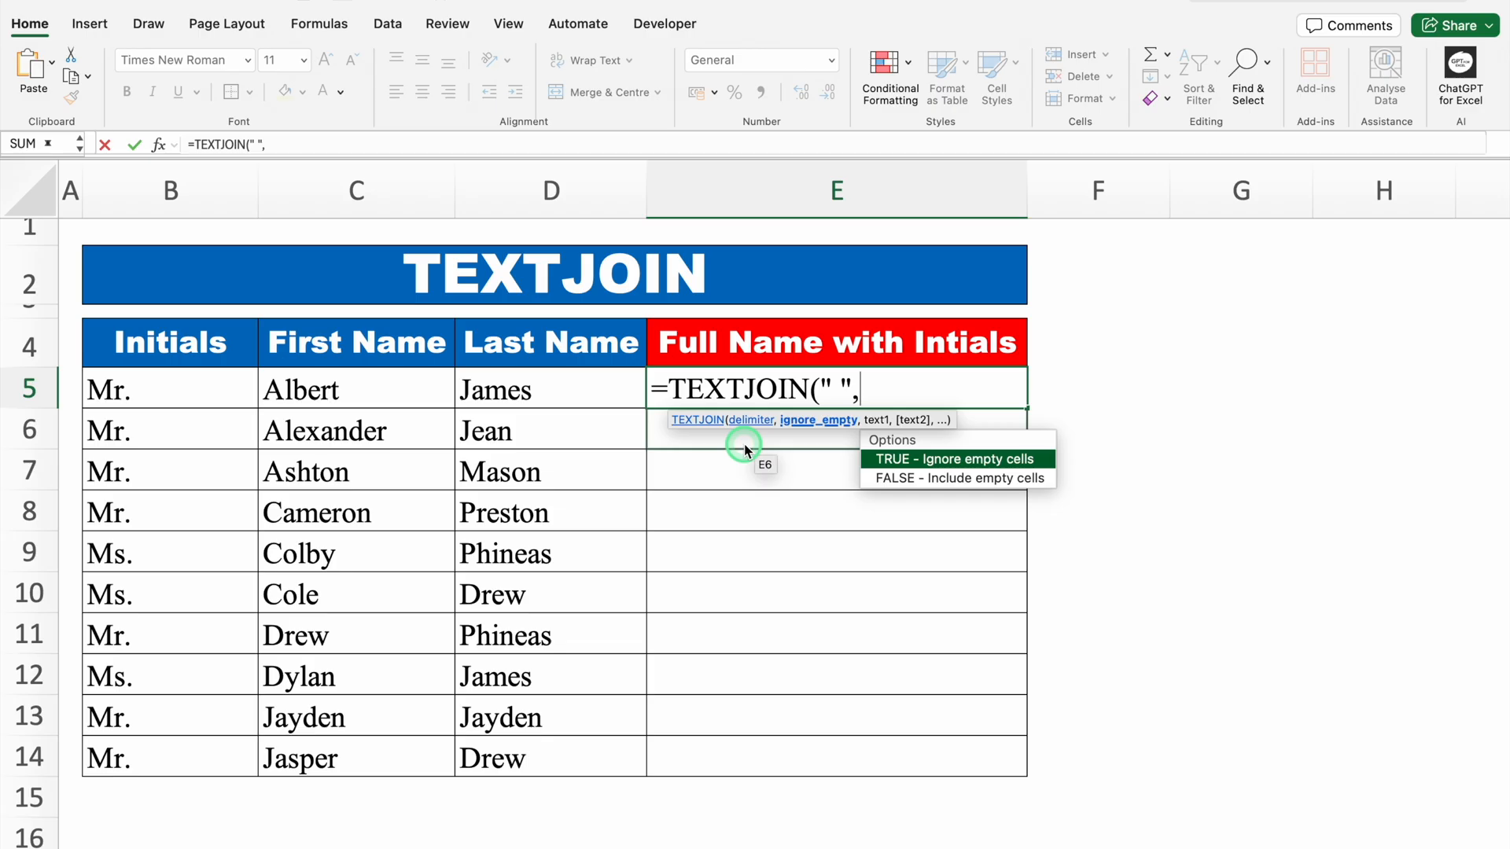
{"action": "double_click", "coordinate": [978, 459]}
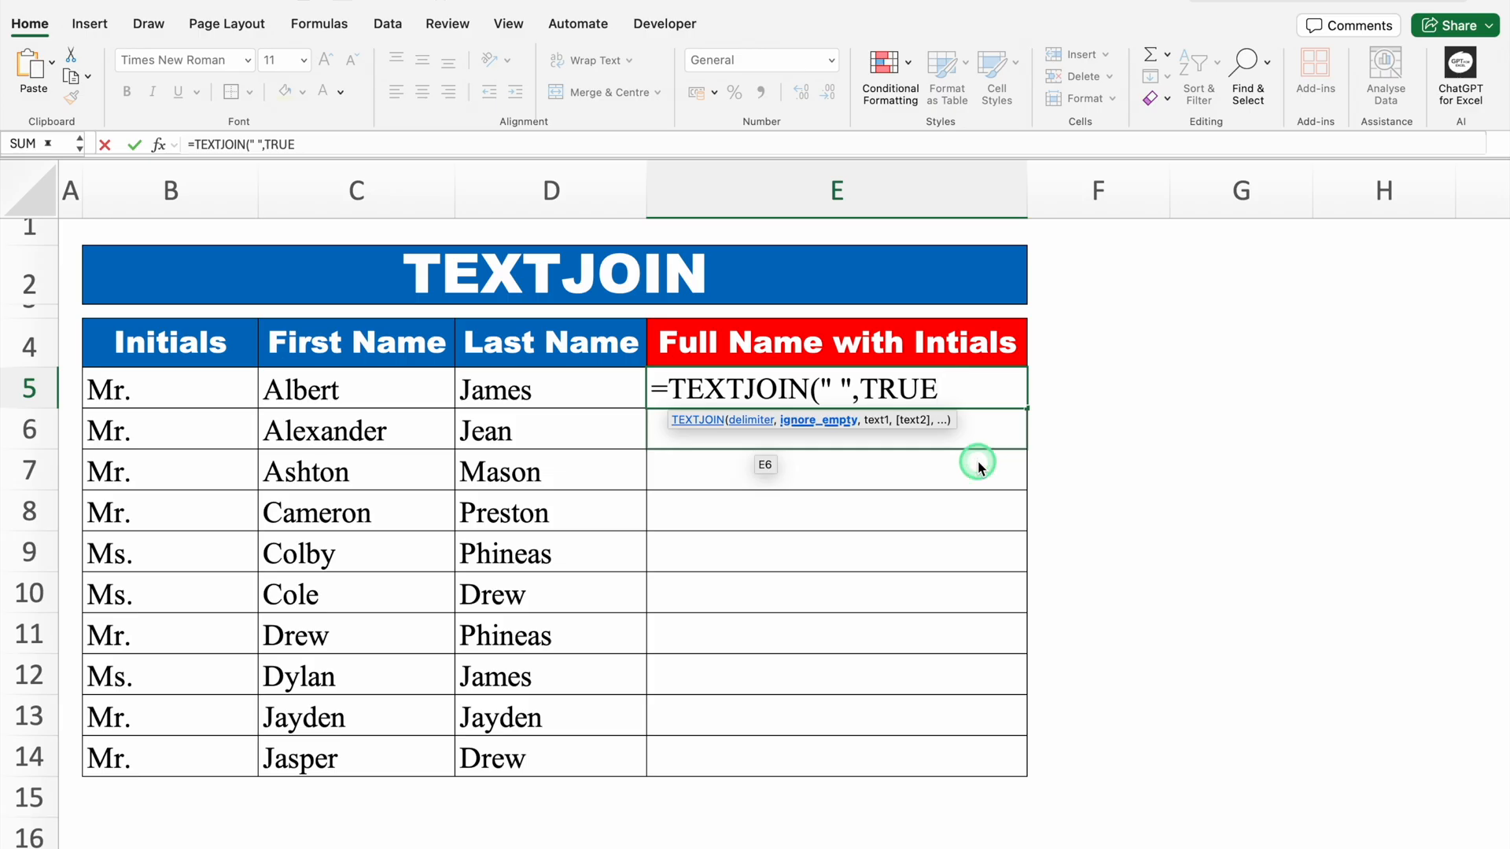
{"action": "type", "text": ","}
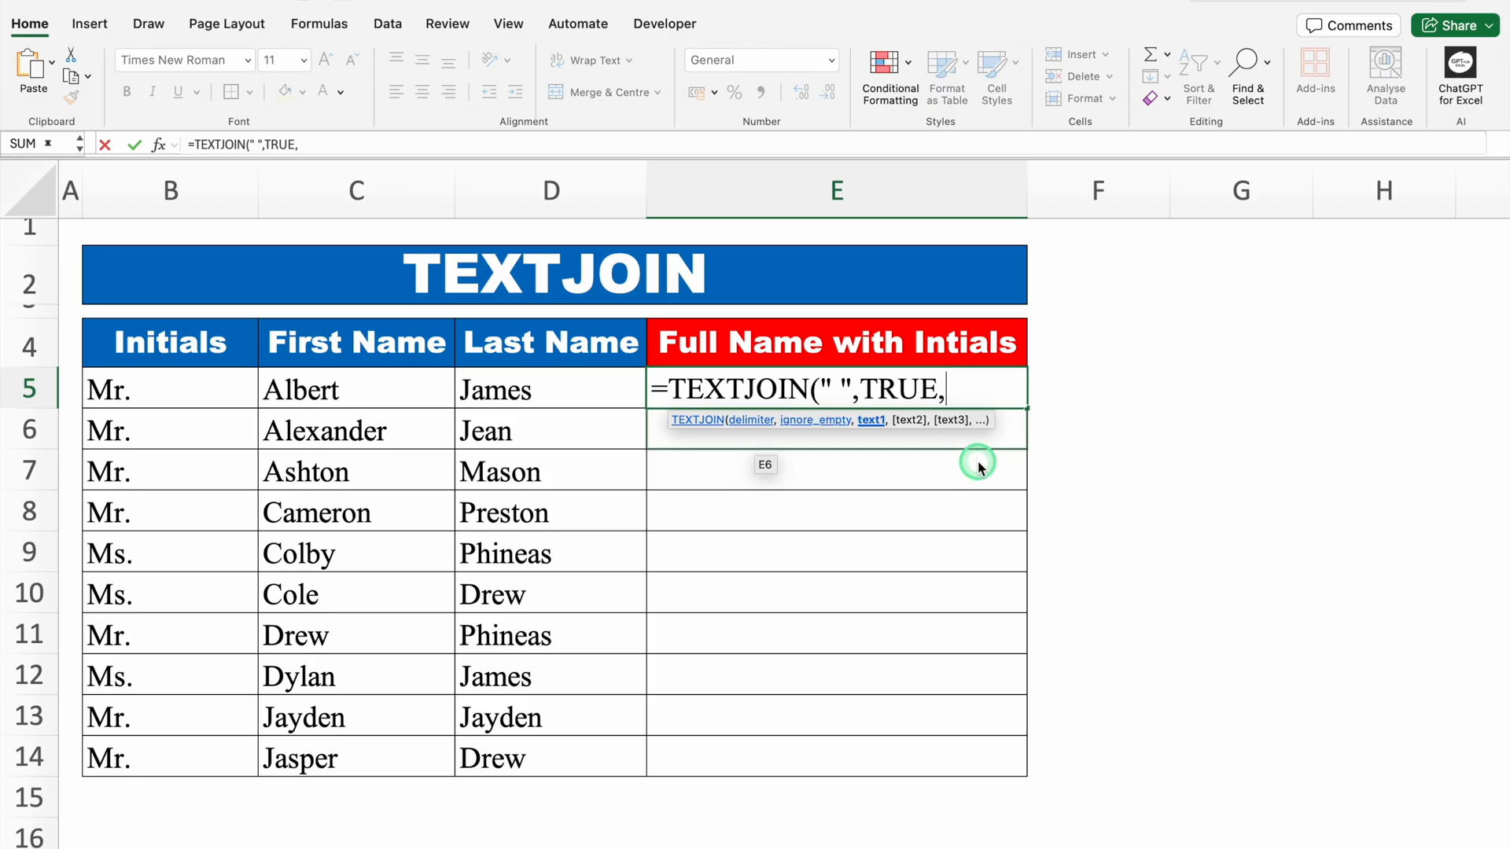
- Add B5, C5 and D5 as separate text arguments, completing =TEXTJOIN(" ",TRUE,B5,C5,D5) in E5
{"action": "left_click", "coordinate": [224, 388]}
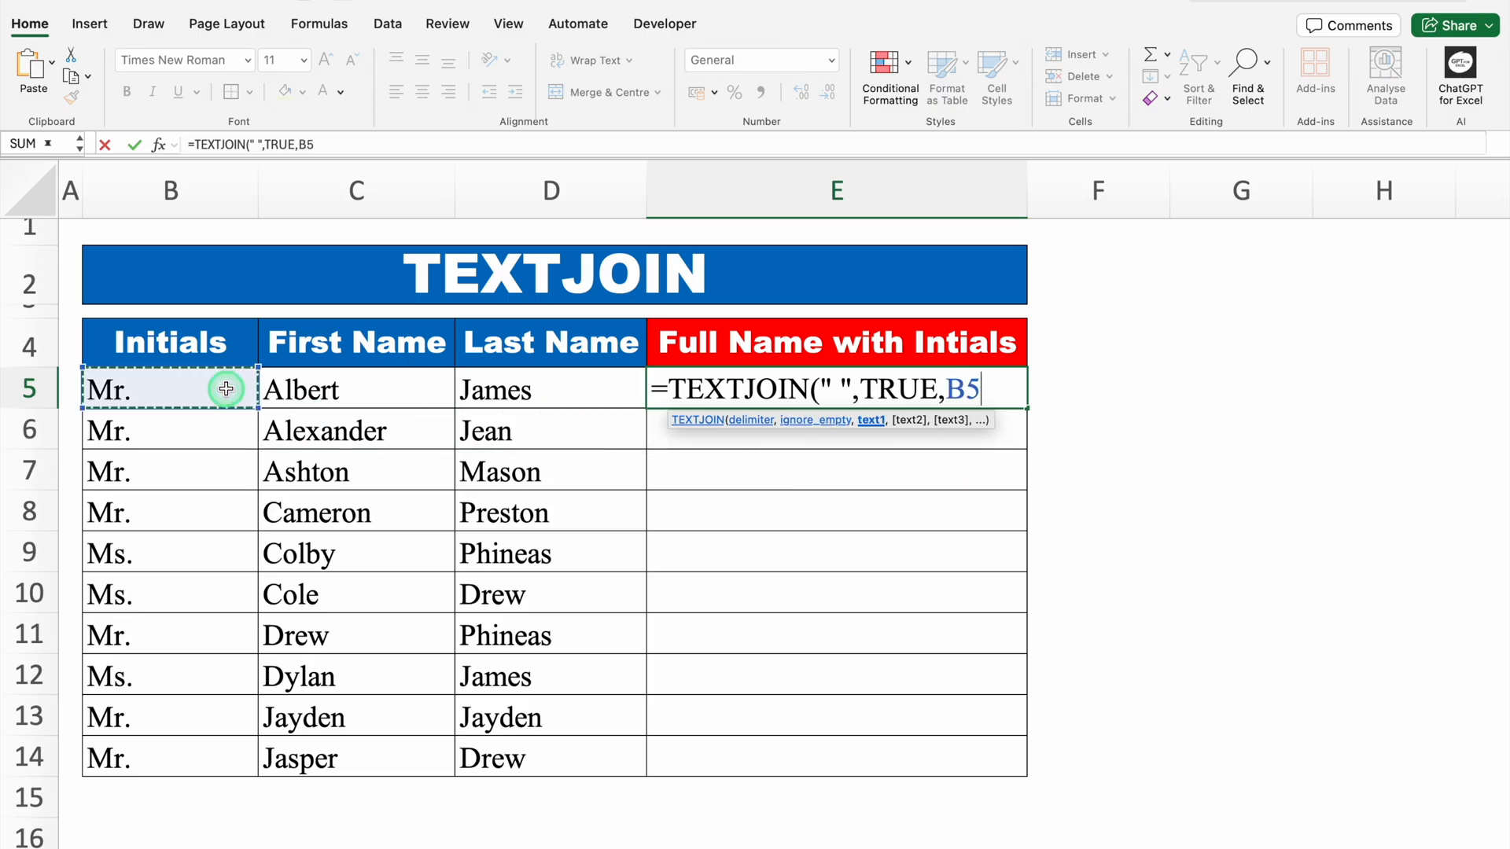
{"action": "type", "text": ","}
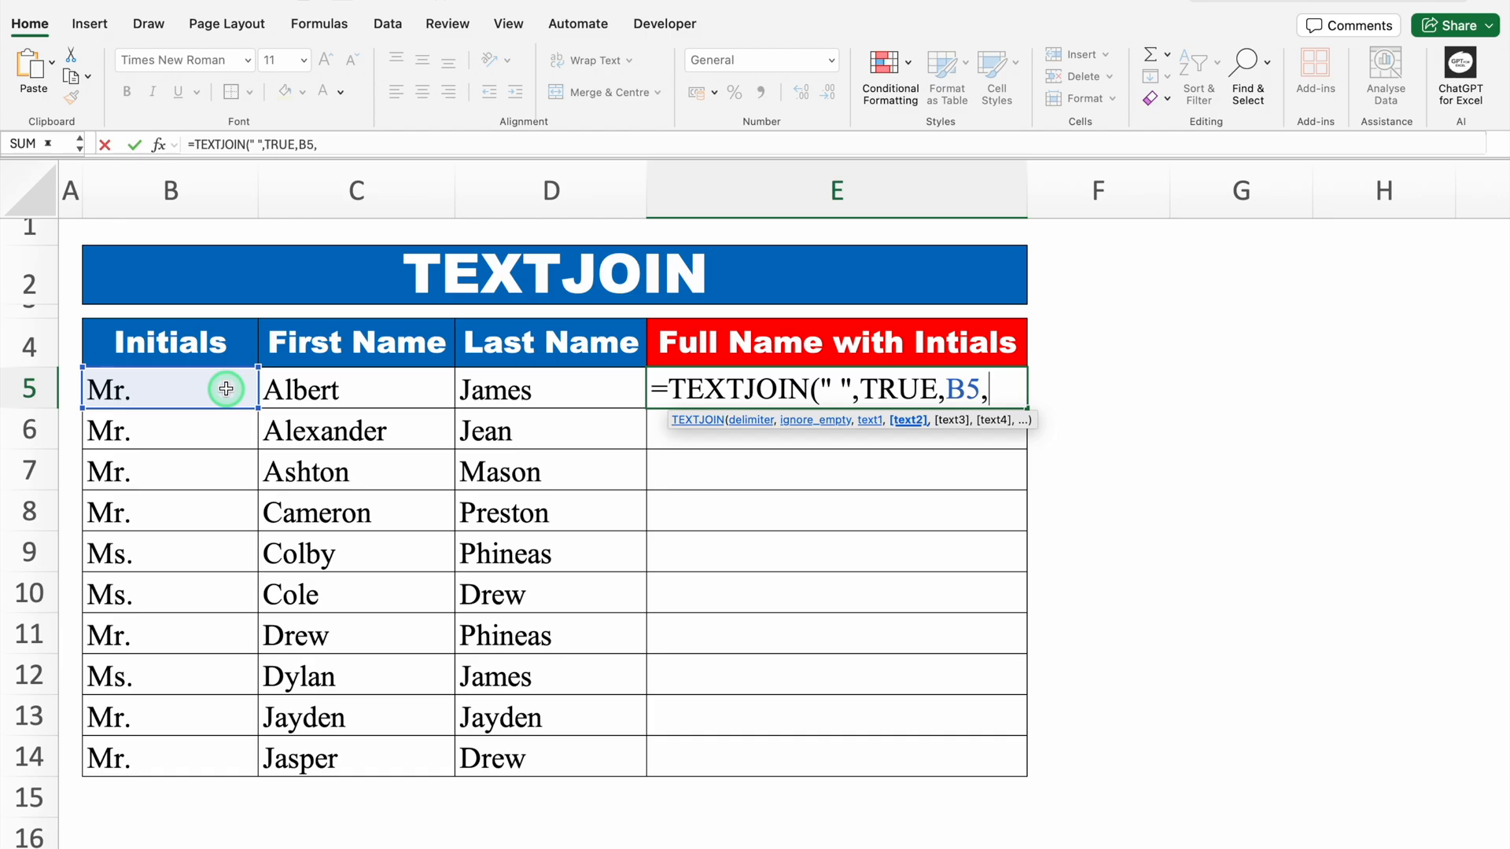
{"action": "left_click", "coordinate": [380, 385]}
{"action": "type", "text": ","}
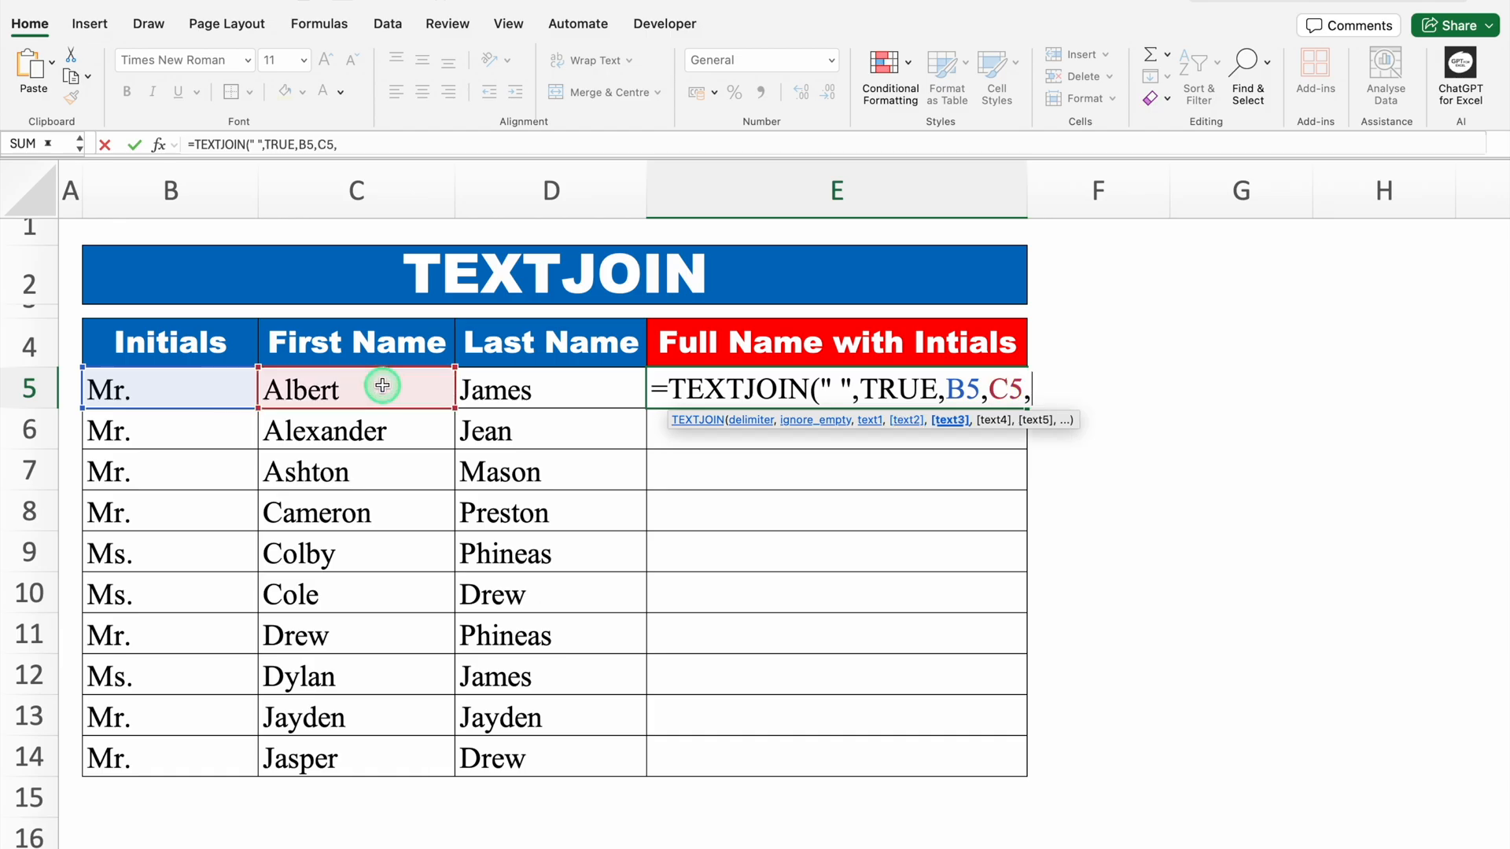
{"action": "left_click", "coordinate": [548, 386]}
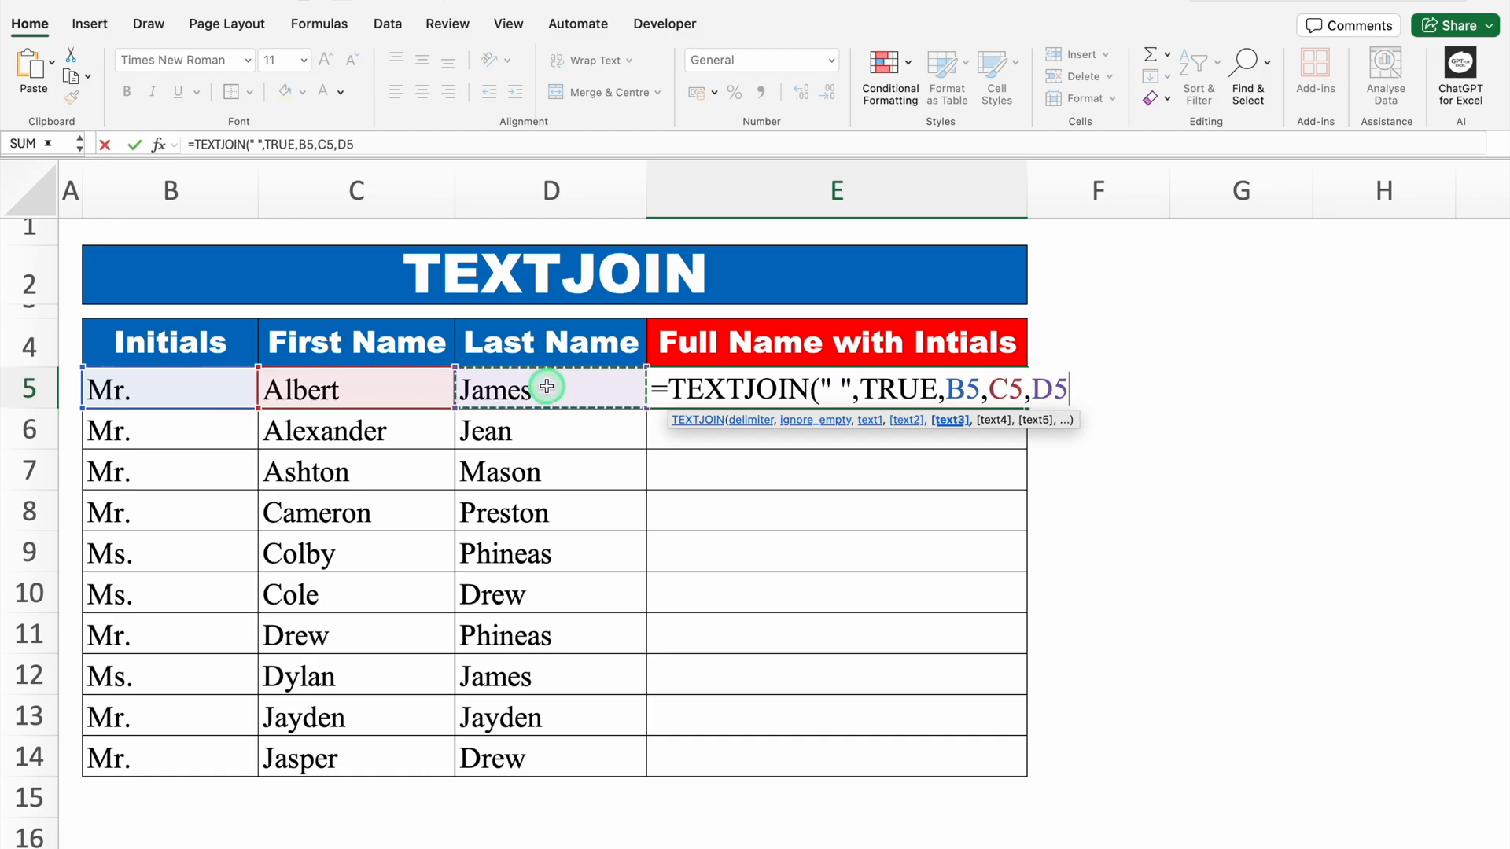
{"action": "type", "text": ")"}
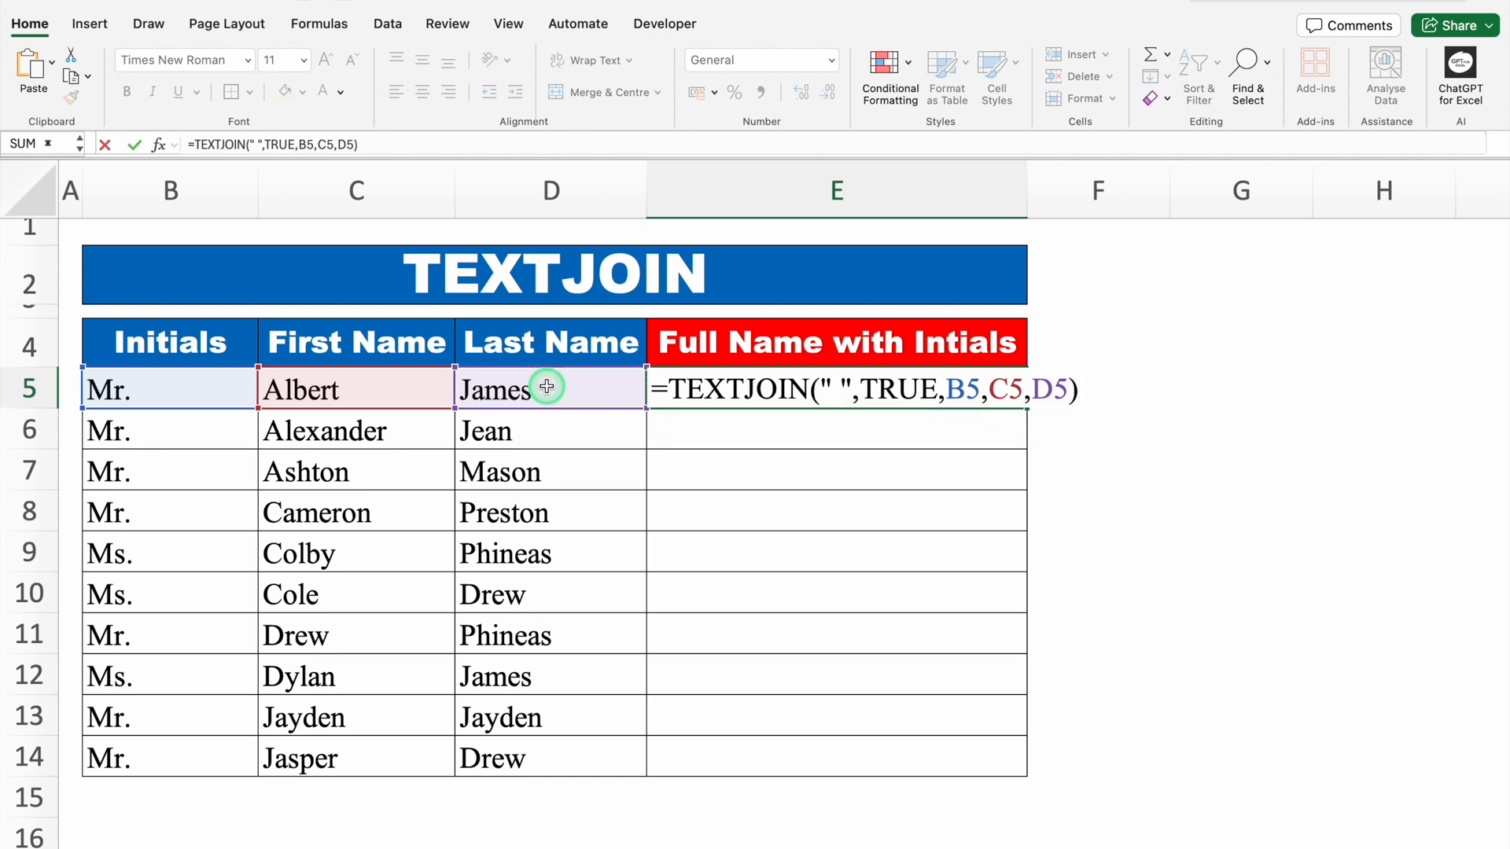
{"action": "key", "text": "ctrl+Return"}
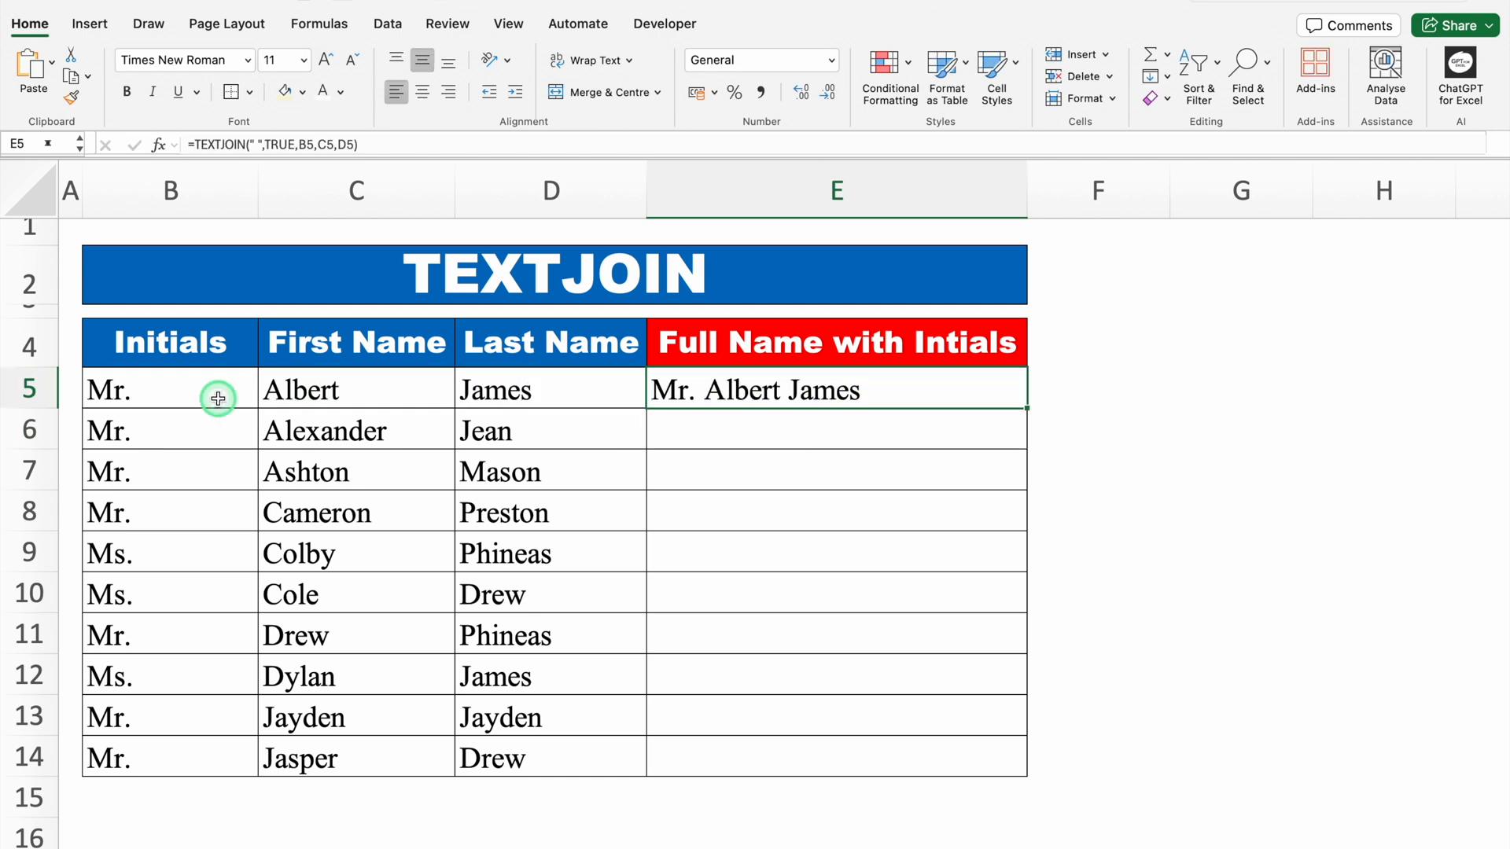
- Clear the TEXTJOIN formula from E5
{"action": "left_click_drag", "start_coordinate": [158, 388], "coordinate": [511, 389]}
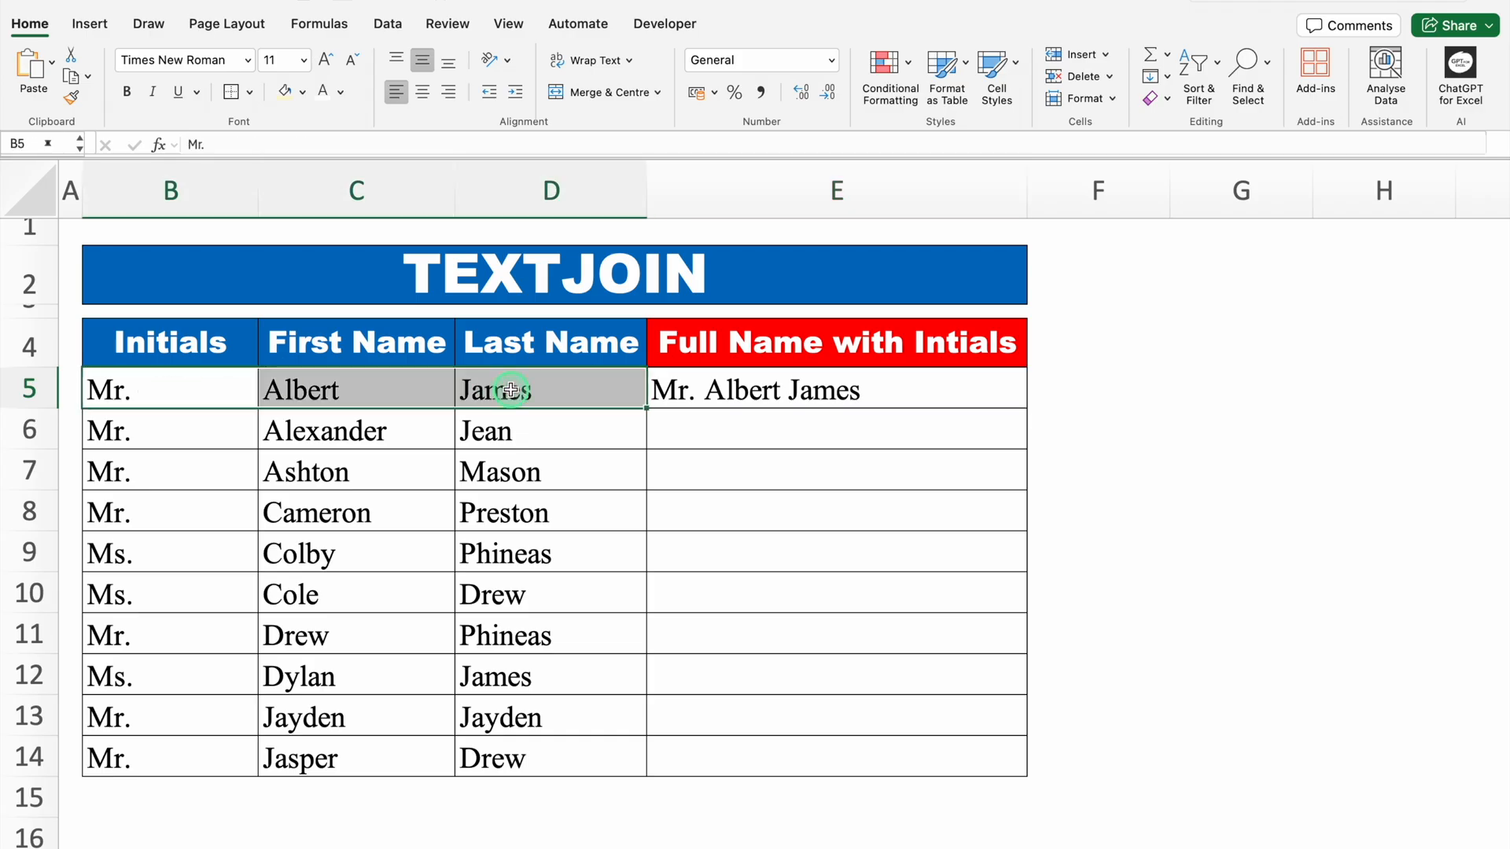
{"action": "left_click", "coordinate": [820, 387]}
{"action": "key", "text": "Delete"}
- Begin a new TEXTJOIN formula in the emptied E5, again with a space delimiter and TRUE for ignoring empty cells
{"action": "type", "text": "="}
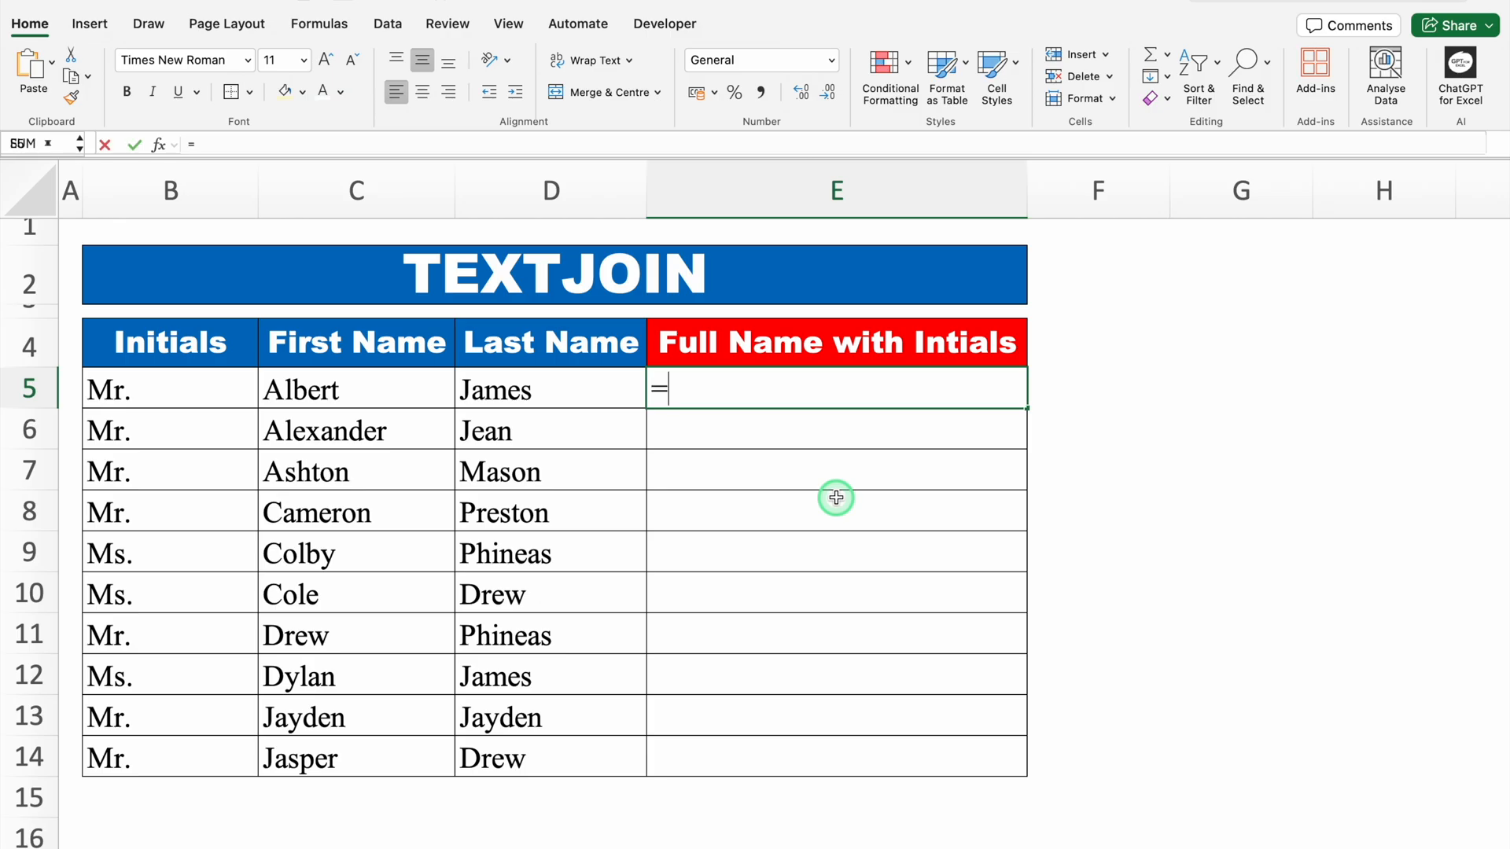
{"action": "type", "text": "TEXTJ"}
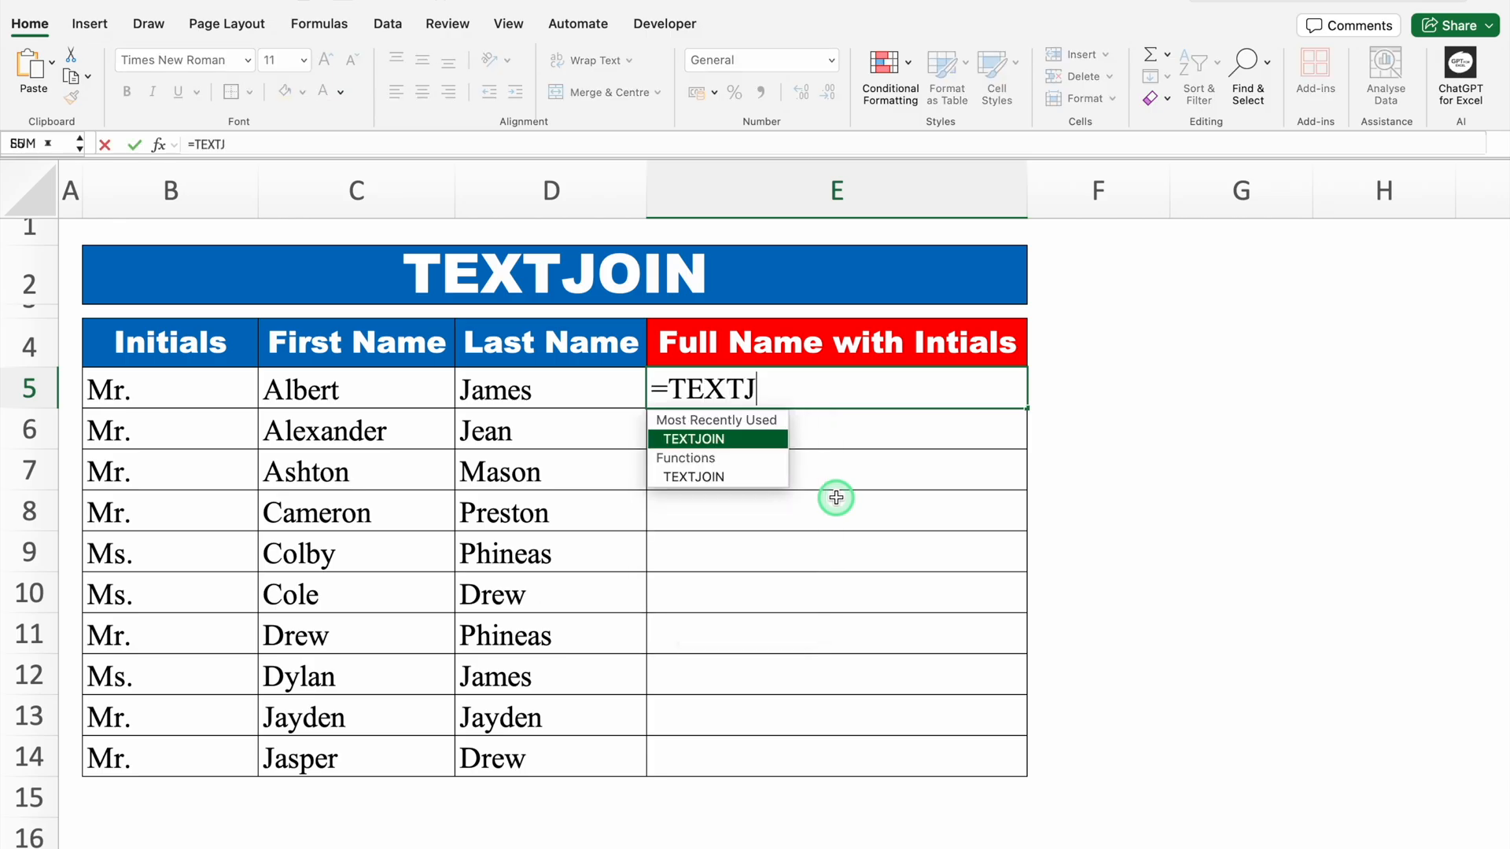
{"action": "double_click", "coordinate": [739, 439]}
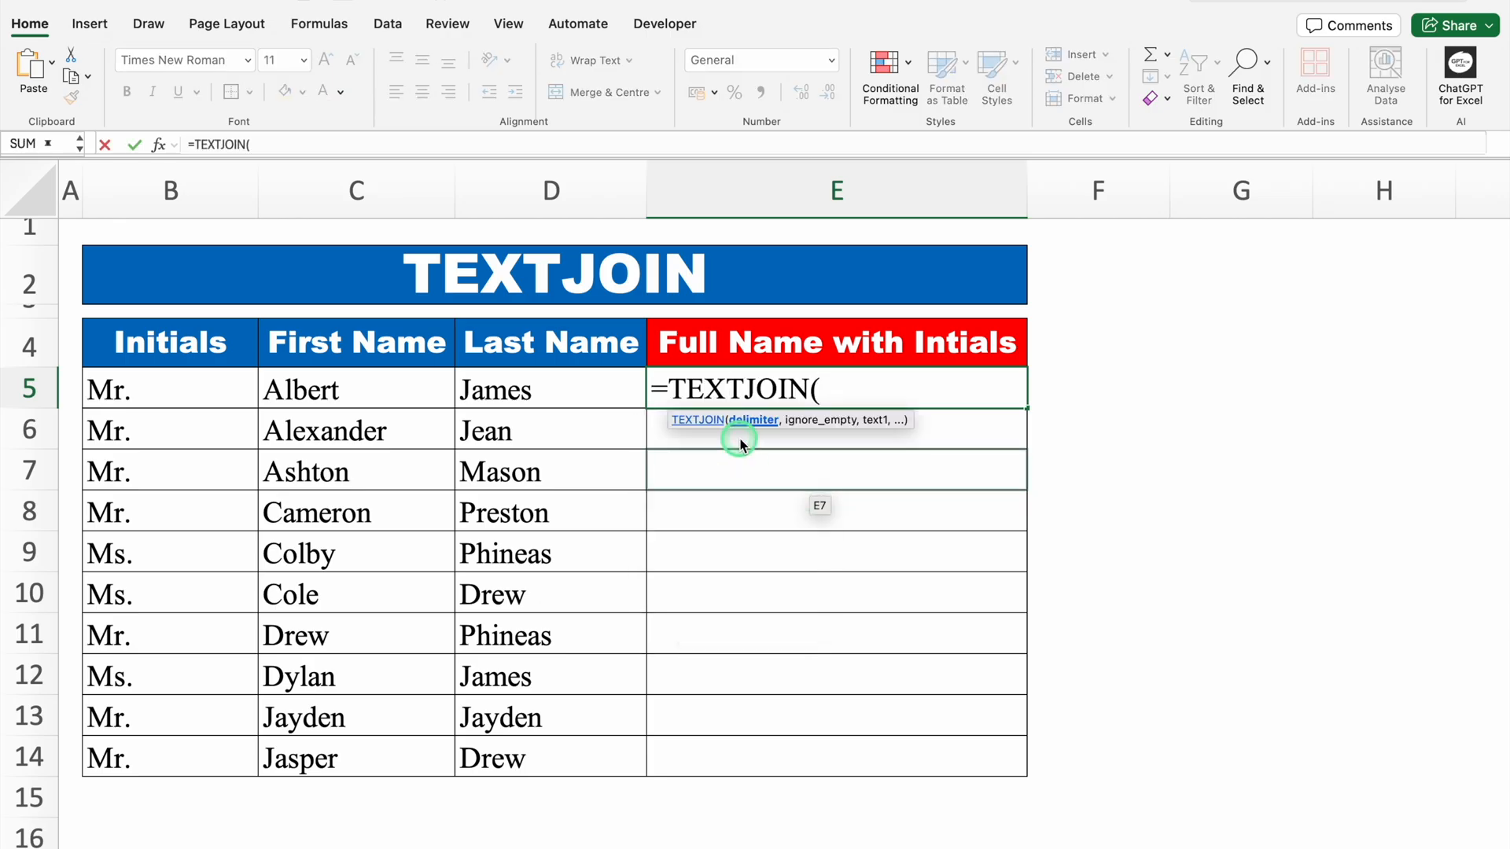
{"action": "type", "text": "\" \","}
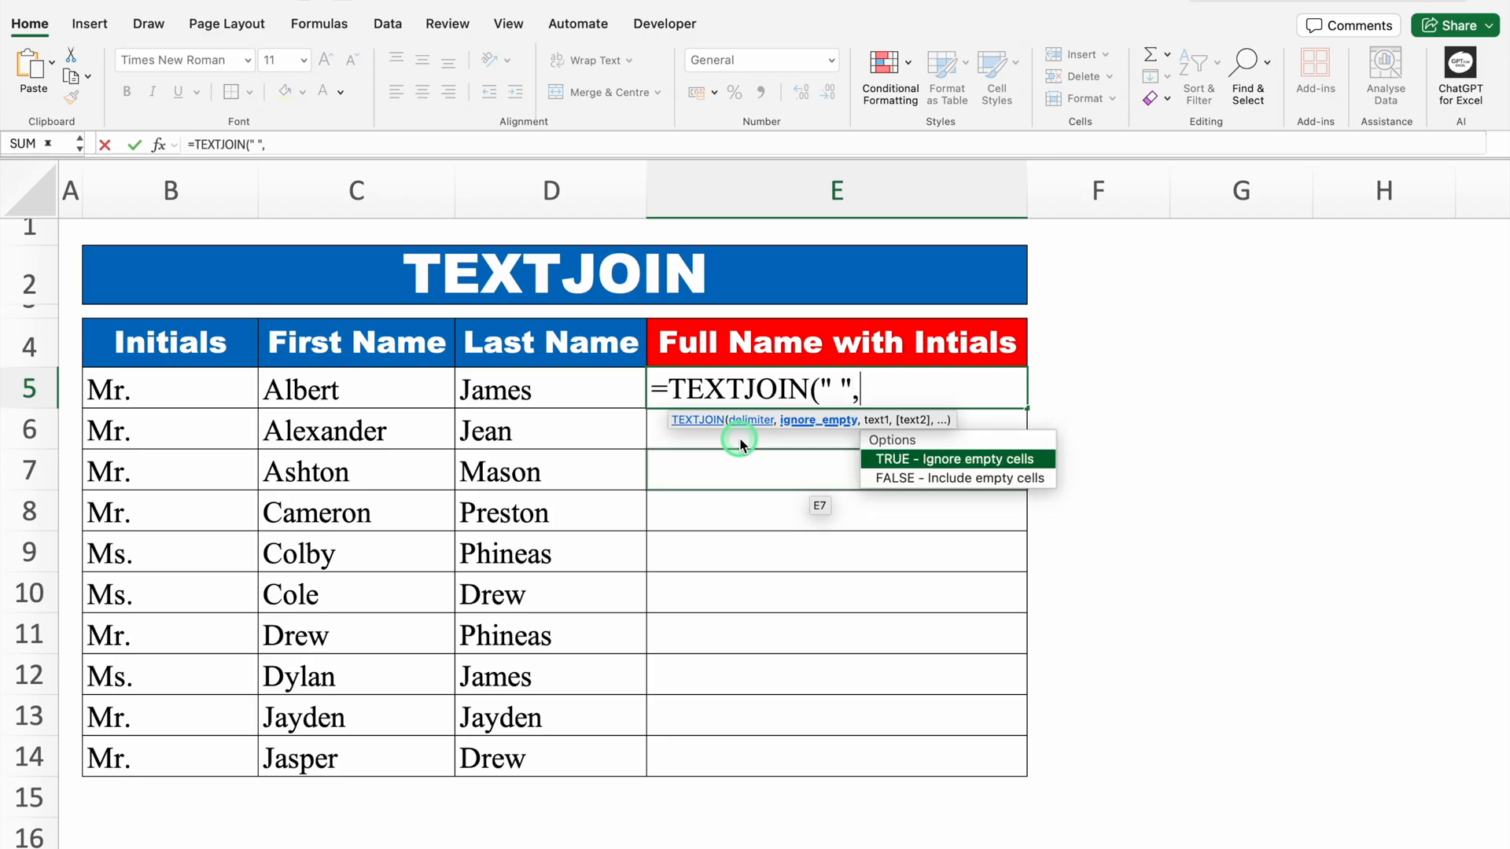
{"action": "double_click", "coordinate": [916, 459]}
{"action": "type", "text": ","}
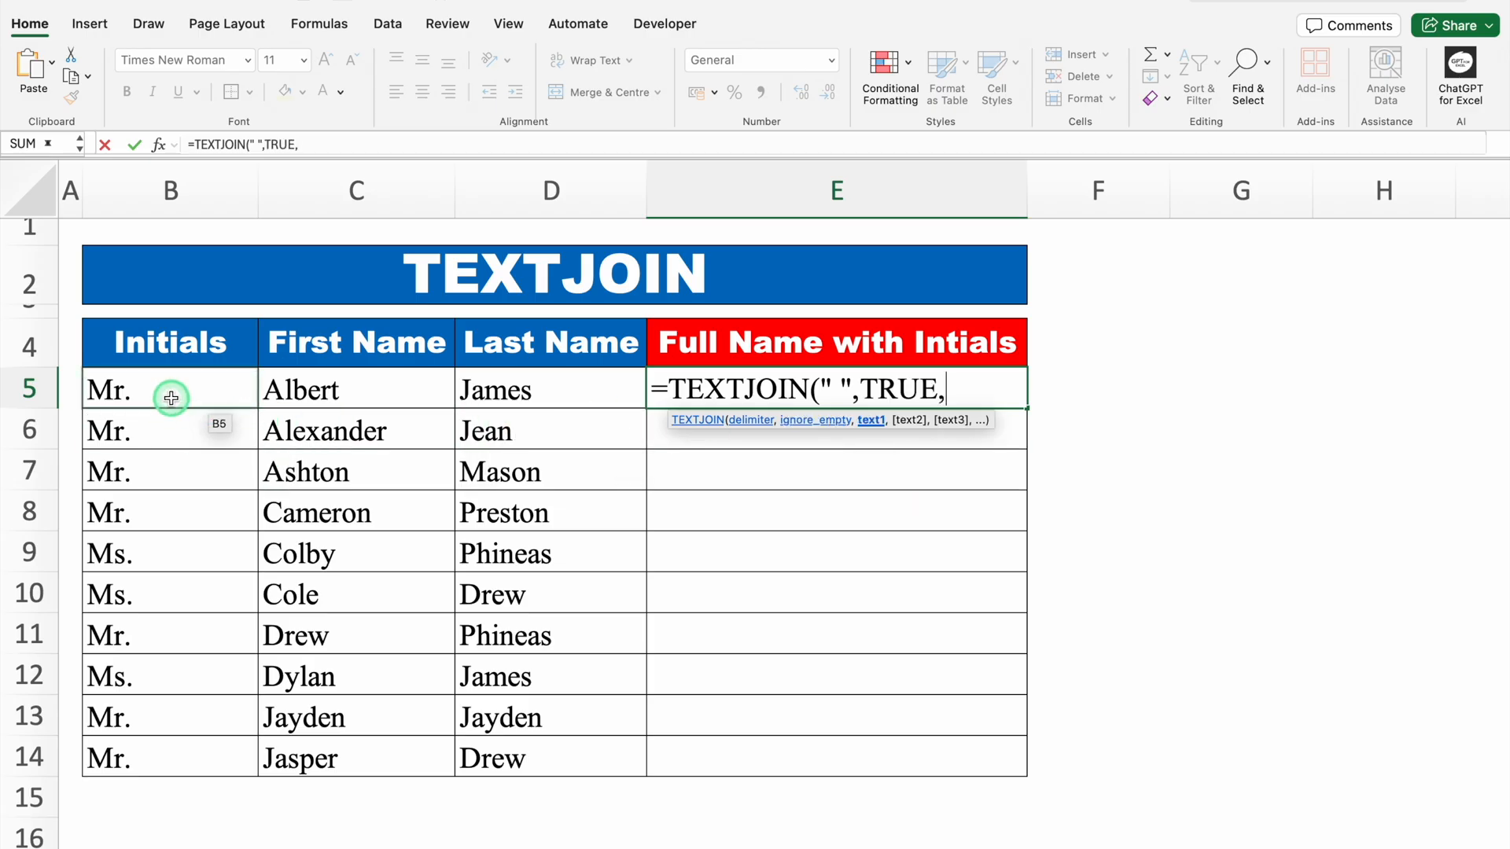
- Complete =TEXTJOIN(" ",TRUE,B5:D5) in E5 using the whole range as text, and fill it down the Full Name column
{"action": "left_click_drag", "start_coordinate": [172, 397], "coordinate": [507, 397]}
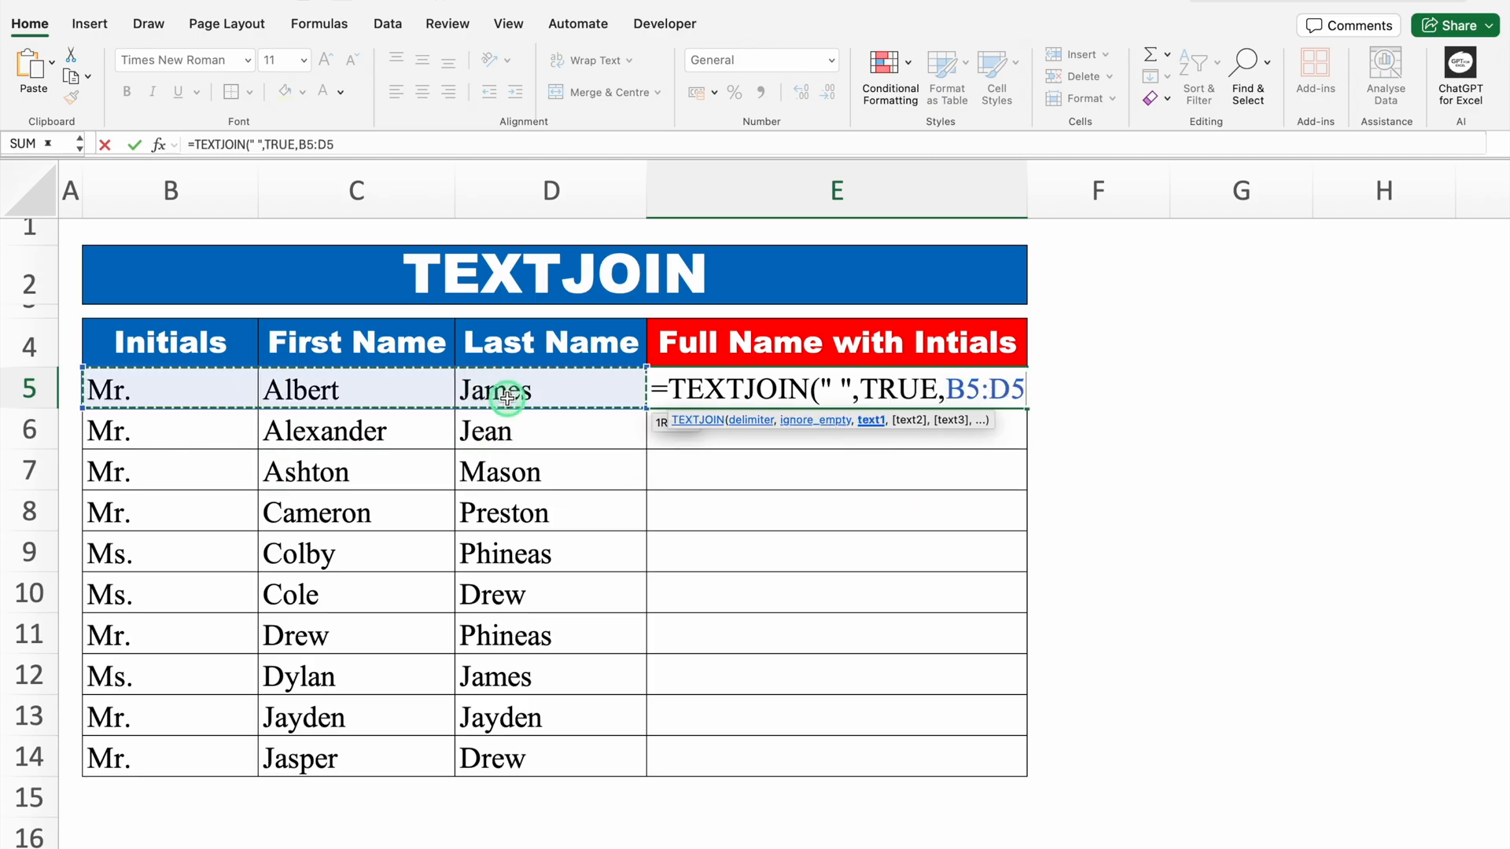
{"action": "type", "text": ")"}
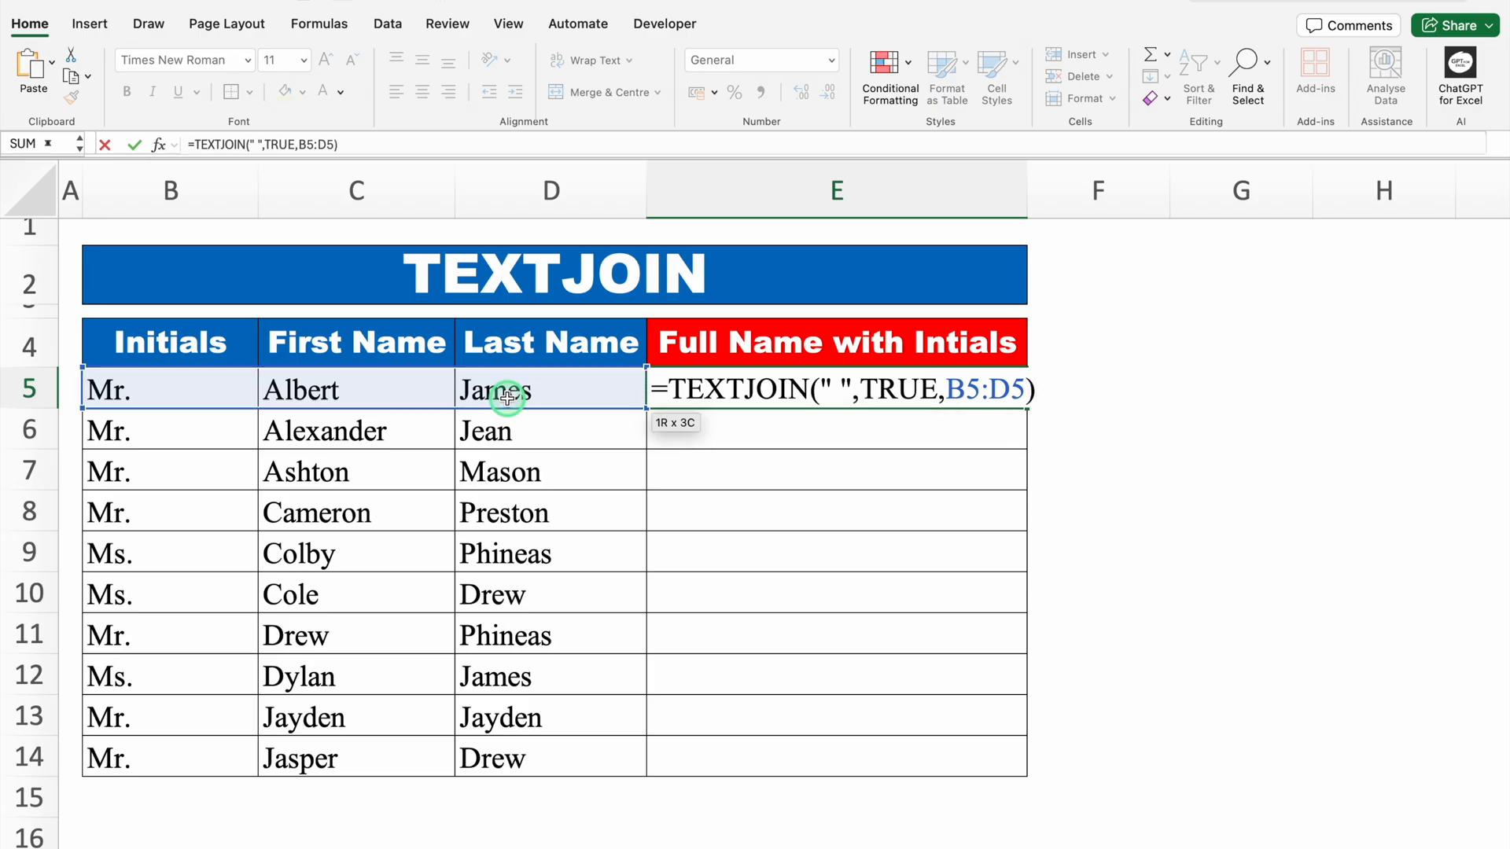
{"action": "key", "text": "Return"}
{"action": "key", "text": "Up"}
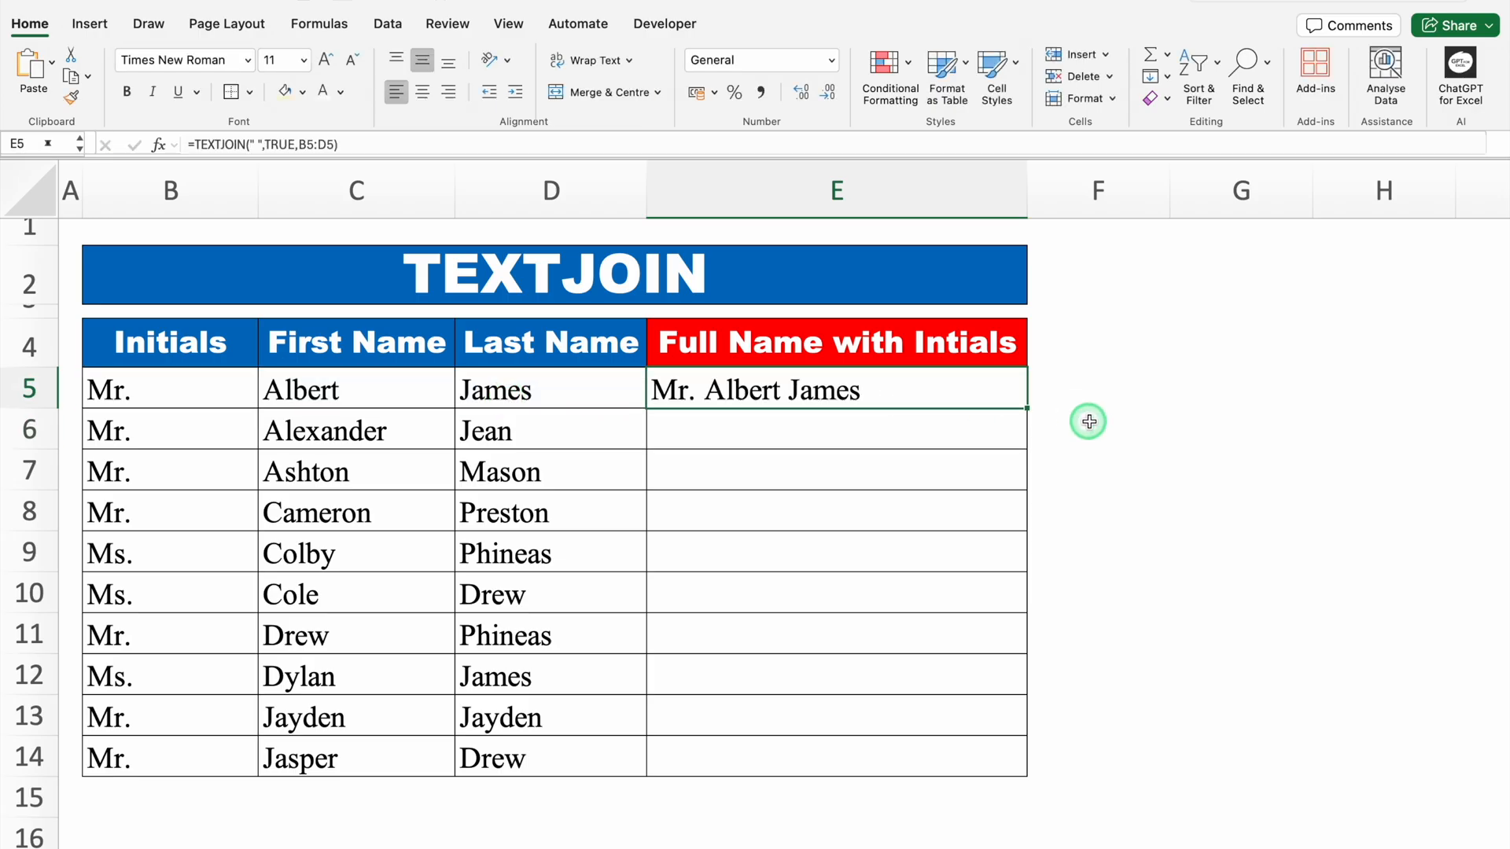
{"action": "double_click", "coordinate": [1026, 408]}
{"action": "left_click", "coordinate": [1140, 435]}
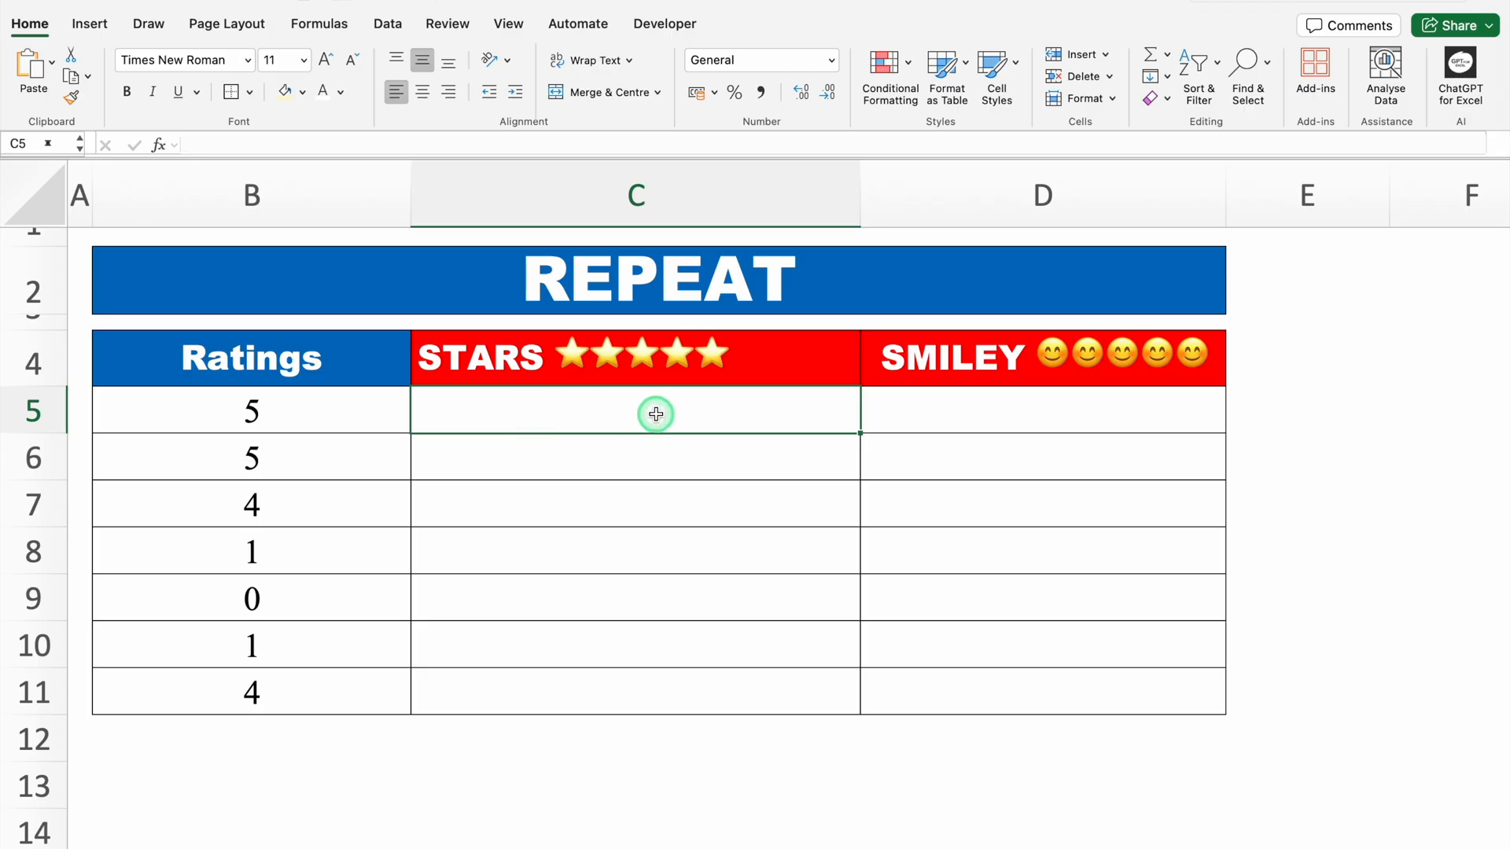
- On the REPEAT sheet, start a REPT formula in C5 with an opening quotation mark for the text argument
{"action": "left_click", "coordinate": [948, 407]}
{"action": "left_click", "coordinate": [818, 405]}
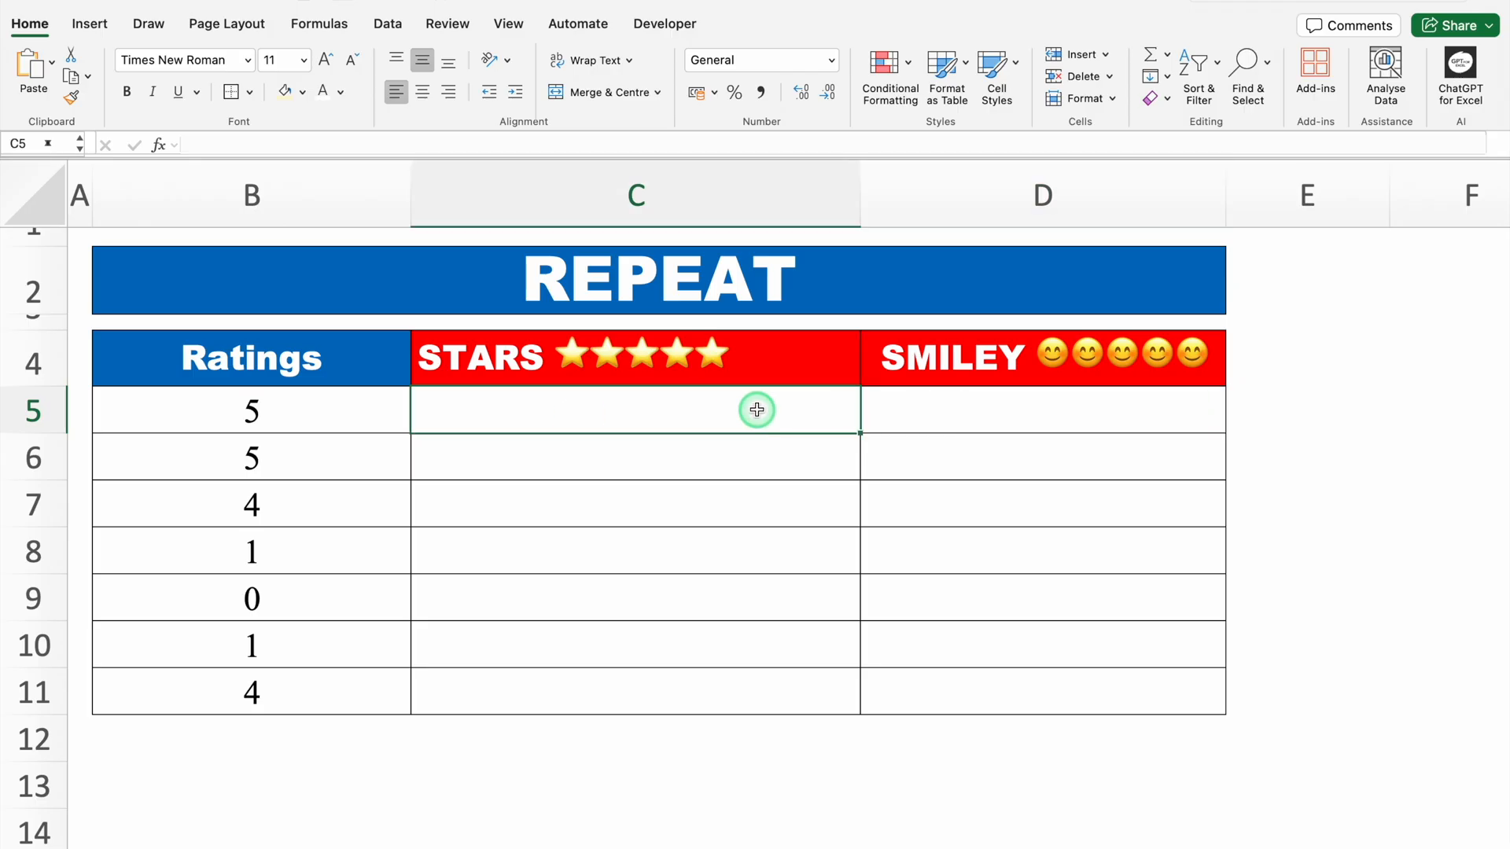
{"action": "type", "text": "="}
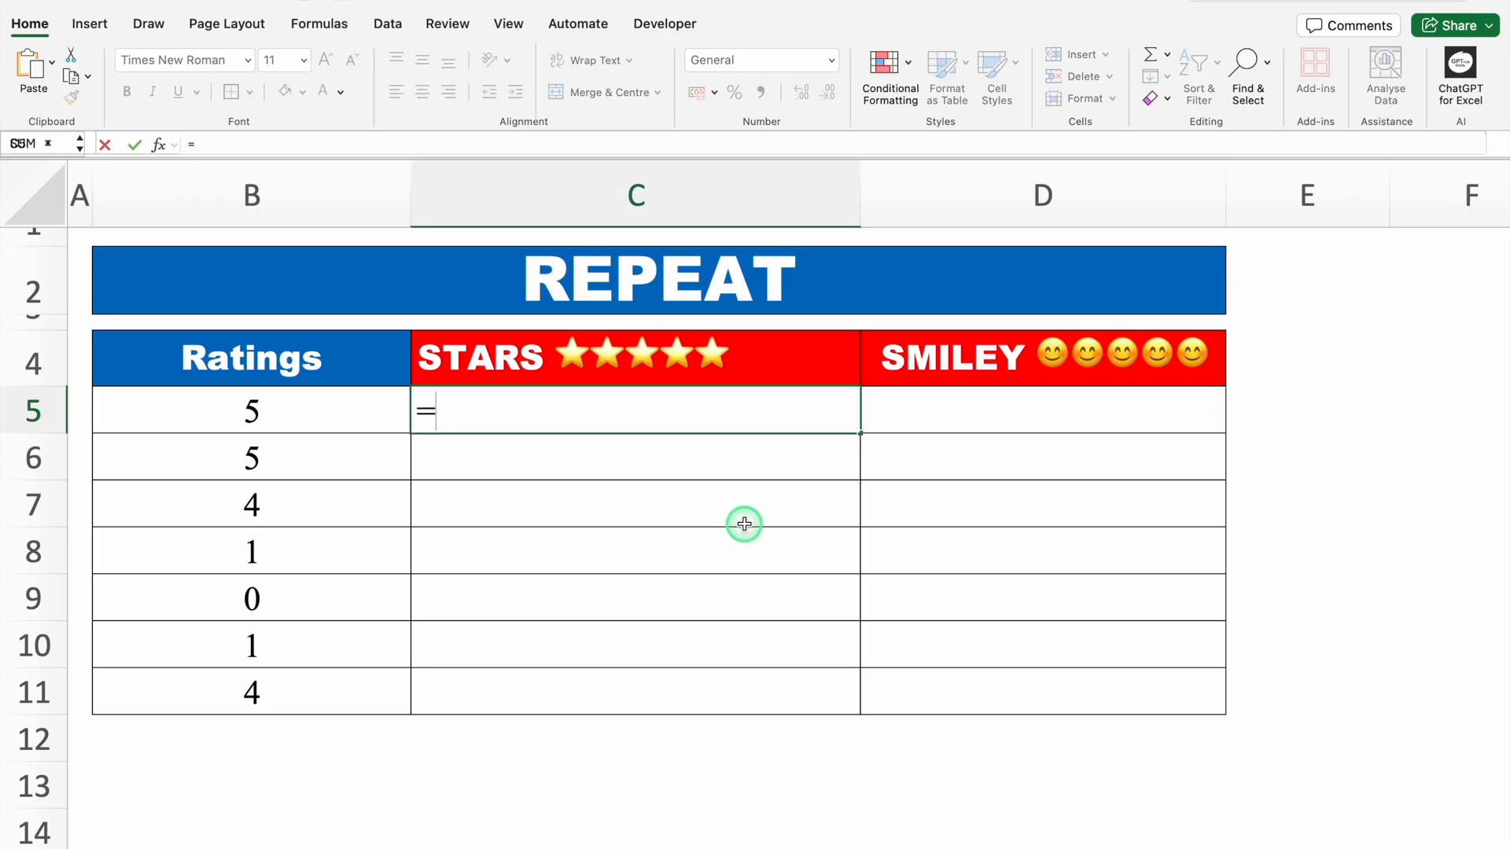
{"action": "type", "text": "REPT"}
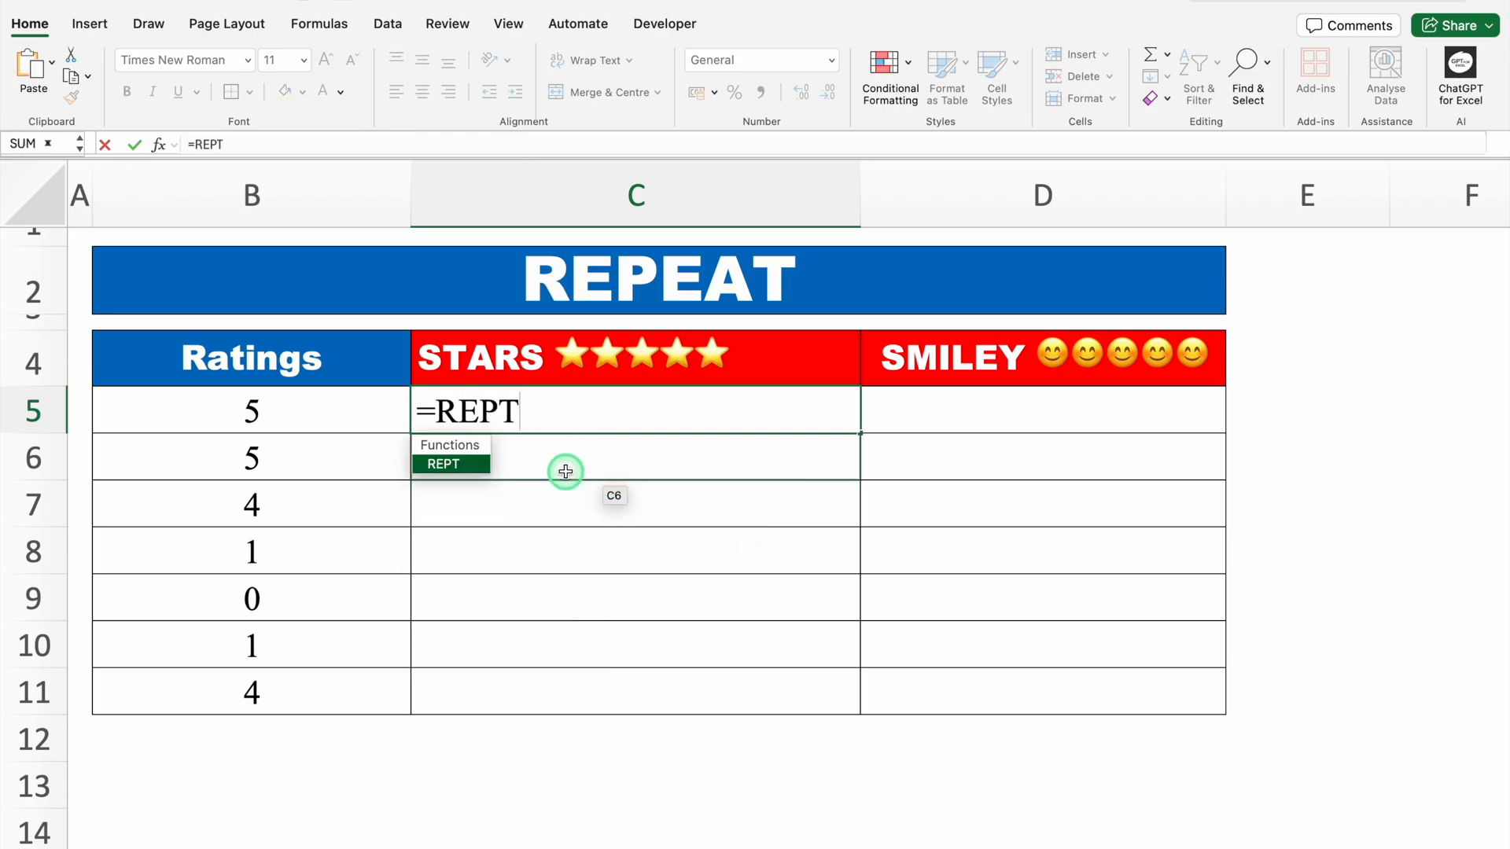
{"action": "double_click", "coordinate": [450, 466]}
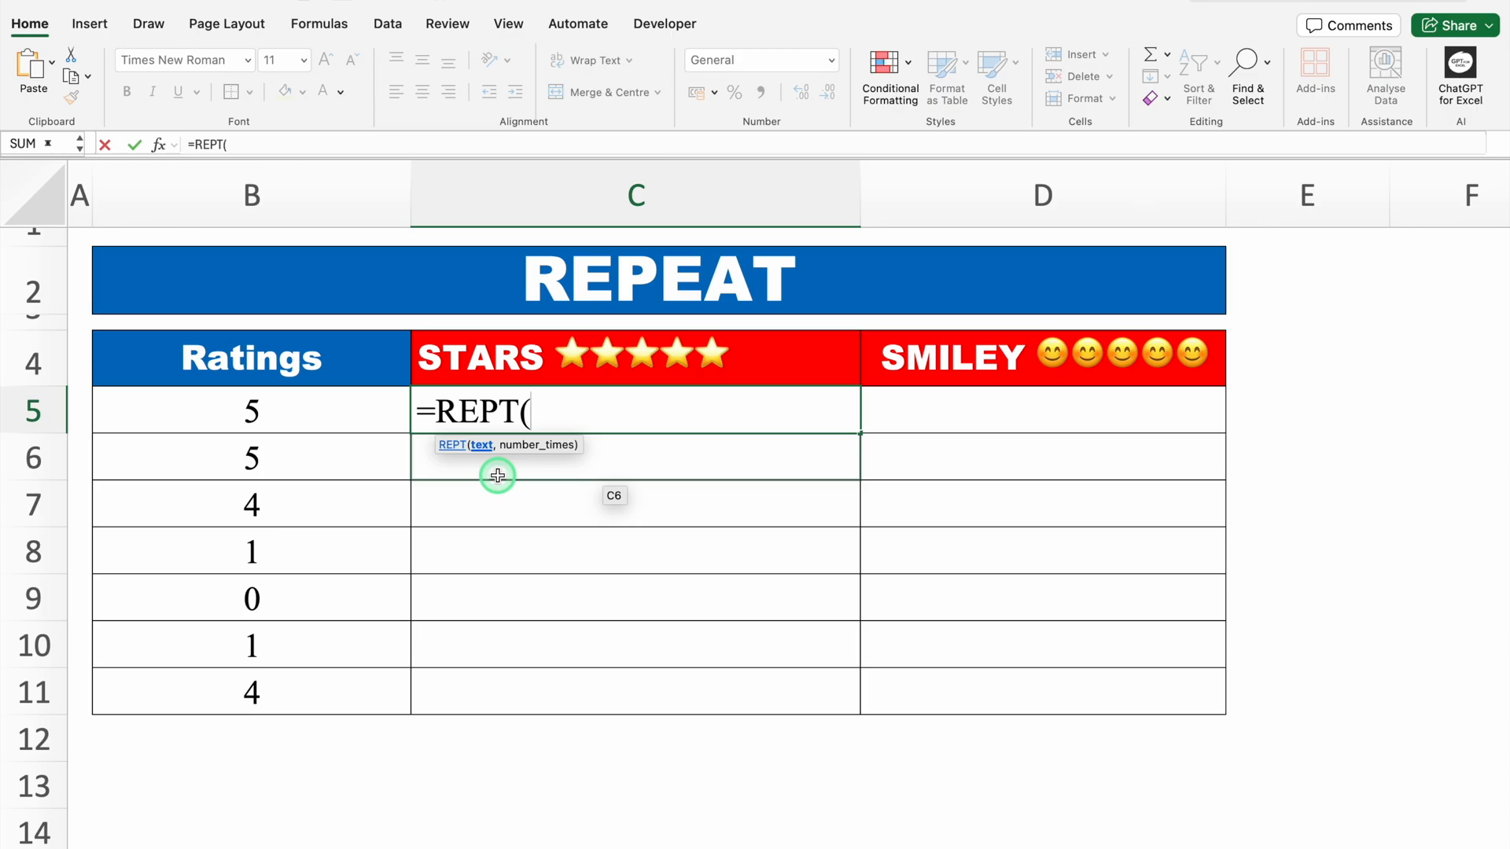
{"action": "type", "text": "\""}
- Find the yellow star emoji by searching the Character Viewer for star, insert it as the REPT text, and close the viewer
{"action": "key", "text": "ctrl+super+space"}
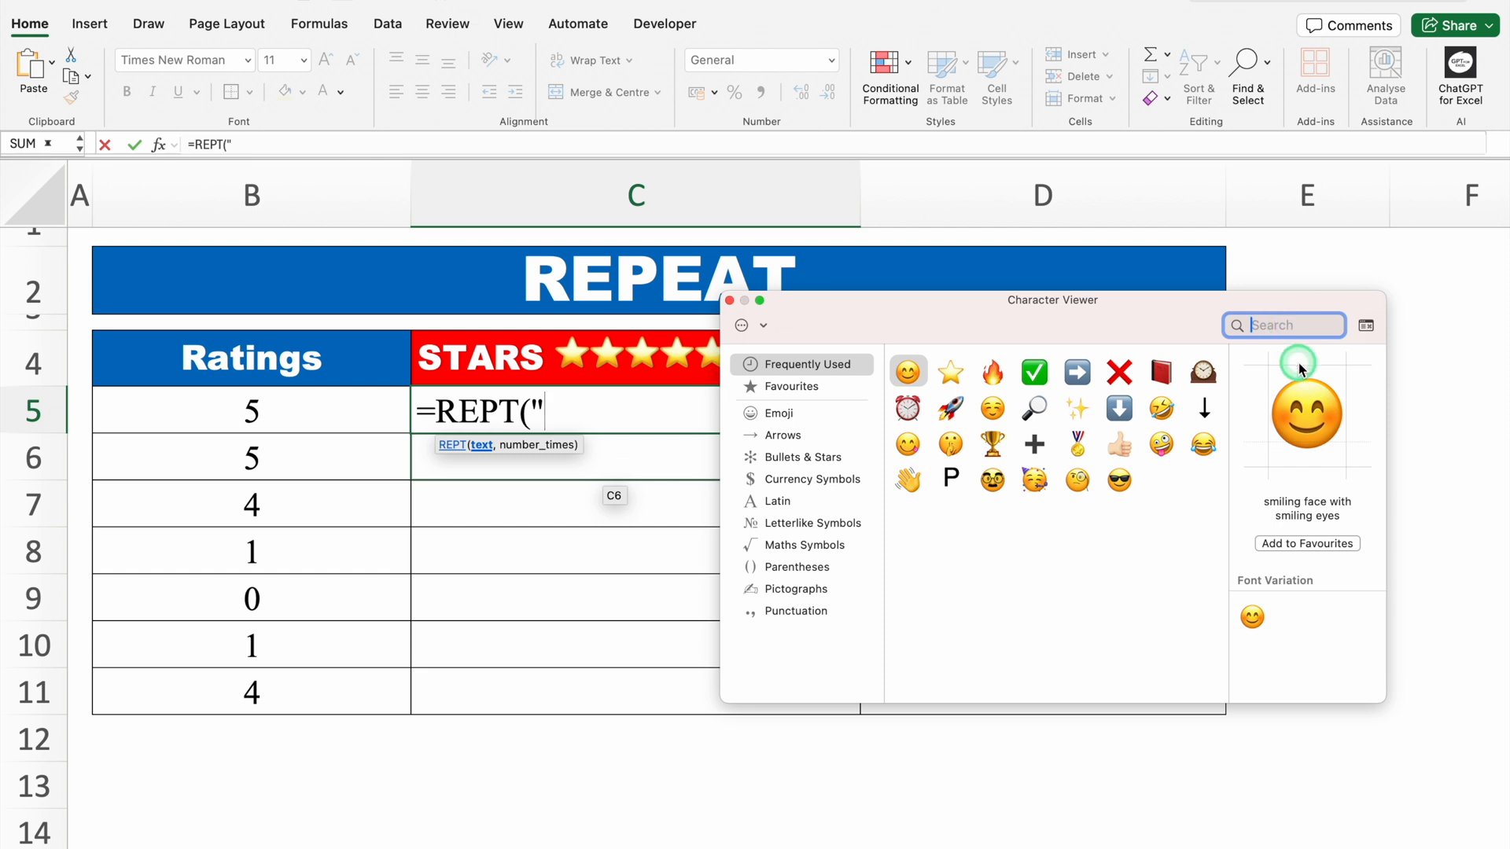
{"action": "type", "text": "star"}
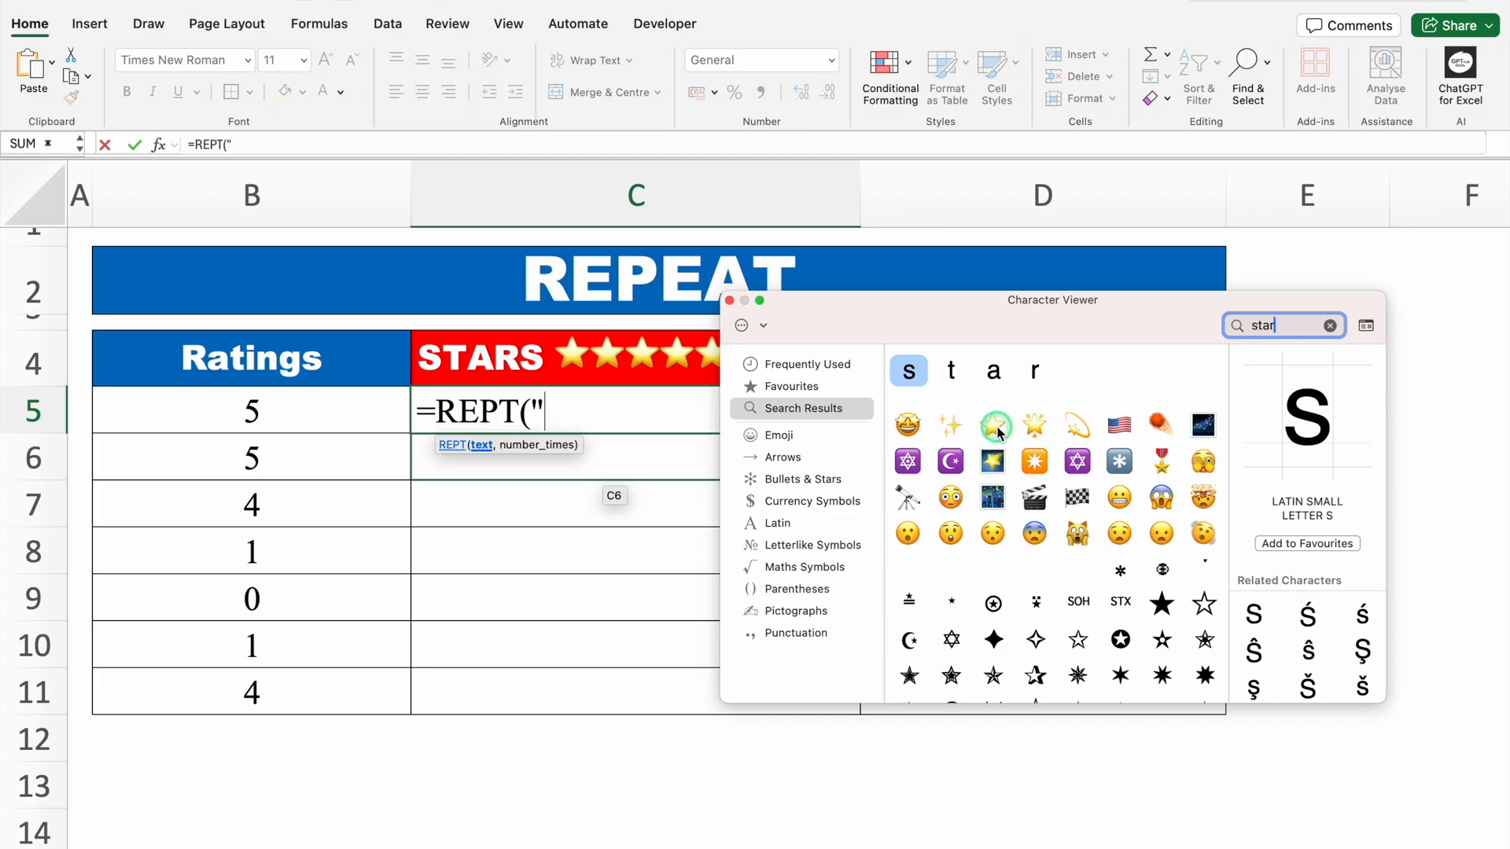
{"action": "left_click", "coordinate": [995, 427]}
{"action": "double_click", "coordinate": [996, 427]}
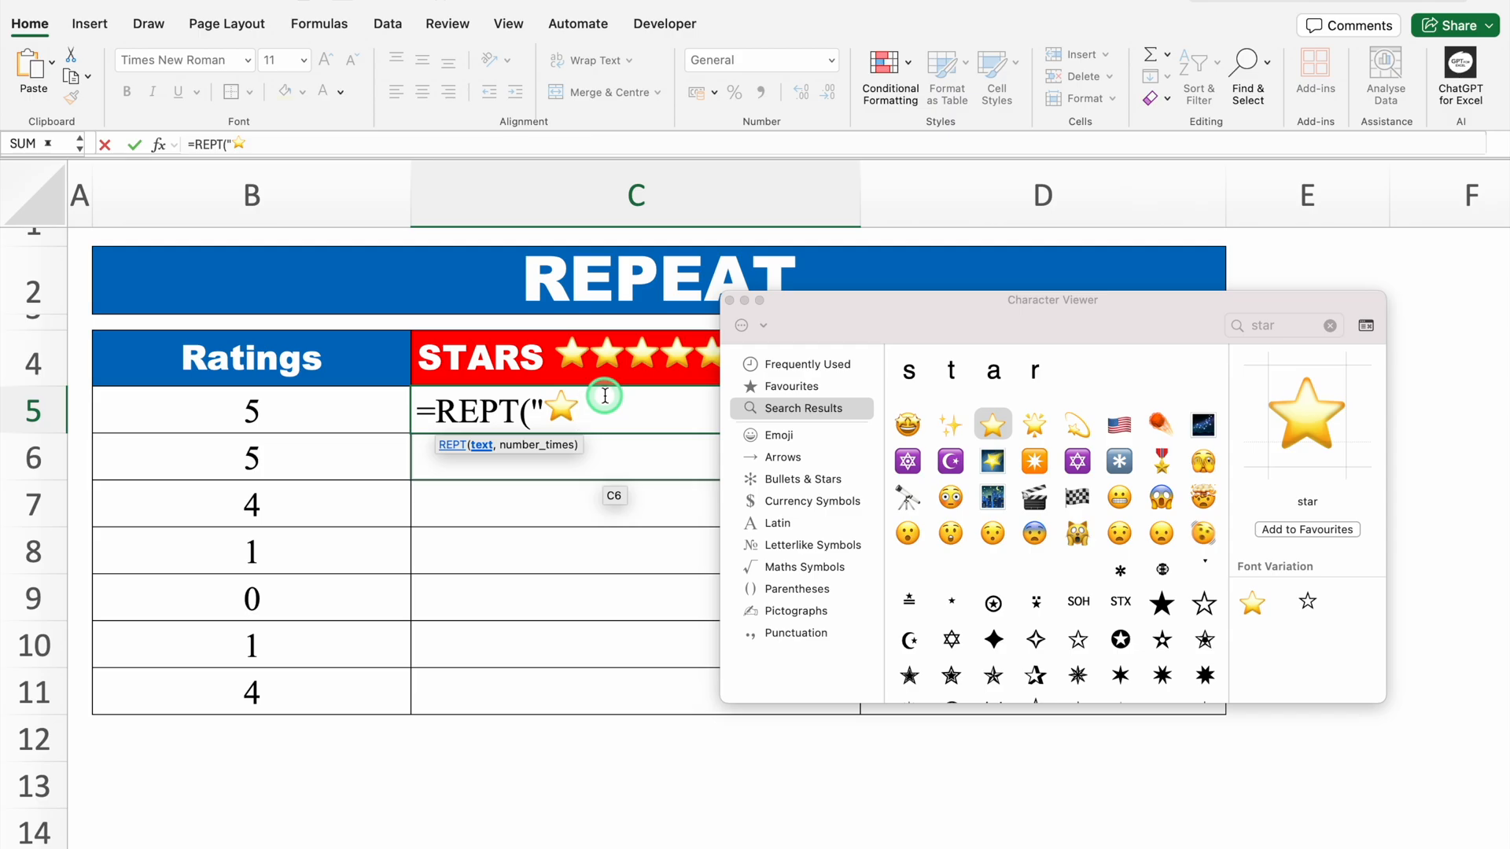
{"action": "left_click", "coordinate": [729, 301]}
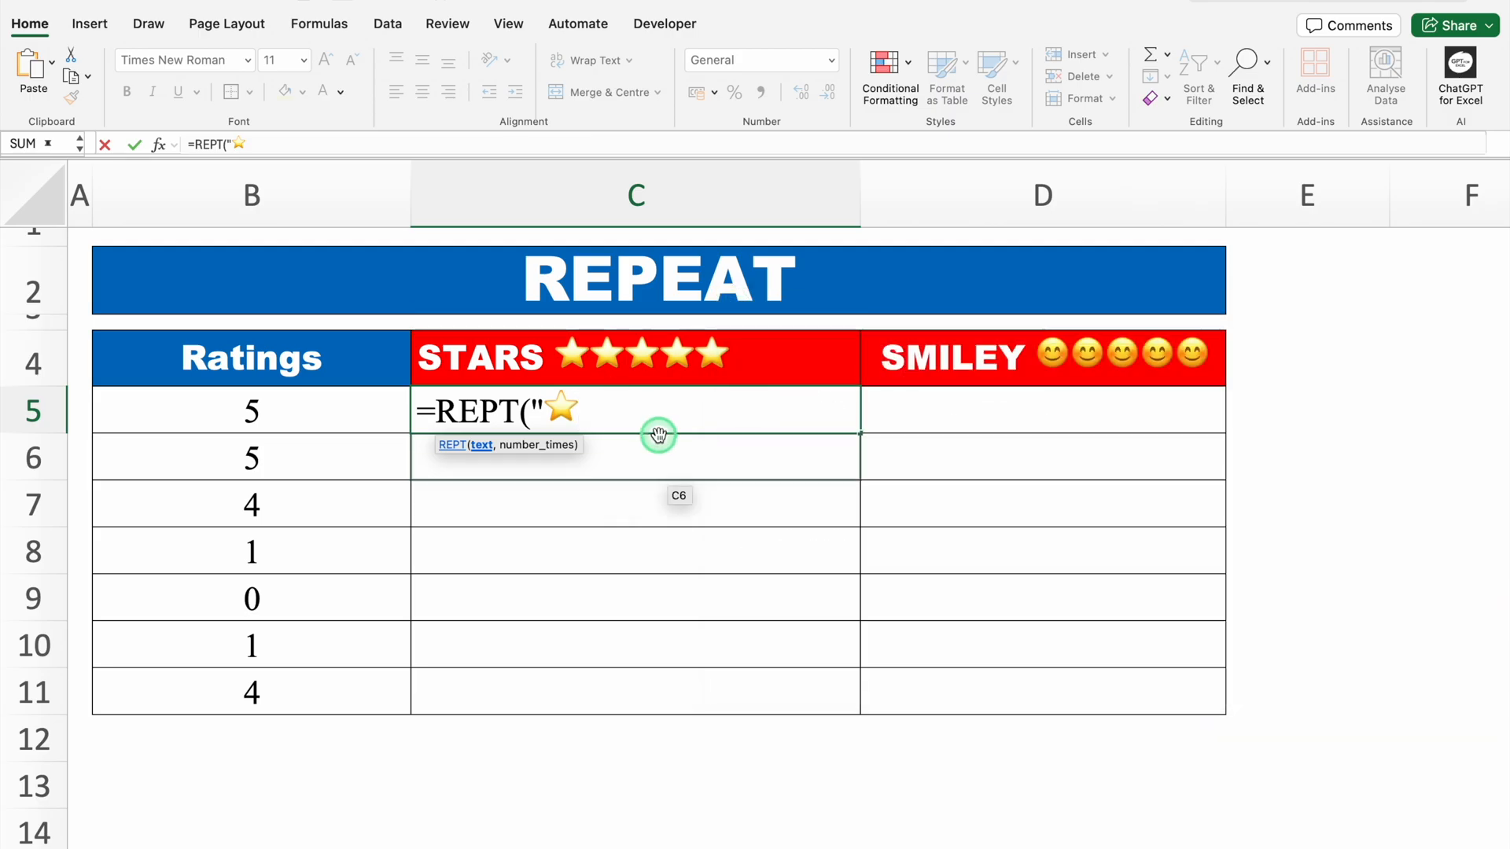
- Complete the star REPT formula in C5 with B5 as the number of times
{"action": "type", "text": "\","}
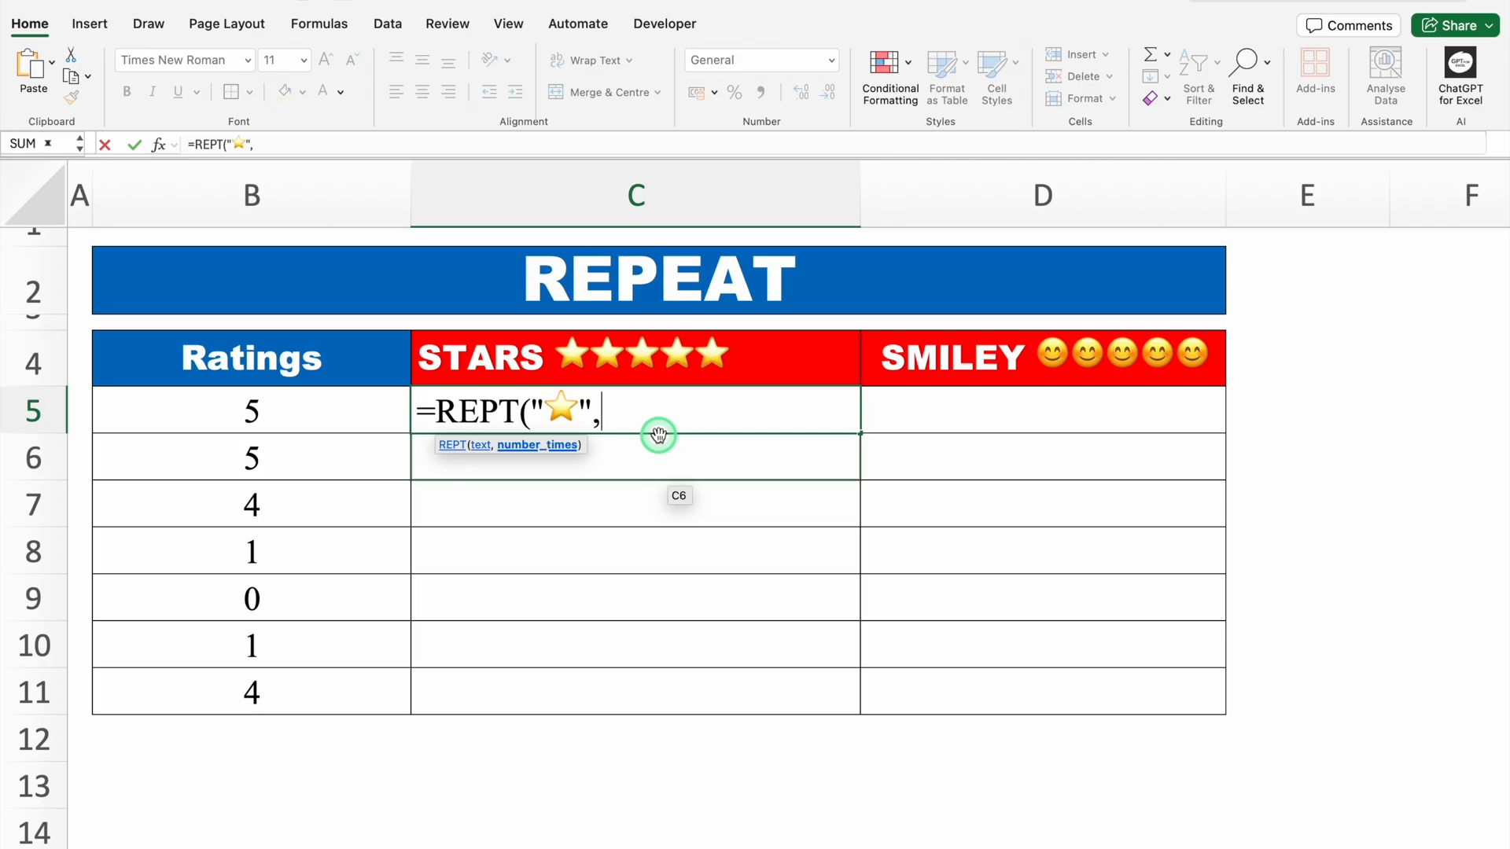
{"action": "left_click", "coordinate": [305, 401]}
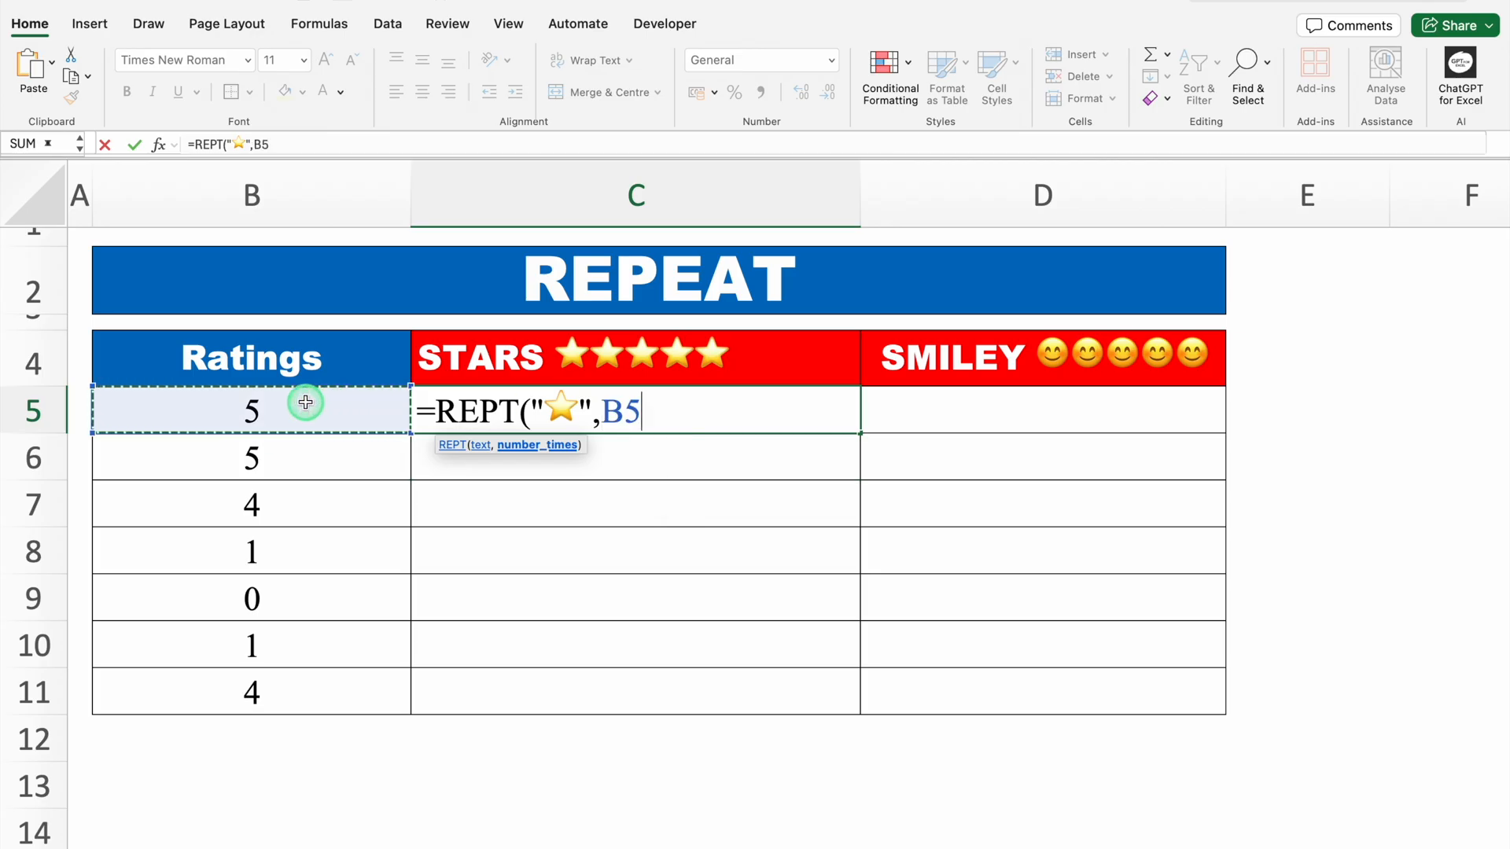
{"action": "type", "text": ")"}
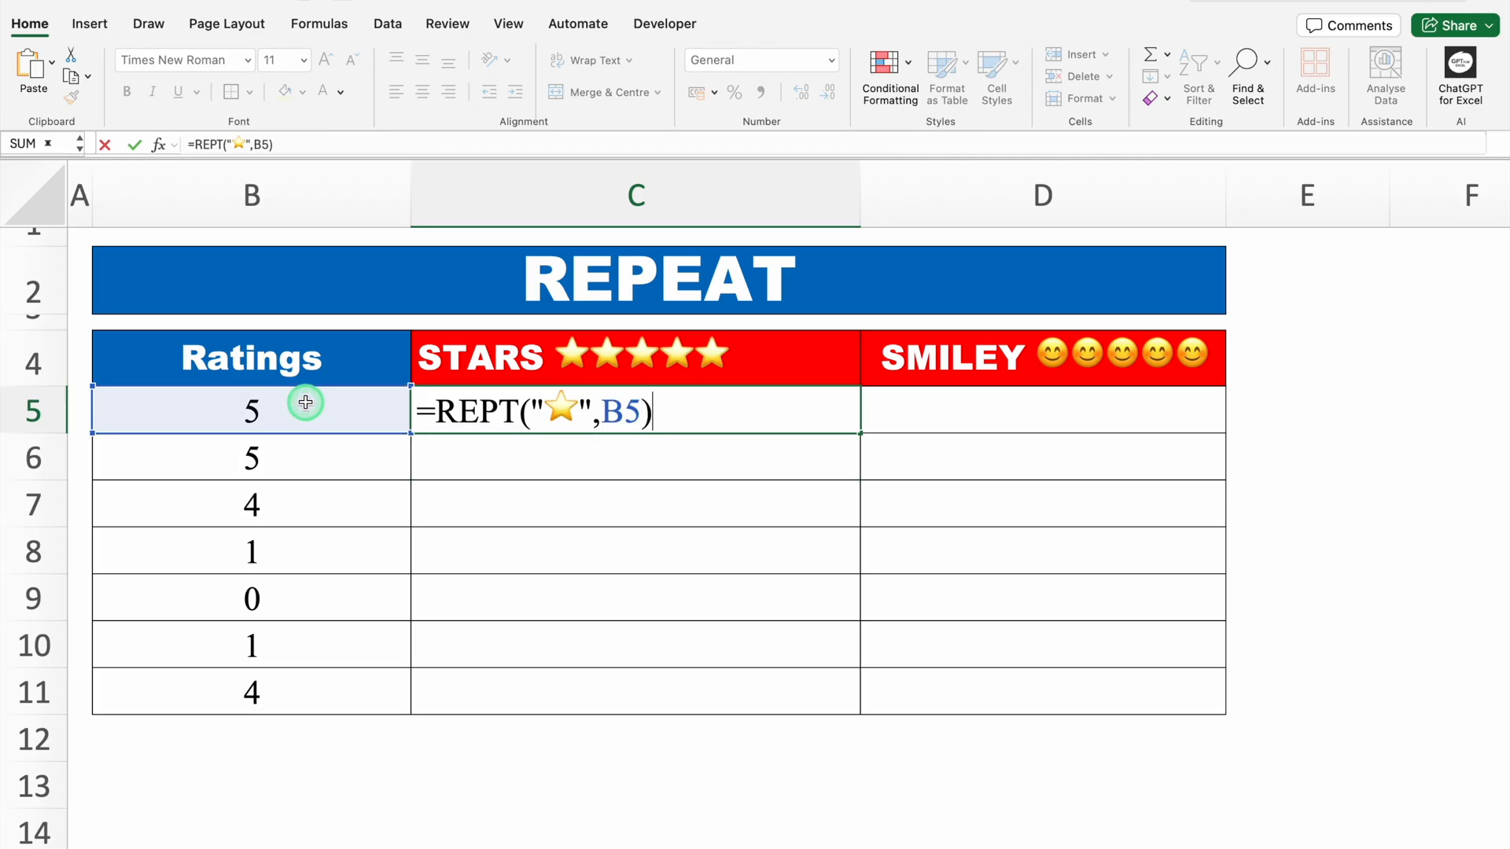
{"action": "key", "text": "Return"}
- Set the rating in B5 to 2 and fill the star formula down the STARS column to row 11
{"action": "left_click", "coordinate": [330, 411]}
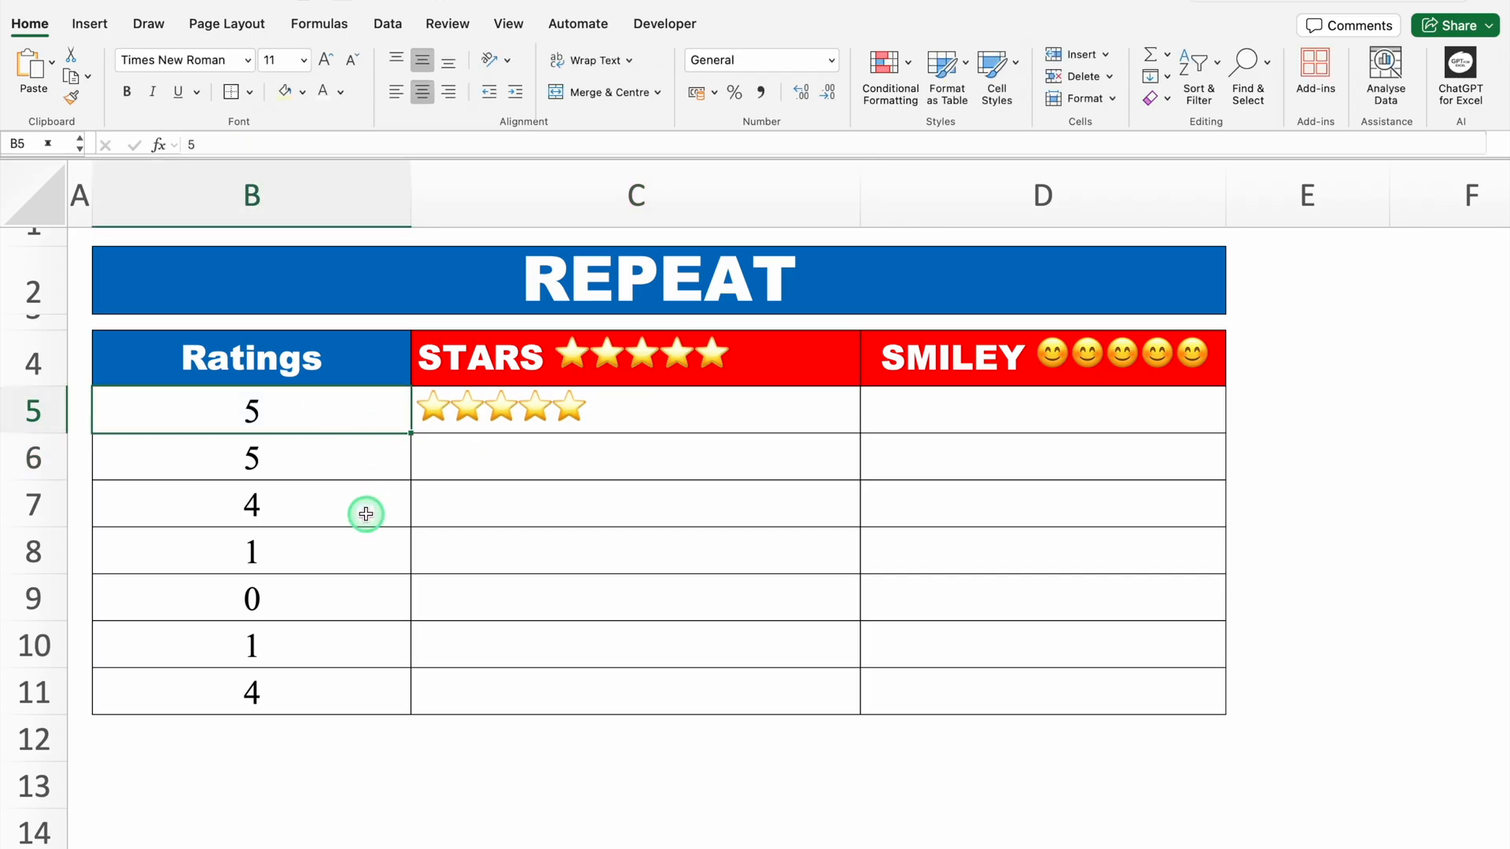
{"action": "type", "text": "2"}
{"action": "key", "text": "Return"}
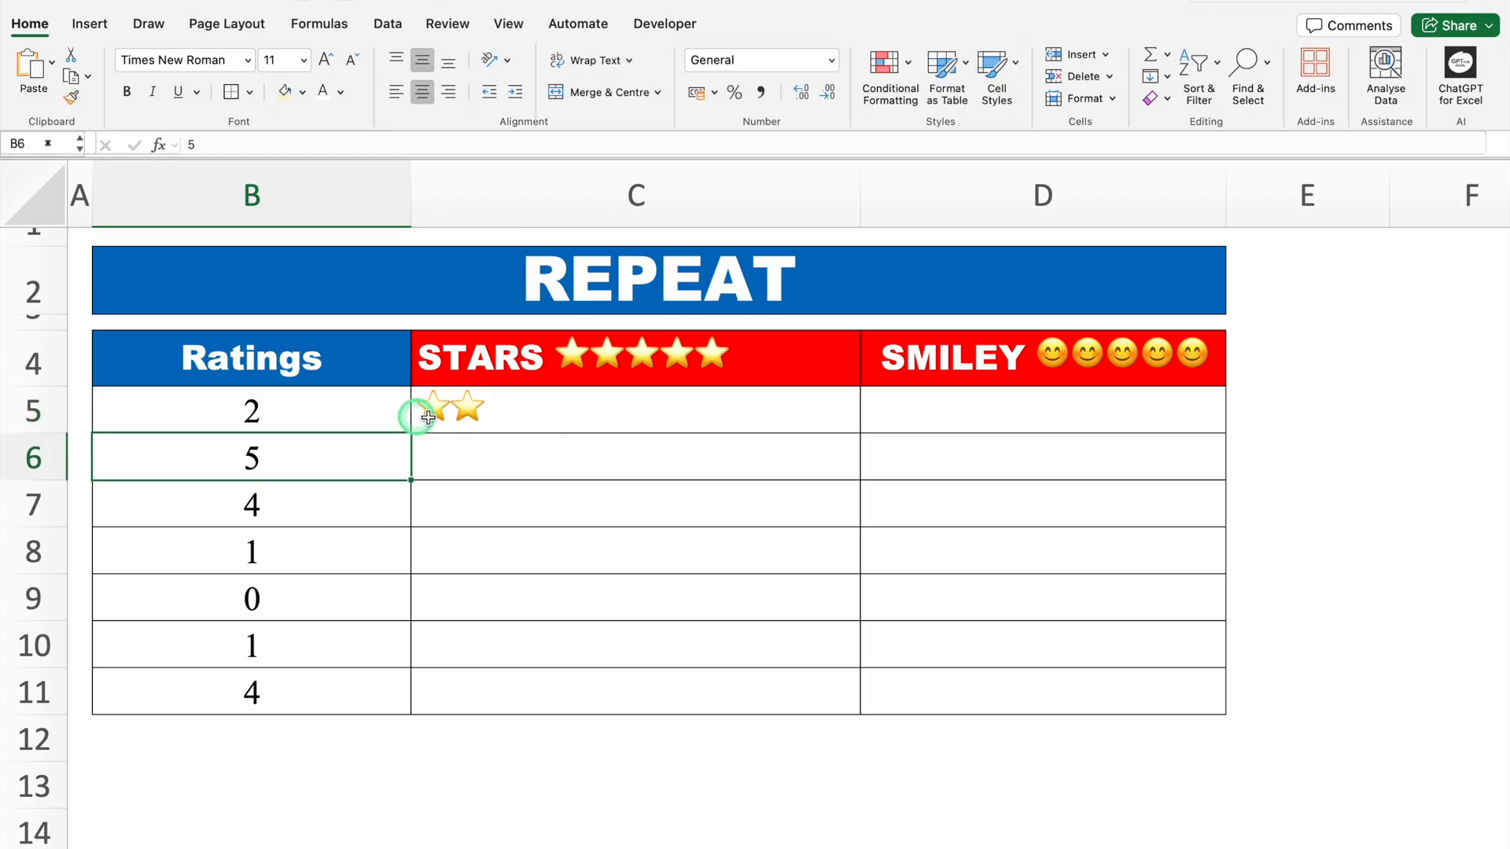
{"action": "left_click", "coordinate": [491, 425]}
{"action": "double_click", "coordinate": [861, 435]}
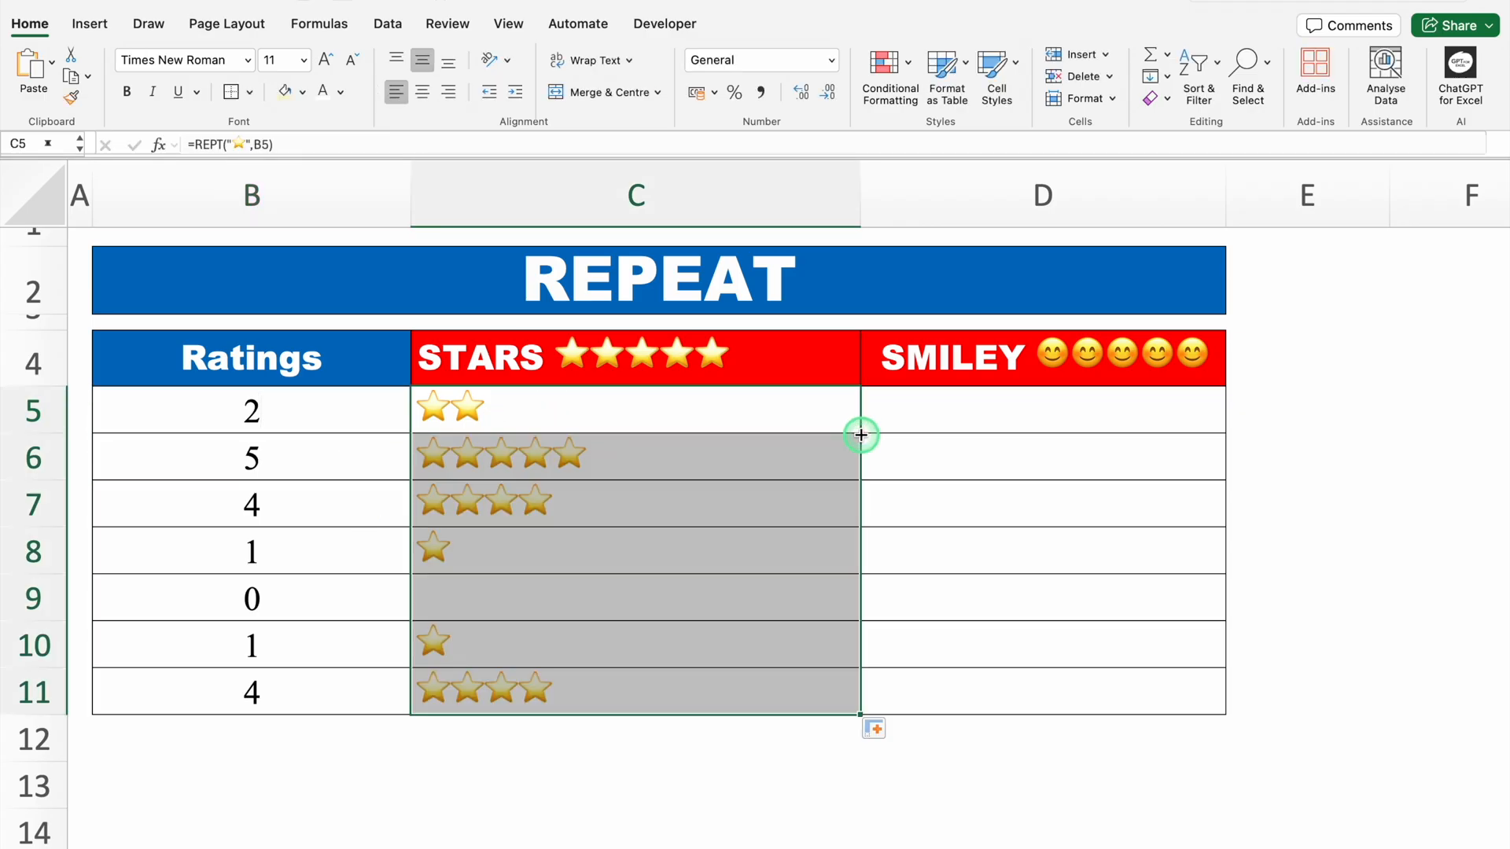
- Copy the REPT formula text from C5 and enter it in D5 with its B5 reference kept
{"action": "left_click", "coordinate": [910, 414]}
{"action": "left_click", "coordinate": [771, 411]}
{"action": "double_click", "coordinate": [771, 411]}
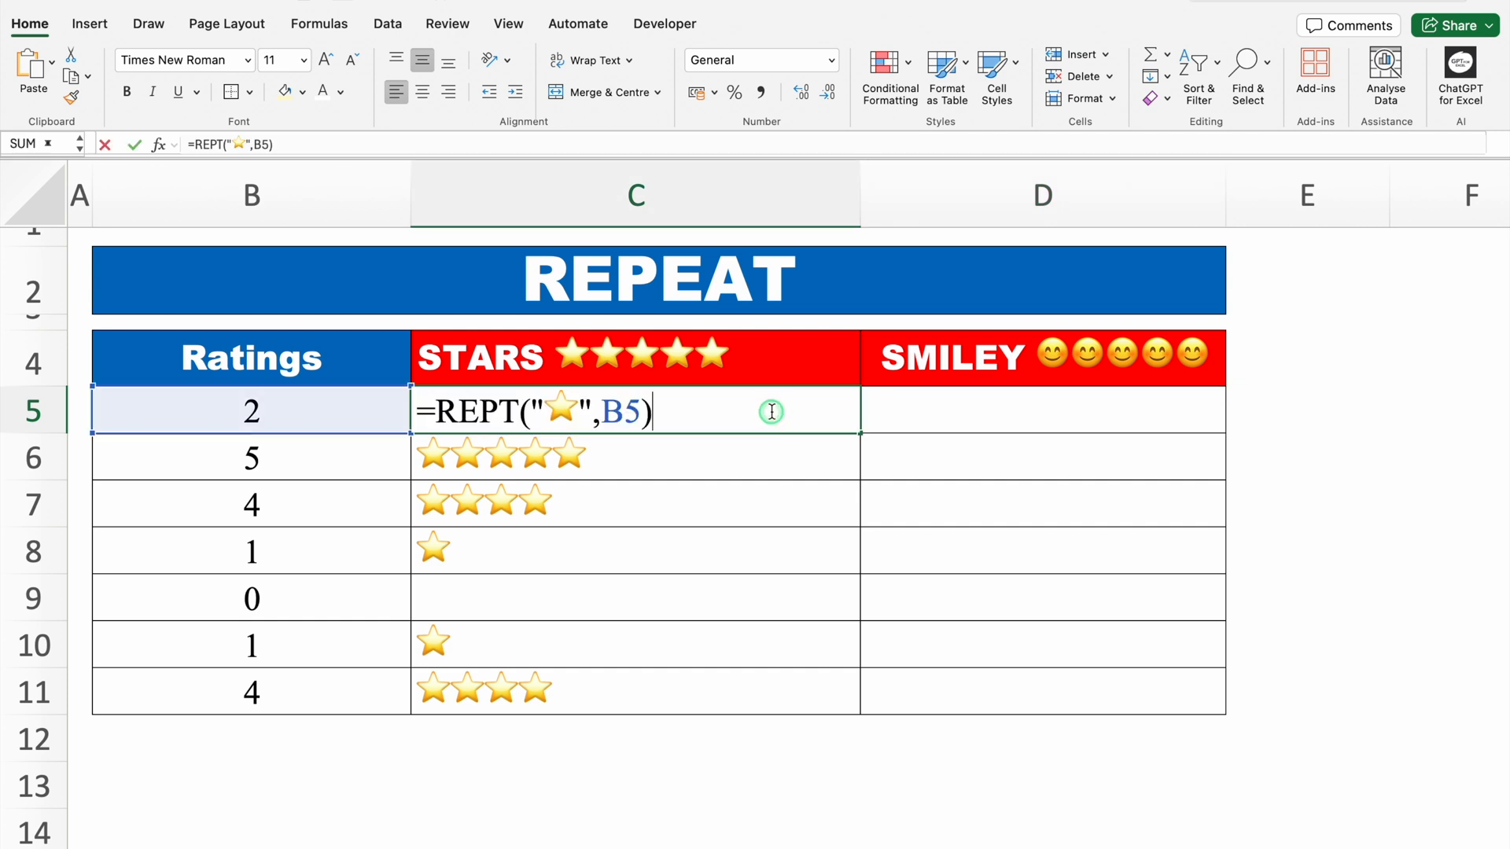
{"action": "left_click_drag", "start_coordinate": [718, 408], "coordinate": [393, 395]}
{"action": "key", "text": "ctrl+c"}
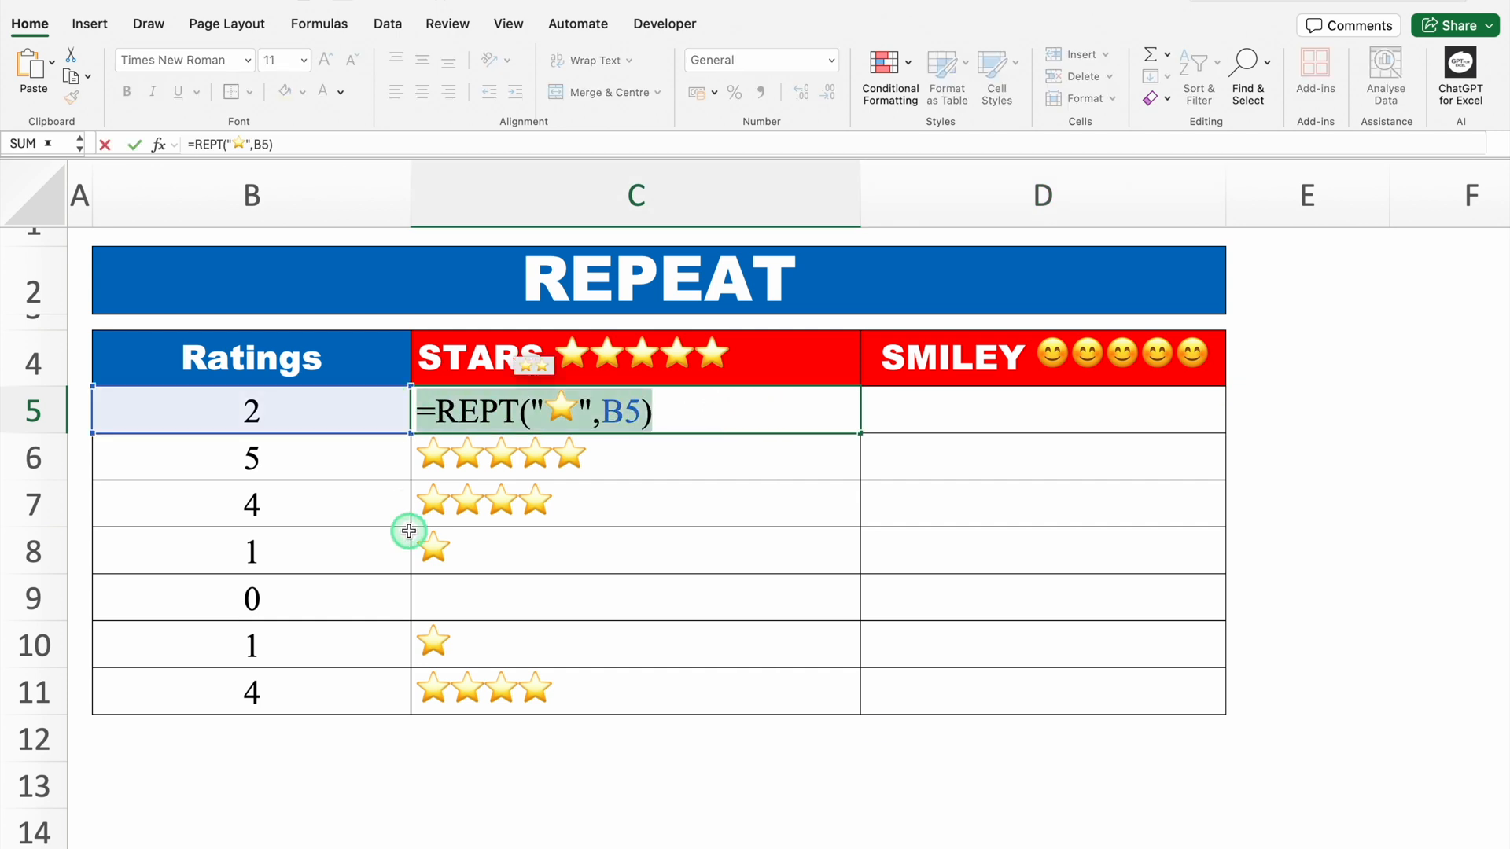
{"action": "key", "text": "Return"}
{"action": "left_click", "coordinate": [963, 411]}
{"action": "double_click", "coordinate": [964, 412]}
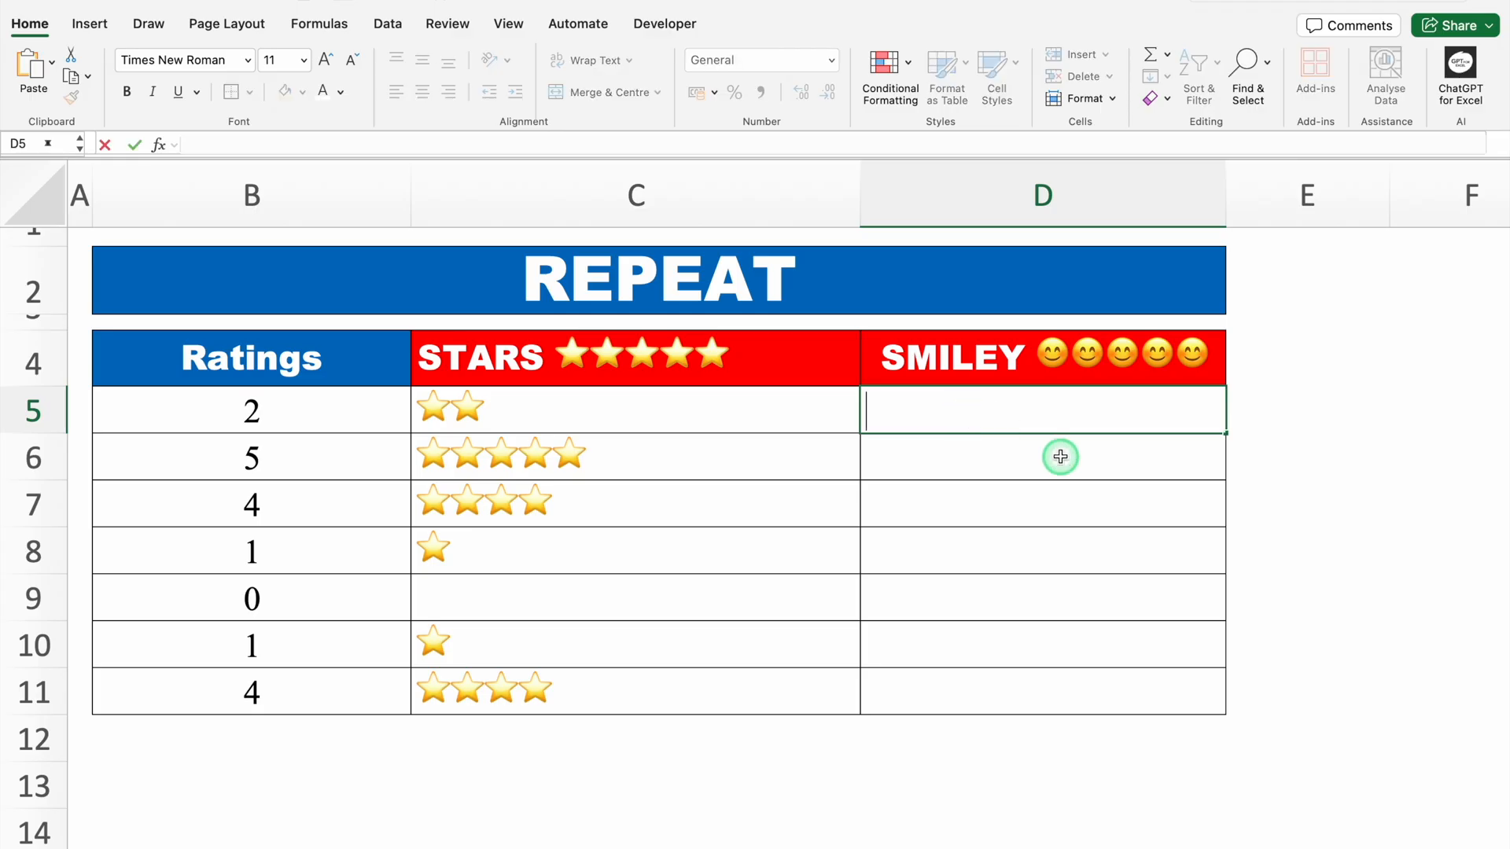
{"action": "key", "text": "ctrl+v"}
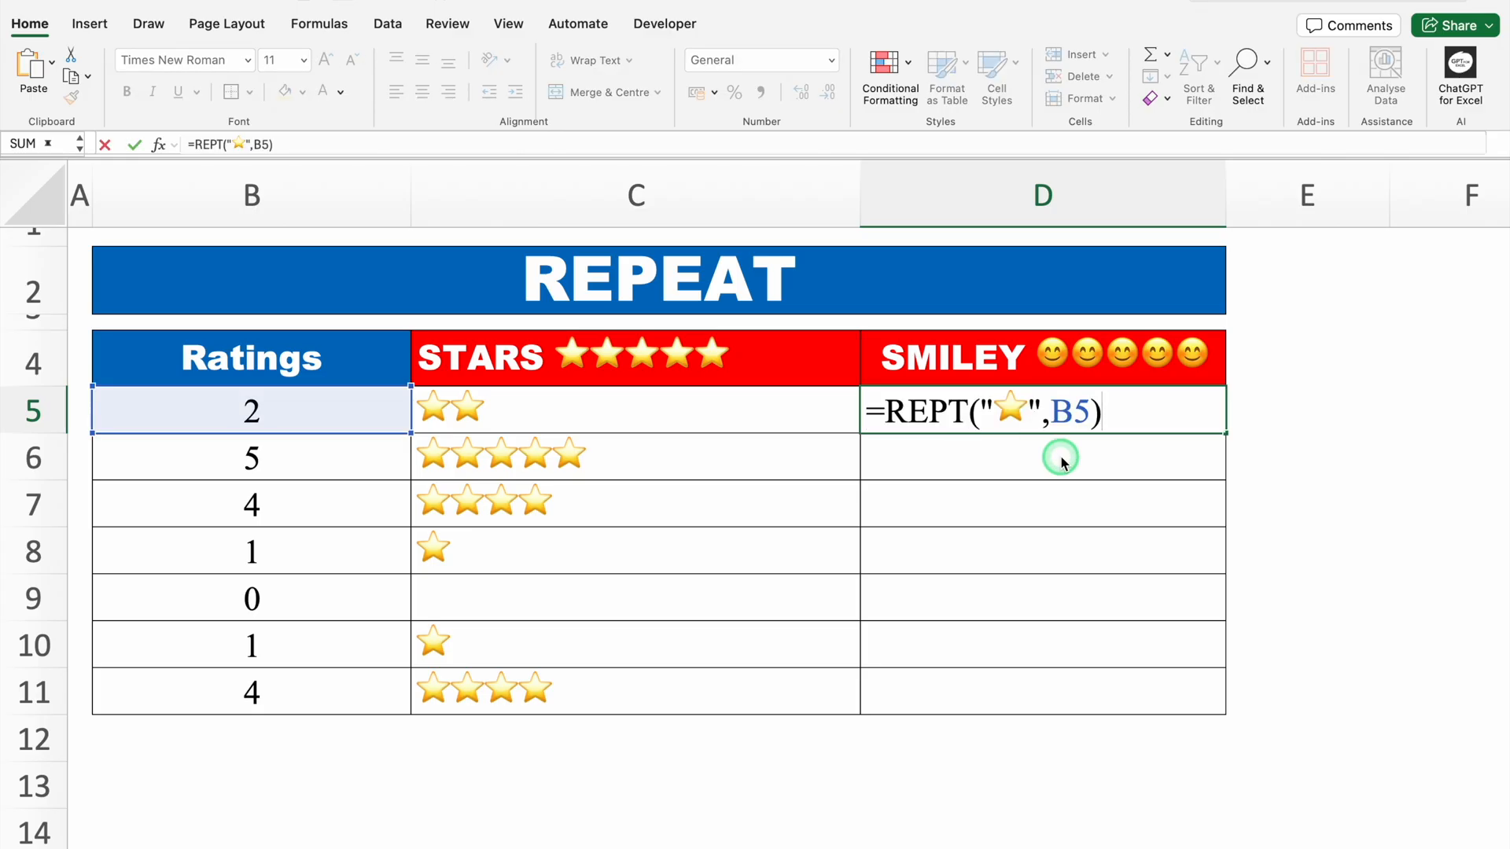
{"action": "key", "text": "Return"}
{"action": "left_click", "coordinate": [1015, 405]}
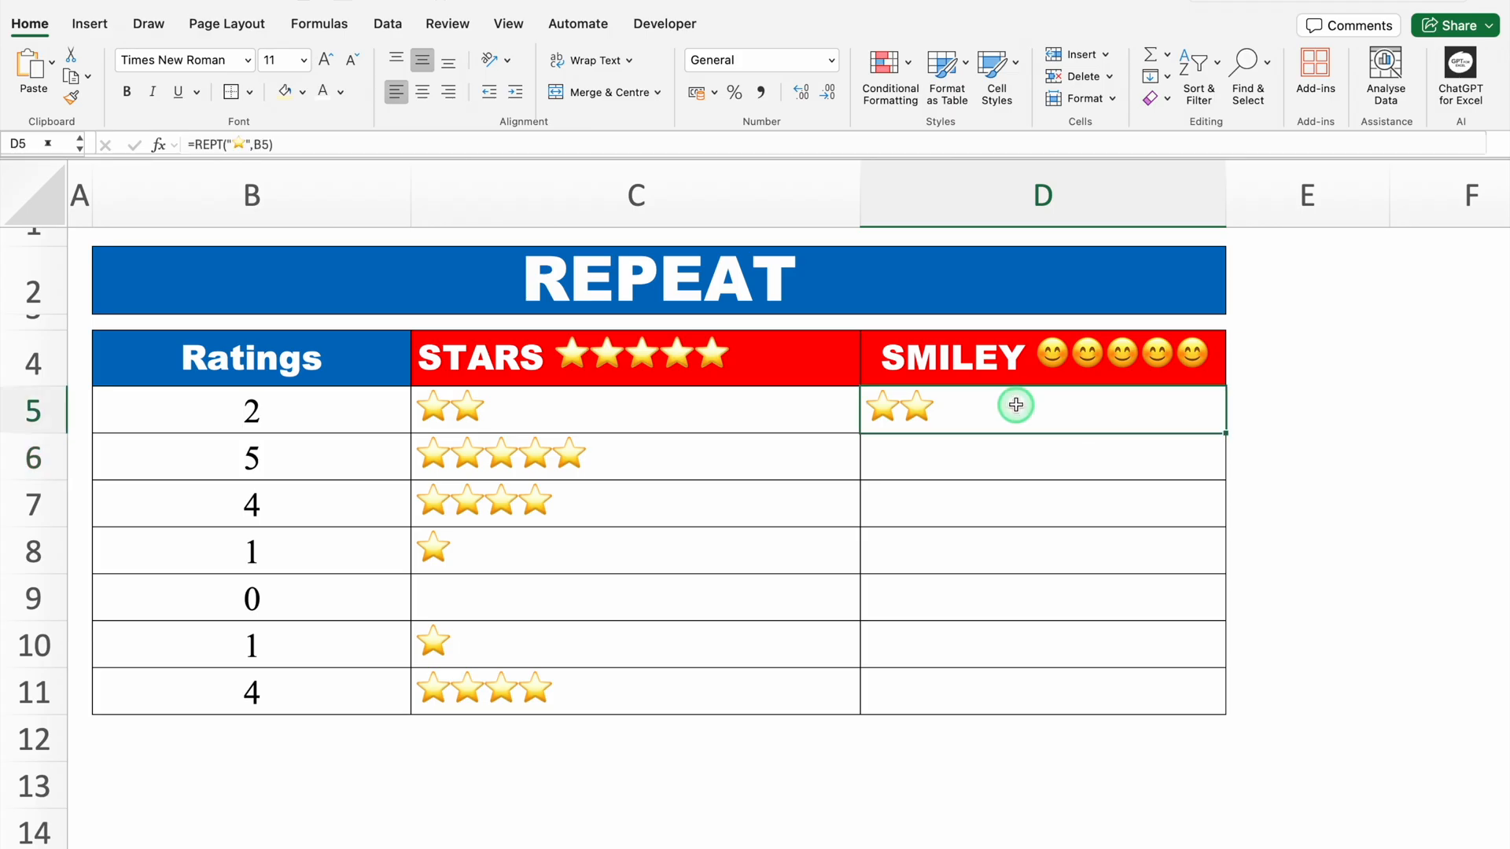
- Copy a single smiley emoji from the SMILEY header text in D4
{"action": "left_click", "coordinate": [1097, 350]}
{"action": "double_click", "coordinate": [1106, 352]}
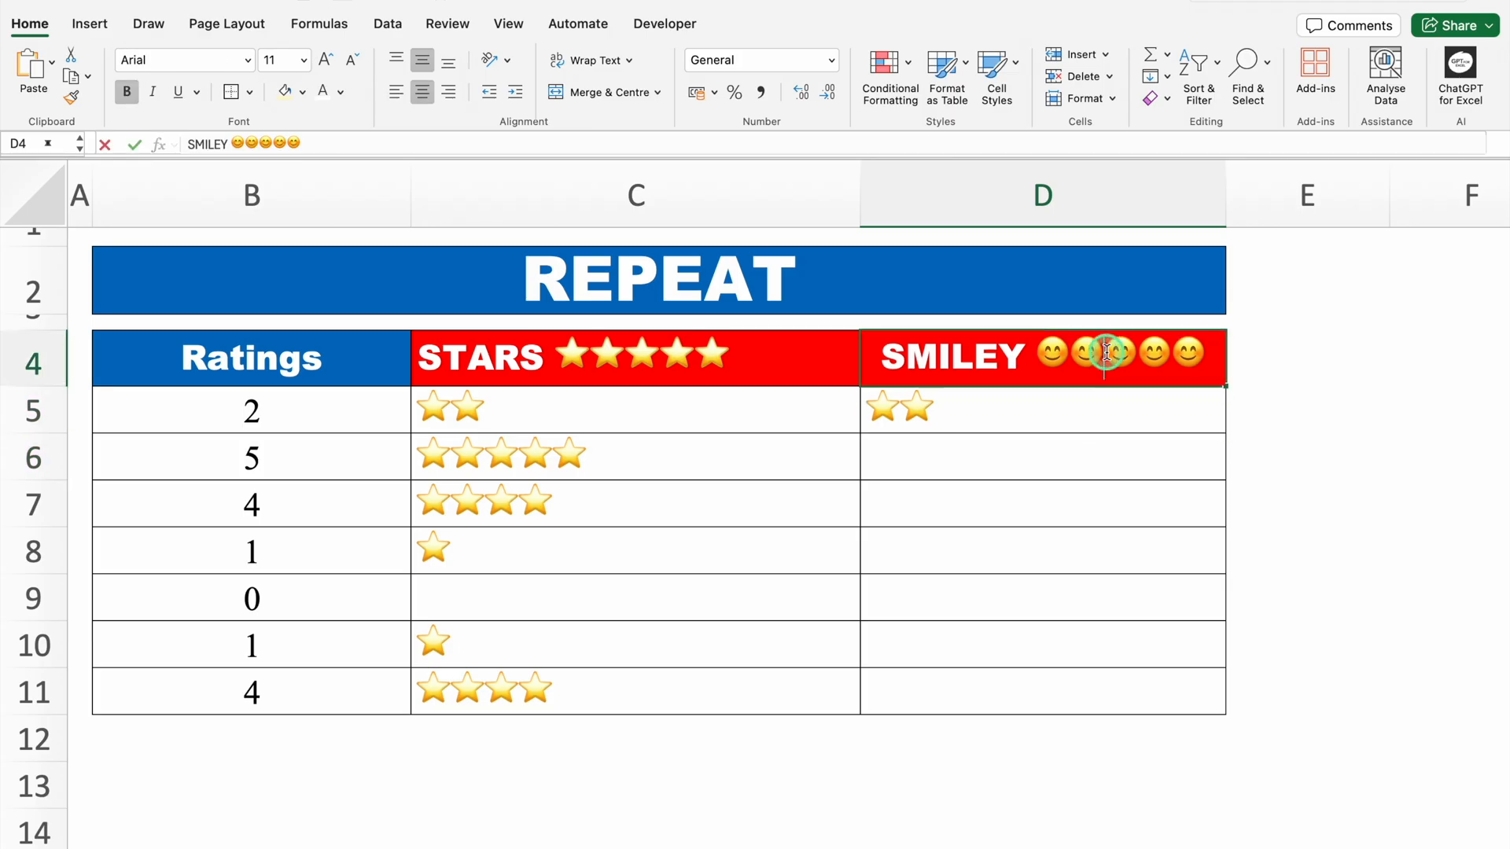
{"action": "left_click_drag", "start_coordinate": [1092, 348], "coordinate": [1086, 413]}
{"action": "key", "text": "super+c"}
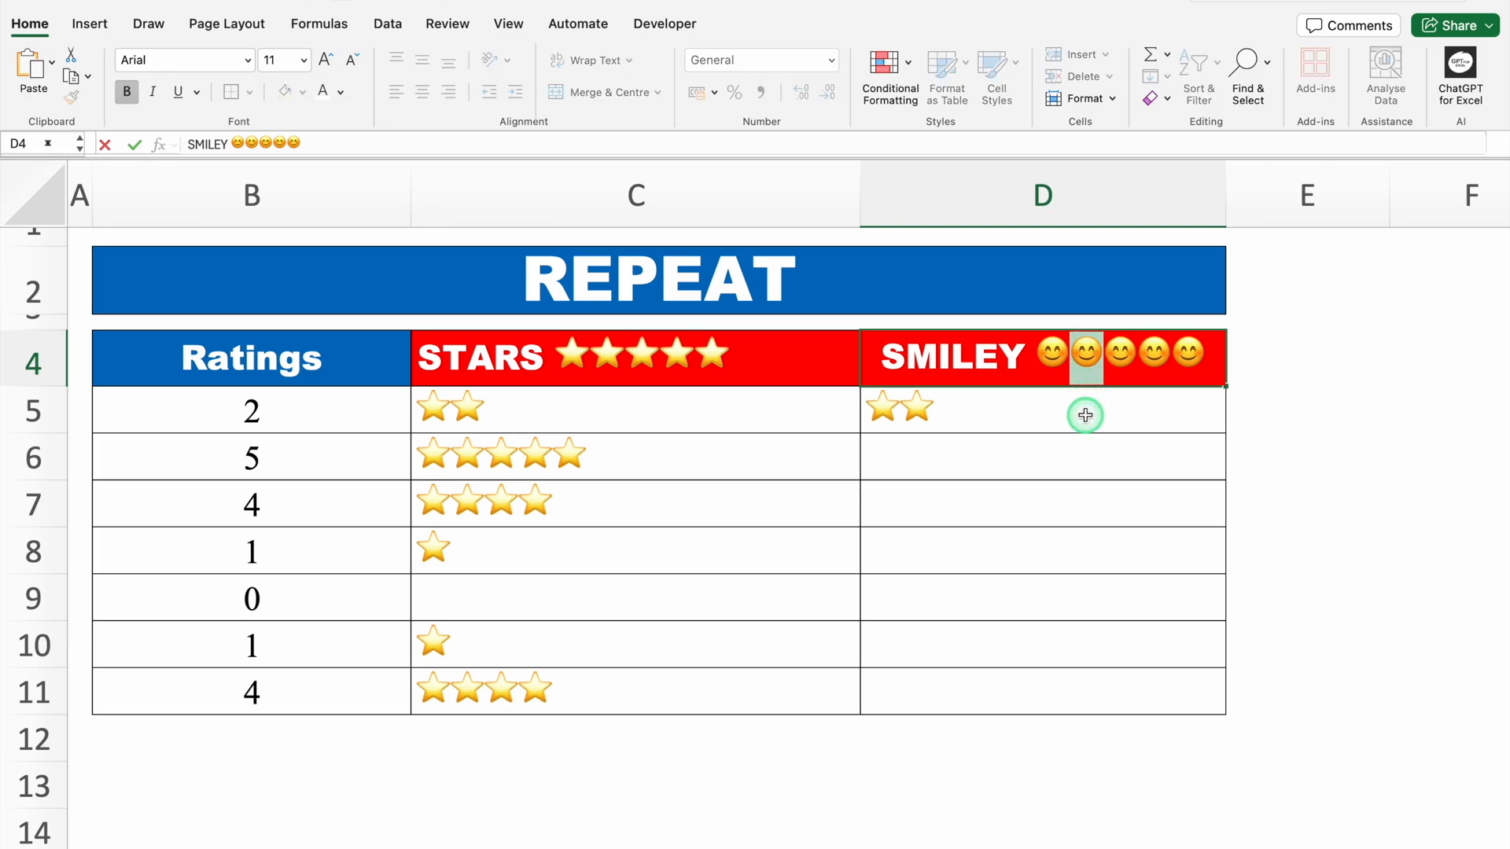
{"action": "left_click", "coordinate": [1086, 414]}
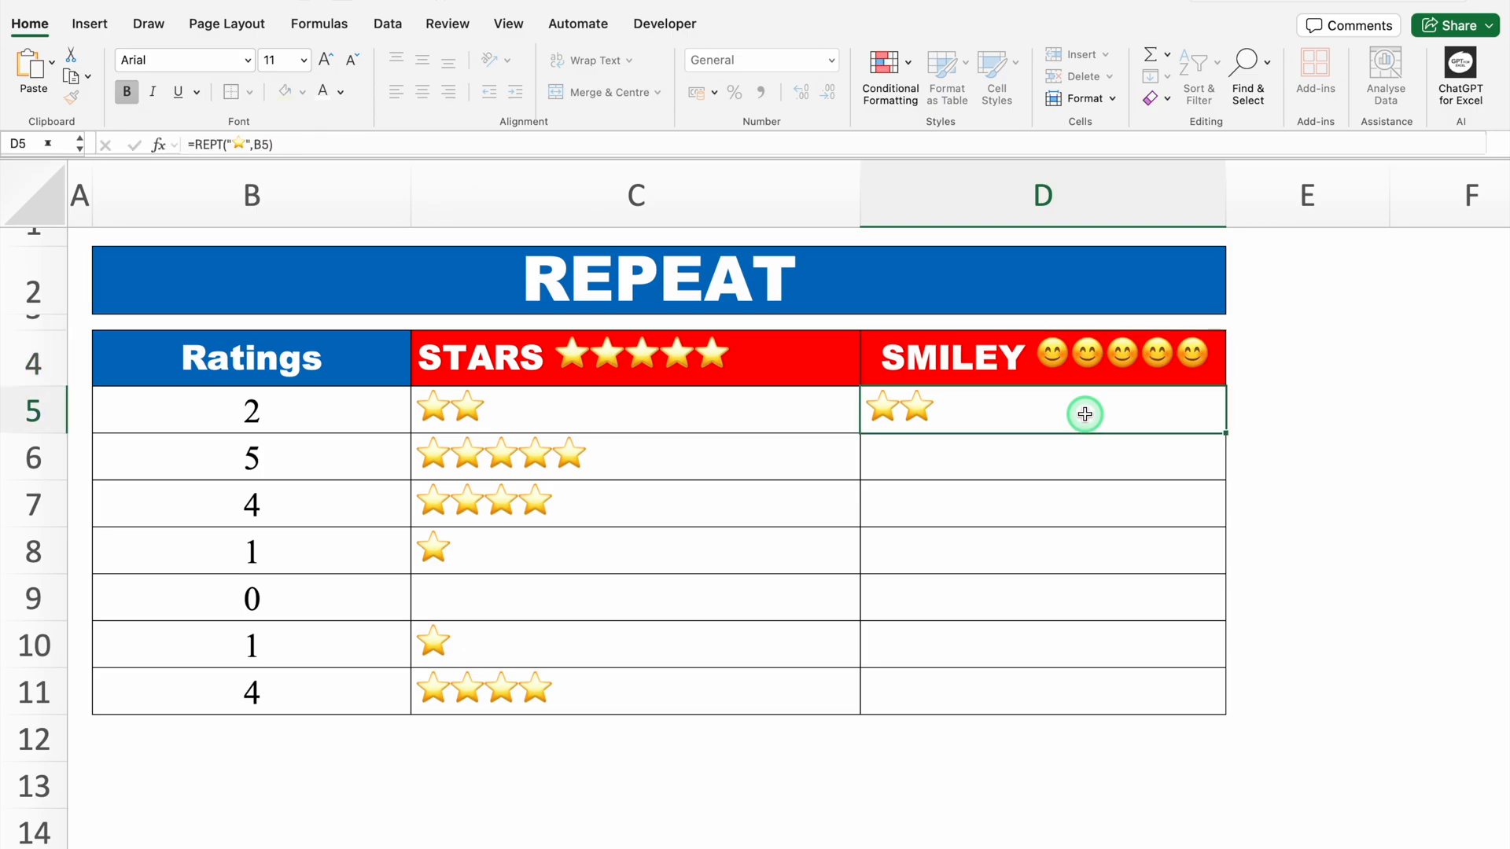
- Replace the star in the D5 formula with the copied smiley and fill it down the SMILEY column to row 11
{"action": "double_click", "coordinate": [1029, 411]}
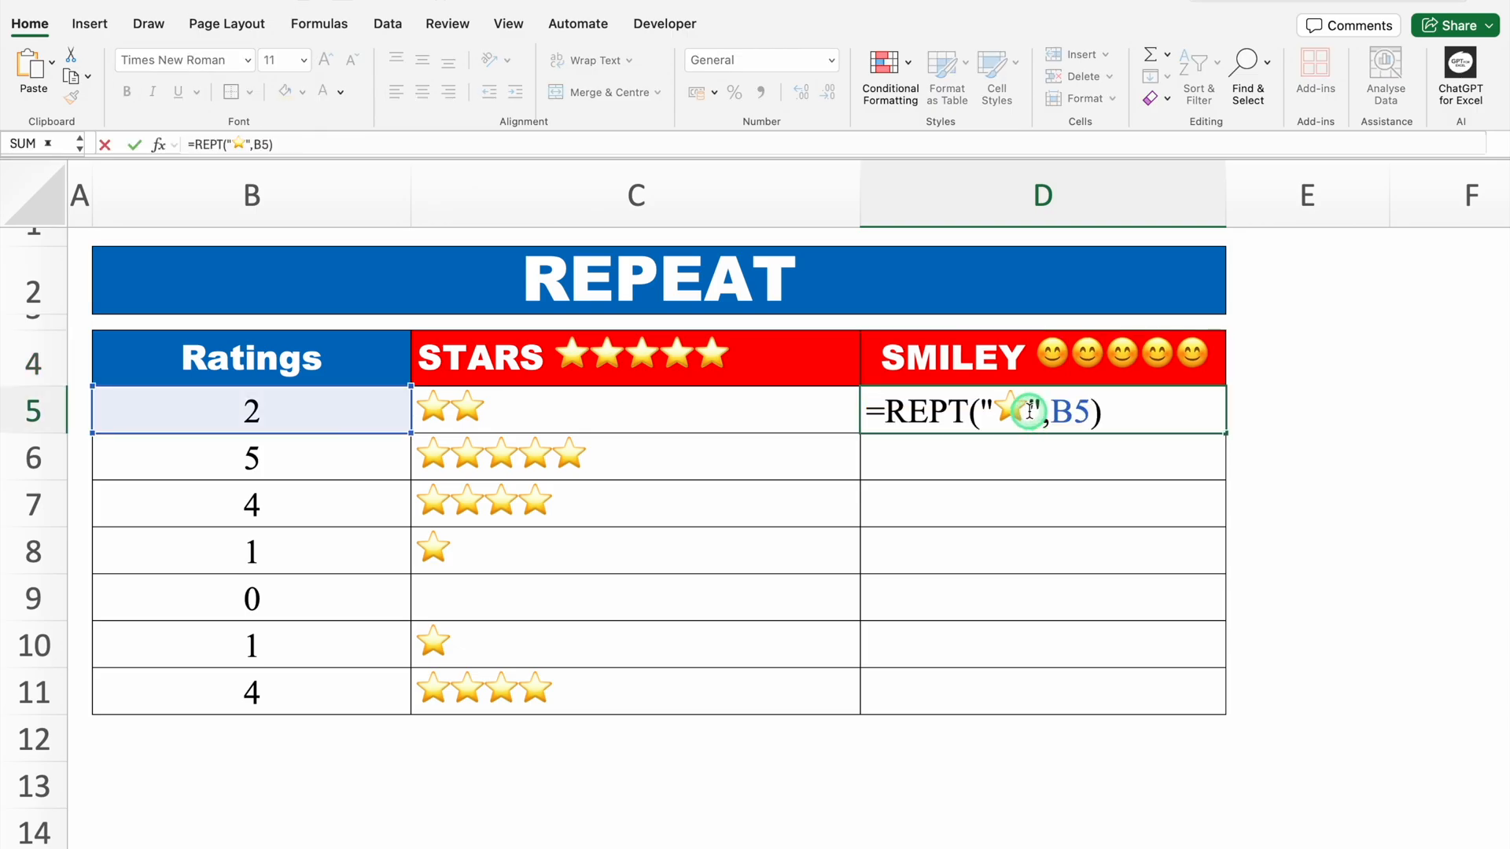
{"action": "key", "text": "BackSpace"}
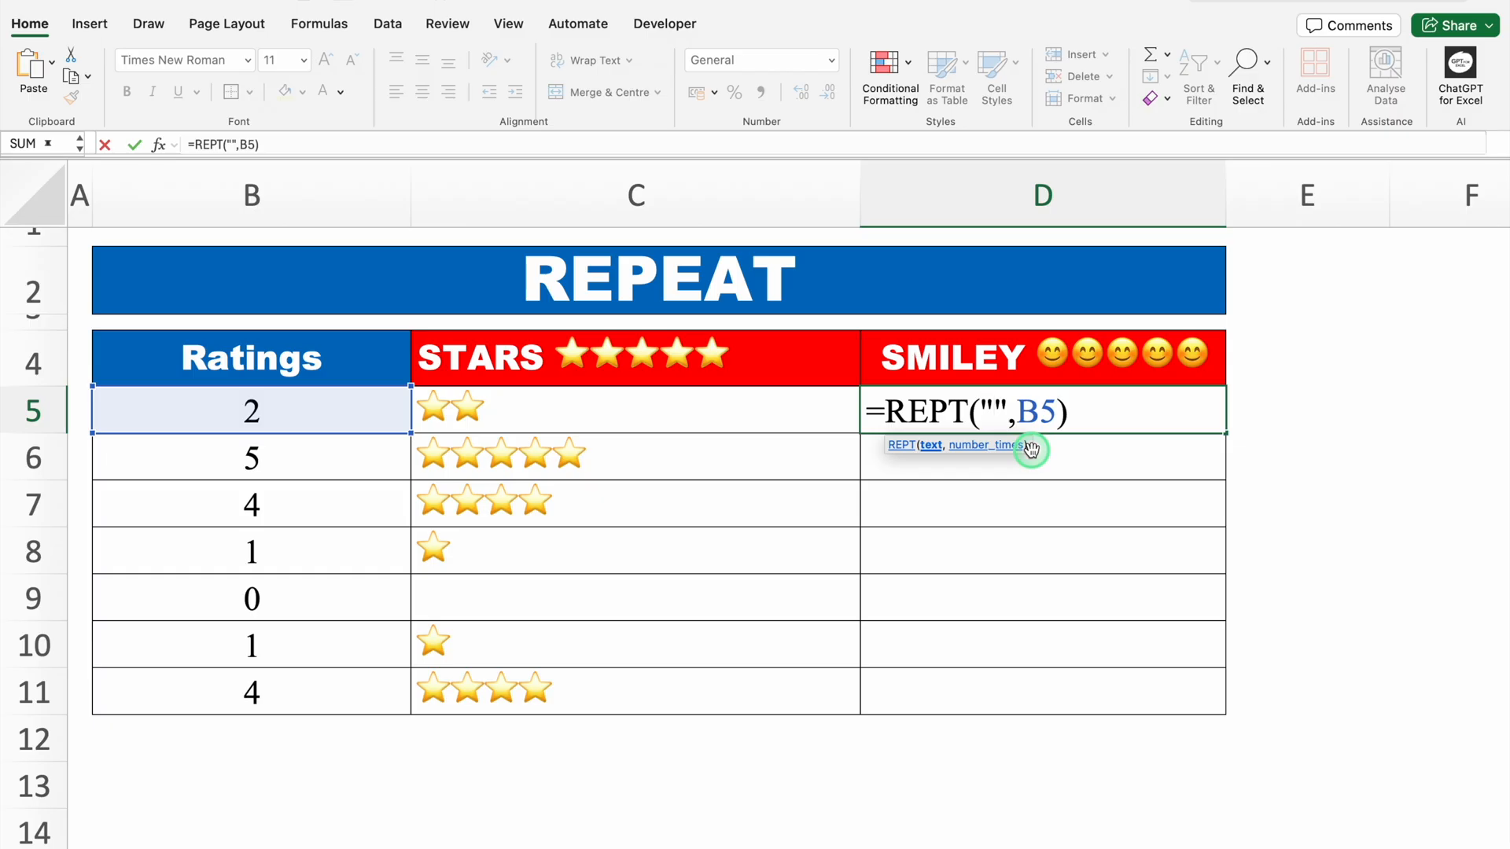
{"action": "key", "text": "super+v"}
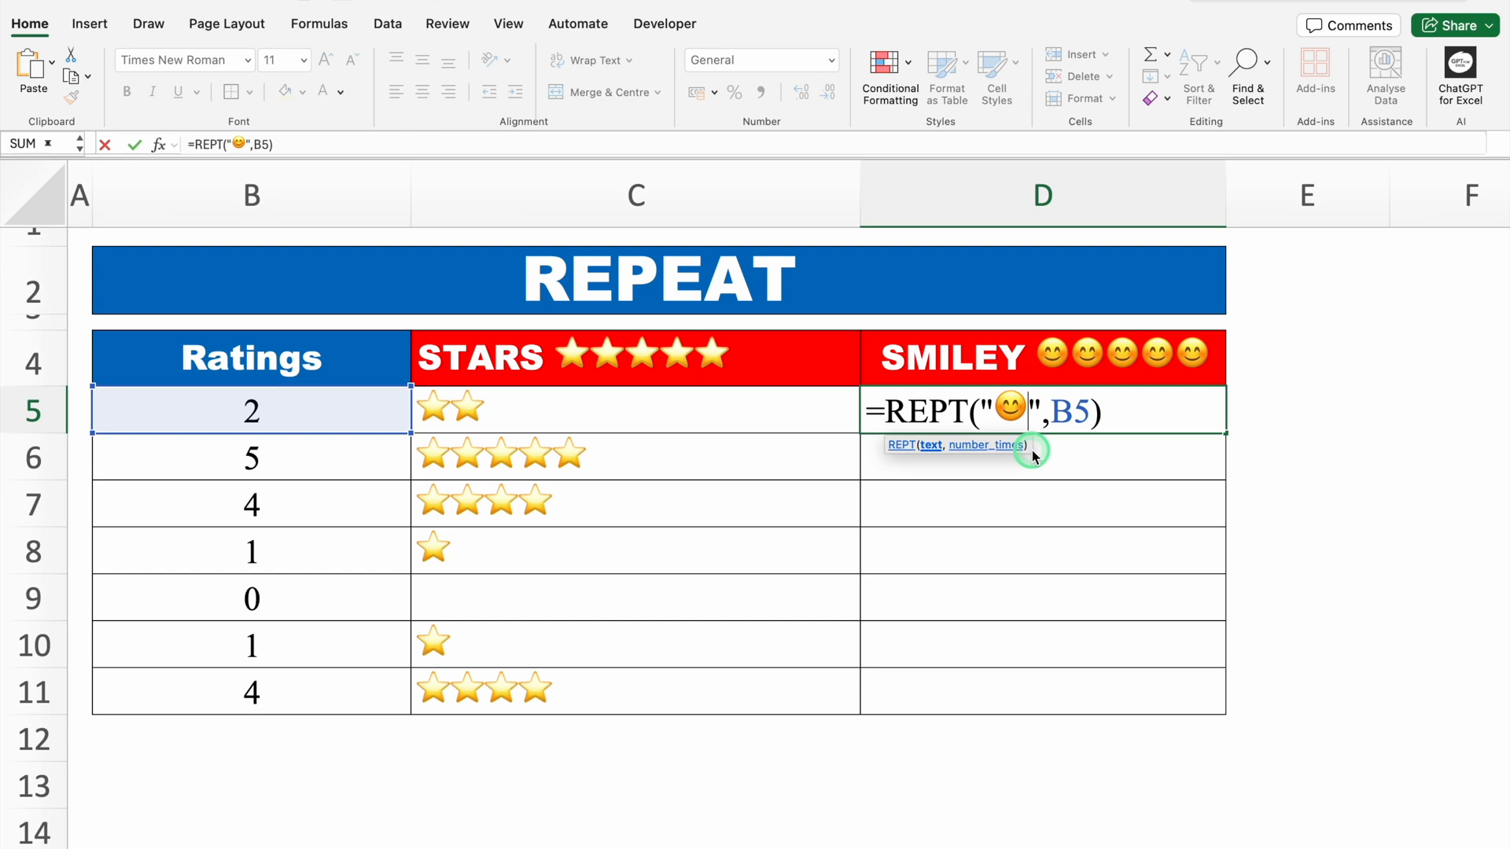
{"action": "key", "text": "Return"}
{"action": "left_click", "coordinate": [1025, 418]}
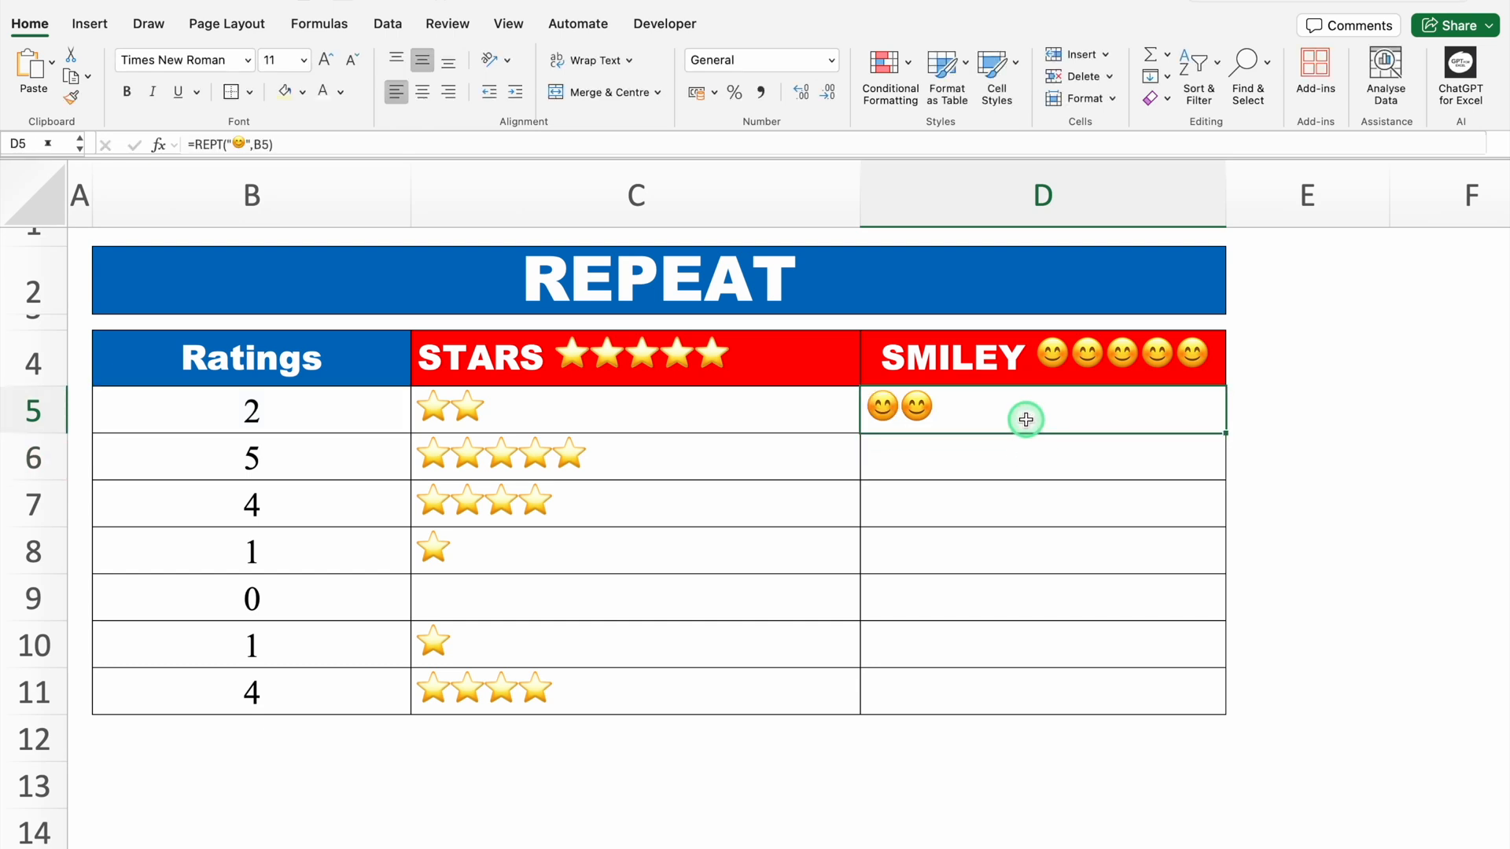
{"action": "double_click", "coordinate": [1225, 433]}
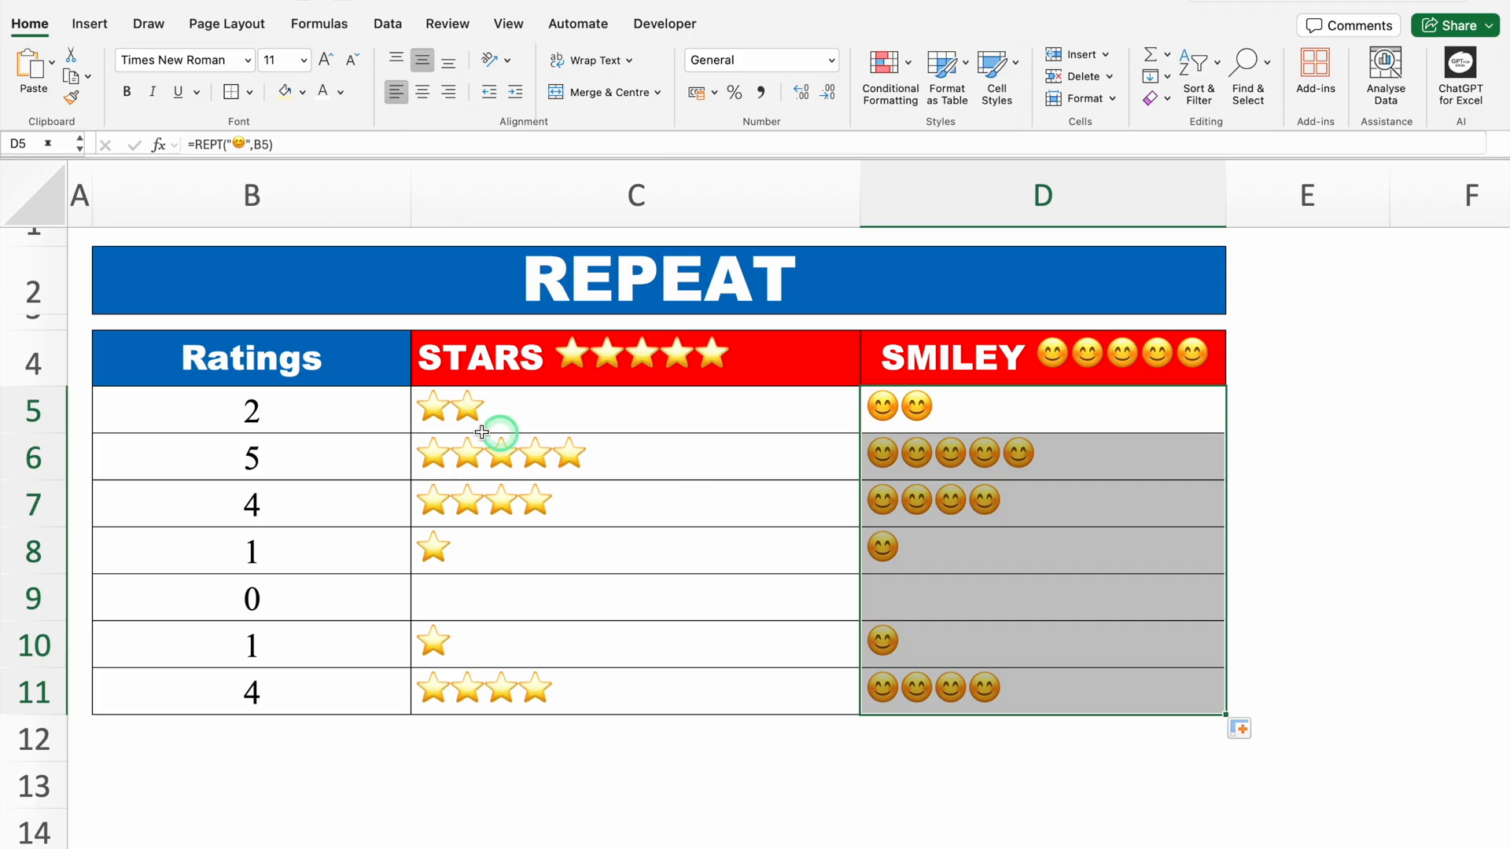
- Set the rating in B5 to 6 to test both REPT columns
{"action": "left_click", "coordinate": [340, 412]}
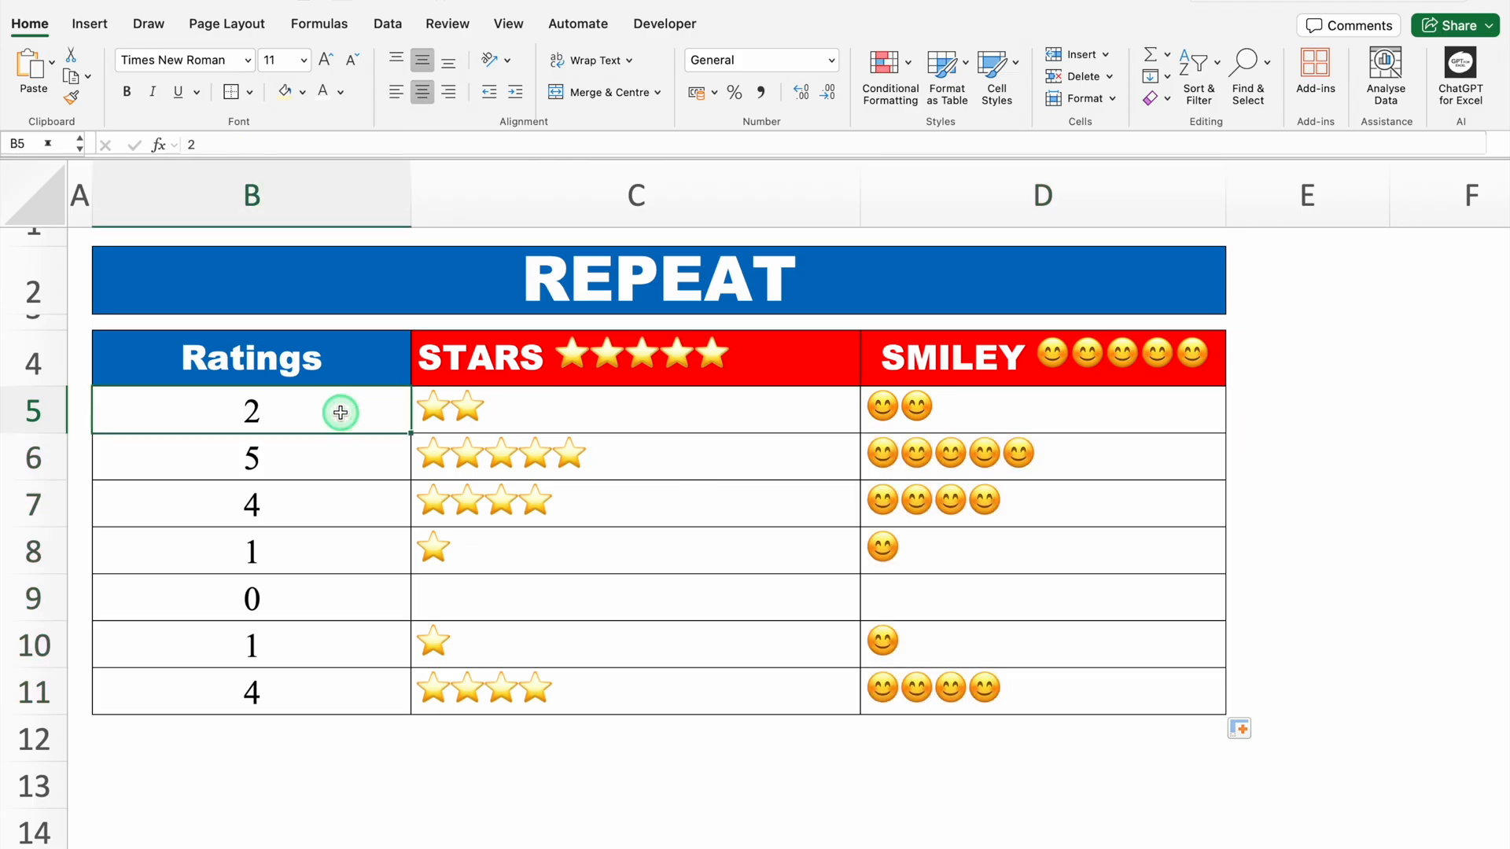
{"action": "type", "text": "6"}
{"action": "key", "text": "Return"}
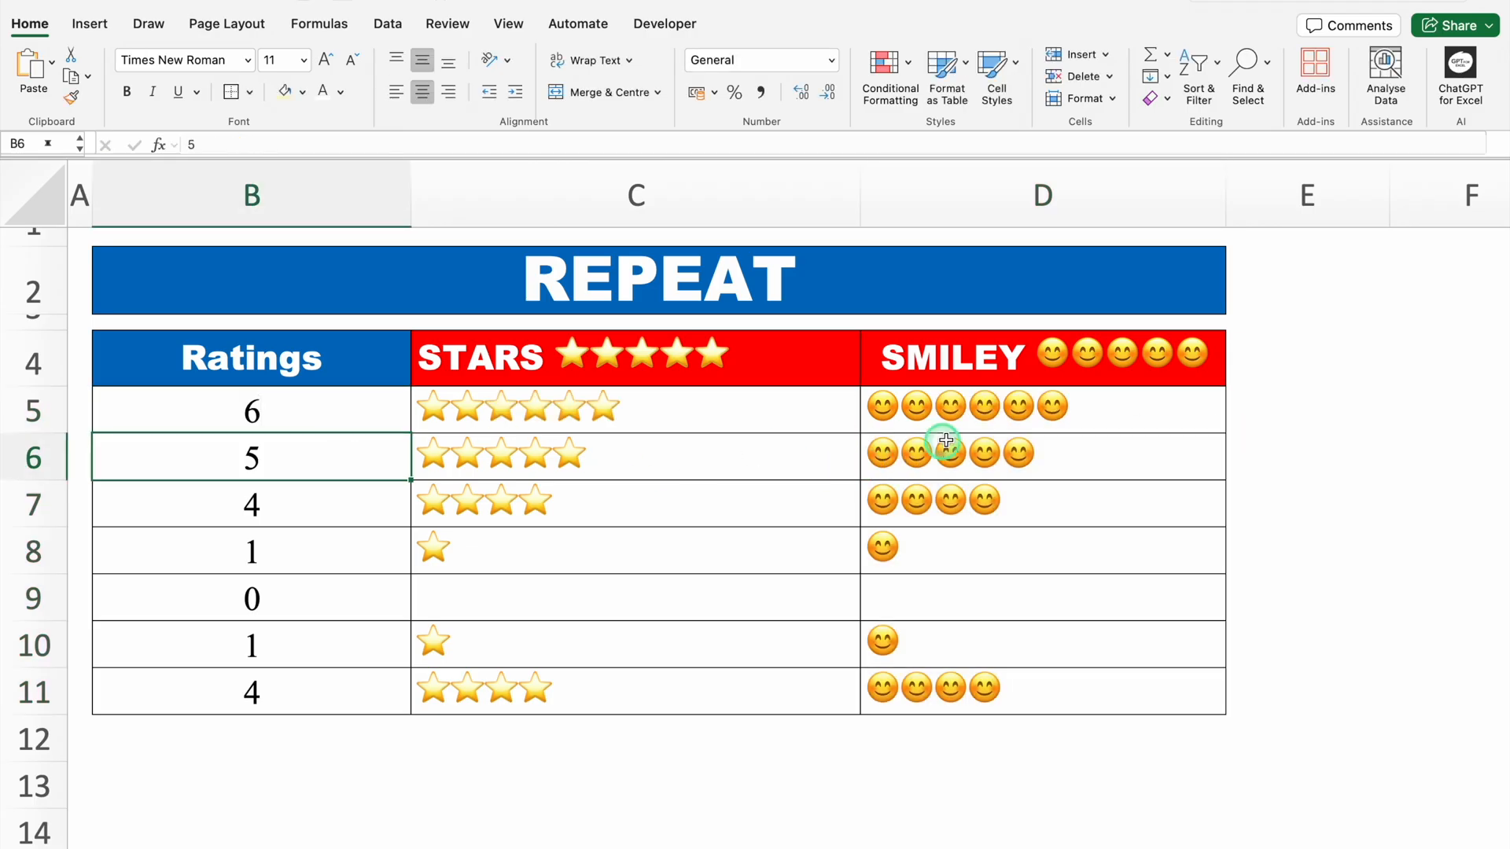
{"action": "left_click", "coordinate": [1416, 512]}
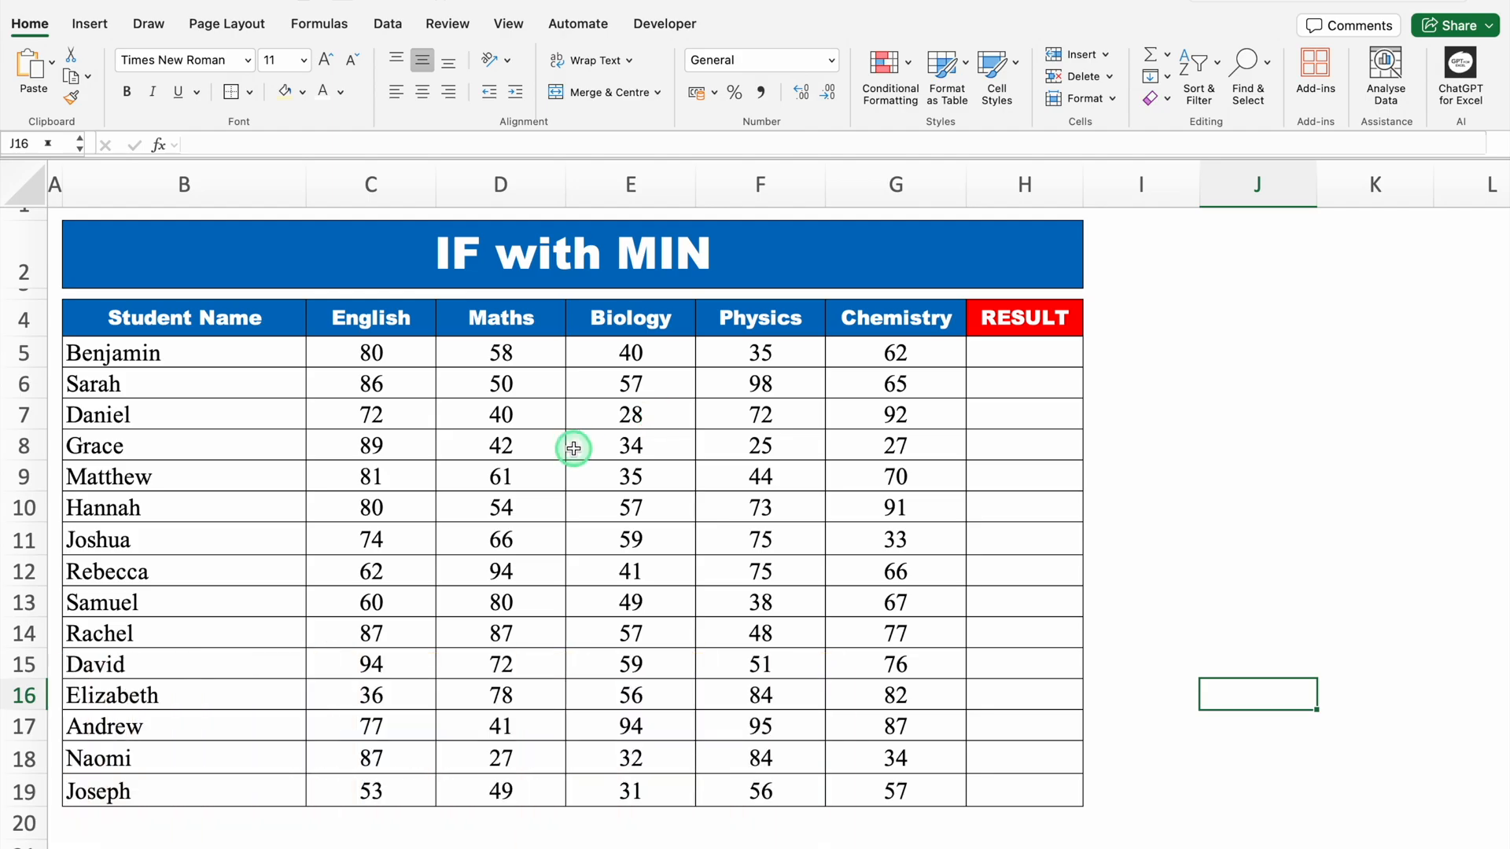
- On the IF with MIN sheet, enter =MIN(C5:G5) in H5 to get the first student's lowest mark
{"action": "left_click", "coordinate": [1034, 349]}
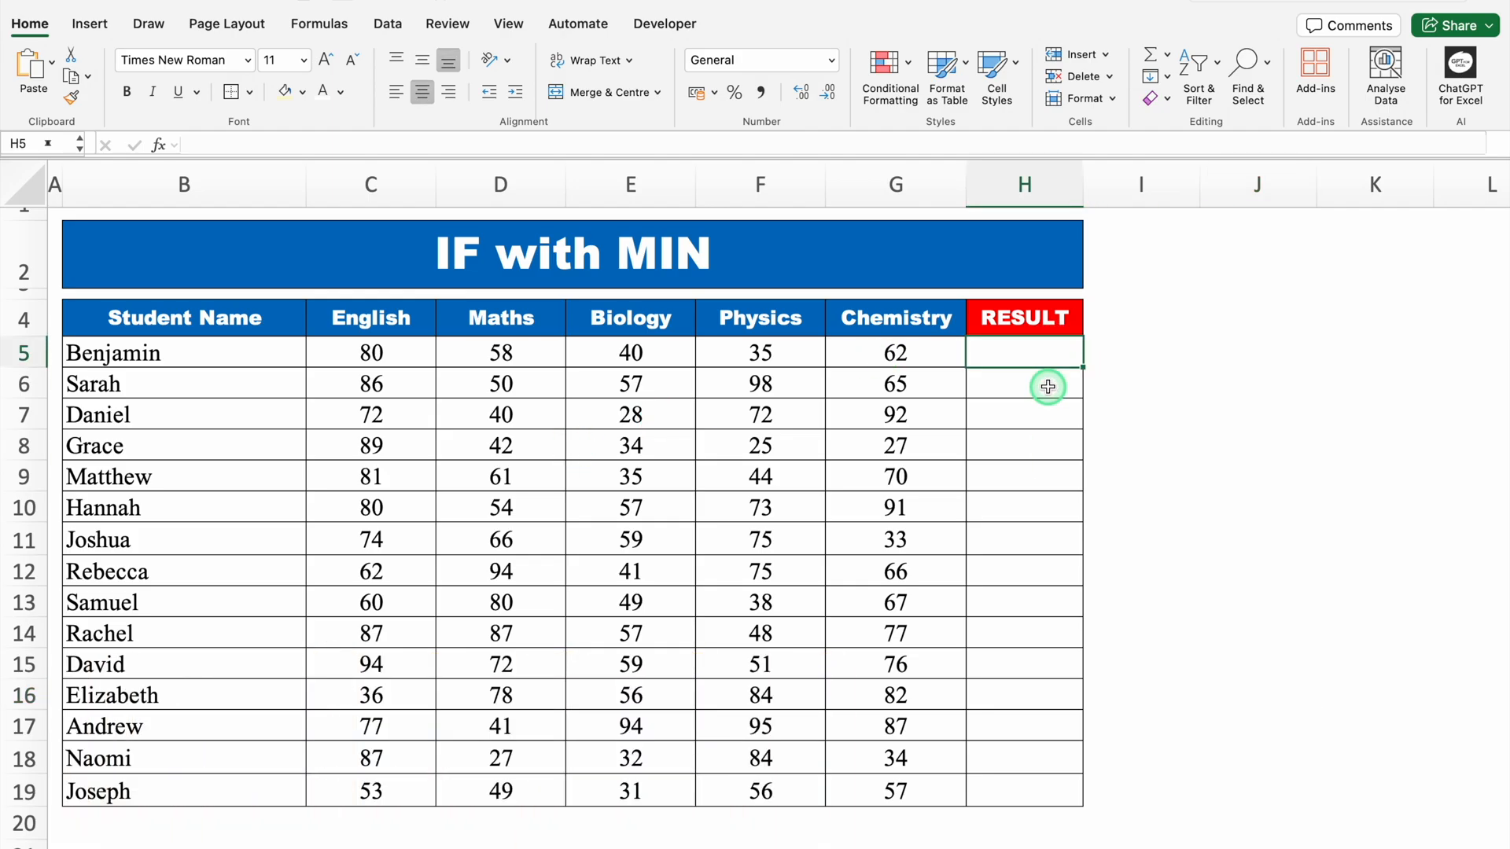
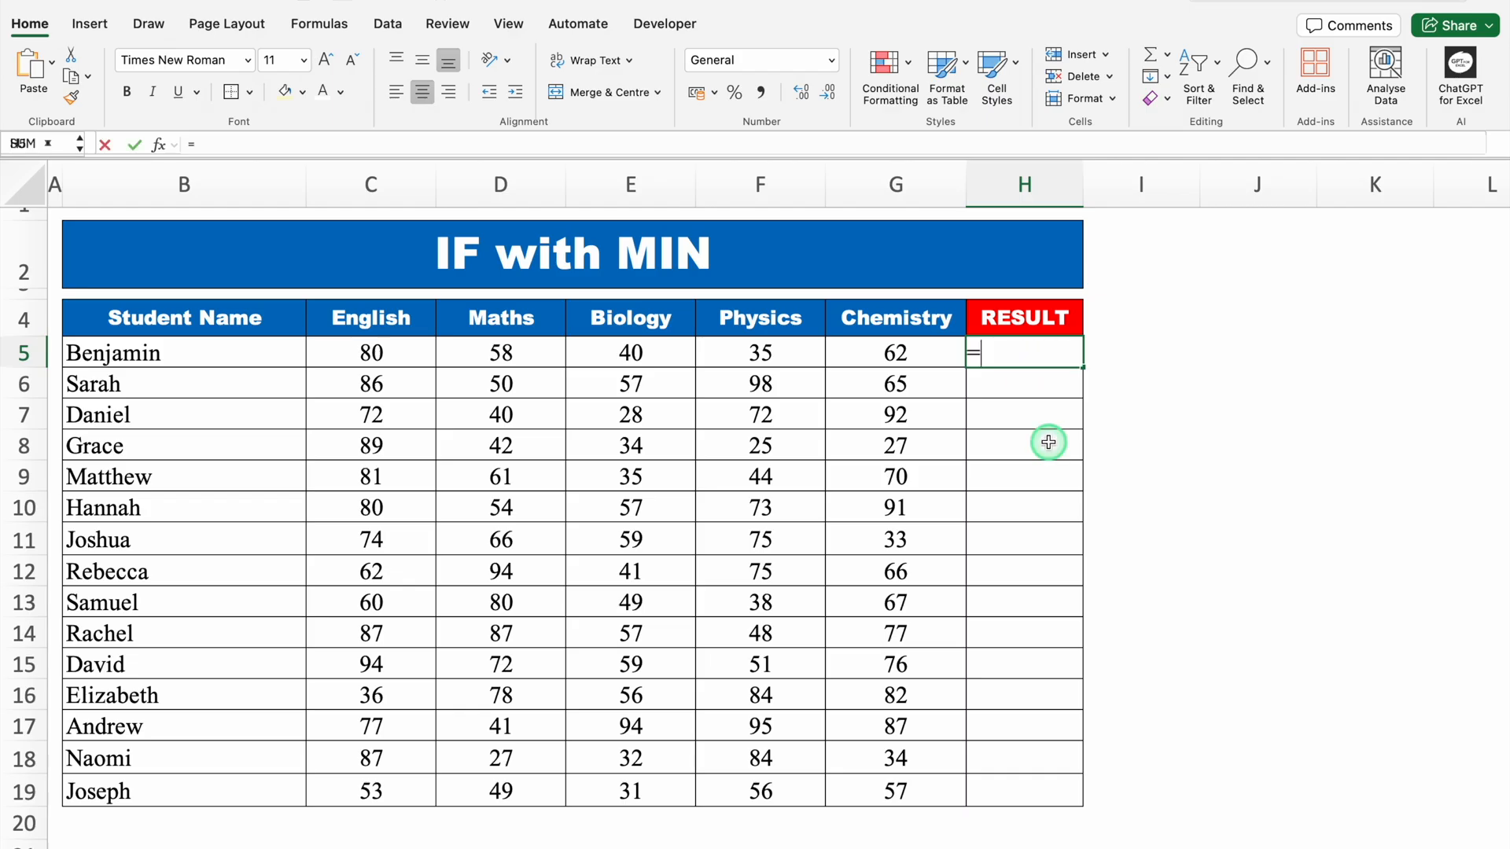
{"action": "type", "text": "=MIN"}
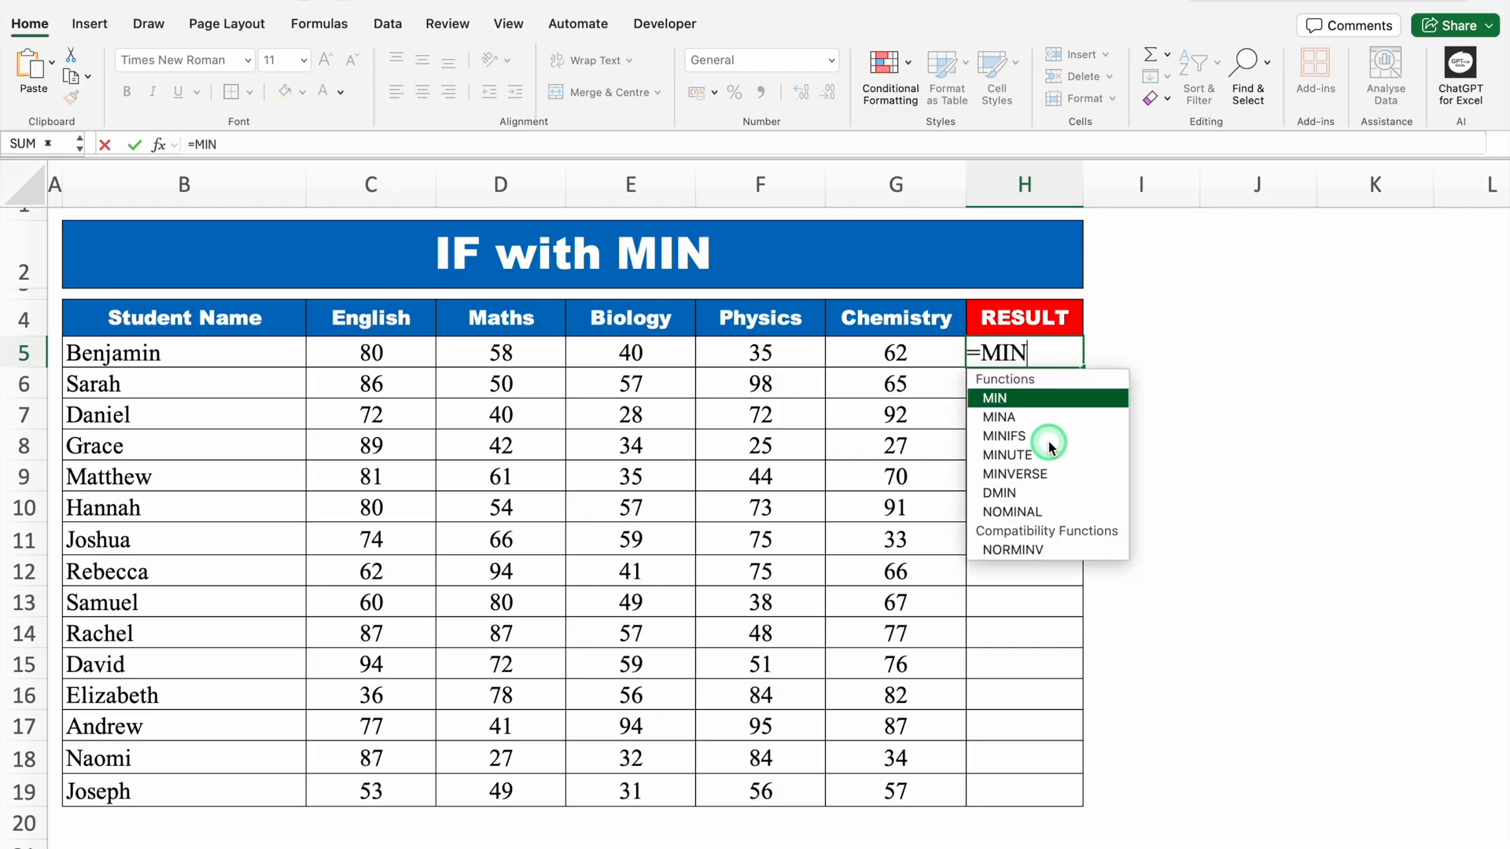
{"action": "double_click", "coordinate": [1045, 405]}
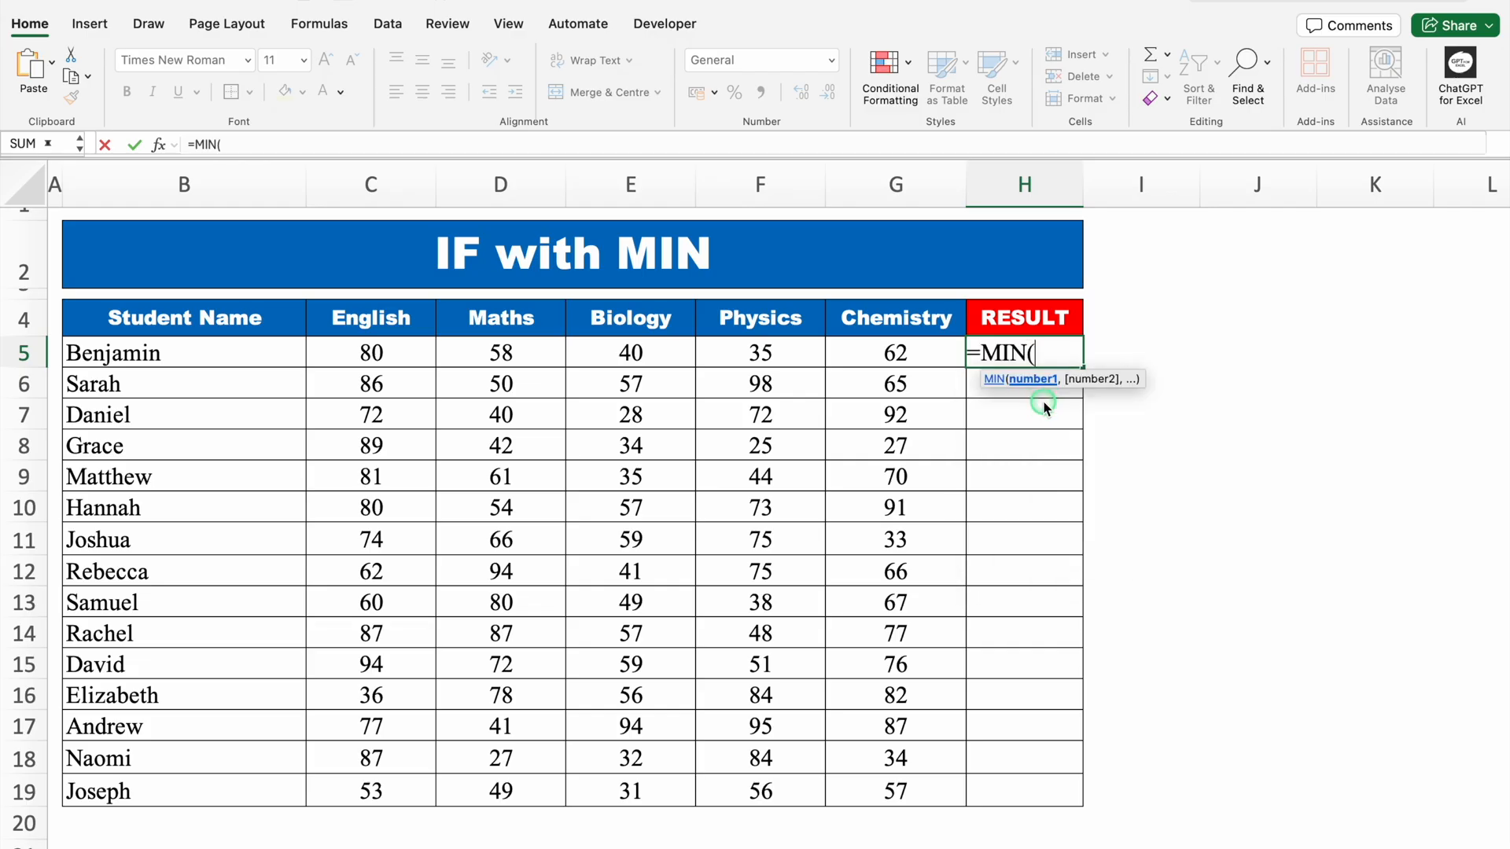
{"action": "left_click_drag", "start_coordinate": [371, 353], "coordinate": [870, 351]}
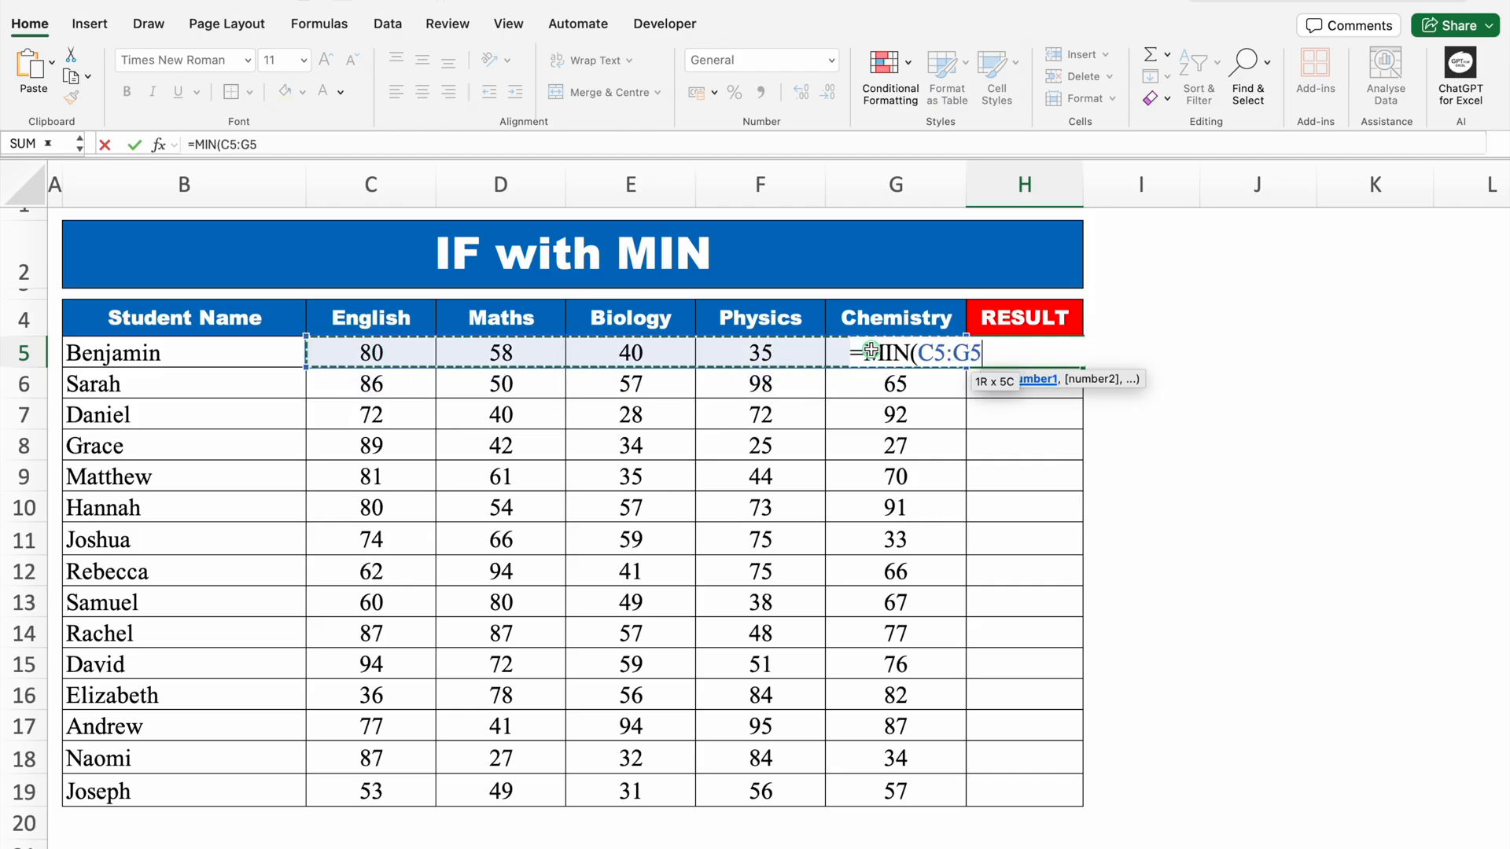
{"action": "type", "text": ")"}
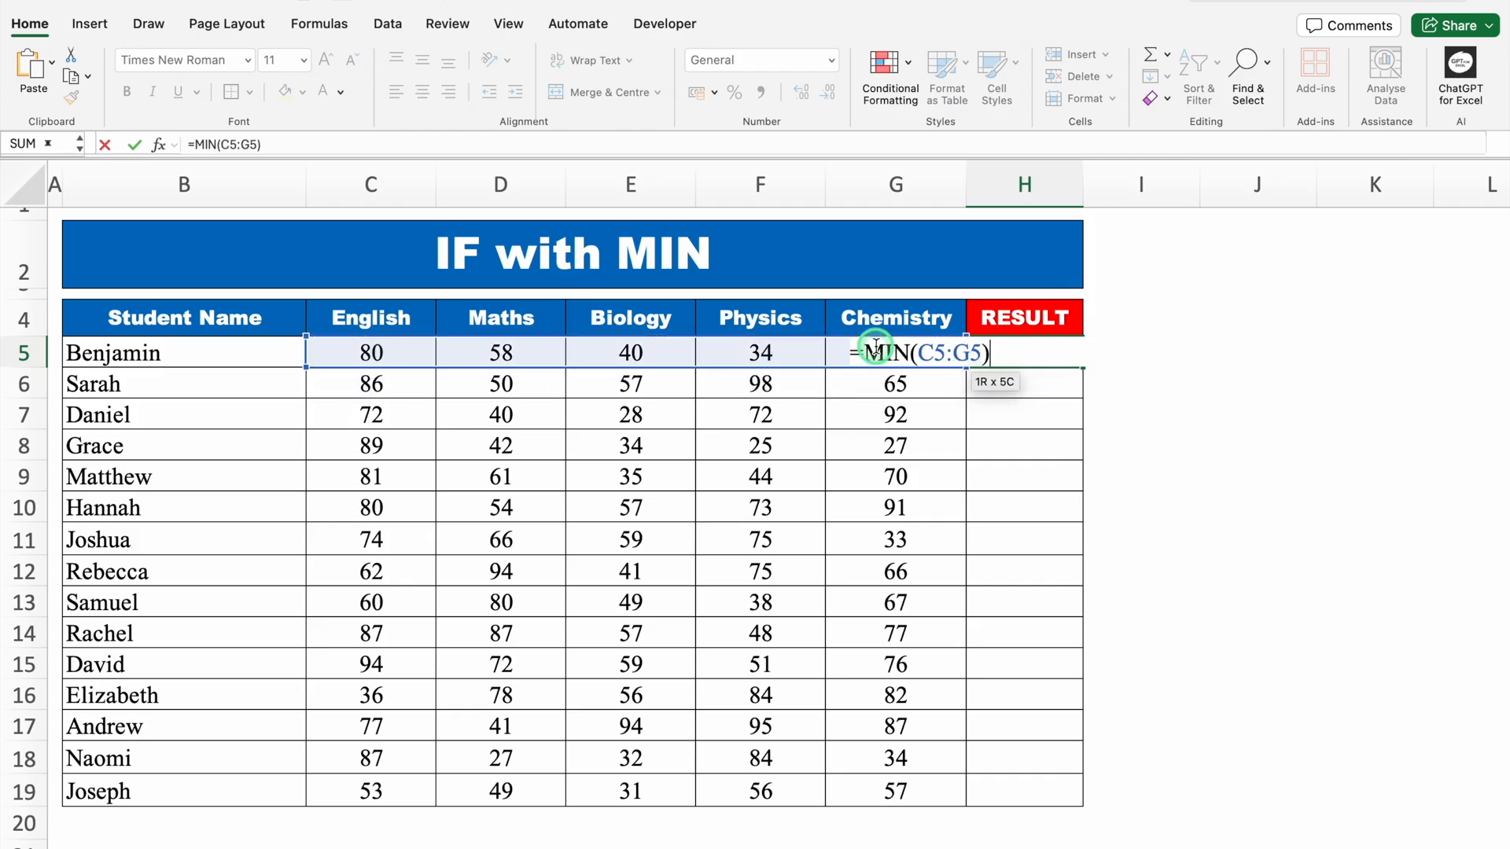
{"action": "key", "text": "Return"}
{"action": "left_click", "coordinate": [1034, 352]}
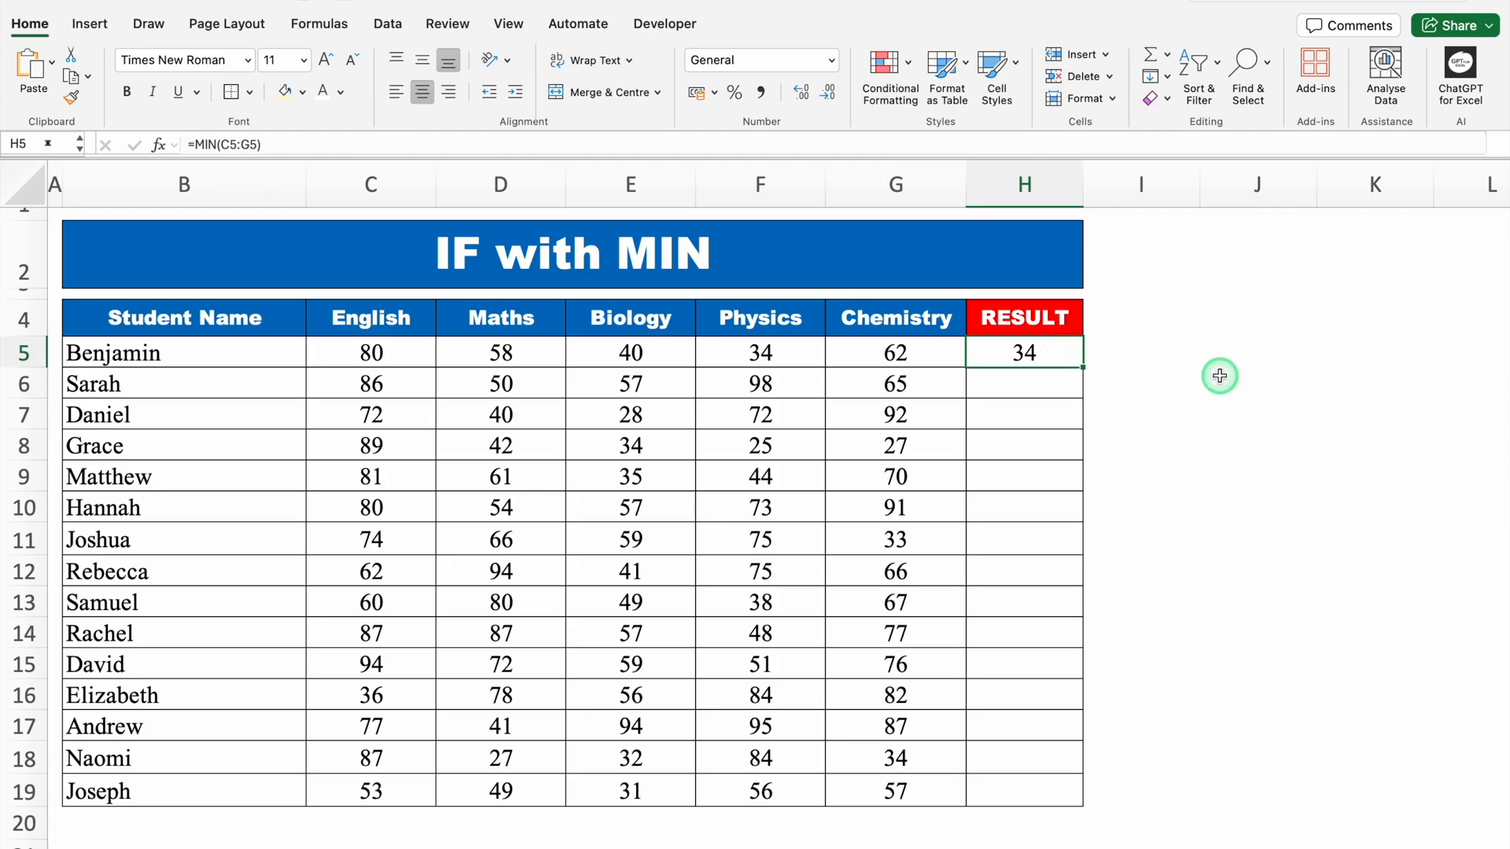
- Wrap the MIN formula in H5 in an IF, making it =IF(MIN(C5:G5)<35,"Fail","Pass")
{"action": "double_click", "coordinate": [1038, 352]}
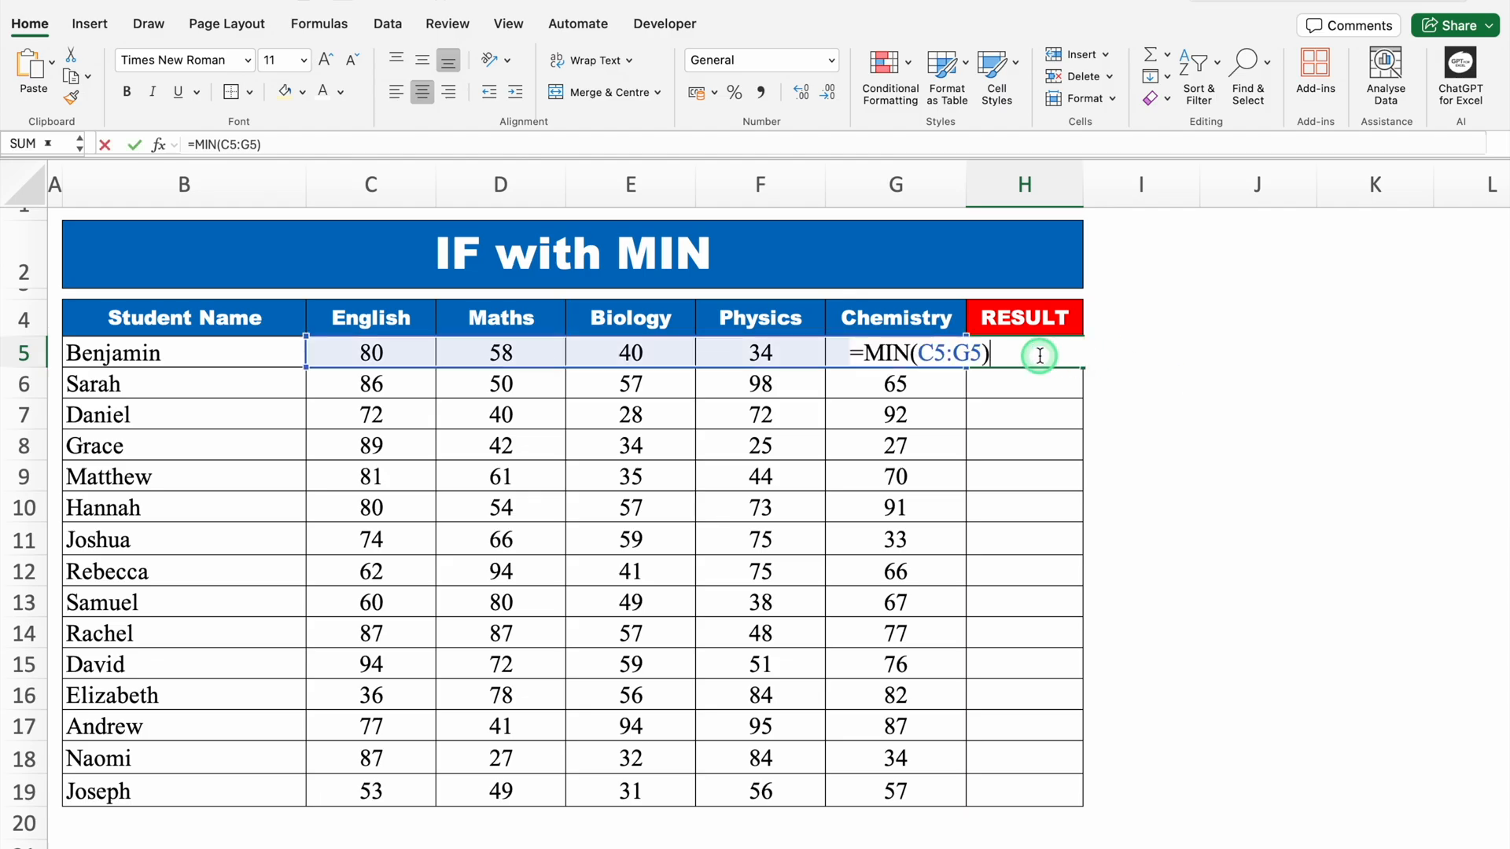
{"action": "left_click", "coordinate": [865, 352]}
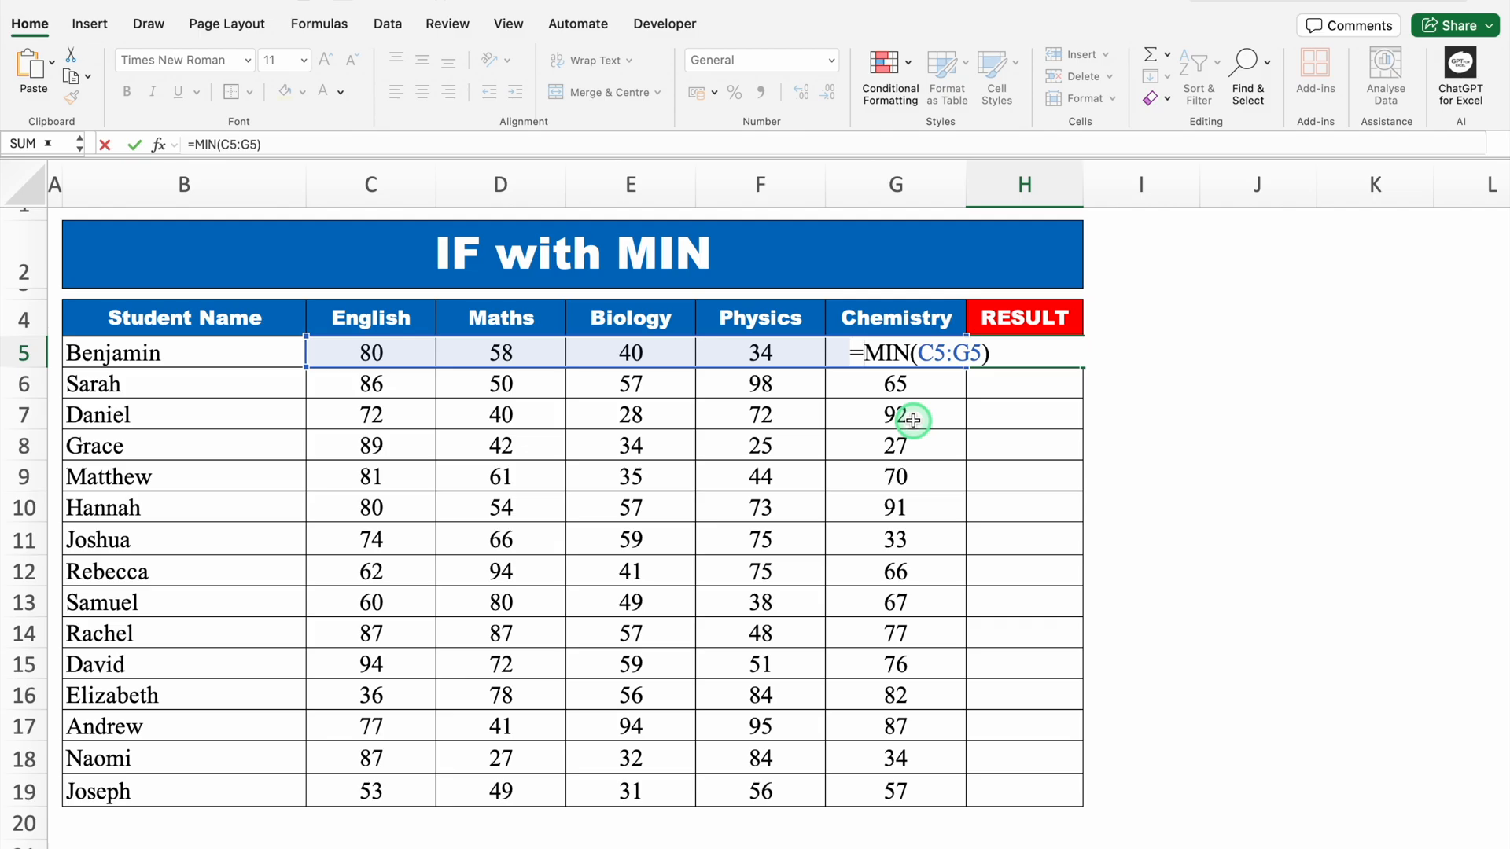
{"action": "type", "text": "if"}
{"action": "double_click", "coordinate": [1017, 396]}
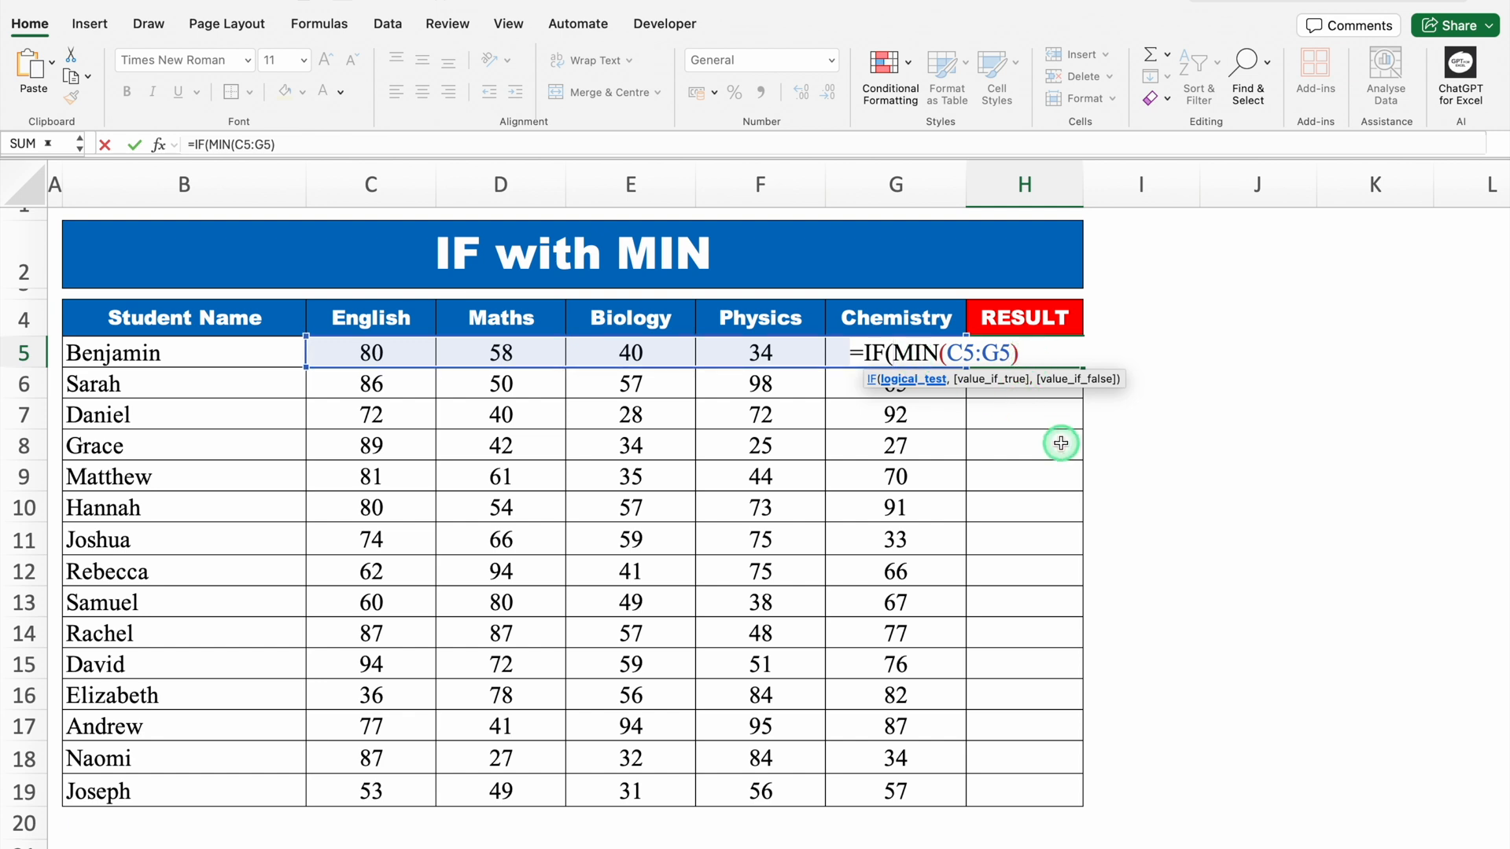
{"action": "type", "text": "<35"}
{"action": "type", "text": ","}
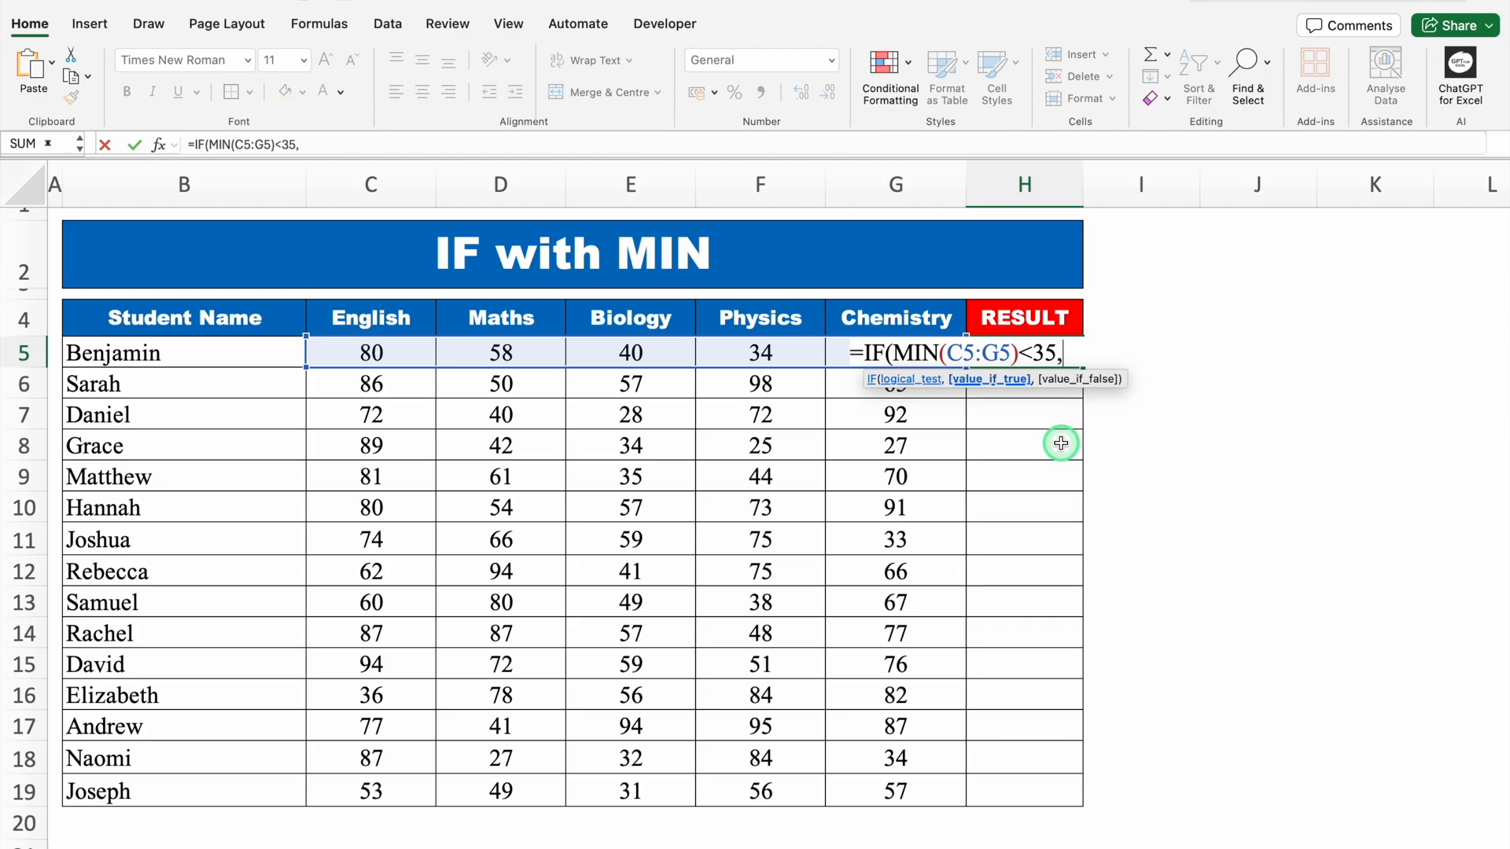
{"action": "type", "text": "\"Fail\","}
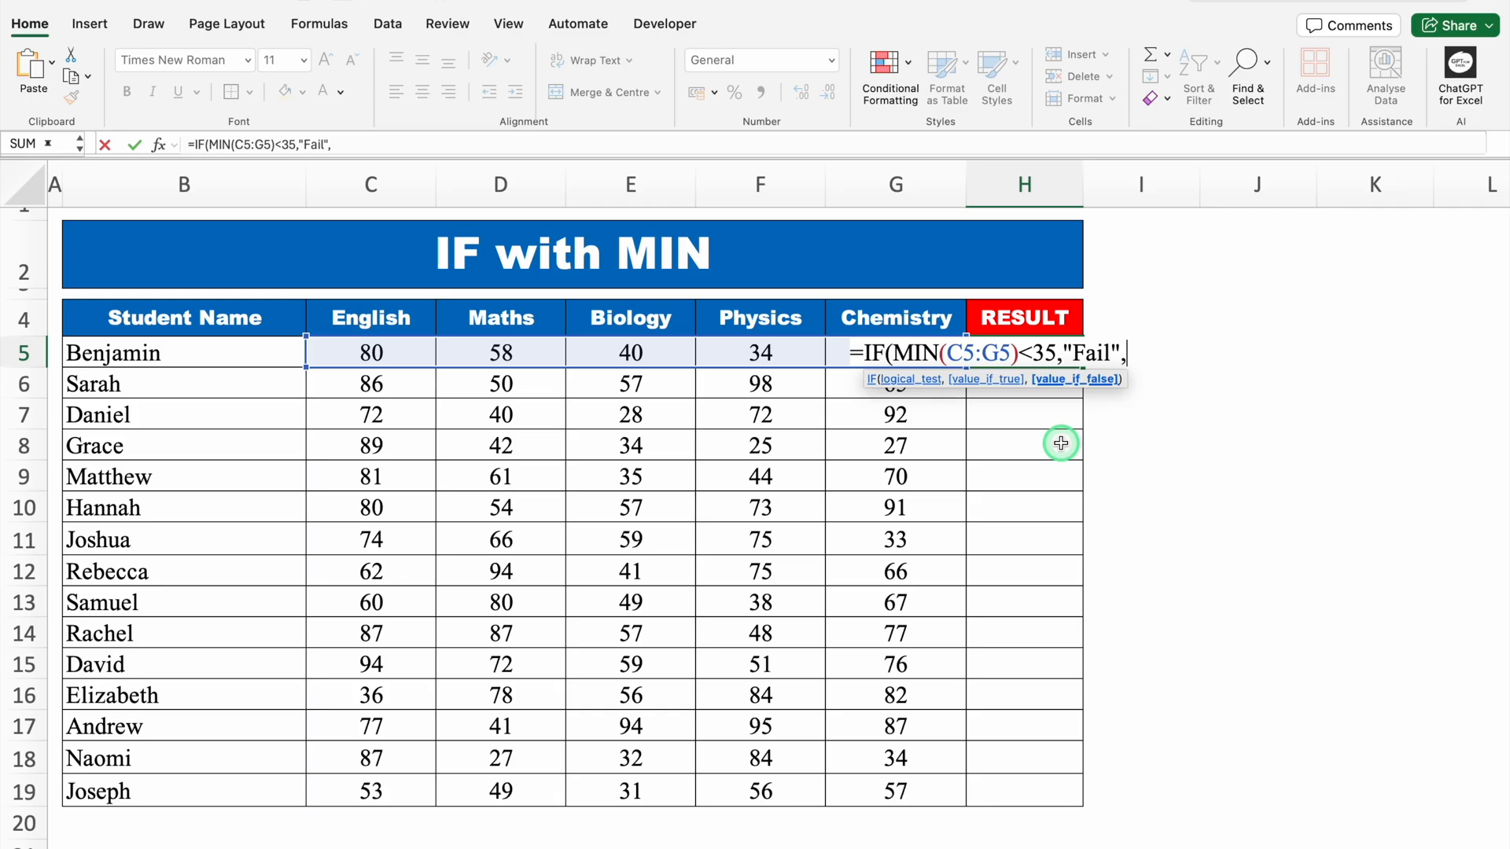
{"action": "type", "text": "\"Pass\")"}
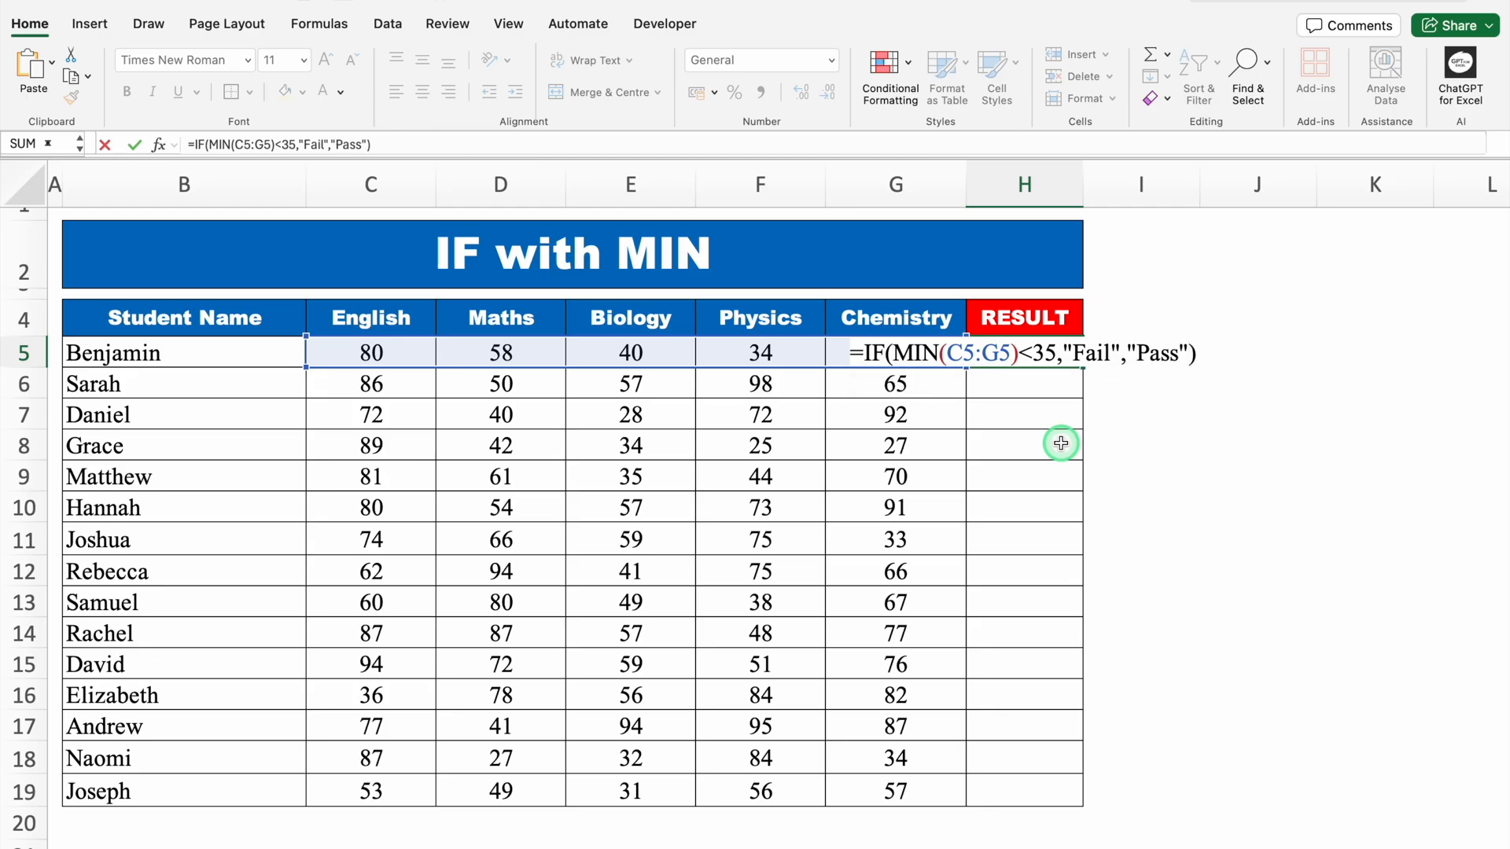
{"action": "key", "text": "Return"}
- Fill the H5 Pass/Fail formula down the RESULT column to row 19 and inspect the copied formula in H6
{"action": "left_click", "coordinate": [1065, 352]}
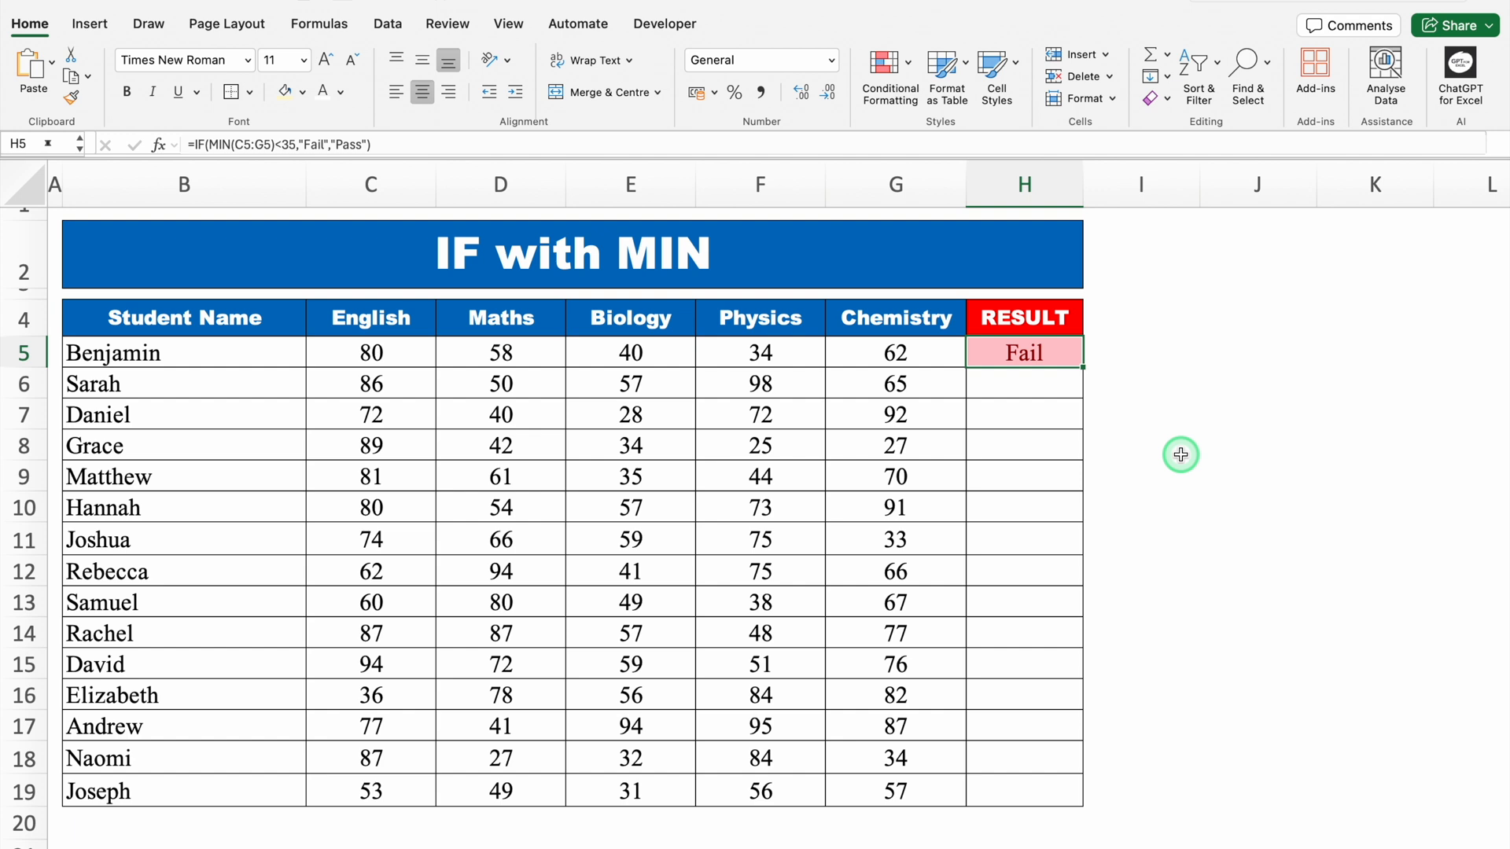
{"action": "double_click", "coordinate": [1082, 366]}
{"action": "left_click", "coordinate": [1191, 410]}
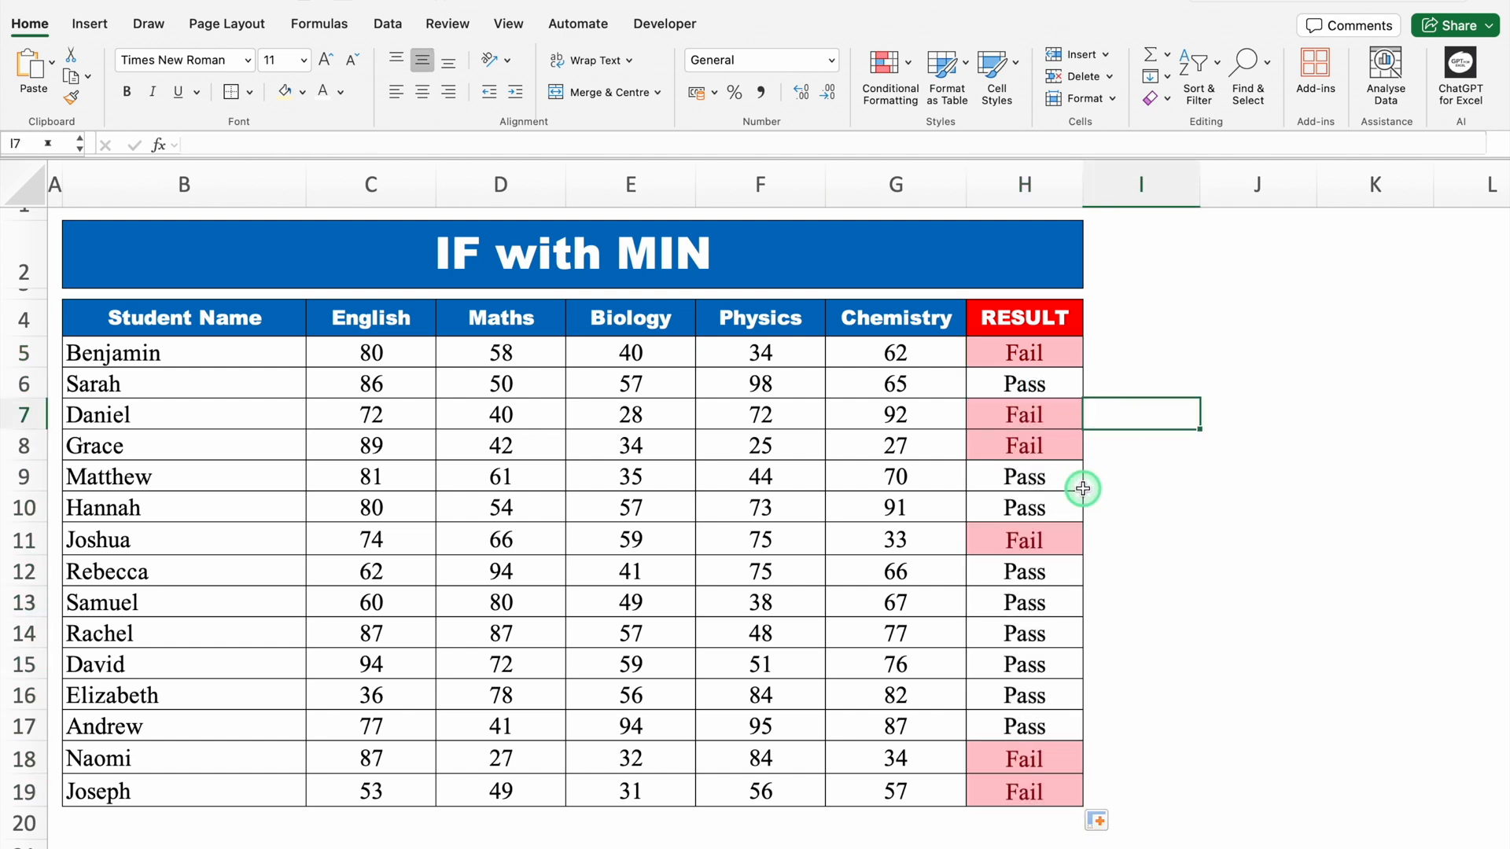
{"action": "left_click", "coordinate": [1036, 387]}
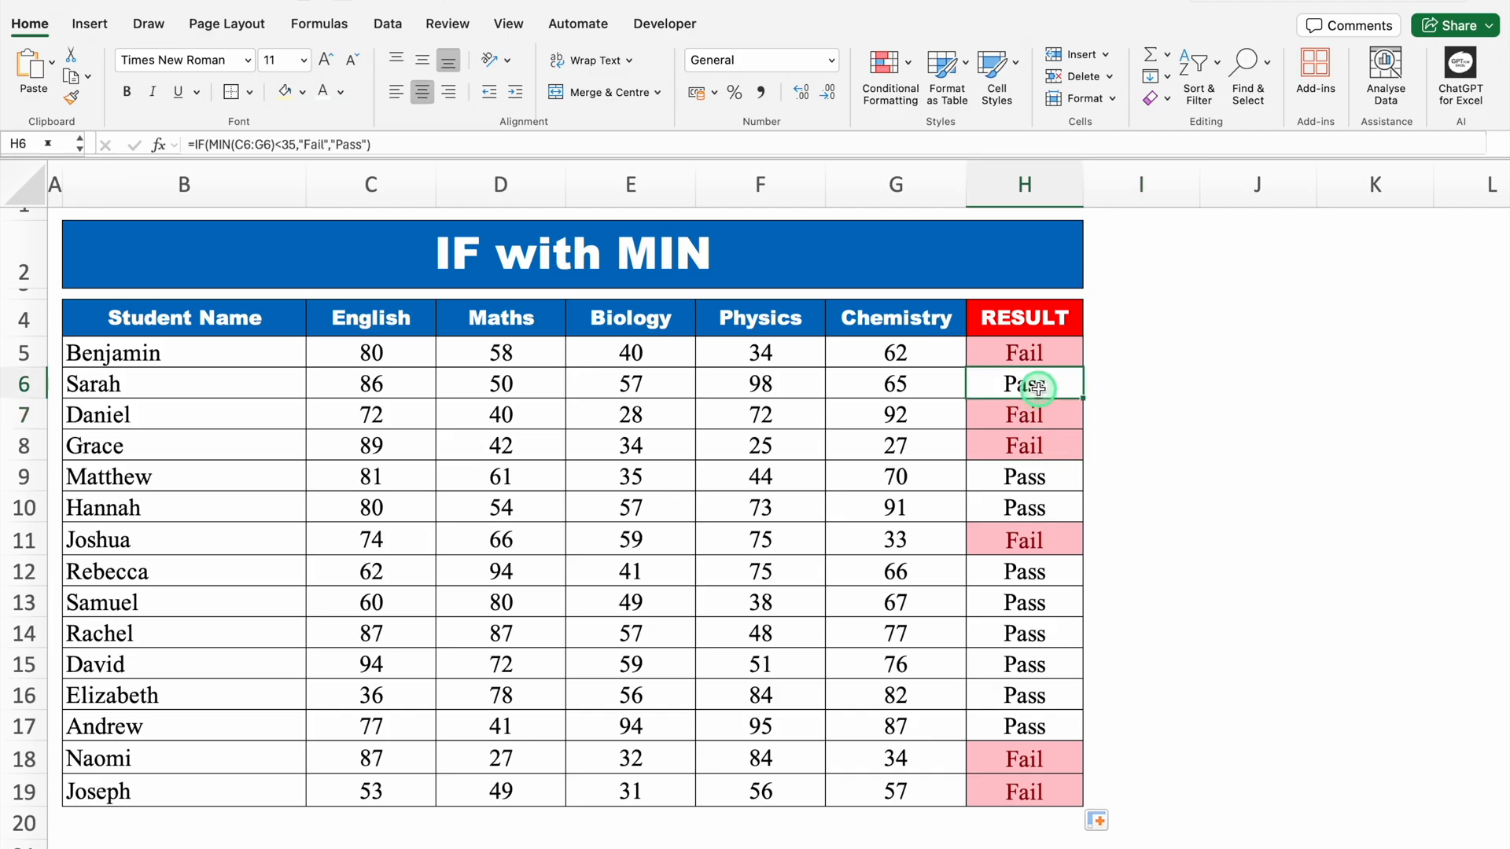
- Change the H5 formula to =IF(MIN(C5:G5)<35,"Fail","") so that passing students get a blank result
{"action": "left_click", "coordinate": [1050, 353]}
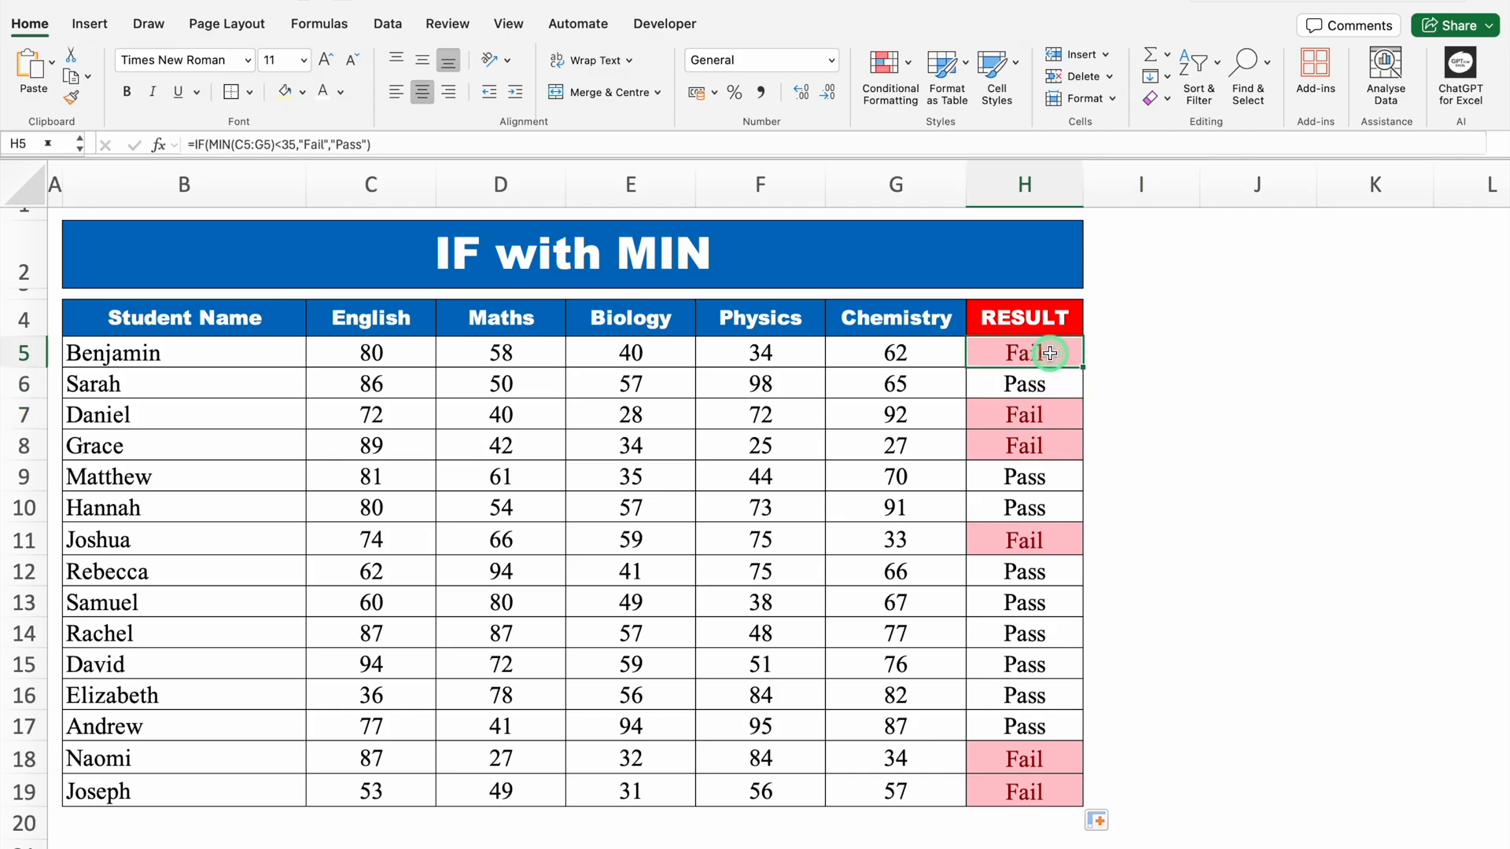
{"action": "double_click", "coordinate": [1061, 353]}
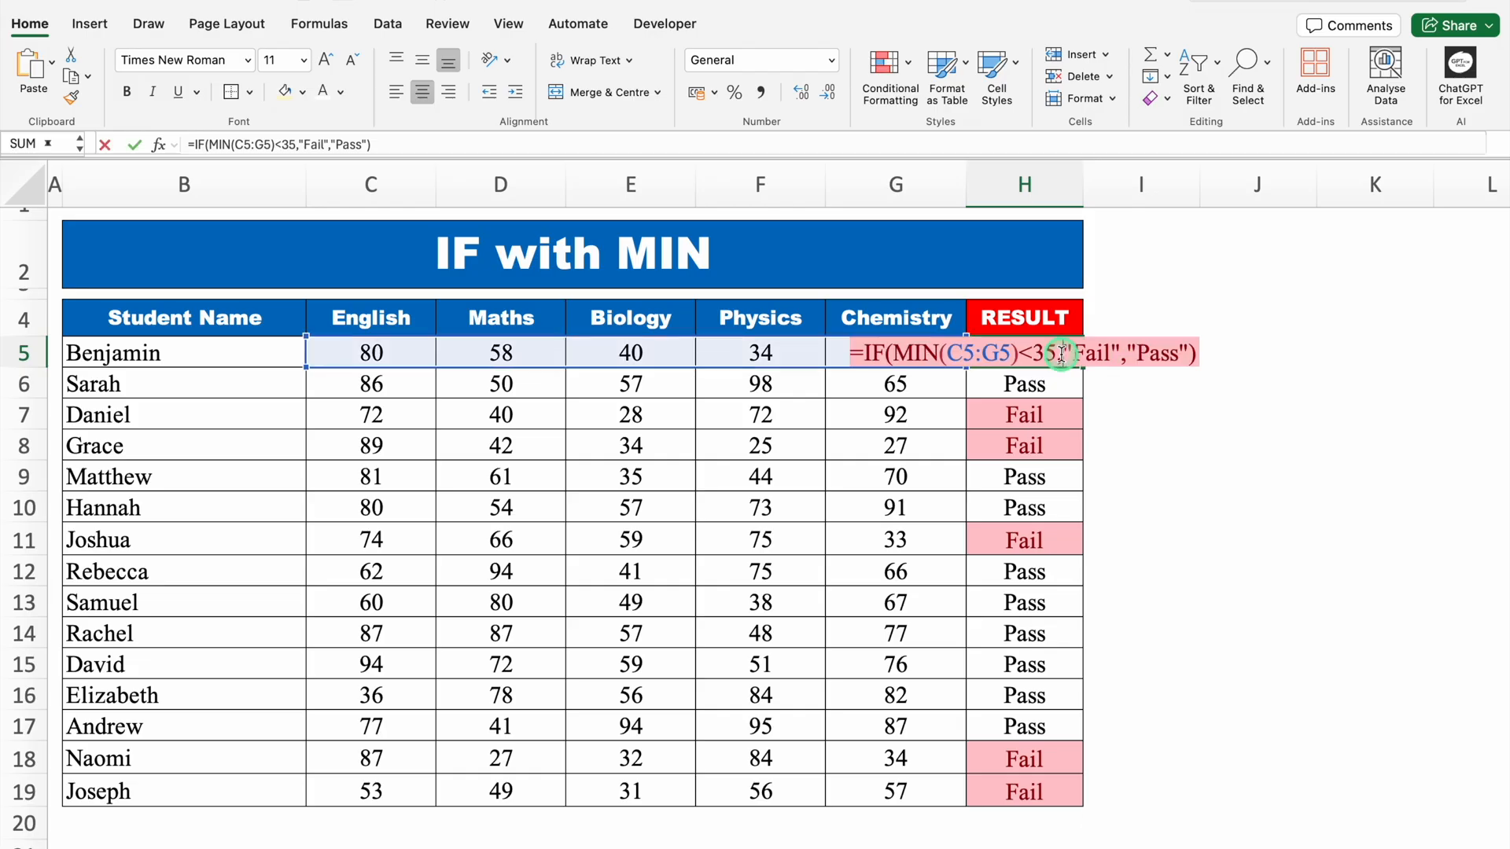
{"action": "left_click", "coordinate": [1183, 353]}
{"action": "key", "text": "BackSpace"}
{"action": "key", "text": "BackSpace"}
{"action": "key", "text": "BackSpace"}
{"action": "key", "text": "BackSpace"}
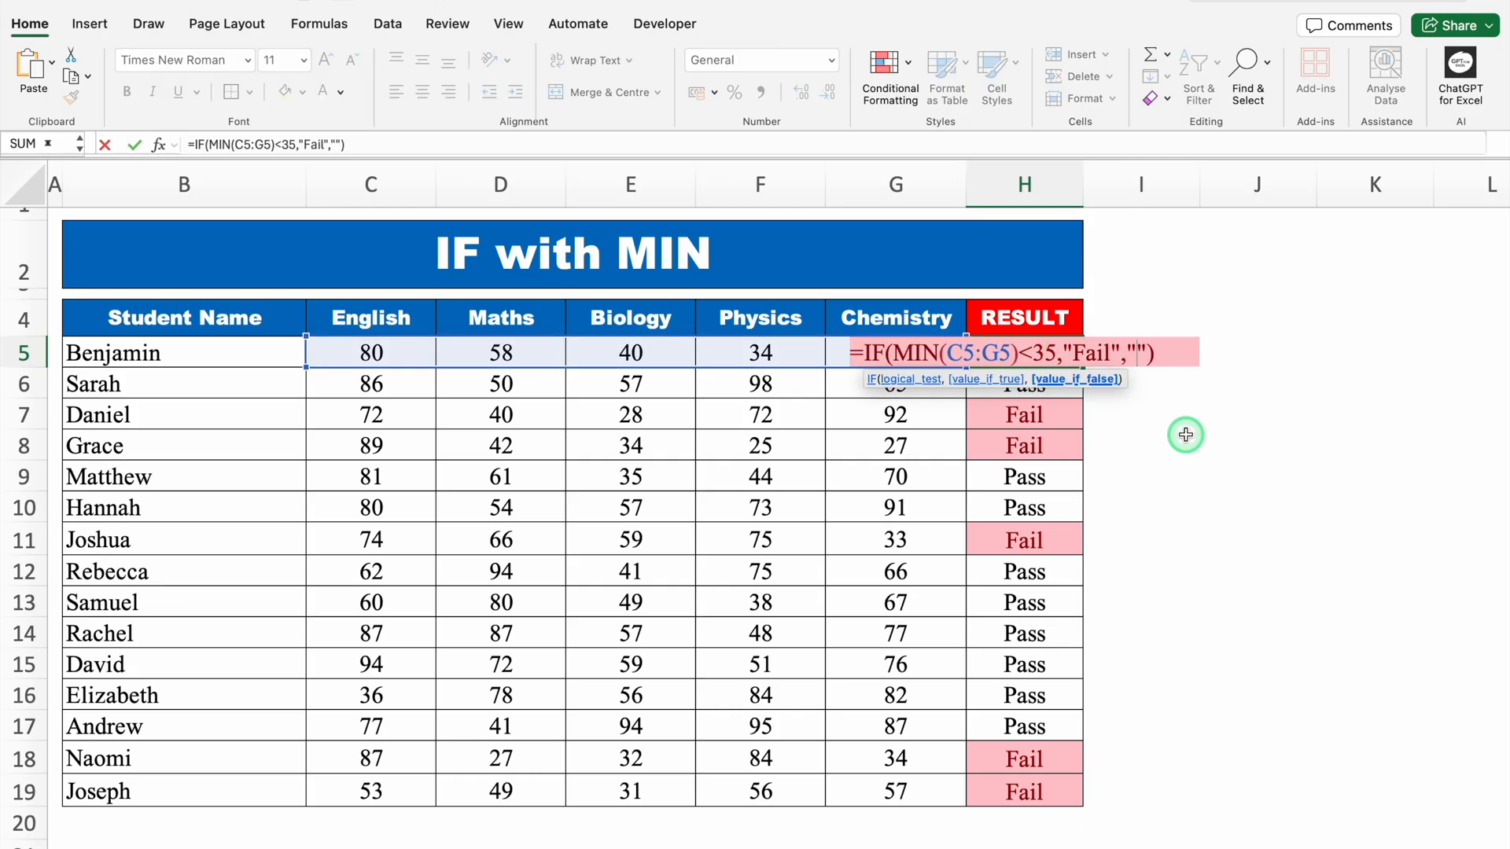
{"action": "key", "text": "Return"}
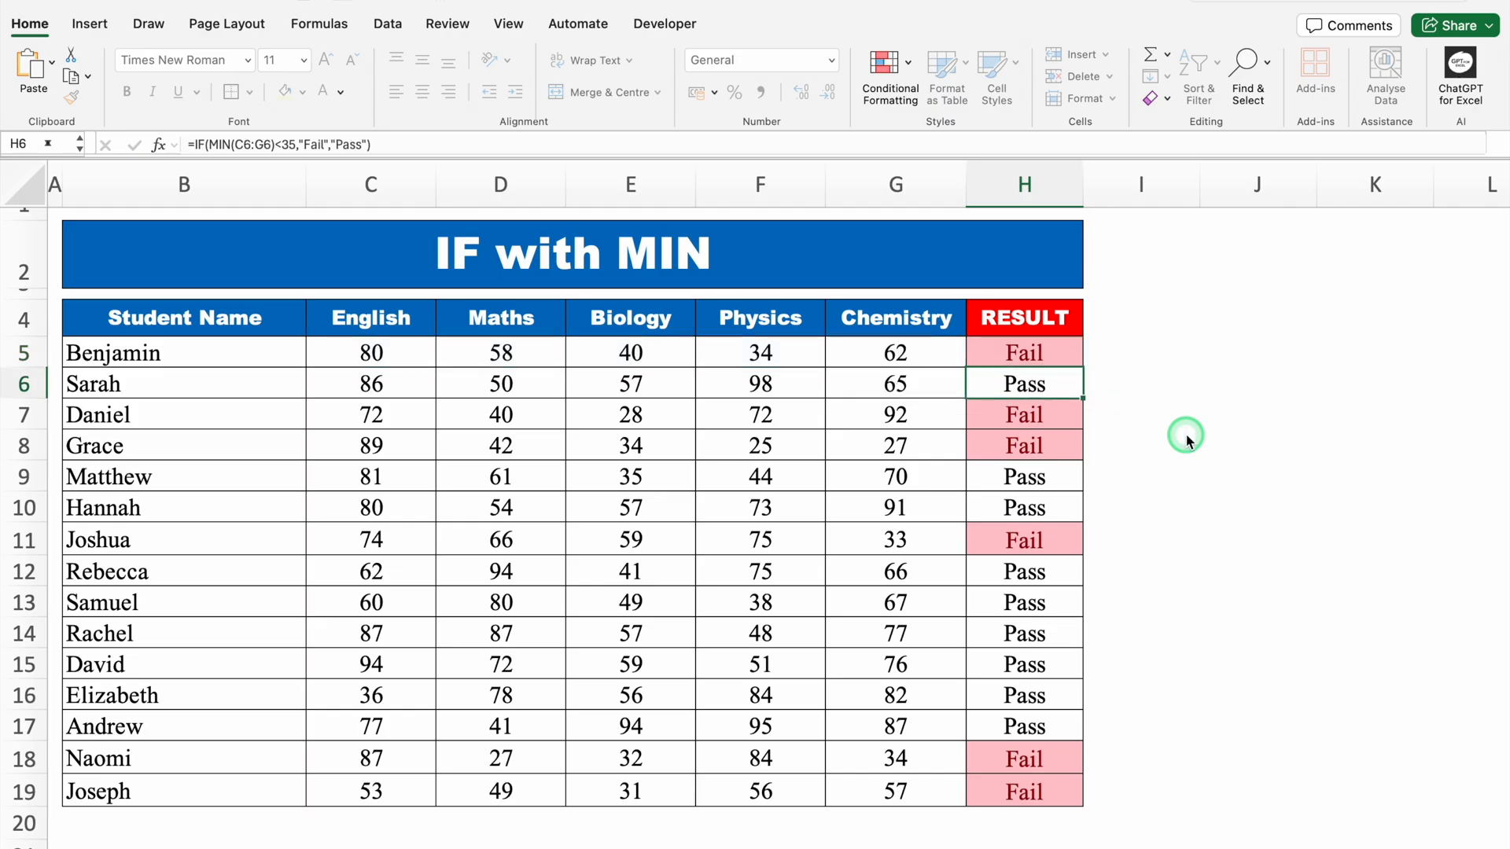
- Fill the revised H5 formula down the RESULT column to row 19
{"action": "left_click", "coordinate": [1055, 350]}
{"action": "double_click", "coordinate": [1084, 367]}
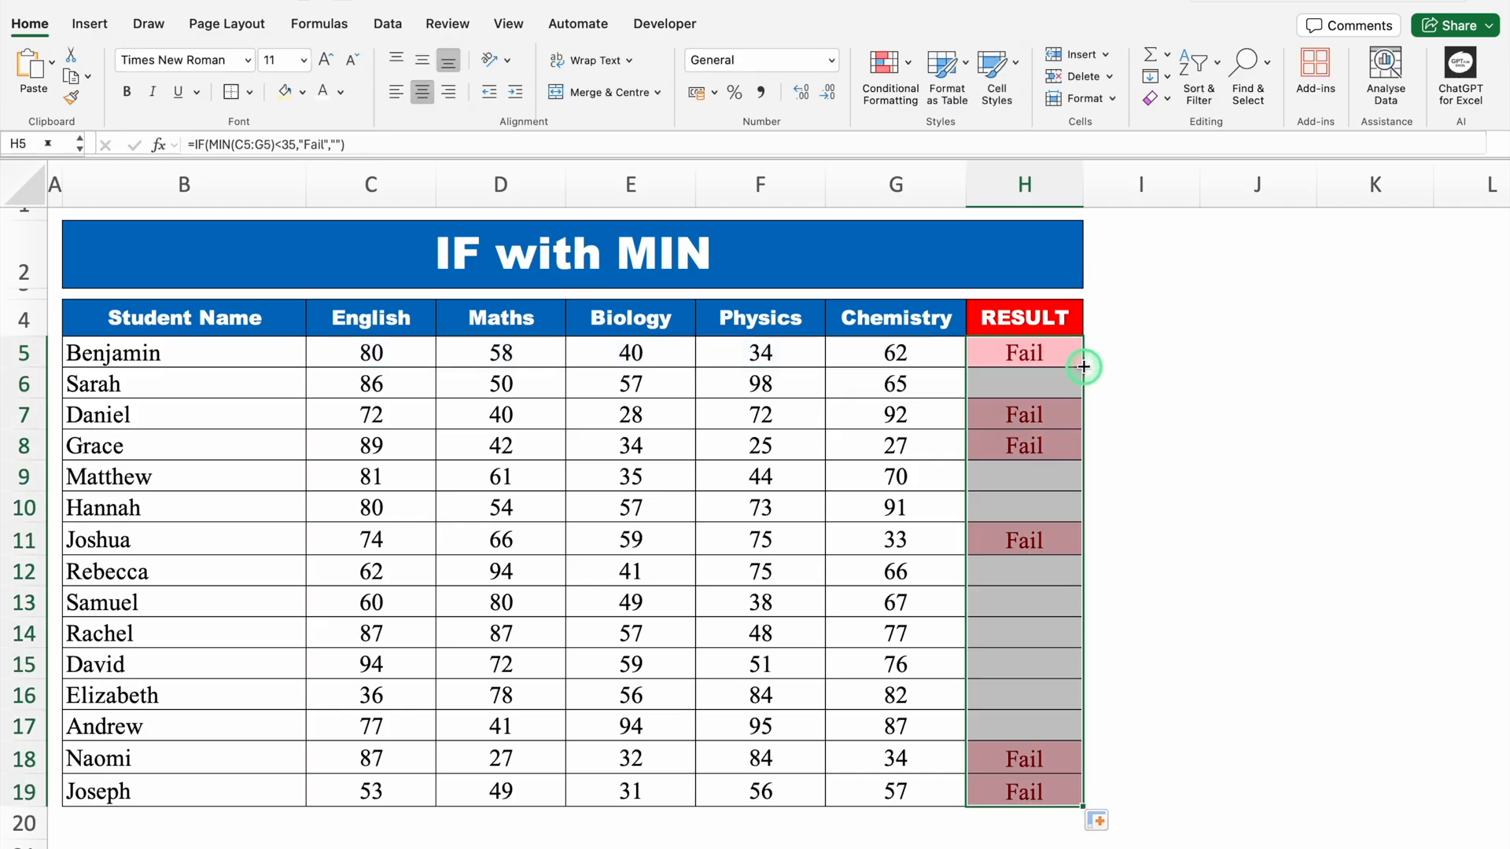
{"action": "left_click", "coordinate": [1228, 411]}
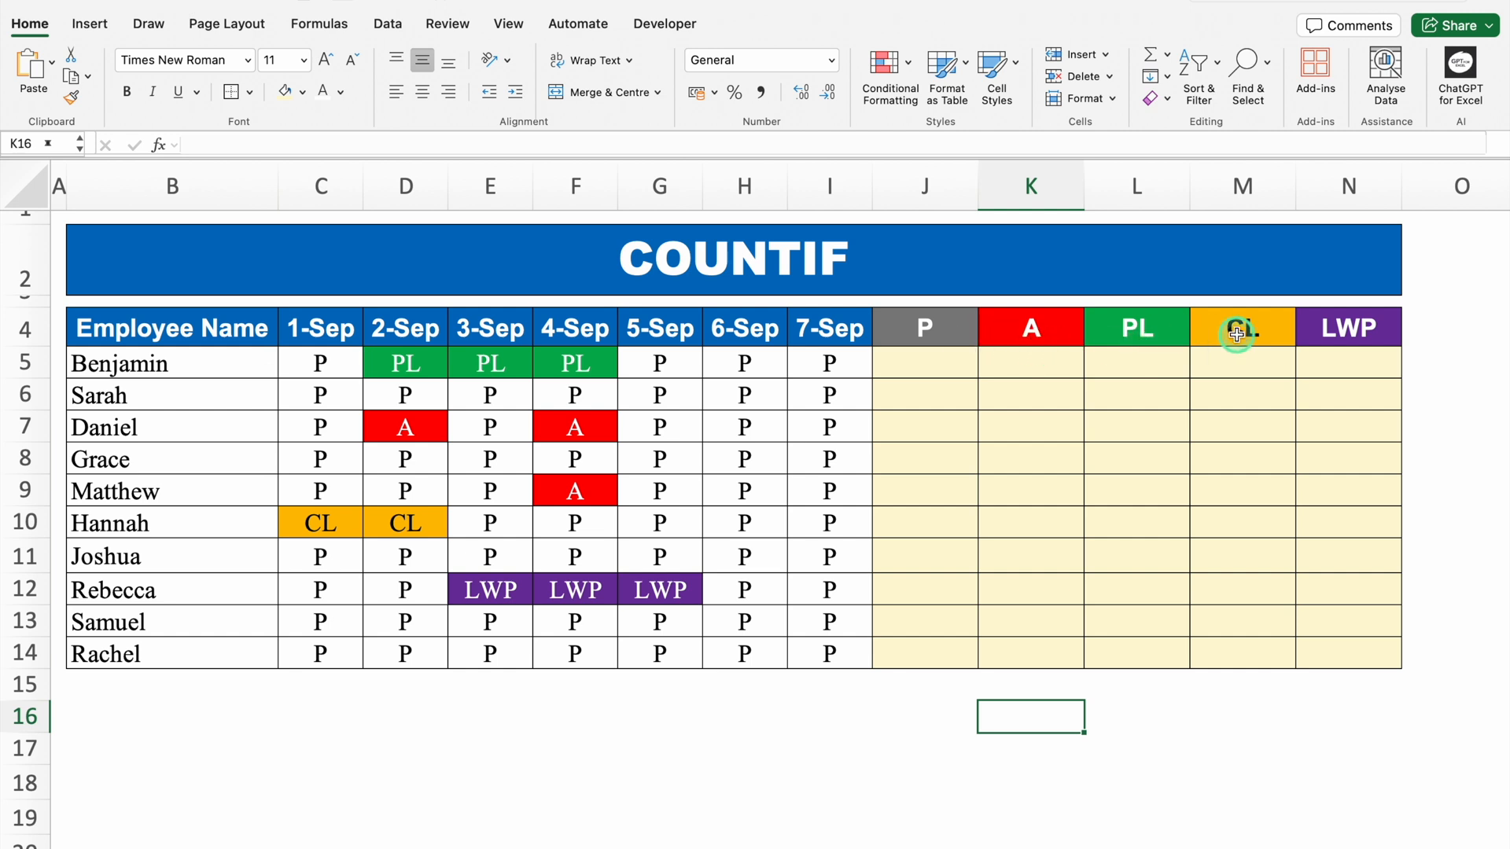
- On the COUNTIF sheet, enter =COUNTIF($C5:$I5,J$4) in J5 to count the first employee's P days
{"action": "left_click", "coordinate": [964, 366]}
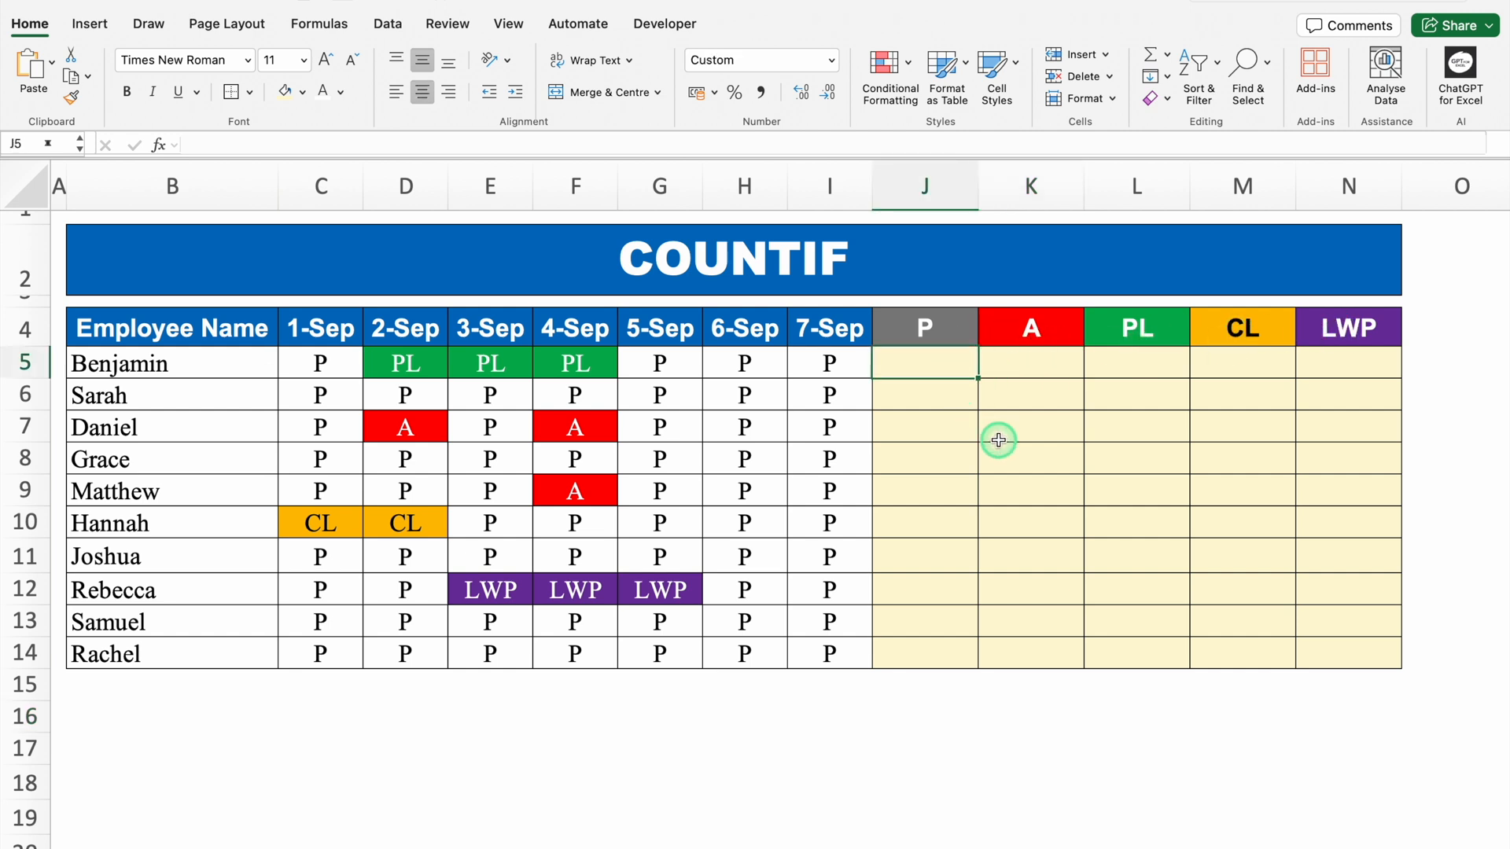
{"action": "type", "text": "="}
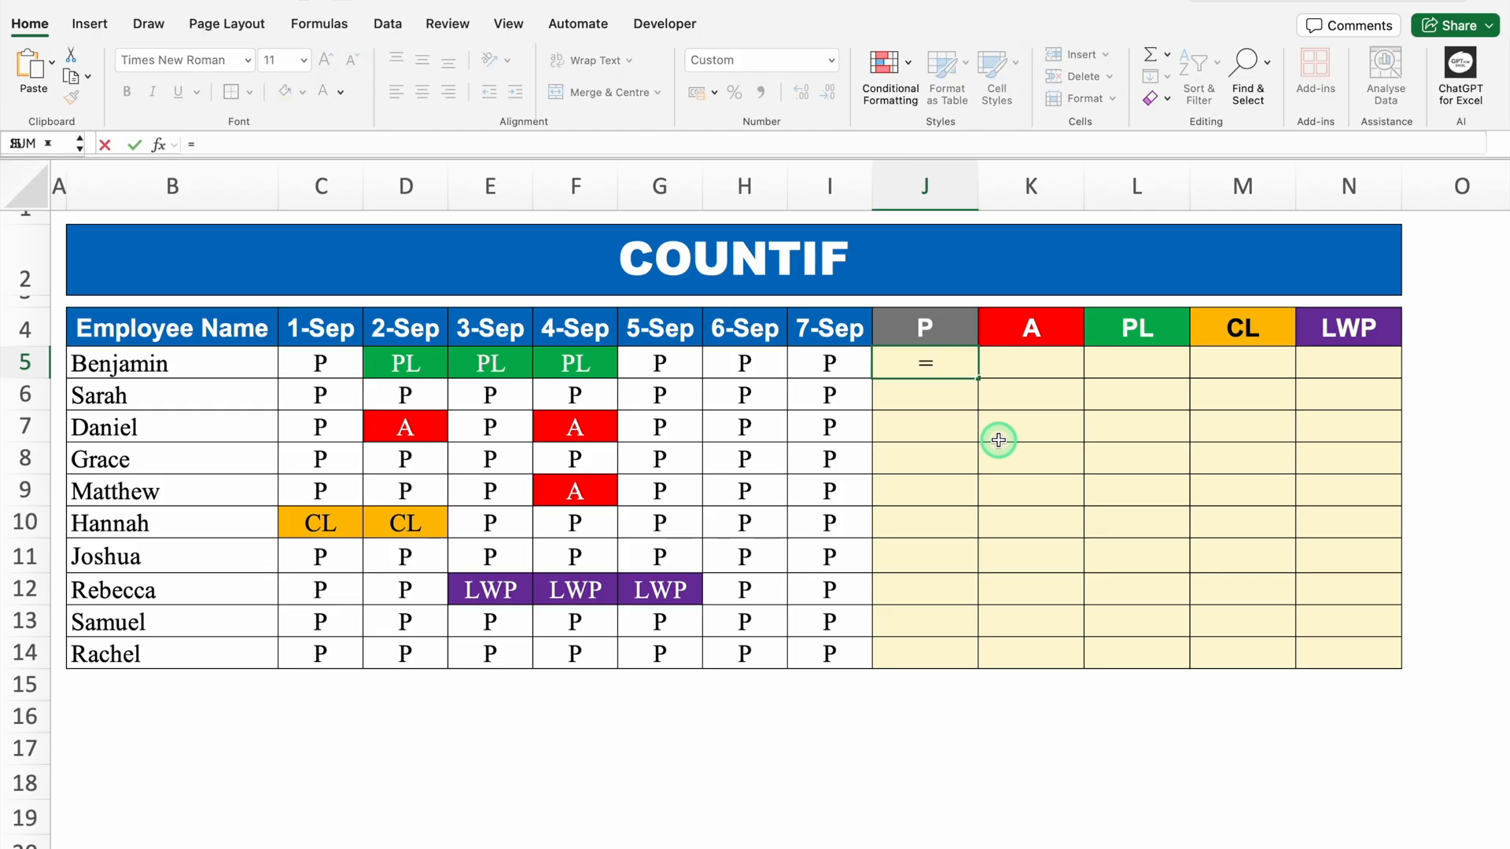
{"action": "type", "text": "COUNTIF("}
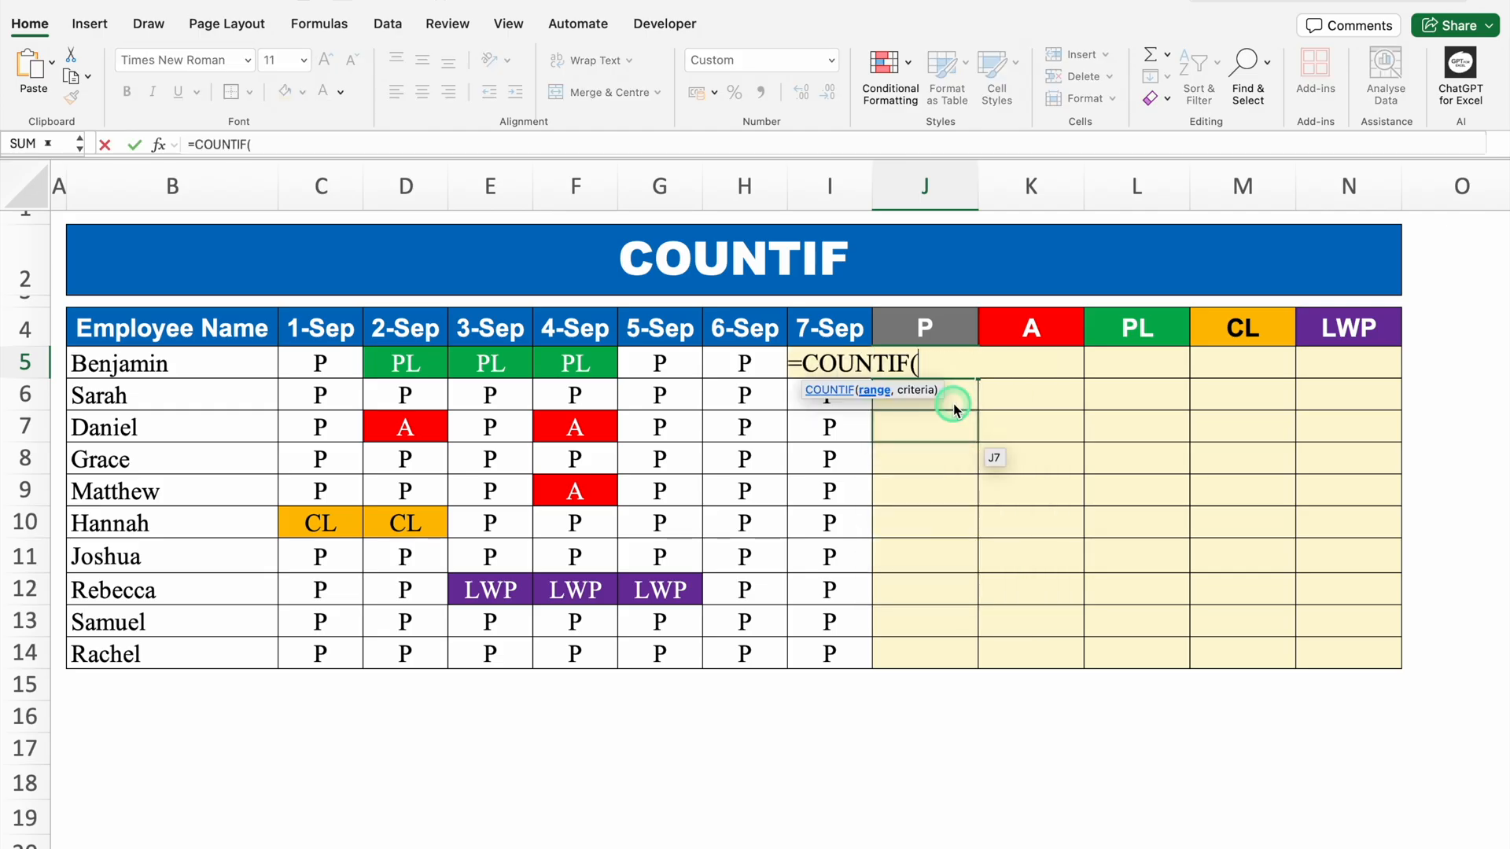
{"action": "left_click_drag", "start_coordinate": [324, 360], "coordinate": [808, 365]}
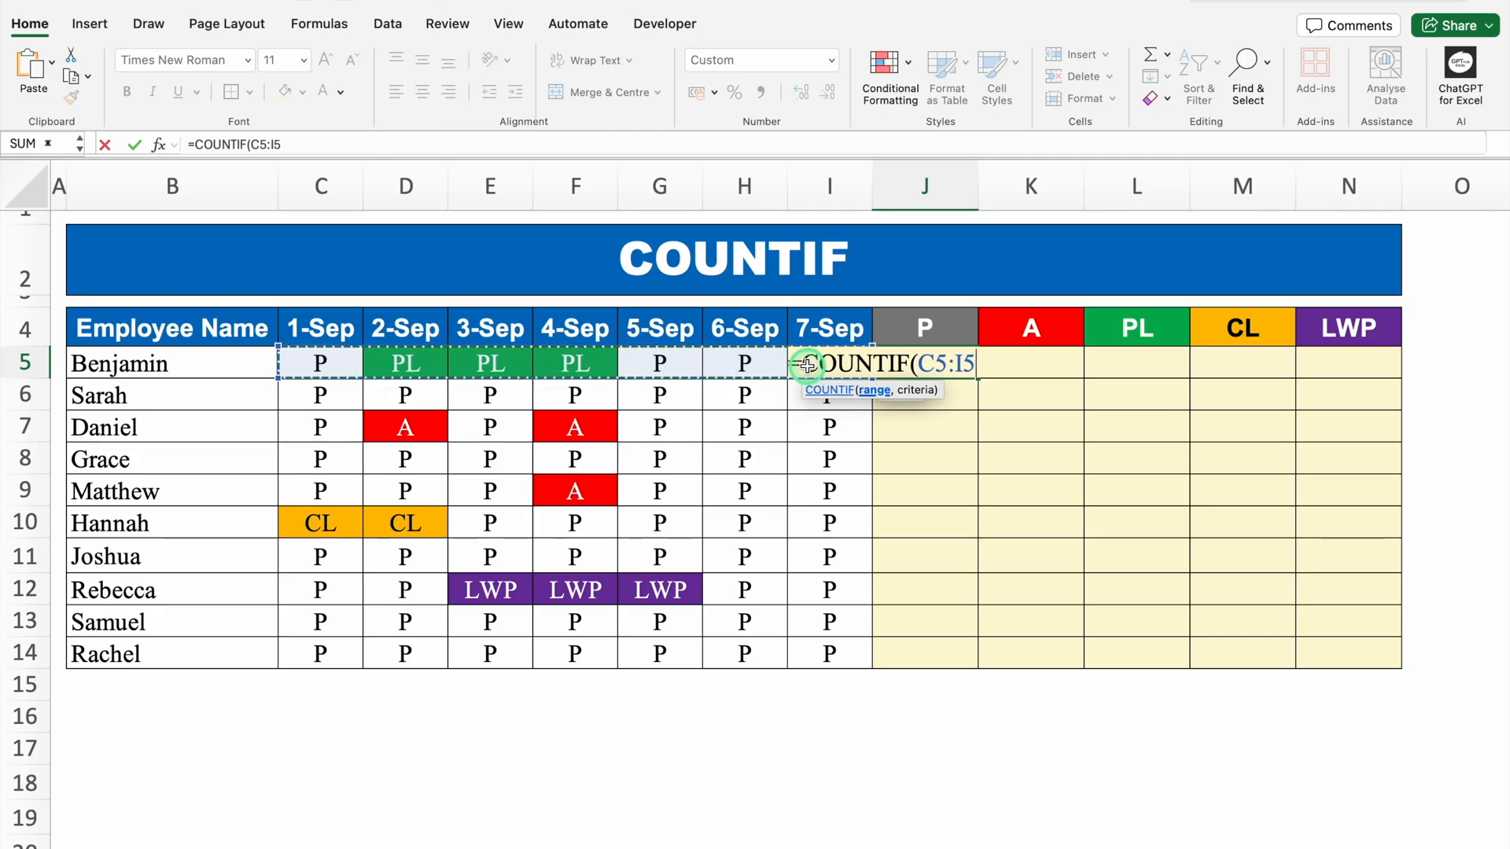
{"action": "key", "text": "F4"}
{"action": "key", "text": "F4"}
{"action": "key", "text": "F4"}
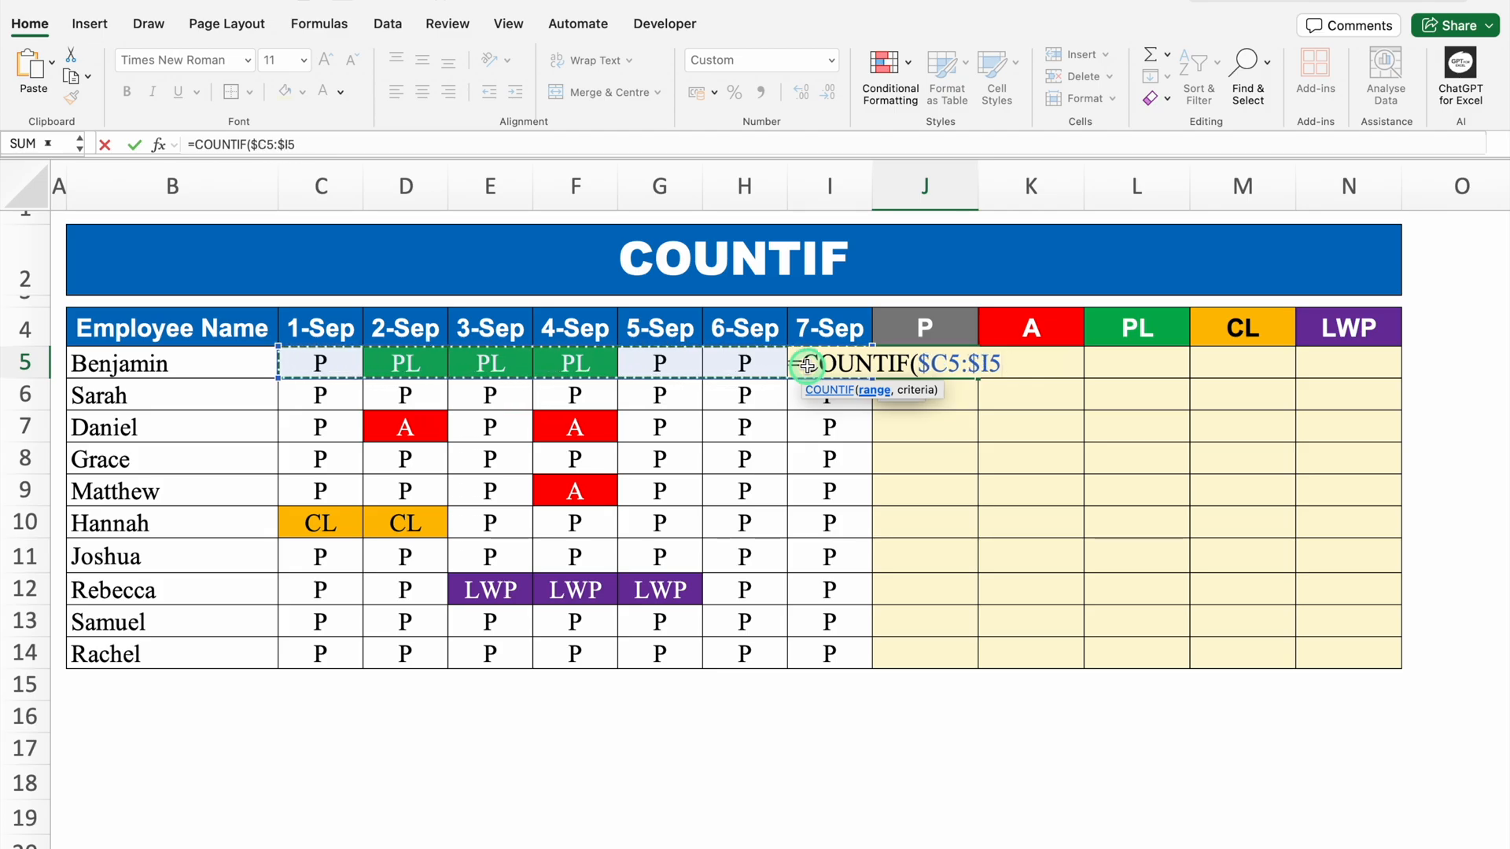
{"action": "type", "text": ","}
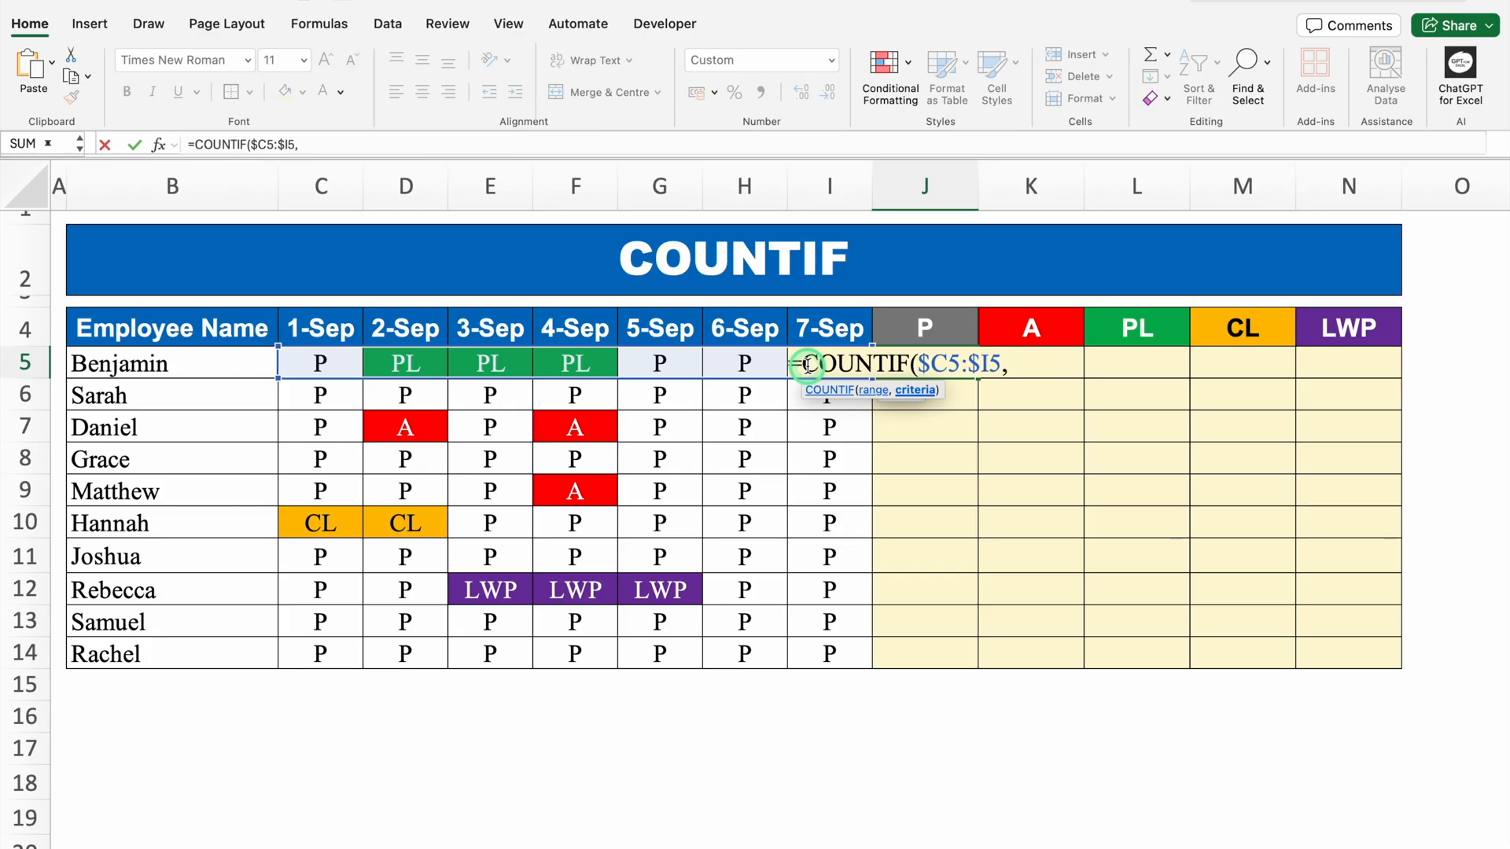
{"action": "left_click", "coordinate": [949, 327]}
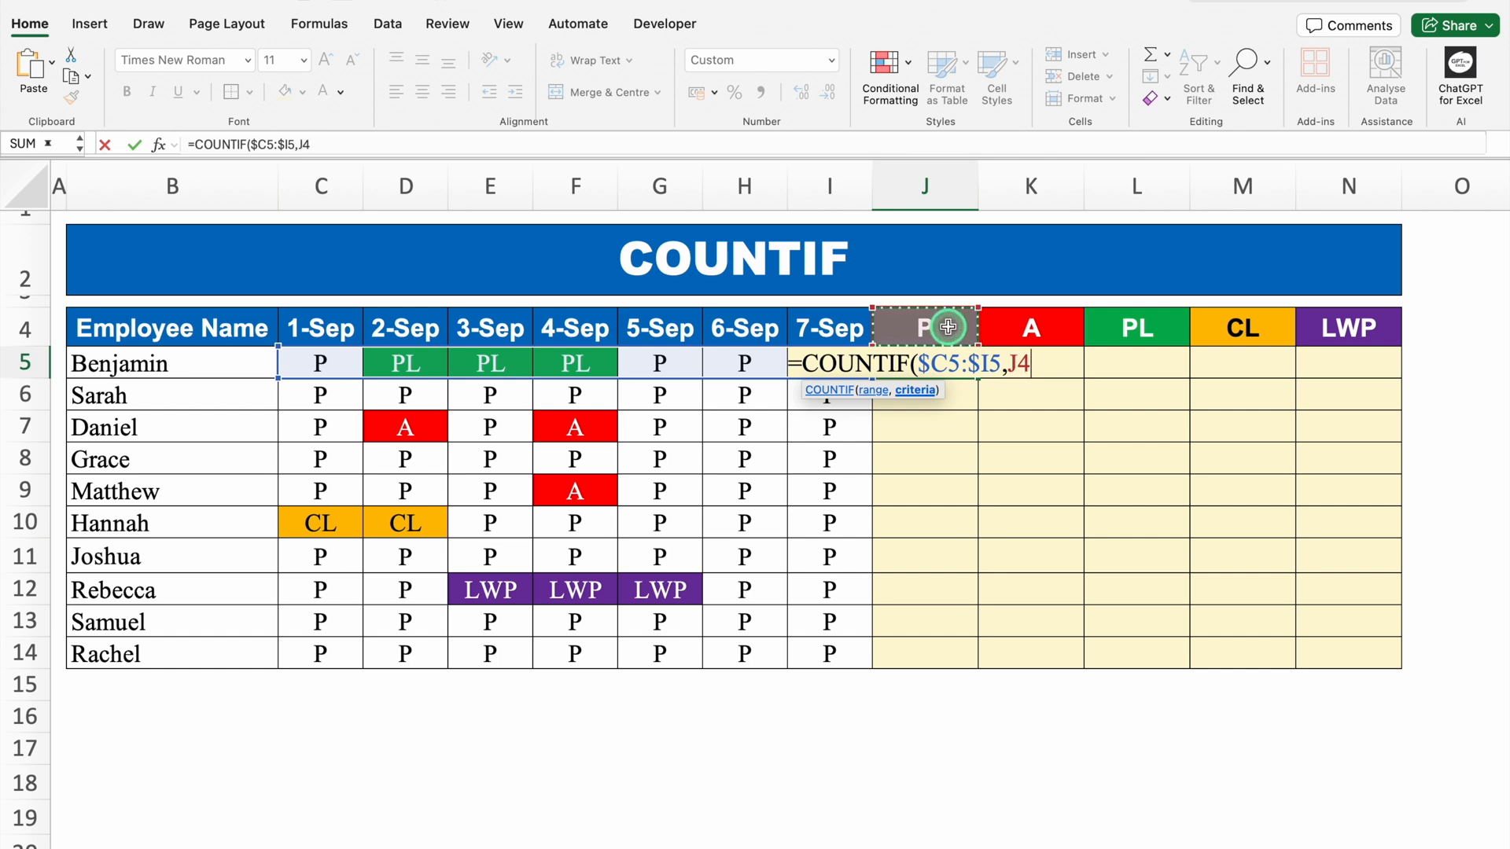
{"action": "key", "text": "F4"}
{"action": "key", "text": "F4"}
{"action": "type", "text": ")"}
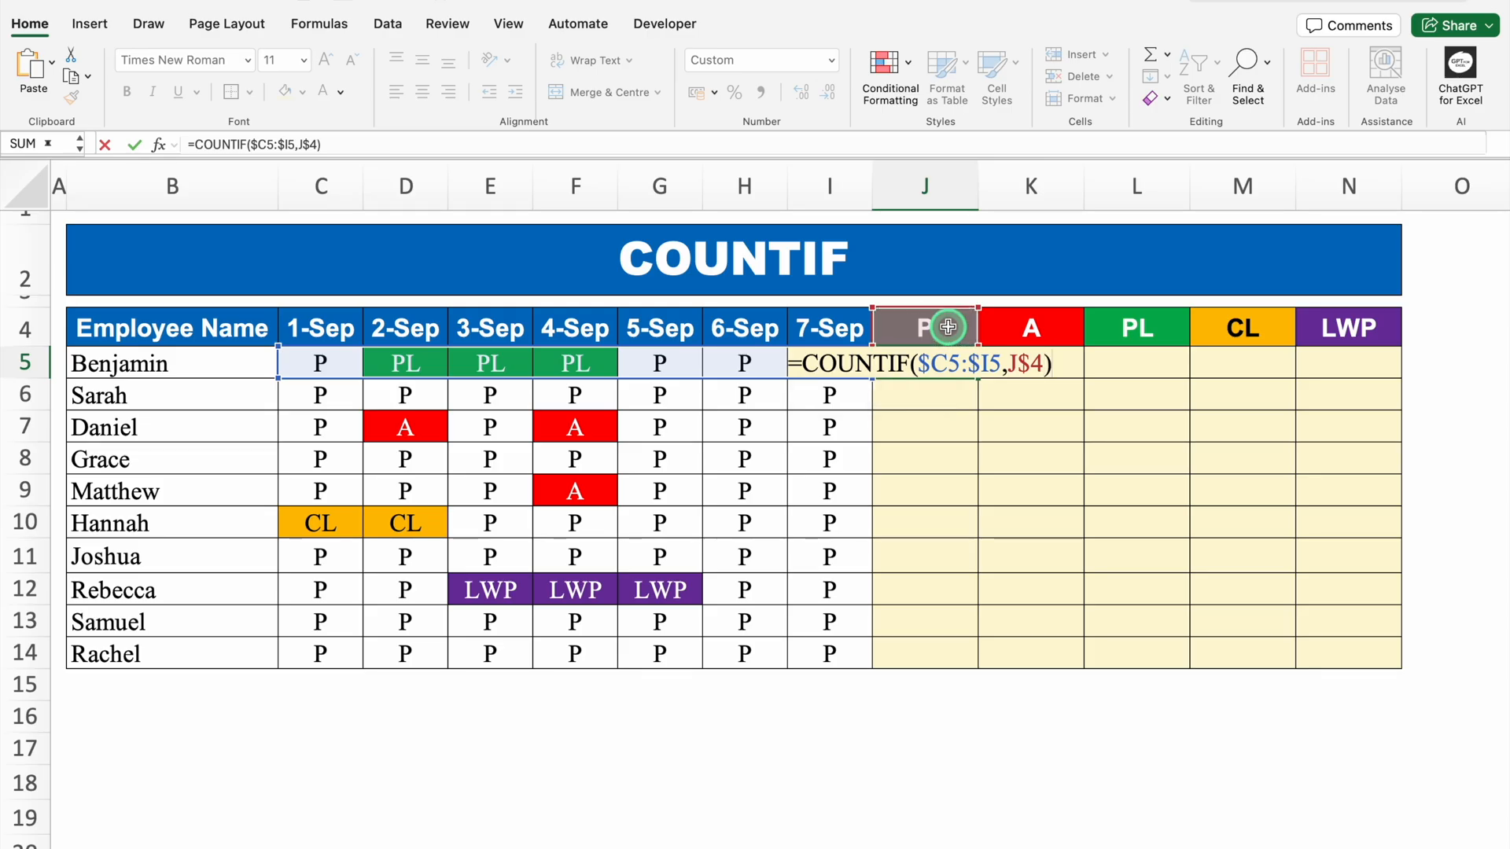
{"action": "key", "text": "Return"}
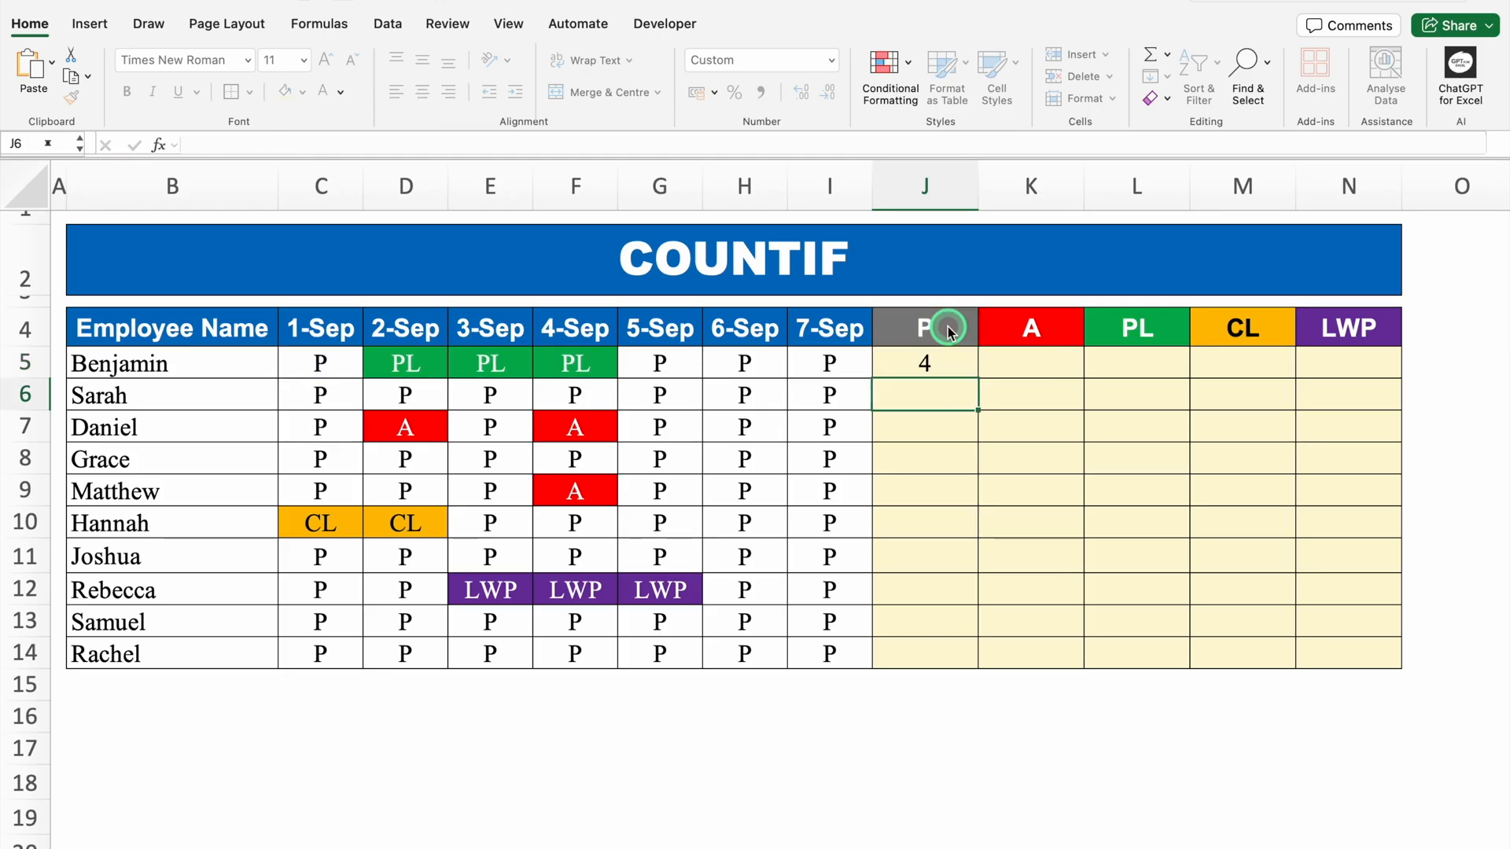
- Clear the first employee's 1-Sep attendance mark in C5 to test the P count
{"action": "left_click", "coordinate": [948, 361]}
{"action": "left_click", "coordinate": [334, 358]}
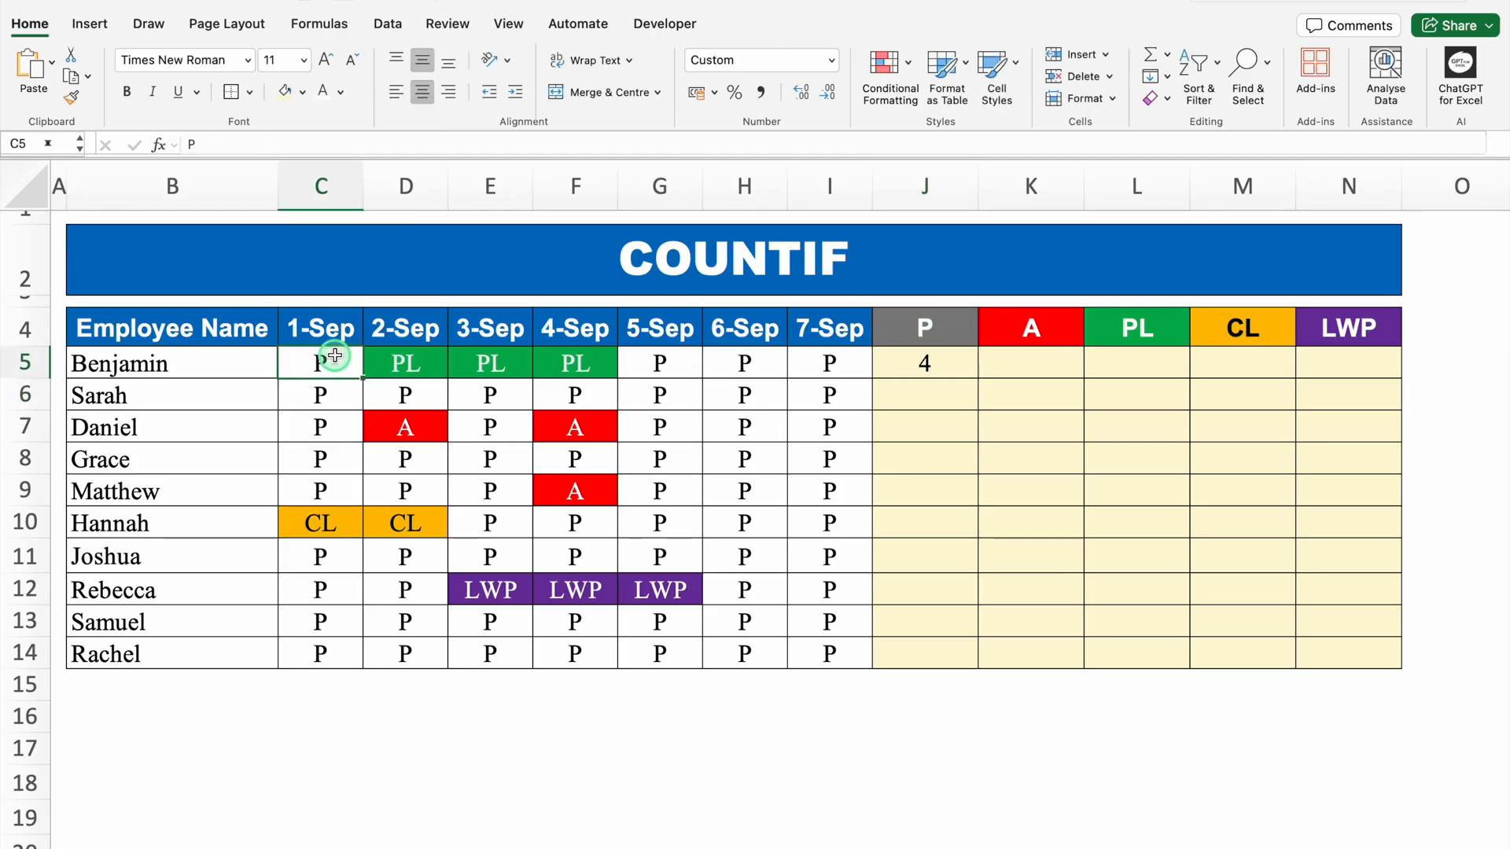
{"action": "key", "text": "Delete"}
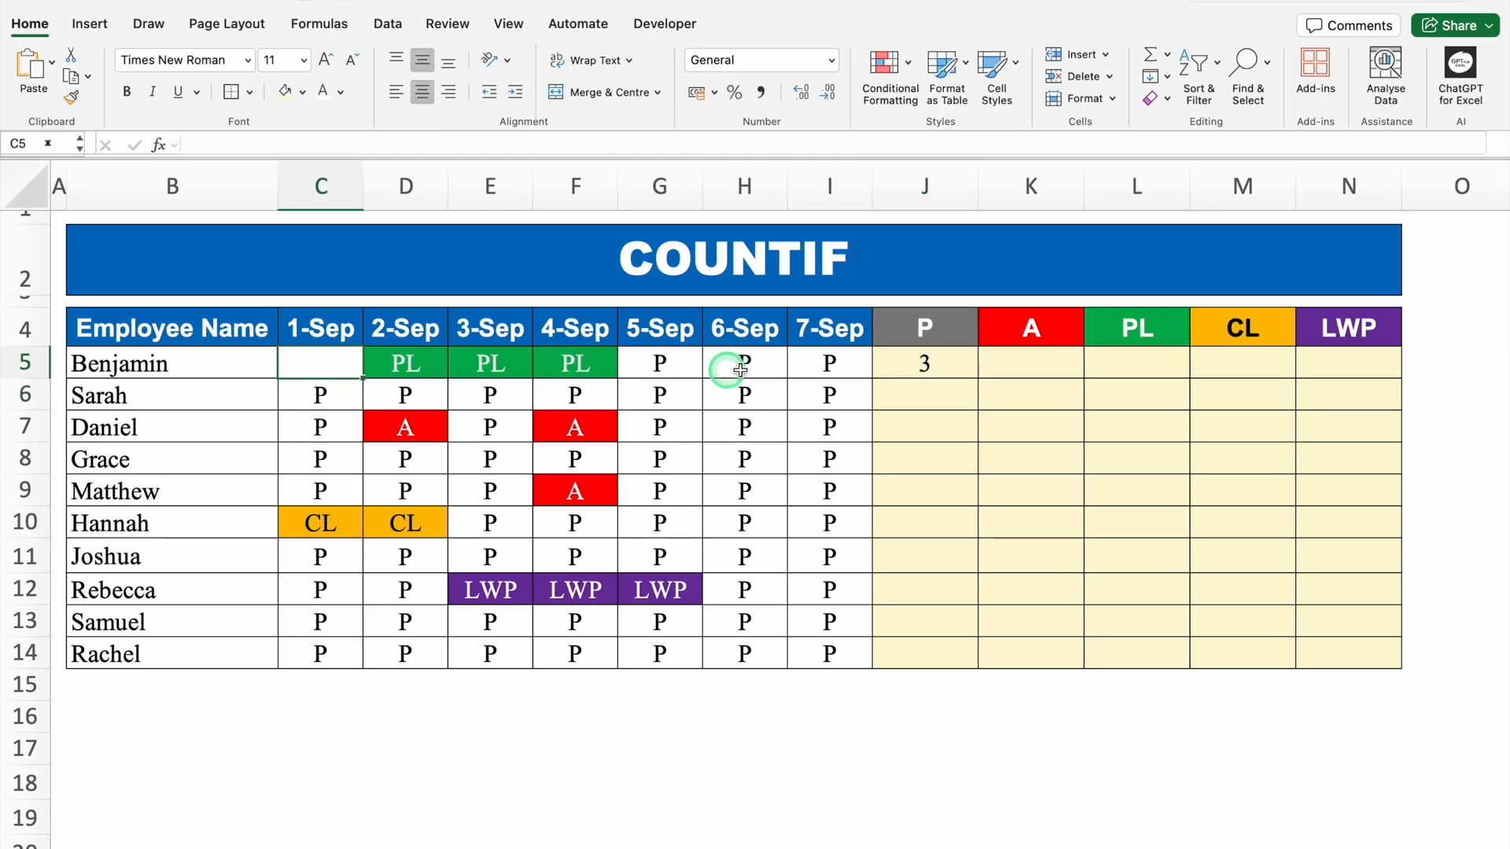
- Fill the J5 COUNTIF formula down to row 14 and across the A, PL, CL and LWP columns
{"action": "left_click", "coordinate": [944, 364]}
{"action": "left_click_drag", "start_coordinate": [977, 378], "coordinate": [976, 664]}
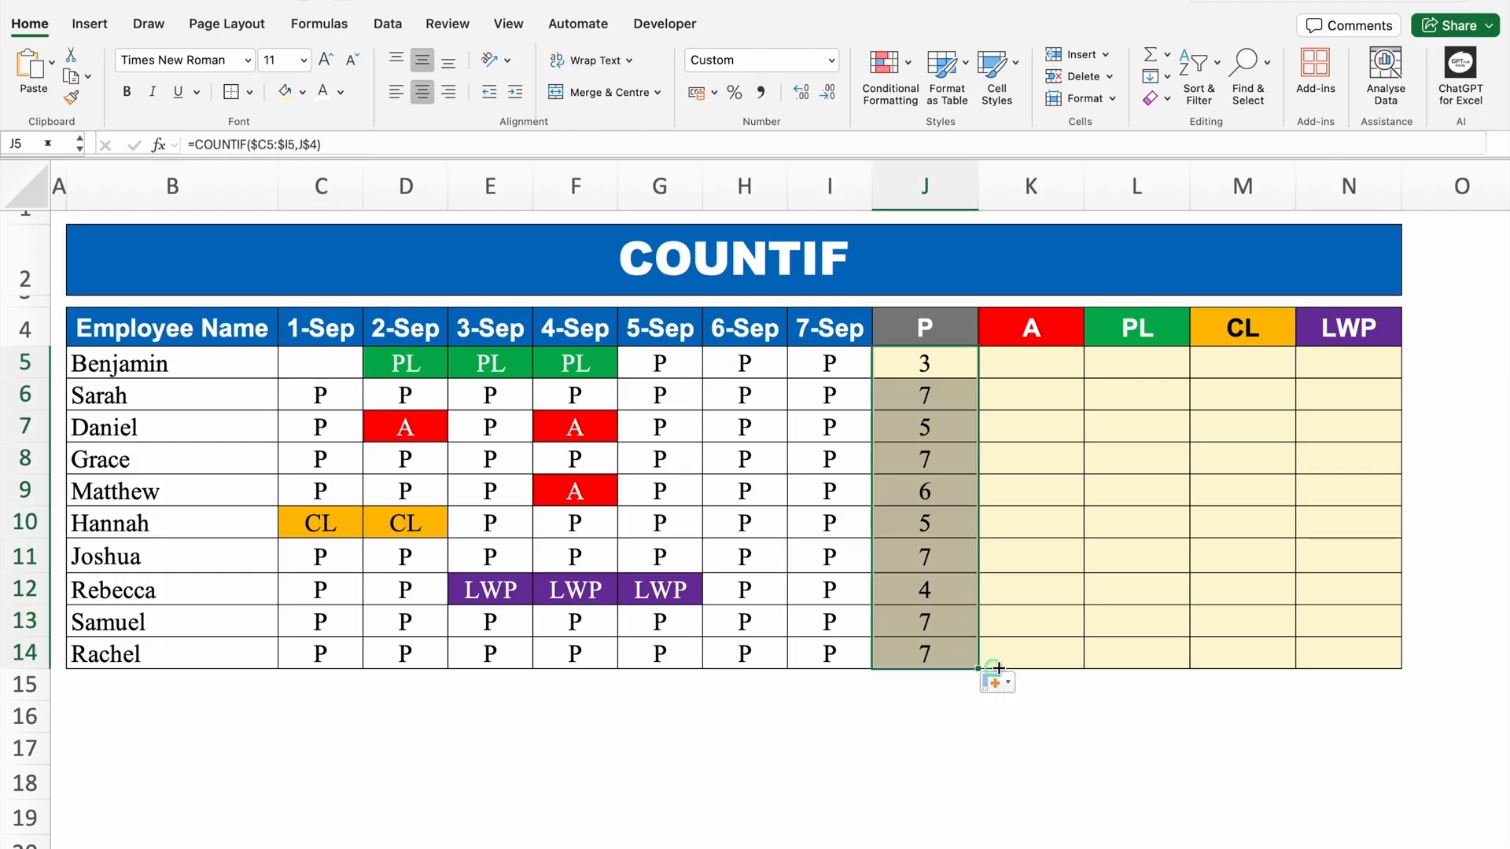
{"action": "left_click_drag", "start_coordinate": [1401, 679], "coordinate": [1401, 679]}
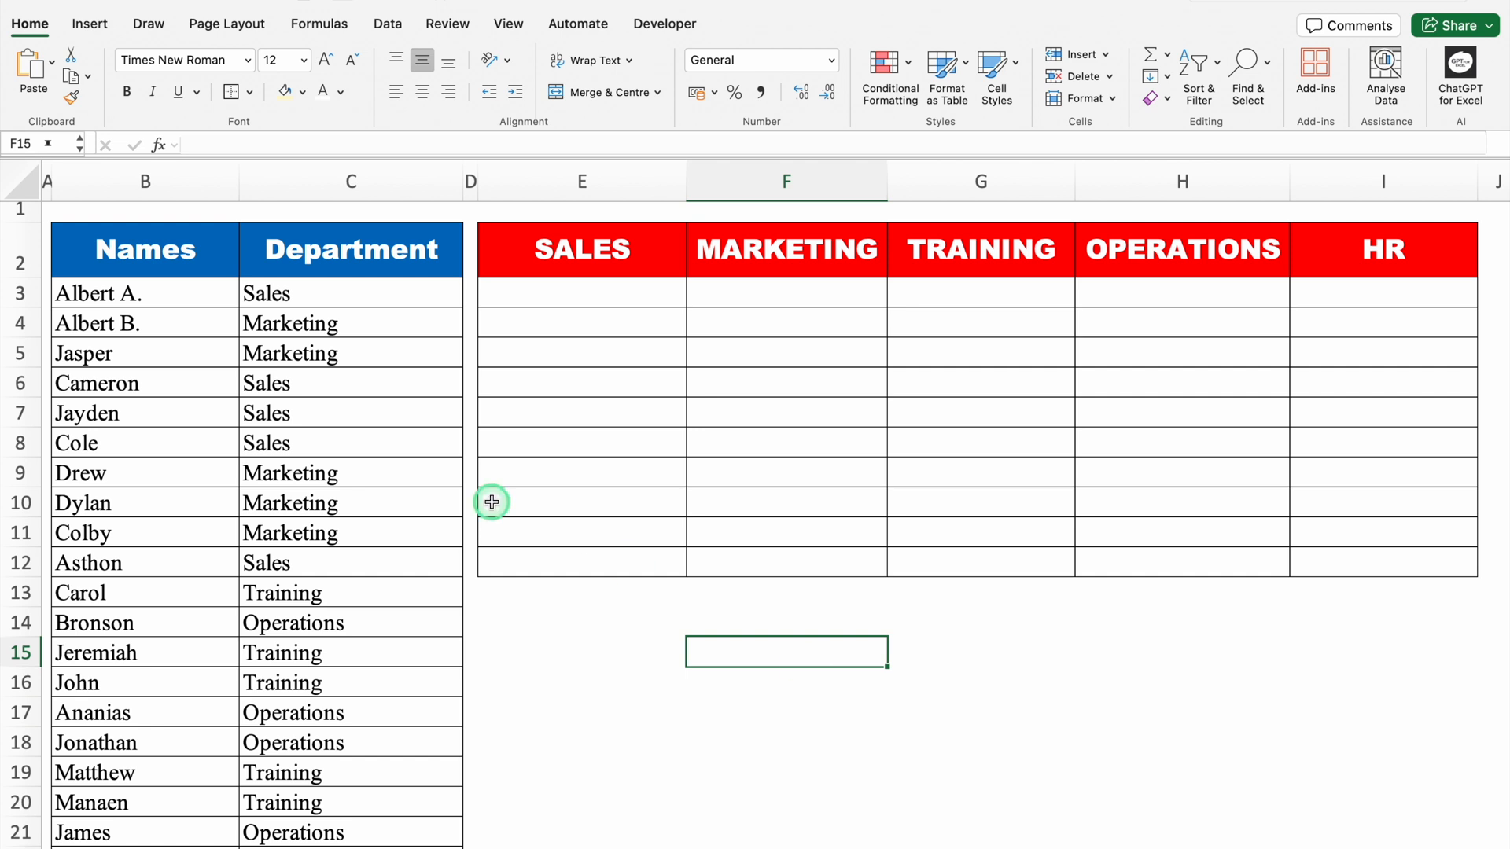
{"action": "left_click", "coordinate": [360, 296]}
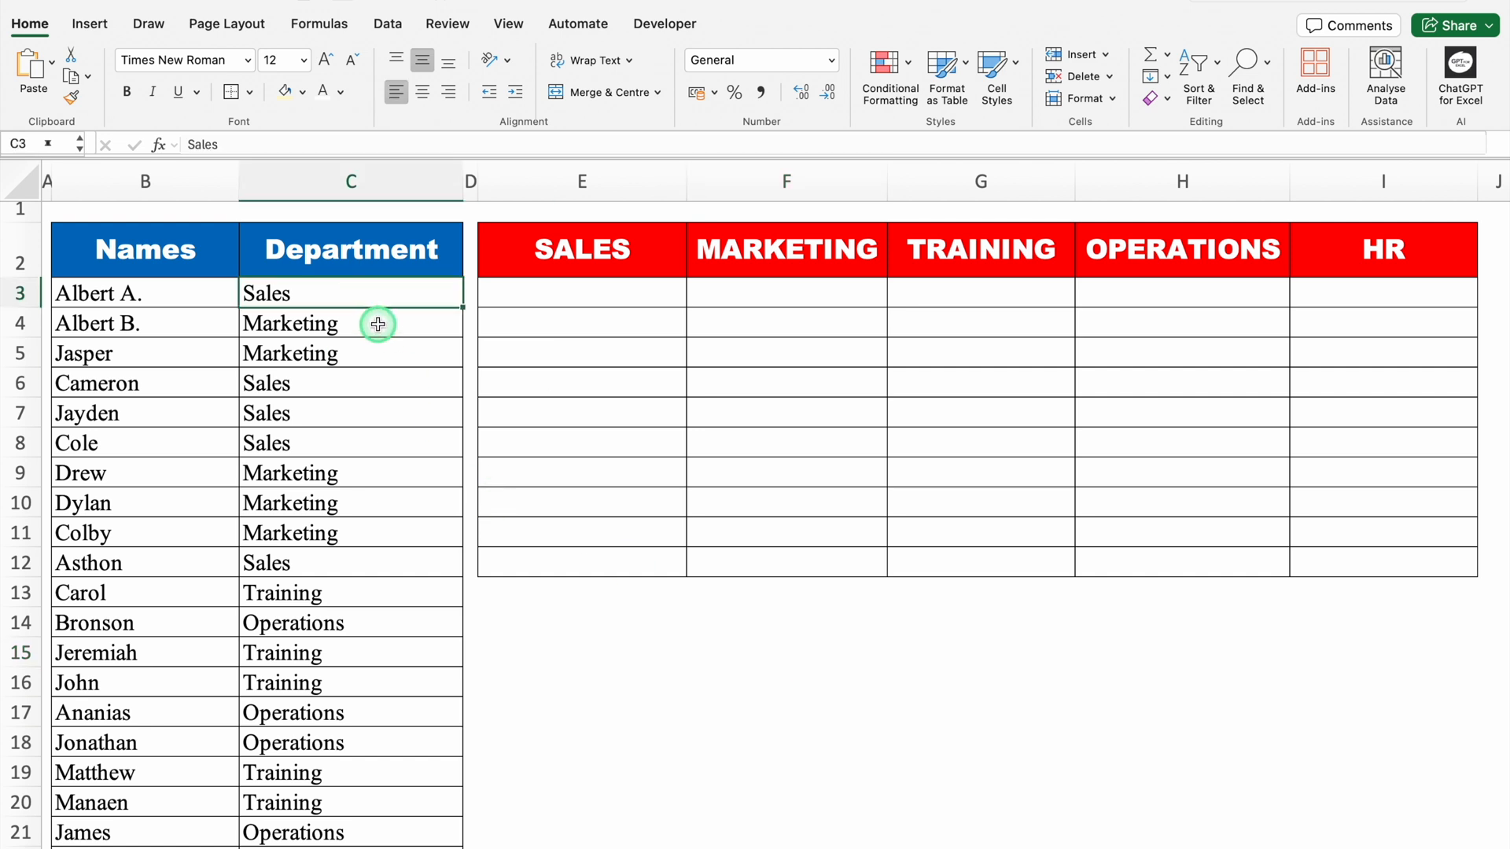
{"action": "left_click", "coordinate": [371, 322]}
{"action": "left_click", "coordinate": [344, 382]}
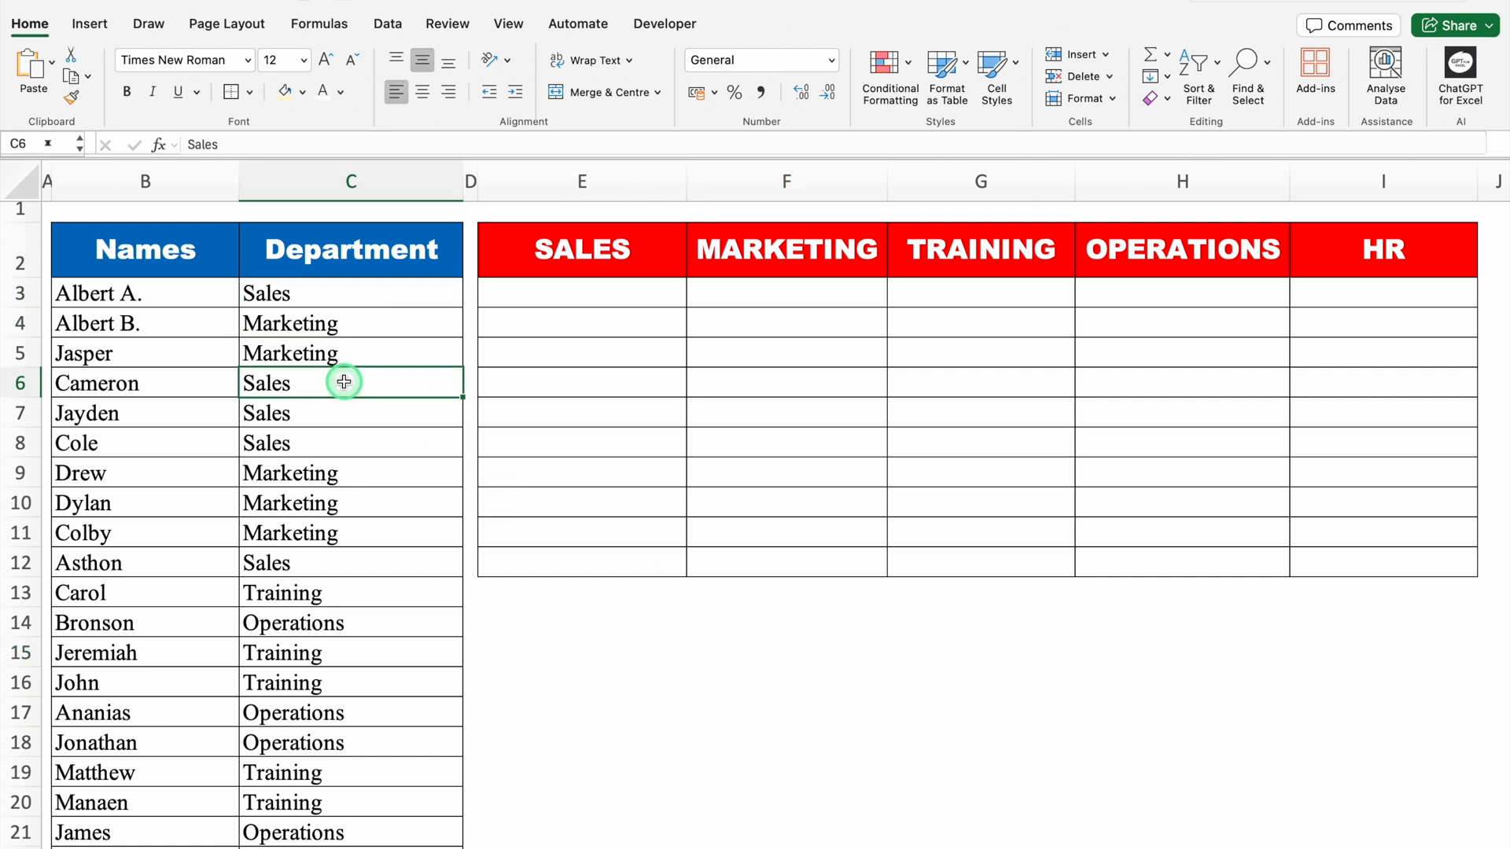
{"action": "left_click", "coordinate": [328, 546]}
{"action": "left_click", "coordinate": [327, 557]}
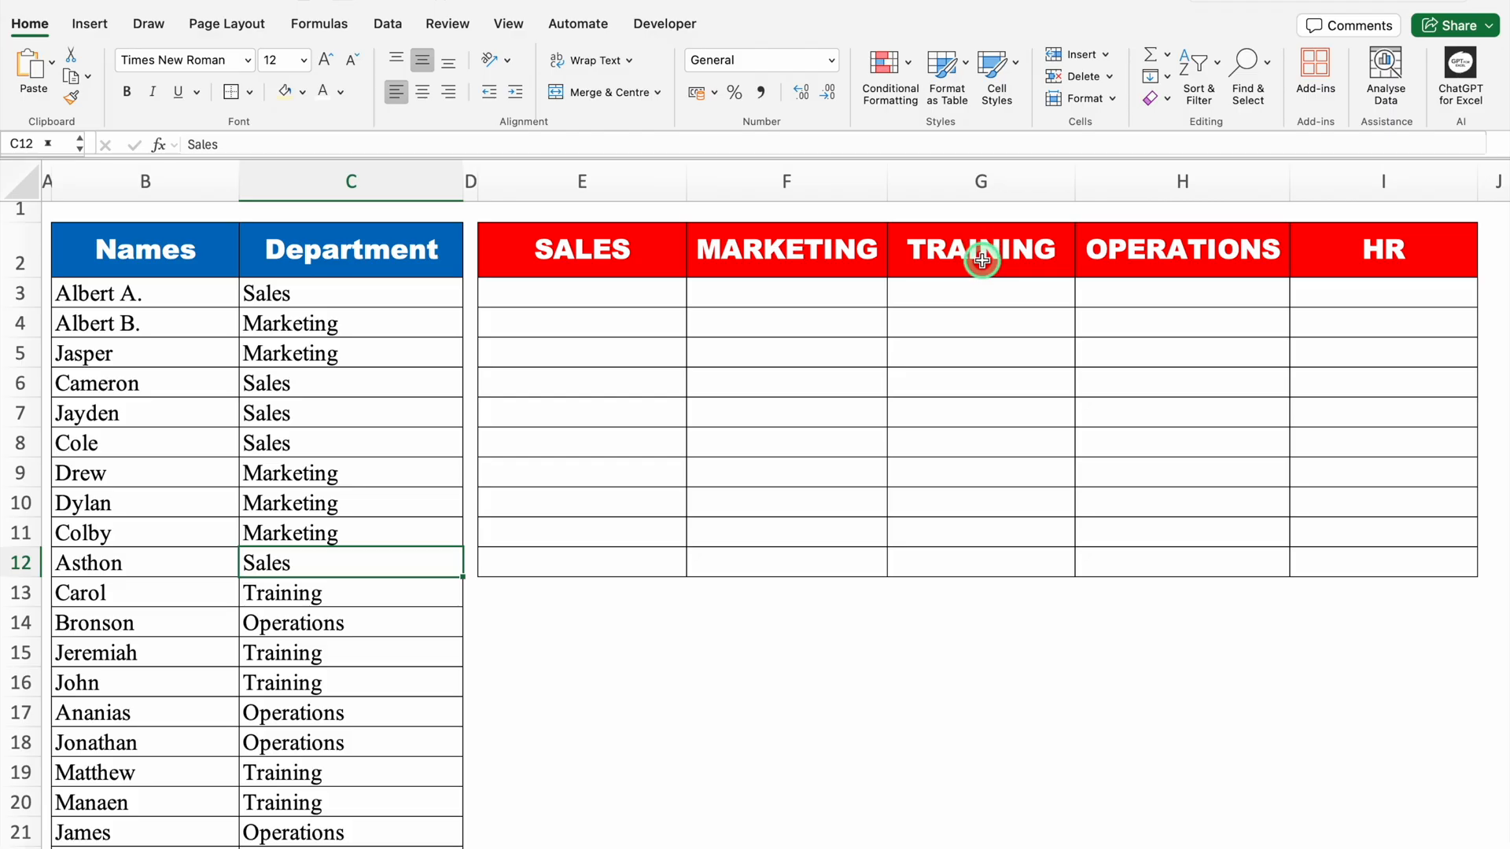
- Enter =FILTER($B:$B,$C:$C=E2) in E3 to list the names belonging to the SALES department
{"action": "left_click", "coordinate": [642, 306]}
{"action": "type", "text": "=FIL"}
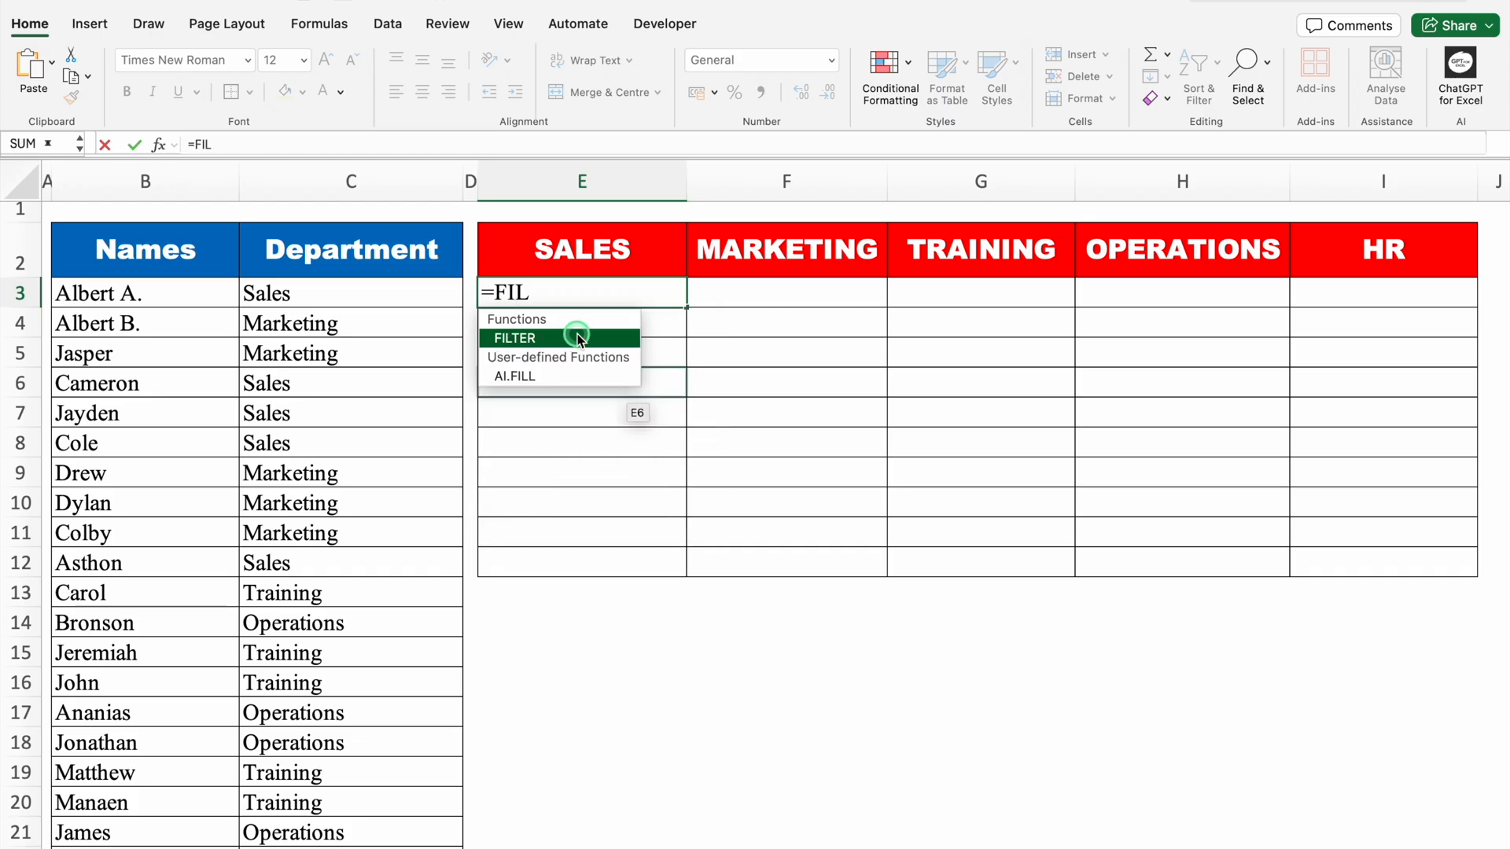
{"action": "double_click", "coordinate": [578, 337]}
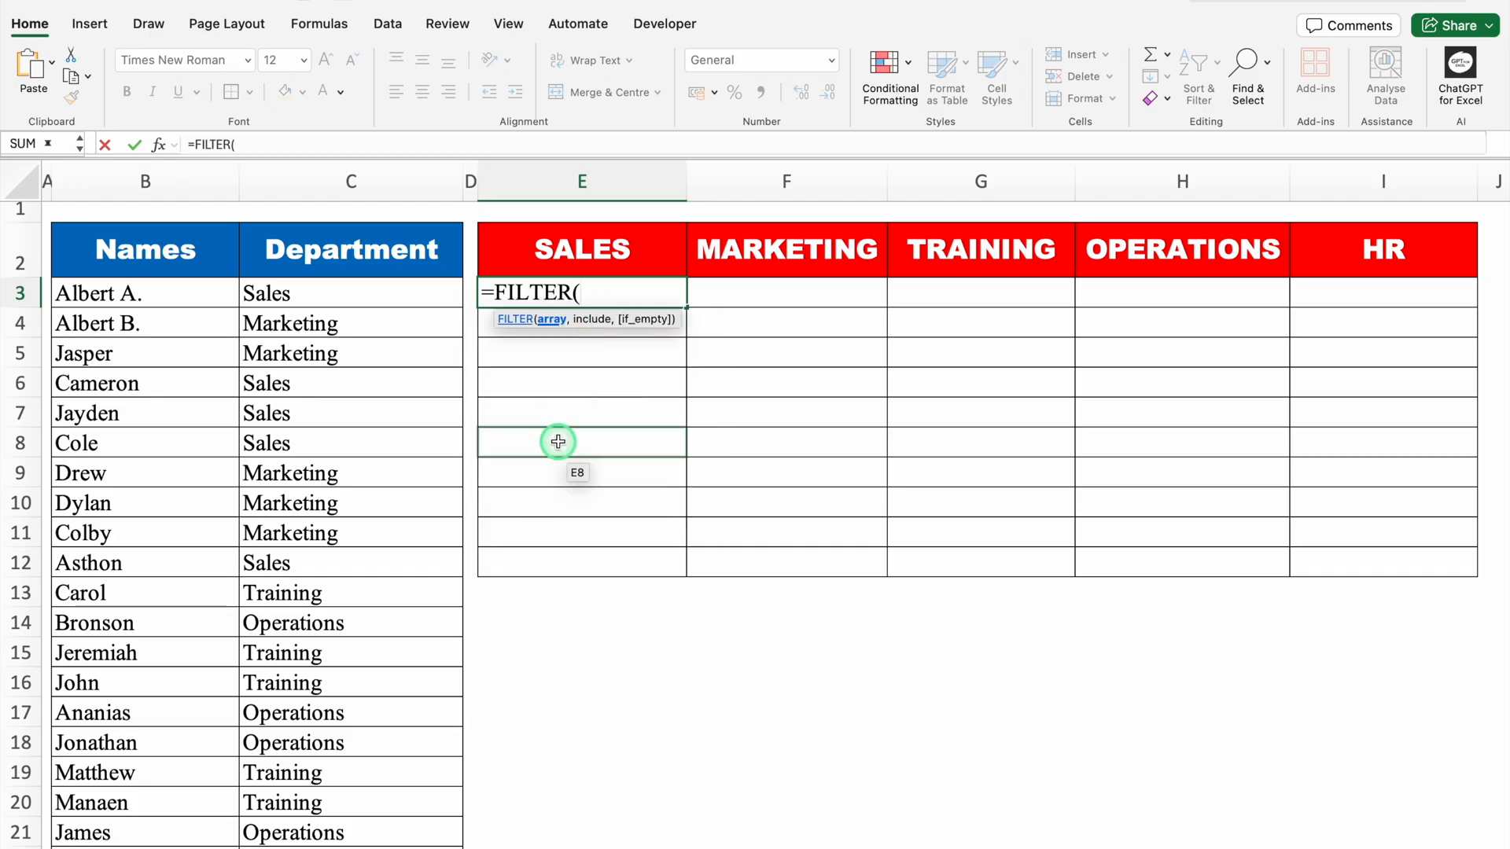
{"action": "left_click", "coordinate": [128, 177]}
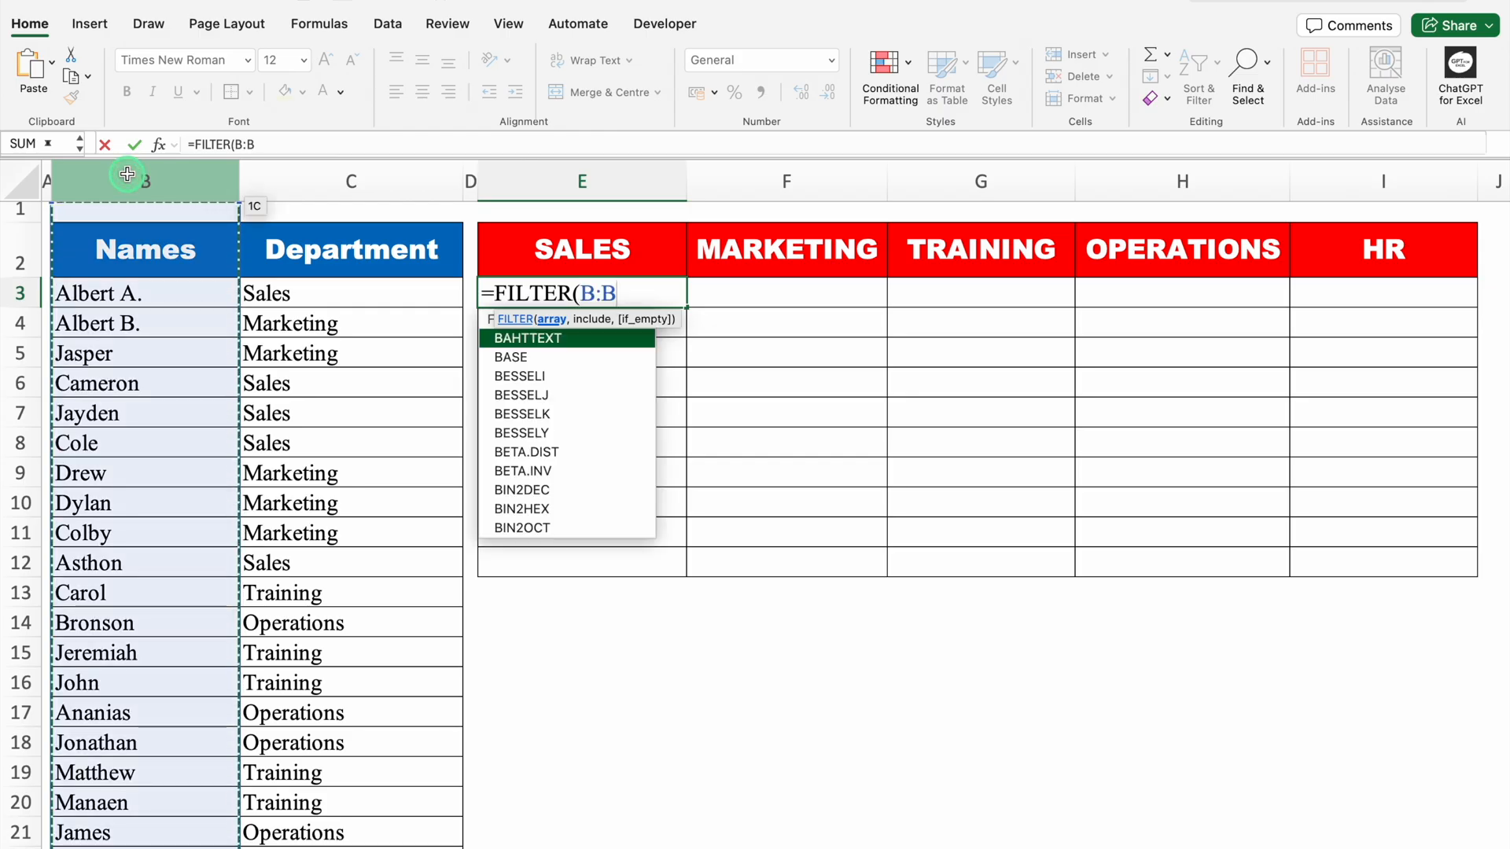
{"action": "key", "text": "F4"}
{"action": "type", "text": ","}
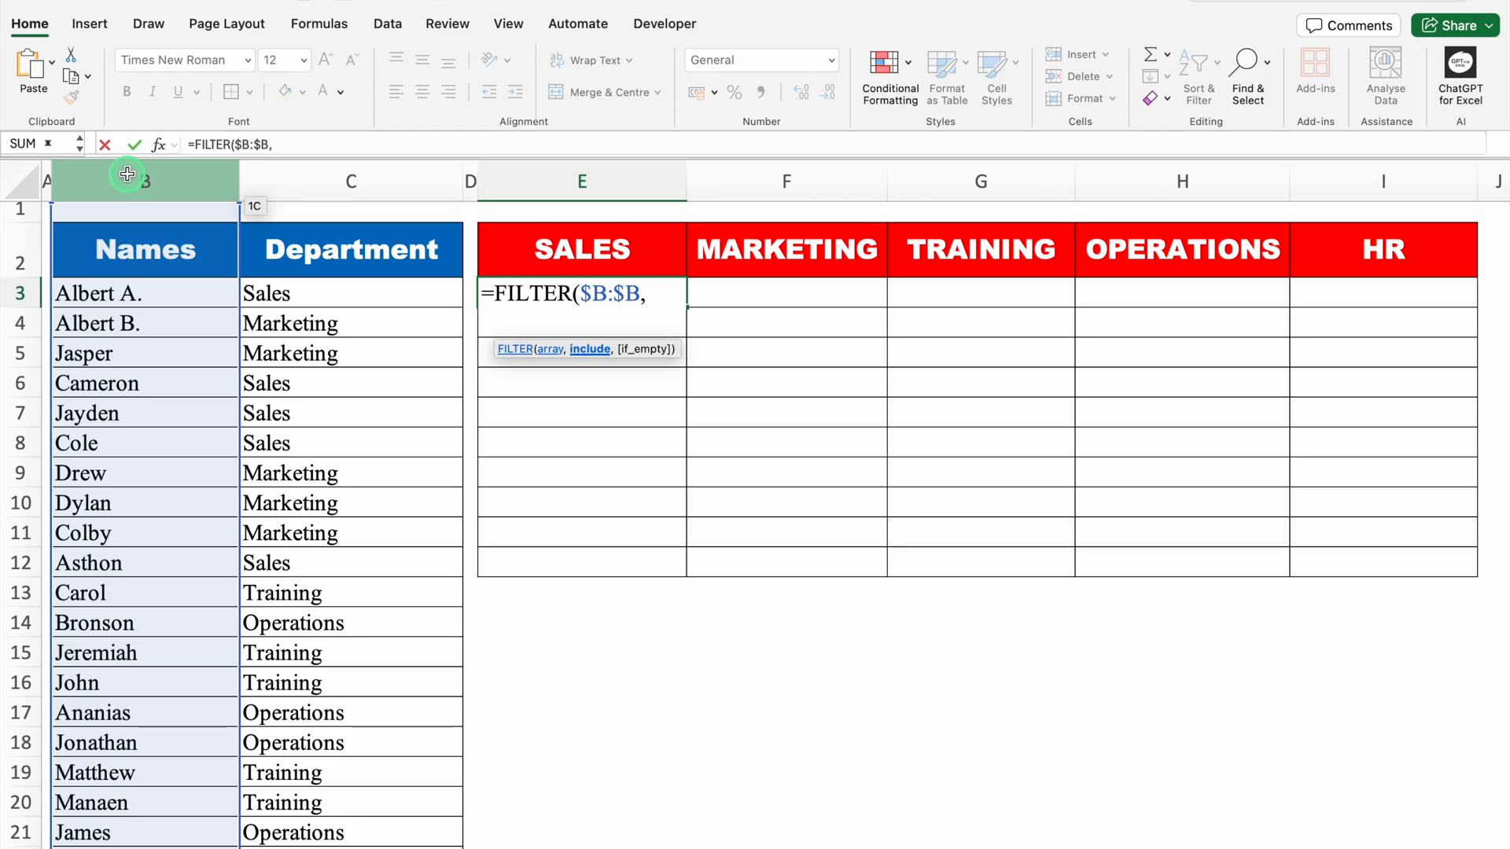
{"action": "left_click", "coordinate": [328, 175]}
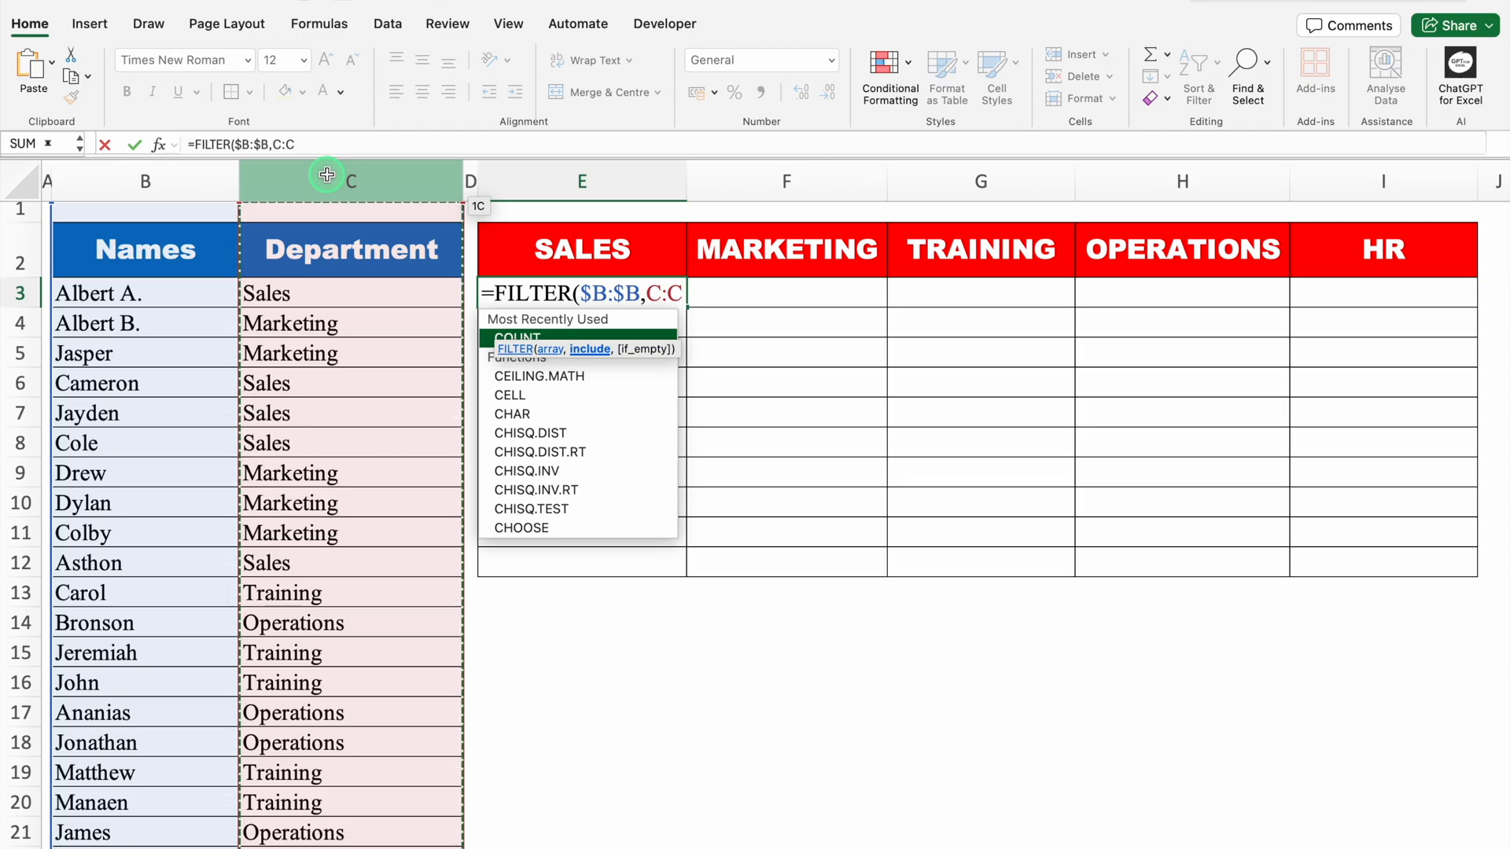
{"action": "key", "text": "F4"}
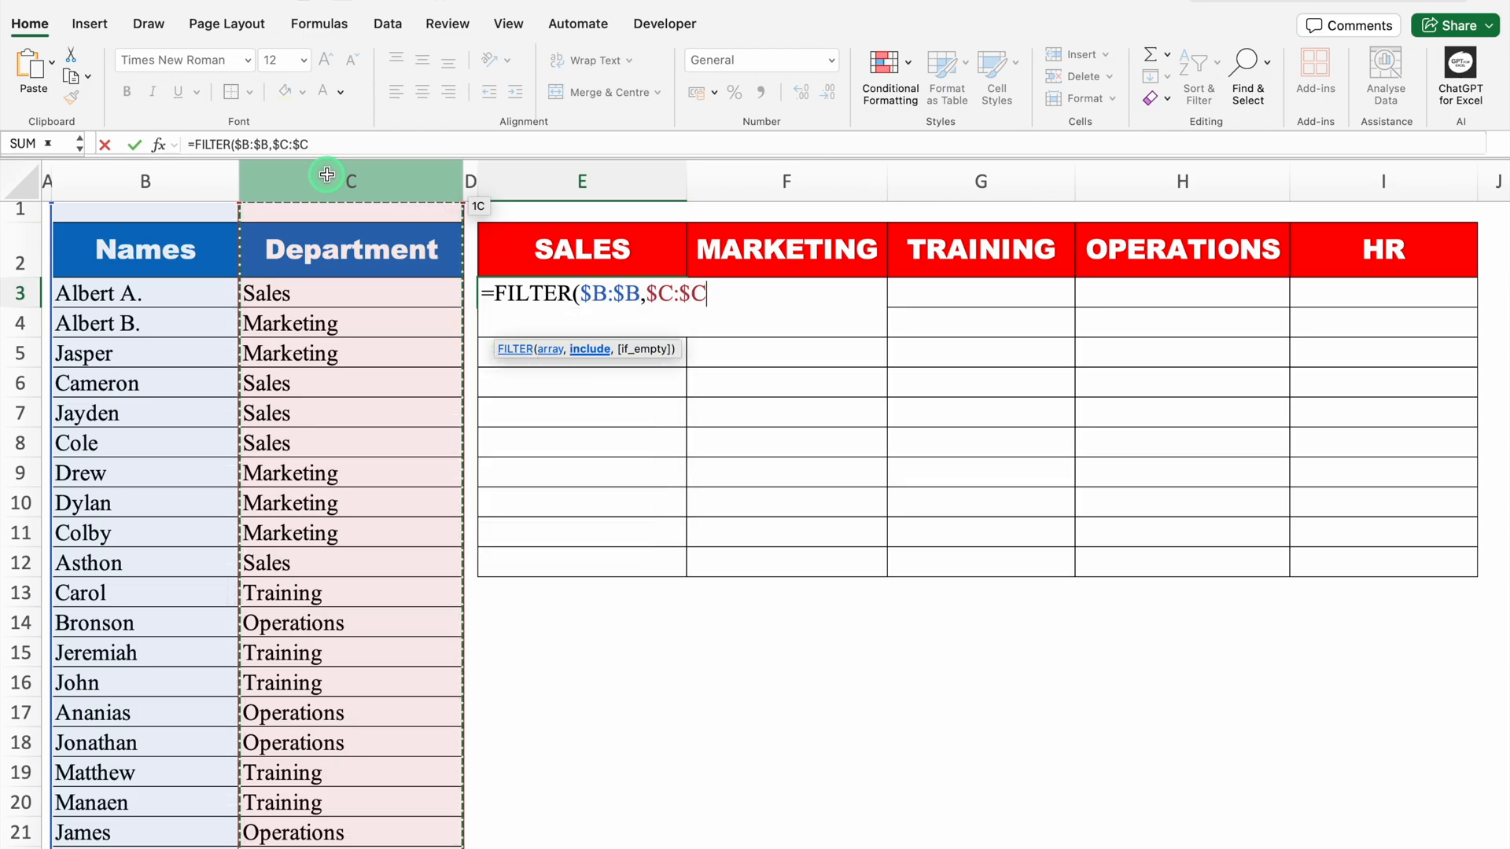
{"action": "type", "text": "="}
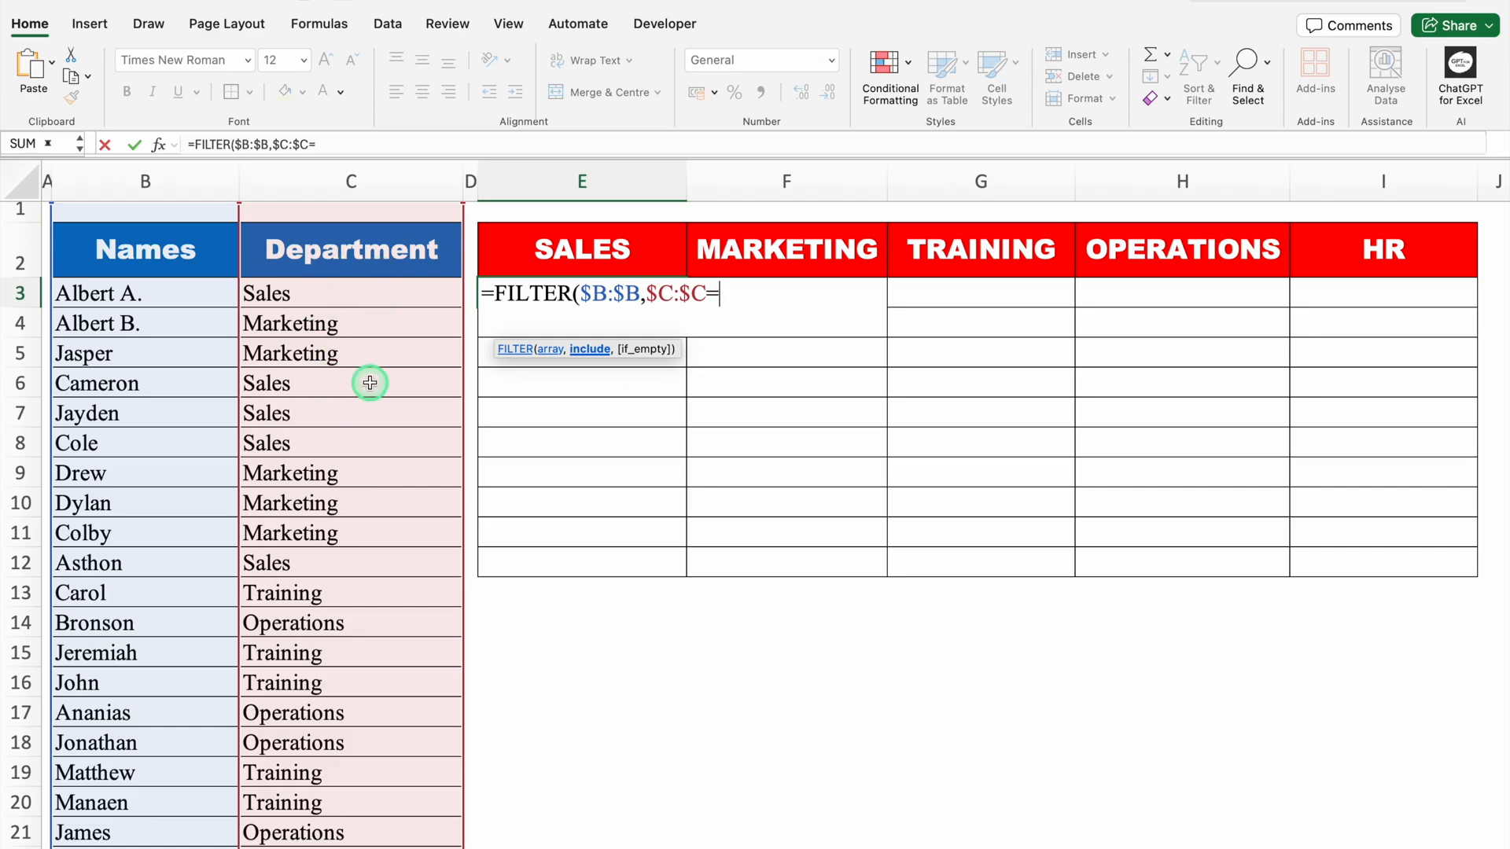
{"action": "left_click", "coordinate": [583, 246]}
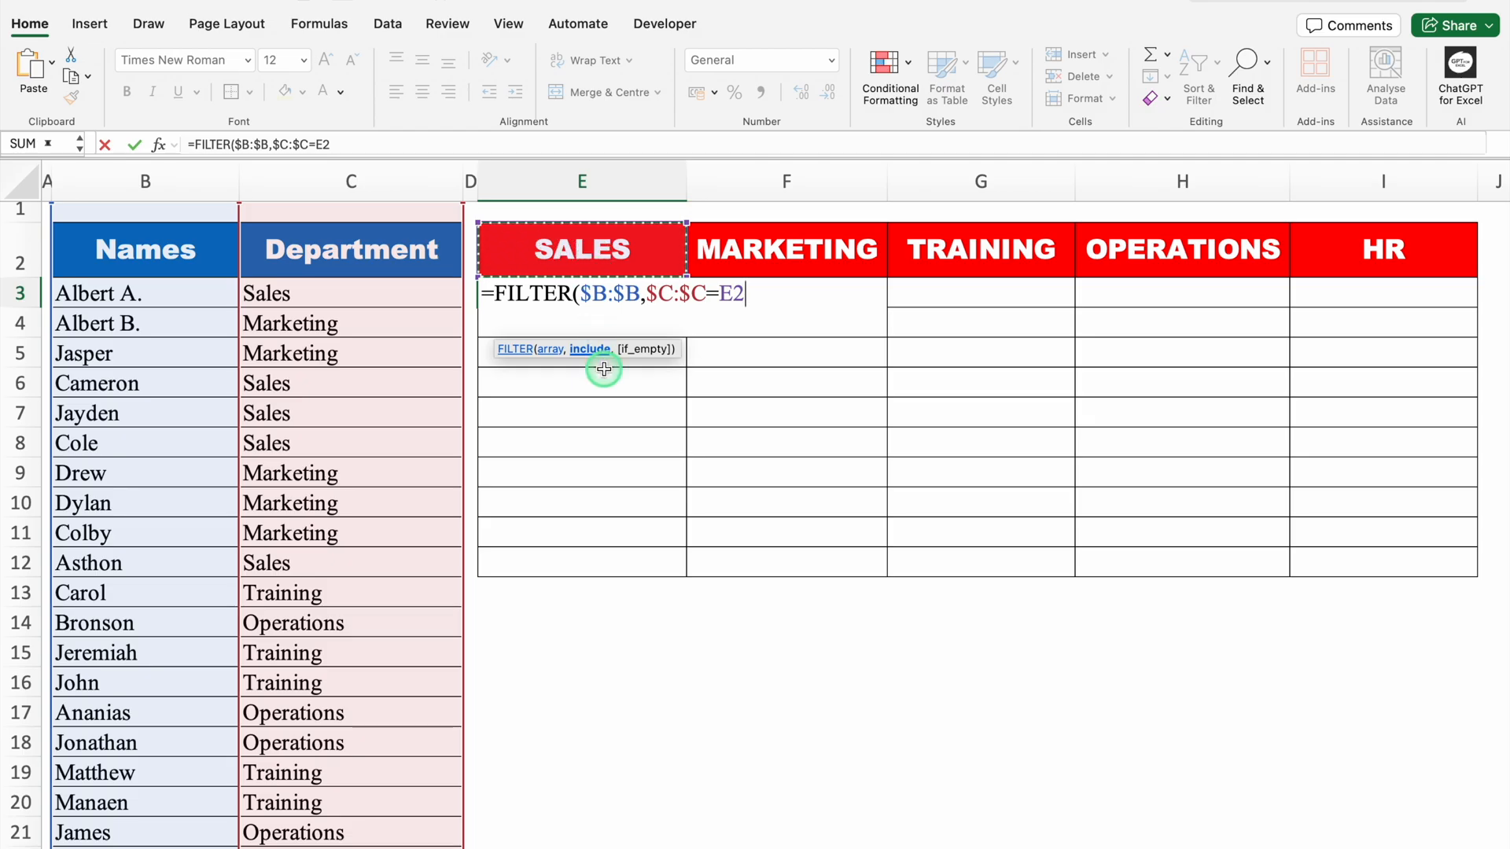
{"action": "type", "text": ")"}
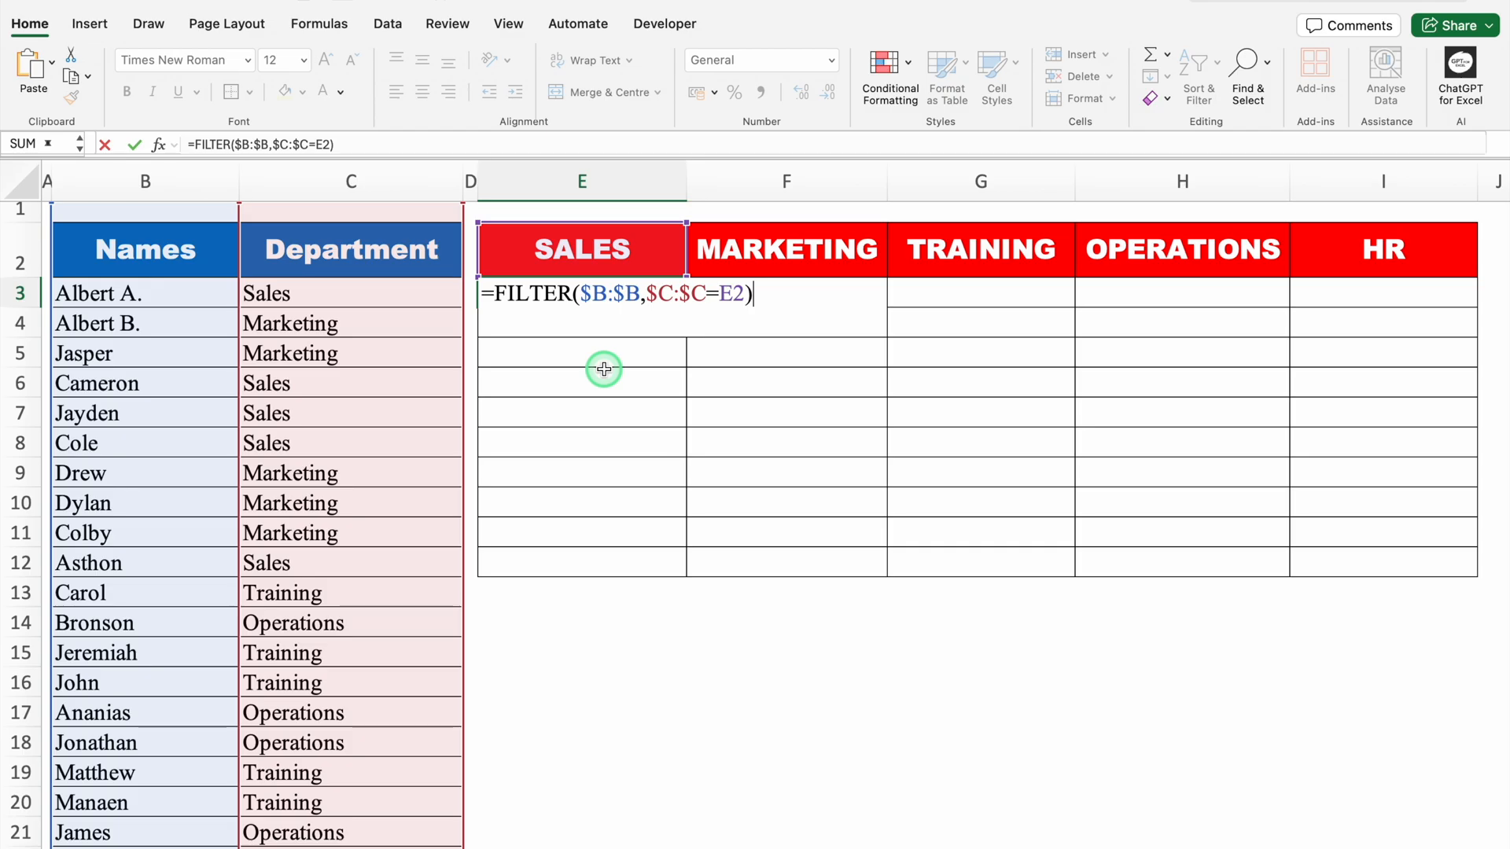
{"action": "key", "text": "Return"}
- Fill the E3 FILTER formula across row 3 to the MARKETING, TRAINING, OPERATIONS and HR columns
{"action": "left_click", "coordinate": [619, 290]}
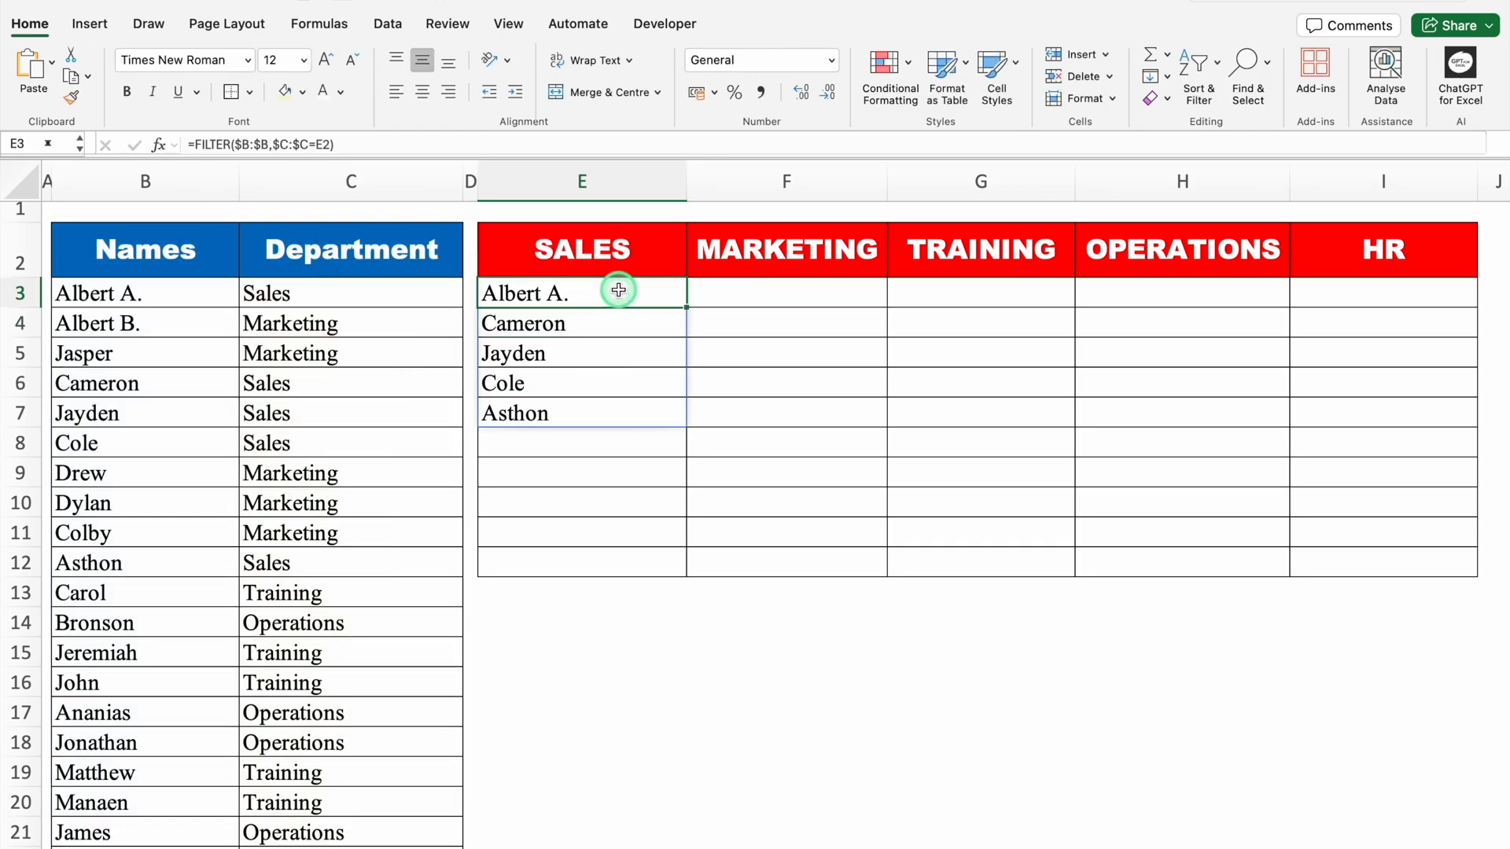
{"action": "left_click_drag", "start_coordinate": [686, 307], "coordinate": [1415, 301]}
{"action": "left_click", "coordinate": [998, 619]}
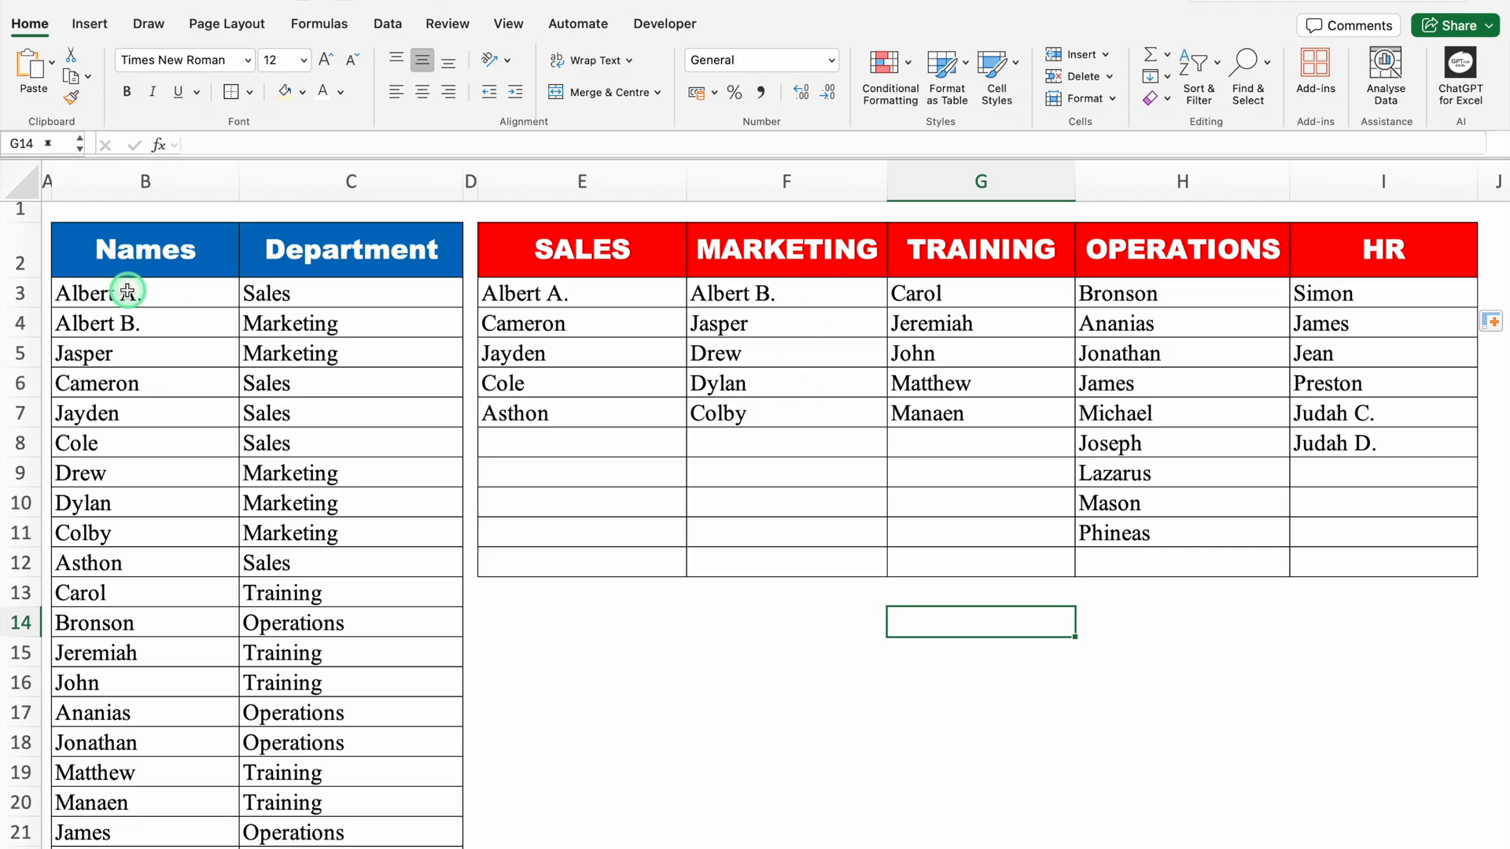
- Change the first employee's department in C3 to Marketing and check the SALES and MARKETING lists
{"action": "left_click", "coordinate": [187, 293]}
{"action": "left_click", "coordinate": [291, 293]}
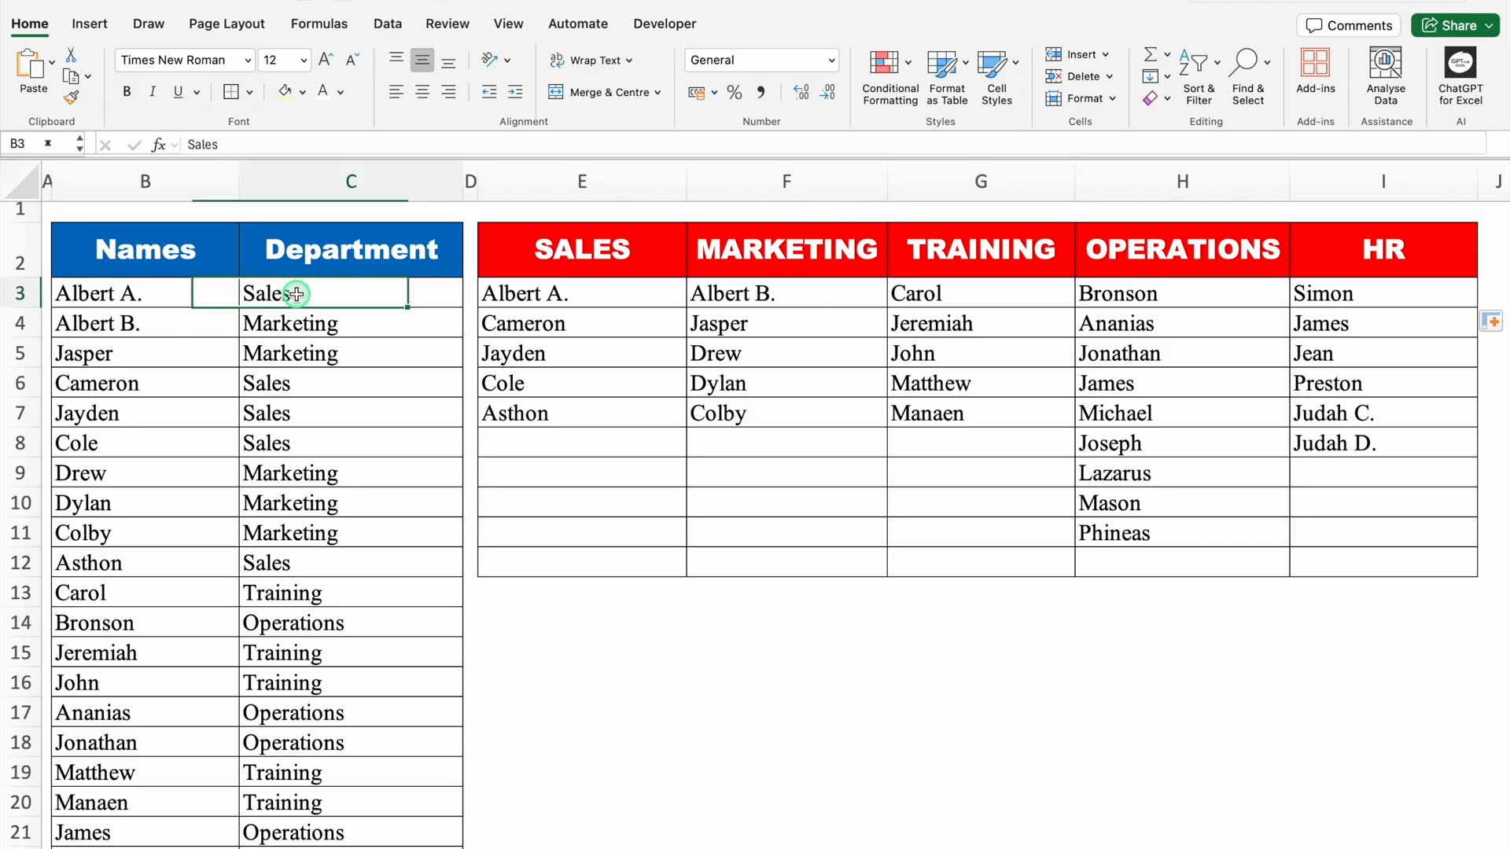
{"action": "left_click", "coordinate": [212, 293]}
{"action": "left_click", "coordinate": [311, 296]}
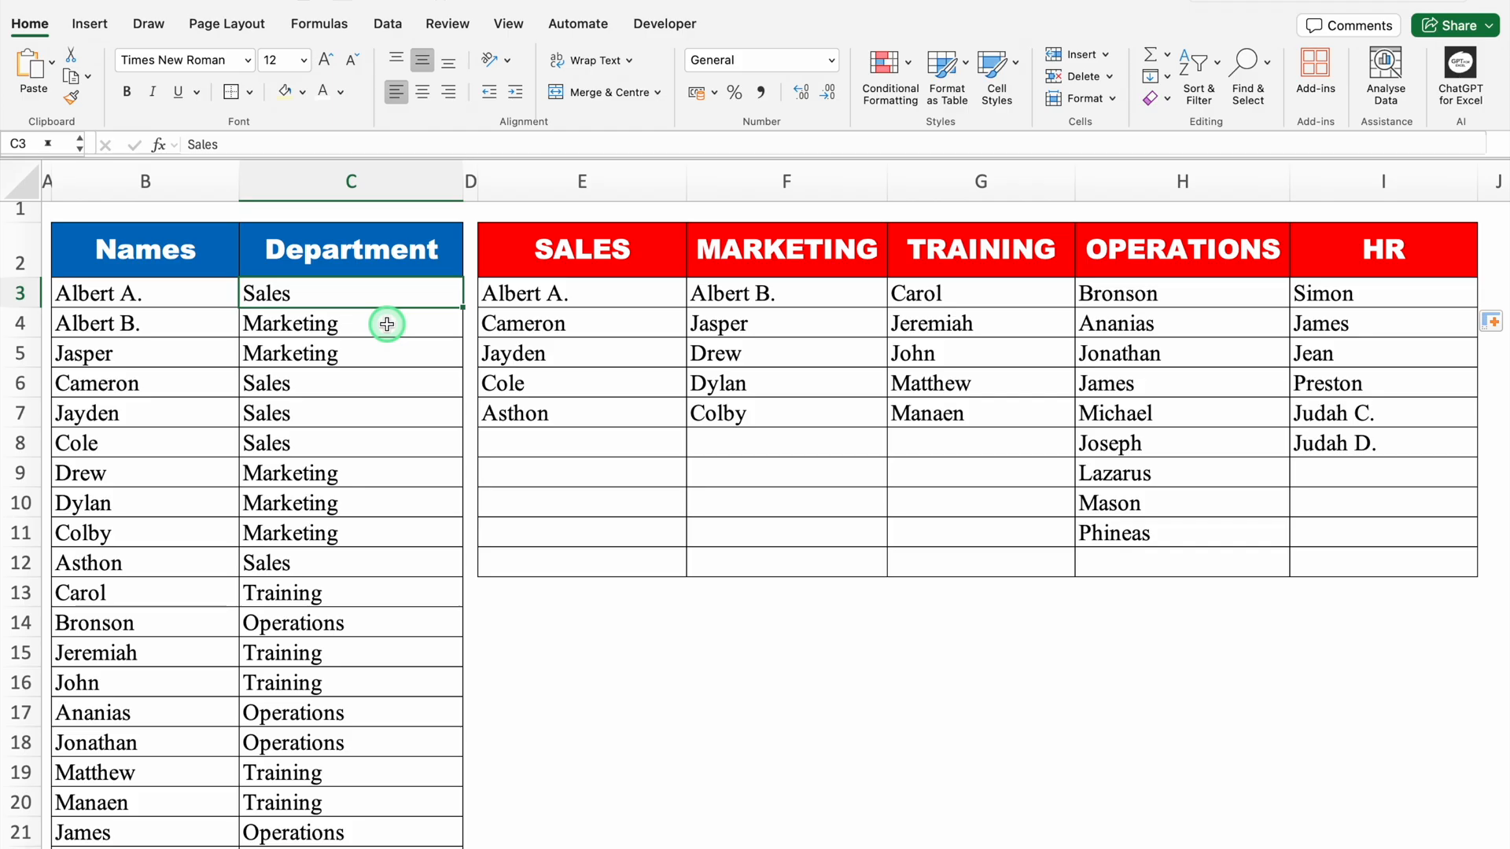
{"action": "type", "text": "Marketing"}
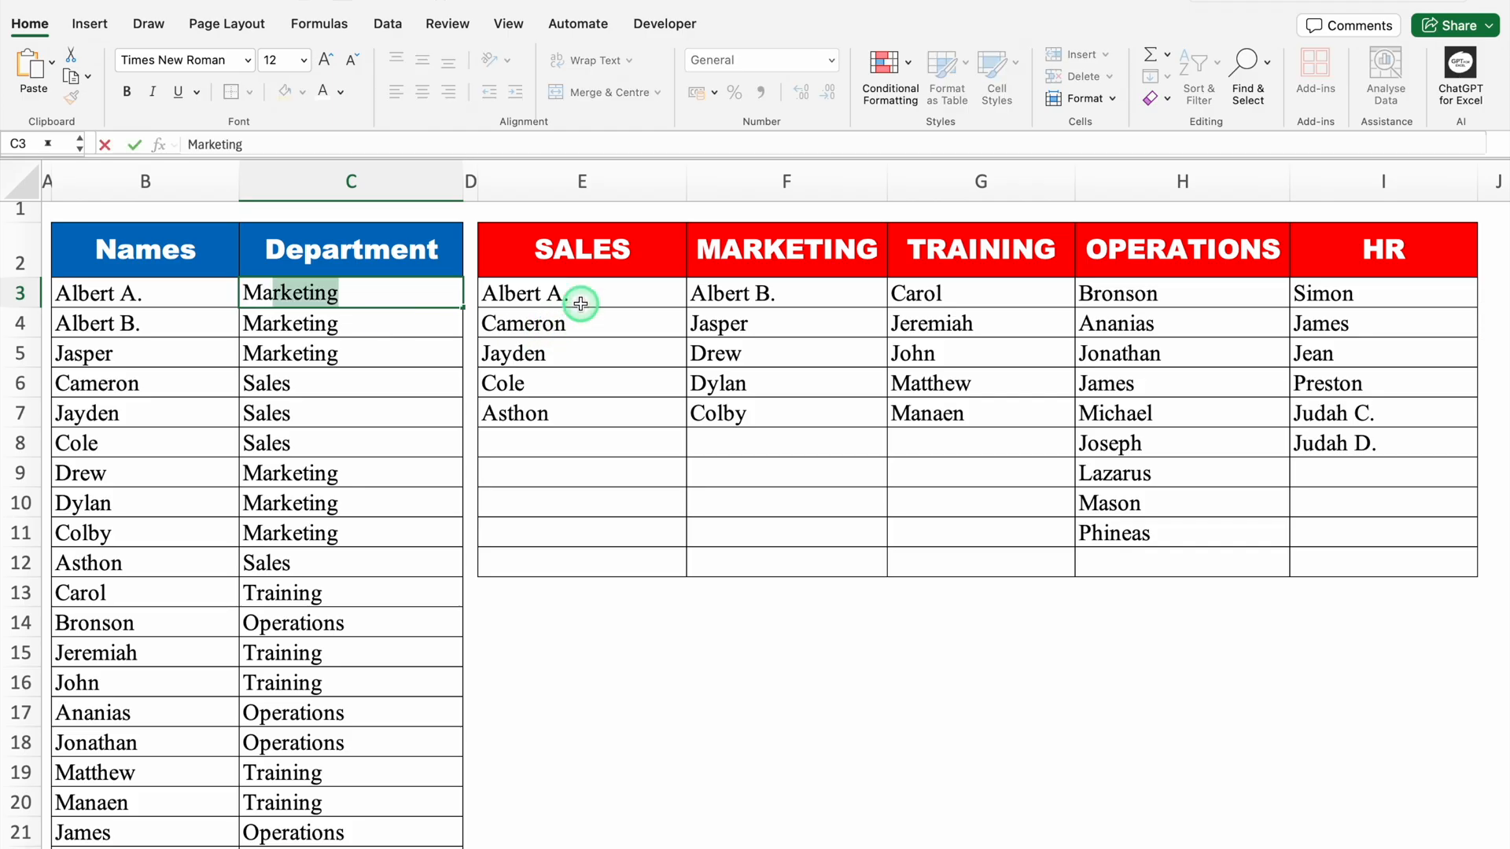
{"action": "key", "text": "Return"}
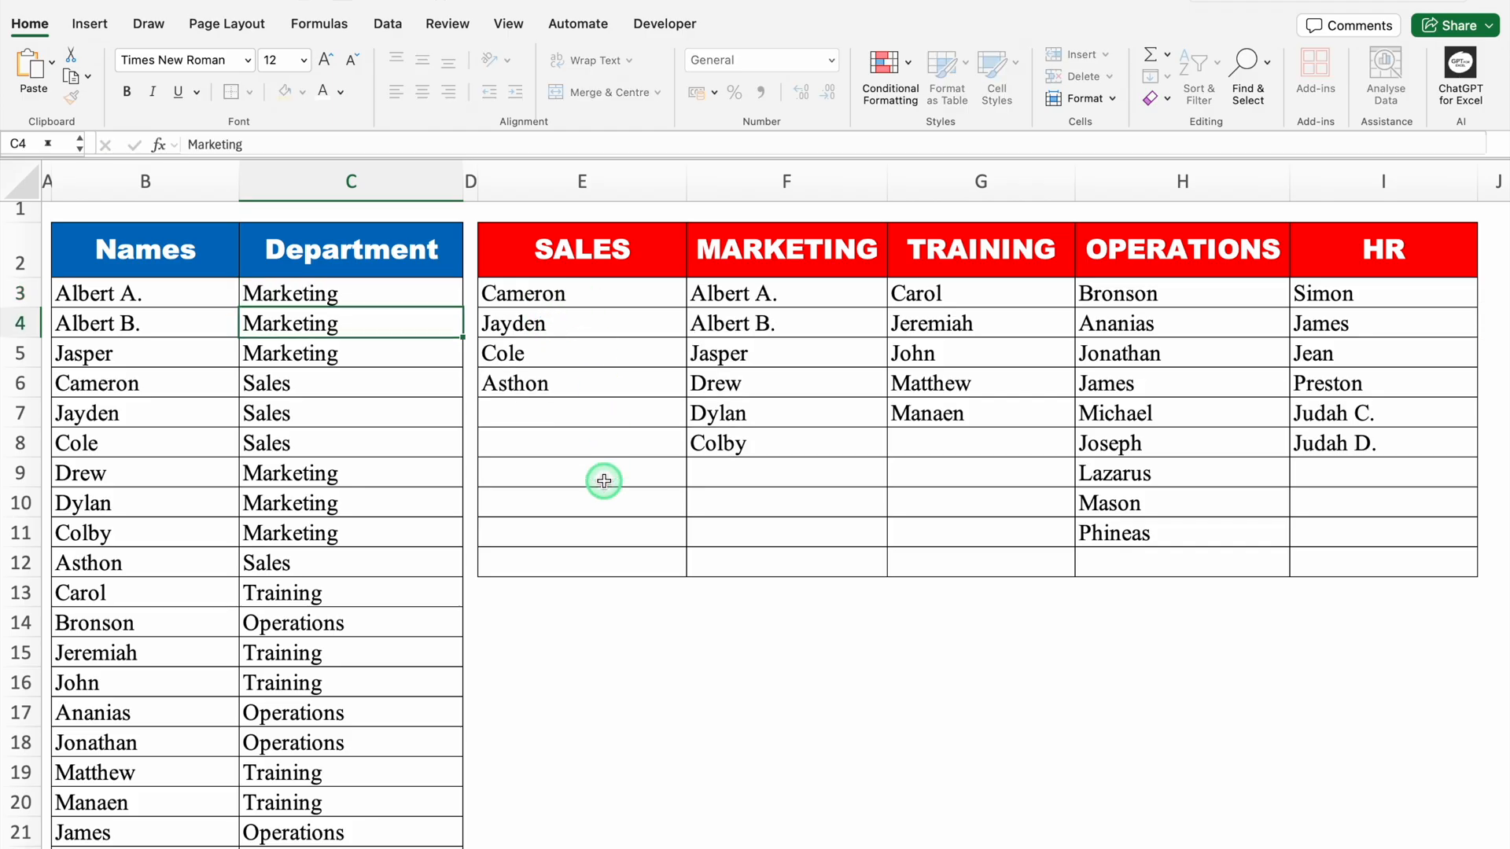
{"action": "left_click", "coordinate": [589, 293]}
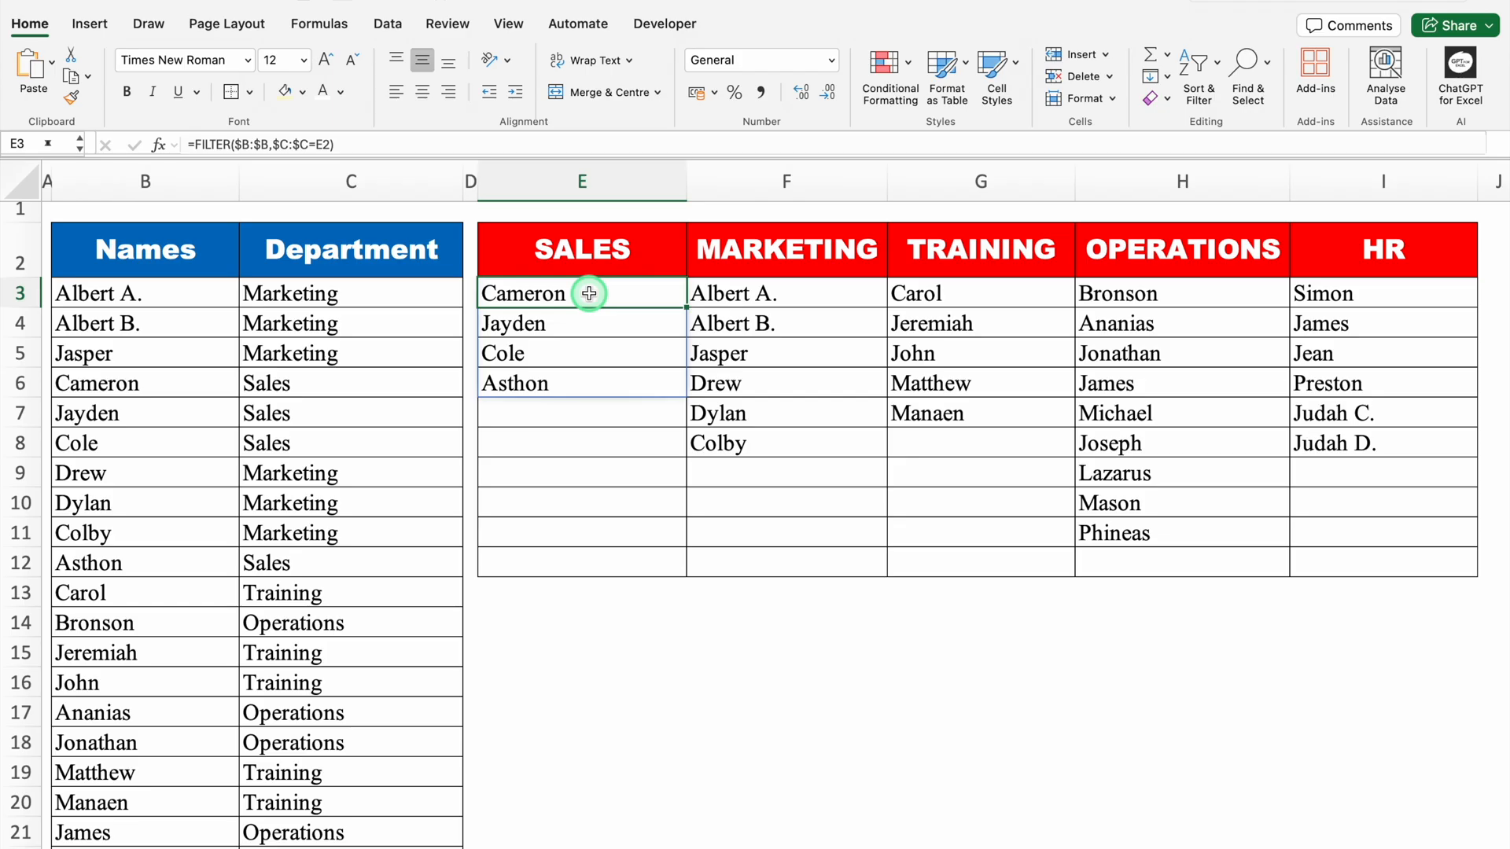
{"action": "left_click", "coordinate": [771, 293]}
{"action": "left_click", "coordinate": [825, 686]}
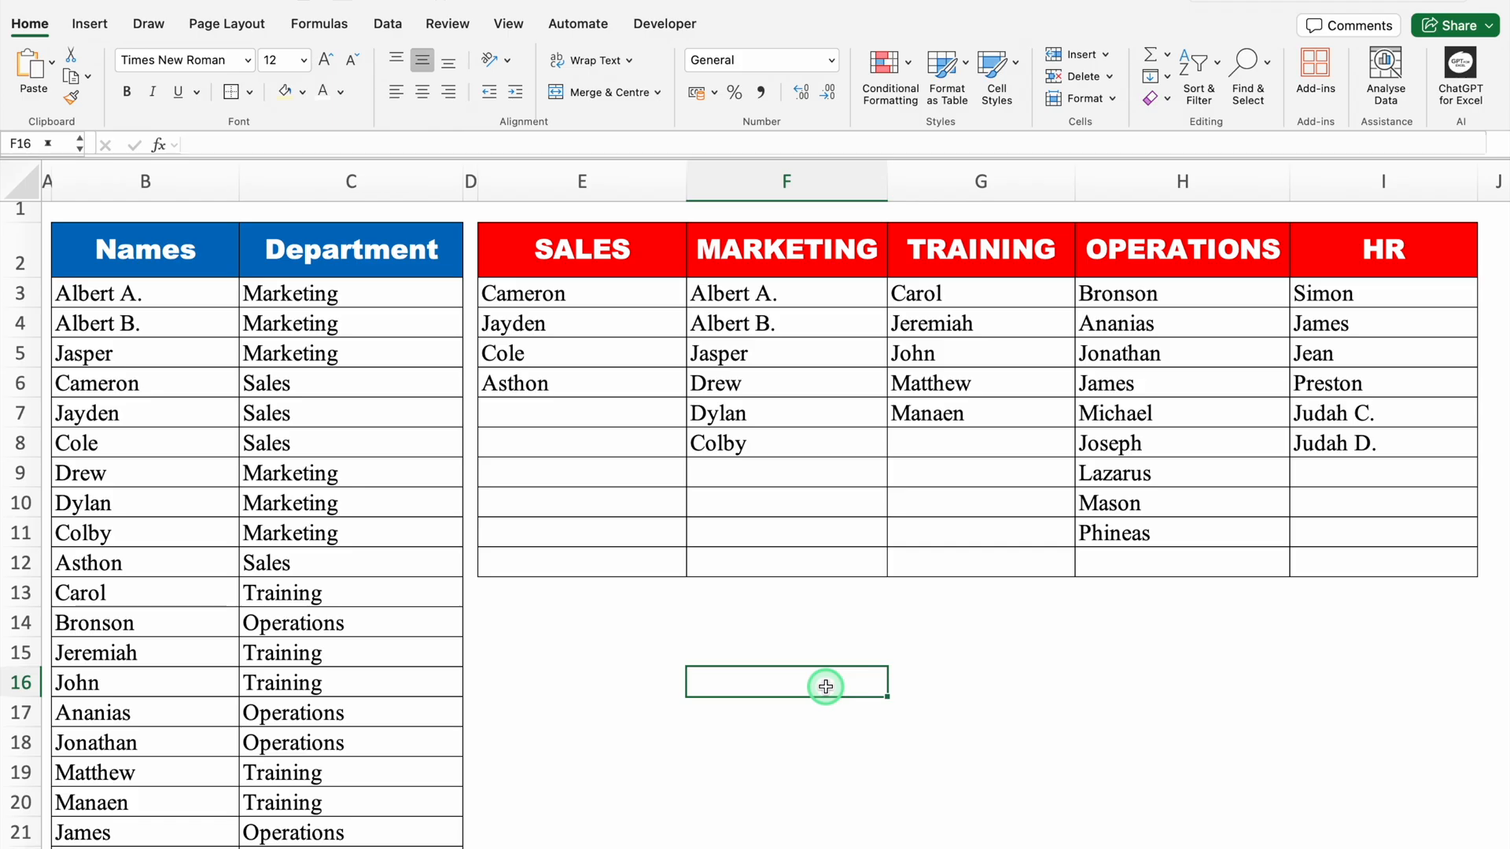
{"action": "left_click", "coordinate": [598, 290]}
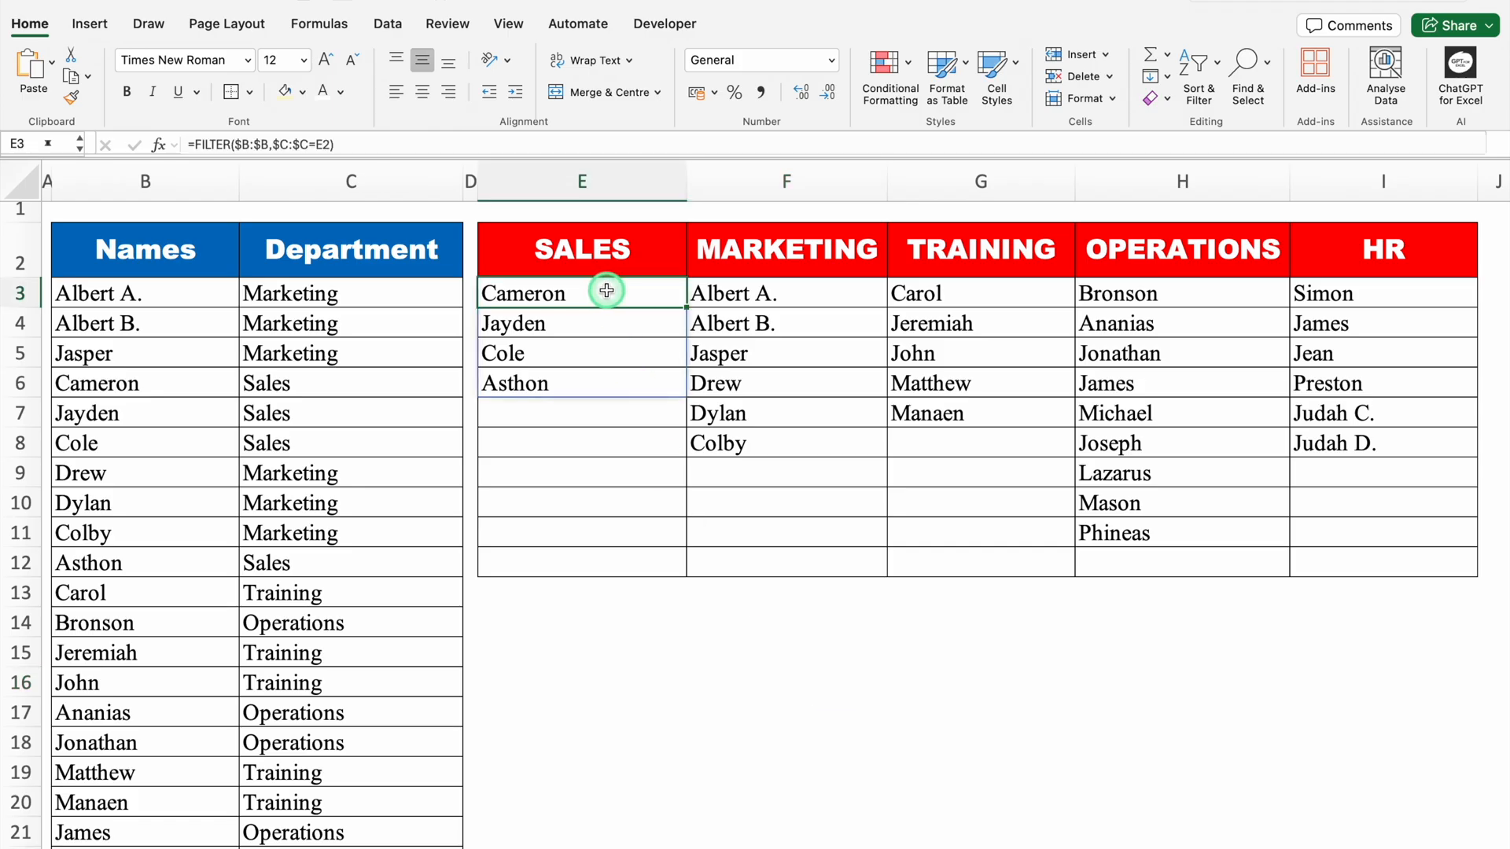